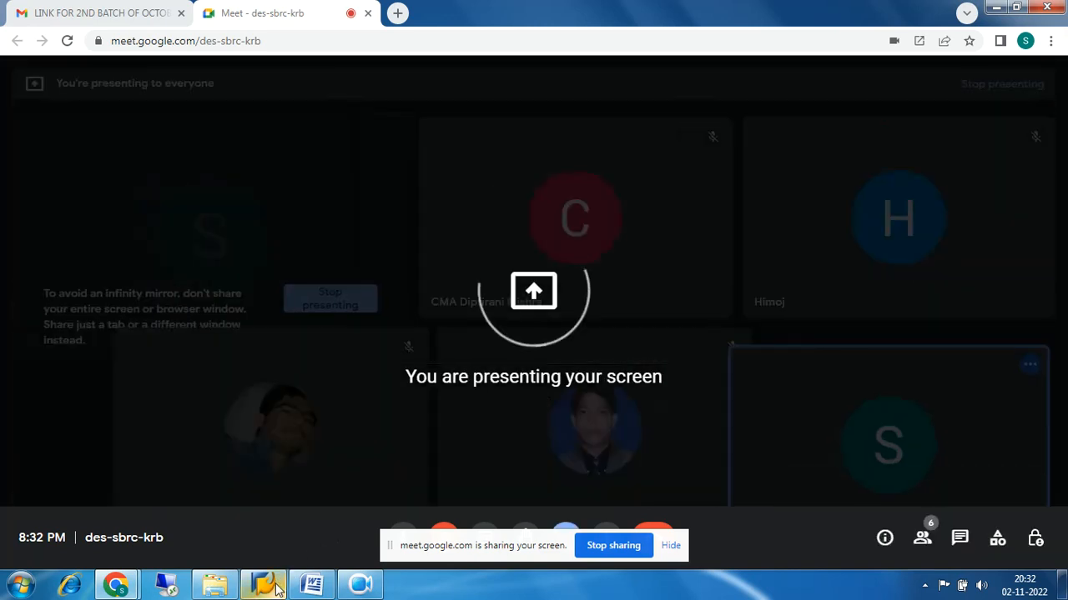
Present the entire screen to the Google Meet call
{"action": "left_click", "coordinate": [263, 584]}
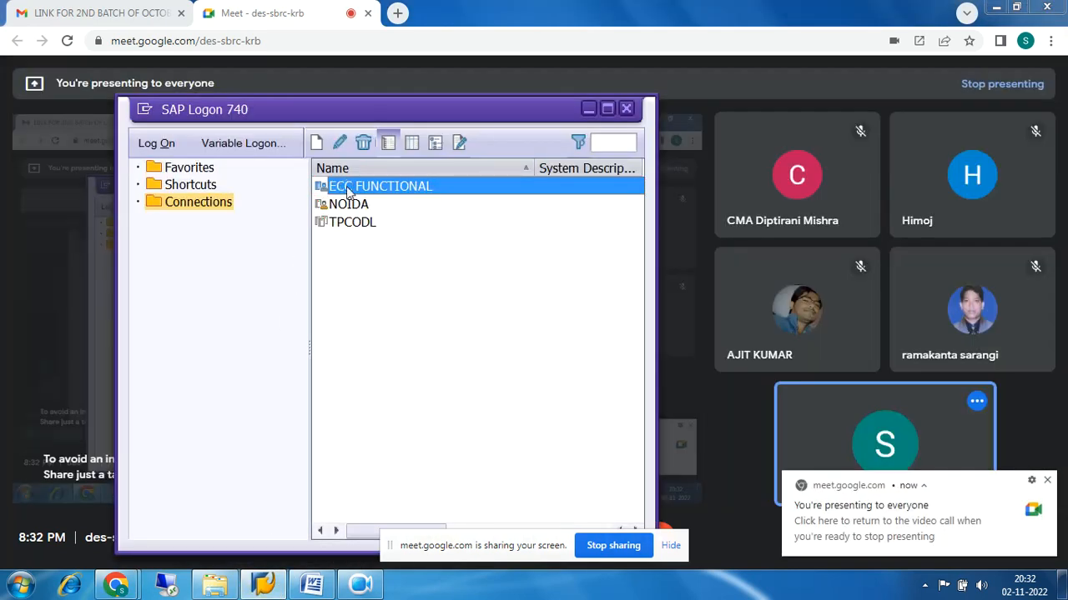
Log on to ECC FUNCTIONAL client 800 with the saved user and password, ending other sessions
{"action": "double_click", "coordinate": [348, 192]}
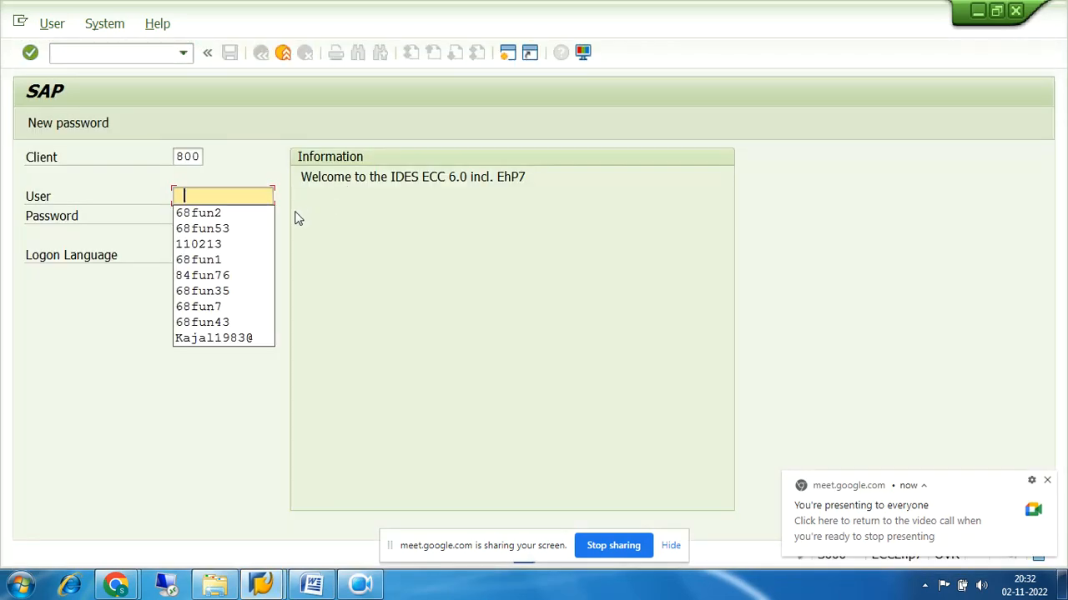
{"action": "left_click", "coordinate": [265, 215]}
{"action": "left_click", "coordinate": [266, 214]}
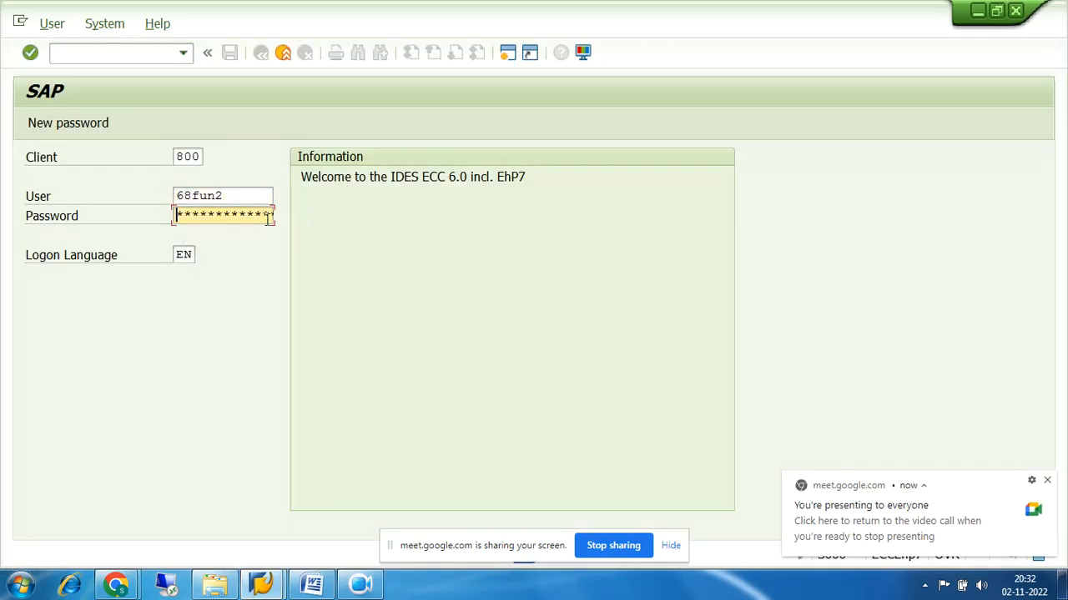
{"action": "type", "text": "***********"}
{"action": "key", "text": "Return"}
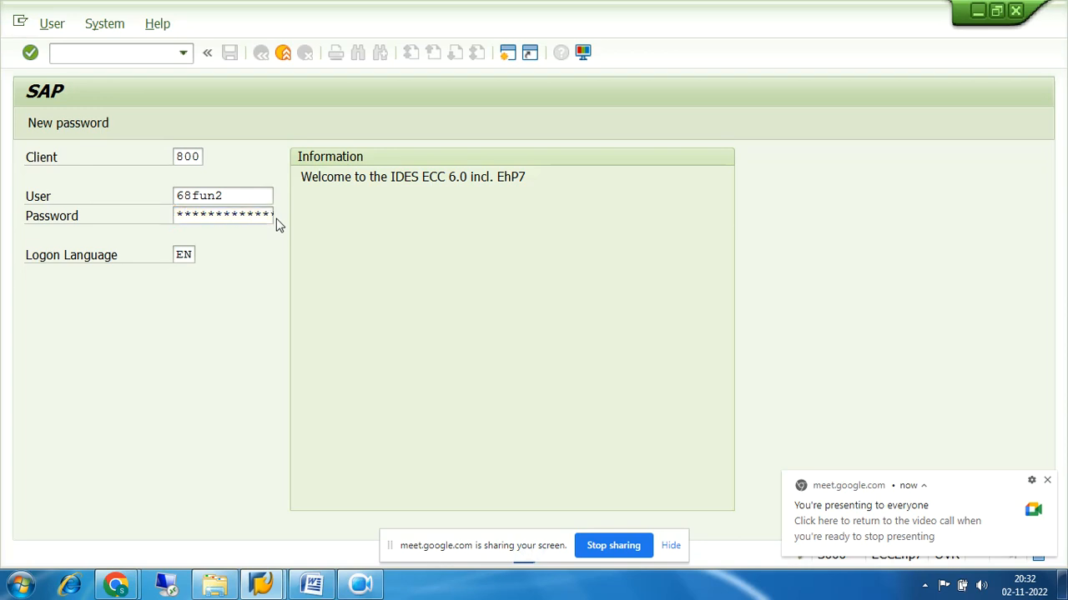
{"action": "left_click", "coordinate": [99, 439]}
{"action": "left_click", "coordinate": [670, 546]}
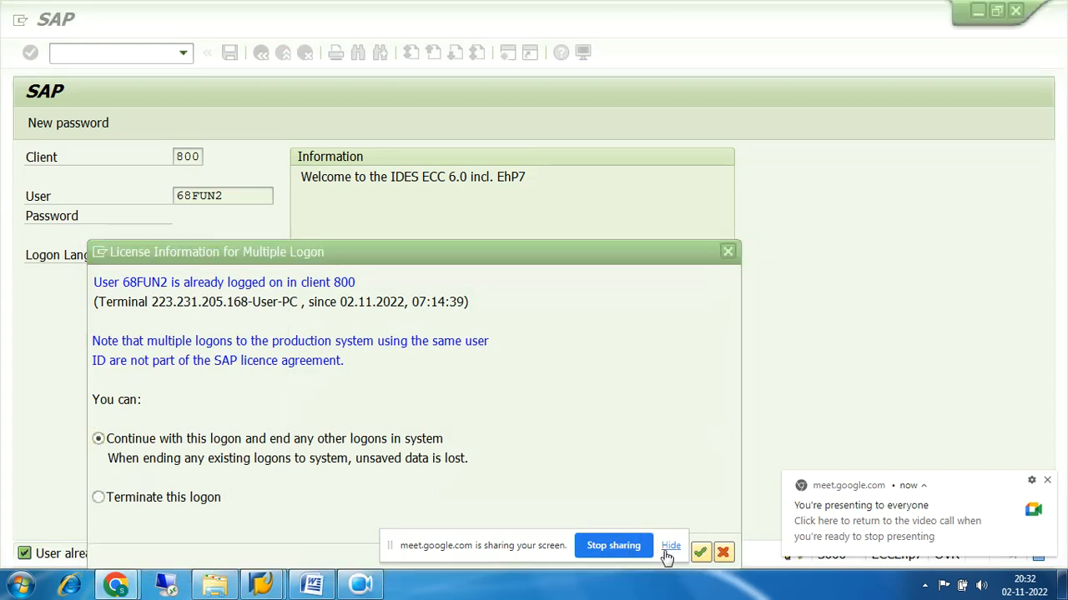
{"action": "left_click", "coordinate": [699, 553]}
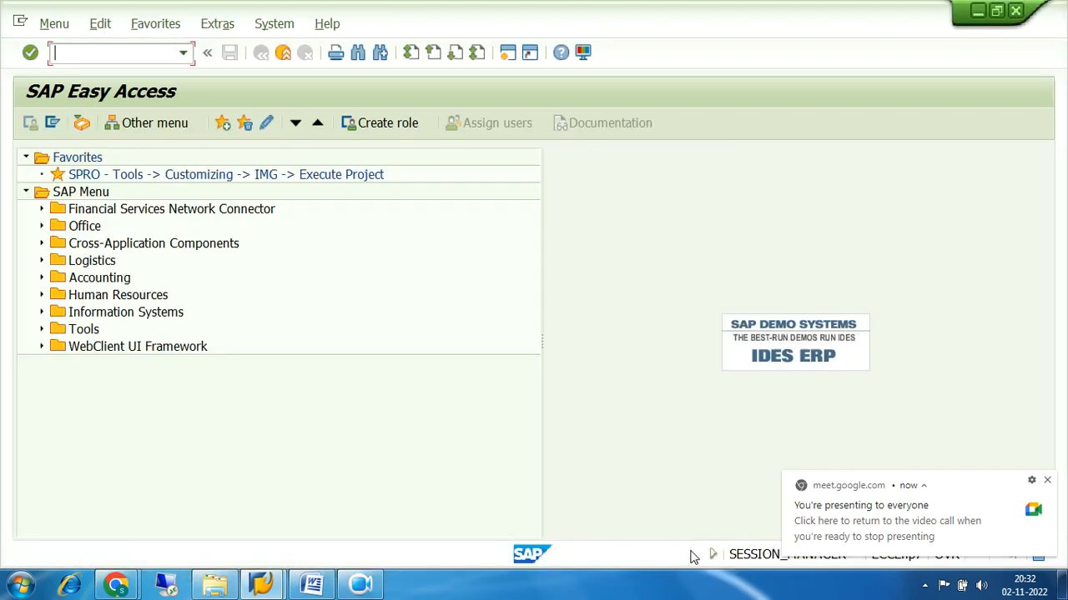
{"action": "left_click", "coordinate": [371, 584]}
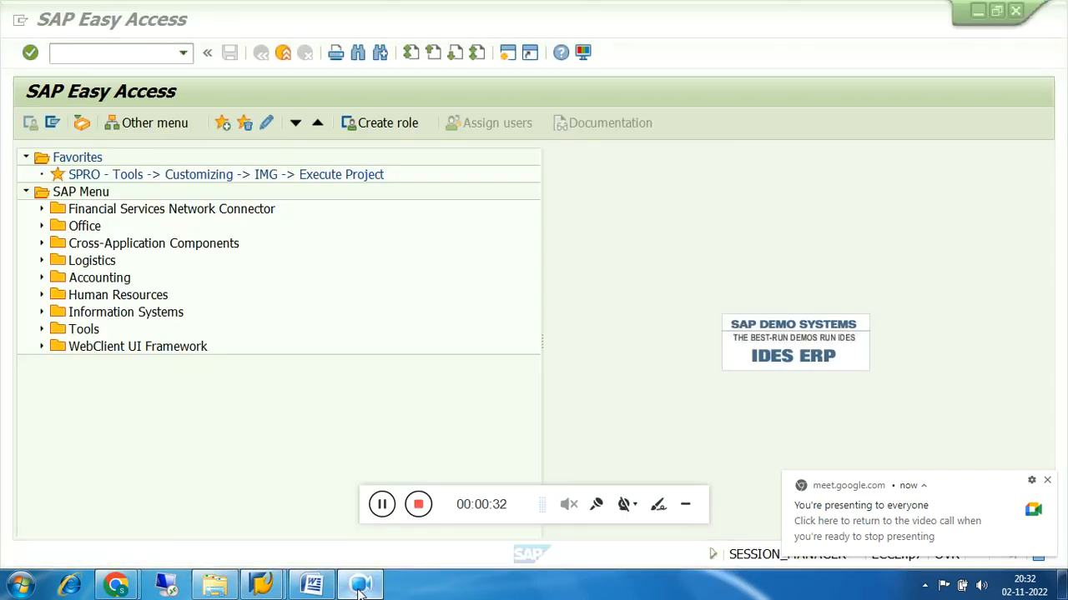
{"action": "left_click", "coordinate": [690, 505]}
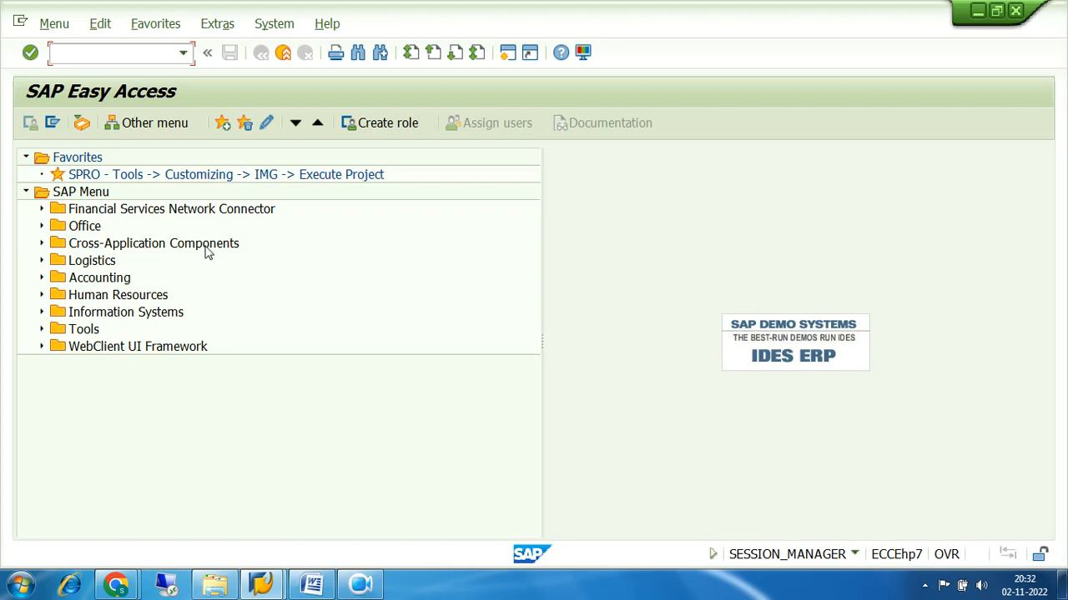
{"action": "double_click", "coordinate": [157, 179]}
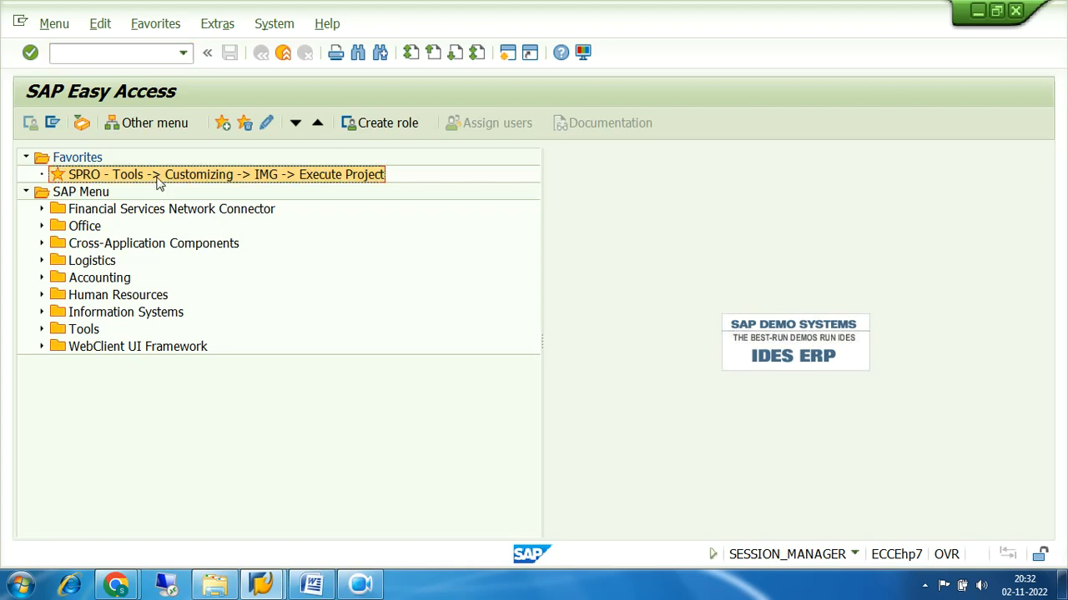
{"action": "left_click", "coordinate": [116, 126]}
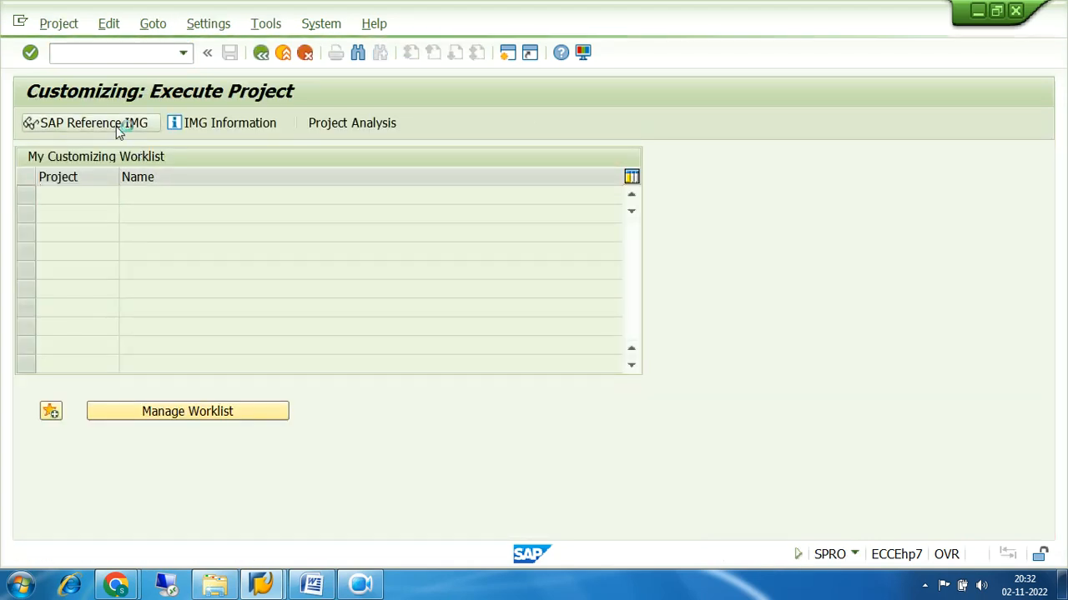
{"action": "left_click", "coordinate": [261, 53]}
{"action": "left_click", "coordinate": [261, 53]}
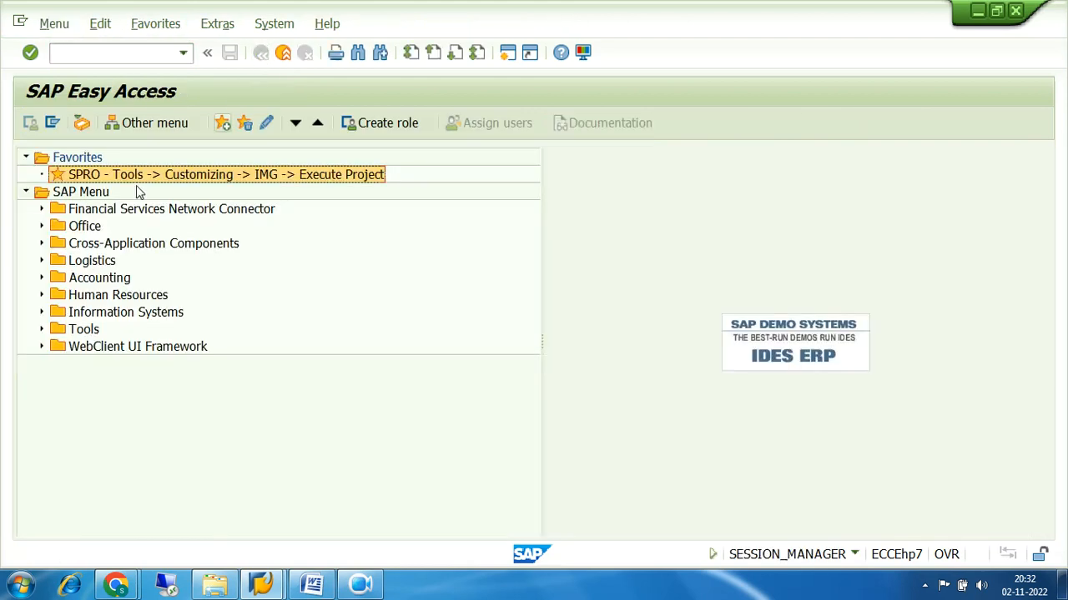
Expand Accounting > Financial Accounting > General Ledger > Master Records > G/L Accounts > Individual Processing and select FS00
{"action": "left_click", "coordinate": [42, 278]}
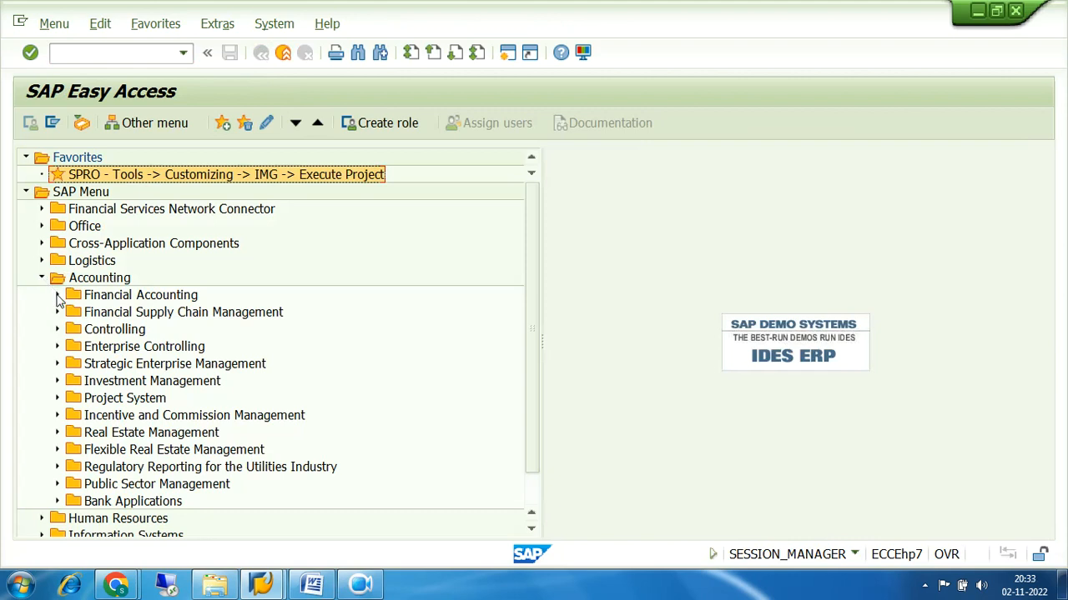
{"action": "left_click", "coordinate": [58, 295]}
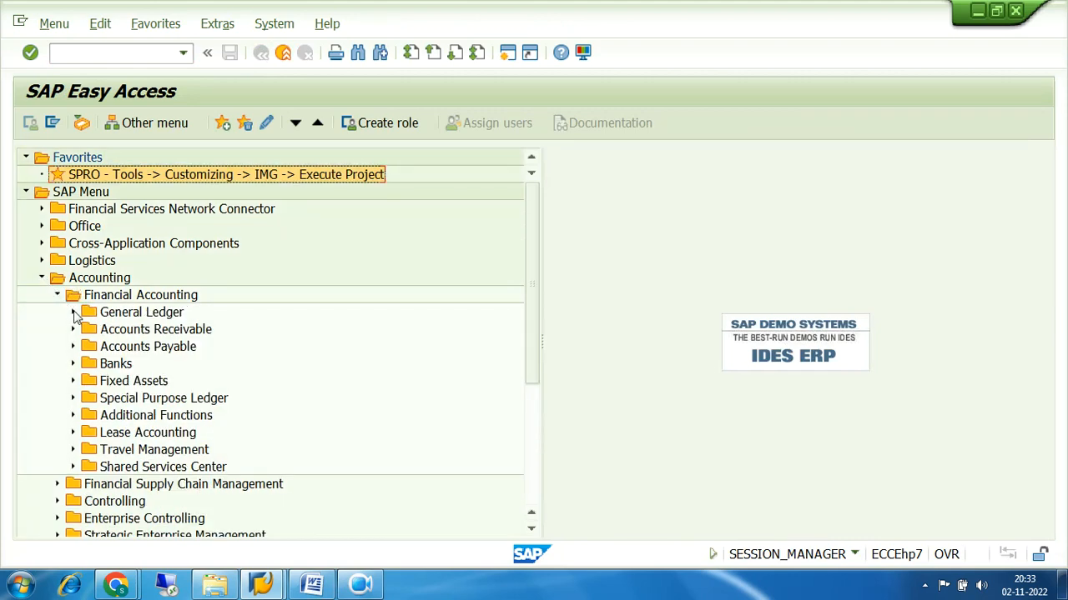
{"action": "left_click", "coordinate": [72, 313]}
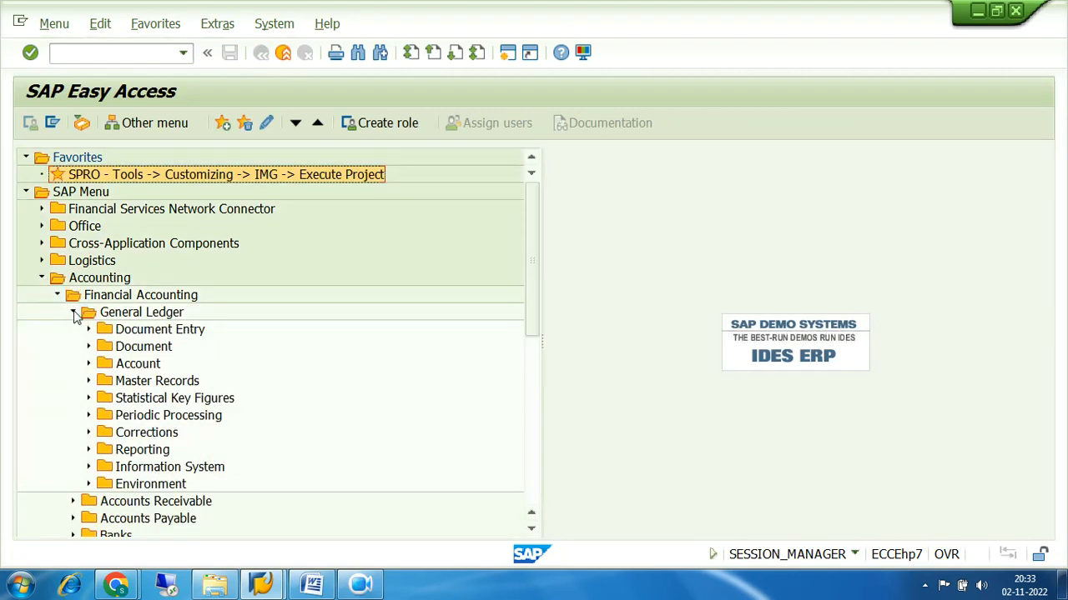
{"action": "left_click", "coordinate": [89, 381]}
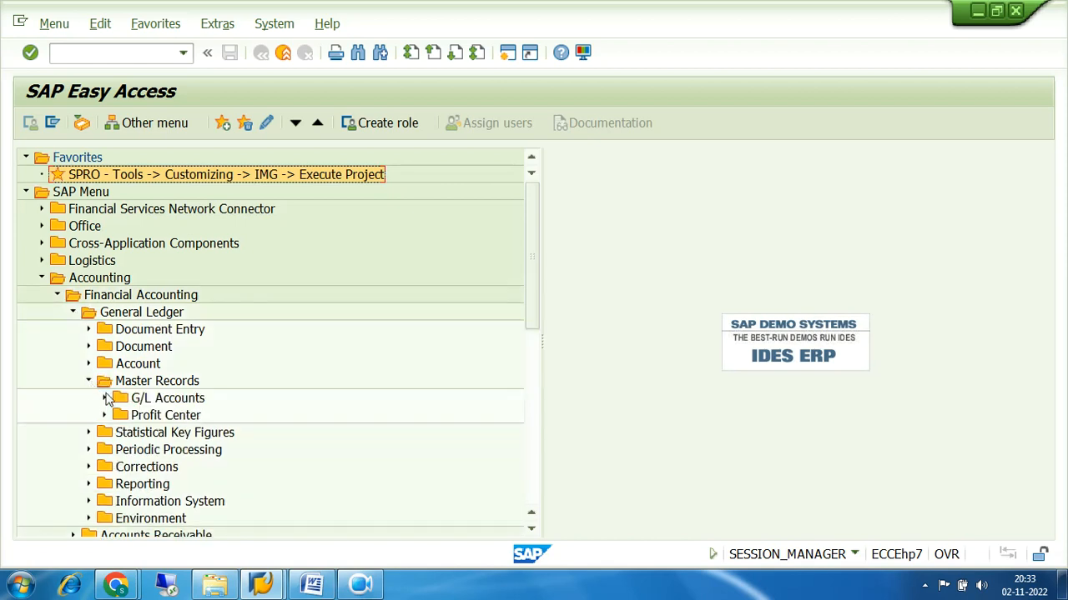
{"action": "left_click", "coordinate": [105, 398]}
{"action": "left_click", "coordinate": [121, 415]}
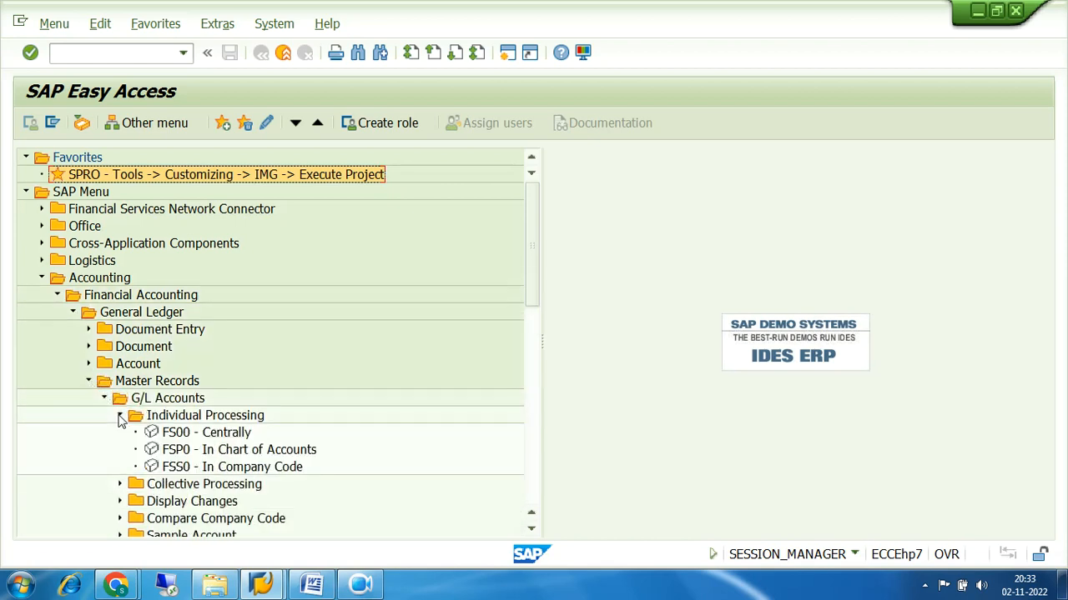
{"action": "left_click", "coordinate": [208, 435]}
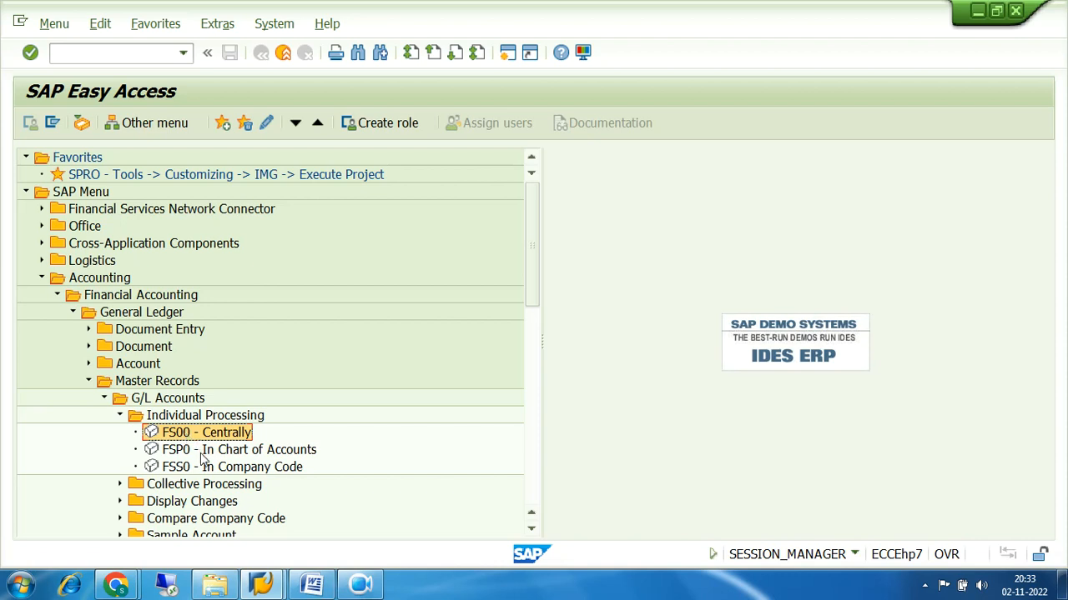
{"action": "left_click", "coordinate": [227, 454]}
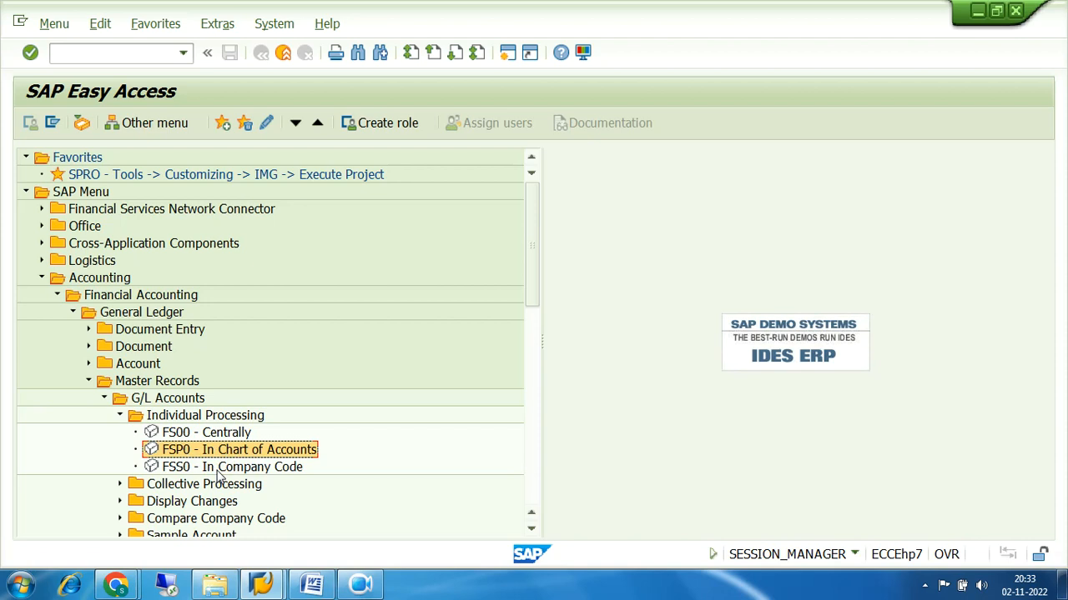
{"action": "left_click", "coordinate": [220, 469]}
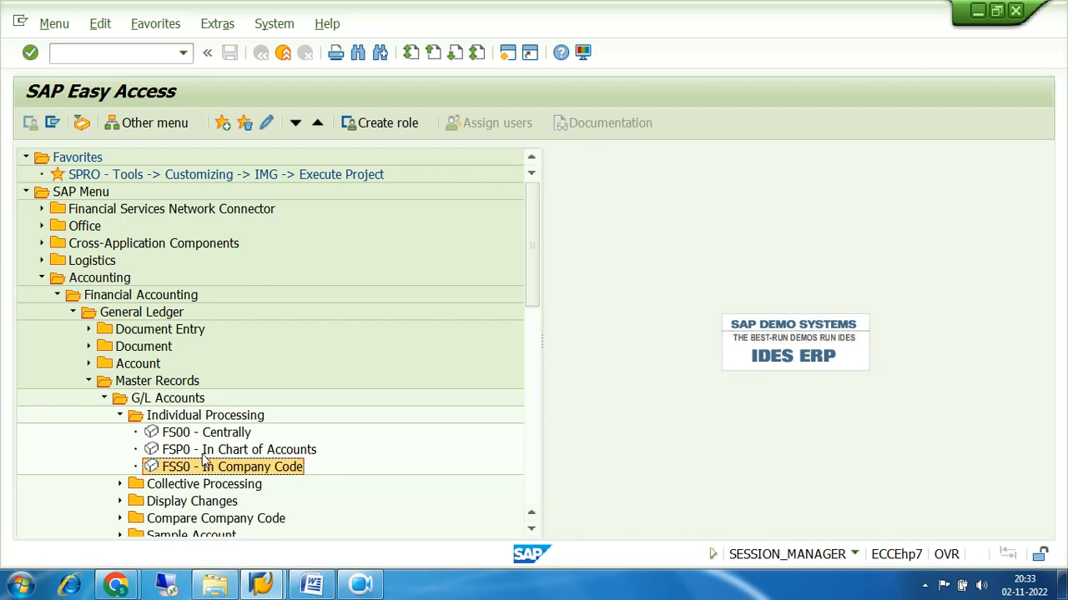
{"action": "left_click", "coordinate": [203, 451]}
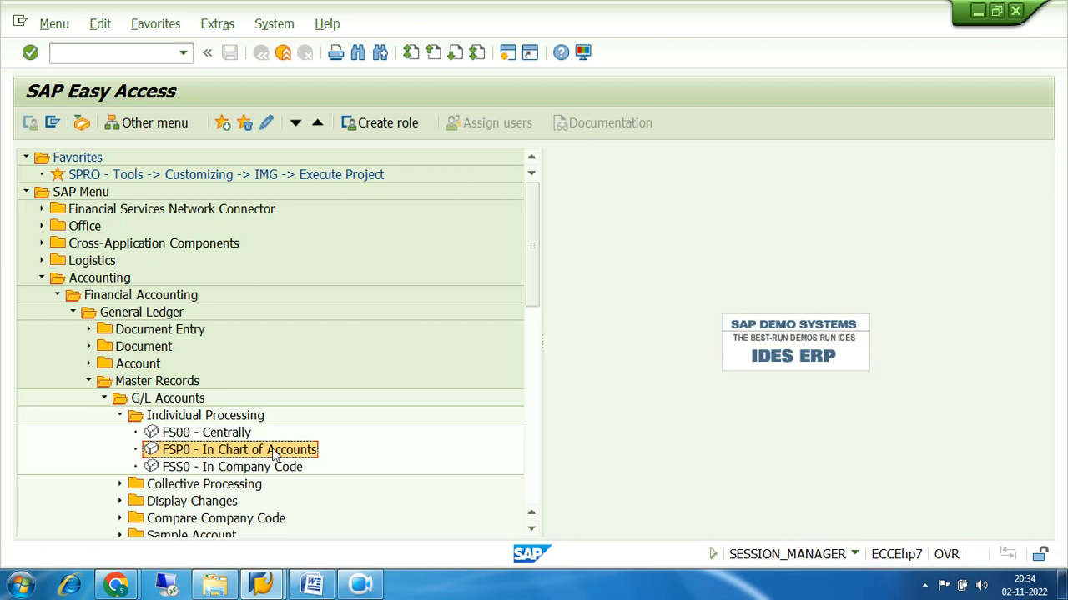
{"action": "left_click", "coordinate": [188, 471]}
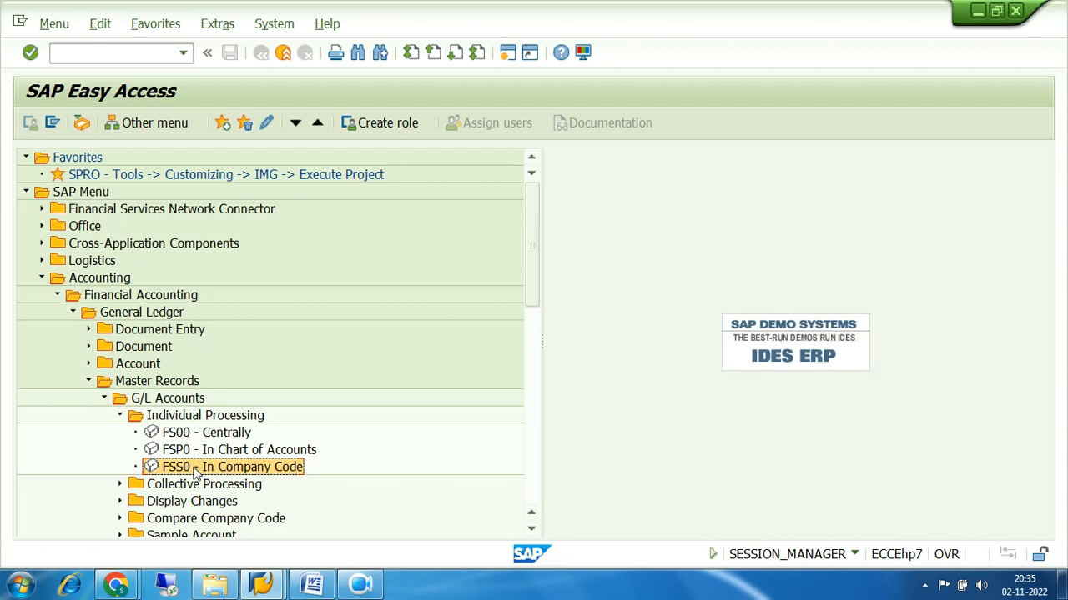
{"action": "left_click", "coordinate": [174, 452]}
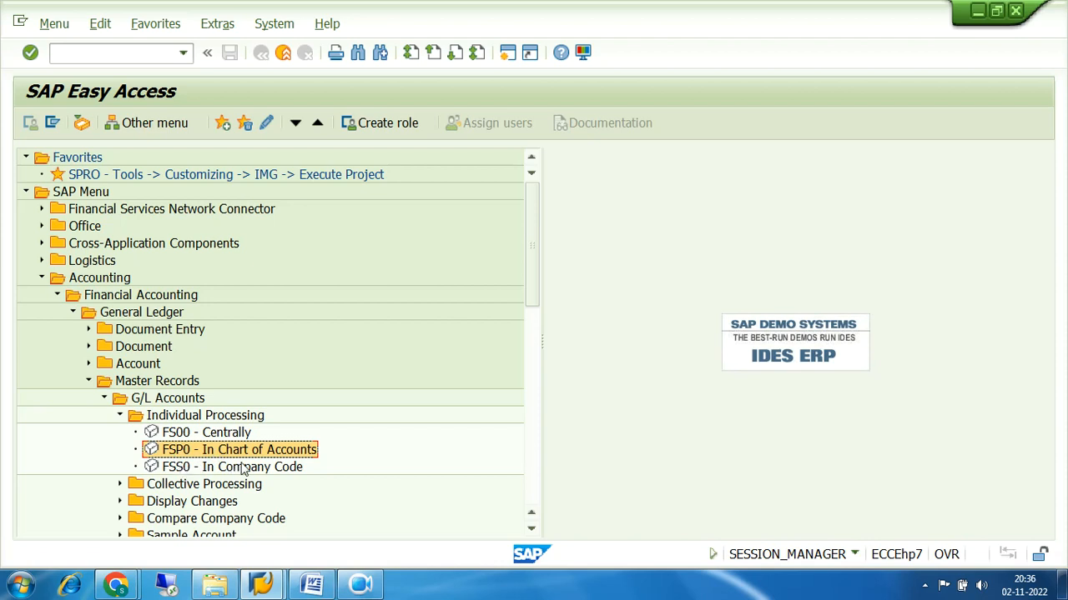
Open FS00's account number search, admit the waiting Meet participant, and return to SAP
{"action": "double_click", "coordinate": [181, 435]}
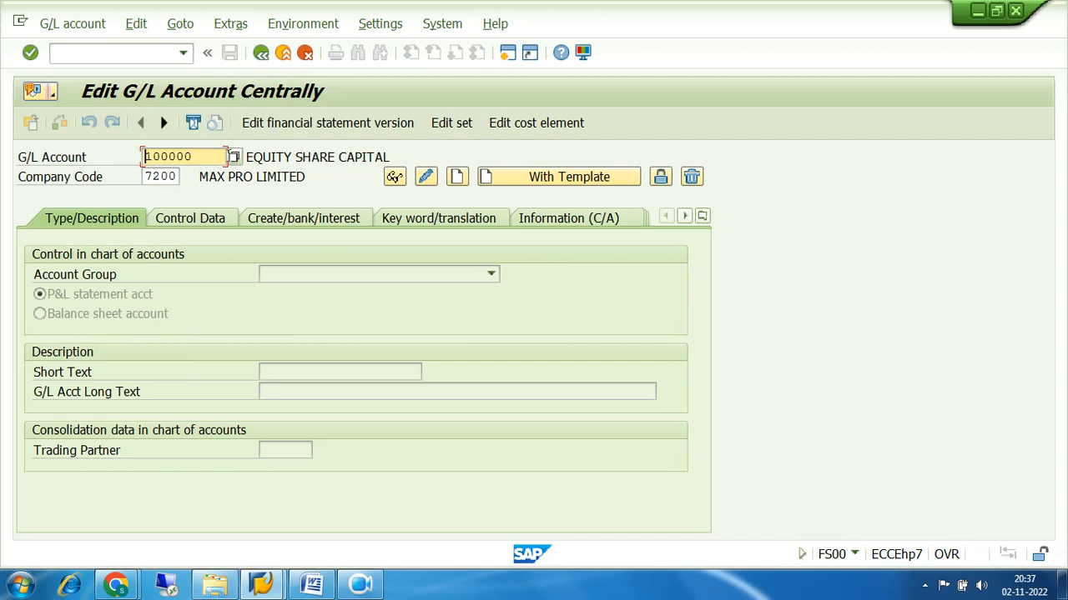
{"action": "left_click", "coordinate": [234, 158]}
{"action": "mouse_move", "coordinate": [117, 580]}
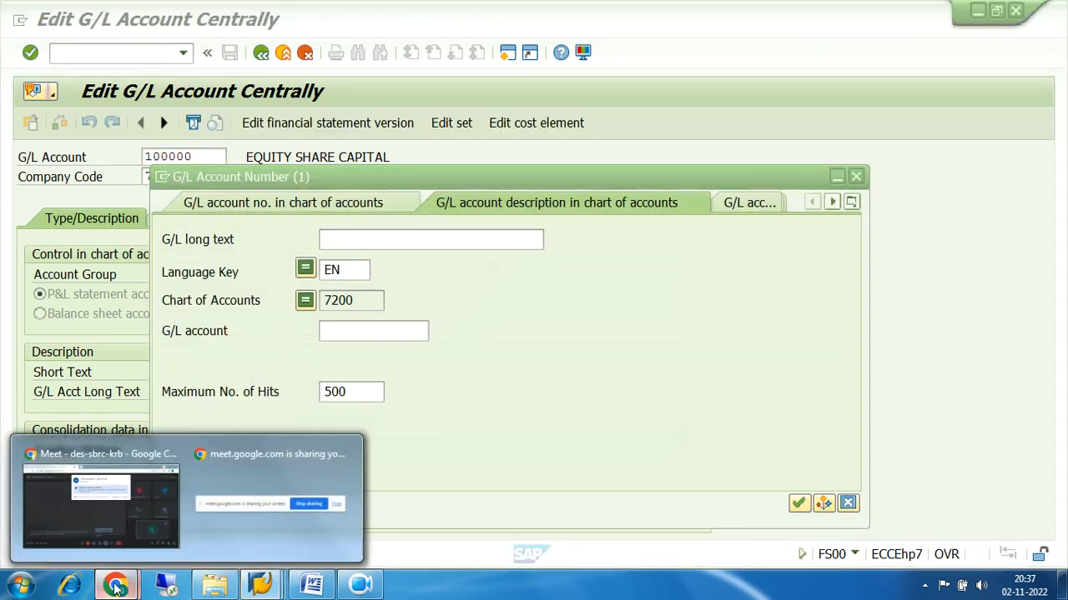
{"action": "left_click", "coordinate": [97, 514]}
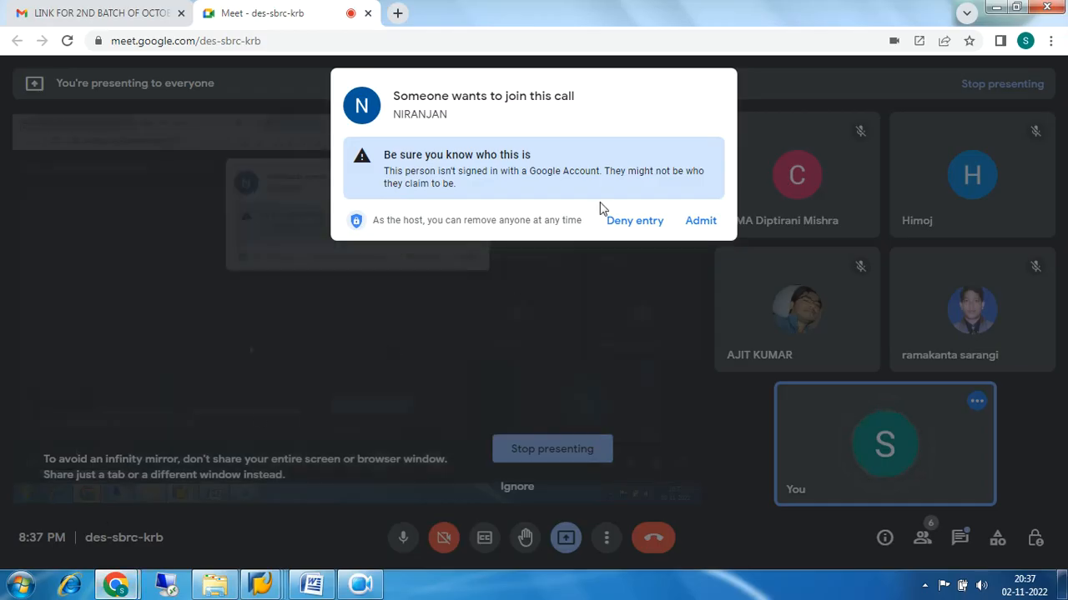
{"action": "left_click", "coordinate": [697, 221]}
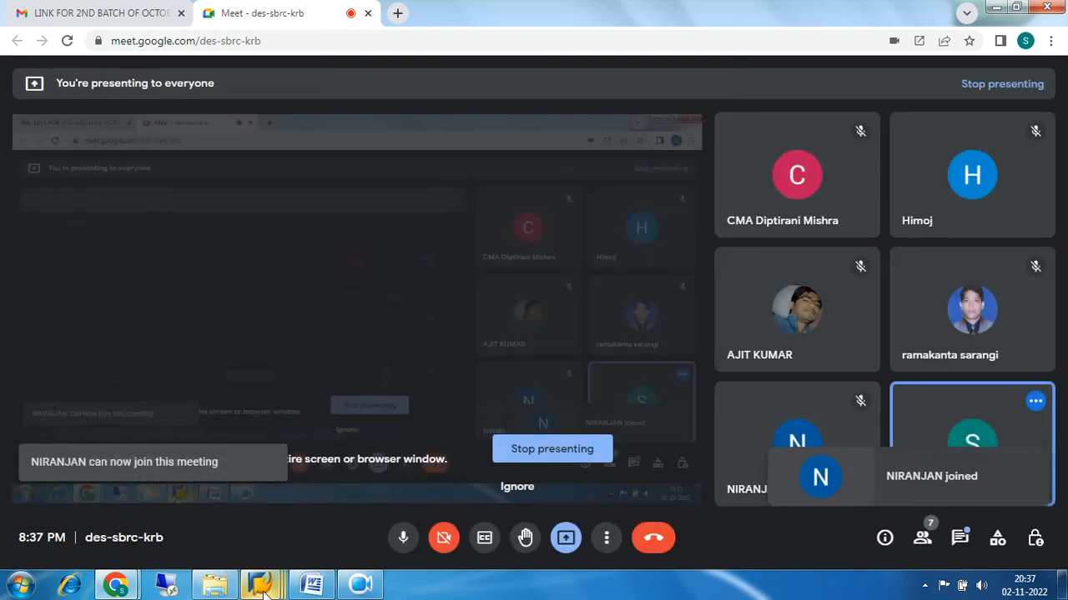
{"action": "mouse_move", "coordinate": [275, 582]}
{"action": "left_click", "coordinate": [434, 499]}
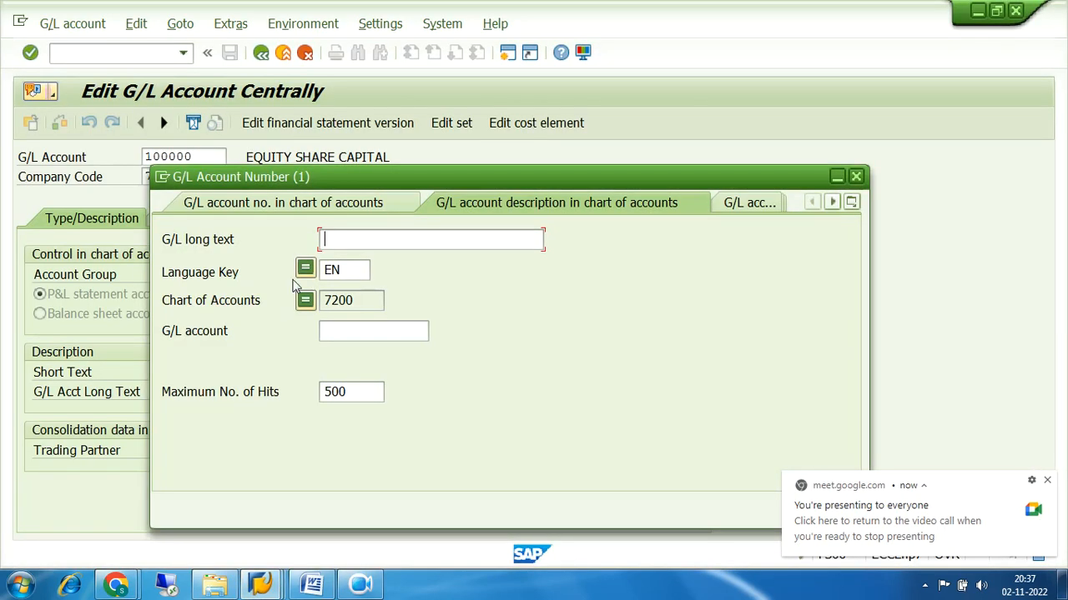
Switch the account search to G/L account number in company code 7200 and move the dialog down
{"action": "left_click", "coordinate": [359, 300]}
{"action": "left_click_drag", "start_coordinate": [359, 300], "coordinate": [321, 301]}
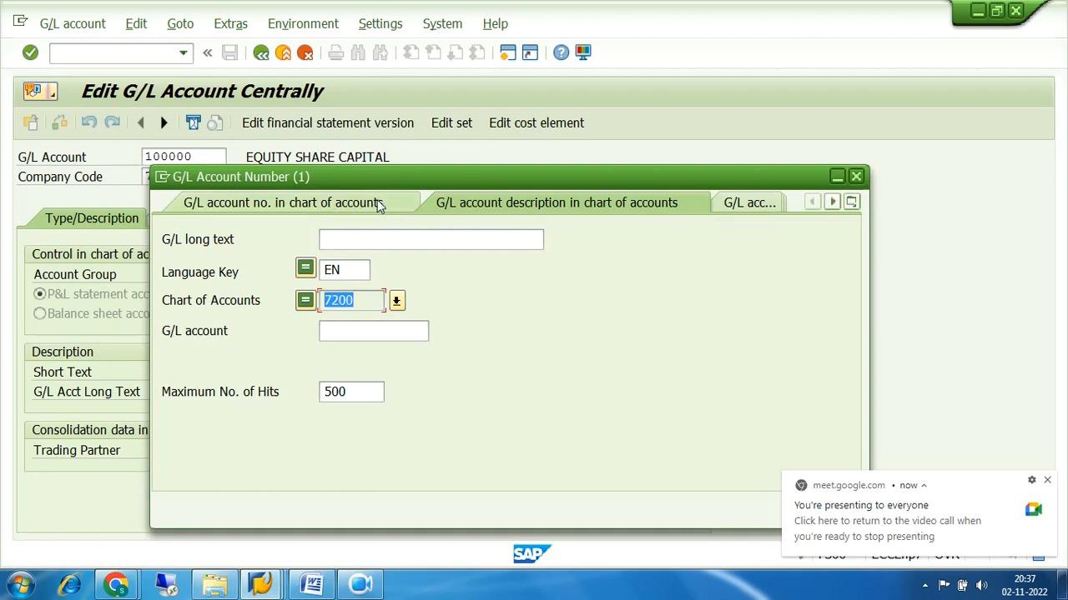
{"action": "left_click", "coordinate": [1047, 480]}
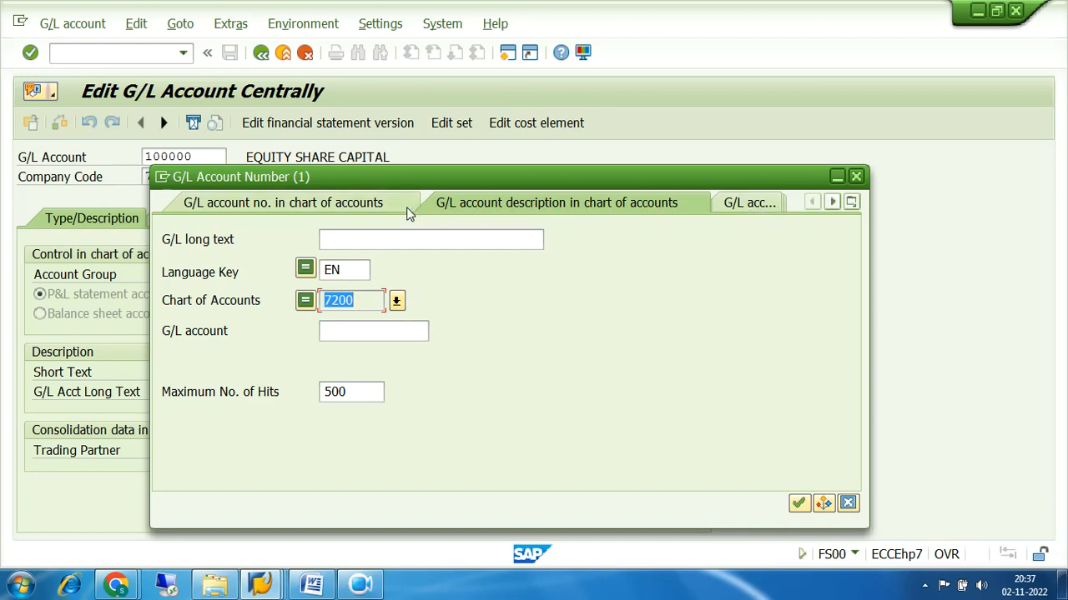
{"action": "left_click", "coordinate": [744, 202]}
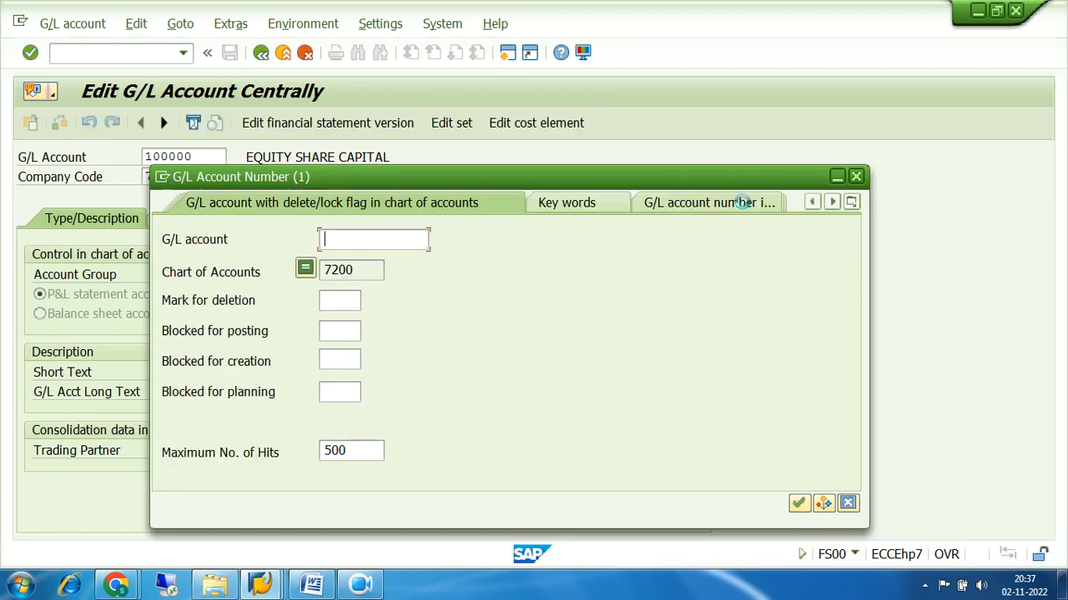
{"action": "left_click", "coordinate": [697, 205]}
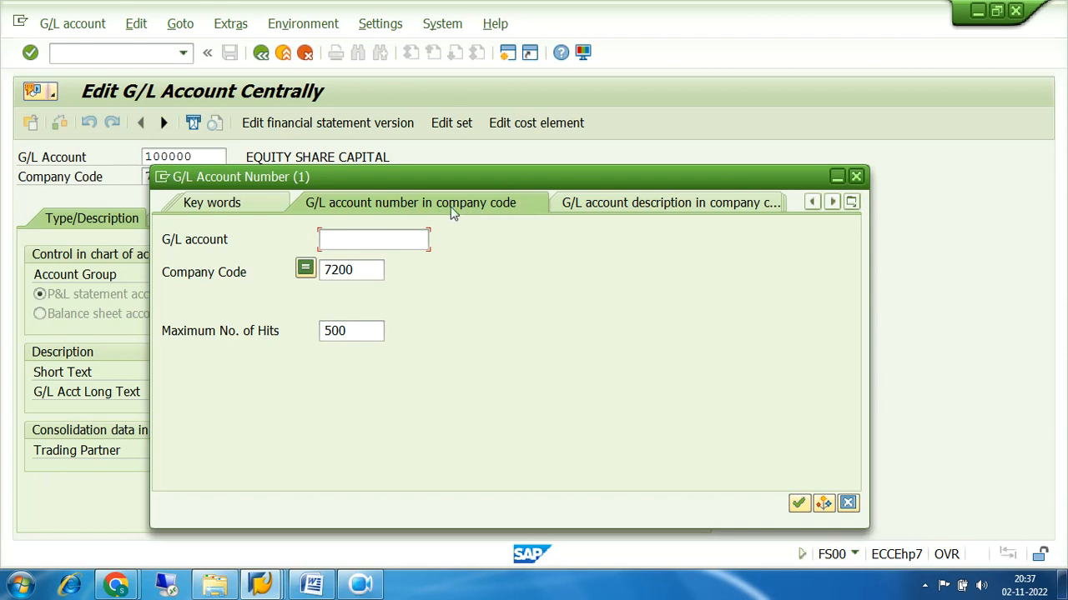
{"action": "left_click_drag", "start_coordinate": [372, 267], "coordinate": [317, 270]}
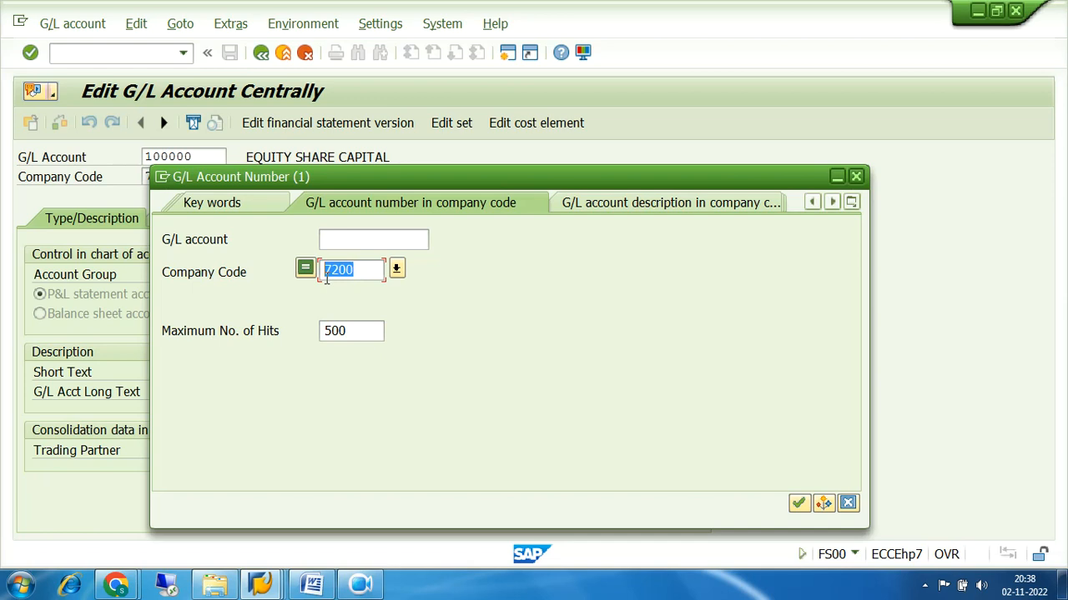
{"action": "left_click_drag", "start_coordinate": [361, 269], "coordinate": [322, 278]}
{"action": "left_click_drag", "start_coordinate": [235, 176], "coordinate": [262, 239]}
{"action": "left_click", "coordinate": [214, 156]}
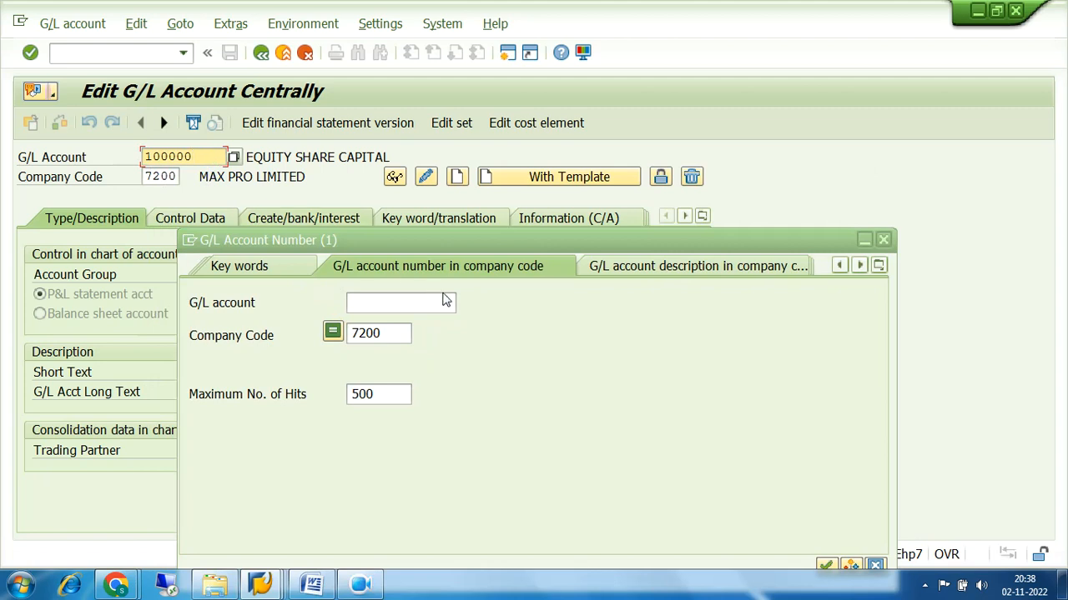
Browse the description, delete/lock, account number and key words search tabs, then list all tabs
{"action": "left_click", "coordinate": [634, 267]}
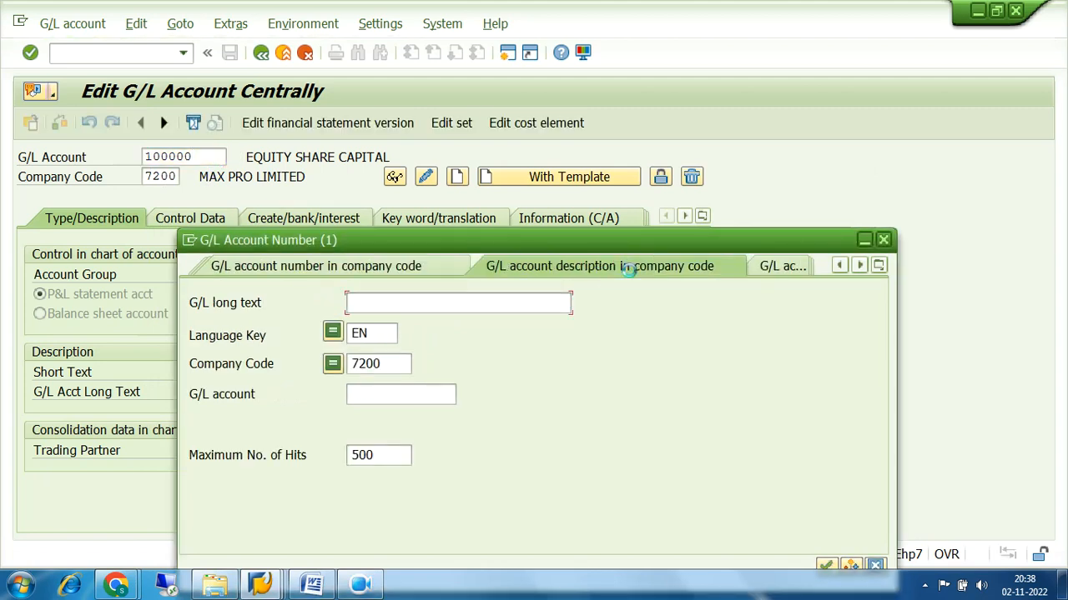
{"action": "left_click", "coordinate": [770, 265]}
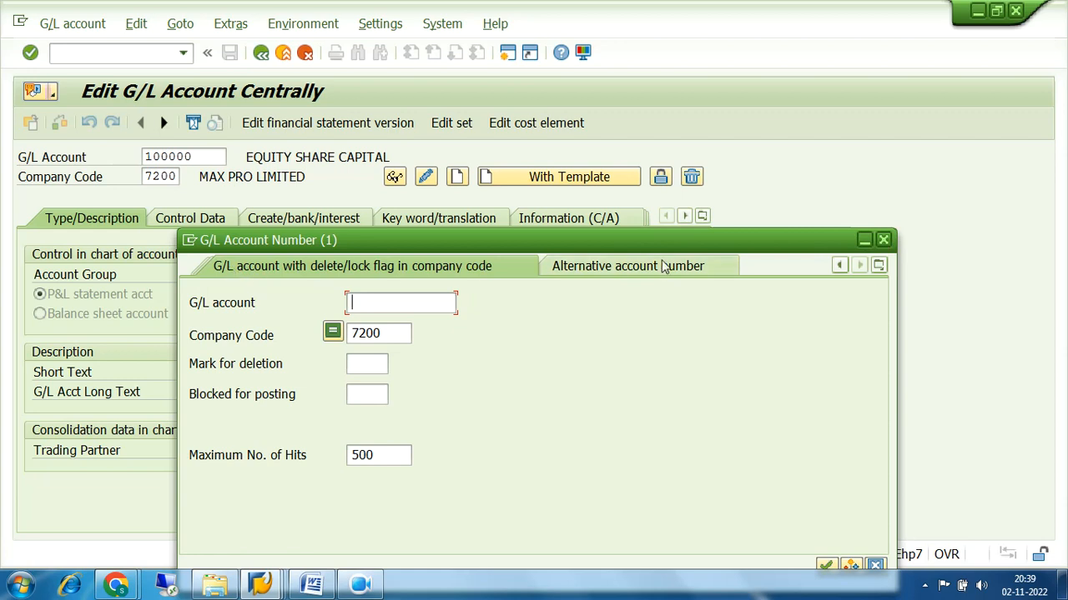
{"action": "left_click", "coordinate": [840, 264]}
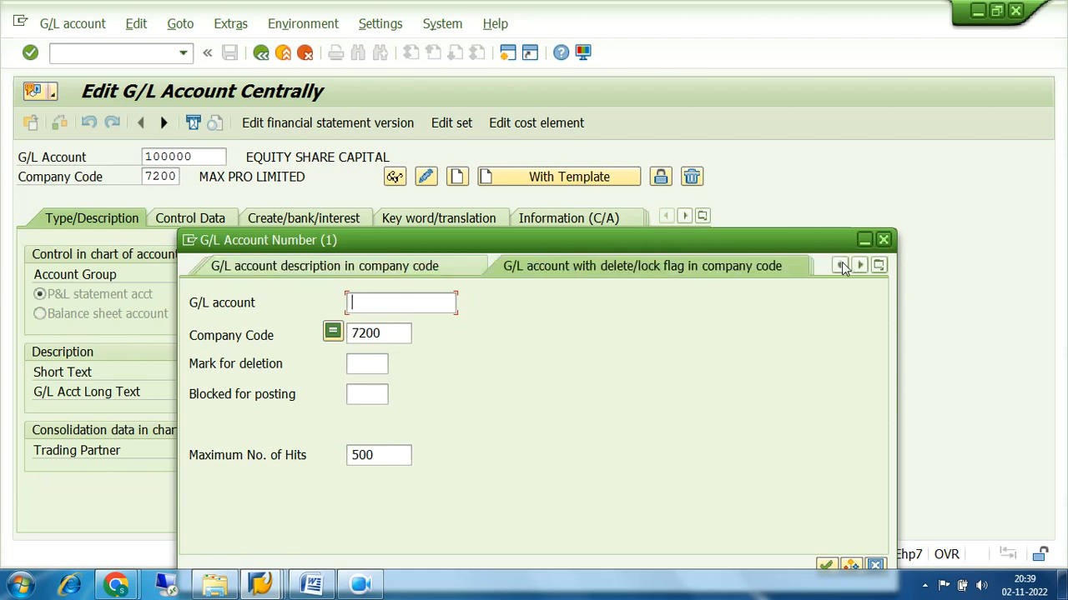
{"action": "left_click", "coordinate": [842, 263]}
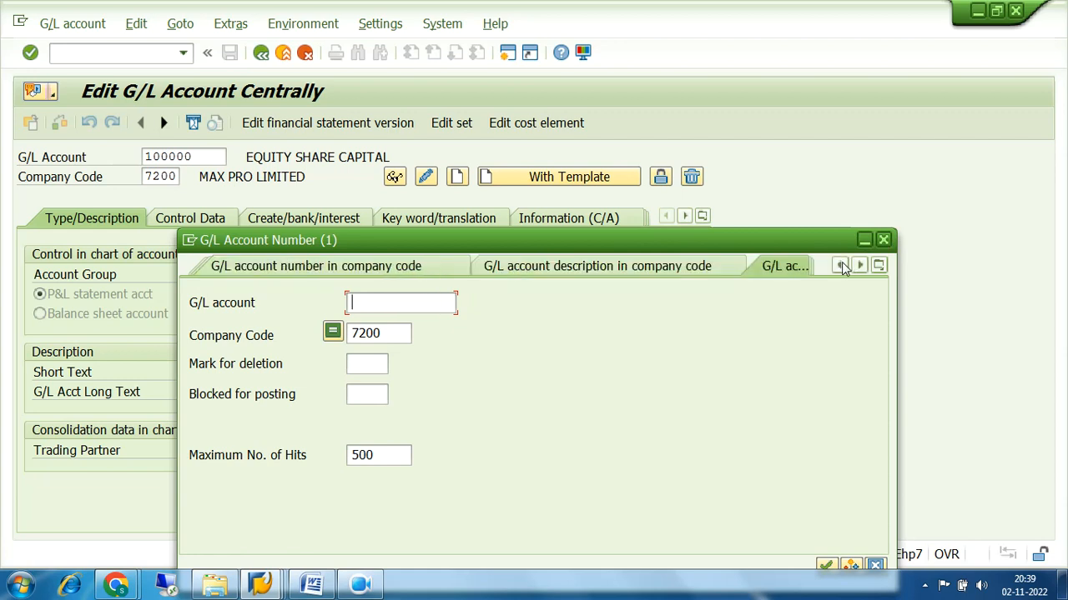
{"action": "left_click", "coordinate": [550, 267]}
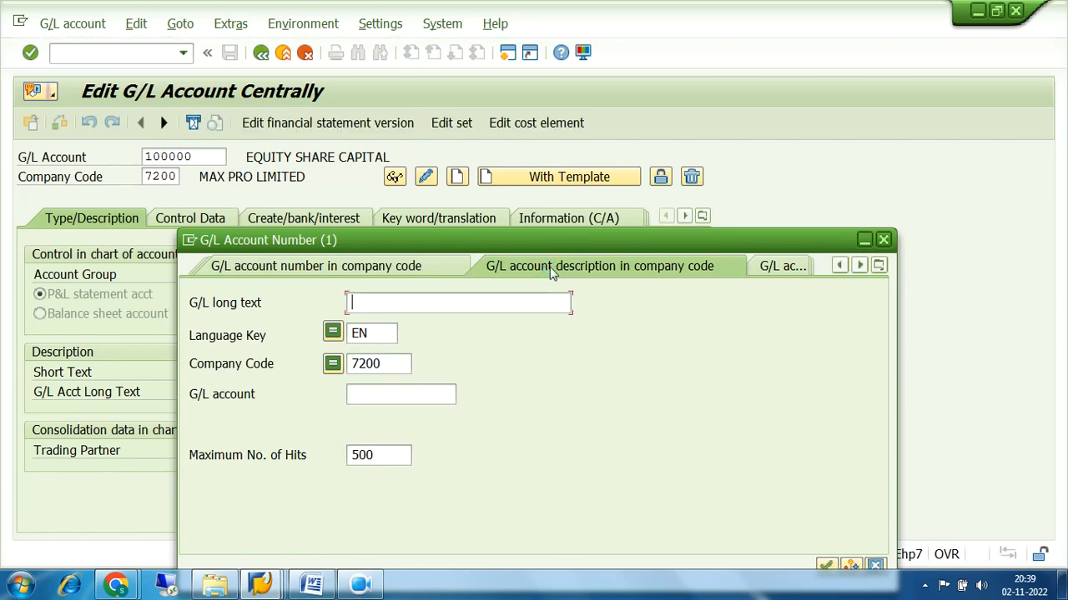
{"action": "left_click_drag", "start_coordinate": [387, 363], "coordinate": [341, 366]}
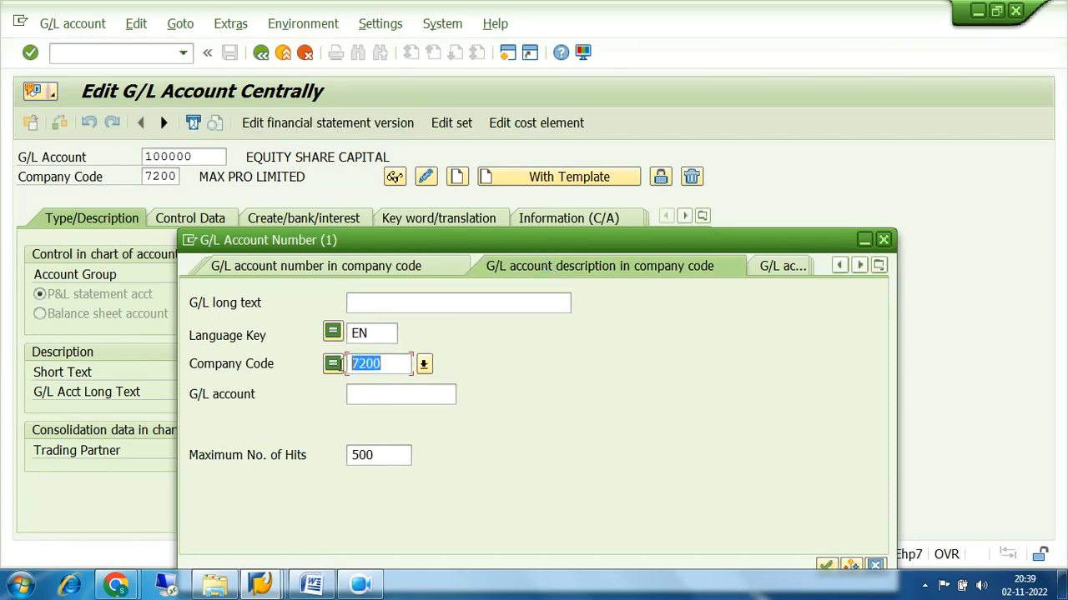
{"action": "left_click", "coordinate": [379, 266]}
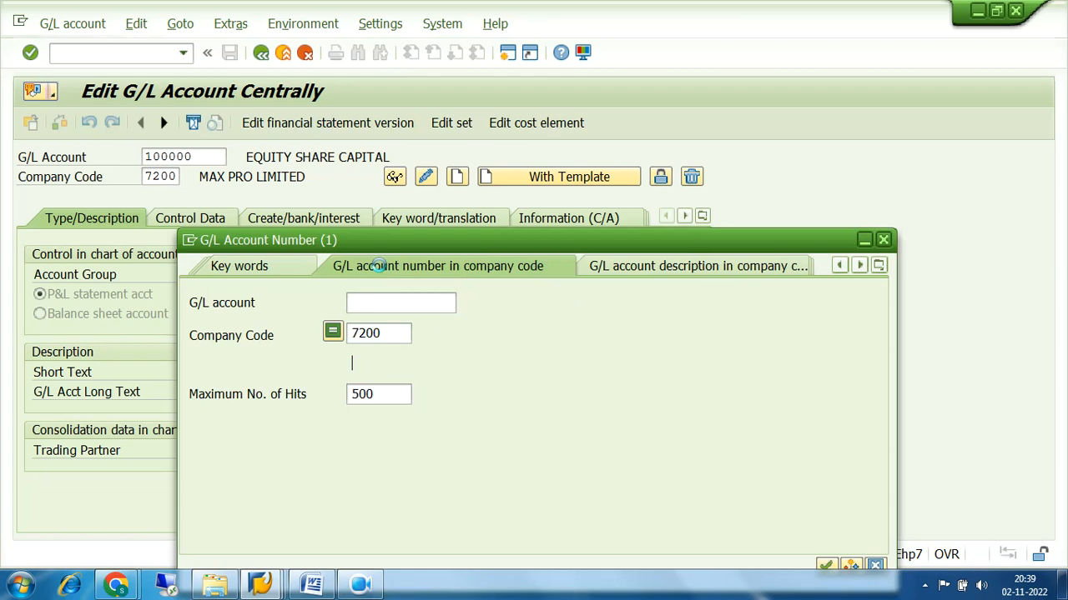
{"action": "left_click", "coordinate": [244, 265]}
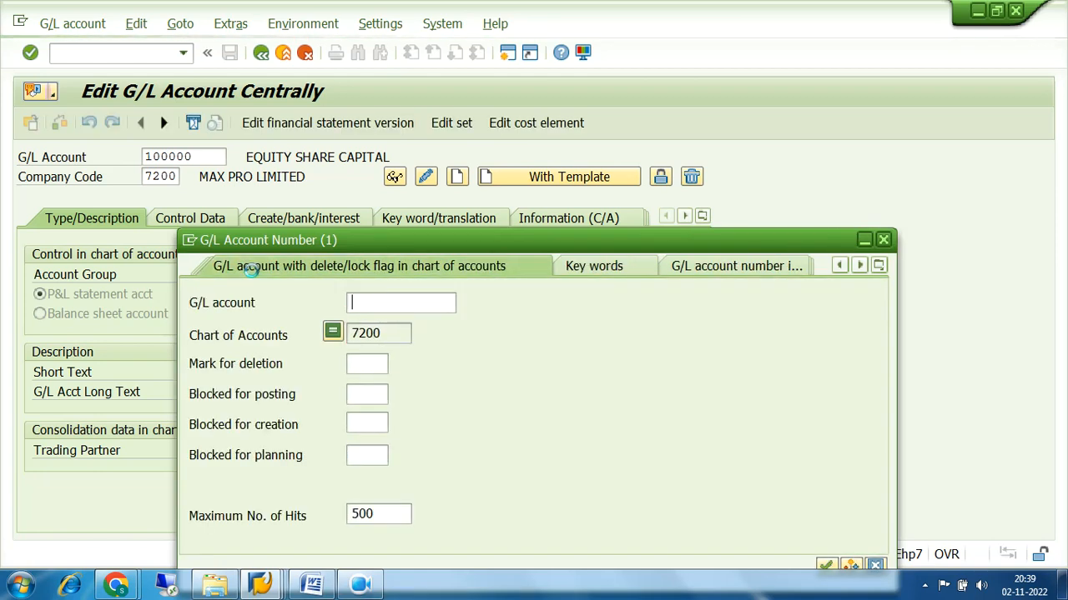
{"action": "left_click", "coordinate": [879, 265]}
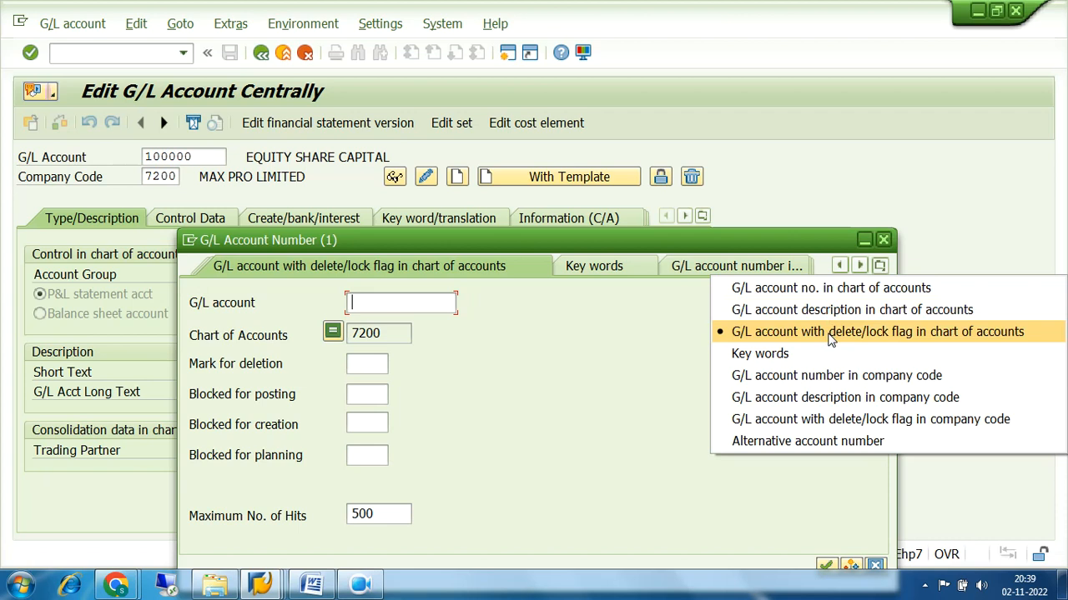
Return to the G/L account number in company code search and select the 500 maximum-hits value
{"action": "left_click", "coordinate": [834, 377]}
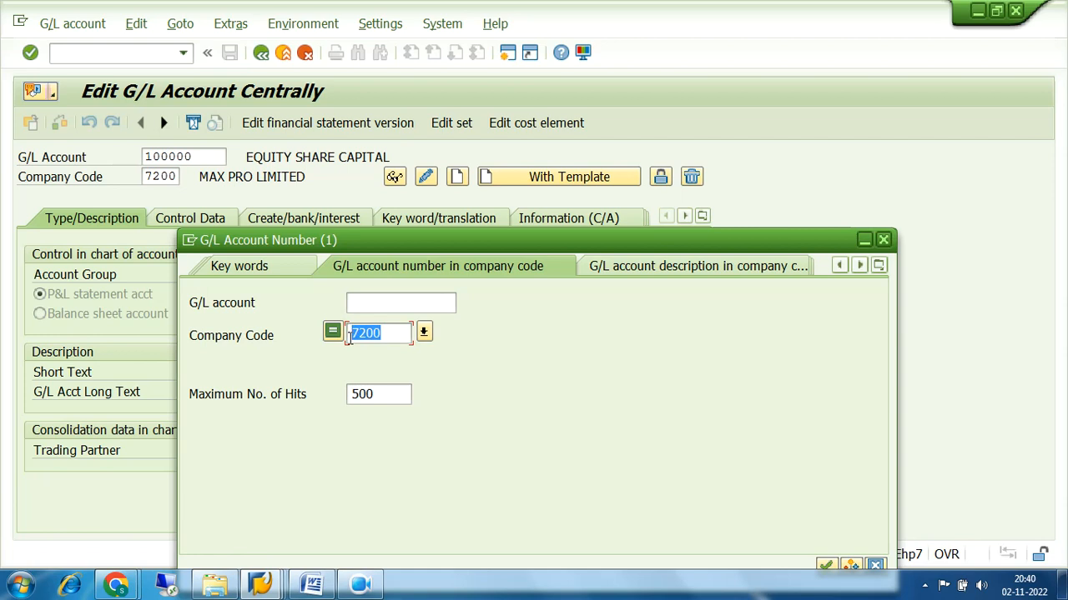
{"action": "left_click_drag", "start_coordinate": [388, 393], "coordinate": [340, 401]}
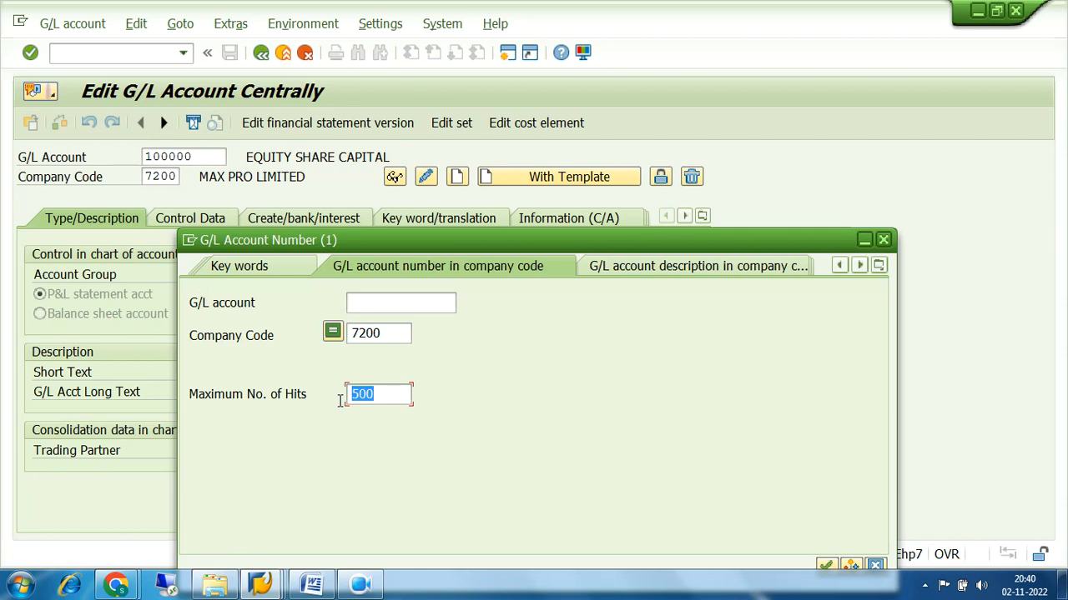
{"action": "left_click_drag", "start_coordinate": [389, 390], "coordinate": [357, 398]}
{"action": "left_click", "coordinate": [377, 393]}
{"action": "left_click_drag", "start_coordinate": [376, 393], "coordinate": [349, 395]}
{"action": "left_click", "coordinate": [378, 393]}
Delete the 500 maximum-hits limit, move the dialog up, and select company code 7200
{"action": "left_click_drag", "start_coordinate": [378, 393], "coordinate": [347, 397]}
{"action": "left_click_drag", "start_coordinate": [387, 394], "coordinate": [326, 404]}
{"action": "left_click_drag", "start_coordinate": [389, 396], "coordinate": [342, 402]}
{"action": "key", "text": "BackSpace"}
{"action": "left_click_drag", "start_coordinate": [538, 241], "coordinate": [538, 166]}
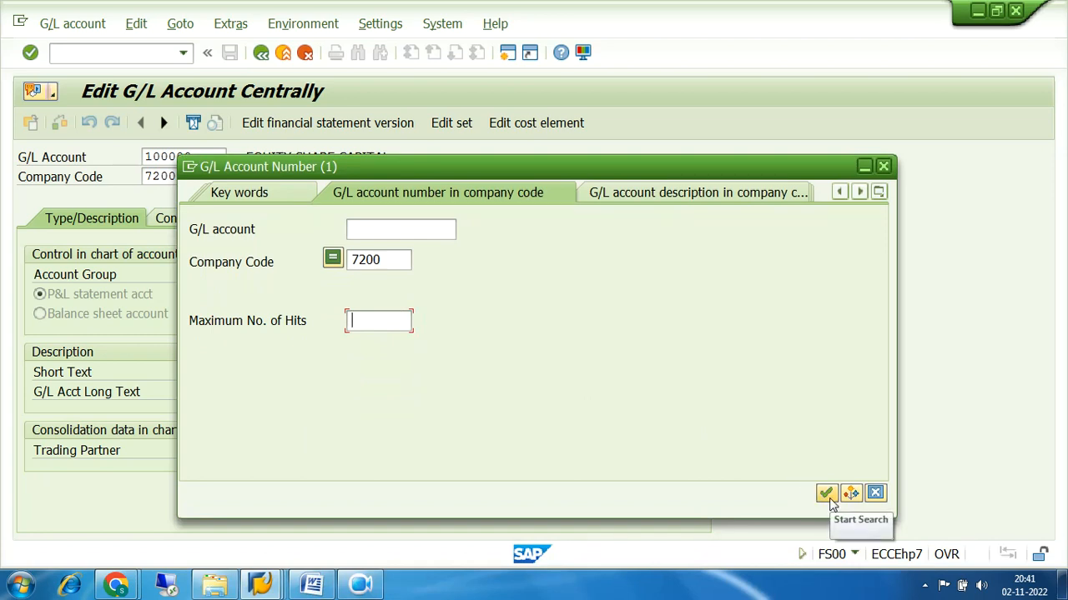
{"action": "left_click_drag", "start_coordinate": [403, 258], "coordinate": [349, 268]}
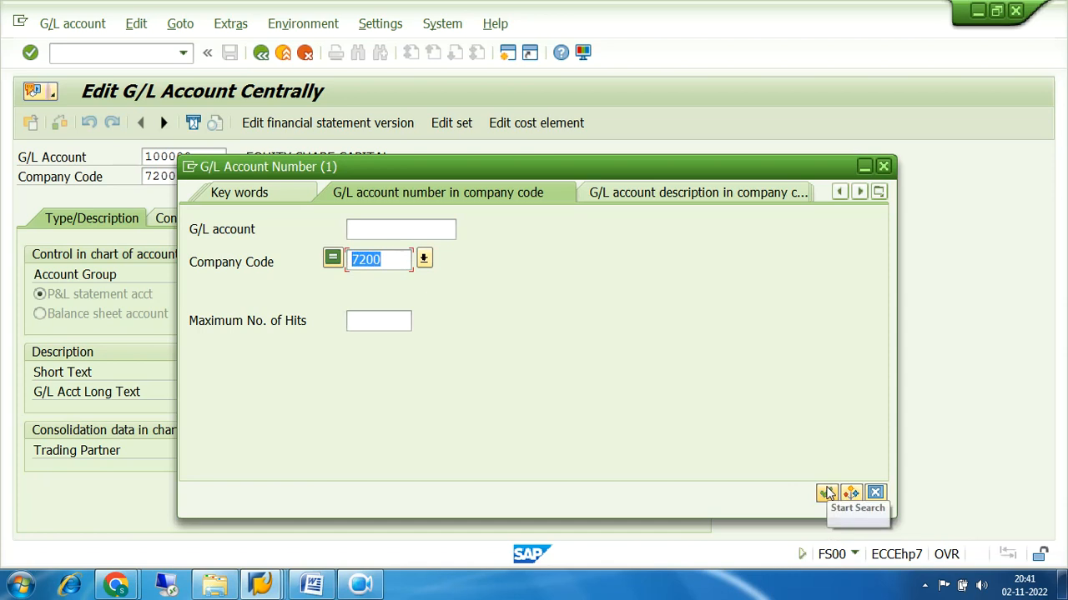
Run the company code 7200 search, review the four accounts found, and close the hit list
{"action": "left_click", "coordinate": [825, 492]}
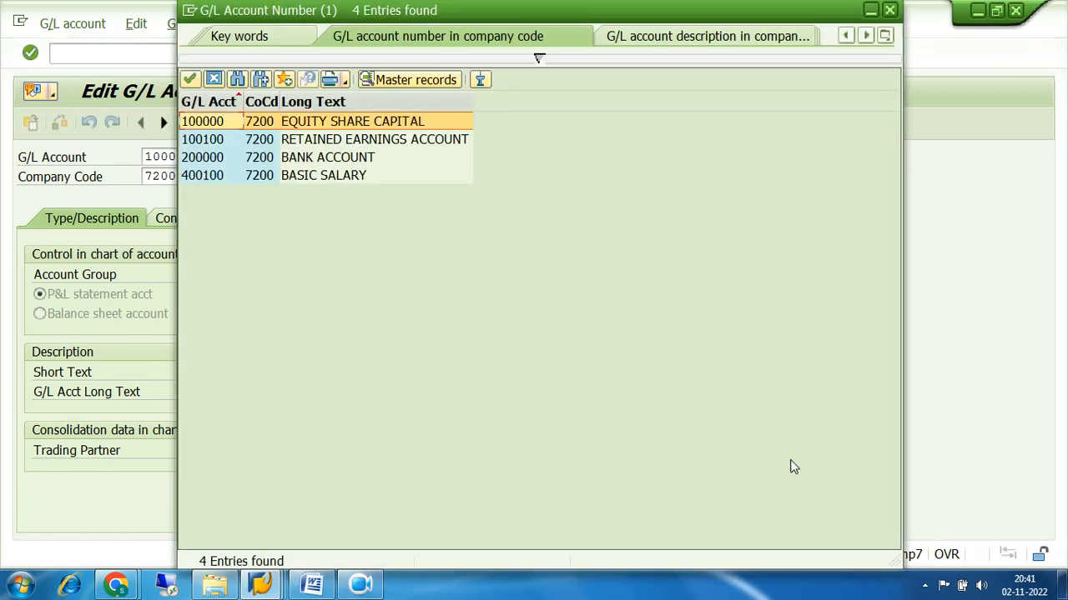
{"action": "left_click", "coordinate": [223, 141]}
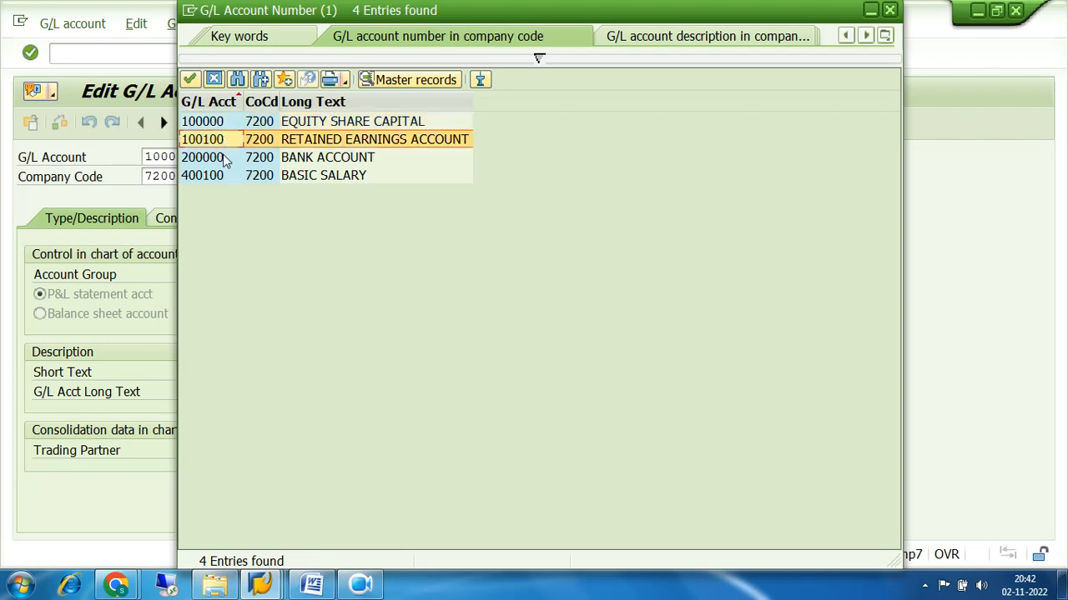
{"action": "left_click", "coordinate": [225, 157]}
{"action": "left_click", "coordinate": [226, 176]}
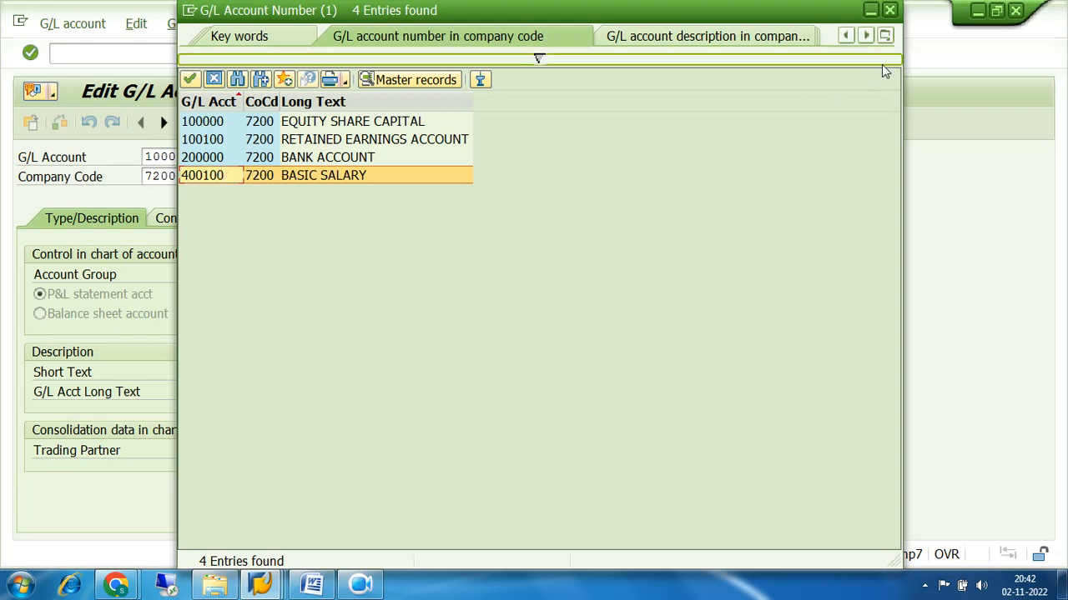
{"action": "left_click", "coordinate": [890, 12]}
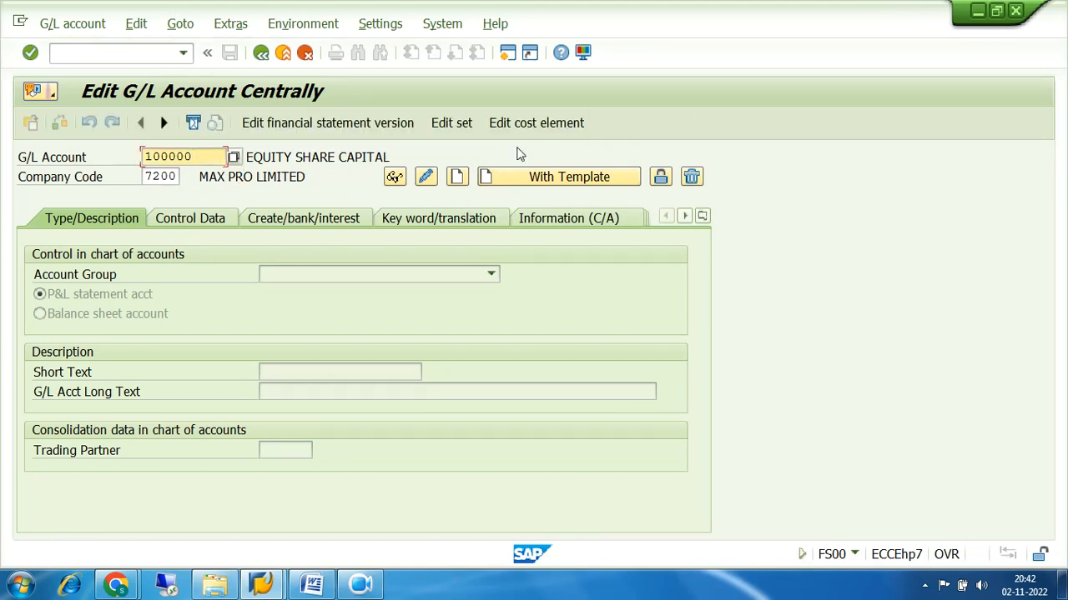
Review account 100000's Control Data and Create/bank/interest tabs, then go back to SAP Easy Access
{"action": "left_click_drag", "start_coordinate": [210, 156], "coordinate": [122, 157]}
{"action": "left_click", "coordinate": [178, 176]}
{"action": "left_click_drag", "start_coordinate": [177, 176], "coordinate": [129, 185]}
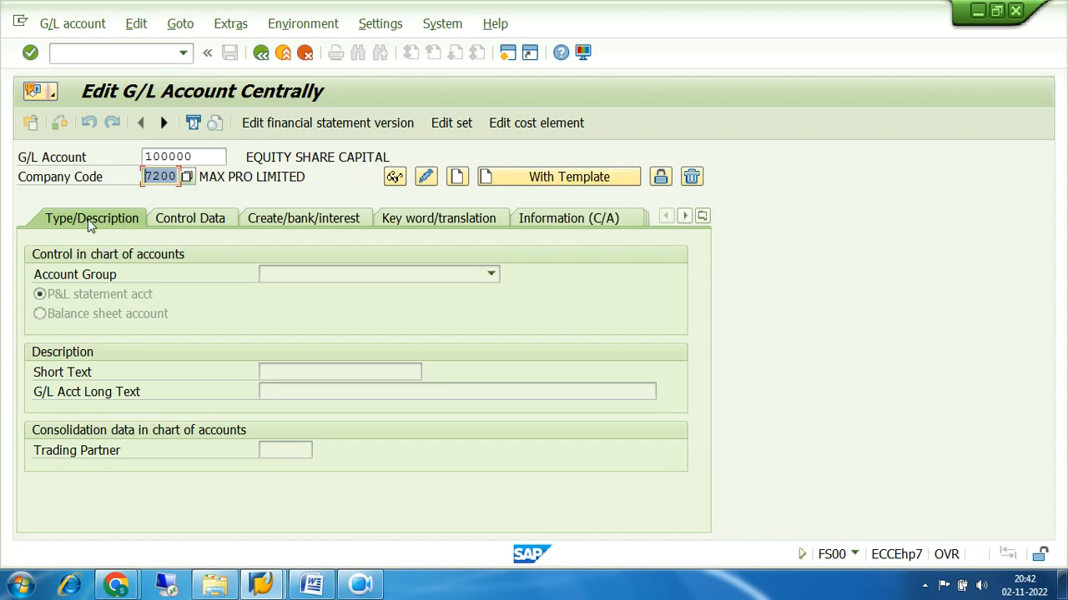
{"action": "left_click", "coordinate": [189, 222]}
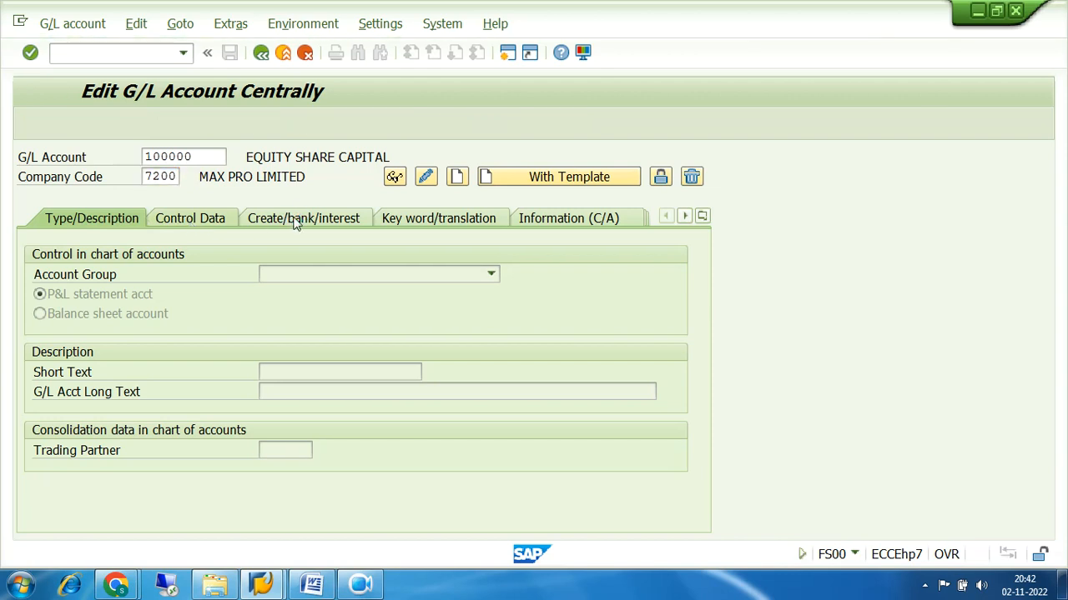
{"action": "left_click", "coordinate": [294, 220]}
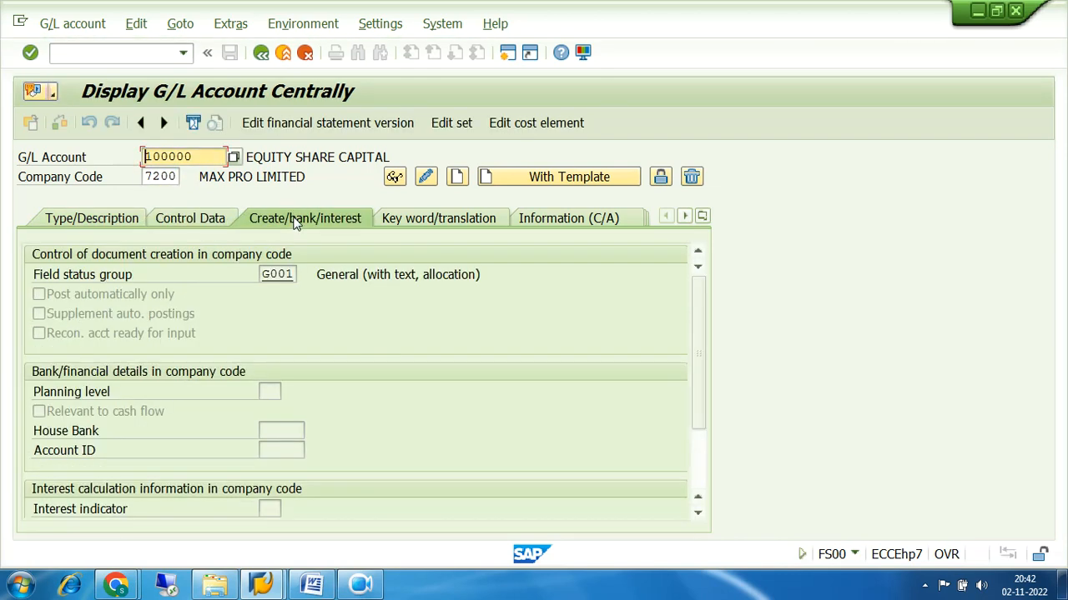
{"action": "left_click", "coordinate": [261, 53]}
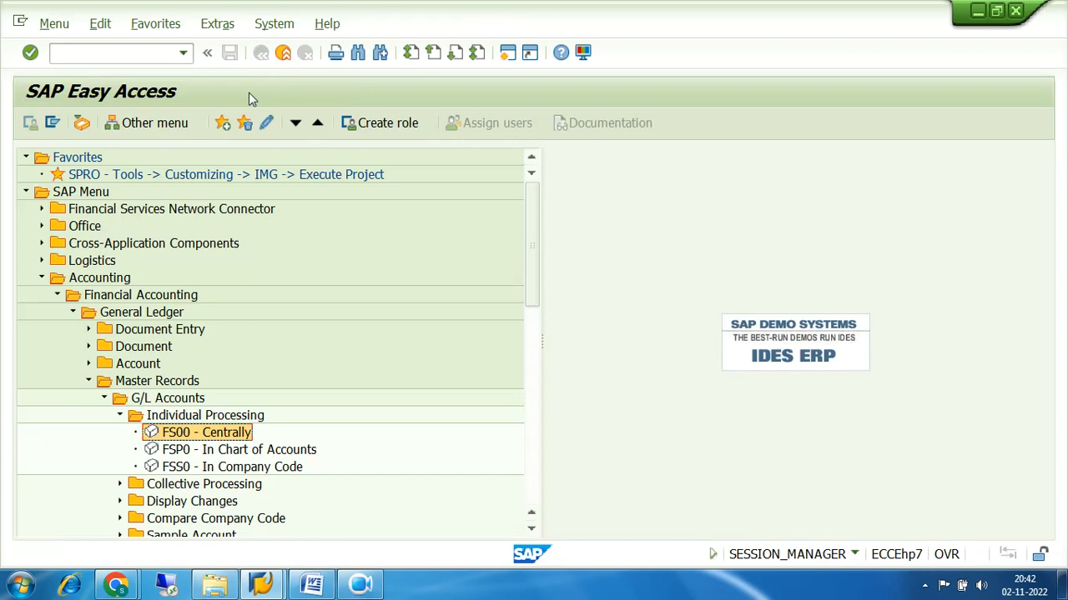
Display account 100000 in chart of accounts 7200 and highlight its EQUITY SHARE CAPITAL descriptions
{"action": "double_click", "coordinate": [180, 451]}
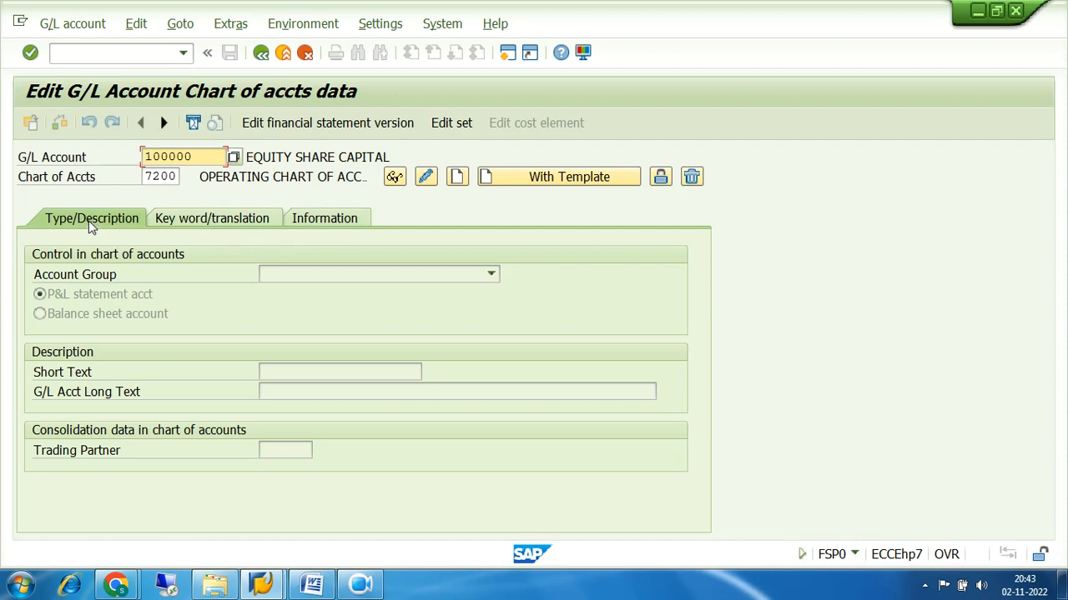
{"action": "key", "text": "Return"}
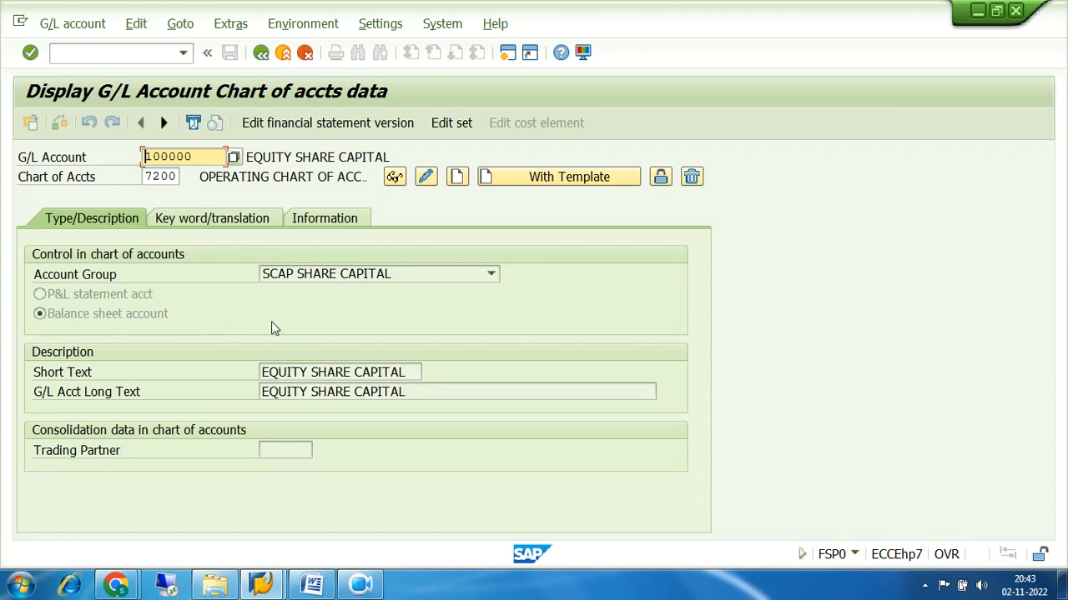
{"action": "left_click_drag", "start_coordinate": [412, 372], "coordinate": [261, 377]}
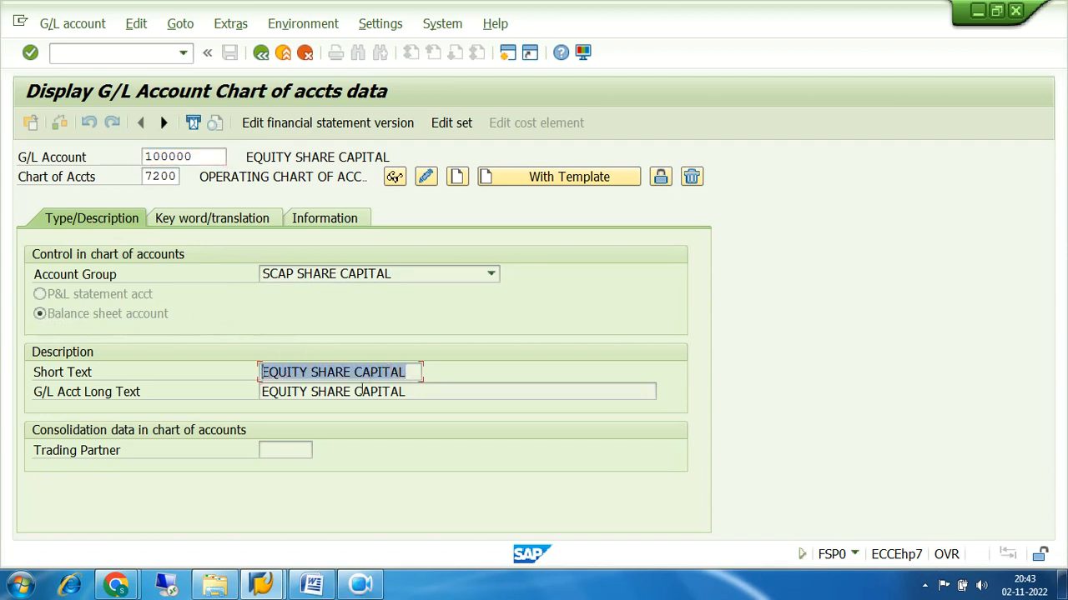
{"action": "left_click_drag", "start_coordinate": [415, 392], "coordinate": [261, 398]}
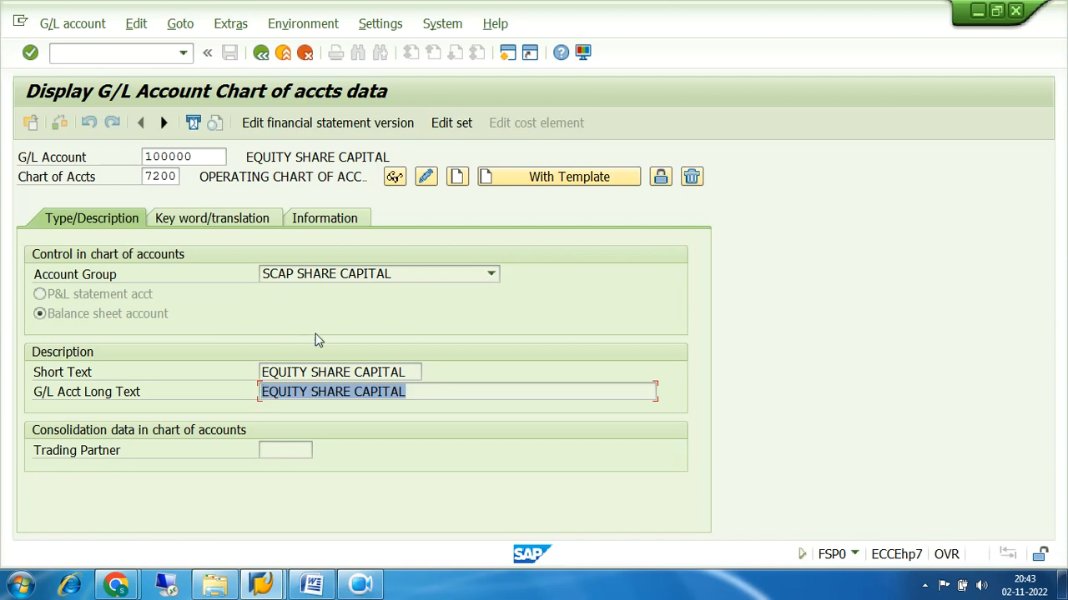
Switch account 100000 to change mode and select its short and long descriptions
{"action": "left_click", "coordinate": [426, 178]}
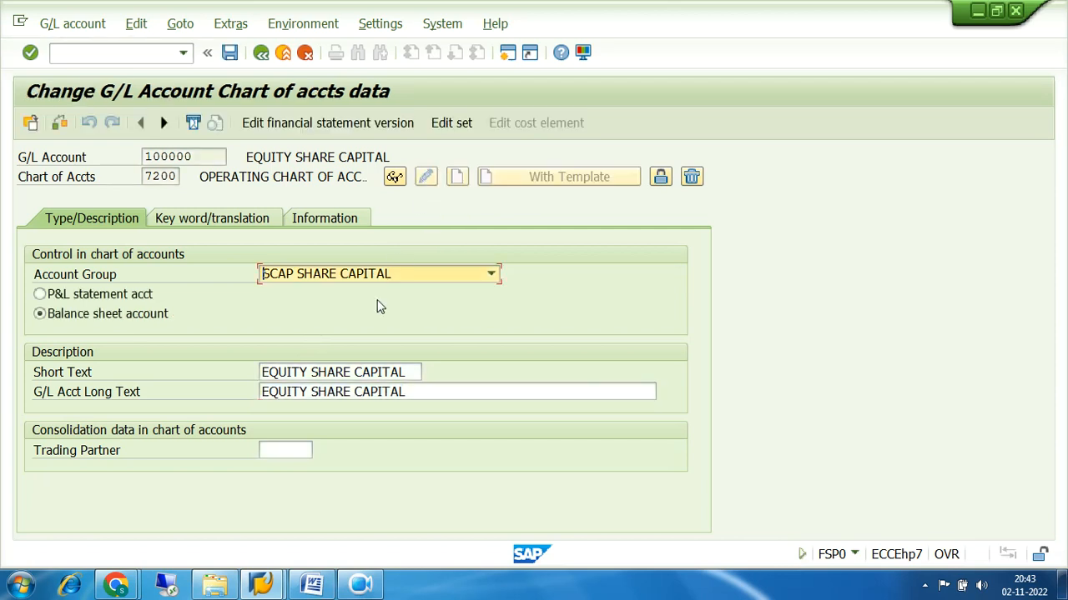
{"action": "left_click_drag", "start_coordinate": [409, 372], "coordinate": [260, 373]}
{"action": "left_click_drag", "start_coordinate": [412, 391], "coordinate": [260, 391]}
{"action": "left_click_drag", "start_coordinate": [409, 372], "coordinate": [245, 372]}
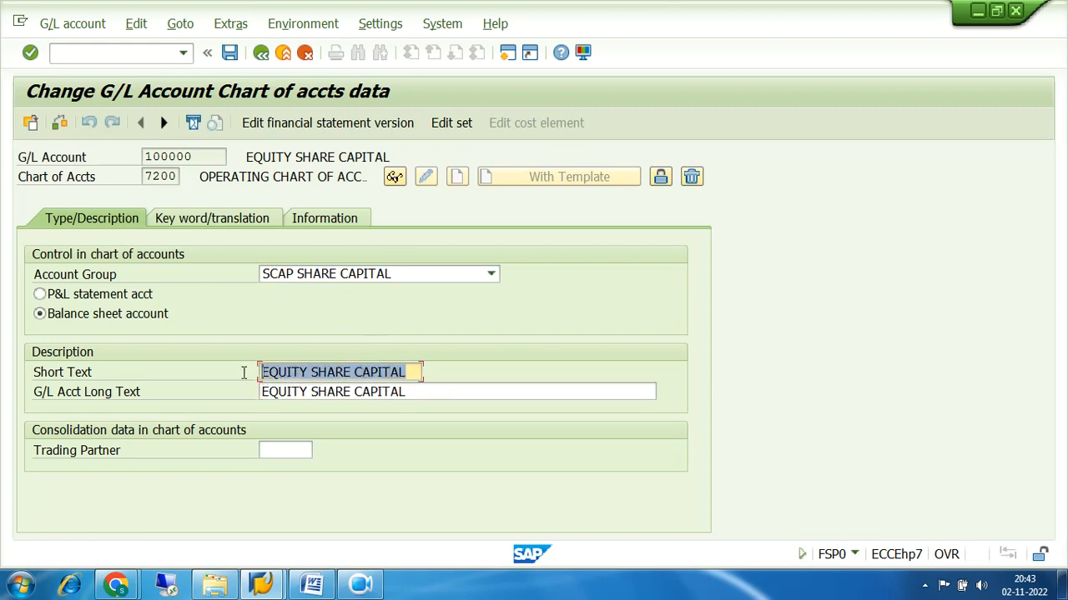
{"action": "left_click", "coordinate": [424, 392]}
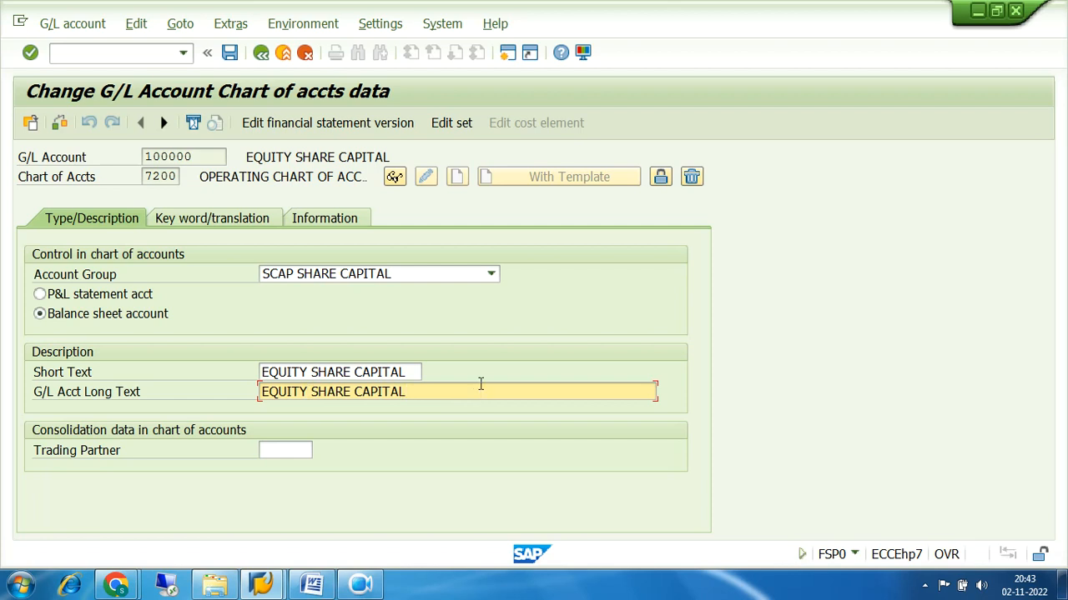
Edit the short text, ending with it still reading EQUITY SHARE CAPITAL
{"action": "key", "text": "Left"}
{"action": "key", "text": "Left"}
{"action": "key", "text": "Left"}
{"action": "key", "text": "Left"}
{"action": "key", "text": "Left"}
{"action": "key", "text": "Left"}
{"action": "key", "text": "Left"}
{"action": "key", "text": "Left"}
{"action": "key", "text": "Left"}
{"action": "key", "text": "Left"}
{"action": "key", "text": "Left"}
{"action": "key", "text": "Left"}
{"action": "key", "text": "Left"}
{"action": "key", "text": "Up"}
{"action": "key", "text": "Left"}
{"action": "key", "text": "BackSpace"}
{"action": "key", "text": "BackSpace"}
{"action": "key", "text": "BackSpace"}
{"action": "type", "text": "."}
{"action": "type", "text": " s"}
{"action": "type", "text": "hare"}
{"action": "key", "text": "BackSpace"}
{"action": "key", "text": "BackSpace"}
{"action": "key", "text": "BackSpace"}
{"action": "key", "text": "BackSpace"}
{"action": "key", "text": "BackSpace"}
{"action": "type", "text": "SHAR"}
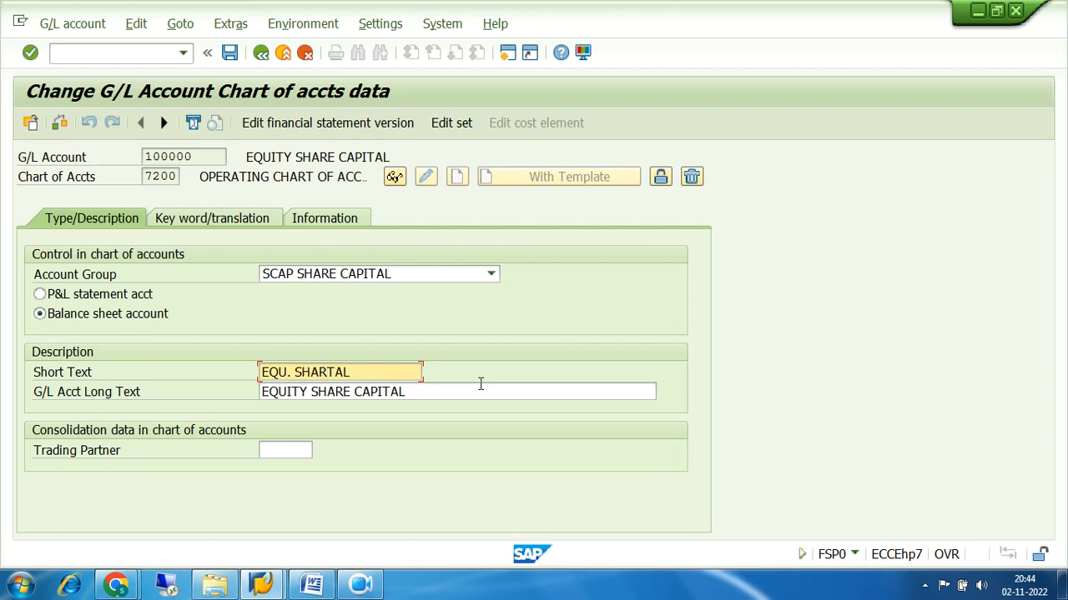
{"action": "type", "text": "E CAPITAL"}
{"action": "key", "text": "BackSpace"}
{"action": "key", "text": "BackSpace"}
{"action": "key", "text": "BackSpace"}
{"action": "key", "text": "BackSpace"}
{"action": "key", "text": "BackSpace"}
{"action": "key", "text": "BackSpace"}
{"action": "key", "text": "BackSpace"}
{"action": "key", "text": "BackSpace"}
{"action": "key", "text": "BackSpace"}
{"action": "key", "text": "BackSpace"}
{"action": "key", "text": "BackSpace"}
{"action": "key", "text": "BackSpace"}
{"action": "key", "text": "BackSpace"}
{"action": "key", "text": "BackSpace"}
{"action": "key", "text": "BackSpace"}
{"action": "key", "text": "BackSpace"}
{"action": "key", "text": "BackSpace"}
{"action": "key", "text": "BackSpace"}
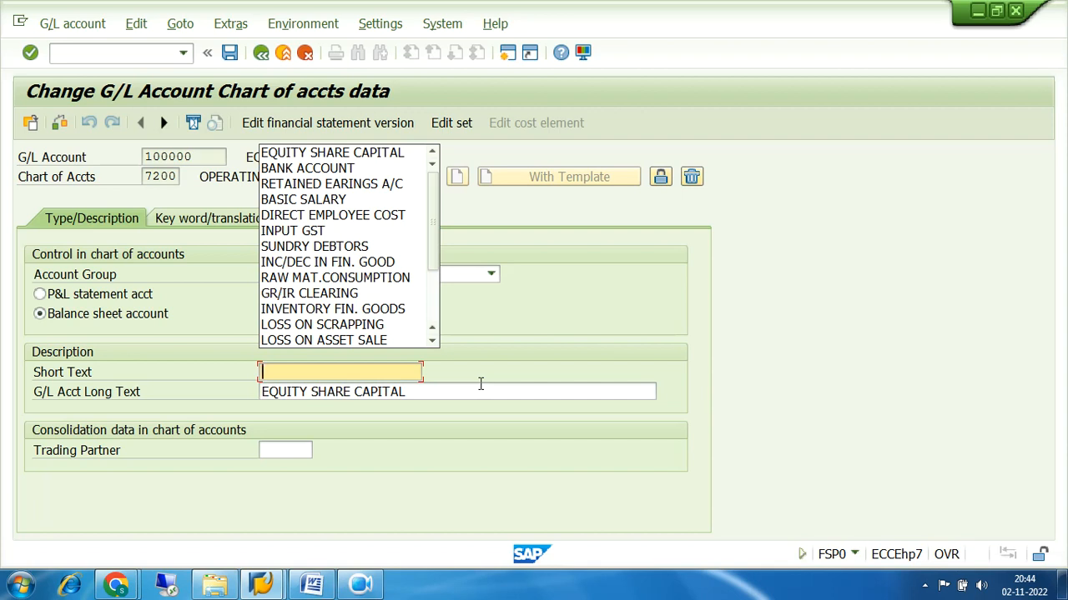
{"action": "type", "text": "EQ"}
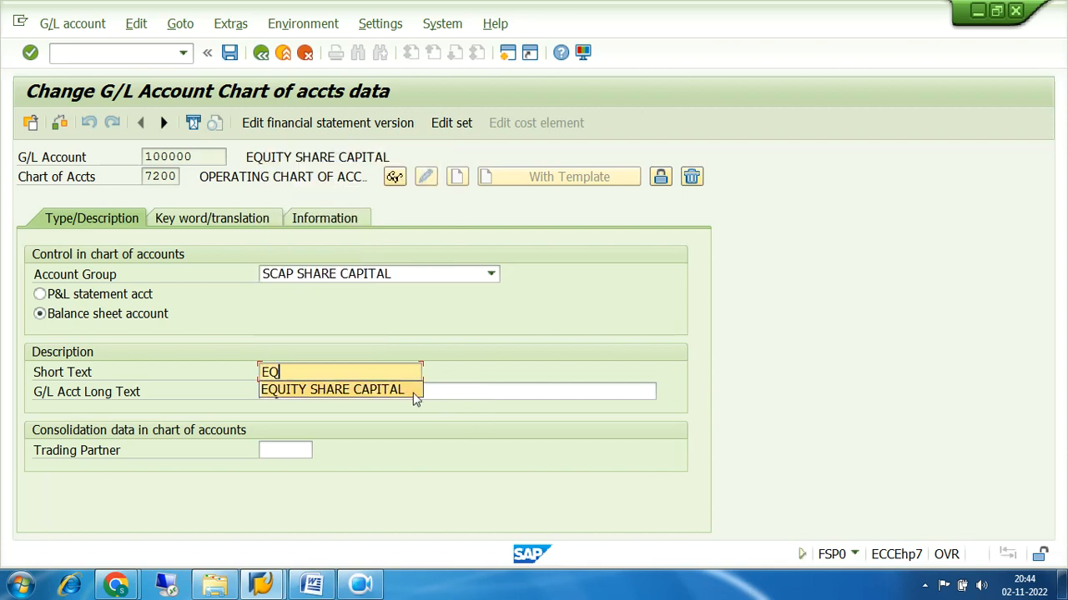
{"action": "left_click", "coordinate": [419, 399]}
Append ACCOUNT to the long text, making it EQUITY SHARE CAPITAL ACCOUNT, and save
{"action": "left_click", "coordinate": [414, 390]}
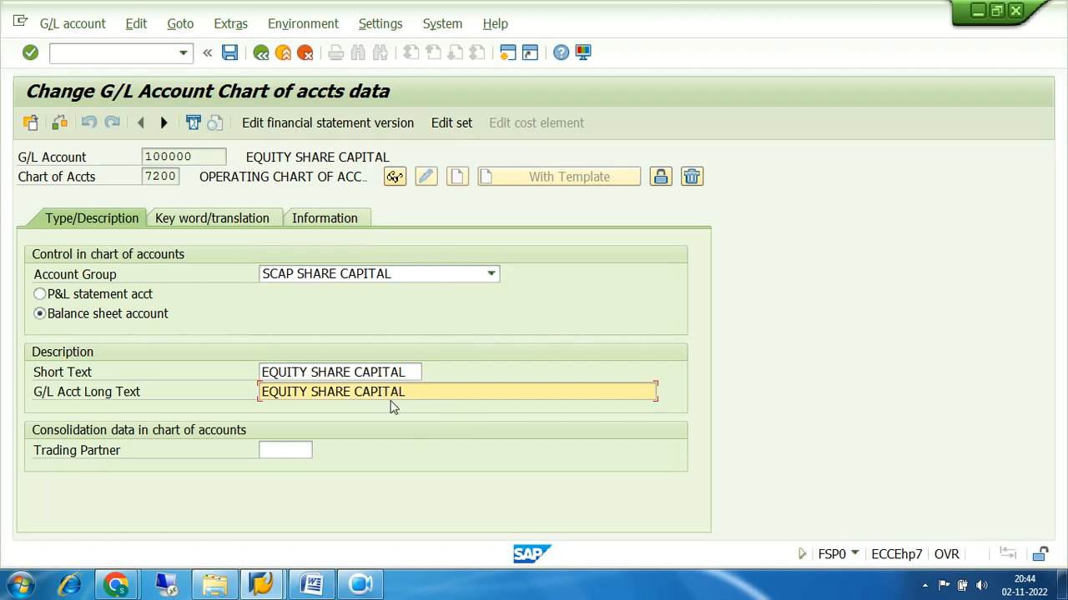
{"action": "type", "text": "ACCOUNT"}
{"action": "left_click", "coordinate": [231, 53]}
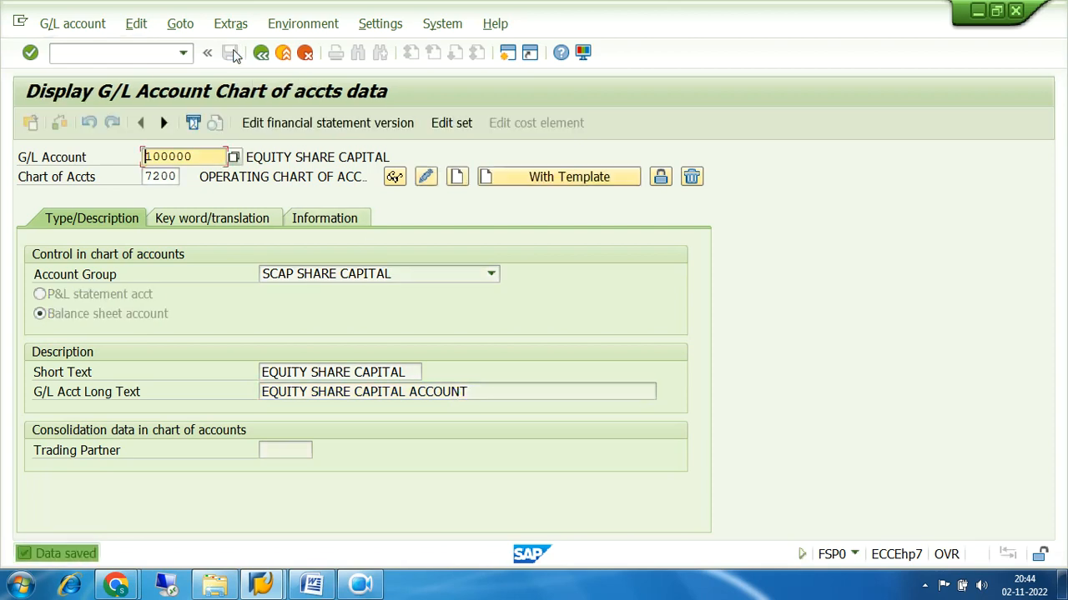
Open account 100000 for company code 7200 in central G/L maintenance (FS00)
{"action": "left_click", "coordinate": [261, 53]}
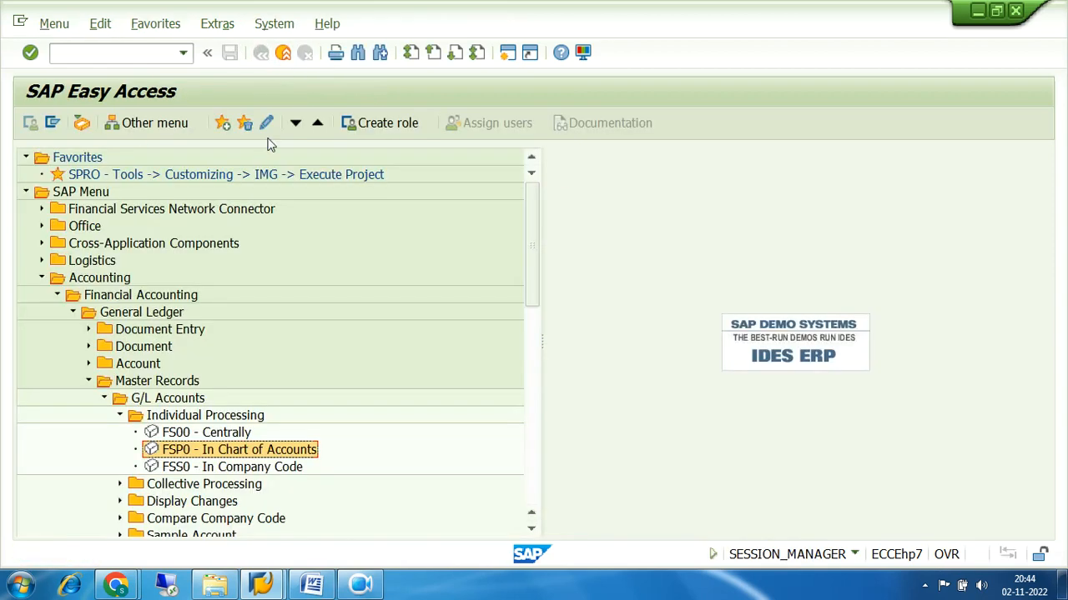
{"action": "double_click", "coordinate": [176, 436]}
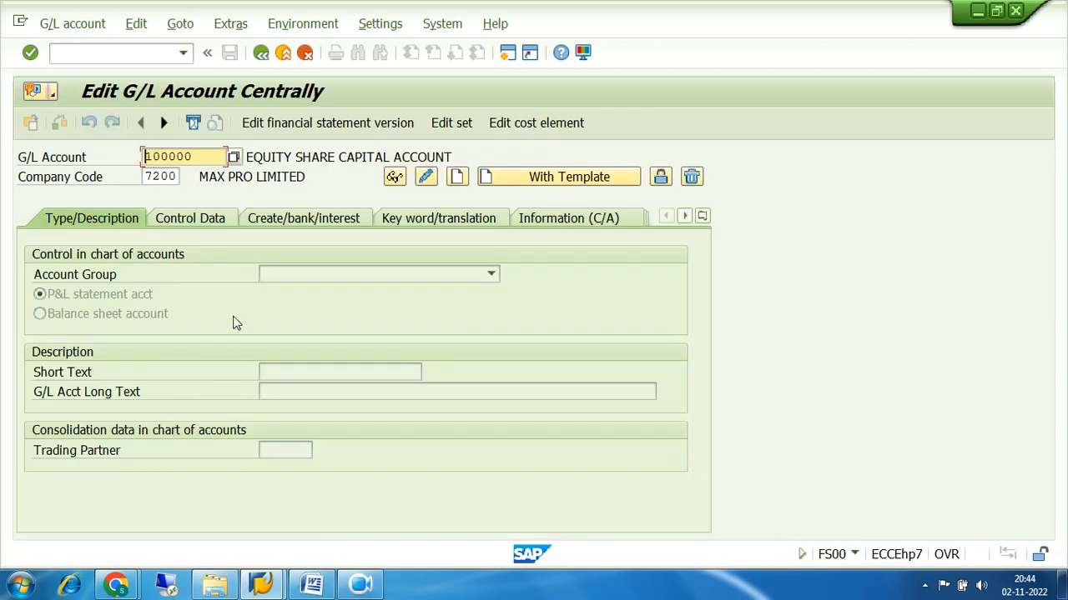
{"action": "key", "text": "F4"}
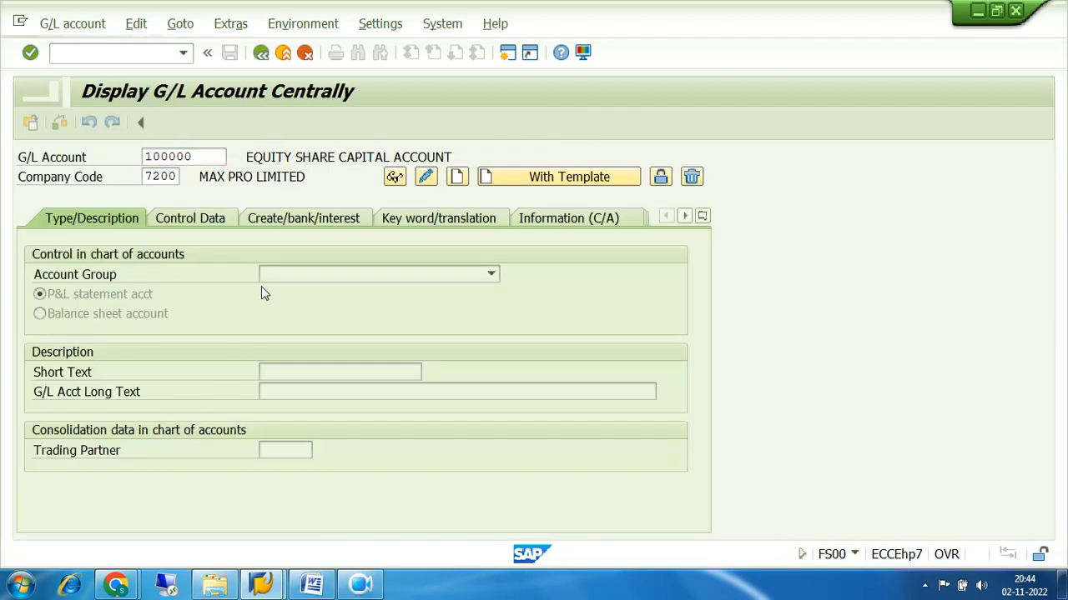
Review account 100000's updated header, short and long descriptions, then return to the menu
{"action": "left_click_drag", "start_coordinate": [455, 157], "coordinate": [239, 158]}
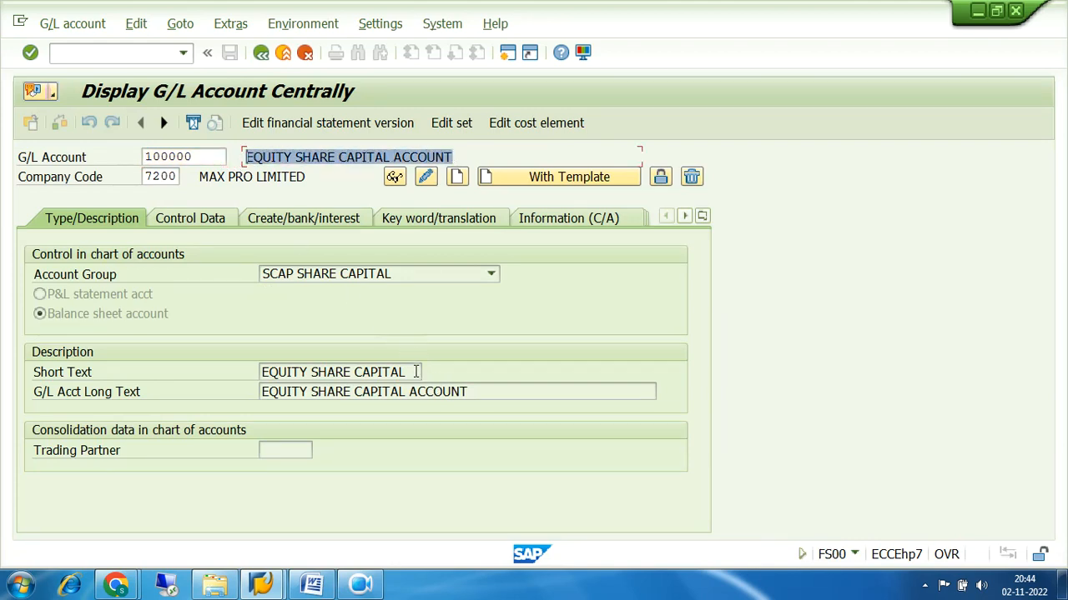
{"action": "left_click_drag", "start_coordinate": [418, 372], "coordinate": [250, 368]}
{"action": "left_click_drag", "start_coordinate": [487, 392], "coordinate": [232, 391]}
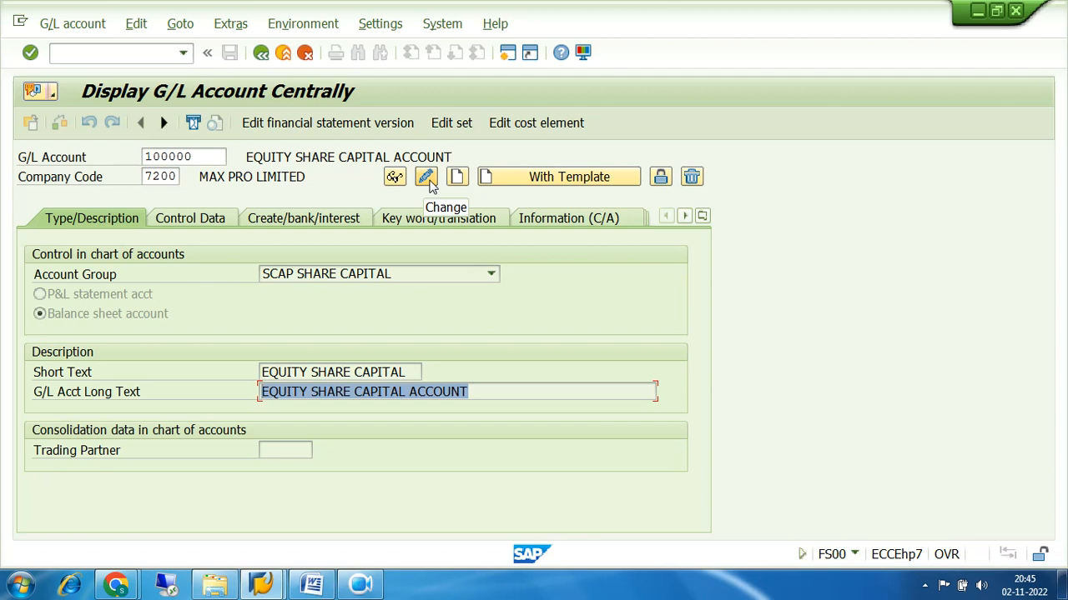
{"action": "left_click_drag", "start_coordinate": [472, 392], "coordinate": [240, 401]}
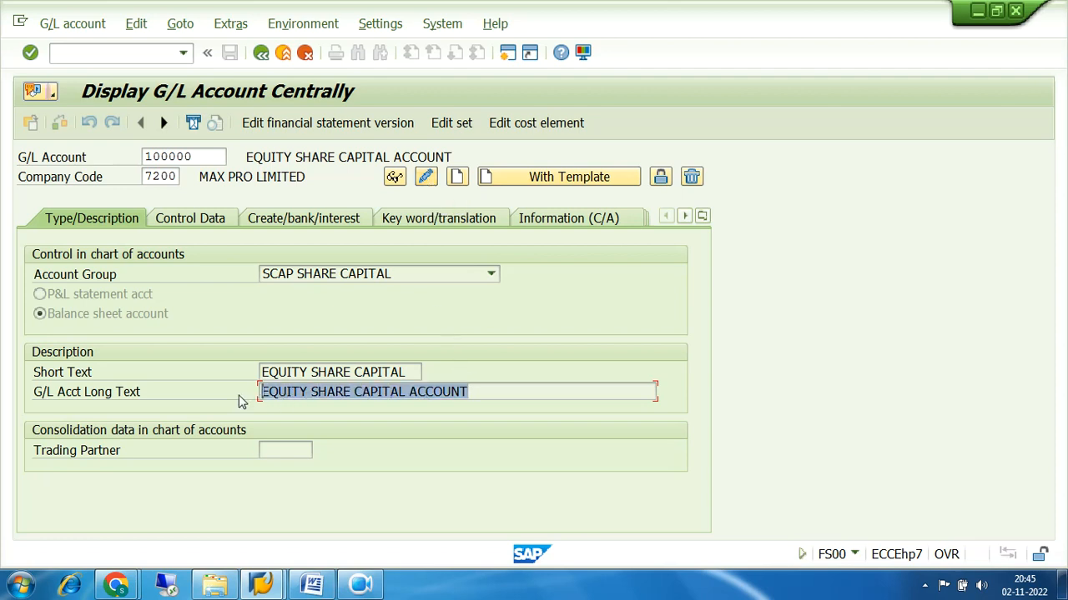
{"action": "left_click_drag", "start_coordinate": [454, 157], "coordinate": [240, 157]}
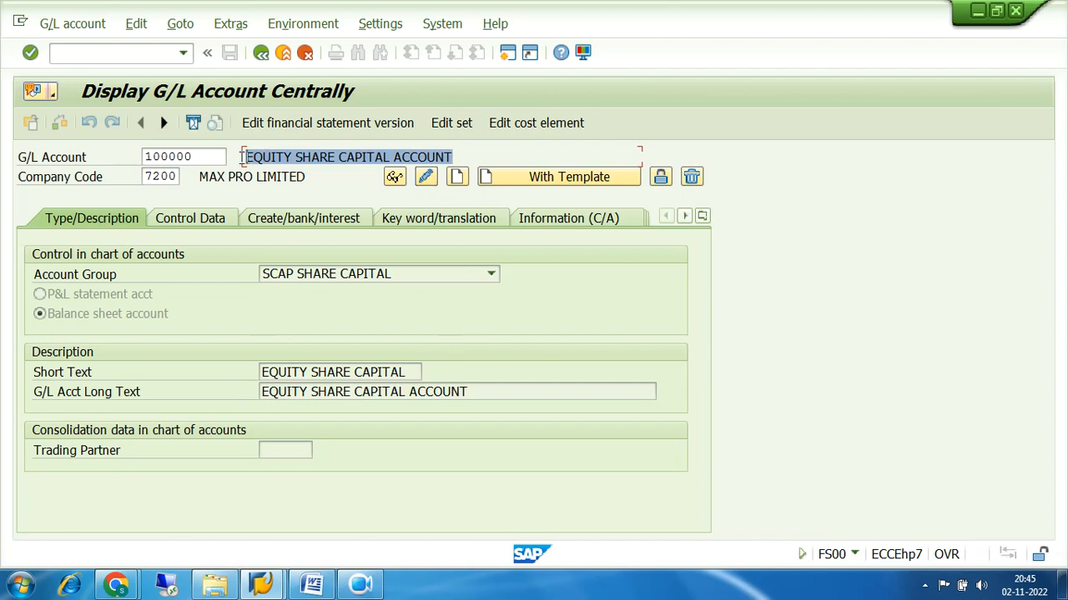
{"action": "left_click", "coordinate": [204, 156]}
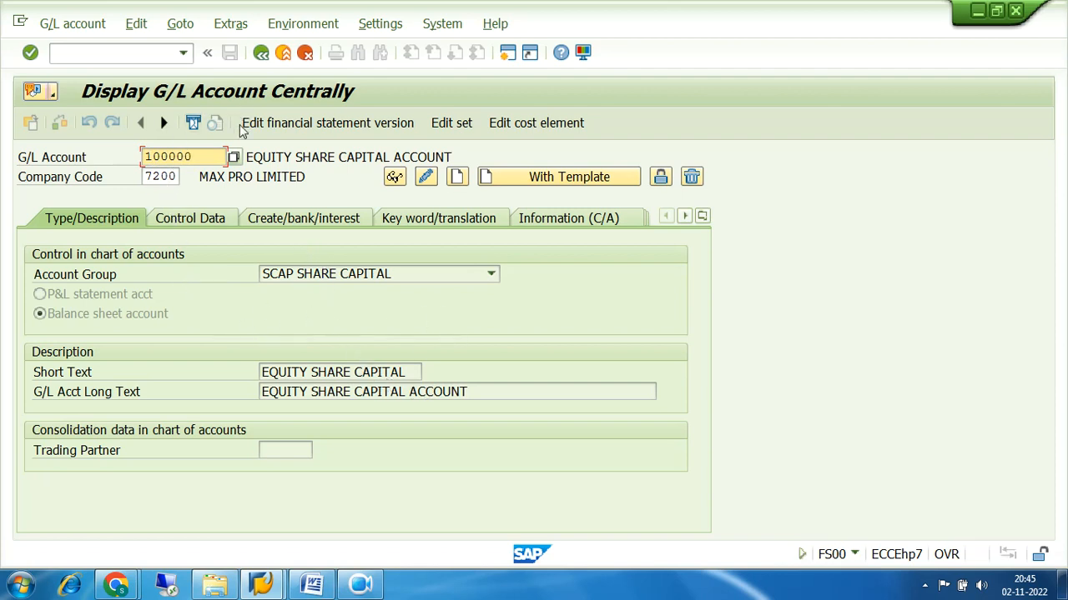
{"action": "left_click_drag", "start_coordinate": [471, 388], "coordinate": [222, 389]}
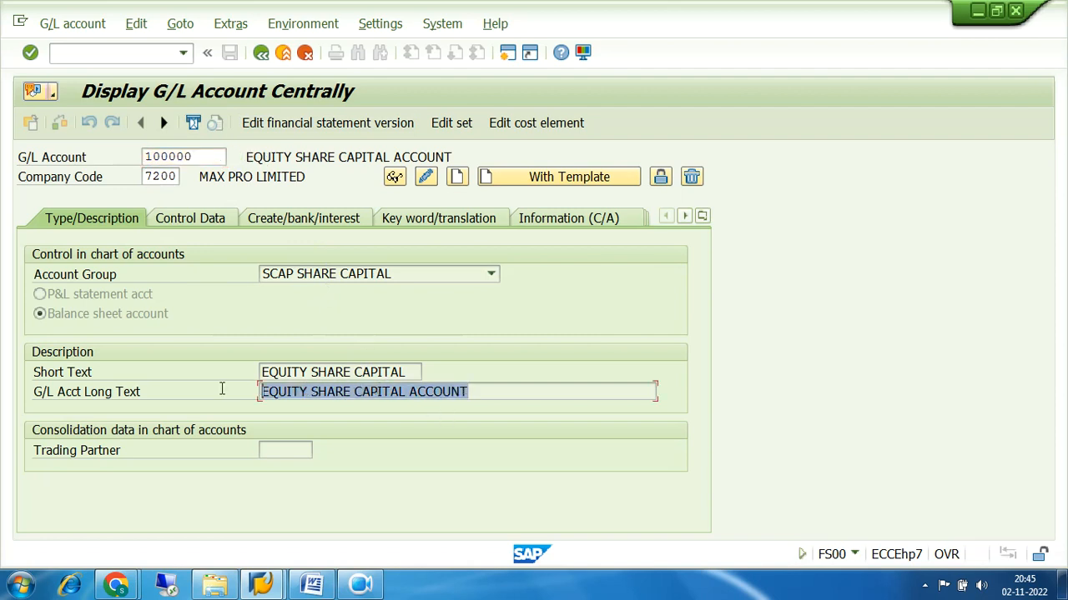
{"action": "left_click_drag", "start_coordinate": [455, 157], "coordinate": [243, 158]}
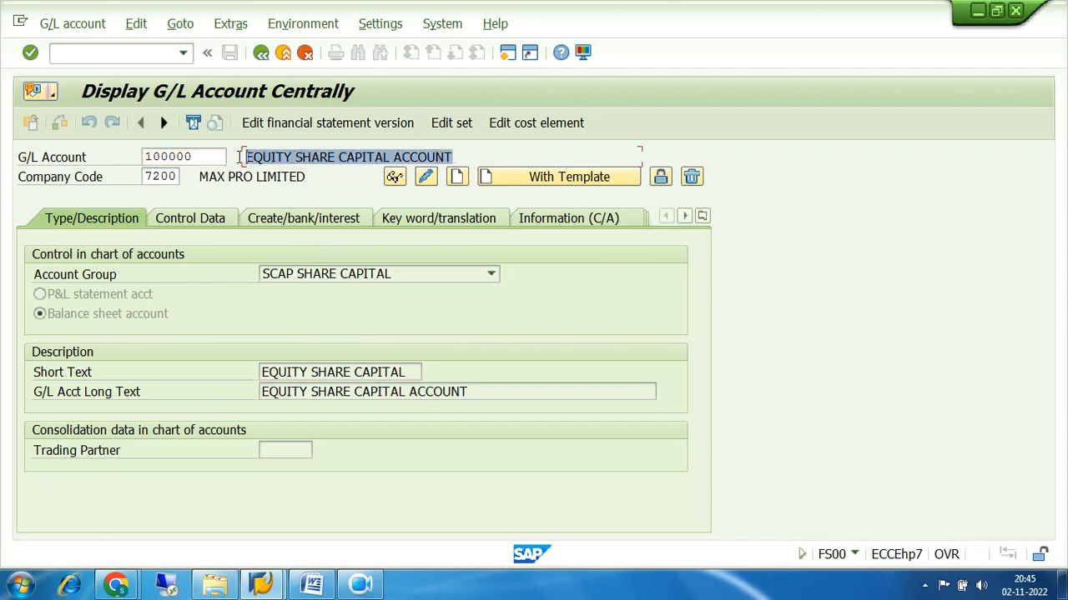
{"action": "left_click_drag", "start_coordinate": [449, 157], "coordinate": [239, 157]}
{"action": "left_click_drag", "start_coordinate": [469, 392], "coordinate": [196, 409]}
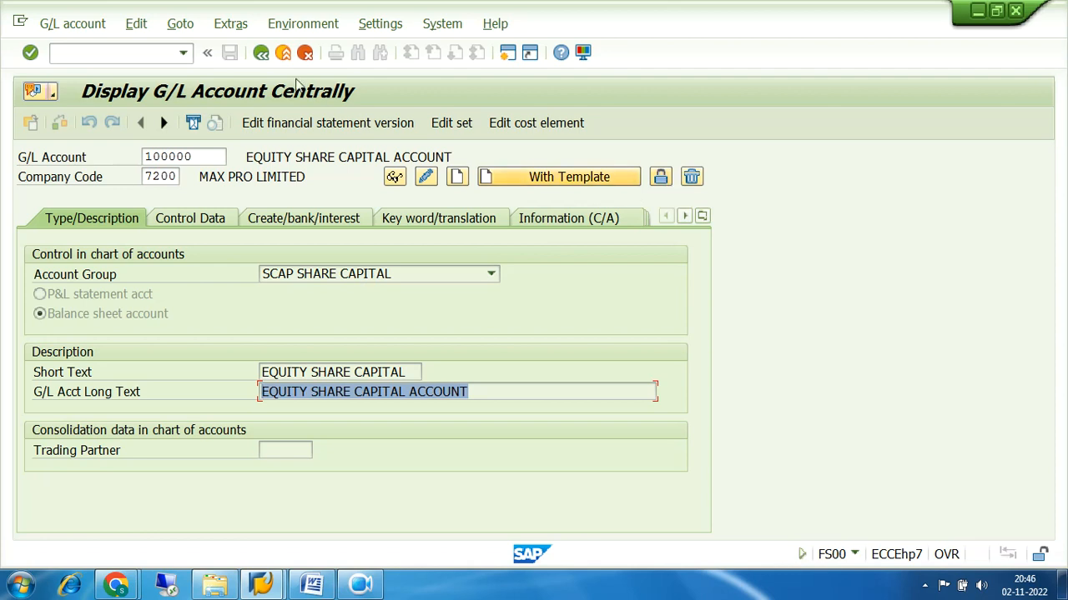
{"action": "left_click", "coordinate": [261, 52]}
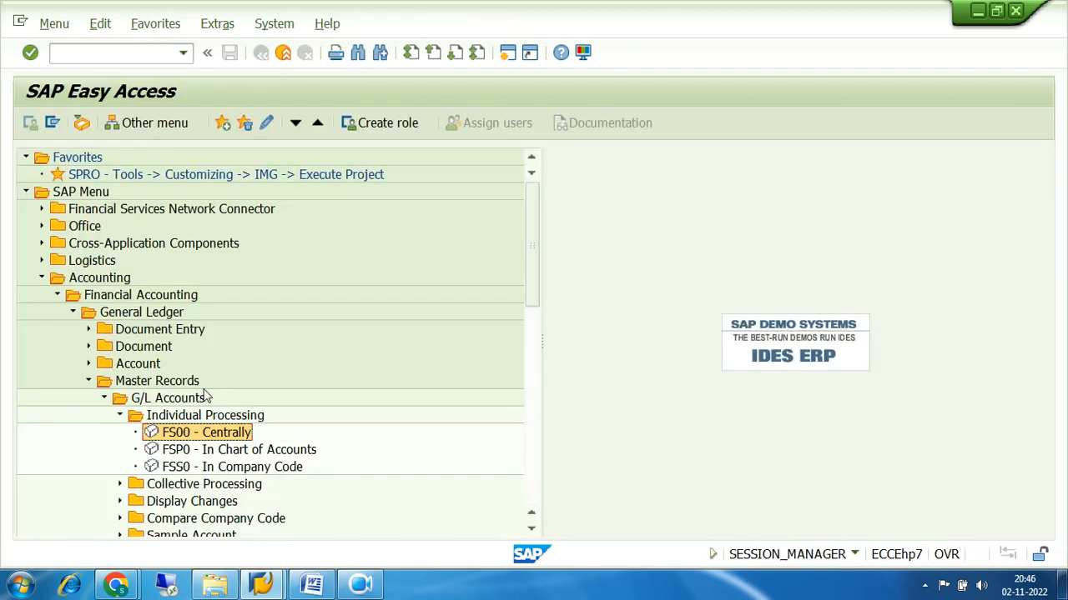
List company code 7200's four accounts via the delete/lock flag search; none are flagged
{"action": "double_click", "coordinate": [185, 436]}
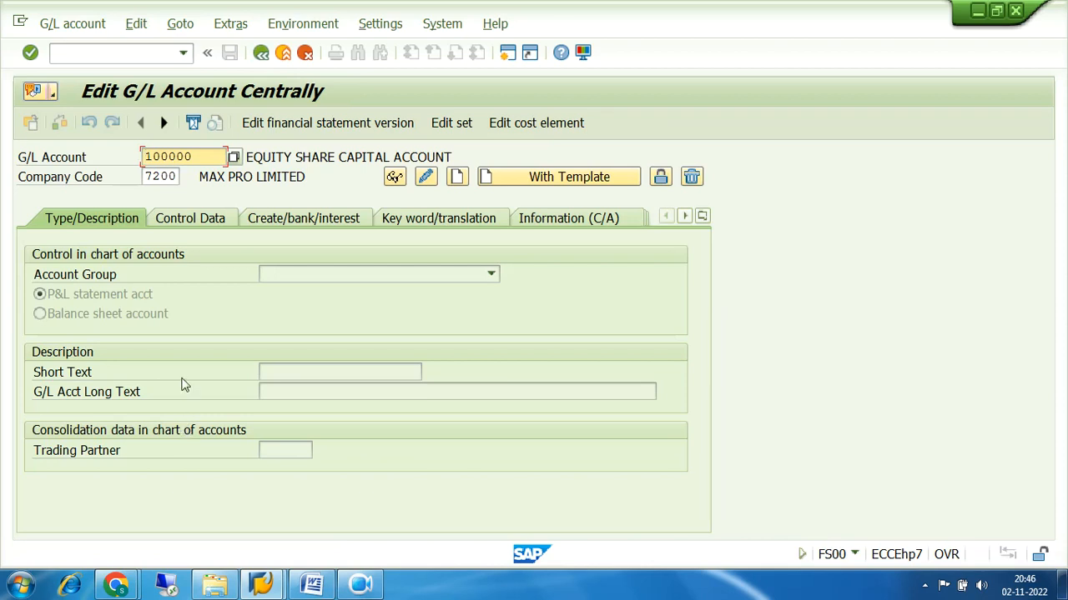
{"action": "left_click", "coordinate": [234, 159]}
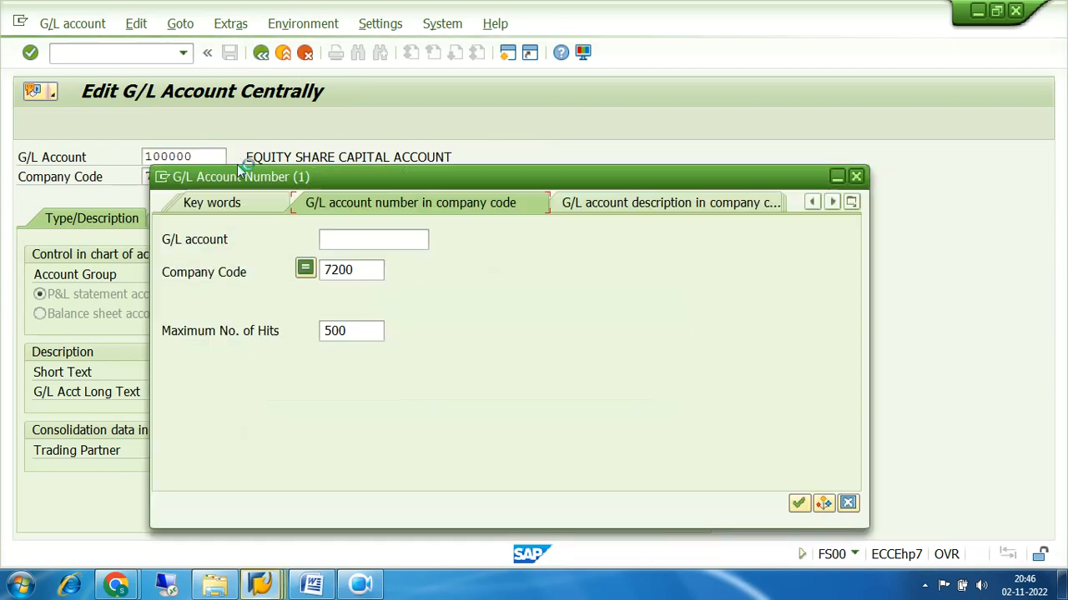
{"action": "double_click", "coordinate": [360, 270]}
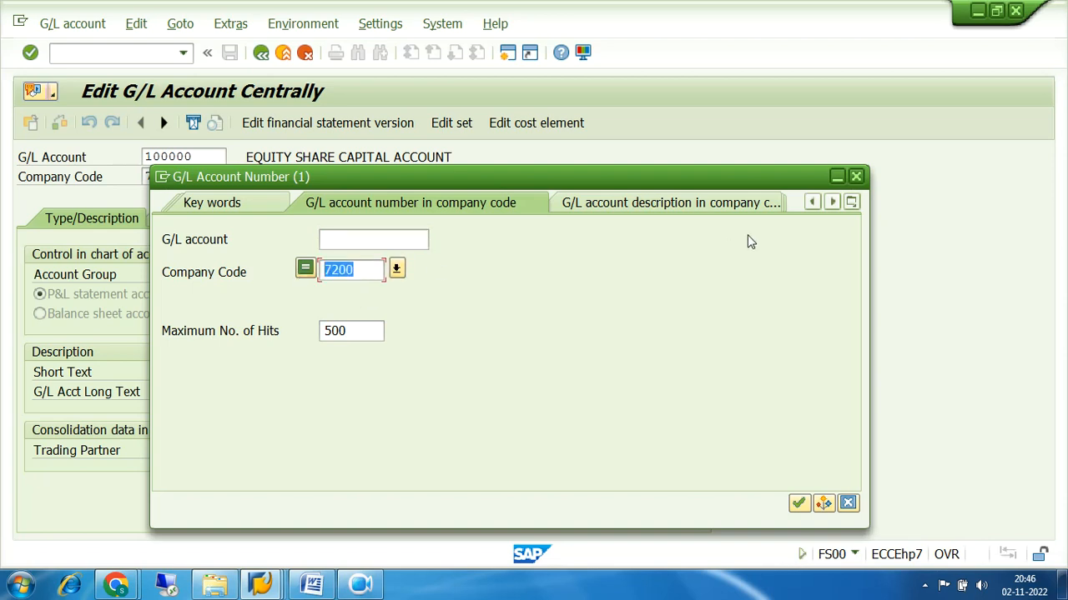
{"action": "left_click", "coordinate": [851, 203]}
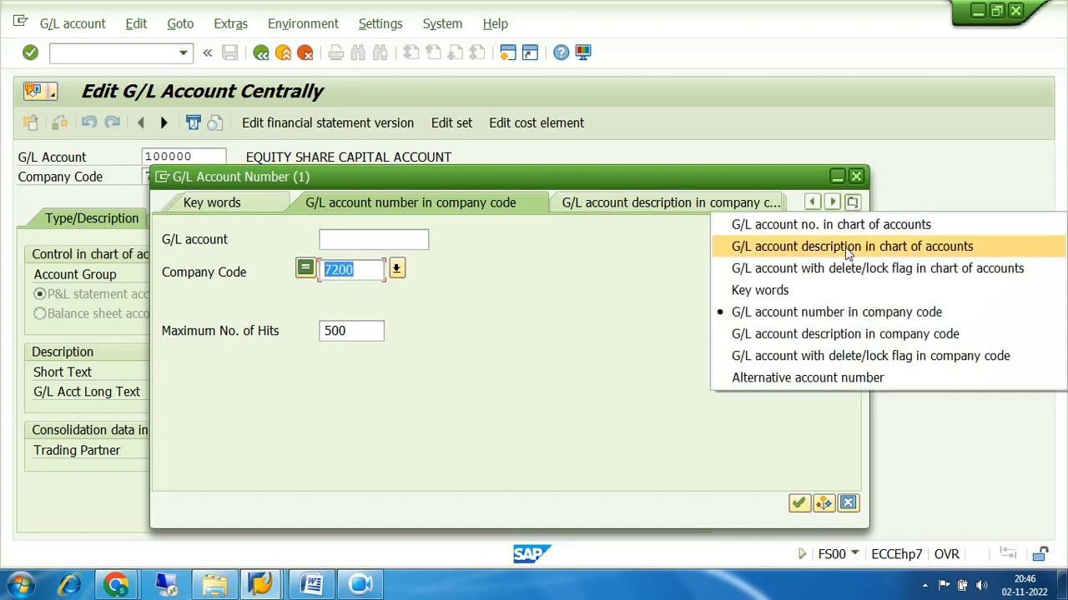
{"action": "left_click", "coordinate": [763, 358]}
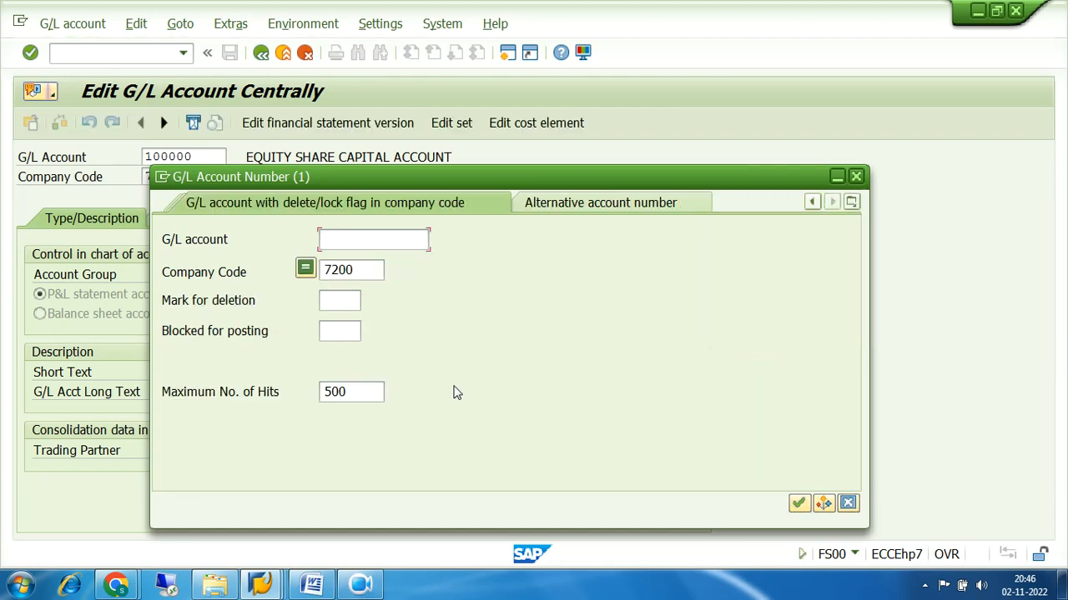
{"action": "left_click", "coordinate": [797, 503]}
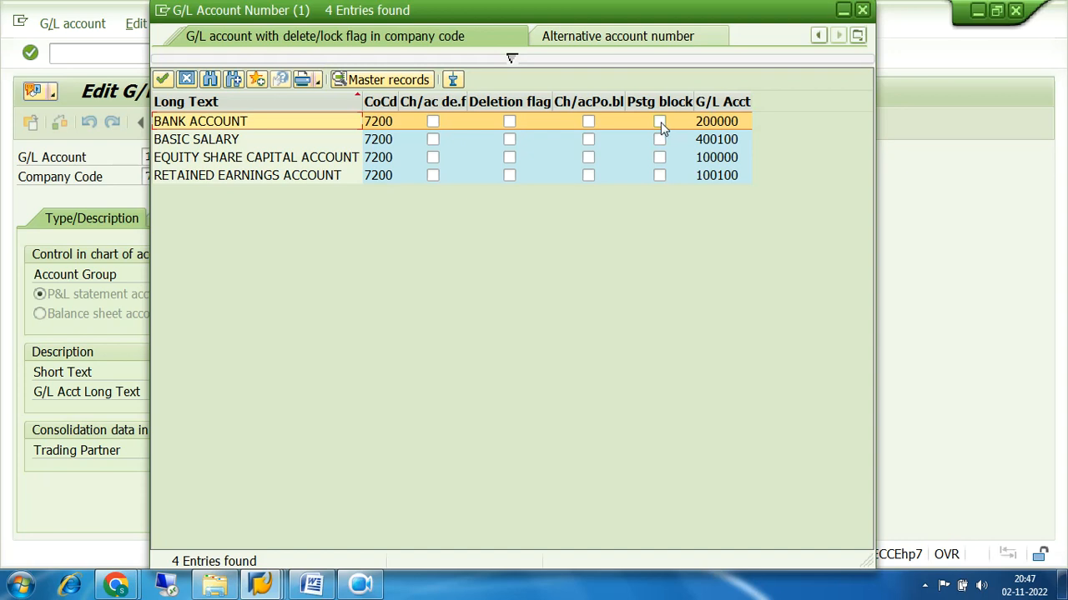
{"action": "left_click", "coordinate": [862, 11]}
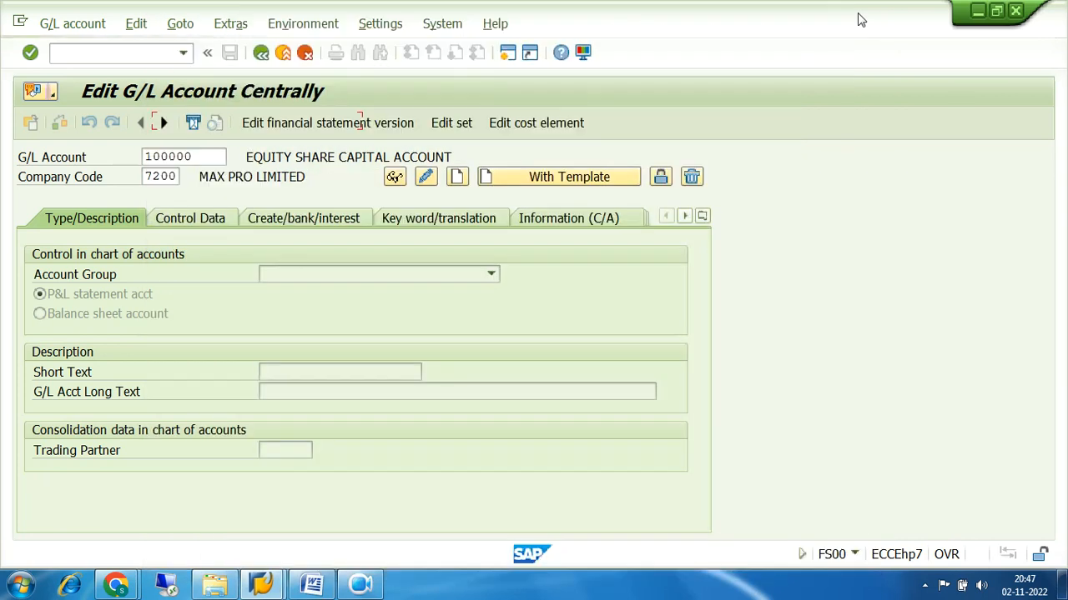
Tick all block flags for account 100000, then leave without saving the changes
{"action": "left_click", "coordinate": [661, 177]}
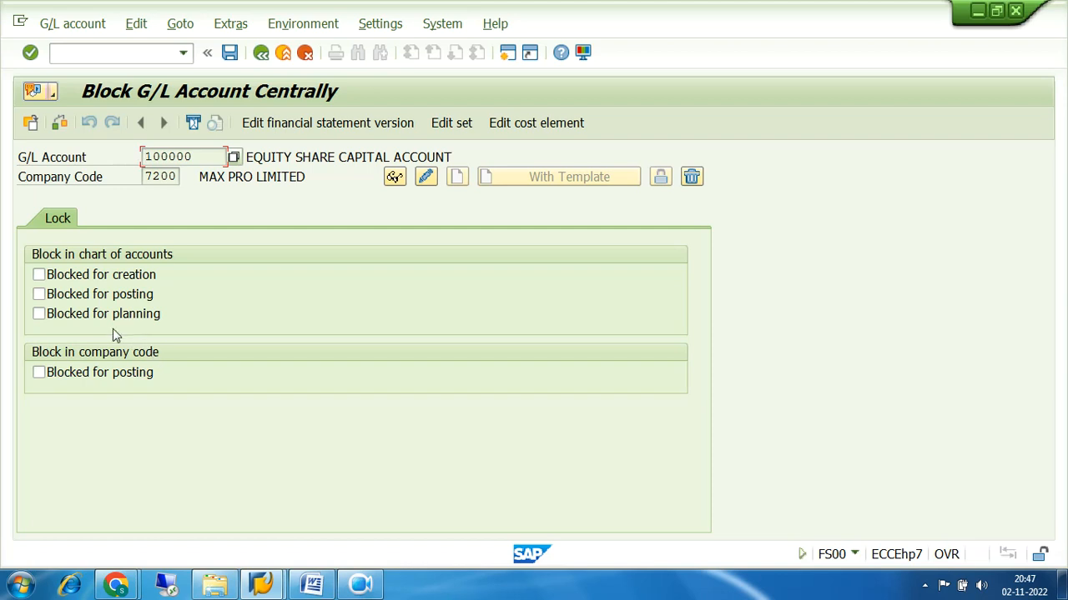
{"action": "left_click", "coordinate": [39, 274]}
{"action": "left_click", "coordinate": [38, 293]}
{"action": "left_click", "coordinate": [38, 314]}
{"action": "left_click", "coordinate": [38, 372]}
{"action": "left_click", "coordinate": [261, 52]}
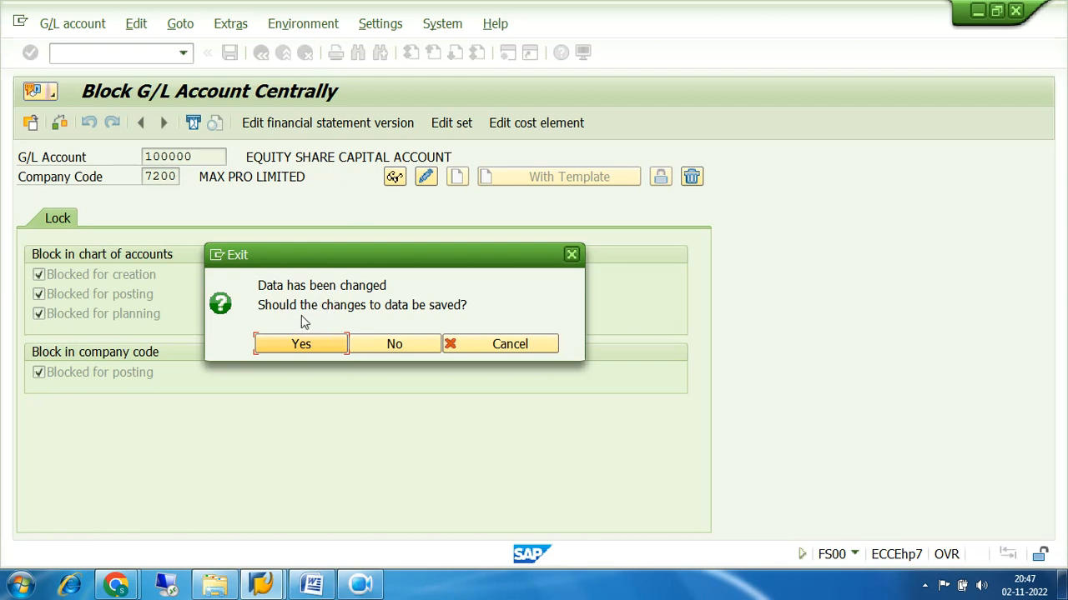
{"action": "left_click", "coordinate": [396, 346]}
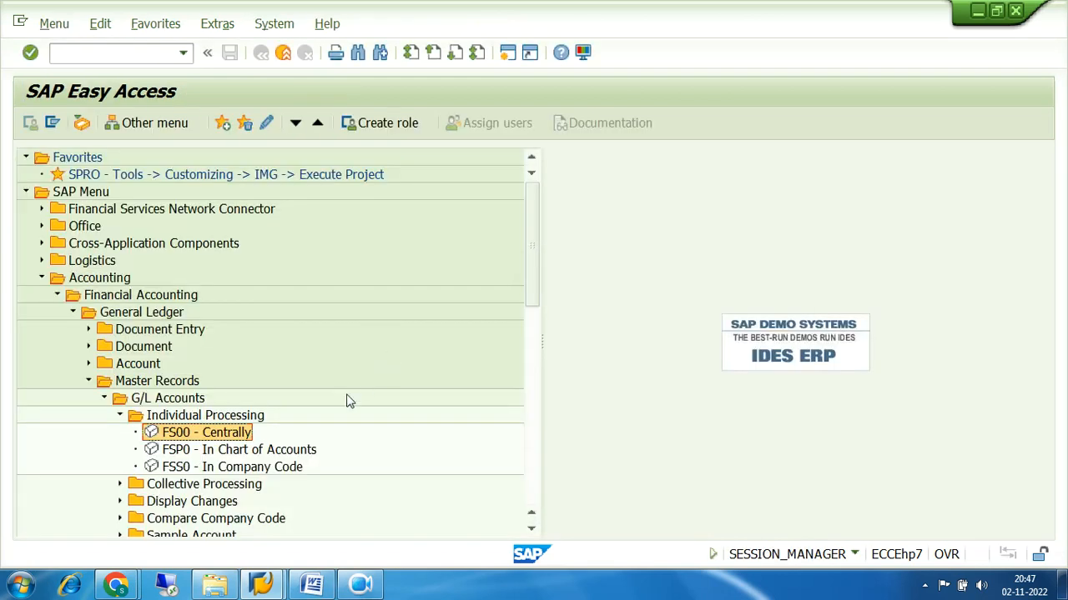
Try creating account 100000, dismiss the already-exists notice, and change the number to 100001
{"action": "double_click", "coordinate": [169, 434]}
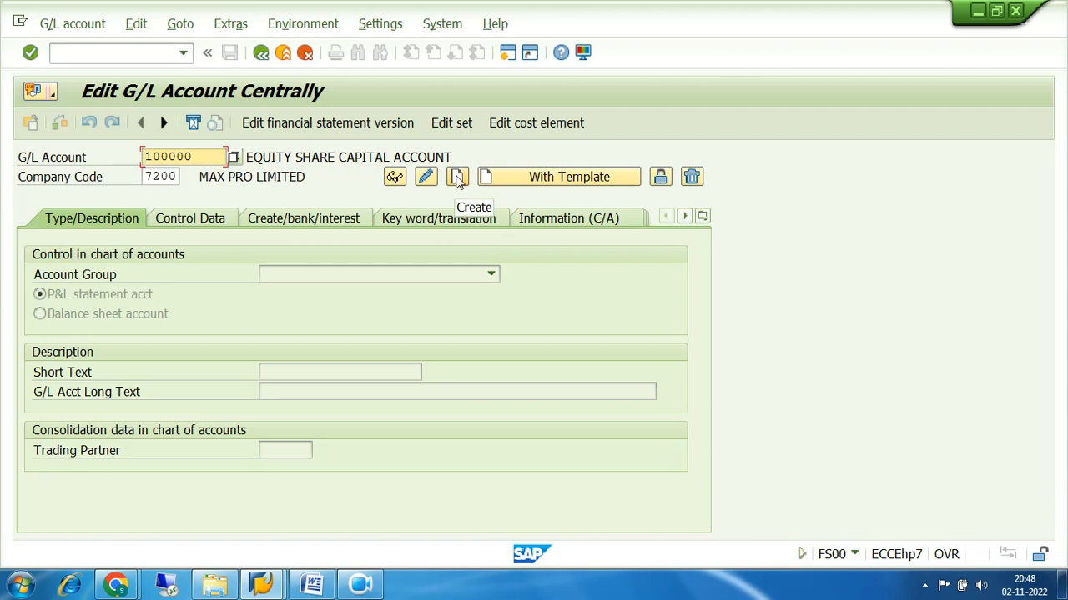
{"action": "left_click", "coordinate": [493, 180]}
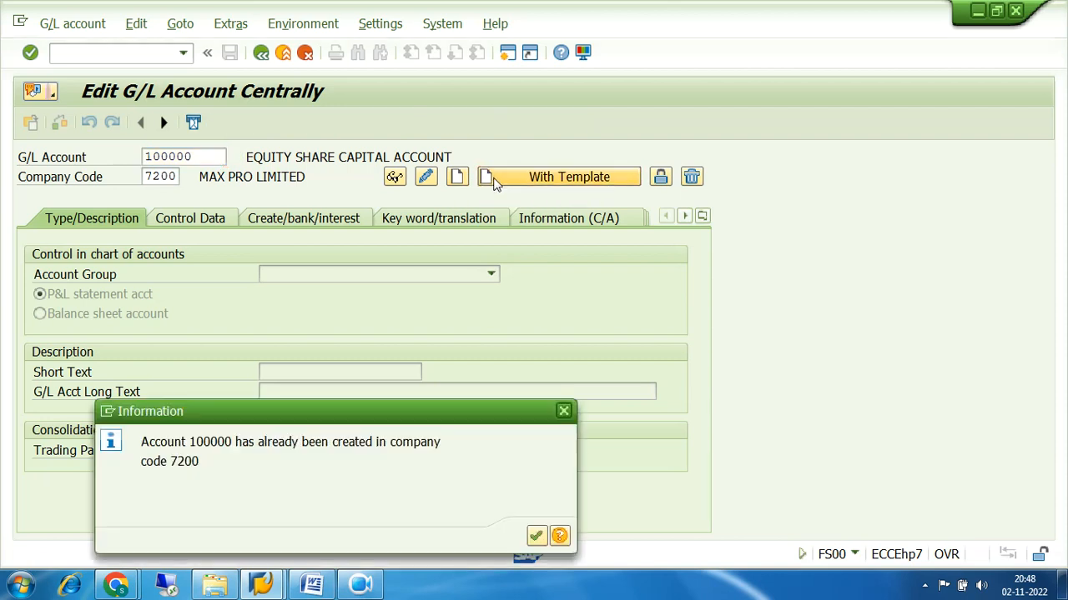
{"action": "left_click", "coordinate": [564, 411]}
{"action": "left_click", "coordinate": [195, 156]}
{"action": "key", "text": "BackSpace"}
{"action": "type", "text": "1"}
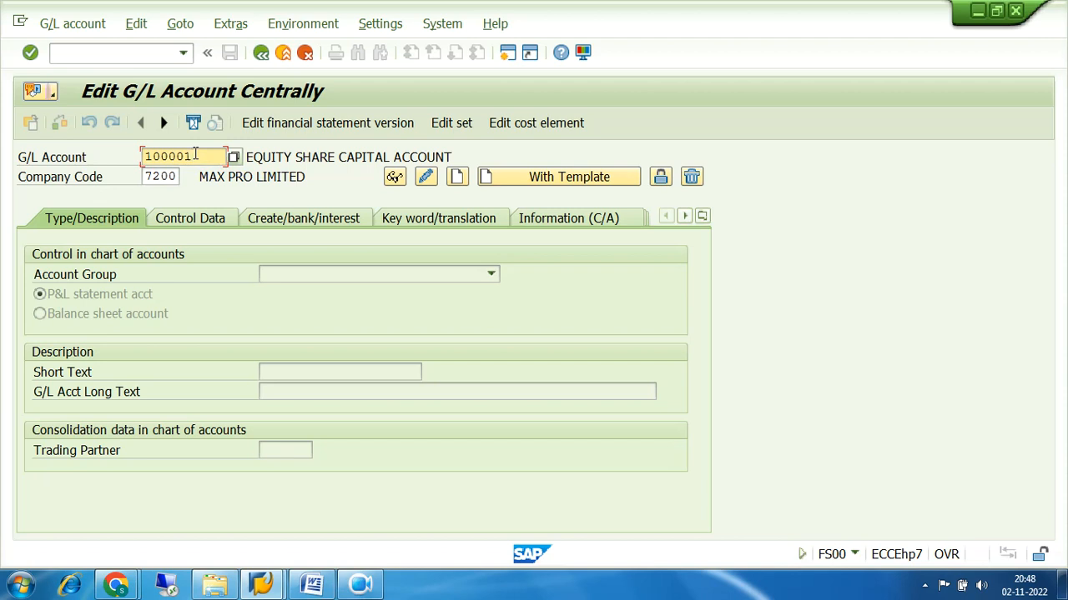
Create account 100001 using reference account 100000 from company code 7200 as template
{"action": "left_click", "coordinate": [522, 177]}
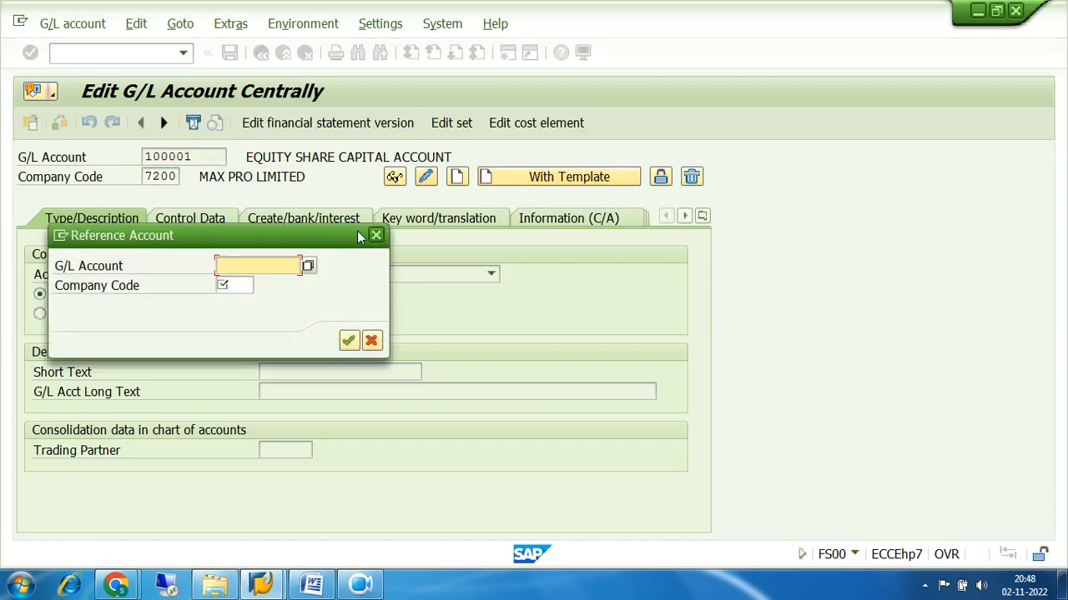
{"action": "type", "text": "1"}
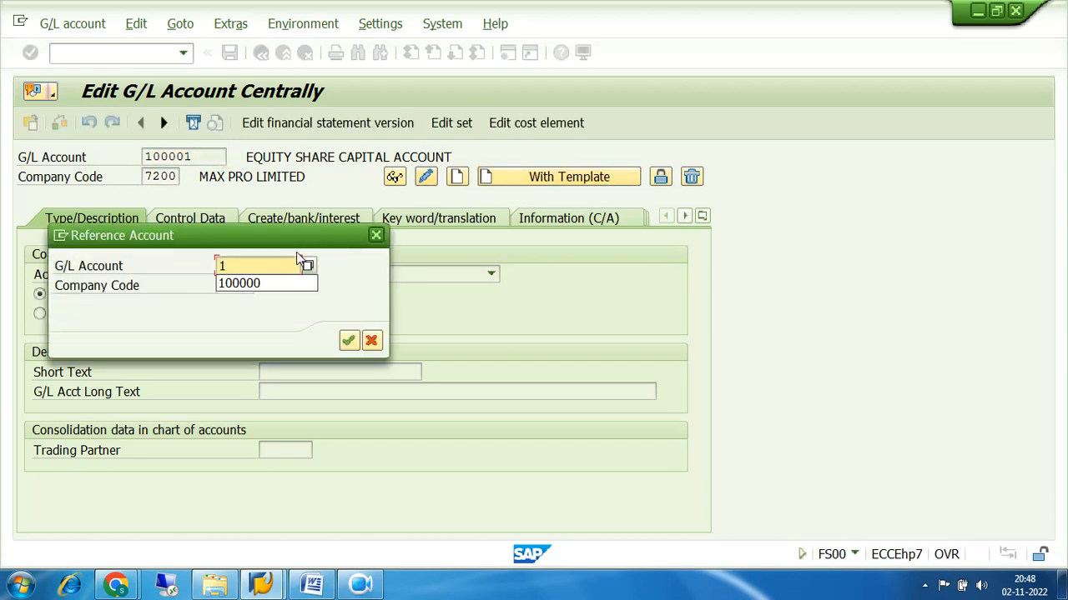
{"action": "left_click", "coordinate": [278, 284]}
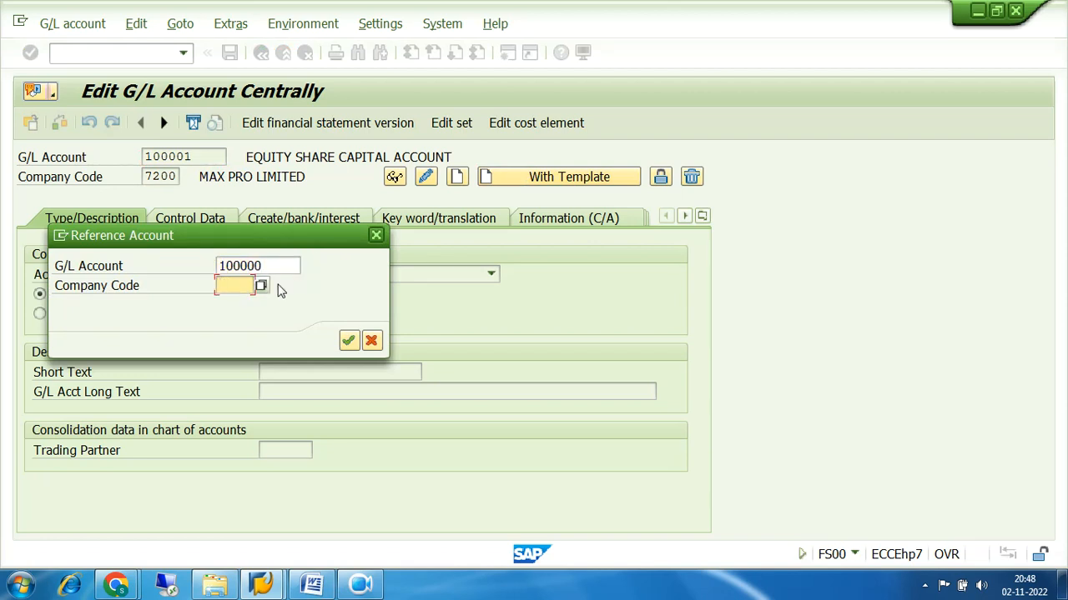
{"action": "type", "text": "7200"}
{"action": "key", "text": "Return"}
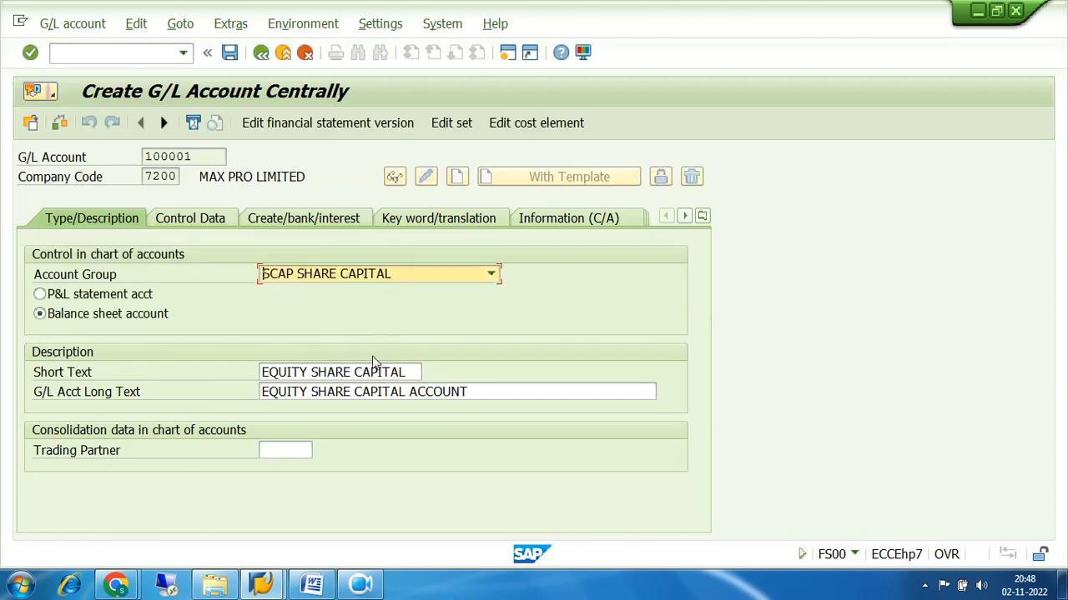
Change the texts to EQUITY SHARE -DEMO and EQUITY SHARE CAPITAL ACCOUNT-DEMO
{"action": "left_click", "coordinate": [411, 372]}
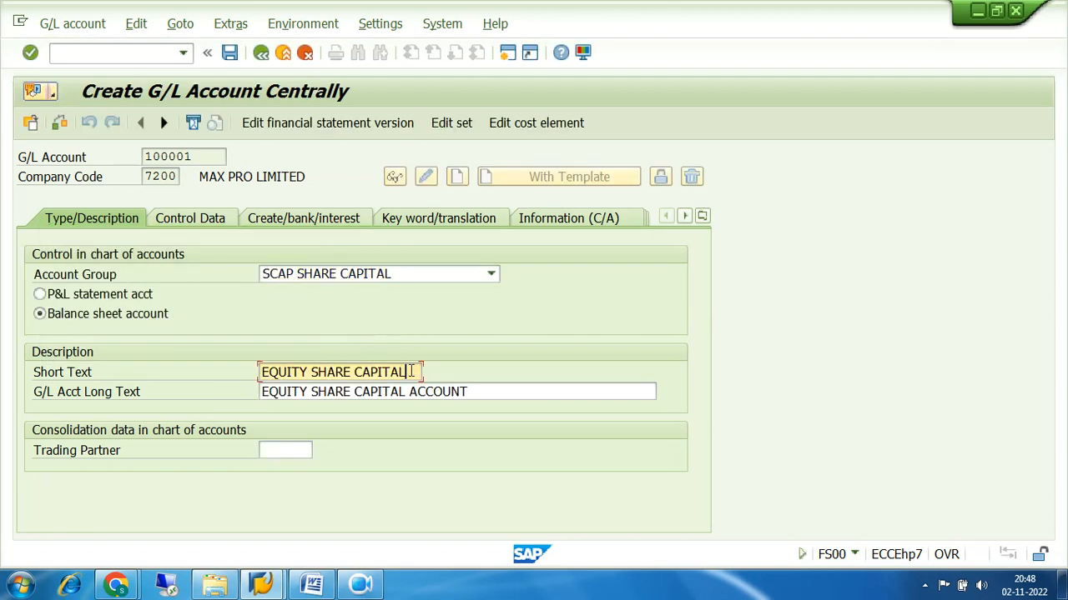
{"action": "key", "text": "BackSpace"}
{"action": "key", "text": "BackSpace"}
{"action": "key", "text": "BackSpace"}
{"action": "key", "text": "BackSpace"}
{"action": "key", "text": "BackSpace"}
{"action": "key", "text": "BackSpace"}
{"action": "key", "text": "BackSpace"}
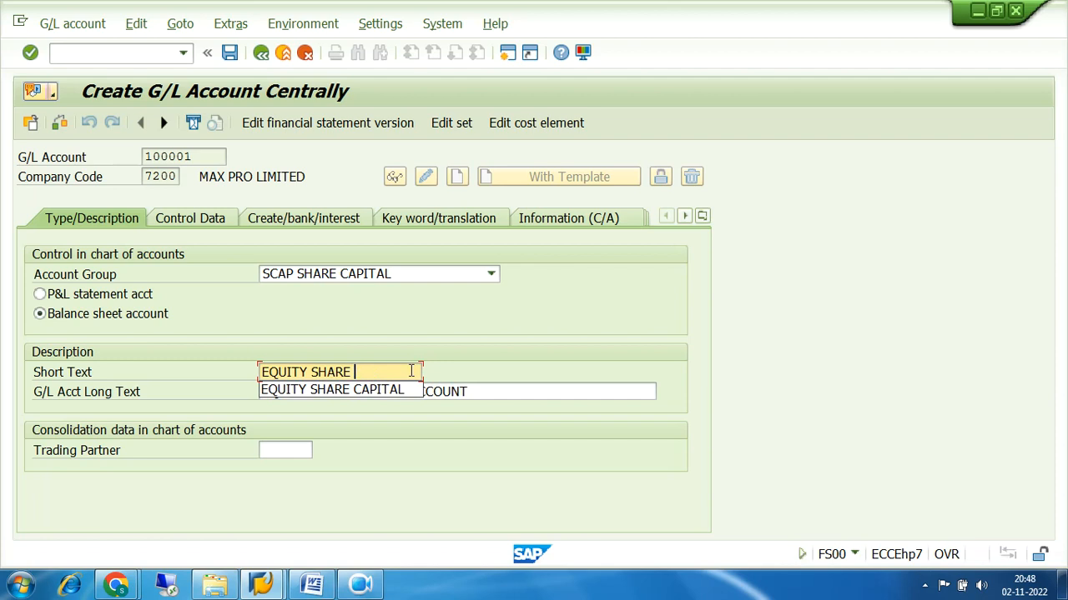
{"action": "type", "text": "-DEMO"}
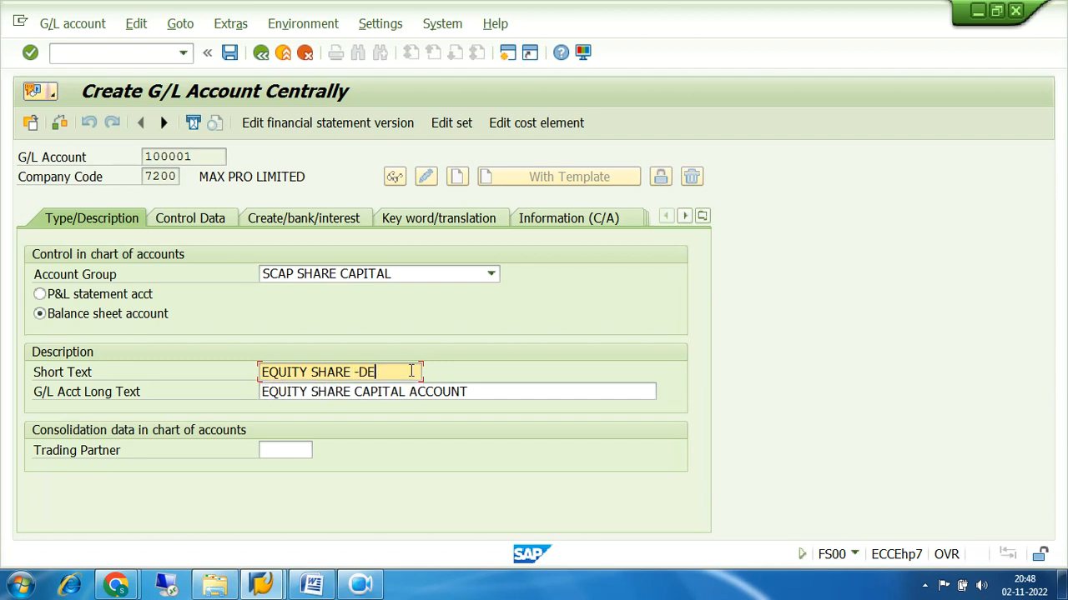
{"action": "left_click", "coordinate": [489, 390]}
{"action": "type", "text": "-"}
{"action": "type", "text": "DEMO"}
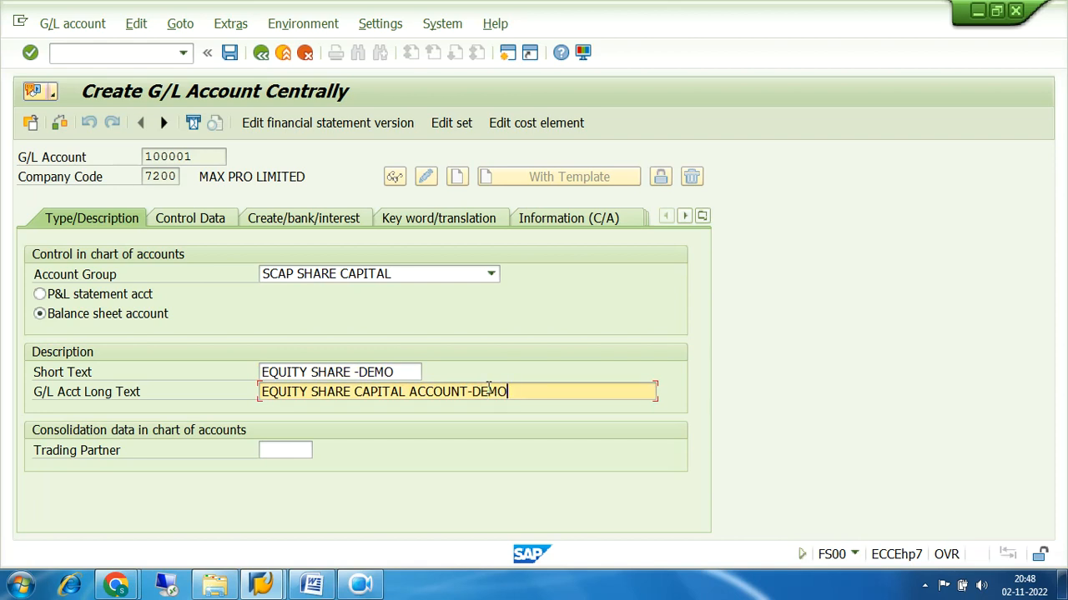
{"action": "key", "text": "Return"}
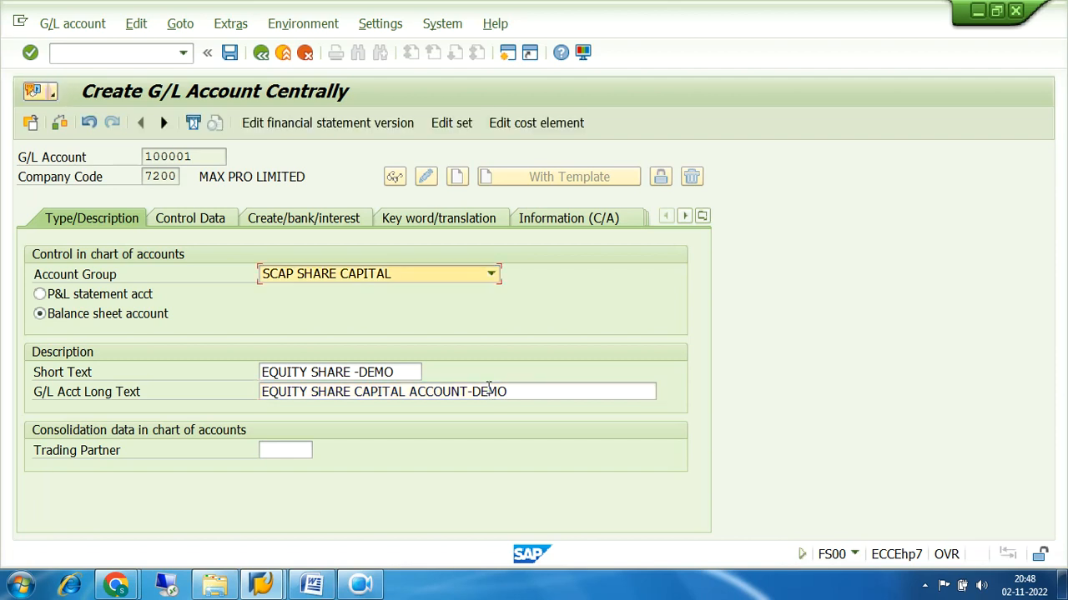
Review the control data, creation/bank/interest and keyword/translation tabs, then return to Type/Description
{"action": "left_click", "coordinate": [208, 220]}
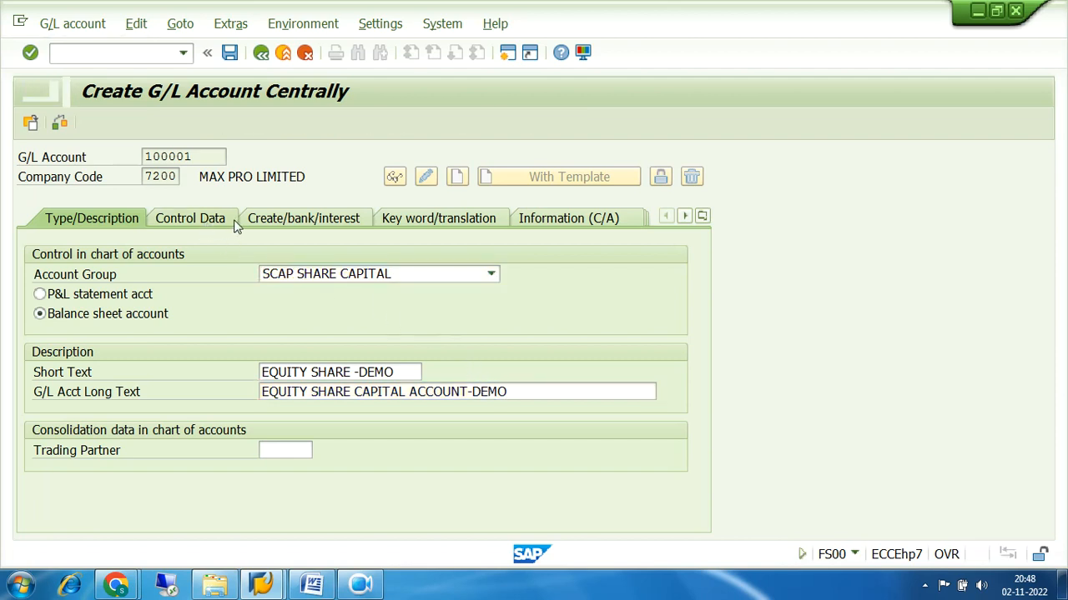
{"action": "left_click", "coordinate": [279, 220]}
{"action": "left_click", "coordinate": [427, 221]}
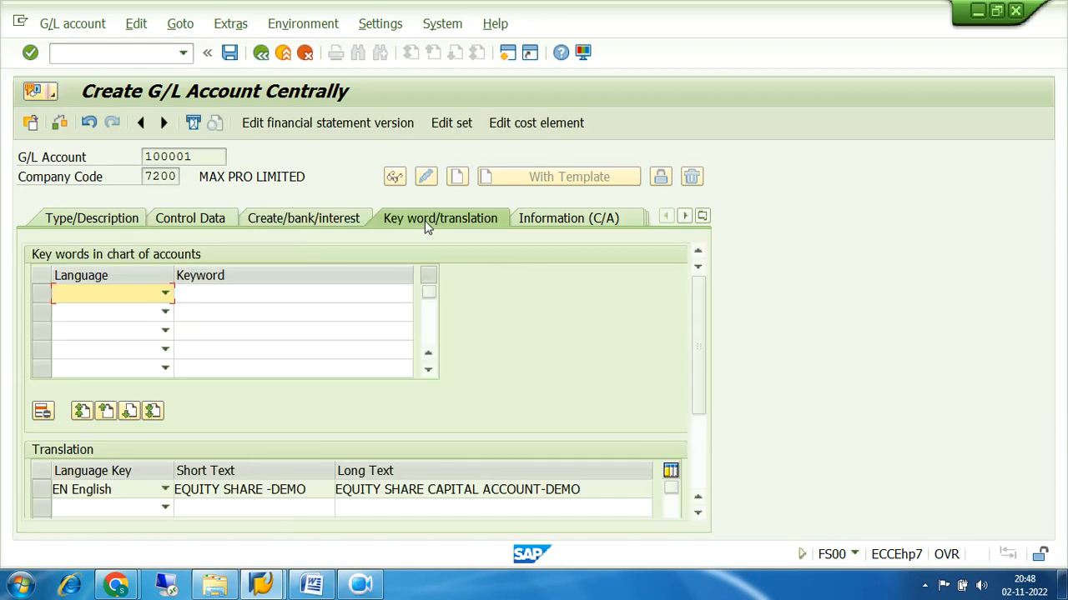
{"action": "left_click", "coordinate": [103, 224]}
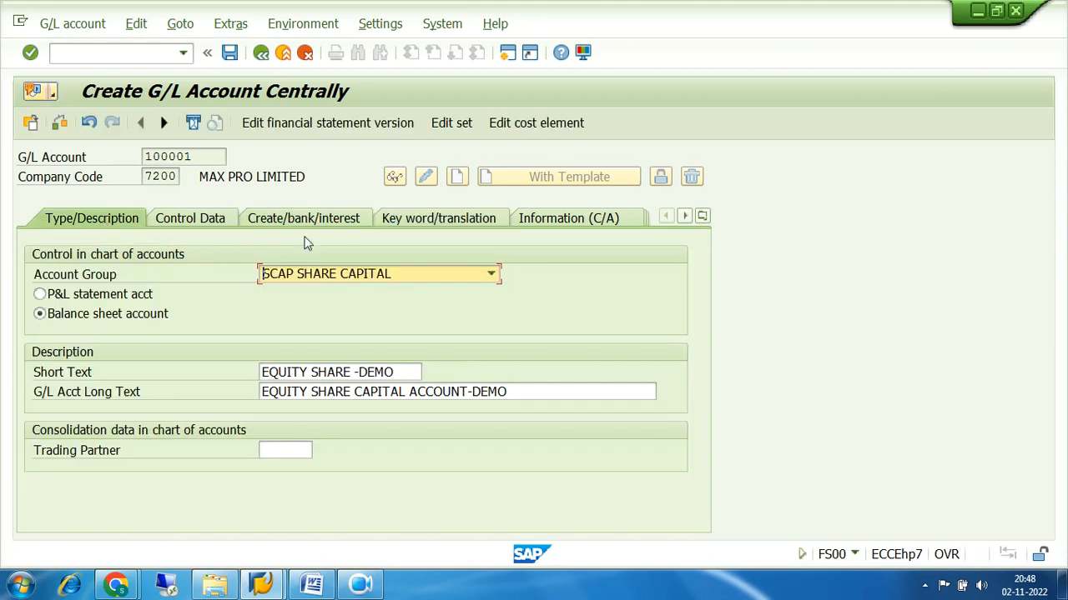
Save new account 100001, accepting the local-currency warning
{"action": "left_click", "coordinate": [231, 52]}
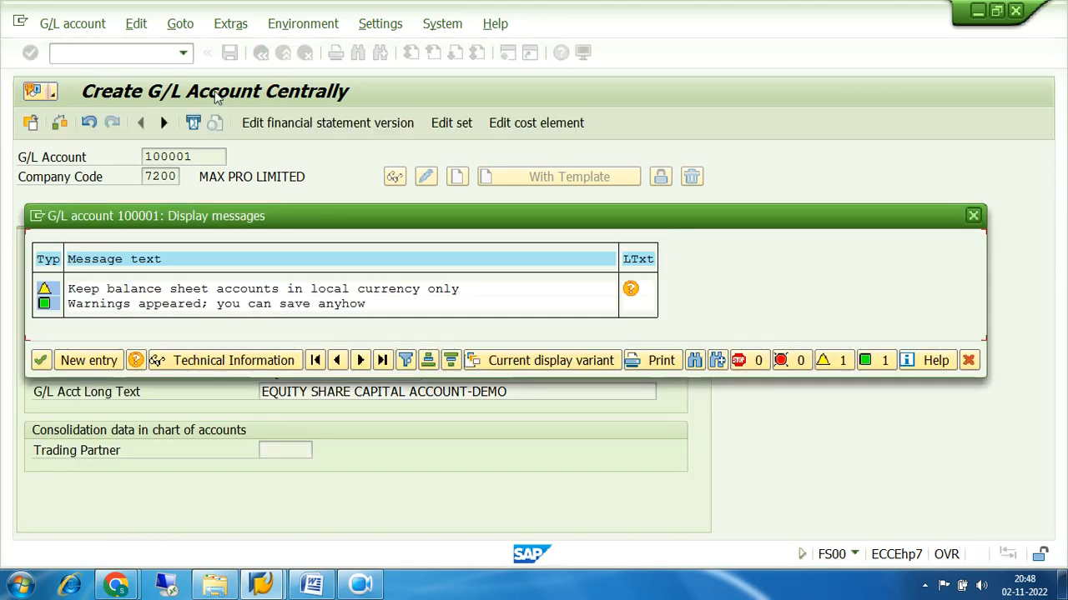
{"action": "left_click", "coordinate": [41, 361]}
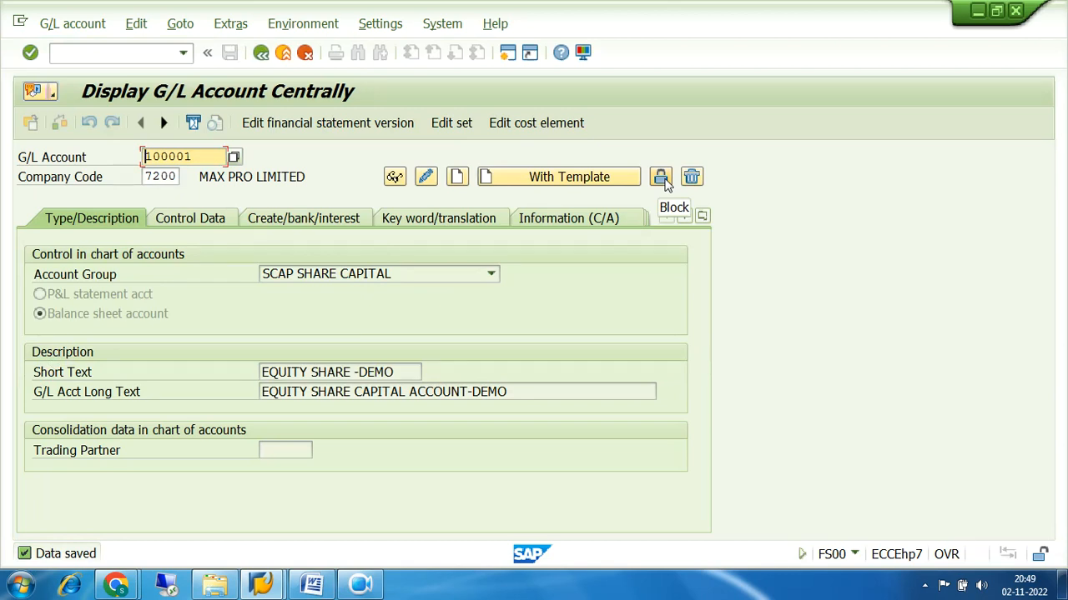
{"action": "left_click", "coordinate": [663, 179]}
Block account 100001 for creation, posting, planning and company code 7200 posting, and save
{"action": "left_click", "coordinate": [40, 275]}
{"action": "left_click", "coordinate": [40, 295]}
{"action": "left_click", "coordinate": [40, 314]}
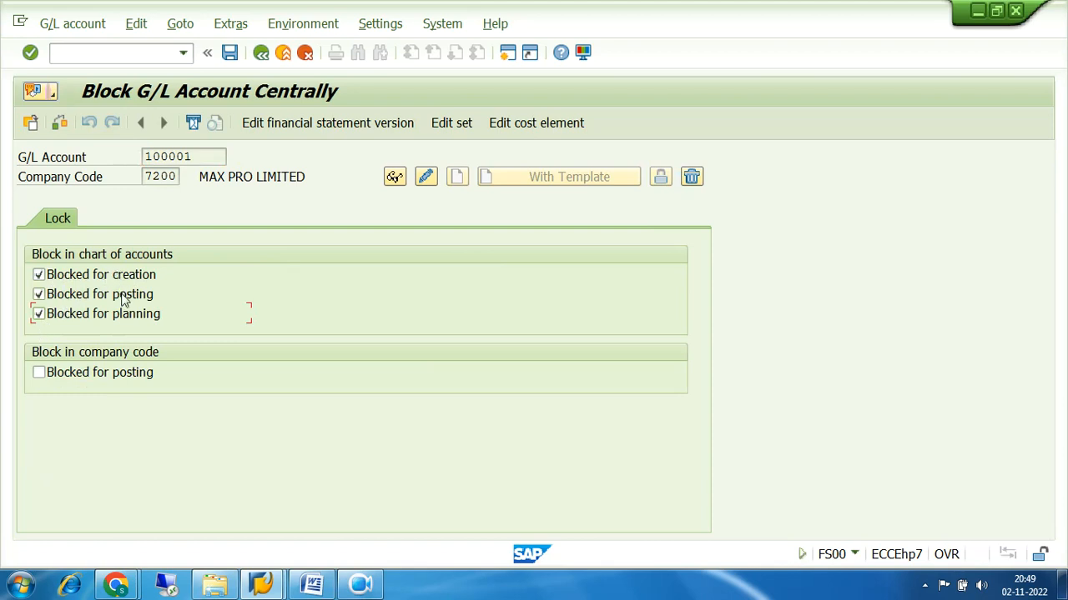
{"action": "left_click", "coordinate": [39, 373]}
{"action": "left_click", "coordinate": [230, 53]}
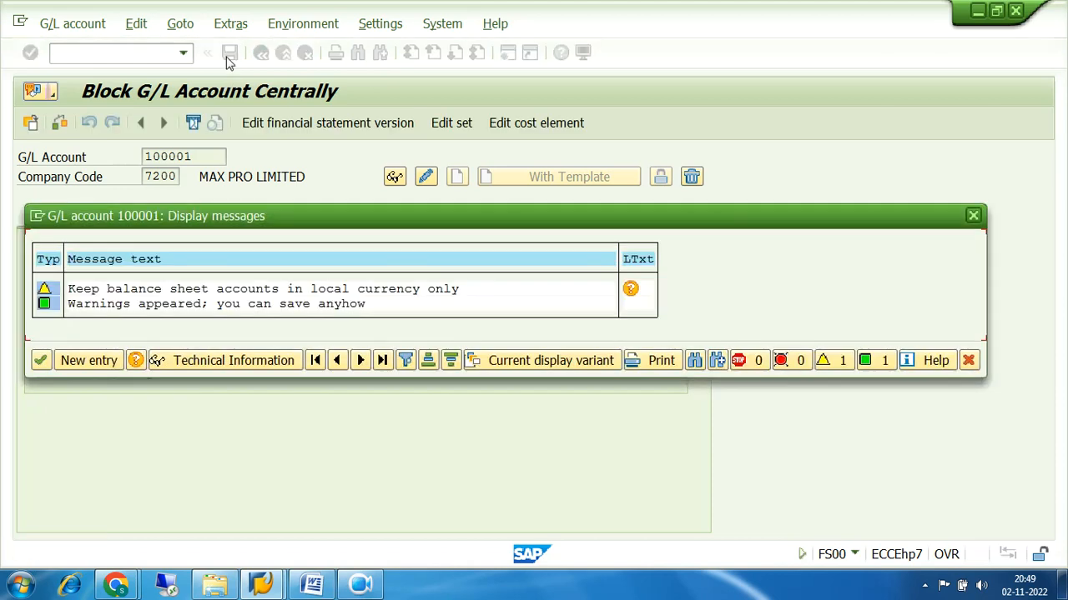
{"action": "left_click", "coordinate": [47, 359]}
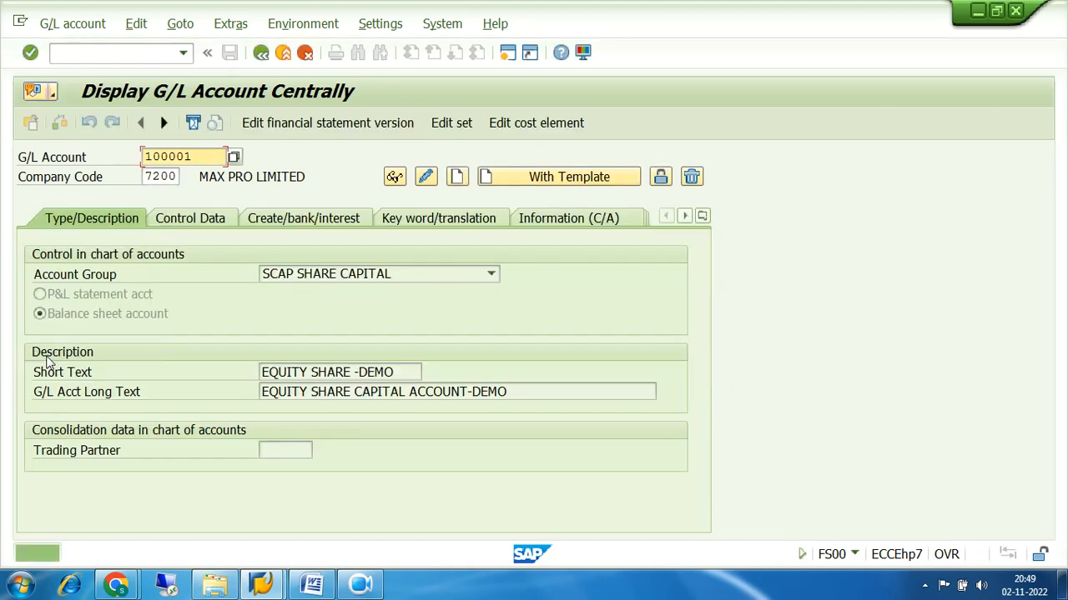
{"action": "left_click", "coordinate": [235, 157]}
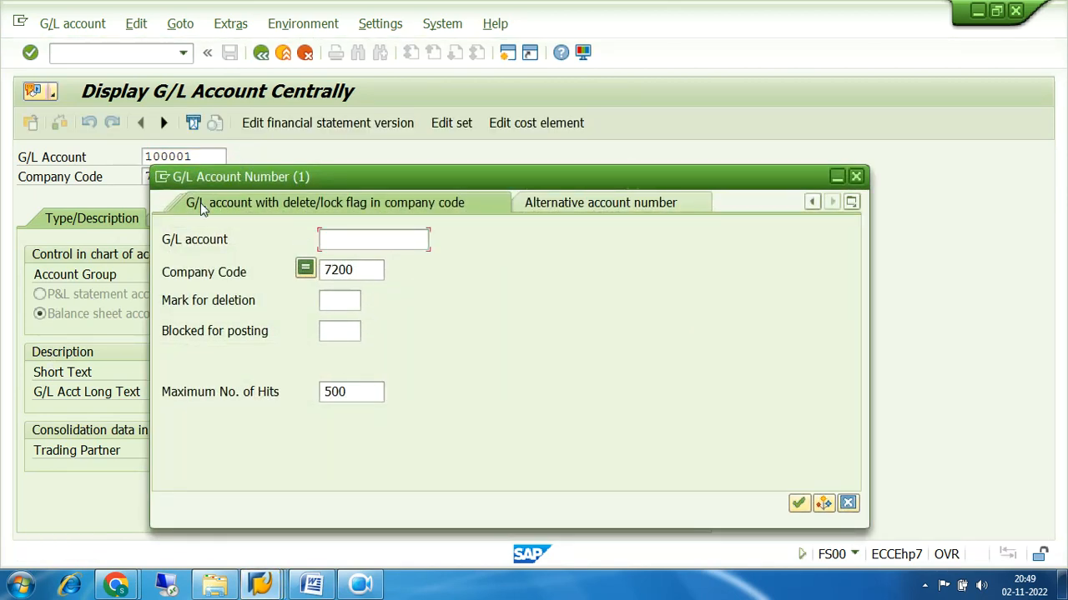
List company code 7200 accounts by account number, including 100001, then switch to the description-in-company-code search
{"action": "left_click", "coordinate": [572, 202]}
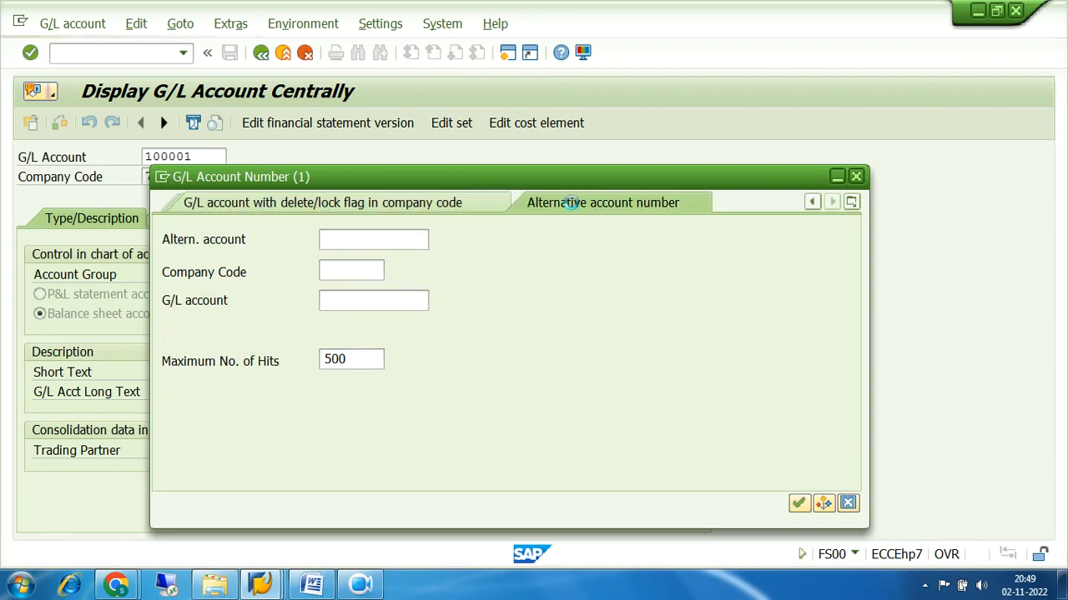
{"action": "left_click", "coordinate": [851, 203]}
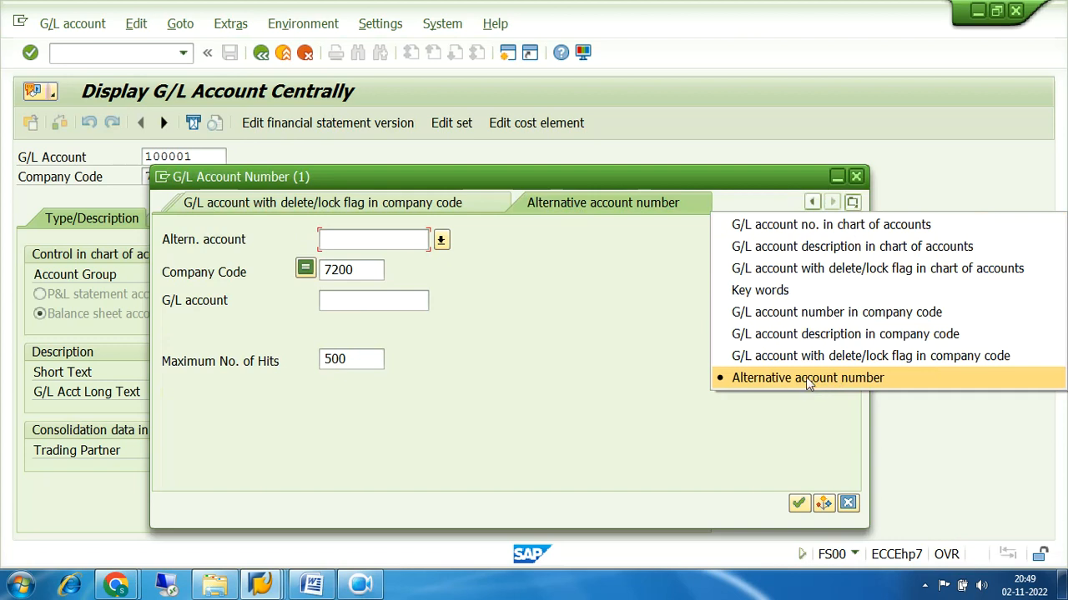
{"action": "left_click", "coordinate": [777, 312]}
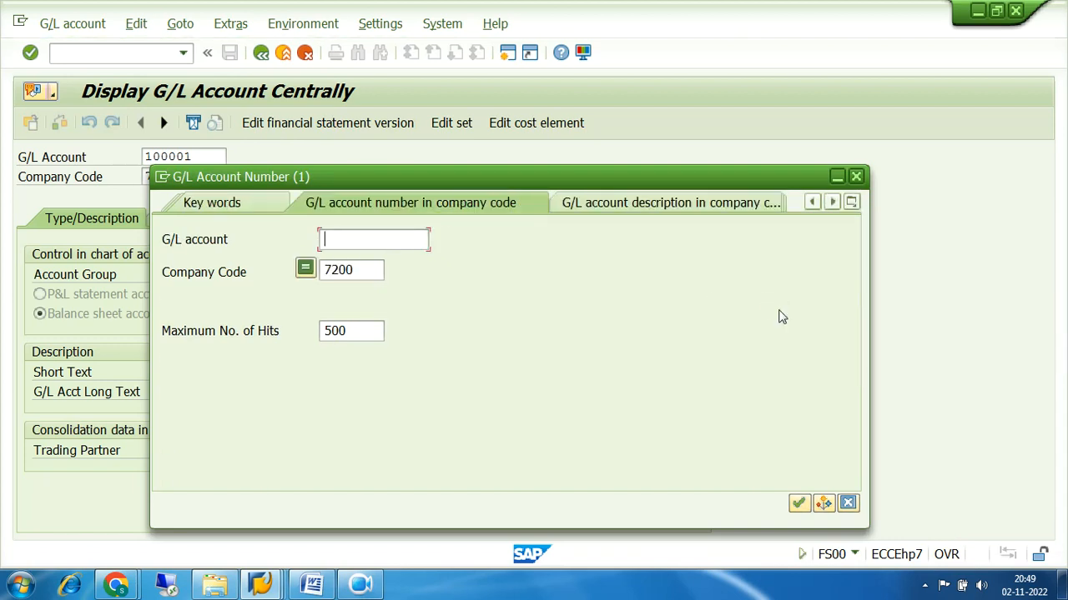
{"action": "left_click", "coordinate": [797, 503]}
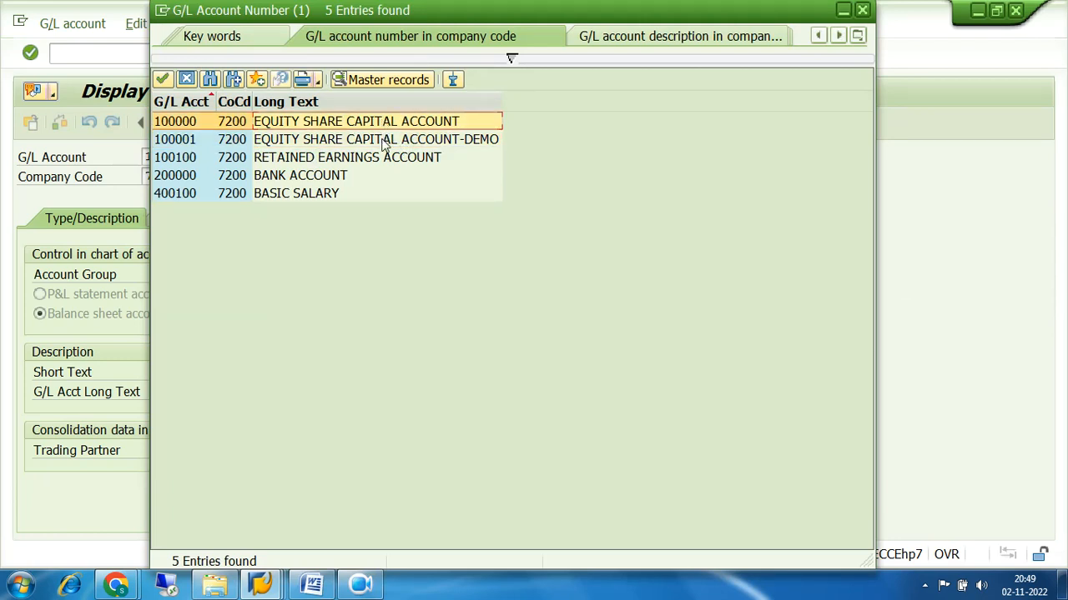
{"action": "left_click", "coordinate": [857, 36]}
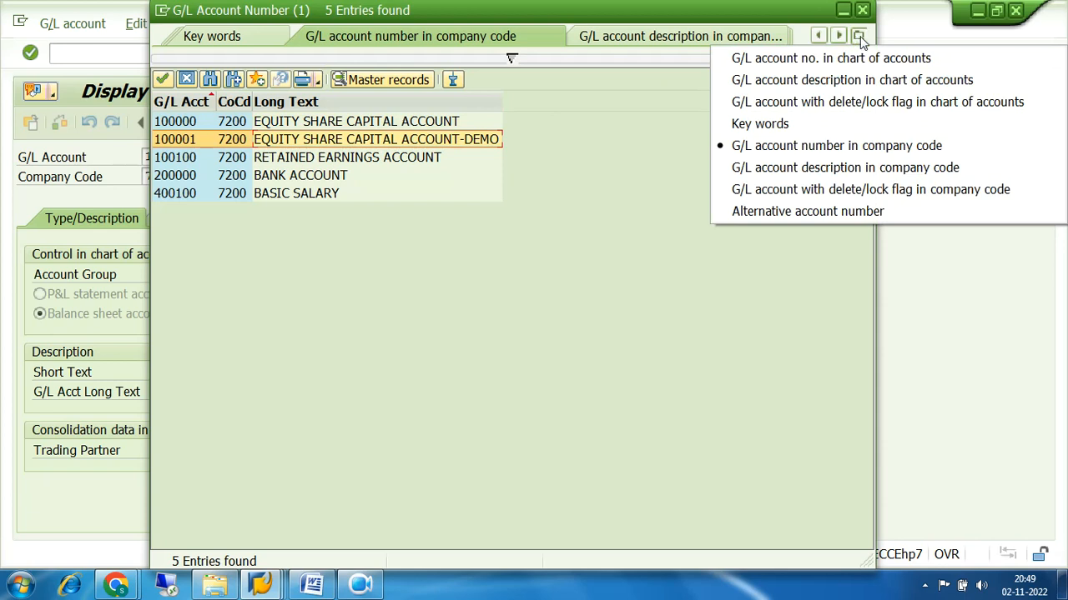
{"action": "left_click", "coordinate": [633, 39]}
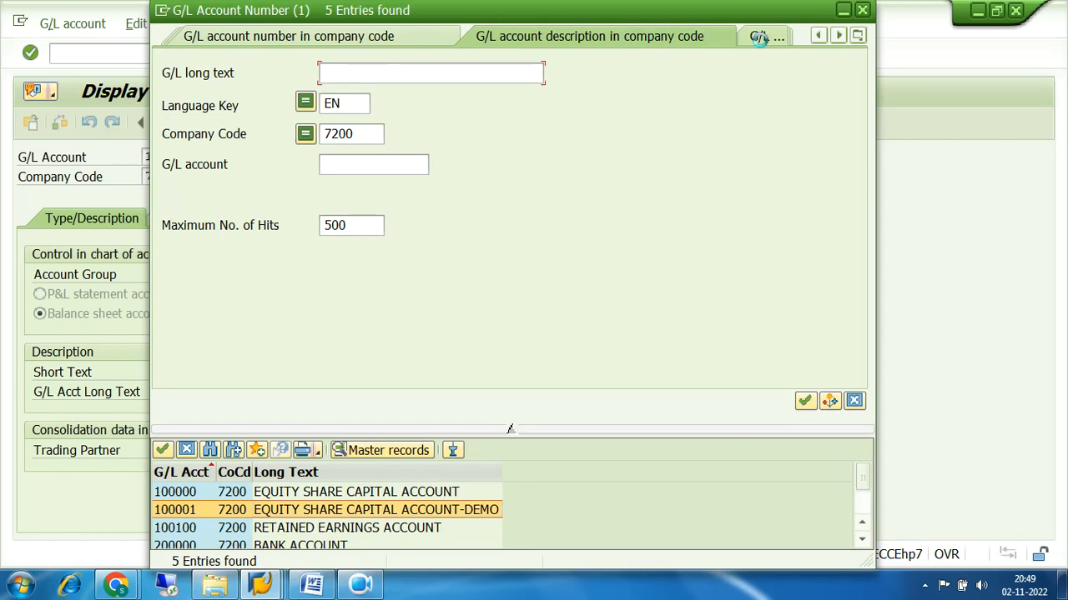
Run the delete/lock-flag search for company code 7200, check 100001's posting block, and close it
{"action": "left_click", "coordinate": [512, 431]}
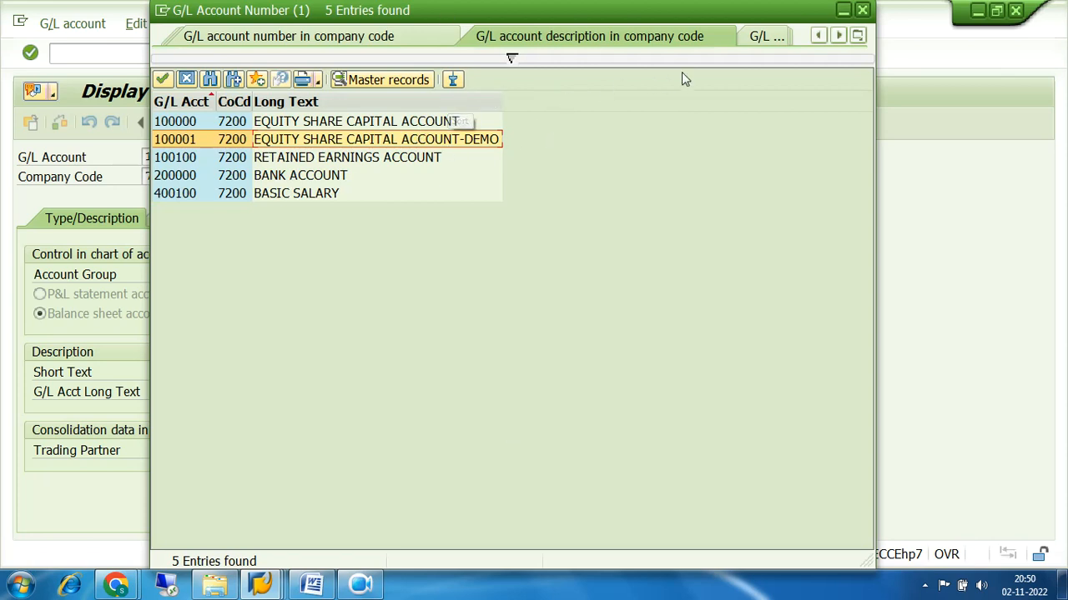
{"action": "left_click", "coordinate": [856, 34]}
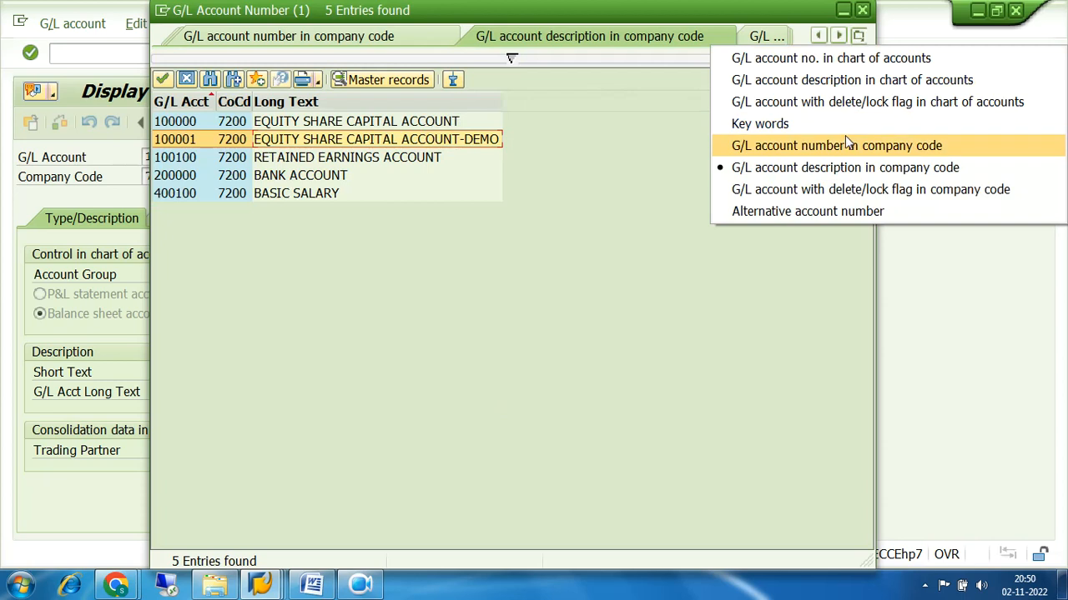
{"action": "left_click", "coordinate": [845, 191]}
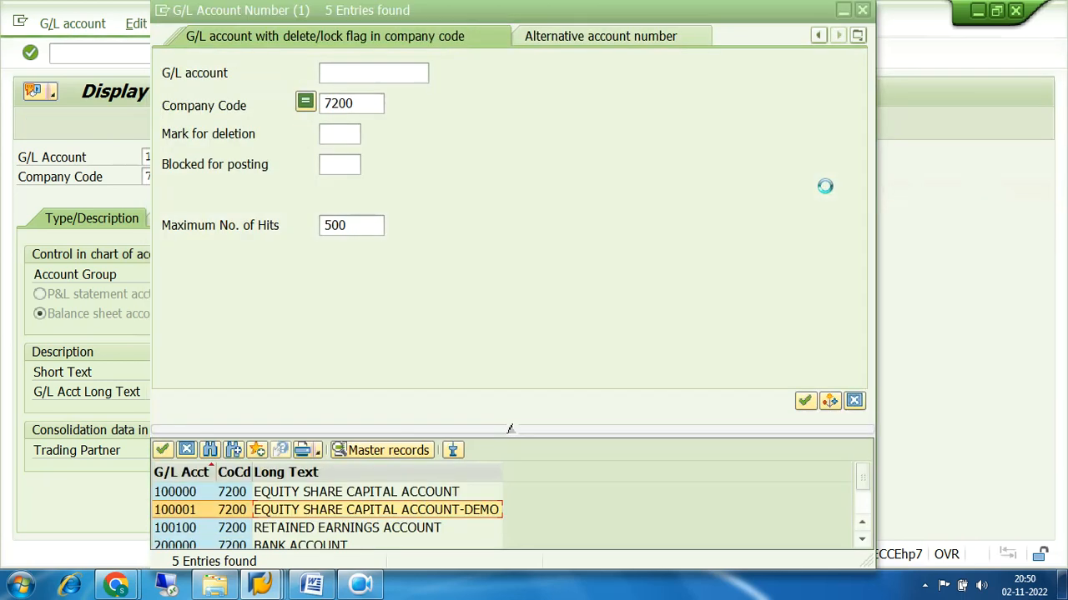
{"action": "left_click", "coordinate": [803, 400]}
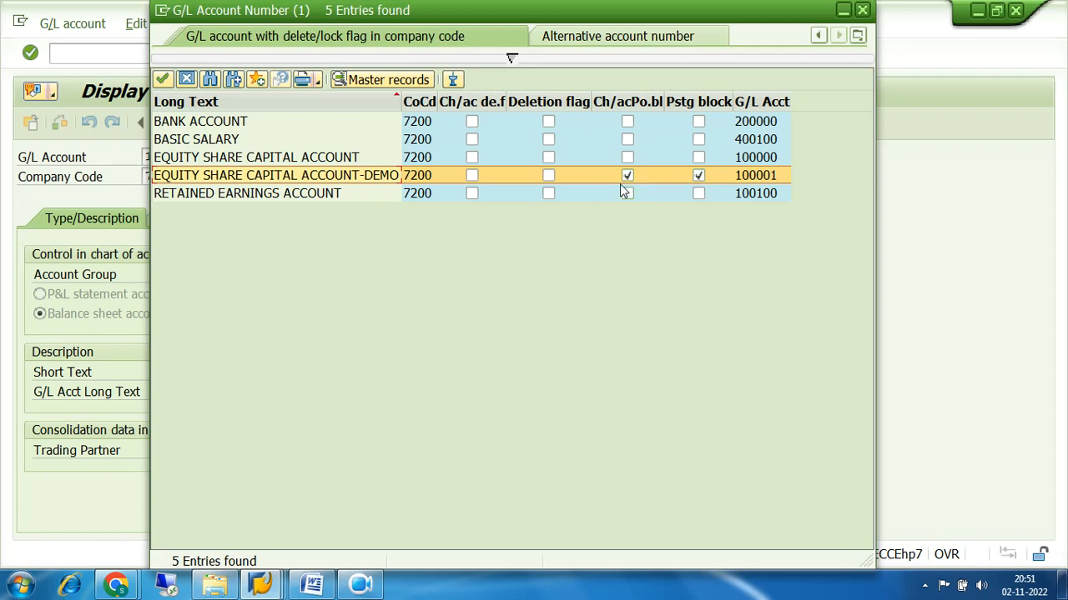
{"action": "left_click", "coordinate": [862, 11]}
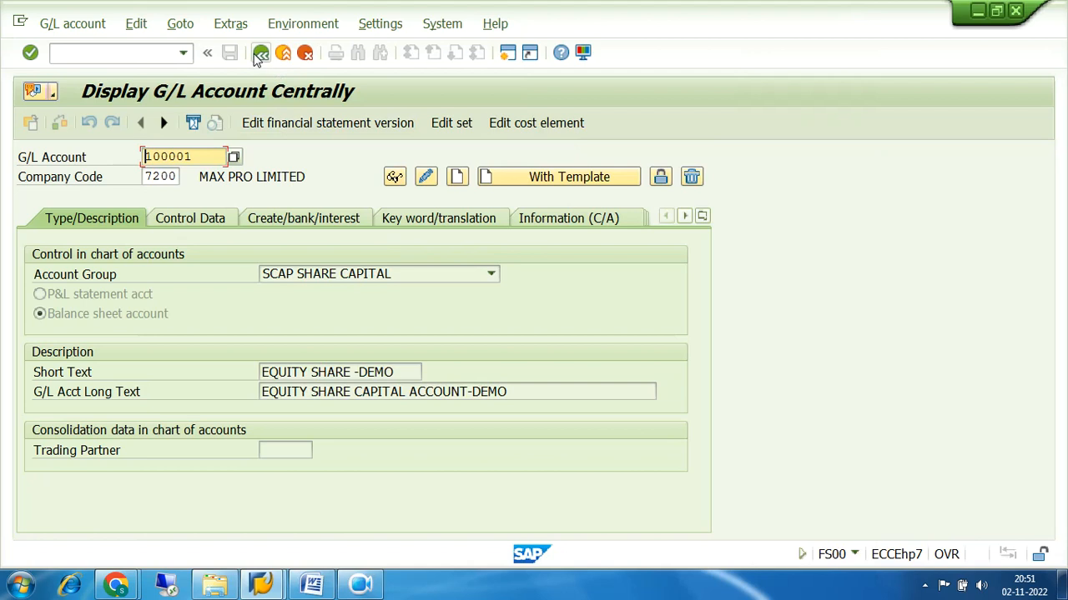
Reopen account 100001 in FS00 central maintenance, review it, and return to Easy Access
{"action": "left_click", "coordinate": [261, 54]}
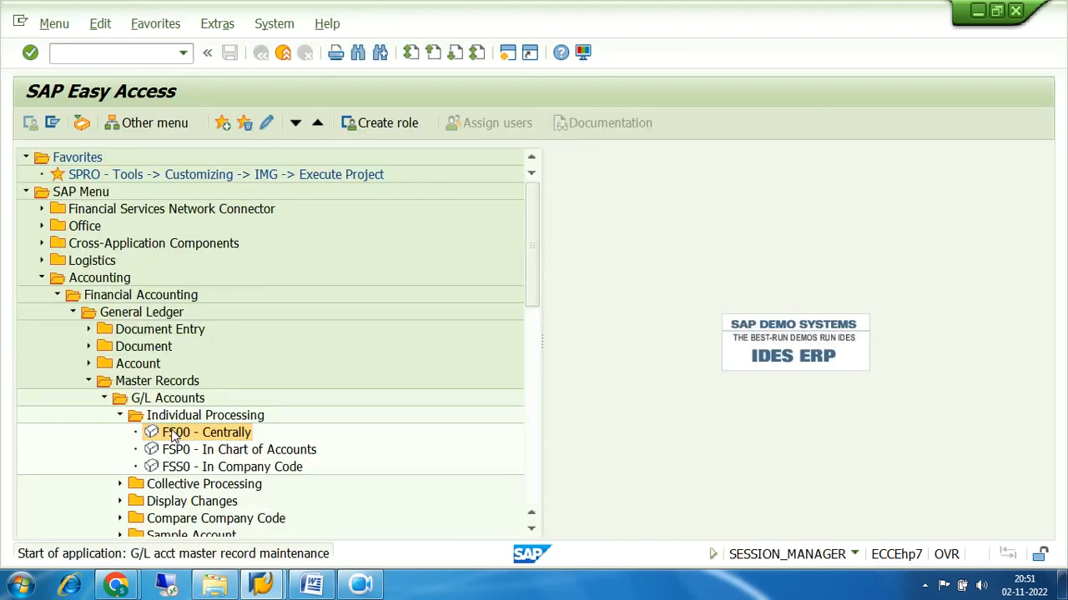
{"action": "double_click", "coordinate": [176, 433]}
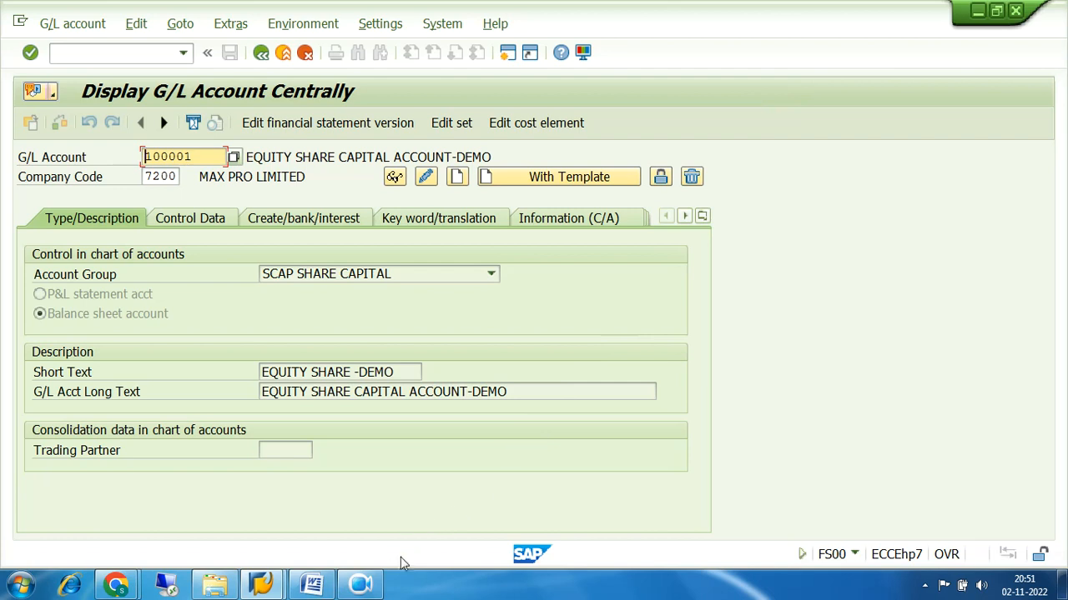
{"action": "left_click", "coordinate": [371, 588]}
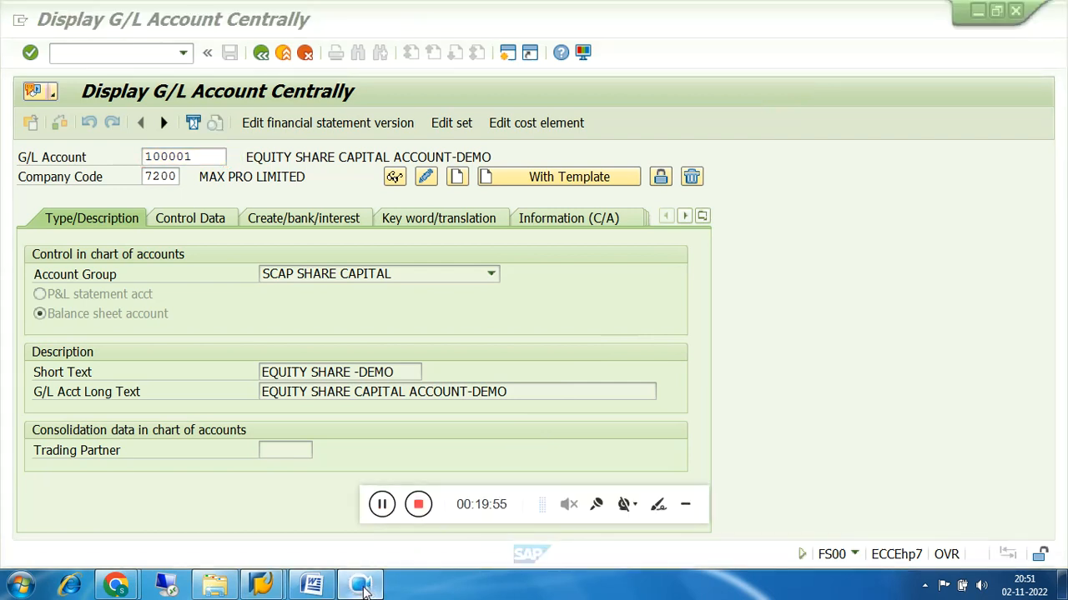
{"action": "left_click", "coordinate": [684, 507]}
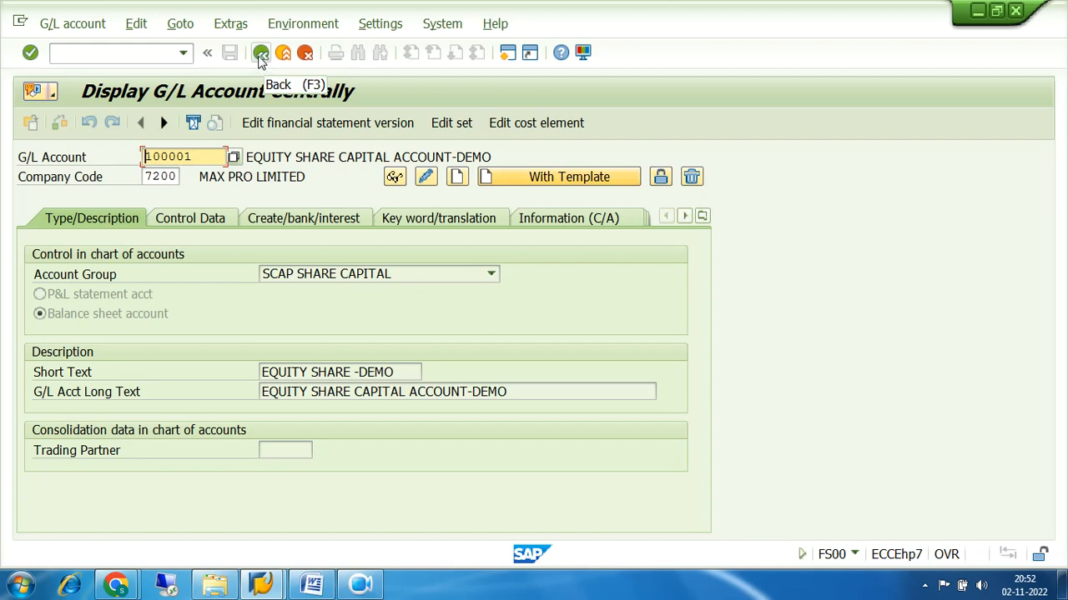
{"action": "left_click", "coordinate": [261, 52]}
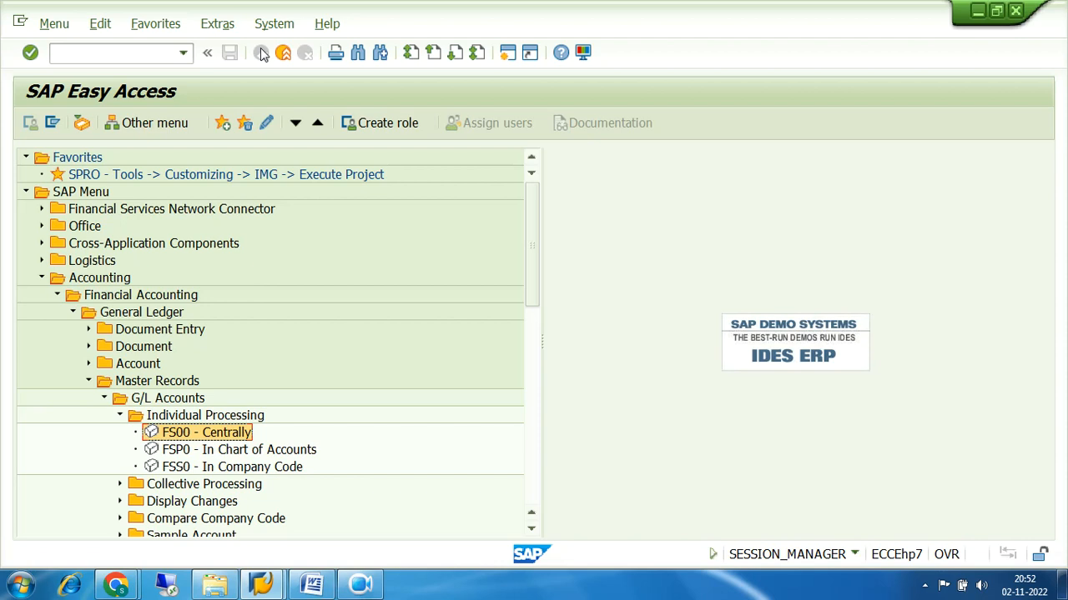
Fold away Individual Processing, G/L Accounts, Master Records, General Ledger and Financial Accounting in the menu tree
{"action": "left_click", "coordinate": [120, 416]}
{"action": "left_click", "coordinate": [105, 399]}
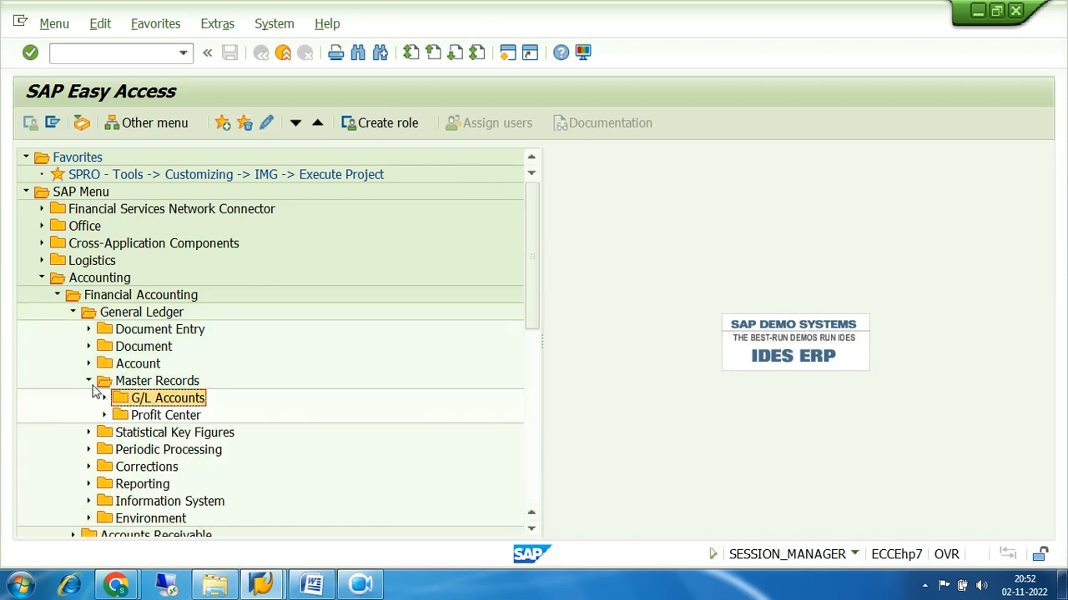
{"action": "left_click", "coordinate": [89, 381]}
{"action": "left_click", "coordinate": [73, 313]}
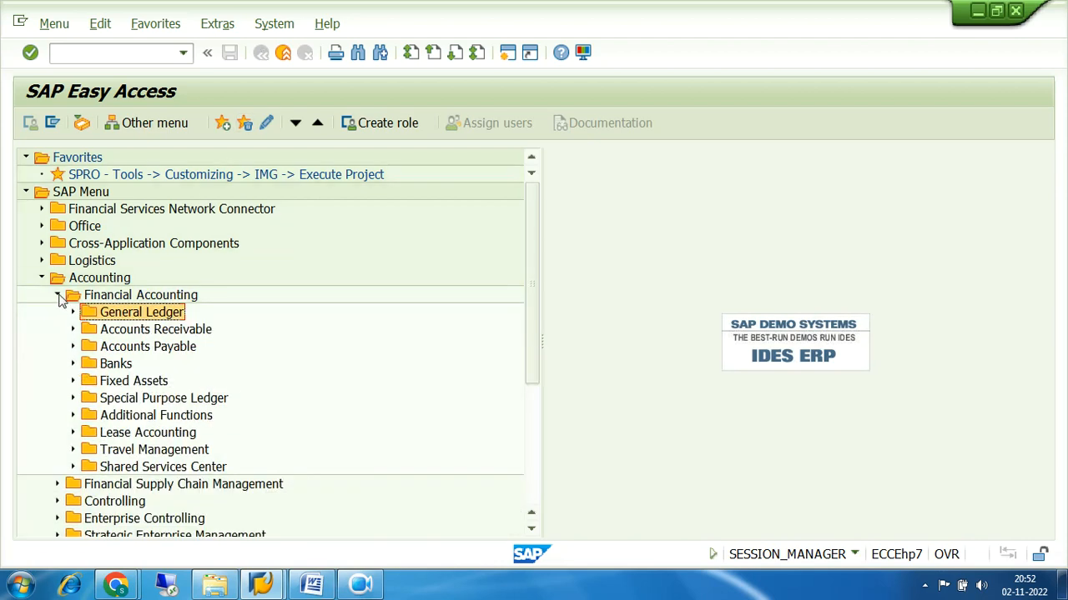
{"action": "left_click", "coordinate": [58, 296]}
{"action": "left_click", "coordinate": [58, 296]}
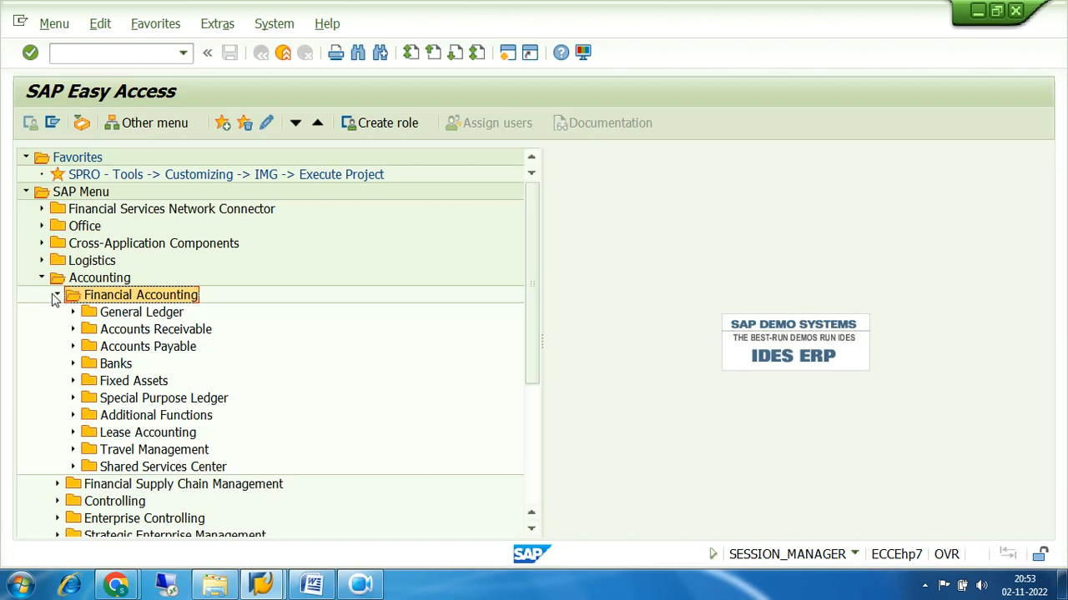
{"action": "left_click", "coordinate": [57, 295]}
Collapse the Accounting branch and put the cursor in the command field
{"action": "left_click", "coordinate": [42, 278]}
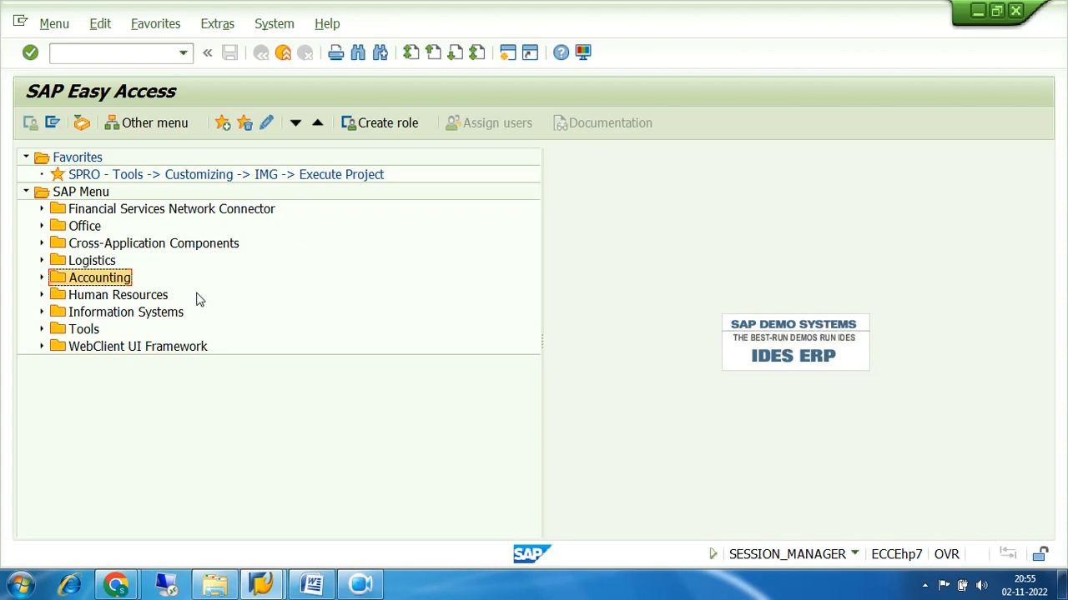
{"action": "left_click", "coordinate": [103, 55]}
Run transaction OBA7 from the command field
{"action": "type", "text": "OB"}
{"action": "type", "text": "7"}
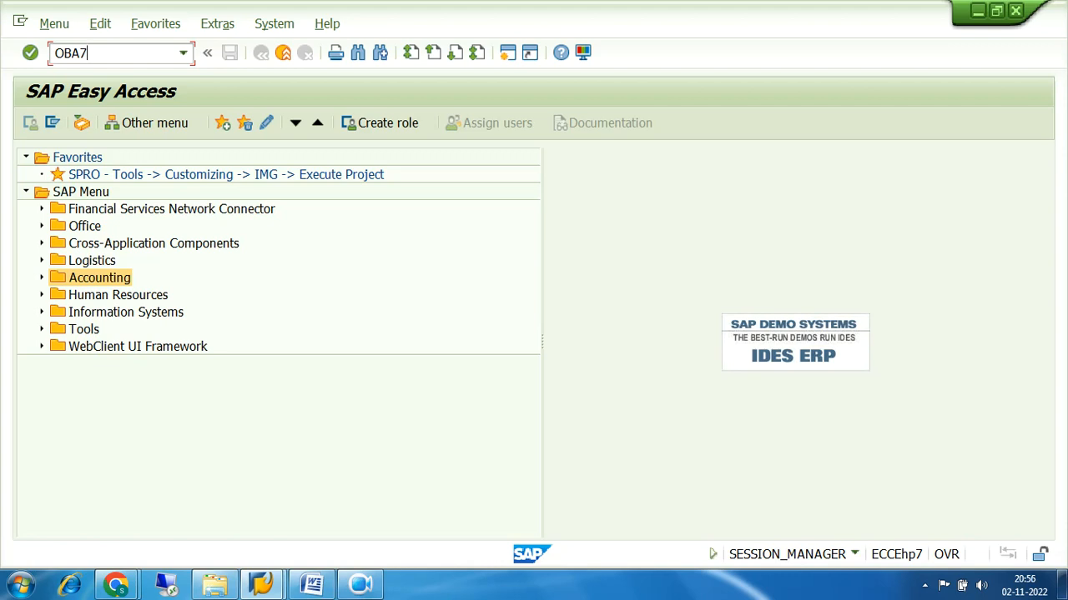
{"action": "key", "text": "Return"}
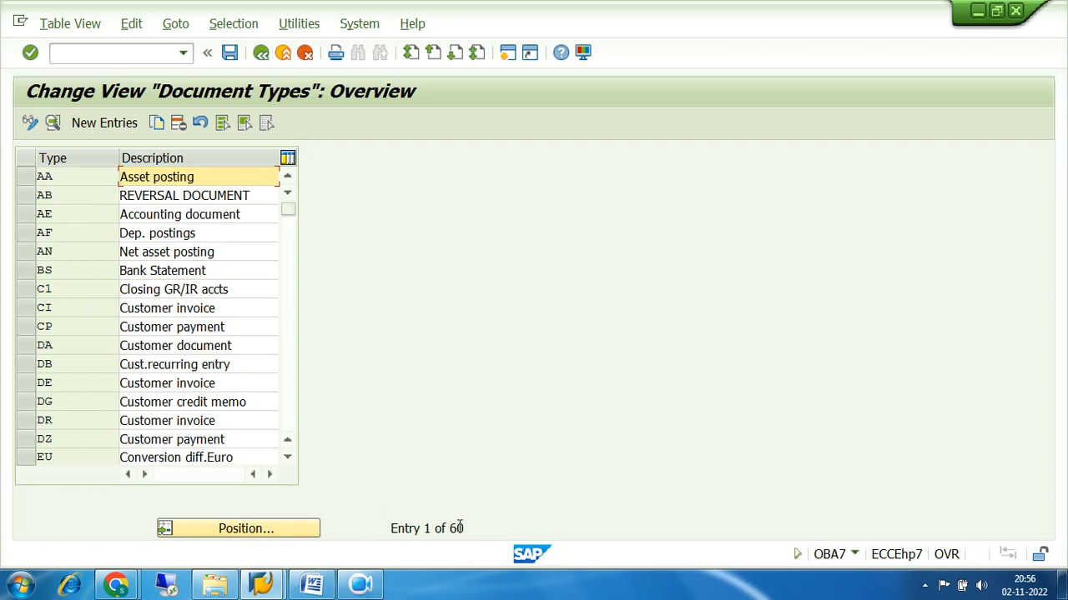
Browse the 60 document types, briefly selecting AA and DA, and scroll down to SA
{"action": "left_click_drag", "start_coordinate": [474, 531], "coordinate": [387, 534]}
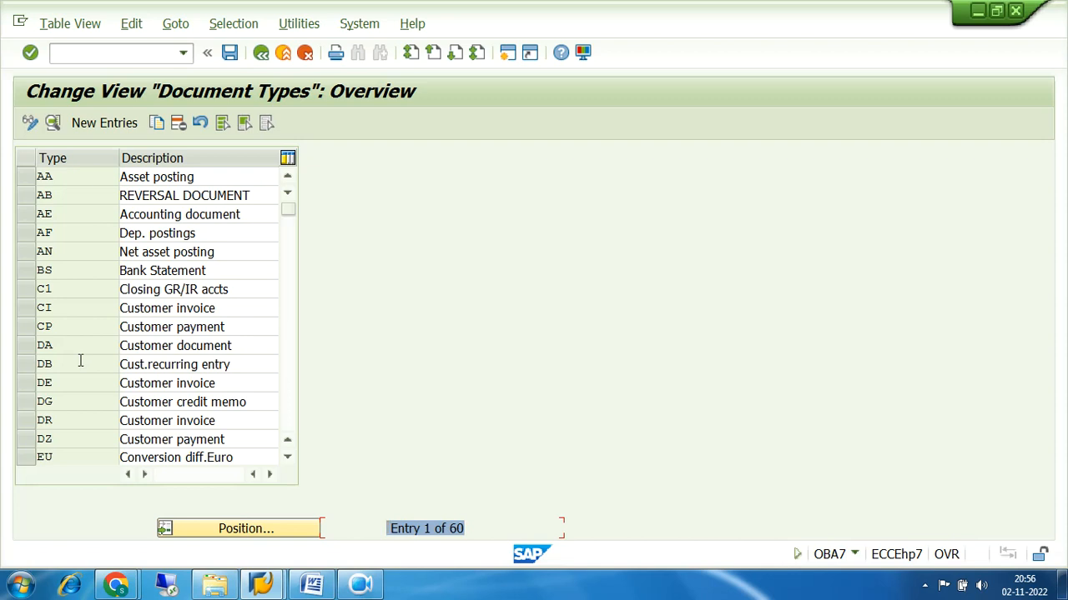
{"action": "left_click", "coordinate": [34, 177]}
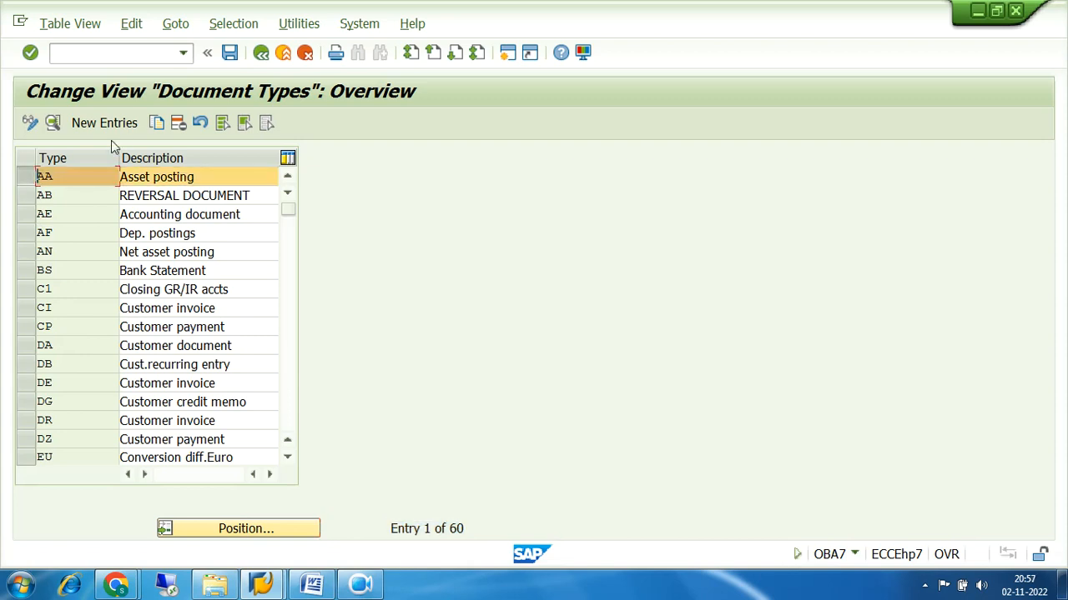
{"action": "left_click", "coordinate": [26, 180]}
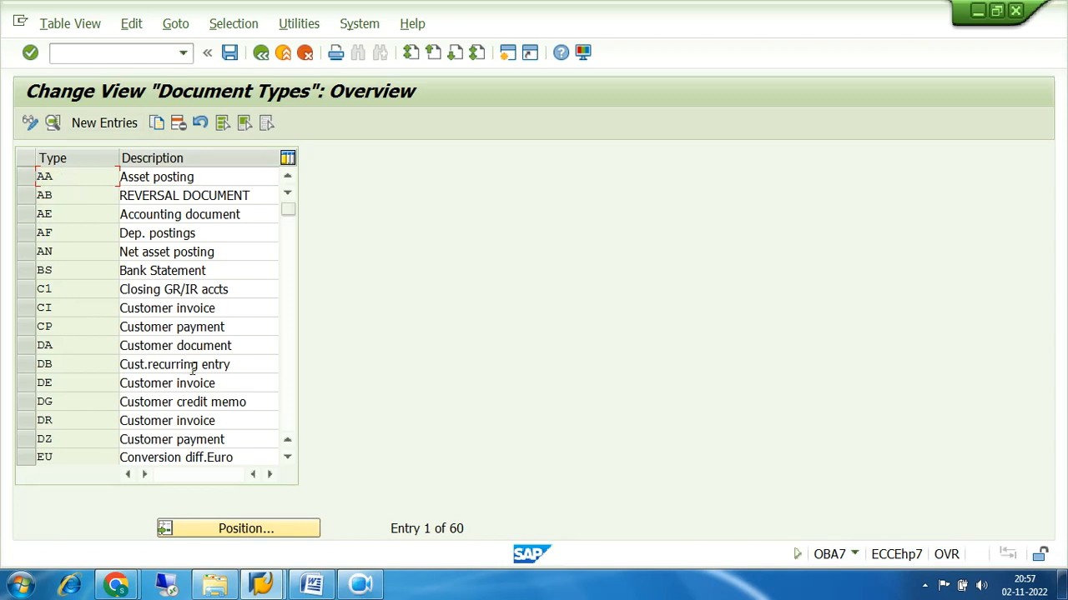
{"action": "left_click", "coordinate": [288, 459]}
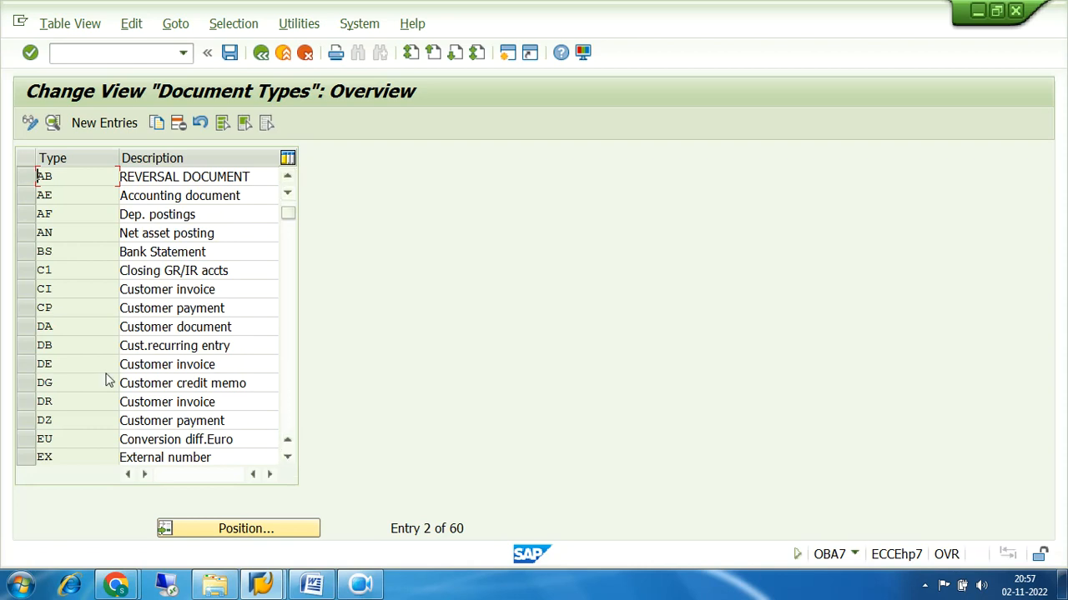
{"action": "left_click", "coordinate": [29, 327]}
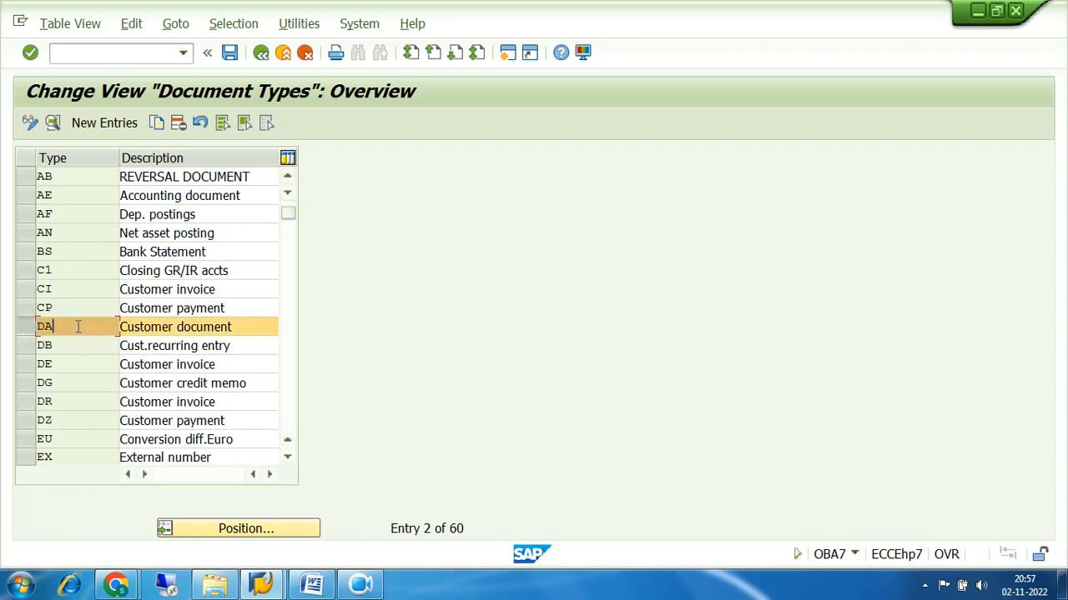
{"action": "left_click", "coordinate": [26, 334]}
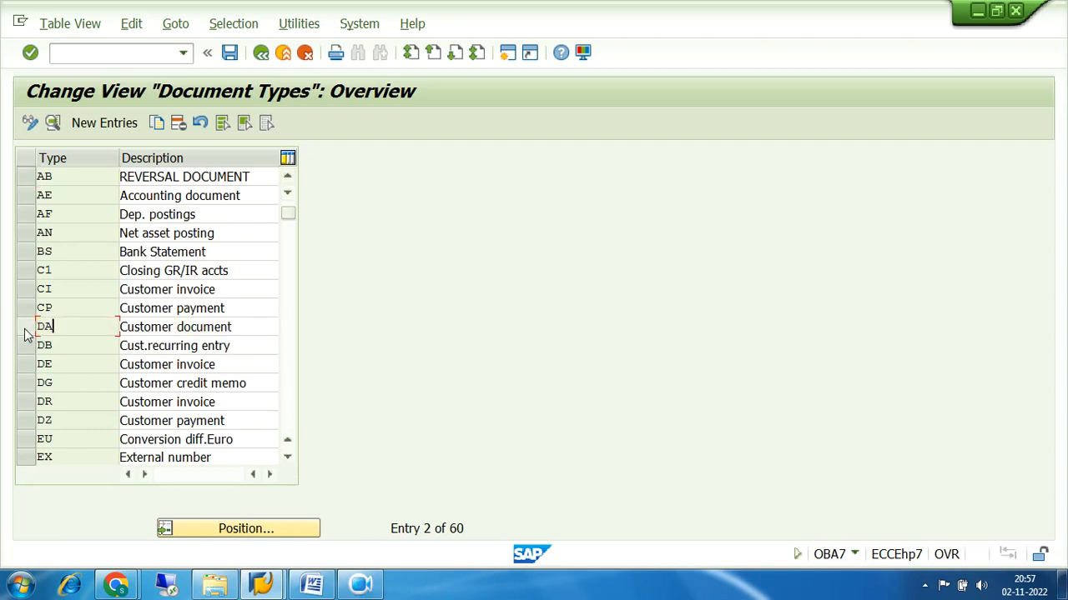
{"action": "left_click", "coordinate": [288, 432]}
{"action": "left_click", "coordinate": [291, 431]}
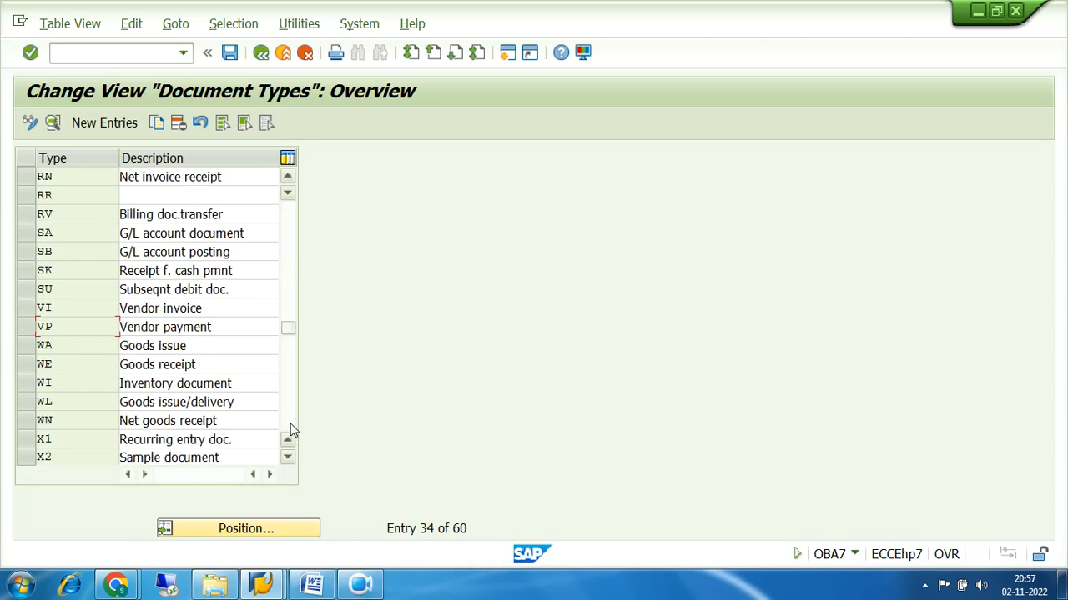
Open document type SA's details, showing number range 01 and reverse type AB
{"action": "left_click", "coordinate": [24, 235]}
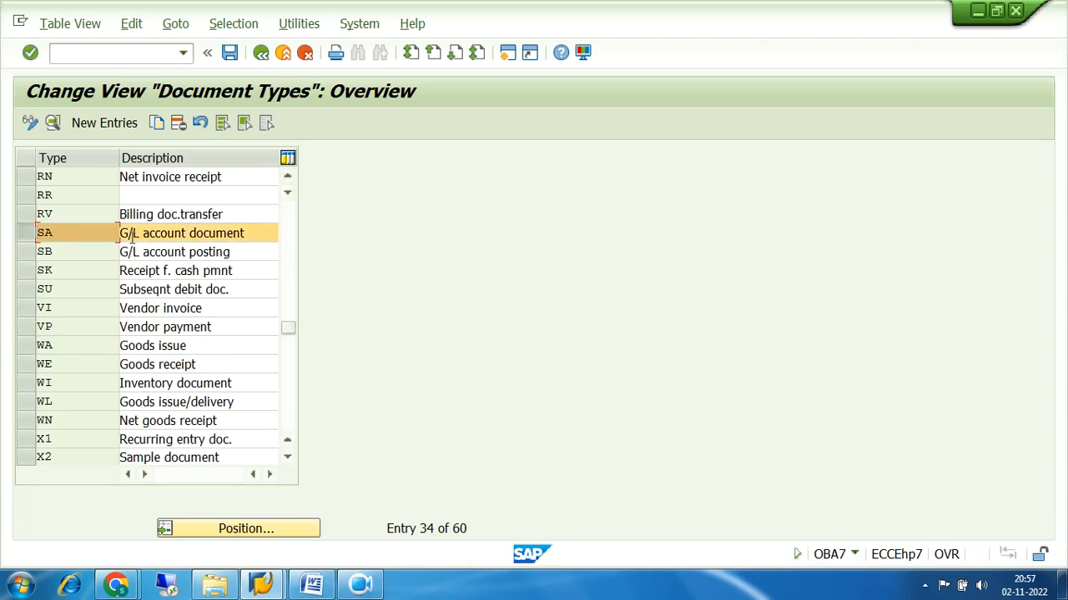
{"action": "left_click_drag", "start_coordinate": [248, 233], "coordinate": [107, 240]}
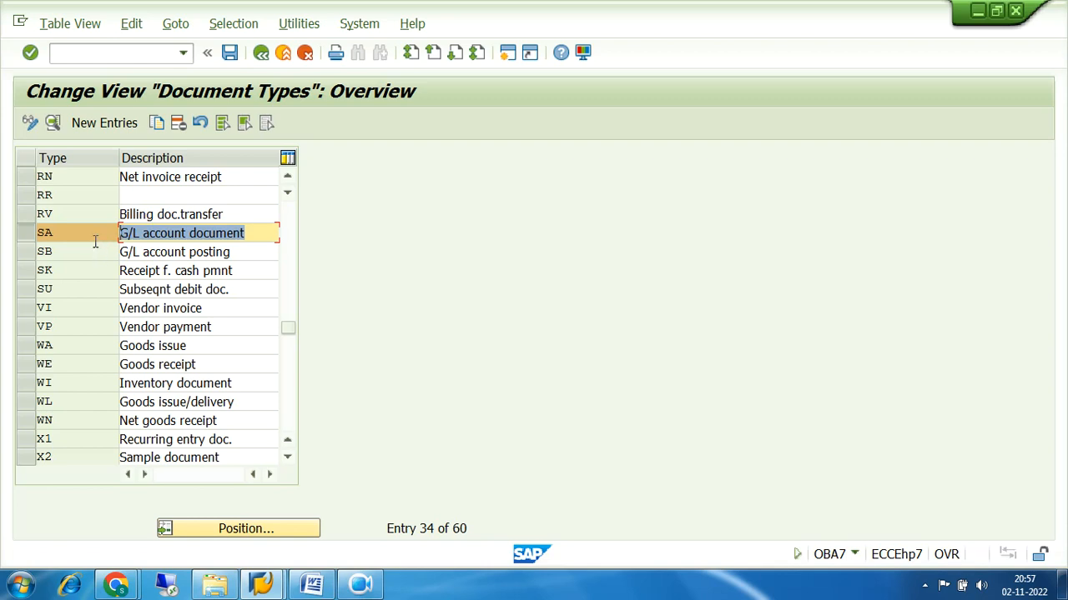
{"action": "left_click", "coordinate": [48, 234]}
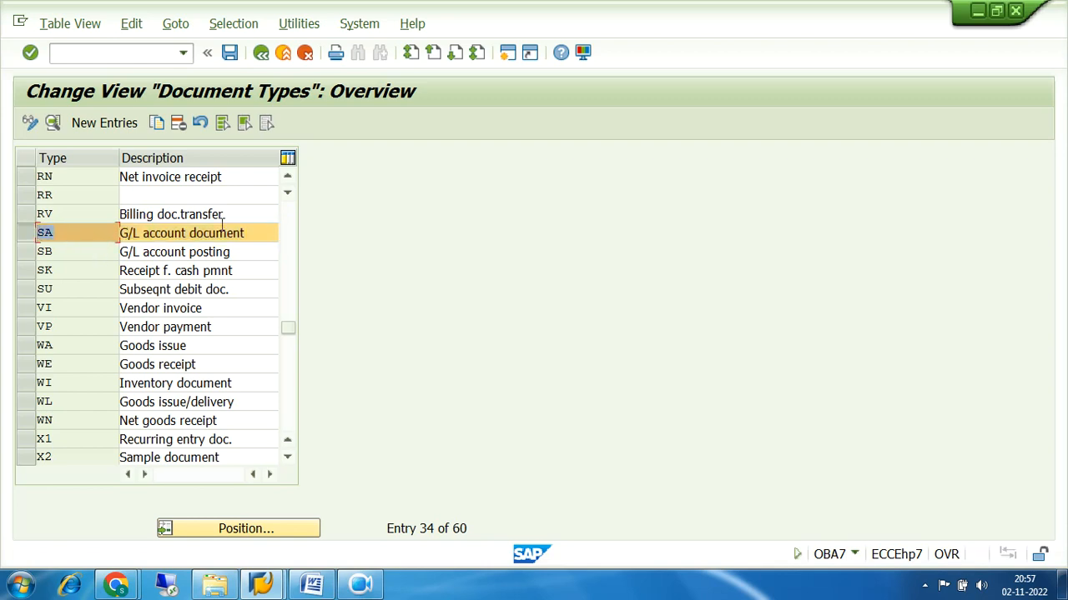
{"action": "left_click_drag", "start_coordinate": [262, 233], "coordinate": [29, 239]}
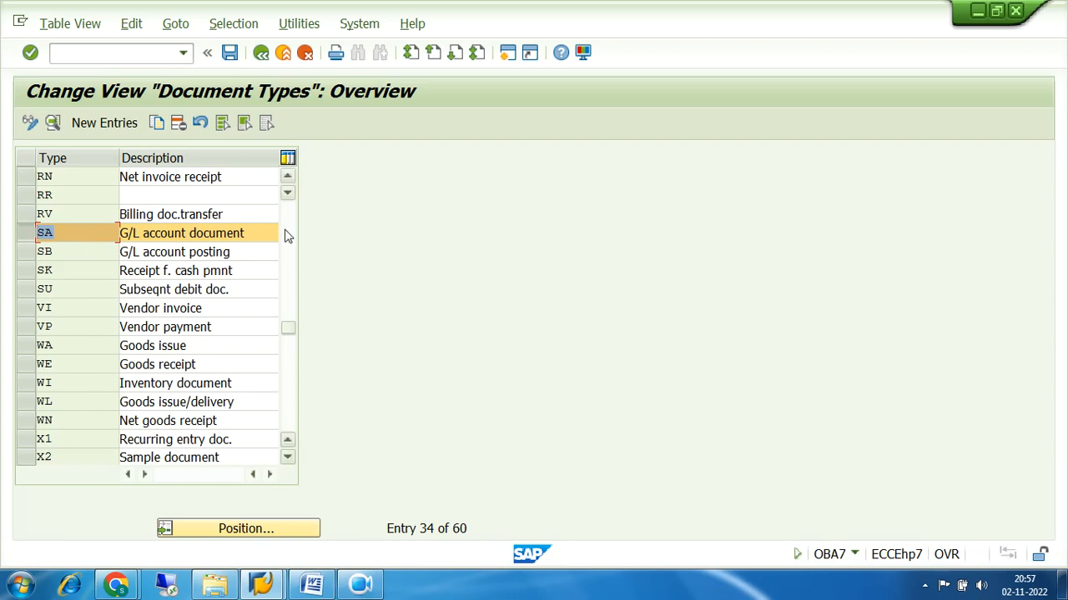
{"action": "left_click", "coordinate": [257, 233]}
{"action": "left_click_drag", "start_coordinate": [72, 233], "coordinate": [34, 233]}
{"action": "left_click_drag", "start_coordinate": [250, 234], "coordinate": [116, 251]}
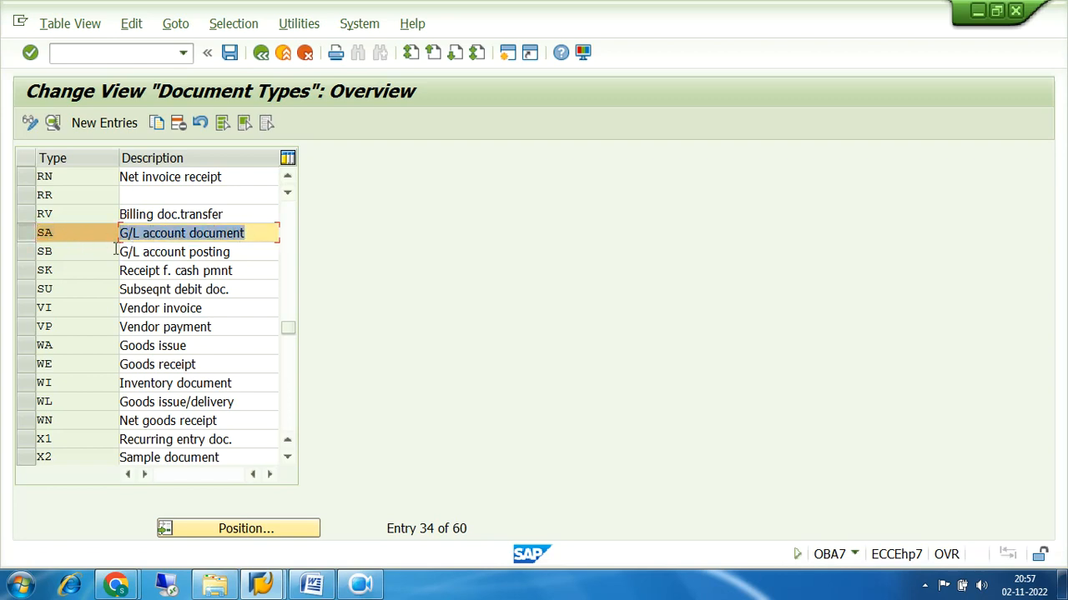
{"action": "left_click", "coordinate": [29, 234]}
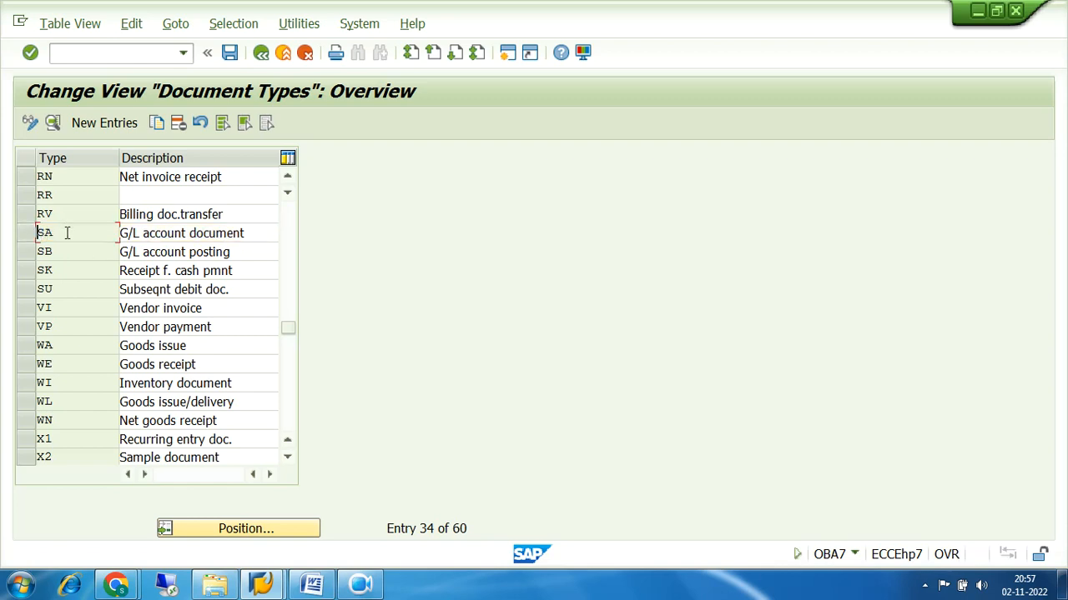
{"action": "double_click", "coordinate": [66, 235]}
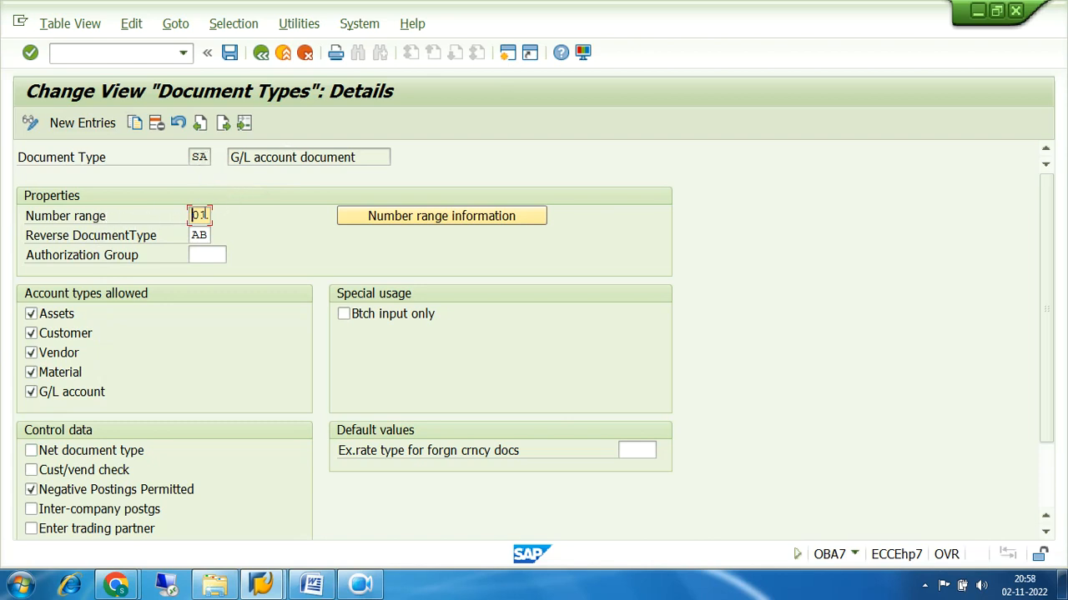
{"action": "left_click_drag", "start_coordinate": [206, 215], "coordinate": [177, 217]}
{"action": "left_click", "coordinate": [31, 333]}
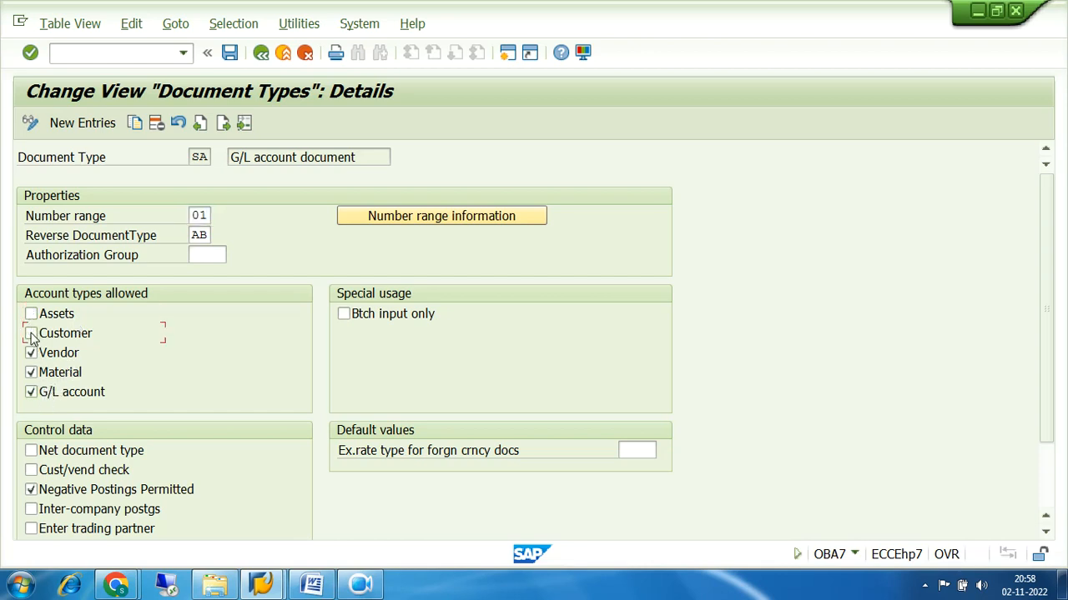
{"action": "left_click", "coordinate": [31, 352]}
{"action": "left_click", "coordinate": [31, 372]}
{"action": "left_click", "coordinate": [31, 314]}
{"action": "left_click", "coordinate": [31, 333]}
{"action": "left_click", "coordinate": [31, 353]}
{"action": "left_click", "coordinate": [32, 372]}
{"action": "scroll", "coordinate": [743, 439], "scroll_direction": "down", "scroll_amount": 2}
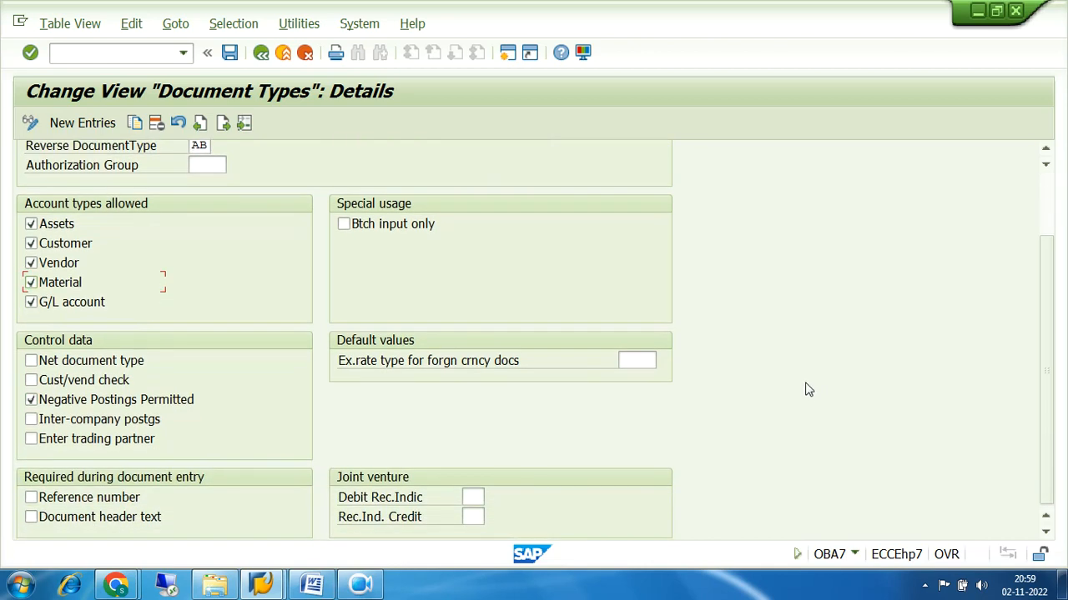
{"action": "scroll", "coordinate": [805, 389], "scroll_direction": "up", "scroll_amount": 1}
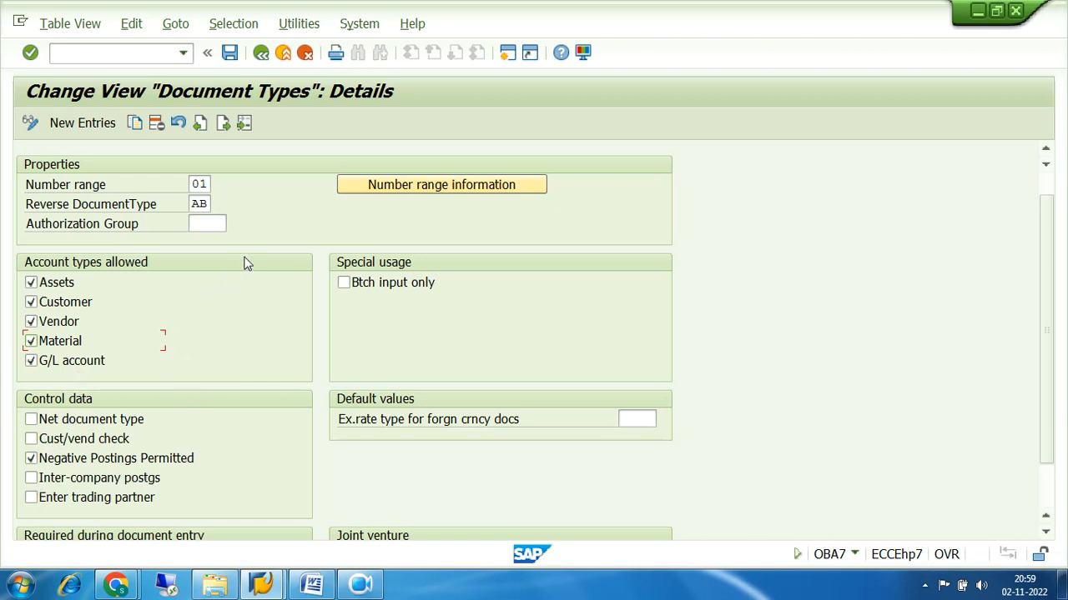
{"action": "left_click_drag", "start_coordinate": [210, 204], "coordinate": [183, 207]}
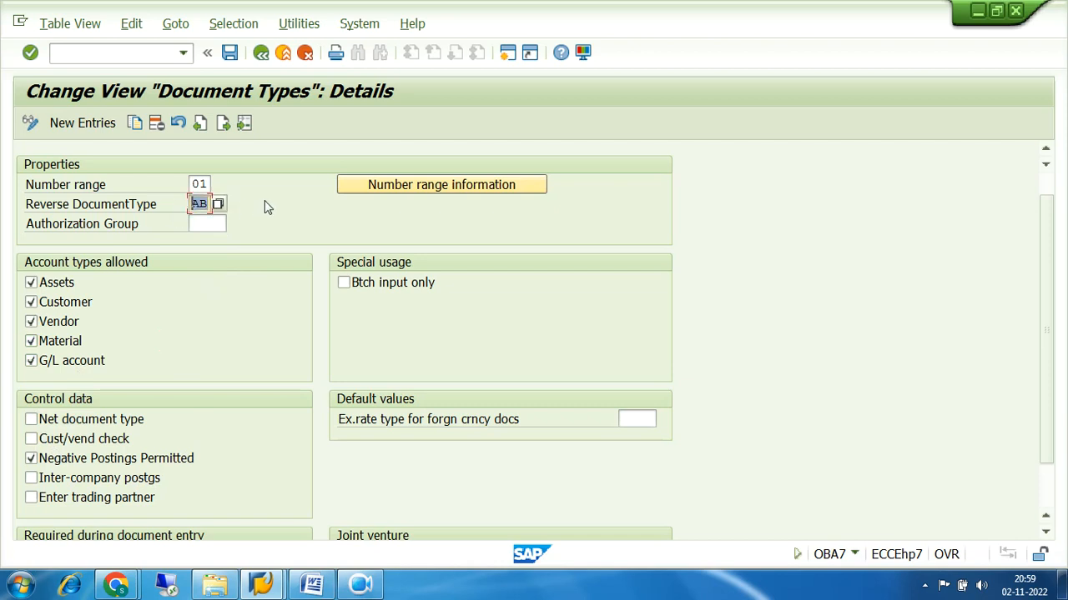
{"action": "scroll", "coordinate": [264, 201], "scroll_direction": "up", "scroll_amount": 1}
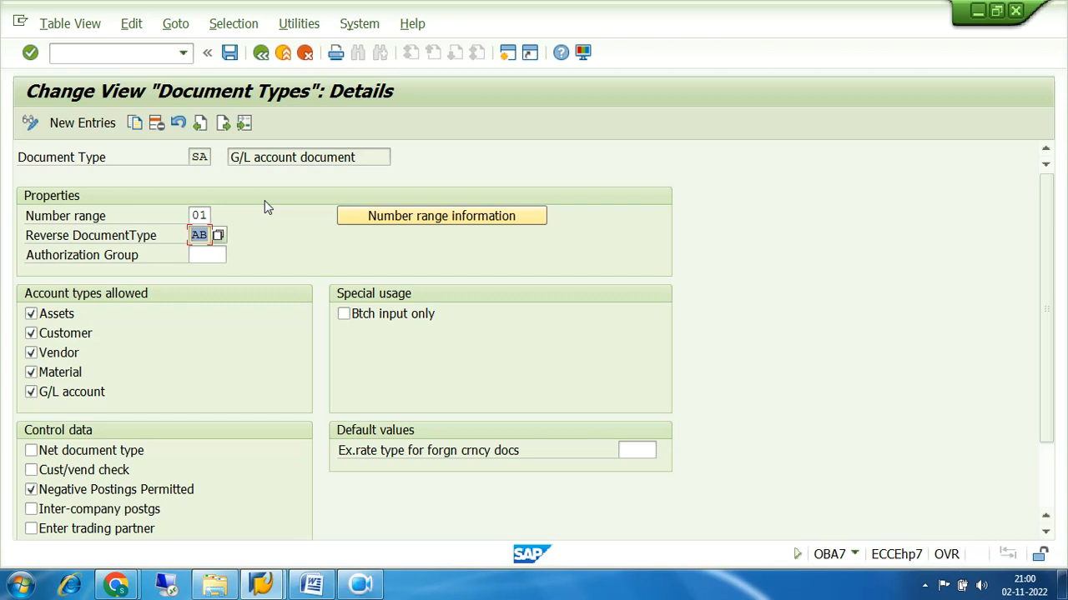
Open the accounting document number range information from document type SA's details
{"action": "left_click", "coordinate": [417, 218]}
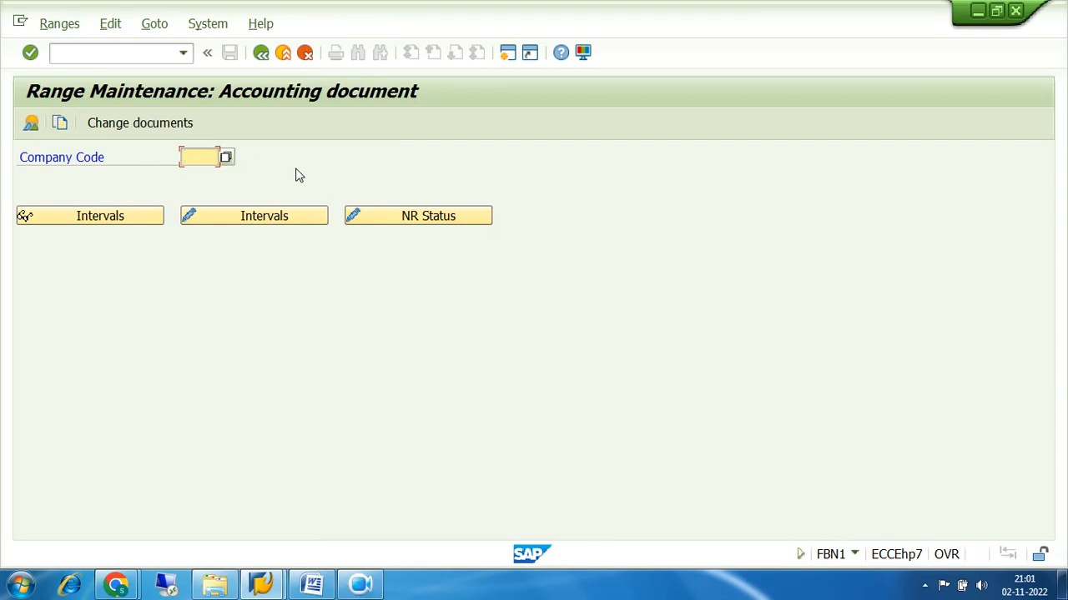
Enter company code 7200 and open its number range intervals for editing
{"action": "type", "text": "7200"}
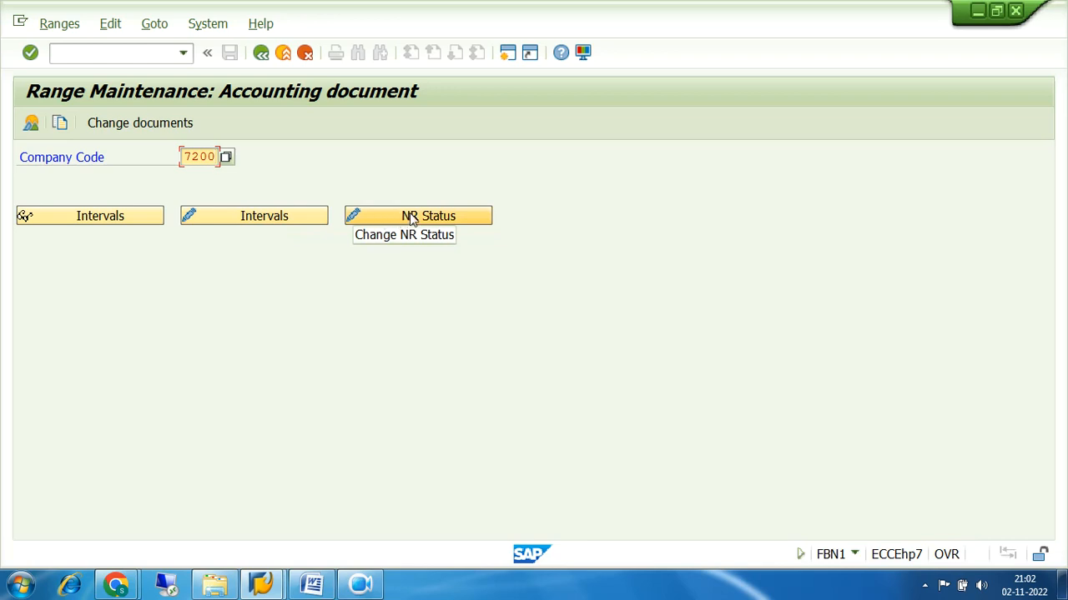
{"action": "left_click", "coordinate": [247, 219]}
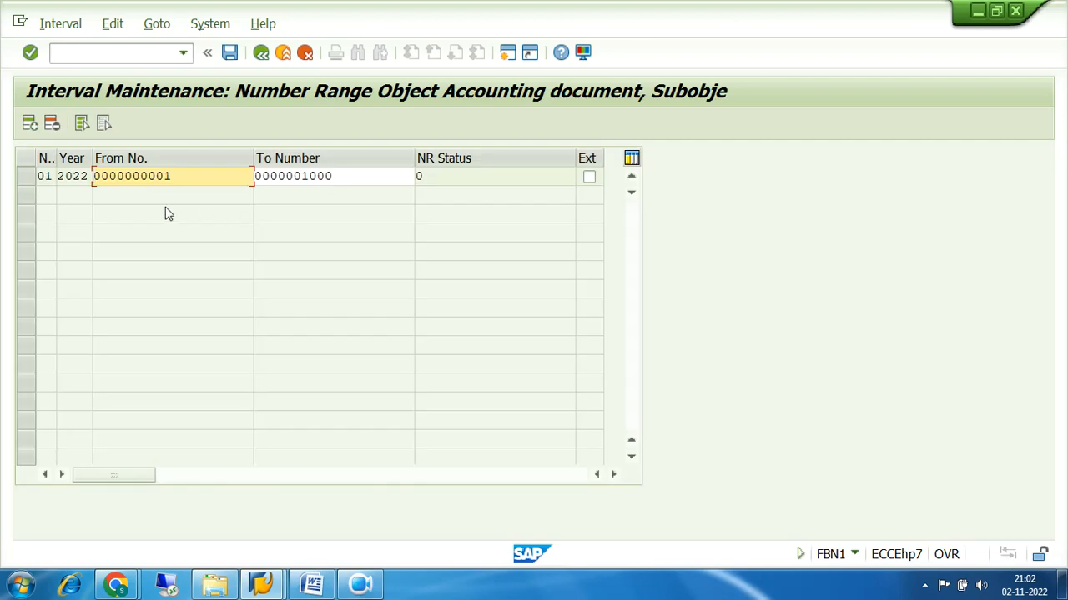
Insert a blank interval row above the existing 01 / 2022 interval
{"action": "left_click", "coordinate": [53, 175]}
{"action": "left_click_drag", "start_coordinate": [52, 175], "coordinate": [37, 175]}
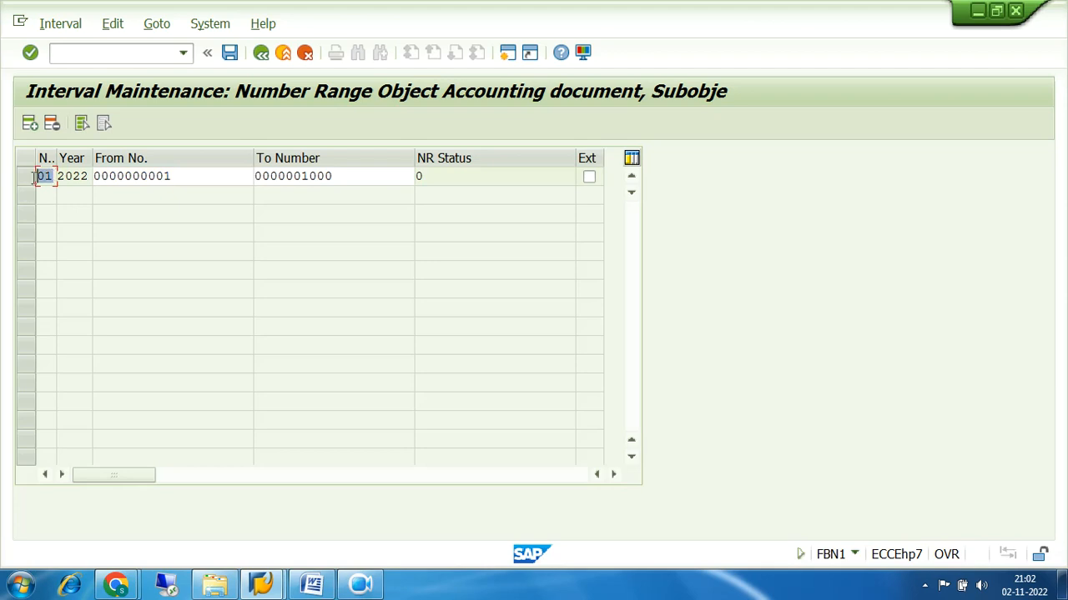
{"action": "left_click", "coordinate": [29, 124]}
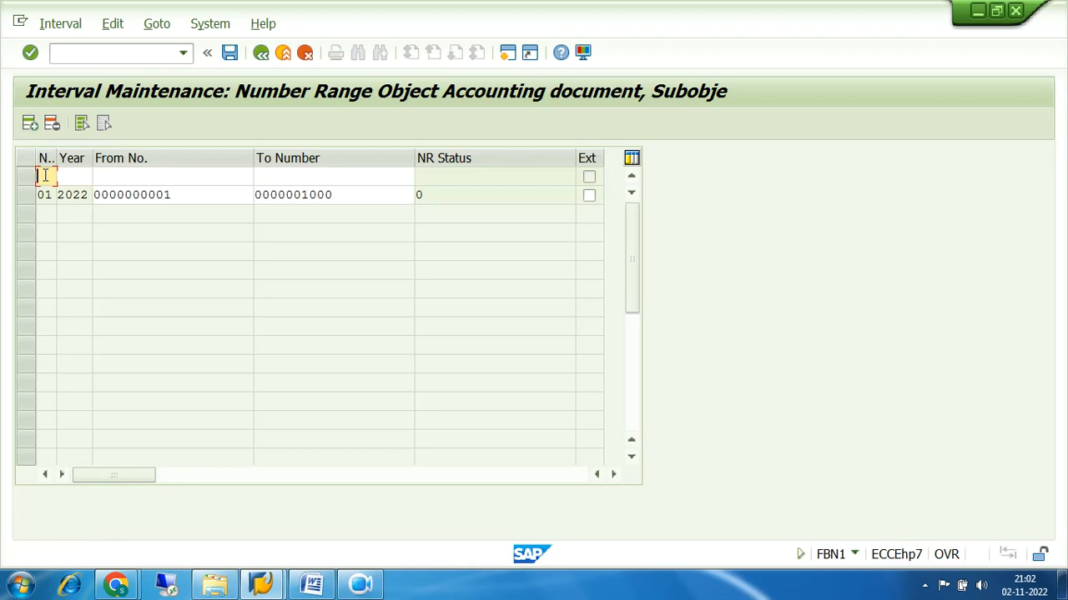
{"action": "left_click", "coordinate": [74, 174]}
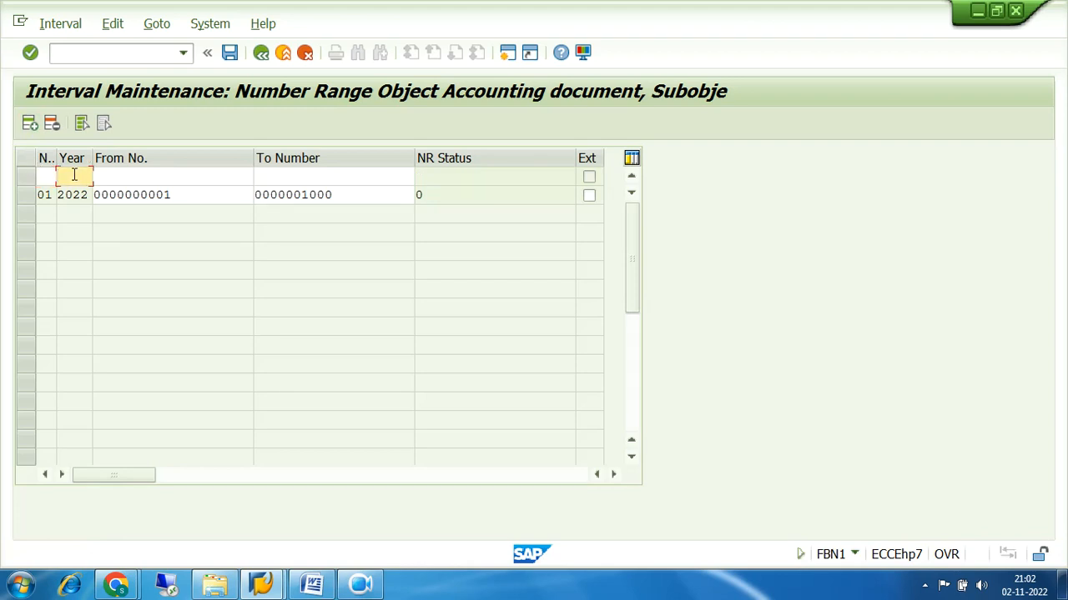
{"action": "left_click", "coordinate": [102, 173]}
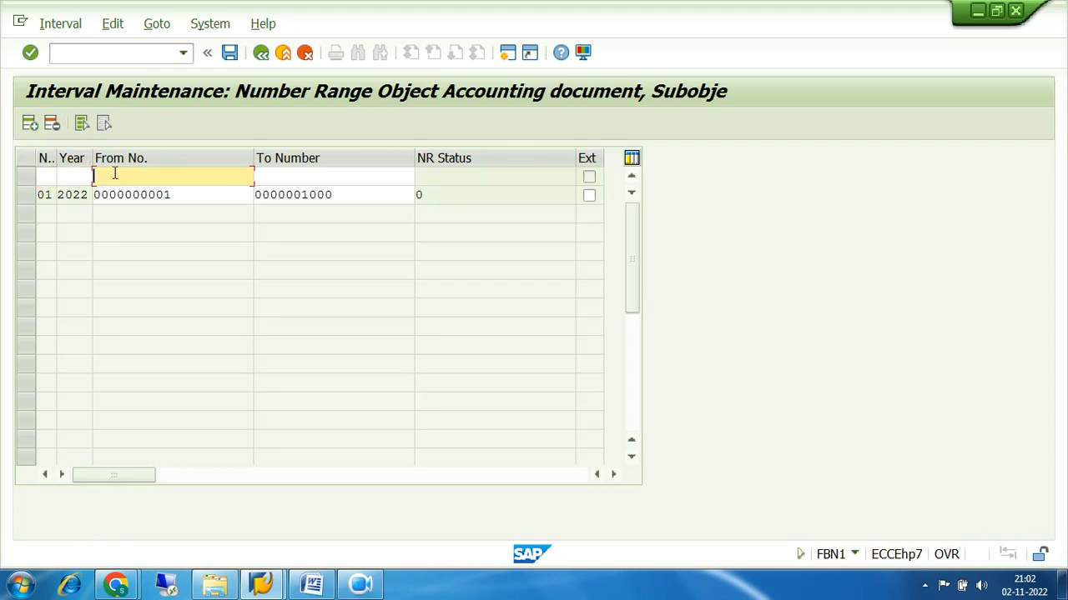
{"action": "left_click", "coordinate": [325, 173]}
{"action": "left_click", "coordinate": [186, 193]}
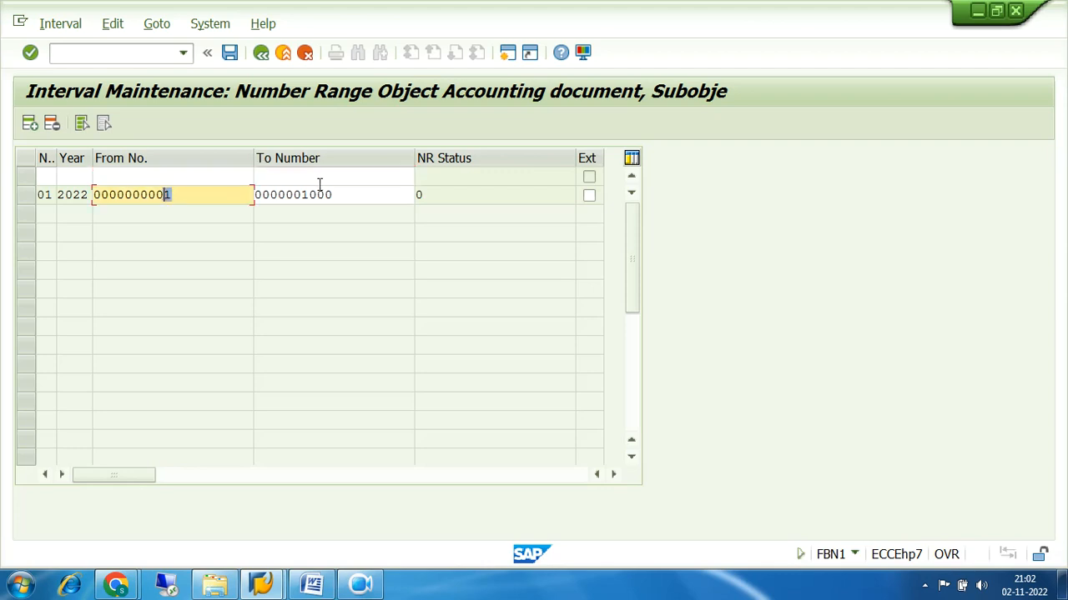
{"action": "left_click_drag", "start_coordinate": [335, 195], "coordinate": [287, 200]}
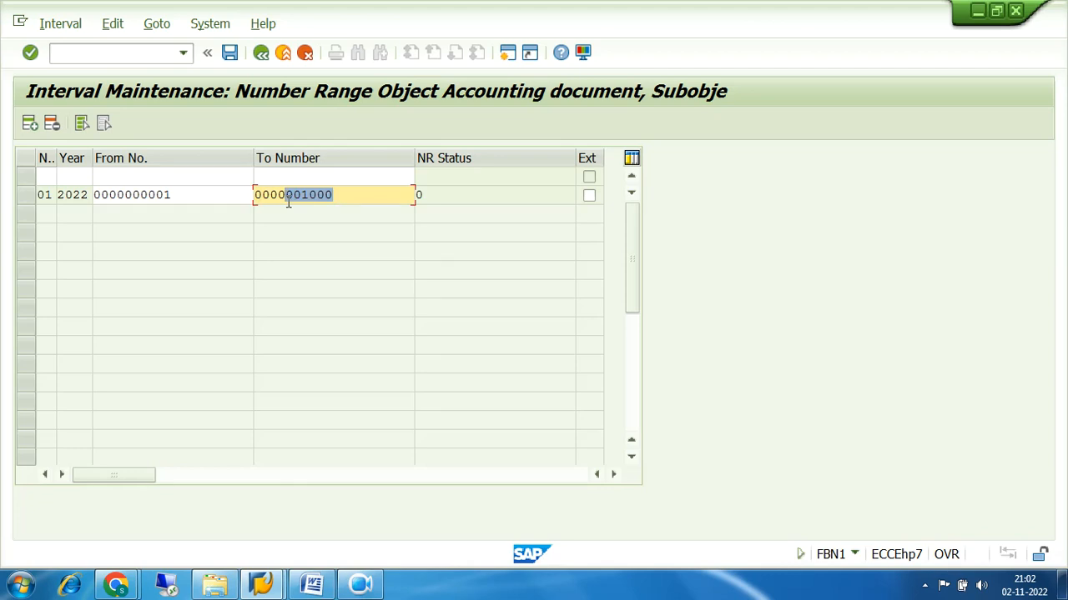
{"action": "left_click", "coordinate": [173, 194]}
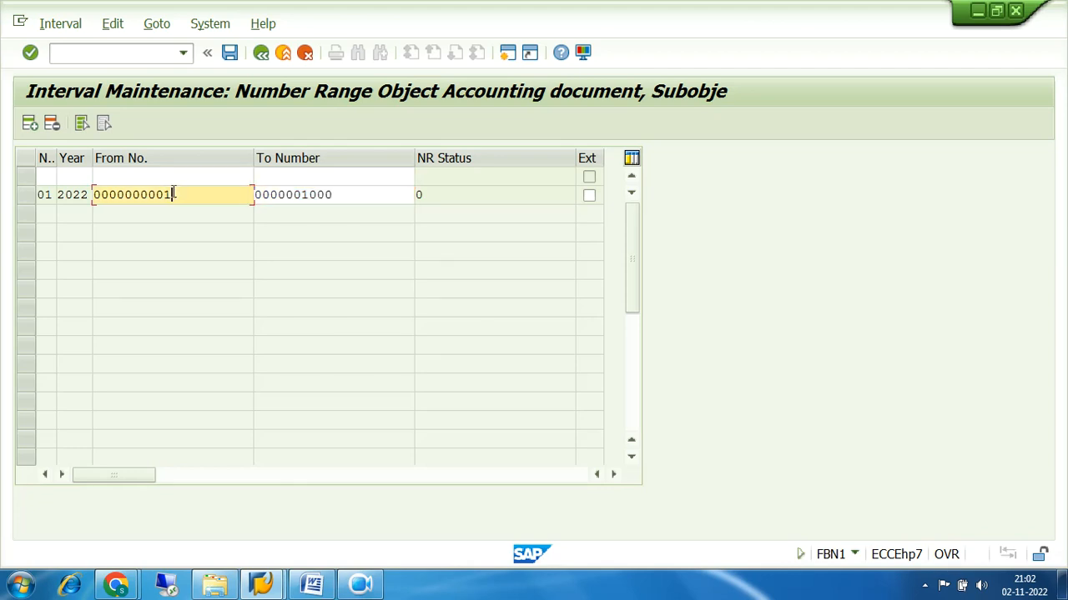
{"action": "left_click", "coordinate": [339, 193]}
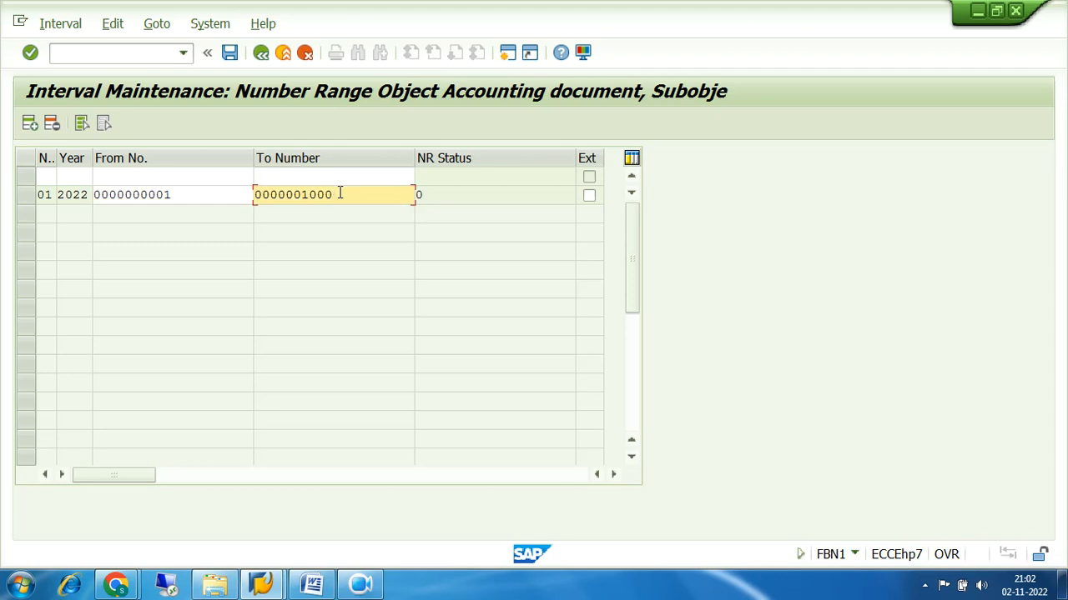
{"action": "left_click_drag", "start_coordinate": [186, 194], "coordinate": [92, 196]}
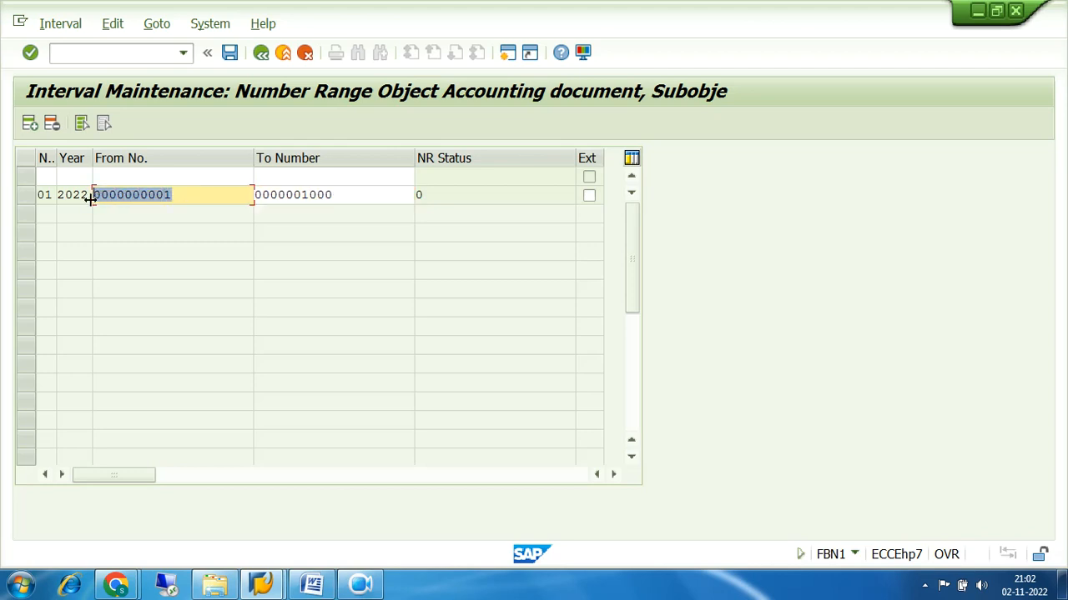
{"action": "left_click_drag", "start_coordinate": [351, 194], "coordinate": [249, 200]}
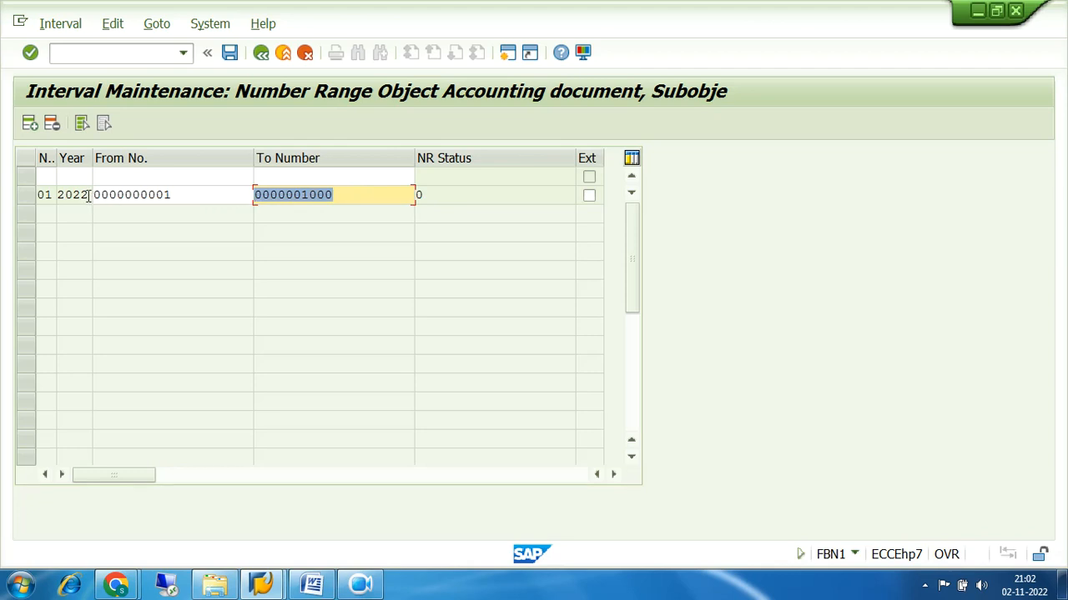
{"action": "left_click_drag", "start_coordinate": [88, 196], "coordinate": [59, 200]}
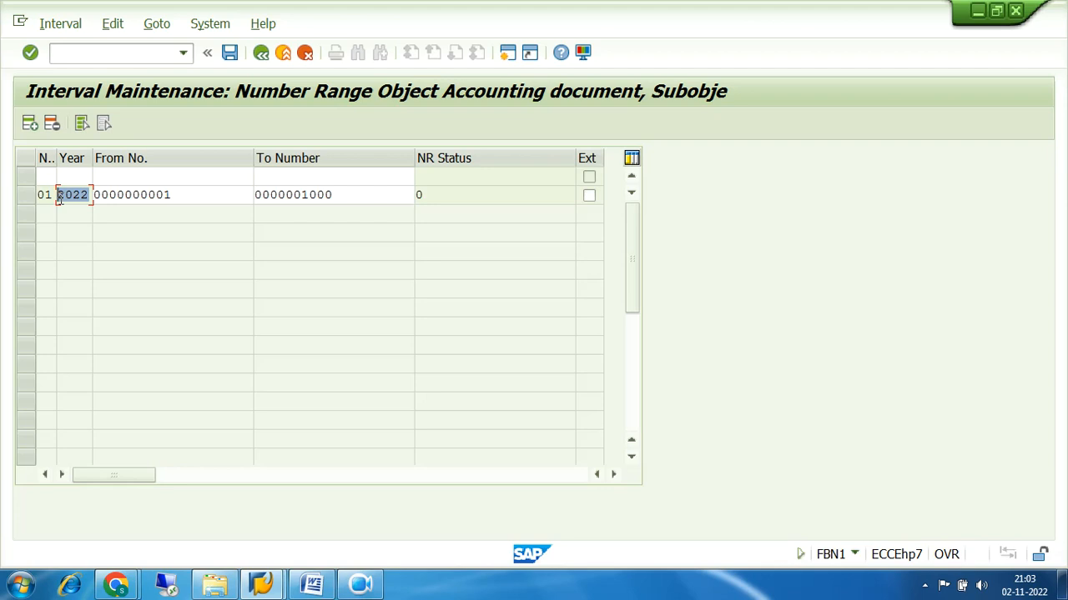
{"action": "left_click_drag", "start_coordinate": [89, 194], "coordinate": [51, 199]}
{"action": "left_click", "coordinate": [25, 200]}
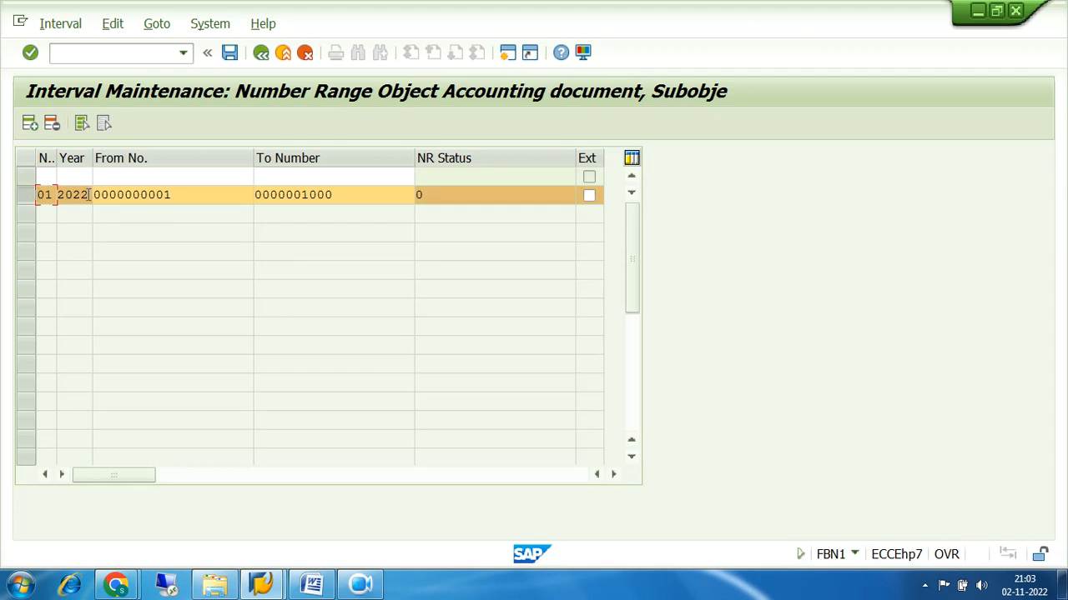
{"action": "left_click_drag", "start_coordinate": [89, 195], "coordinate": [60, 199]}
Fill the new row with range 01 and year 2023, limits first 1–1000, then 2000–3000
{"action": "left_click", "coordinate": [45, 175]}
{"action": "type", "text": "01"}
{"action": "key", "text": "Tab"}
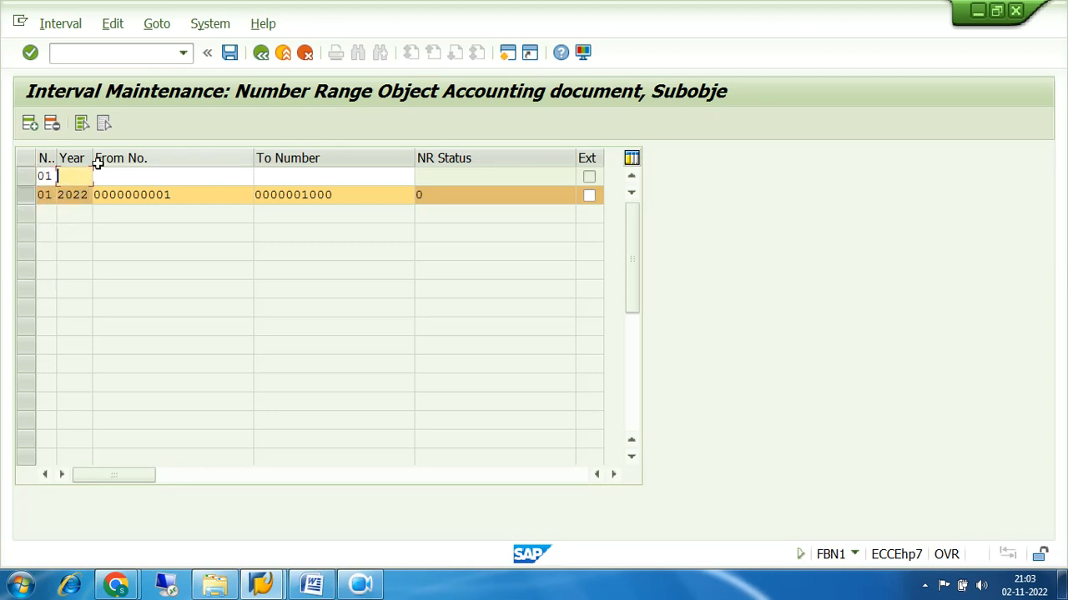
{"action": "type", "text": "2023"}
{"action": "key", "text": "Tab"}
{"action": "type", "text": "1"}
{"action": "key", "text": "Tab"}
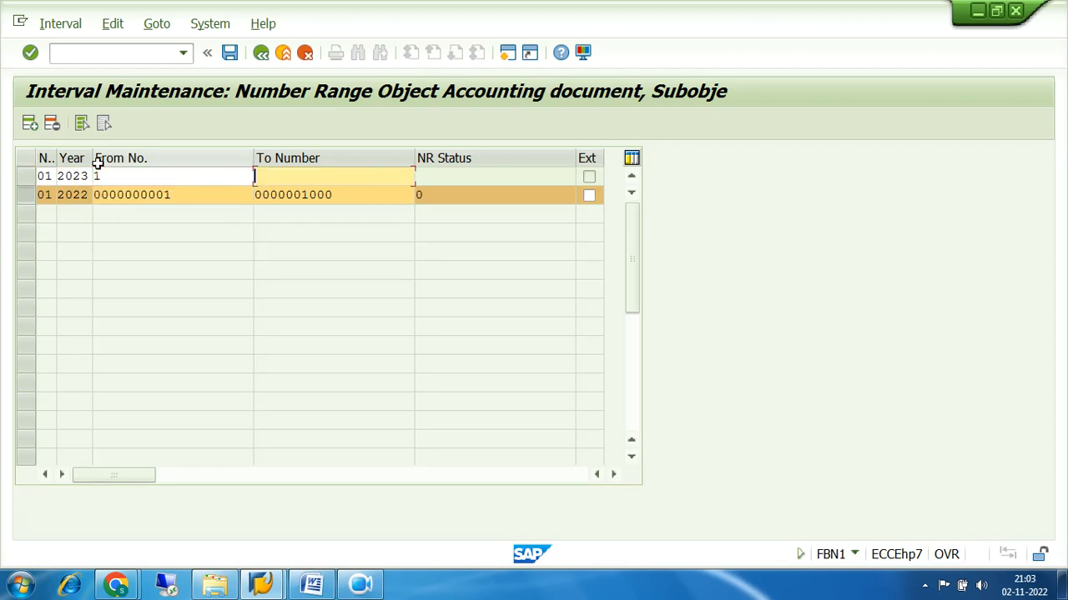
{"action": "type", "text": "1000"}
{"action": "left_click", "coordinate": [100, 176]}
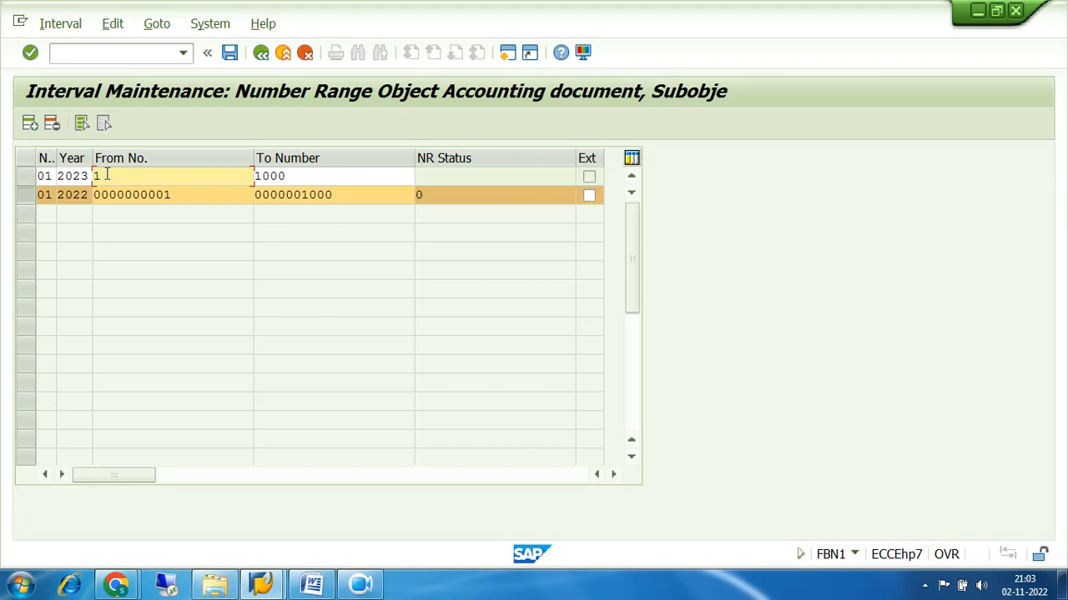
{"action": "key", "text": "BackSpace"}
{"action": "type", "text": "2000"}
{"action": "key", "text": "Tab"}
{"action": "key", "text": "BackSpace"}
{"action": "key", "text": "BackSpace"}
{"action": "key", "text": "BackSpace"}
{"action": "key", "text": "BackSpace"}
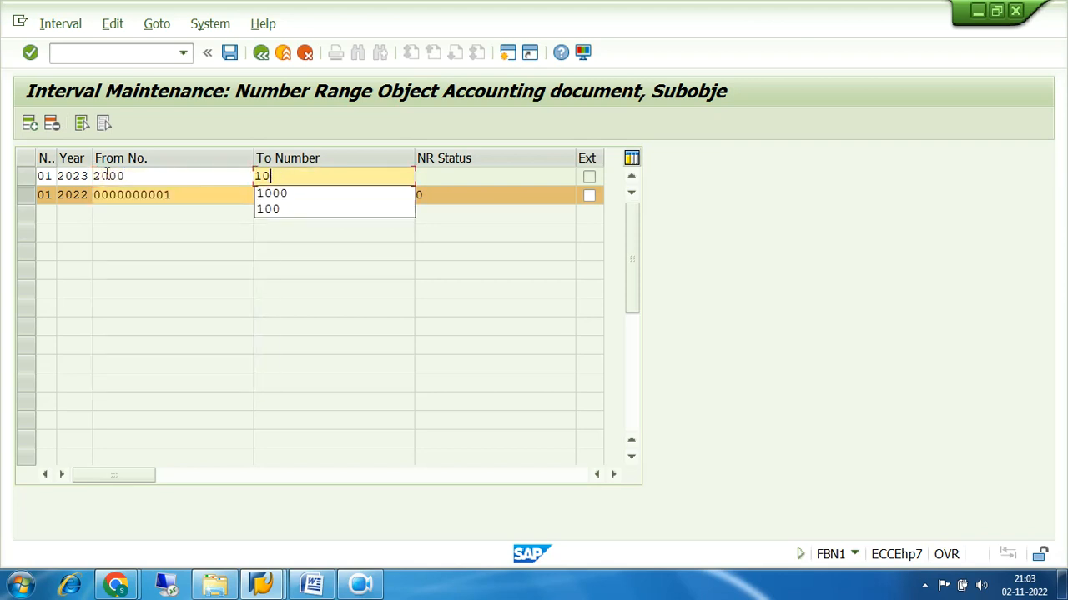
{"action": "type", "text": "3000"}
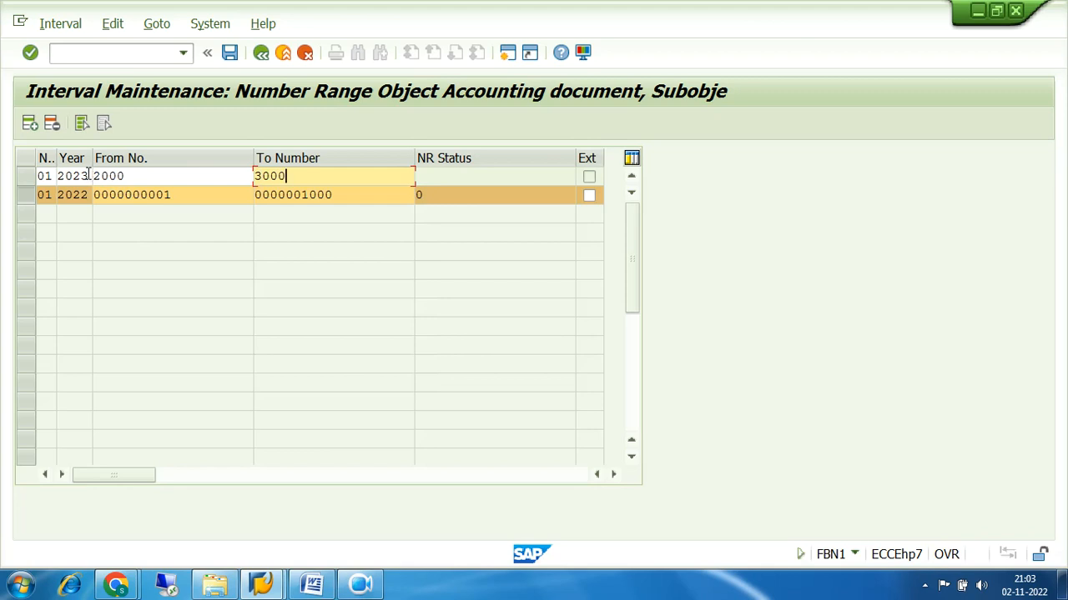
Clear the 2000 and 3000 limits, keeping range 01 and year 2023
{"action": "left_click", "coordinate": [167, 175]}
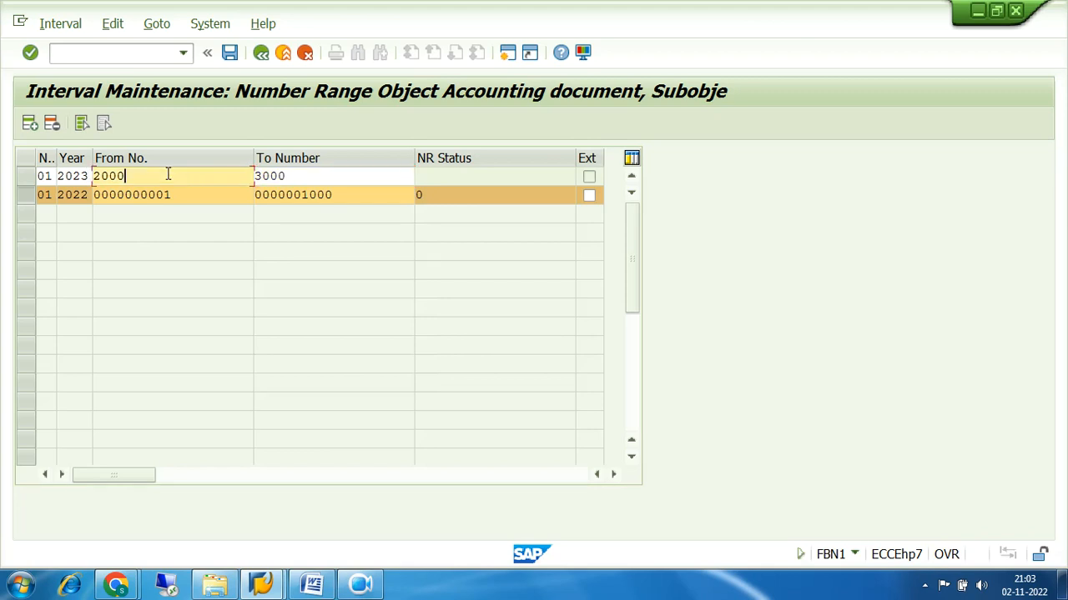
{"action": "left_click", "coordinate": [45, 176]}
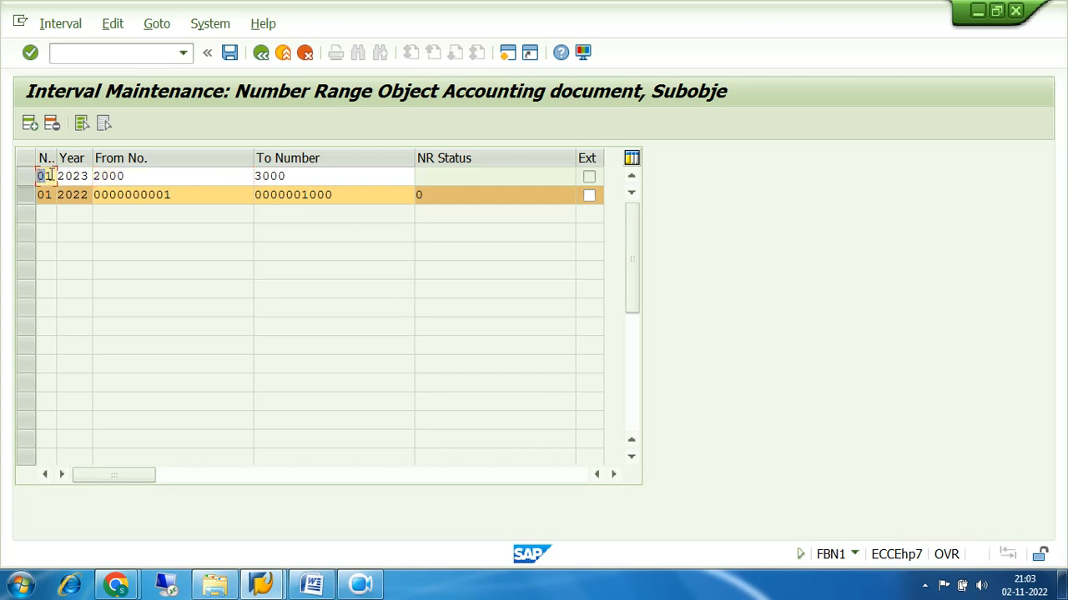
{"action": "double_click", "coordinate": [39, 176]}
{"action": "left_click_drag", "start_coordinate": [56, 177], "coordinate": [60, 178]}
{"action": "left_click", "coordinate": [140, 177]}
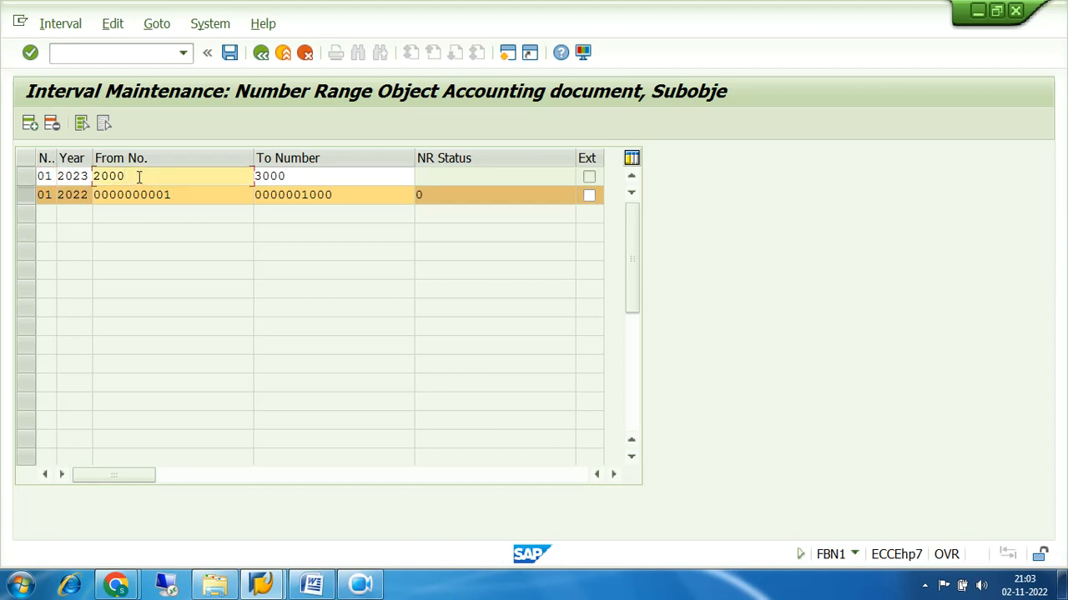
{"action": "key", "text": "BackSpace"}
{"action": "key", "text": "BackSpace"}
{"action": "key", "text": "BackSpace"}
{"action": "key", "text": "BackSpace"}
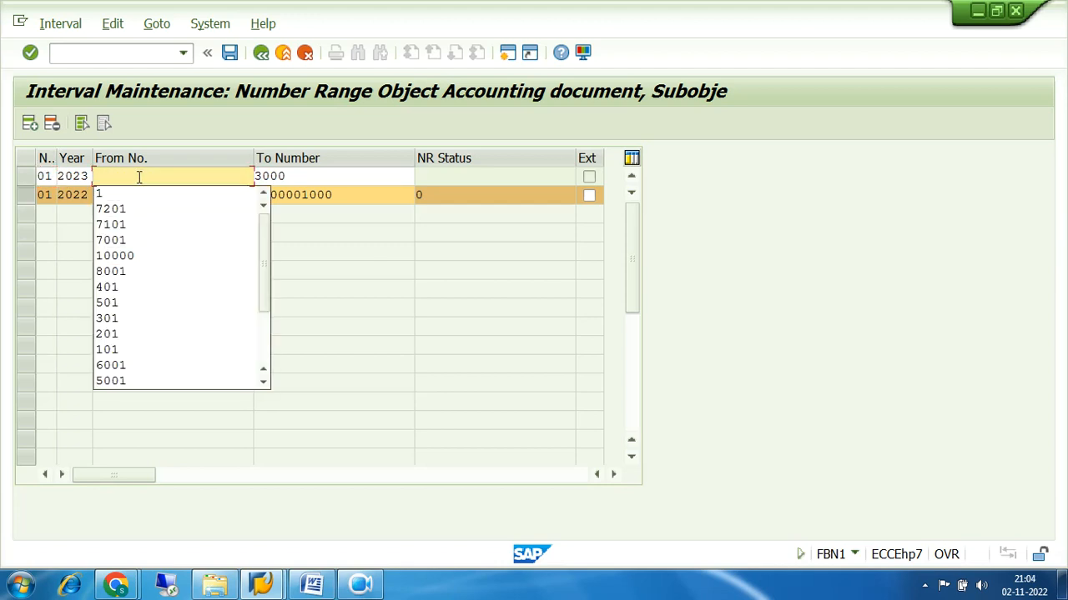
{"action": "left_click", "coordinate": [312, 175]}
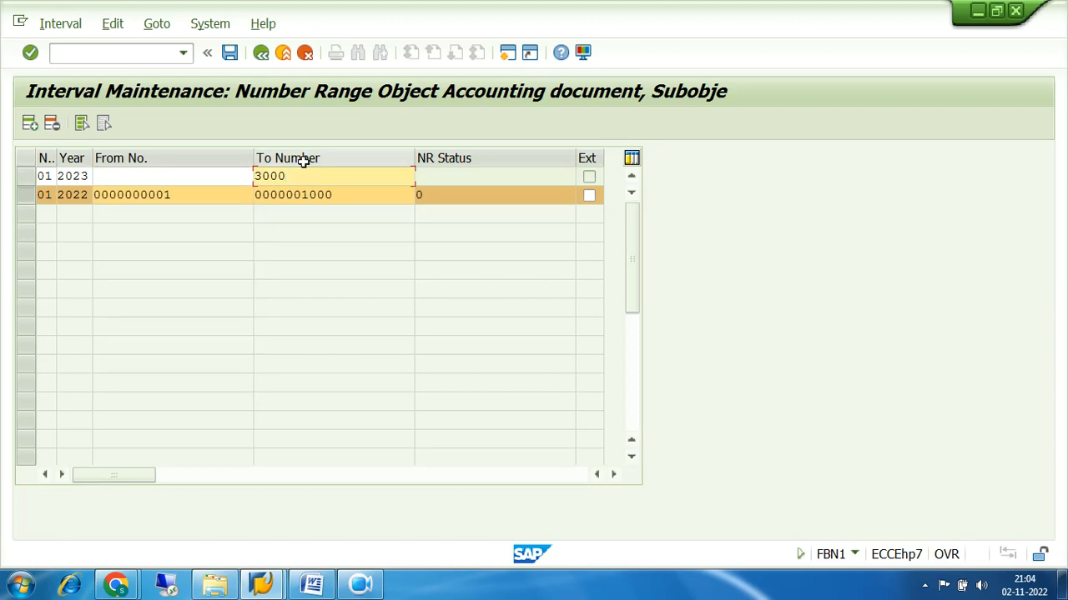
{"action": "key", "text": "BackSpace"}
{"action": "key", "text": "BackSpace"}
{"action": "key", "text": "BackSpace"}
{"action": "key", "text": "BackSpace"}
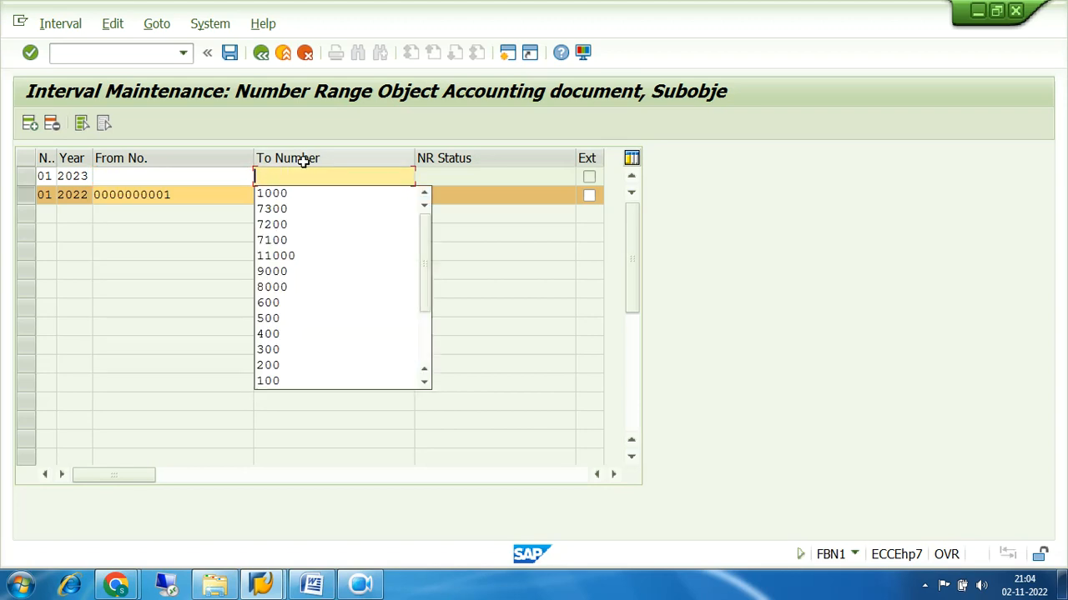
{"action": "left_click", "coordinate": [358, 122]}
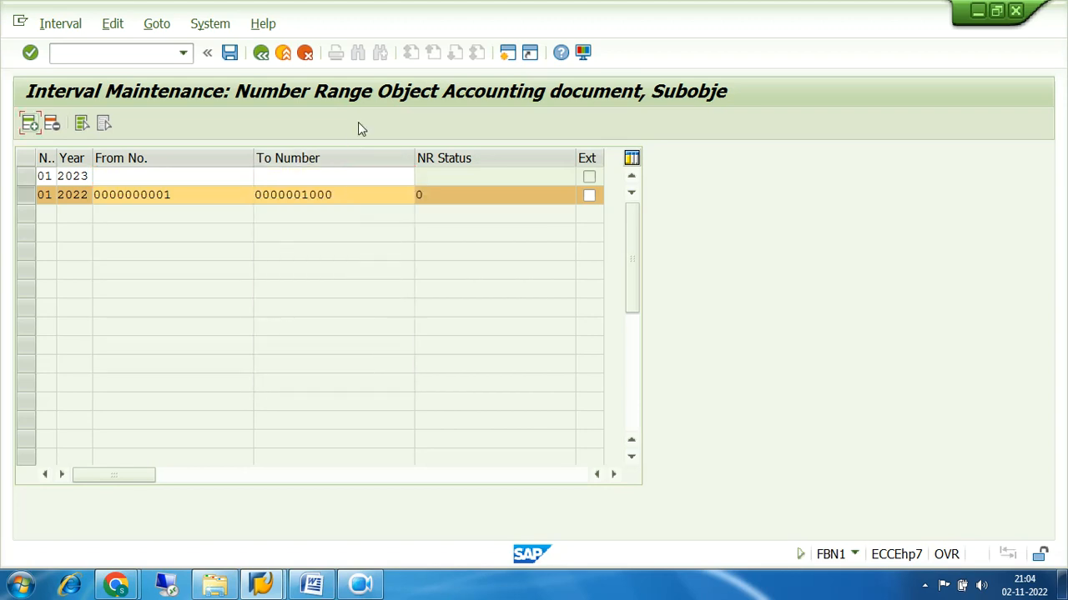
{"action": "left_click", "coordinate": [89, 176]}
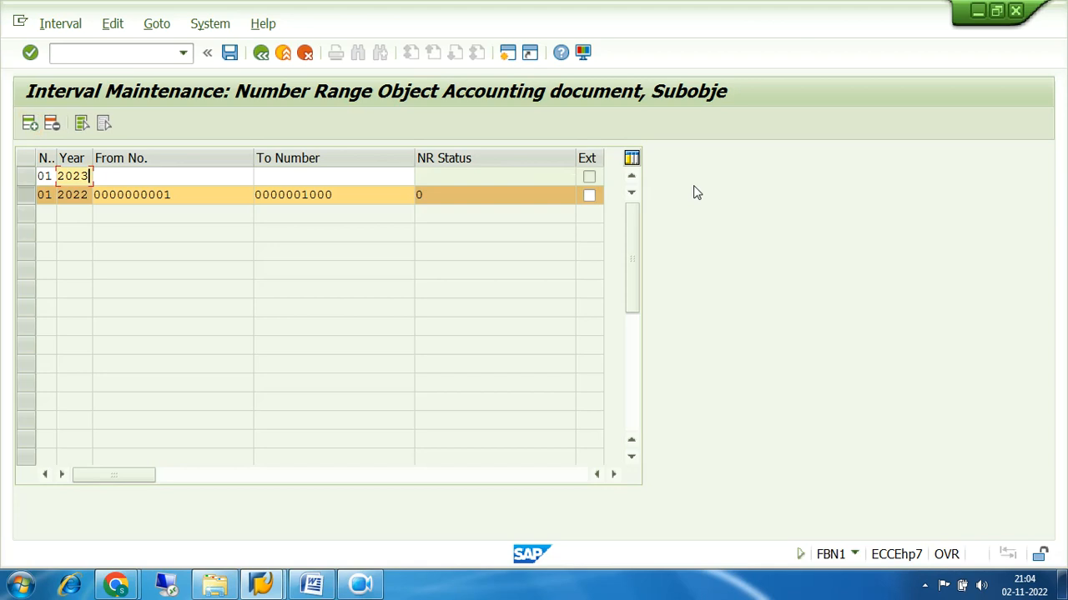
{"action": "key", "text": "BackSpace"}
{"action": "key", "text": "BackSpace"}
{"action": "key", "text": "BackSpace"}
{"action": "key", "text": "BackSpace"}
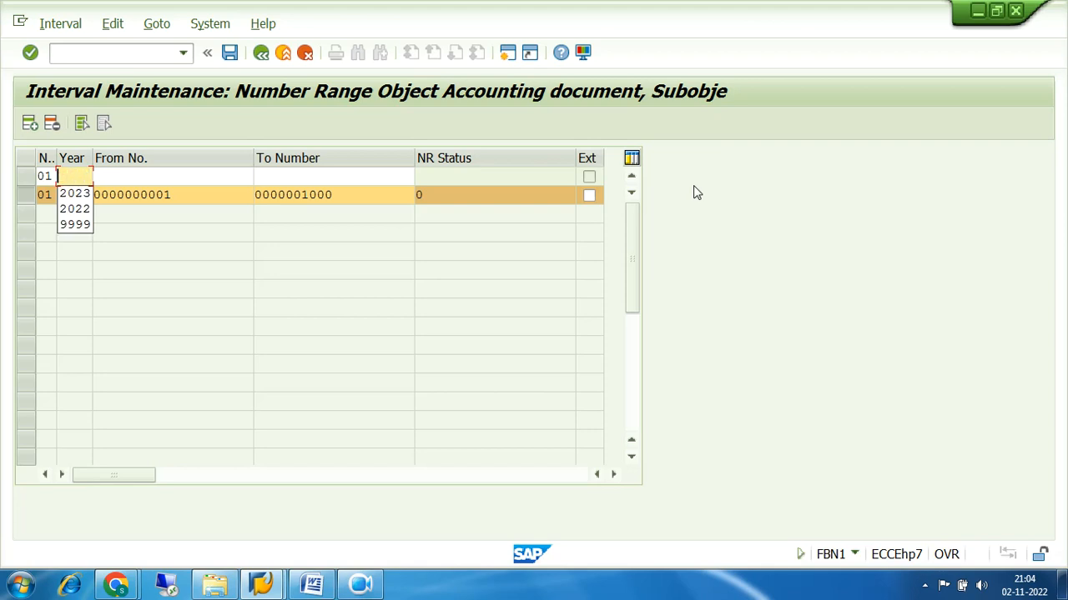
{"action": "type", "text": "9999"}
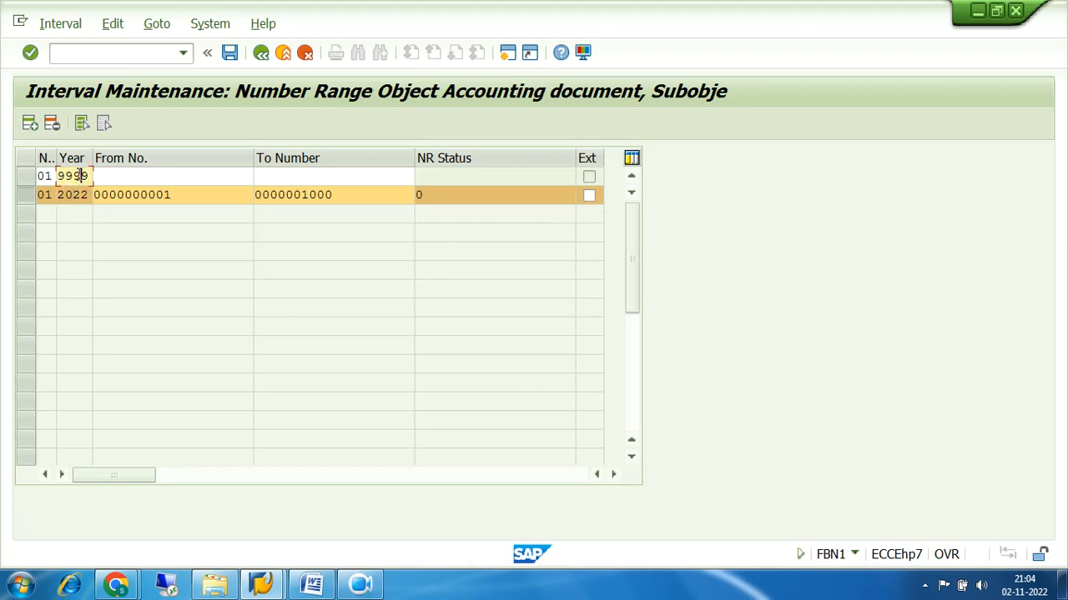
{"action": "left_click", "coordinate": [79, 193]}
{"action": "left_click", "coordinate": [79, 174]}
{"action": "left_click", "coordinate": [103, 174]}
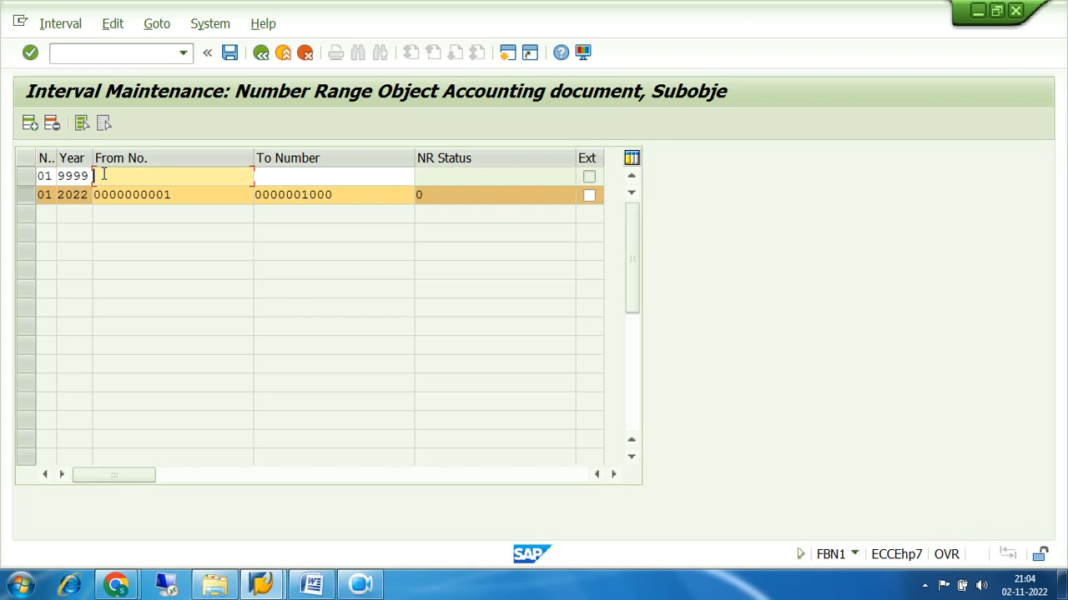
{"action": "type", "text": "1"}
{"action": "key", "text": "Tab"}
{"action": "type", "text": "9999999999"}
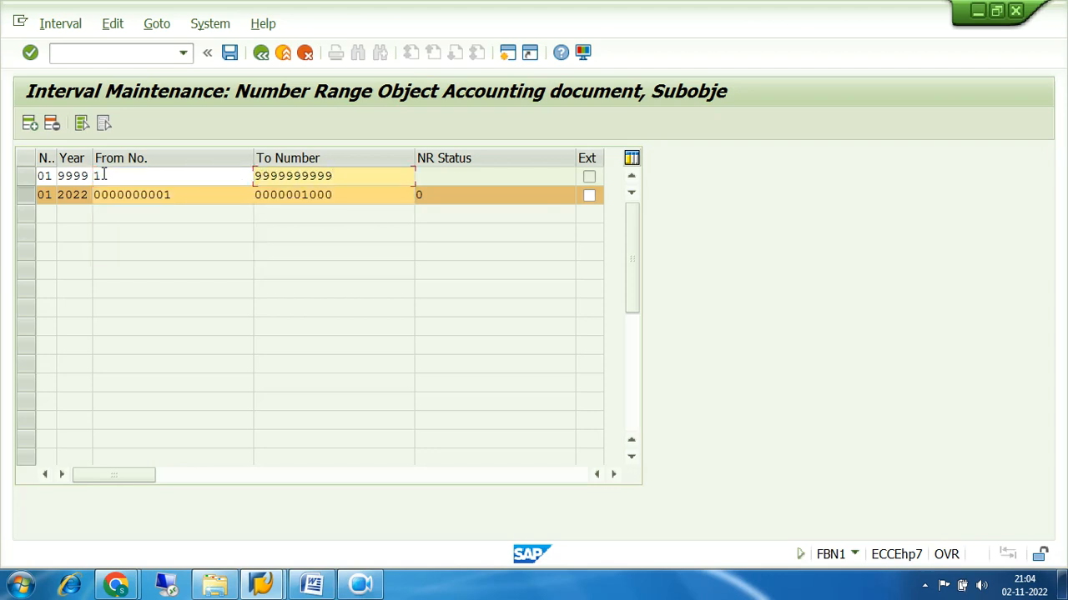
{"action": "key", "text": "BackSpace"}
{"action": "key", "text": "BackSpace"}
{"action": "key", "text": "BackSpace"}
{"action": "key", "text": "BackSpace"}
{"action": "key", "text": "BackSpace"}
{"action": "key", "text": "BackSpace"}
{"action": "key", "text": "BackSpace"}
{"action": "key", "text": "BackSpace"}
{"action": "key", "text": "BackSpace"}
{"action": "key", "text": "BackSpace"}
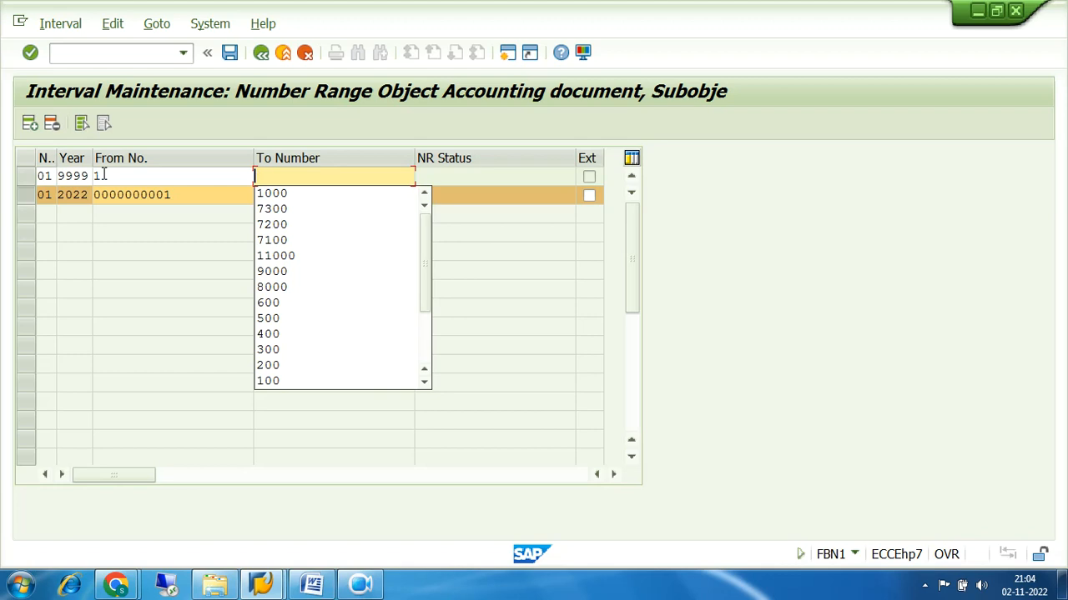
{"action": "type", "text": "1"}
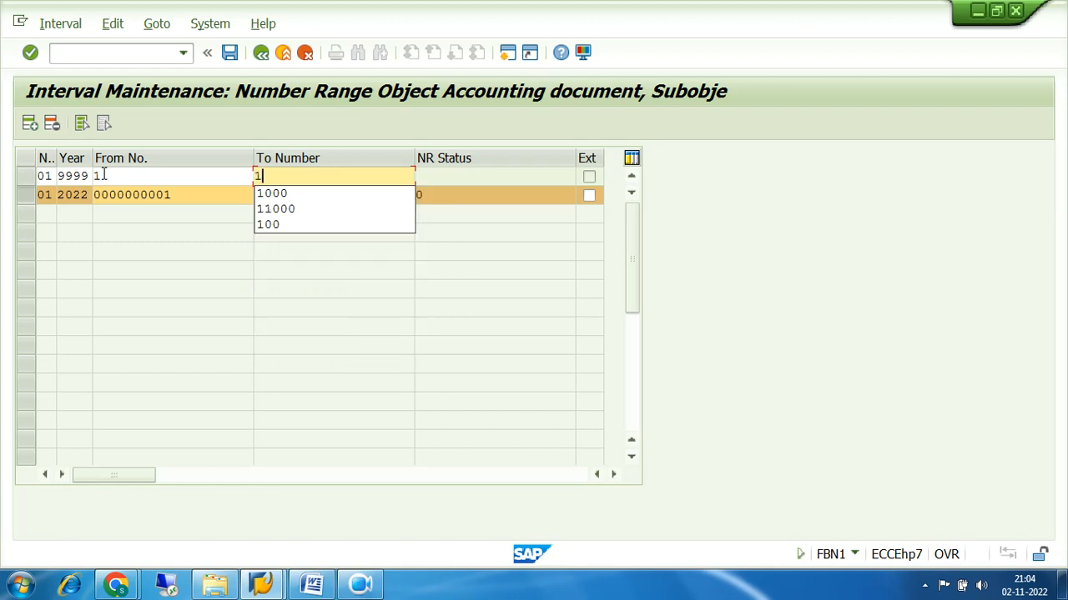
{"action": "type", "text": "119999999"}
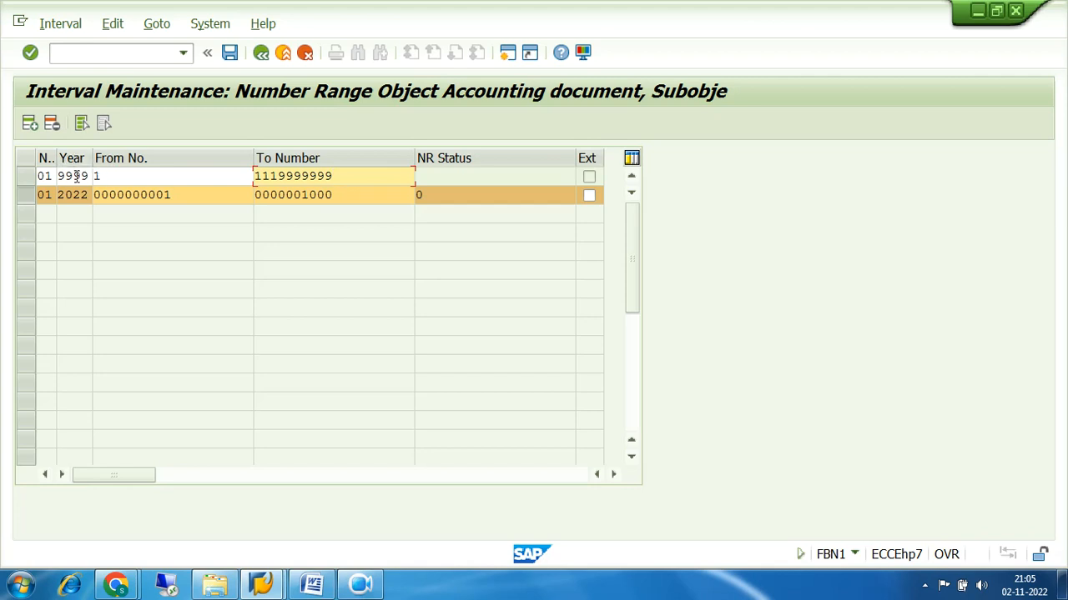
Reset the year to 2023, then erase the limits, year and range number, leaving the line empty
{"action": "left_click", "coordinate": [84, 176]}
{"action": "key", "text": "Right"}
{"action": "key", "text": "BackSpace"}
{"action": "key", "text": "BackSpace"}
{"action": "key", "text": "BackSpace"}
{"action": "key", "text": "BackSpace"}
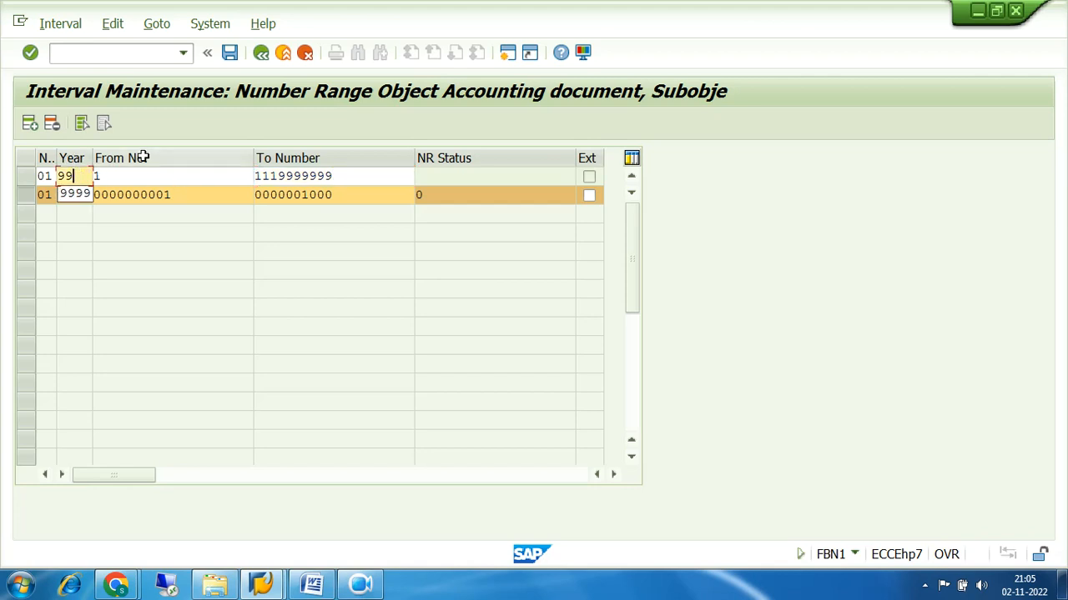
{"action": "type", "text": "2023"}
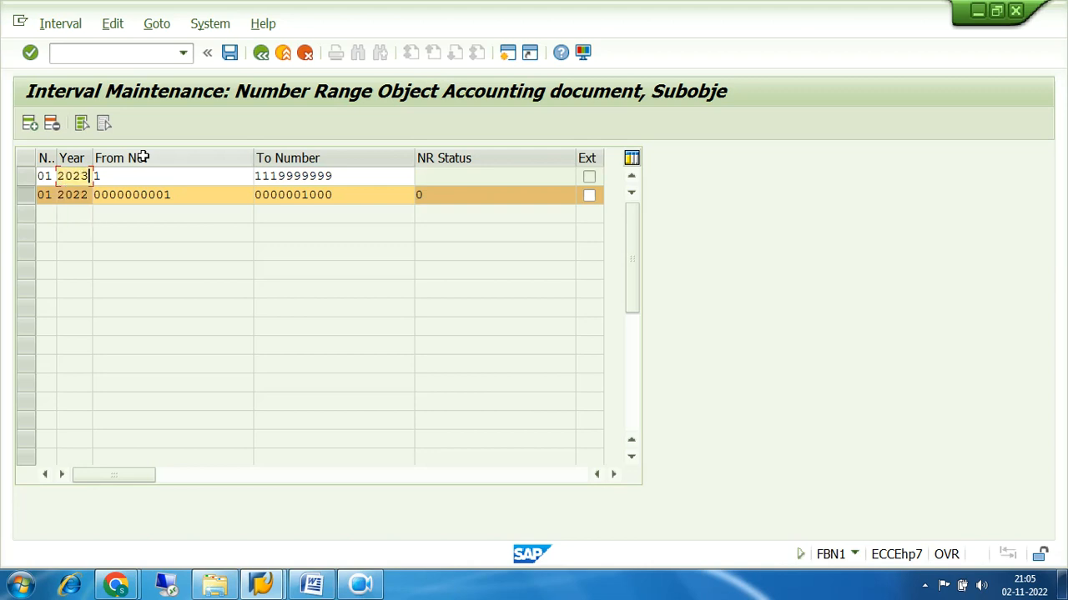
{"action": "left_click", "coordinate": [343, 178]}
{"action": "key", "text": "BackSpace"}
{"action": "key", "text": "BackSpace"}
{"action": "key", "text": "BackSpace"}
{"action": "key", "text": "BackSpace"}
{"action": "key", "text": "BackSpace"}
{"action": "key", "text": "BackSpace"}
{"action": "key", "text": "BackSpace"}
{"action": "key", "text": "BackSpace"}
{"action": "key", "text": "BackSpace"}
{"action": "key", "text": "BackSpace"}
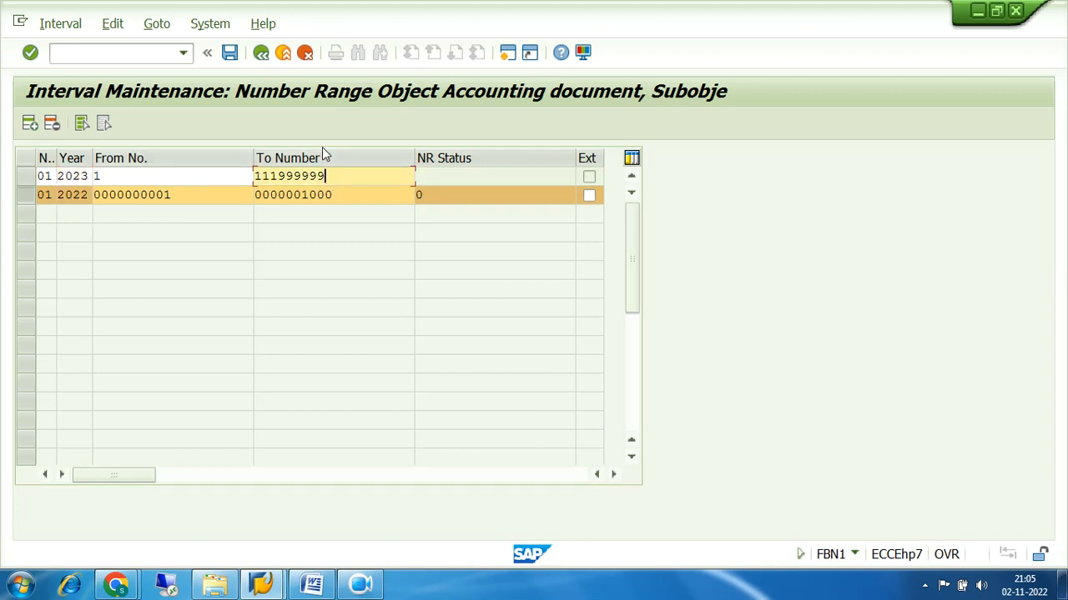
{"action": "left_click", "coordinate": [137, 174]}
{"action": "key", "text": "BackSpace"}
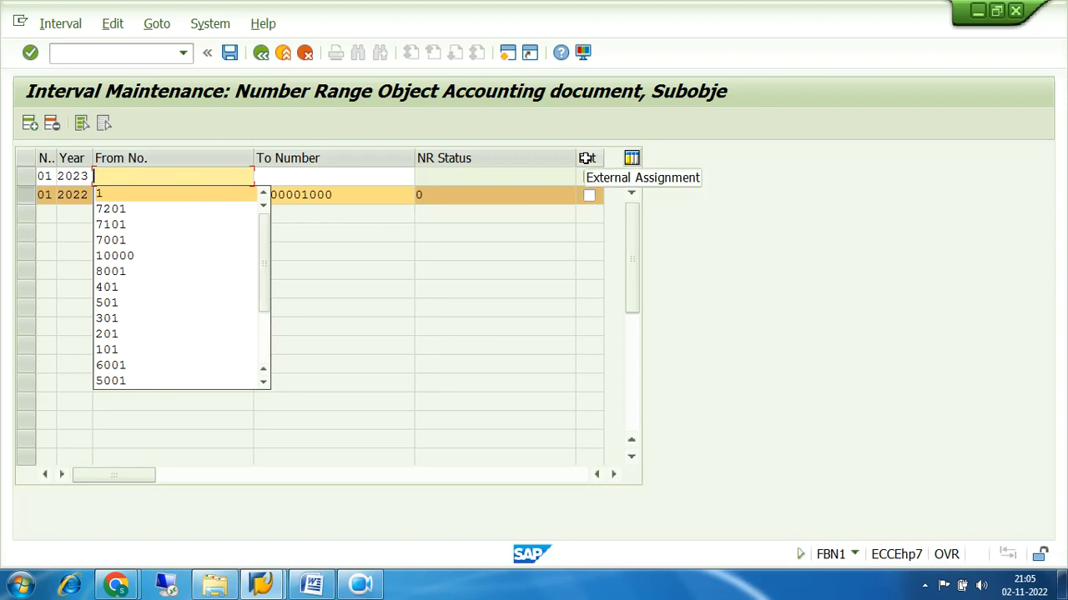
{"action": "left_click", "coordinate": [88, 178]}
{"action": "key", "text": "BackSpace"}
{"action": "key", "text": "BackSpace"}
{"action": "key", "text": "BackSpace"}
{"action": "key", "text": "BackSpace"}
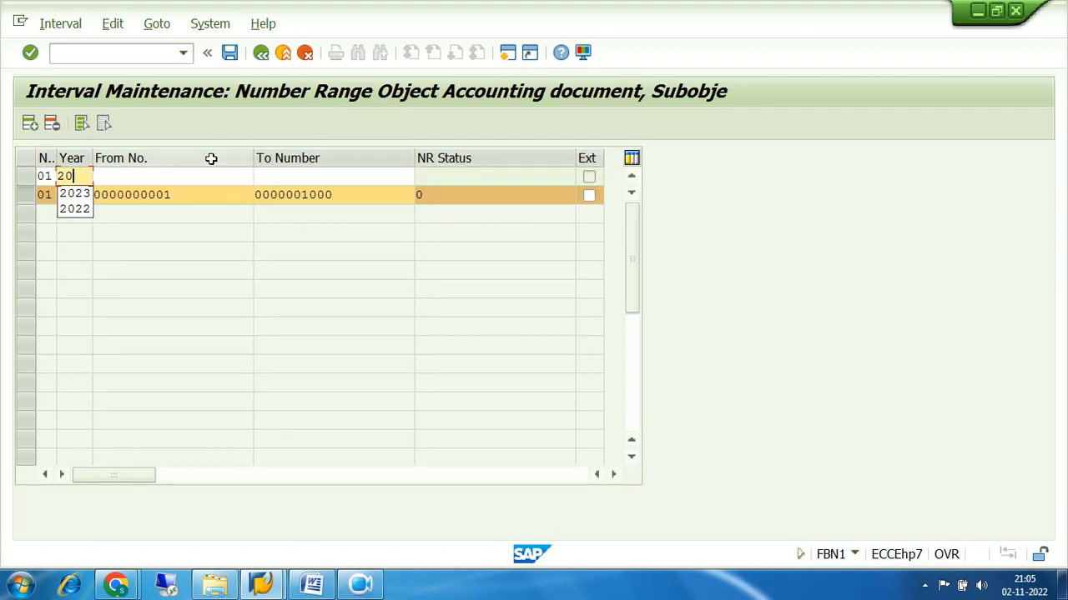
{"action": "left_click", "coordinate": [54, 178]}
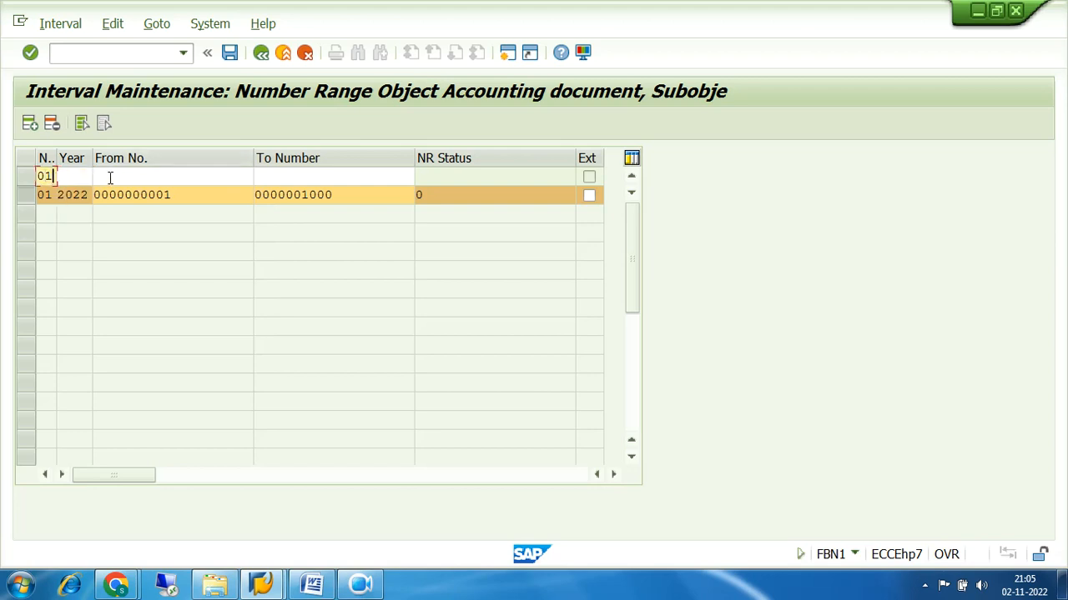
{"action": "key", "text": "BackSpace"}
{"action": "key", "text": "BackSpace"}
{"action": "key", "text": "Escape"}
{"action": "left_click", "coordinate": [351, 194]}
{"action": "left_click_drag", "start_coordinate": [350, 193], "coordinate": [271, 196]}
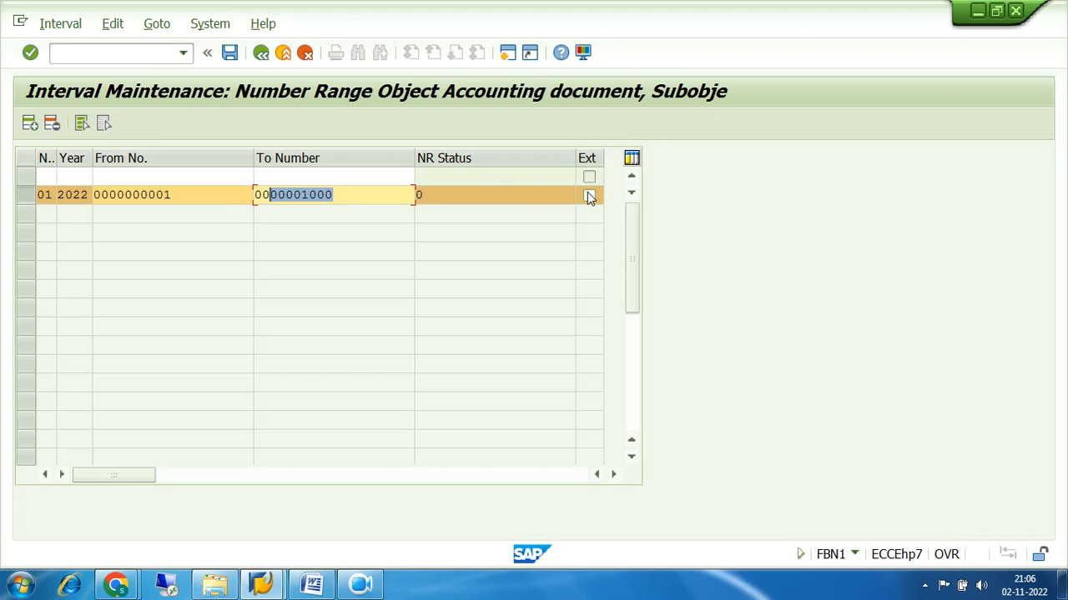
{"action": "left_click", "coordinate": [442, 194]}
{"action": "left_click", "coordinate": [419, 195]}
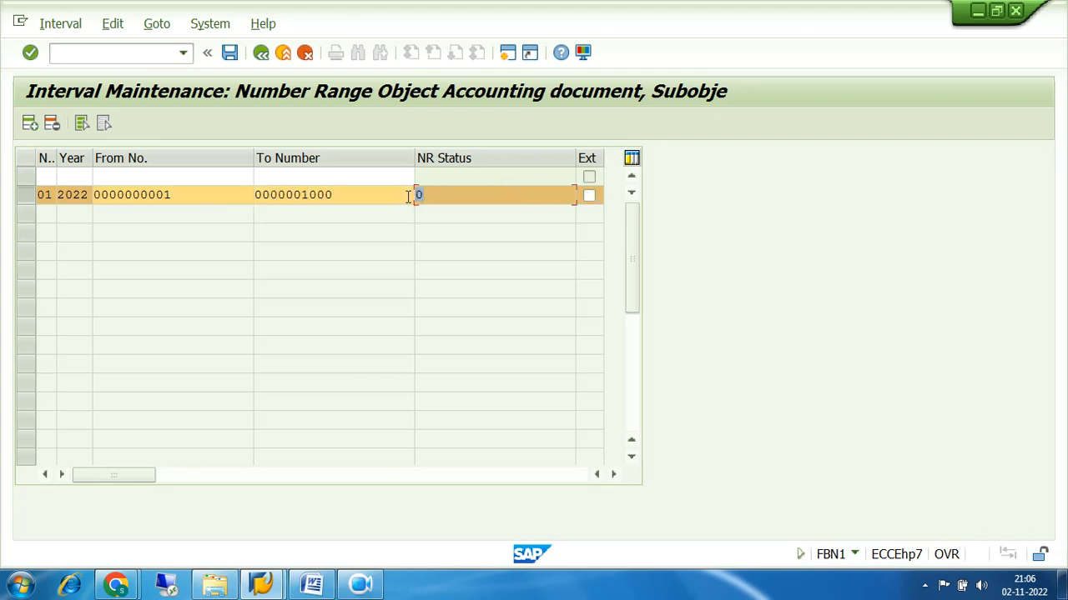
{"action": "left_click_drag", "start_coordinate": [433, 197], "coordinate": [415, 196]}
{"action": "left_click", "coordinate": [83, 196]}
{"action": "left_click_drag", "start_coordinate": [83, 197], "coordinate": [47, 213]}
{"action": "left_click", "coordinate": [19, 199]}
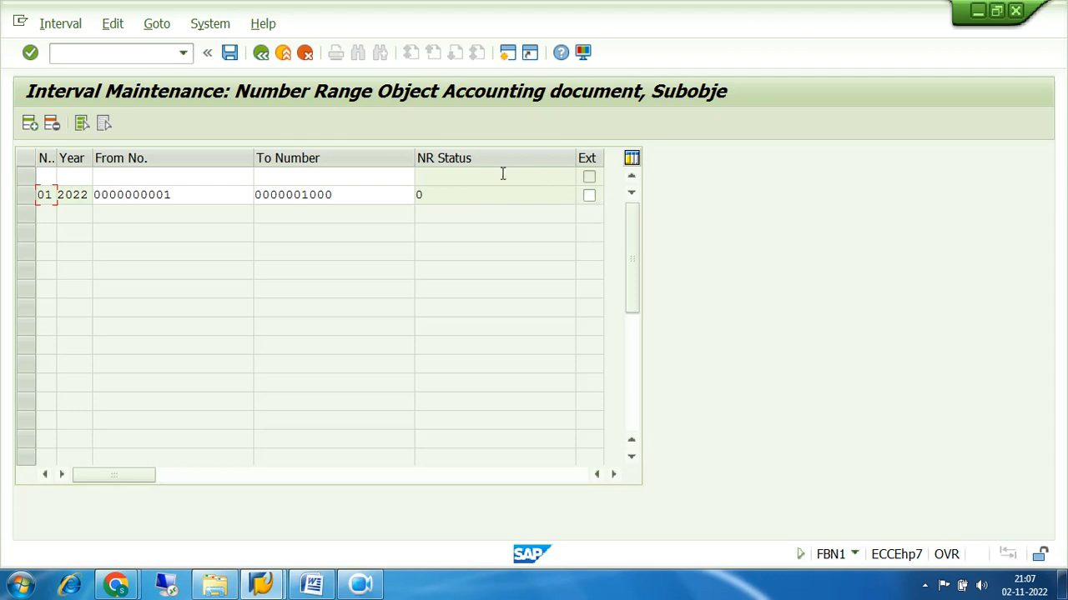
Save the intervals, decline the connection error, and reconnect to the ECC FUNCTIONAL system
{"action": "left_click", "coordinate": [230, 52]}
{"action": "left_click", "coordinate": [661, 369]}
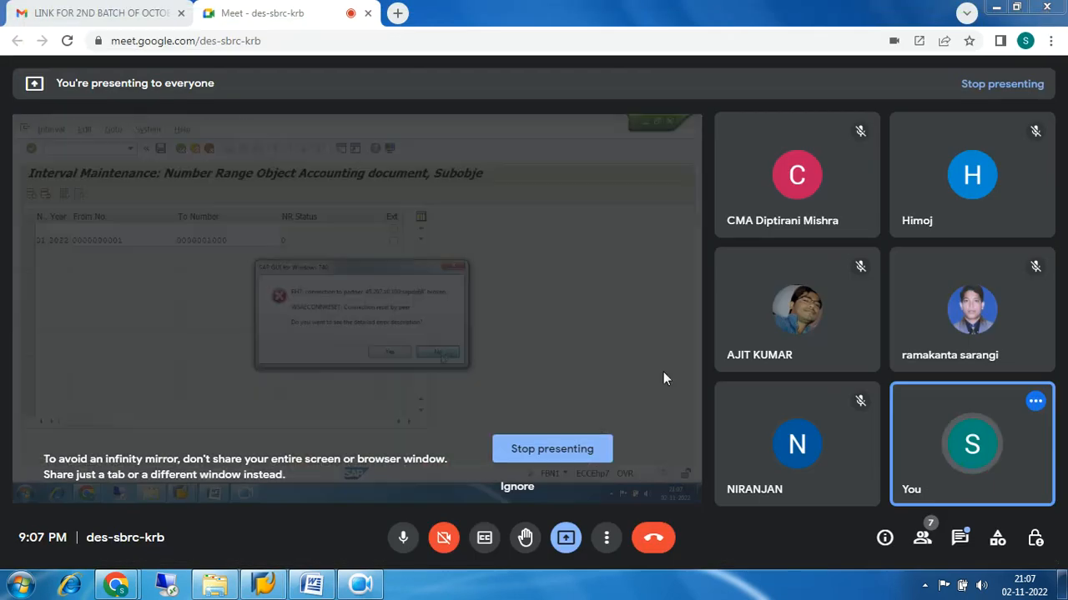
{"action": "left_click", "coordinate": [275, 587]}
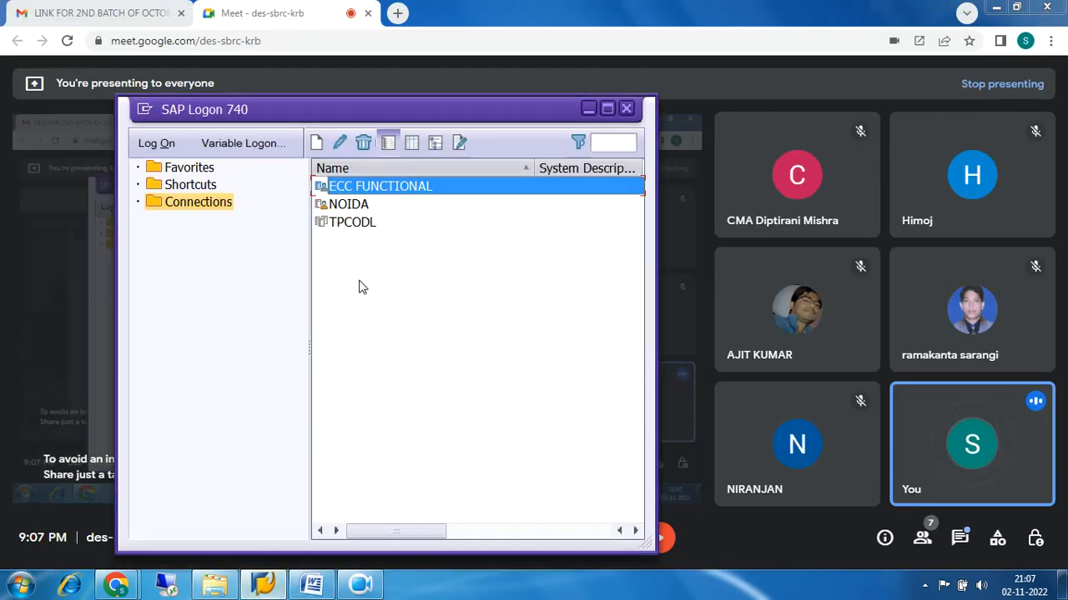
{"action": "double_click", "coordinate": [342, 186]}
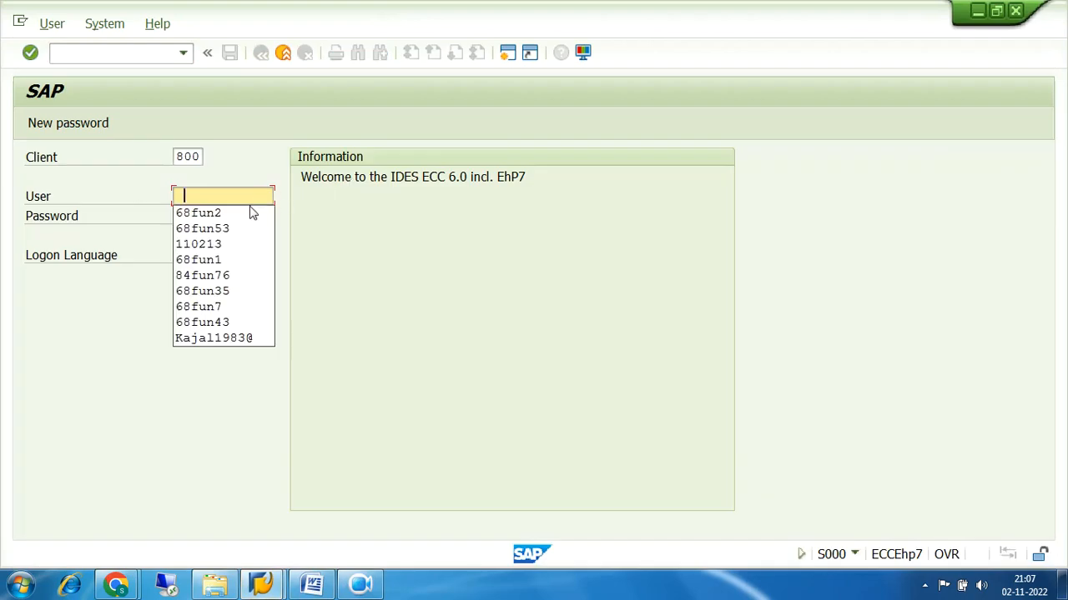
Log in with the earlier user and password, continue this logon, and enter OBA7
{"action": "left_click", "coordinate": [248, 215]}
{"action": "left_click", "coordinate": [245, 214]}
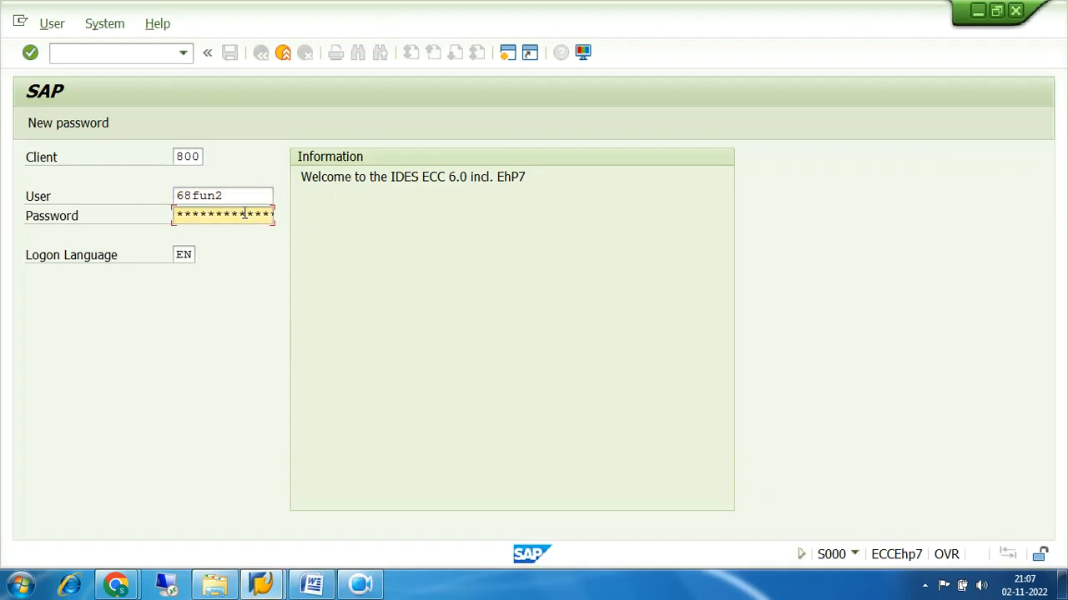
{"action": "type", "text": "**********"}
{"action": "key", "text": "Return"}
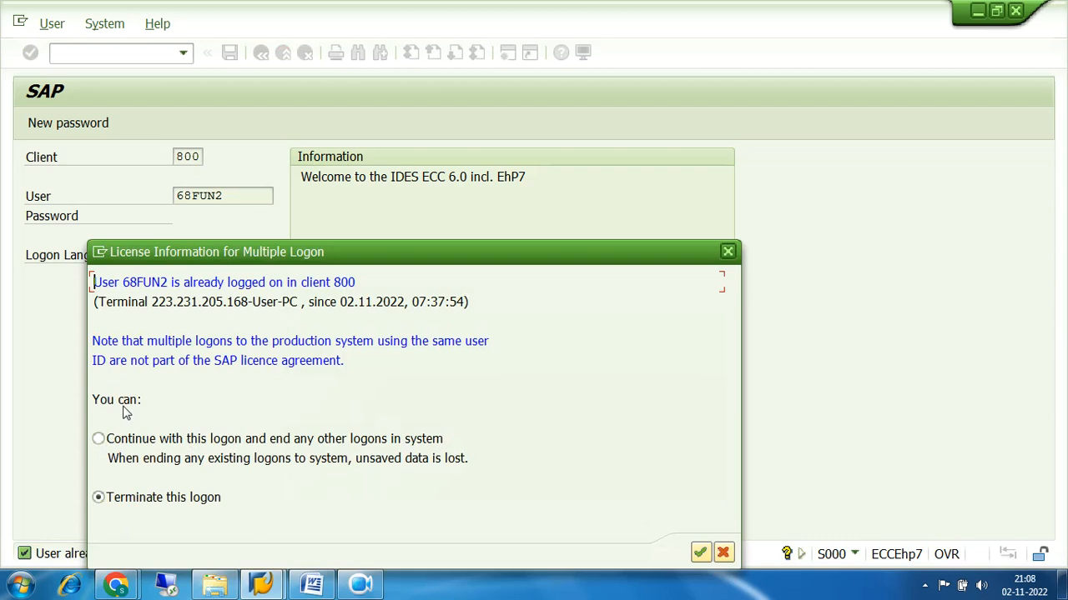
{"action": "left_click", "coordinate": [100, 442]}
{"action": "left_click", "coordinate": [698, 553]}
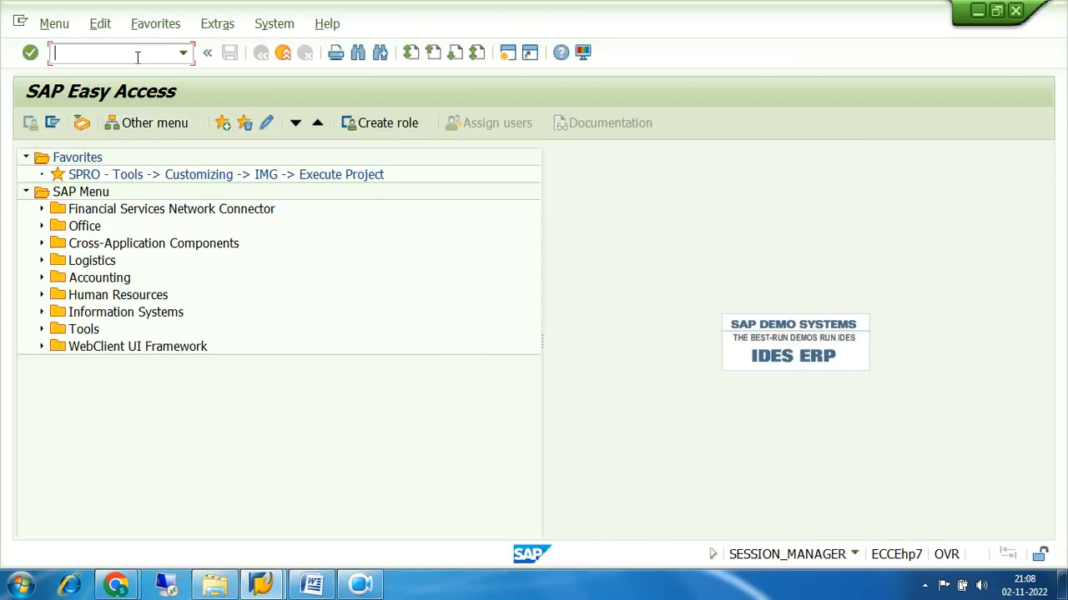
{"action": "type", "text": "oba7"}
Run OBA7 to list the 60 document types, starting with AA Asset posting
{"action": "key", "text": "Return"}
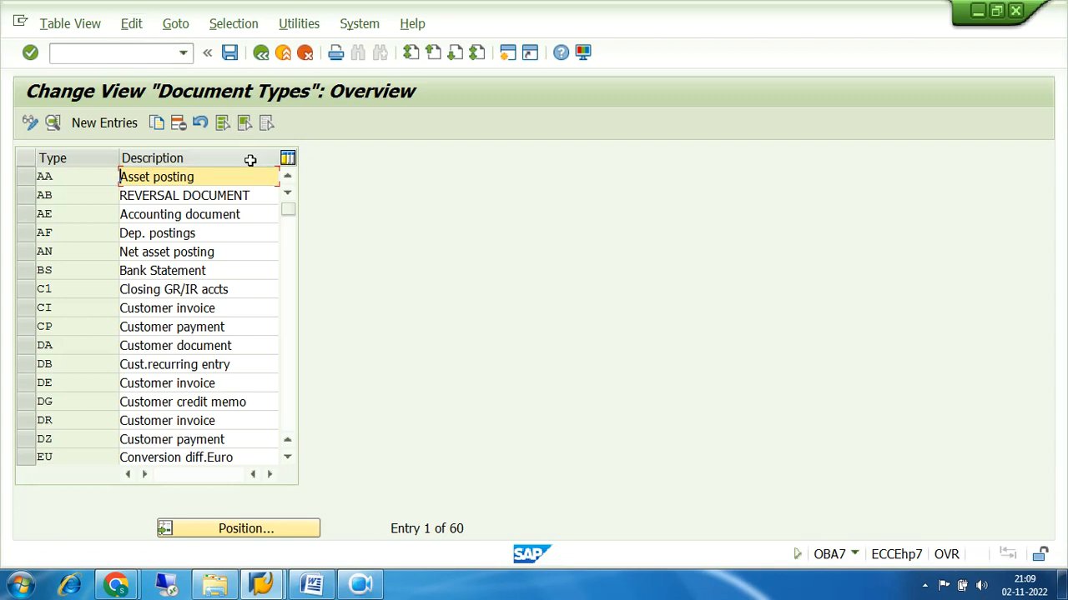
Jump to document type SA, note its number range 01, and open the number range information
{"action": "left_click", "coordinate": [239, 532]}
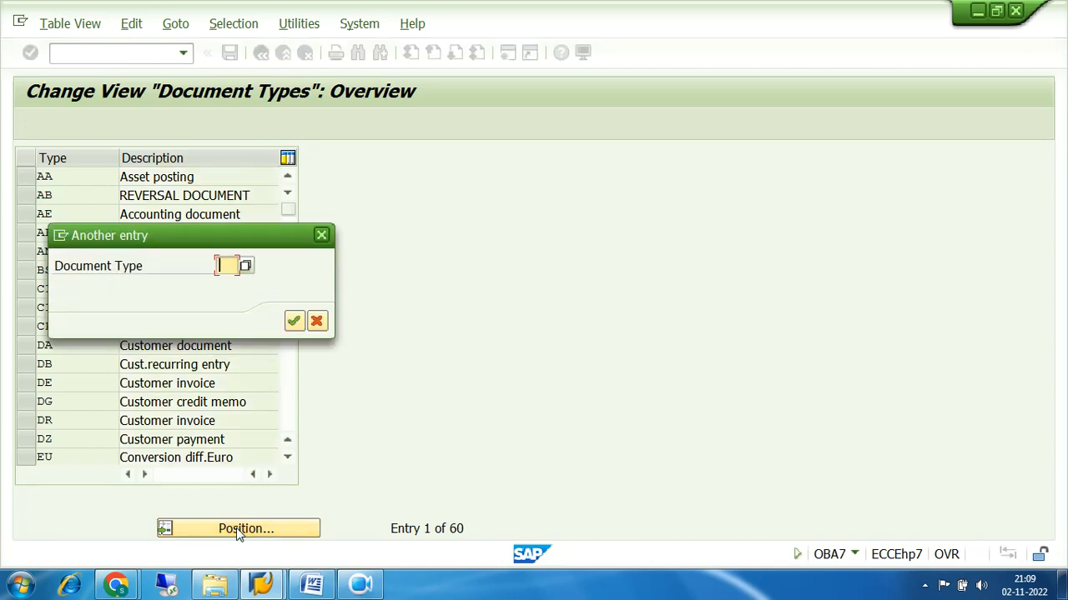
{"action": "type", "text": "SA"}
{"action": "key", "text": "Return"}
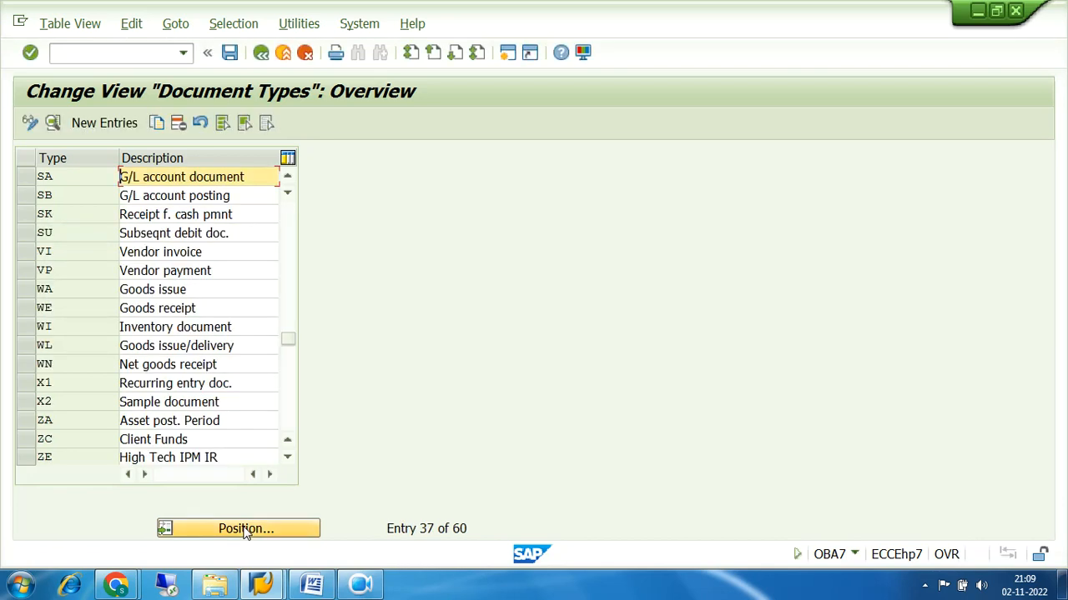
{"action": "double_click", "coordinate": [84, 176]}
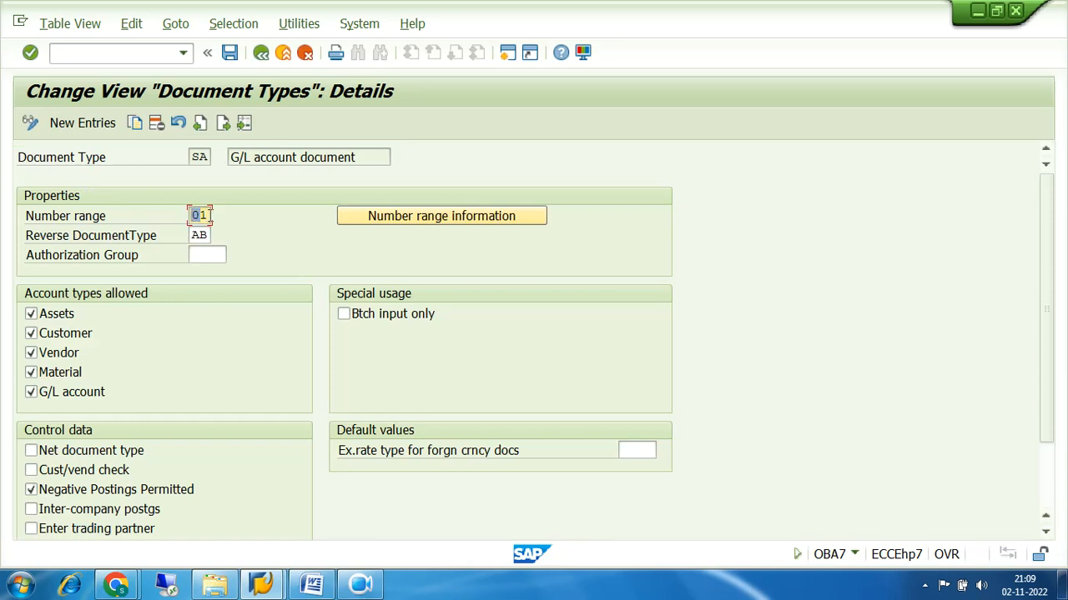
{"action": "left_click_drag", "start_coordinate": [210, 216], "coordinate": [193, 217]}
{"action": "left_click", "coordinate": [409, 215]}
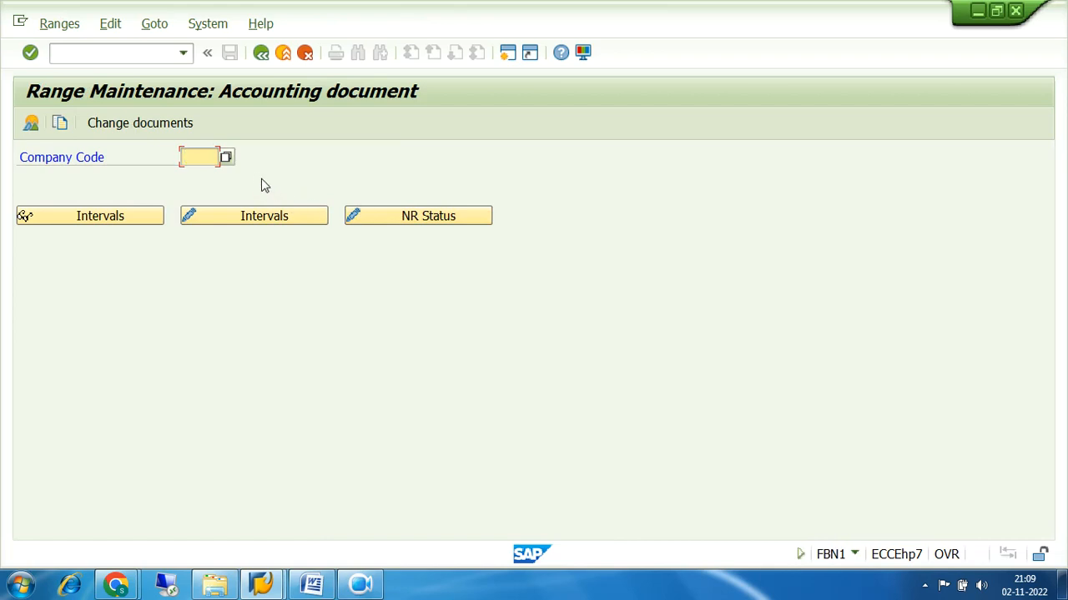
{"action": "key", "text": "BackSpace"}
{"action": "left_click", "coordinate": [231, 177]}
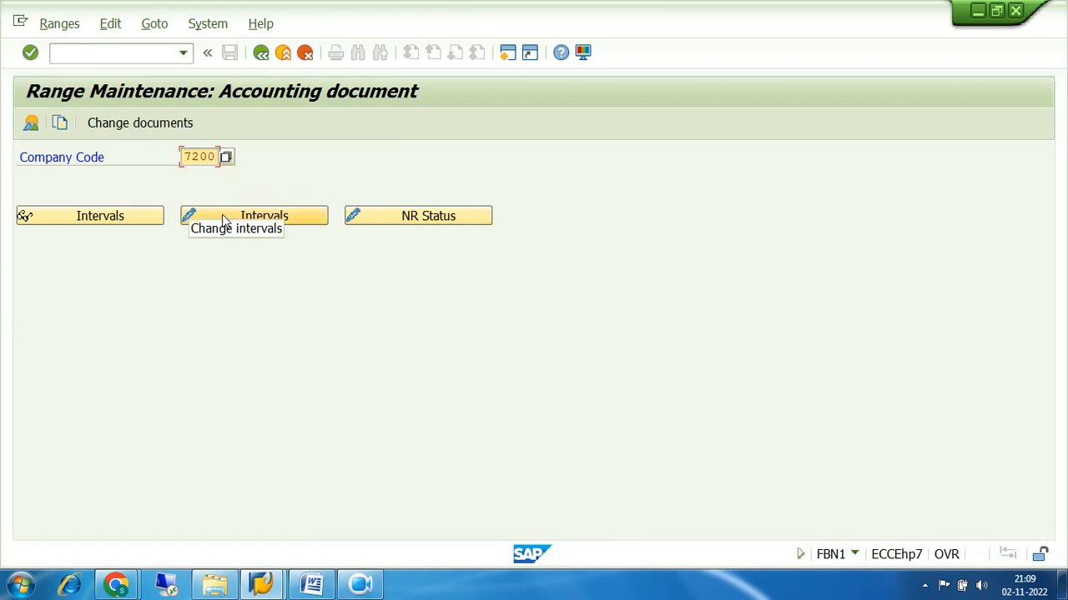
{"action": "left_click", "coordinate": [100, 216]}
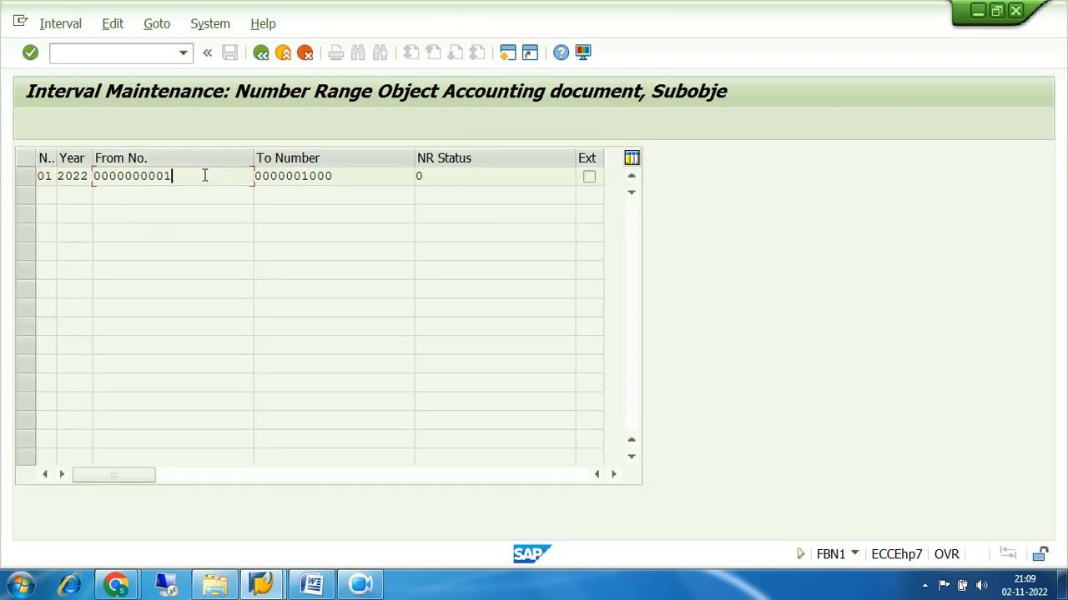
{"action": "left_click_drag", "start_coordinate": [209, 176], "coordinate": [93, 185]}
{"action": "left_click_drag", "start_coordinate": [334, 176], "coordinate": [261, 179]}
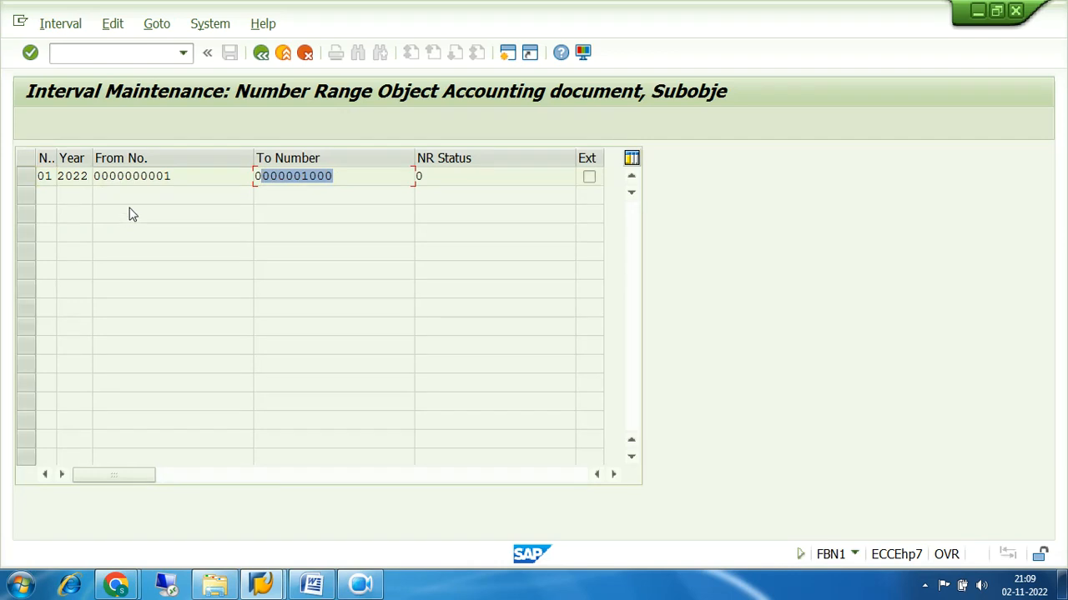
{"action": "left_click", "coordinate": [261, 52]}
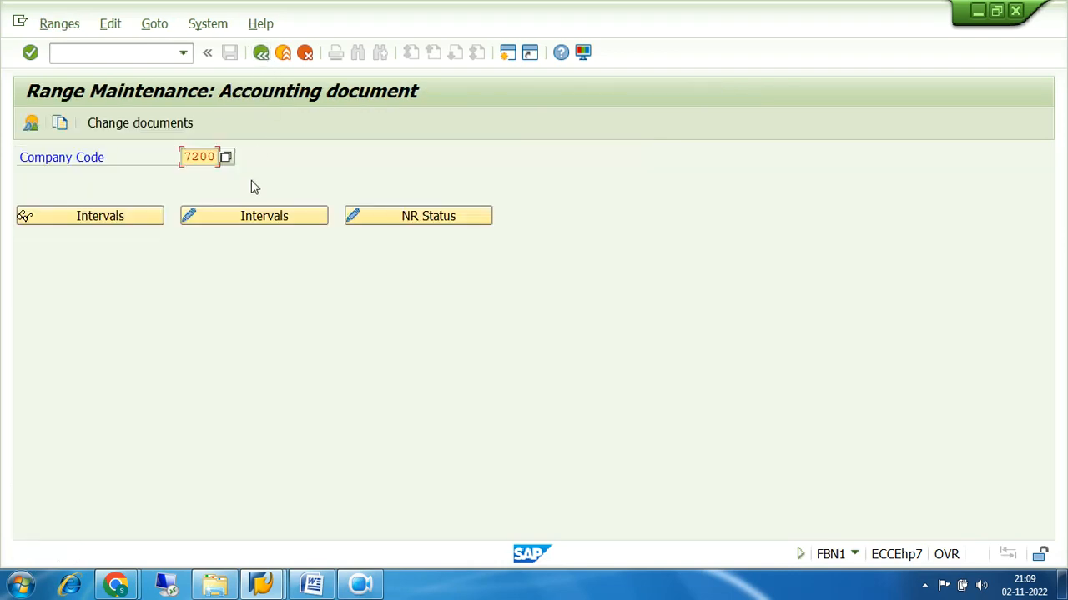
{"action": "left_click", "coordinate": [250, 218]}
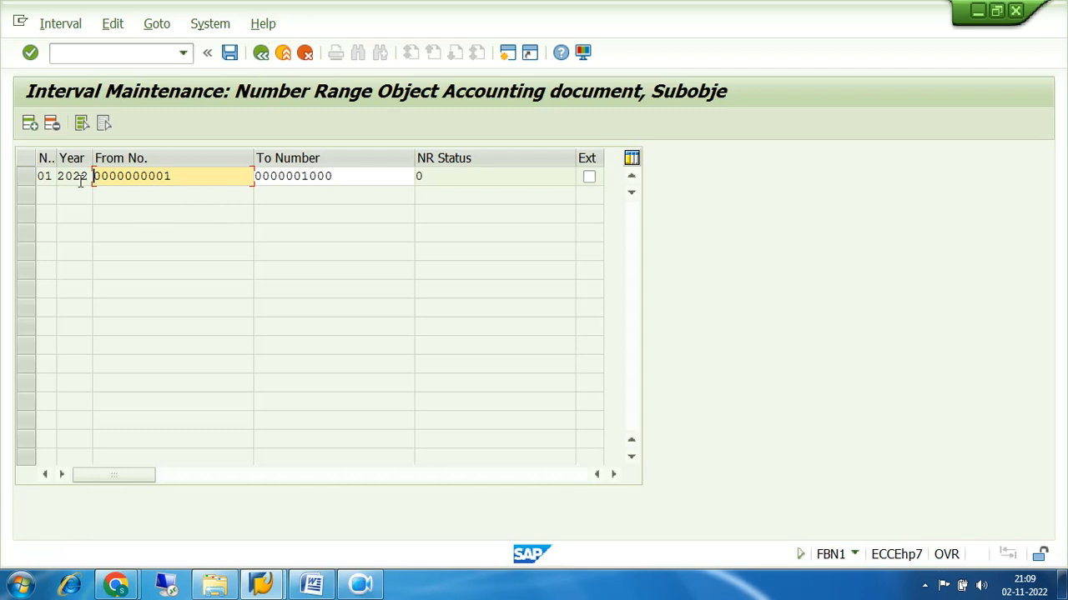
{"action": "left_click", "coordinate": [260, 52]}
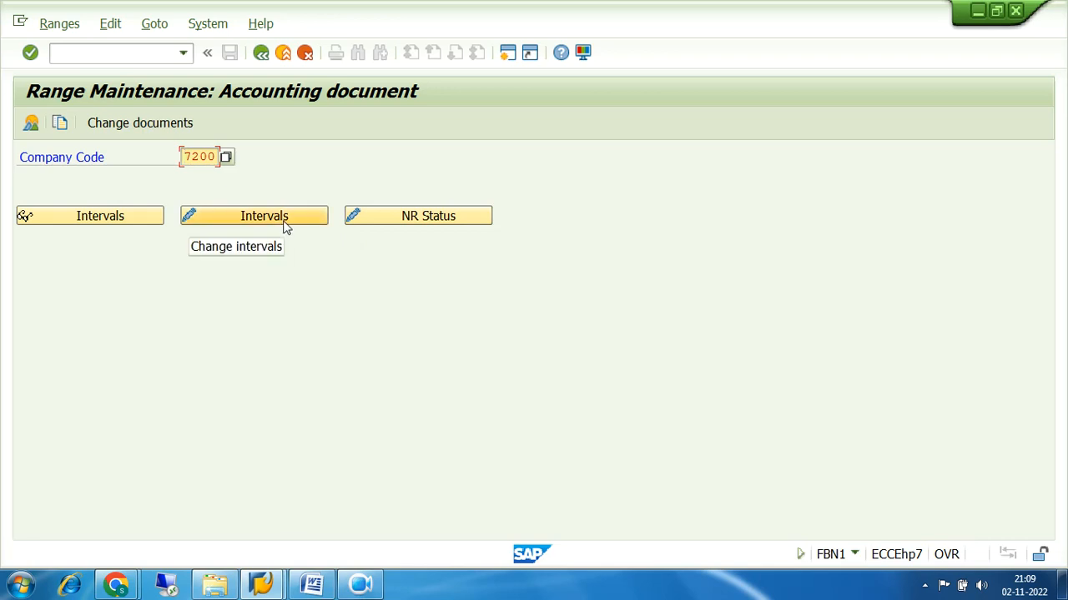
{"action": "left_click", "coordinate": [261, 53]}
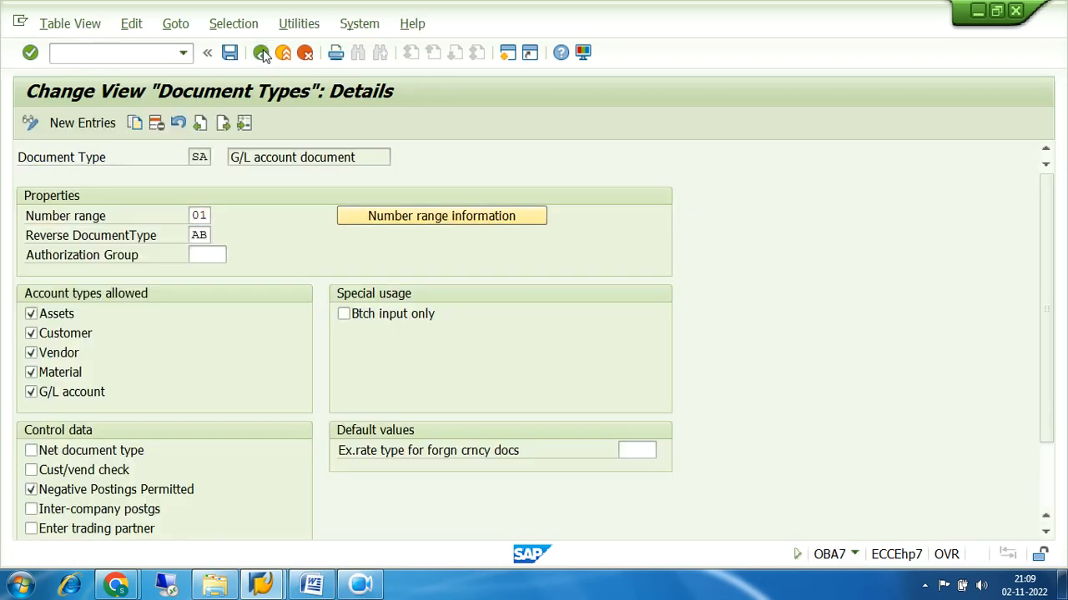
Return to SAP Easy Access and expand Accounting > Financial Accounting > General Ledger > Document Entry
{"action": "left_click", "coordinate": [261, 52]}
{"action": "left_click", "coordinate": [261, 53]}
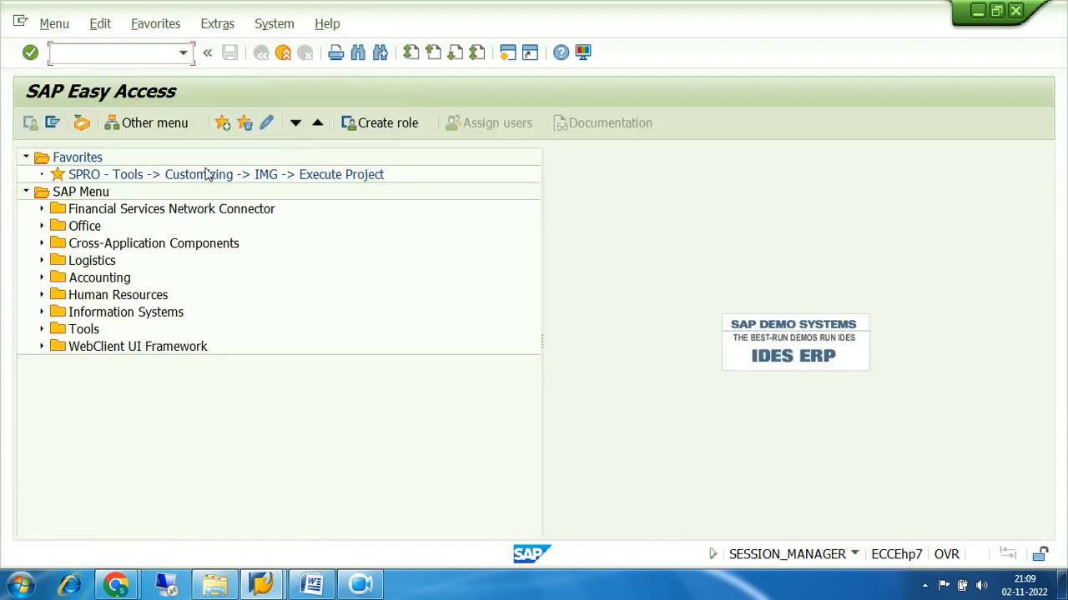
{"action": "left_click", "coordinate": [42, 279]}
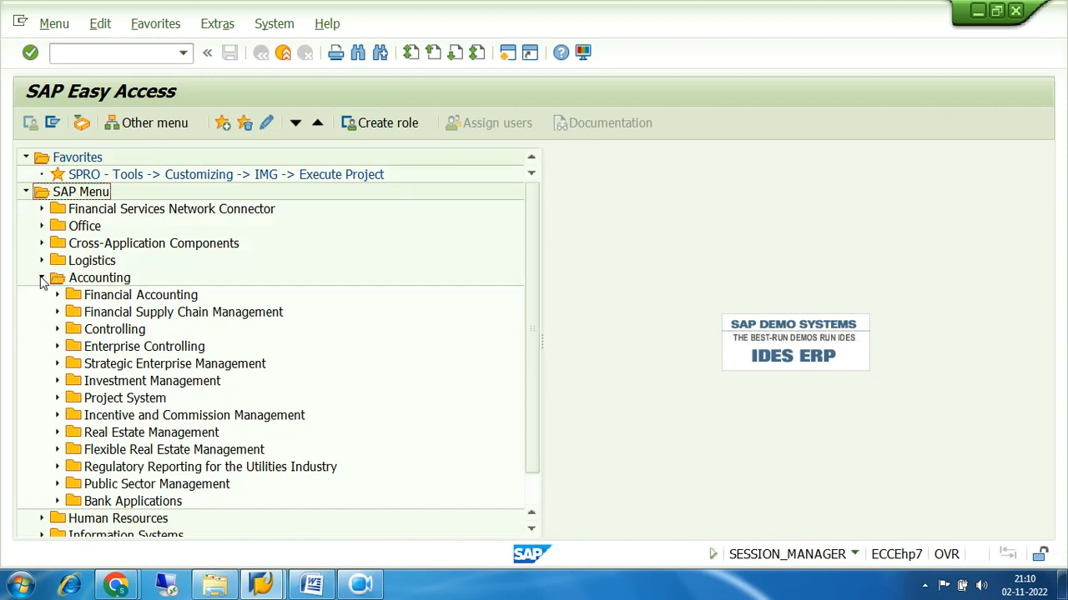
{"action": "left_click", "coordinate": [57, 296]}
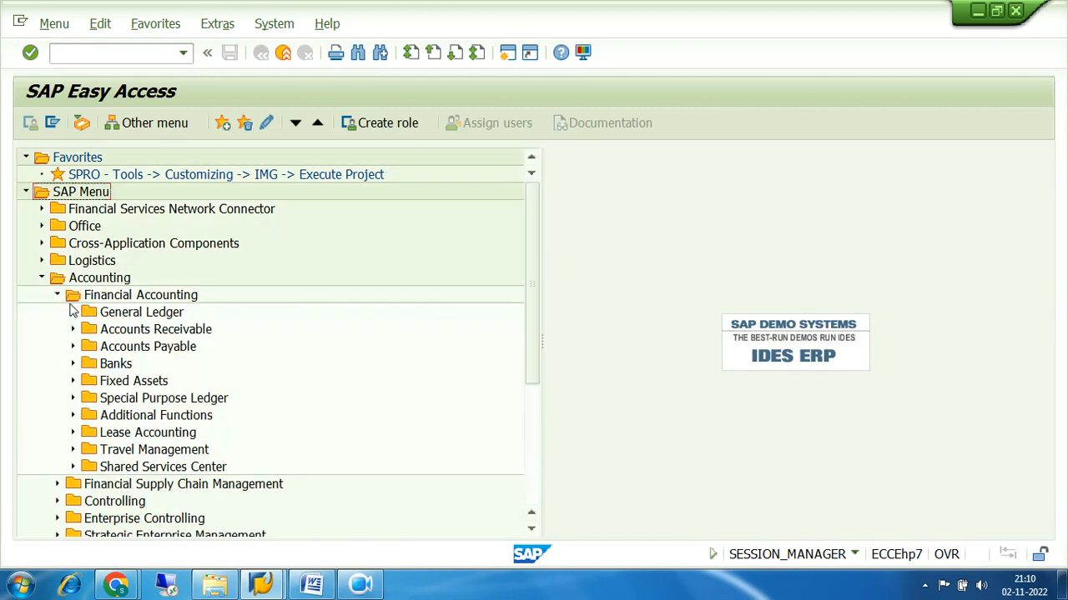
{"action": "left_click", "coordinate": [73, 312]}
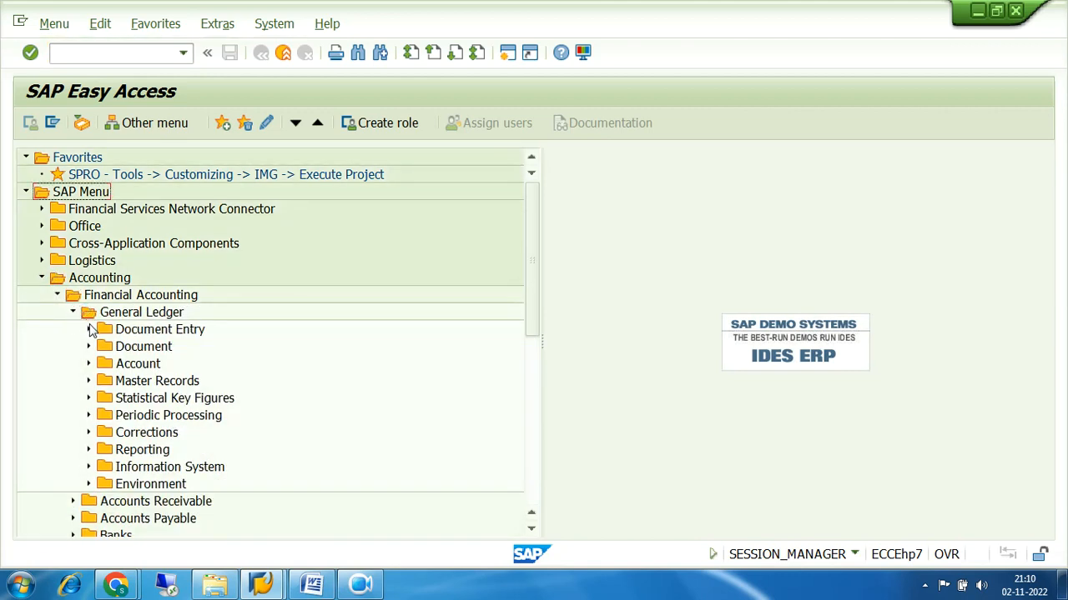
{"action": "left_click", "coordinate": [89, 329]}
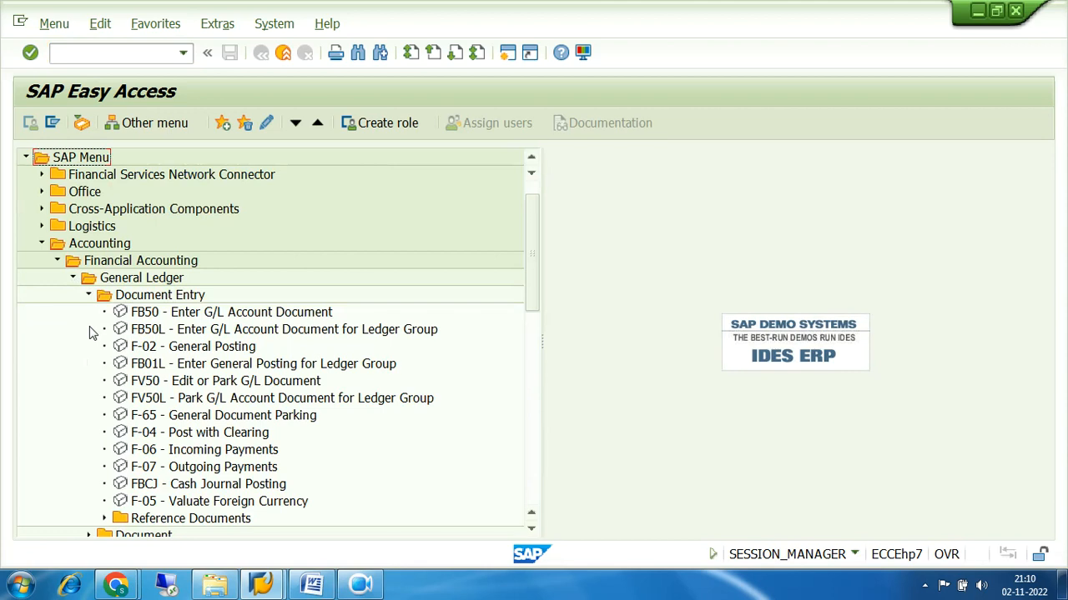
Launch FB50 Enter G/L Account Document from the Document Entry list
{"action": "left_click", "coordinate": [167, 314]}
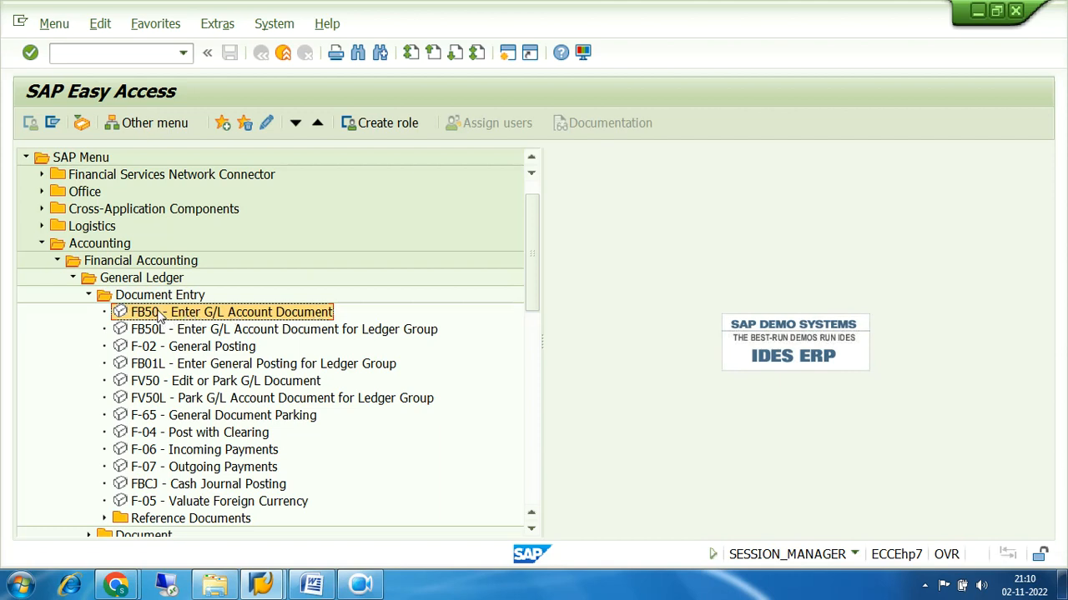
{"action": "left_click", "coordinate": [167, 332]}
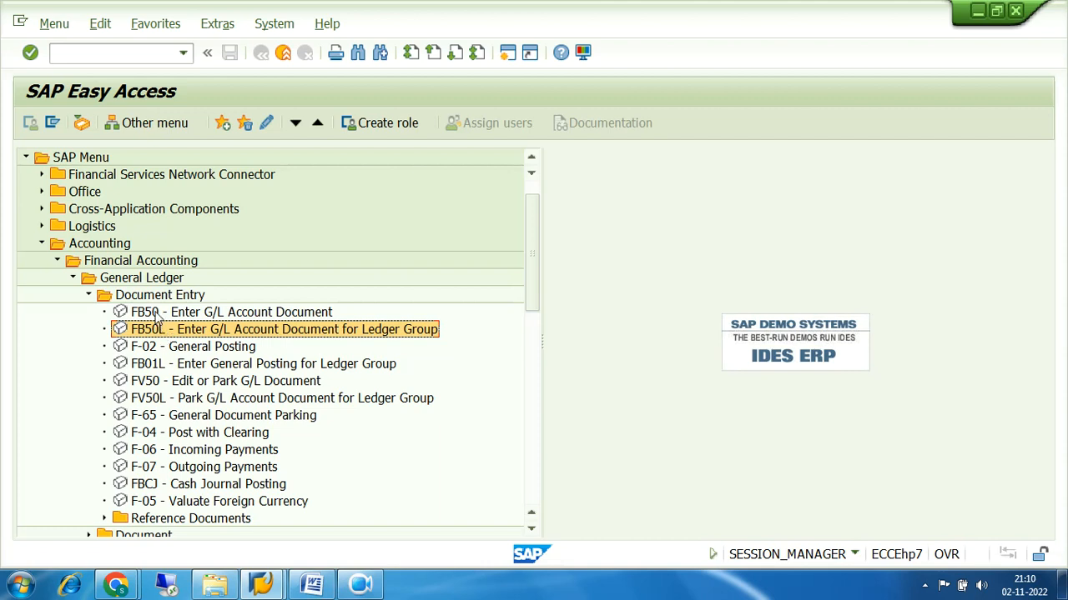
{"action": "left_click", "coordinate": [160, 313]}
{"action": "left_click", "coordinate": [157, 332]}
{"action": "left_click", "coordinate": [158, 316]}
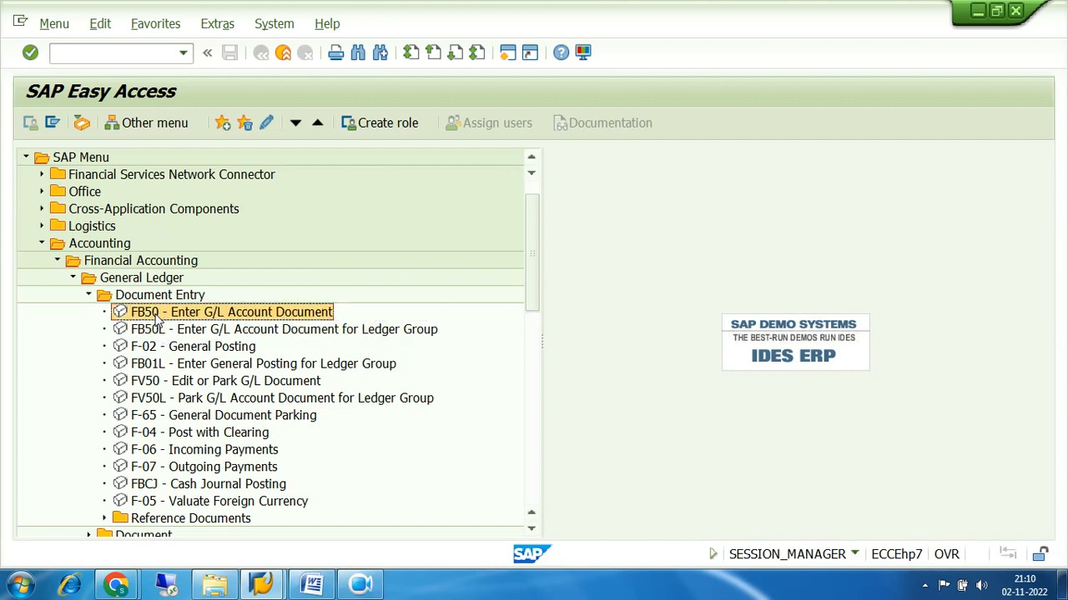
{"action": "double_click", "coordinate": [158, 317]}
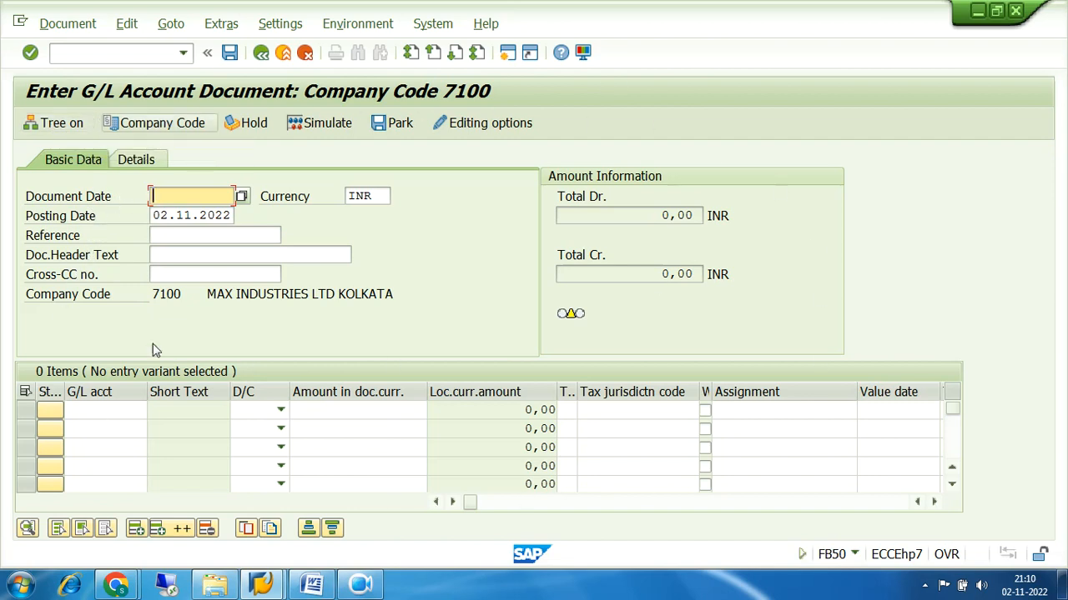
Change the document entry's company code from 7100 to 7200
{"action": "left_click", "coordinate": [153, 294]}
{"action": "left_click_drag", "start_coordinate": [153, 293], "coordinate": [193, 297]}
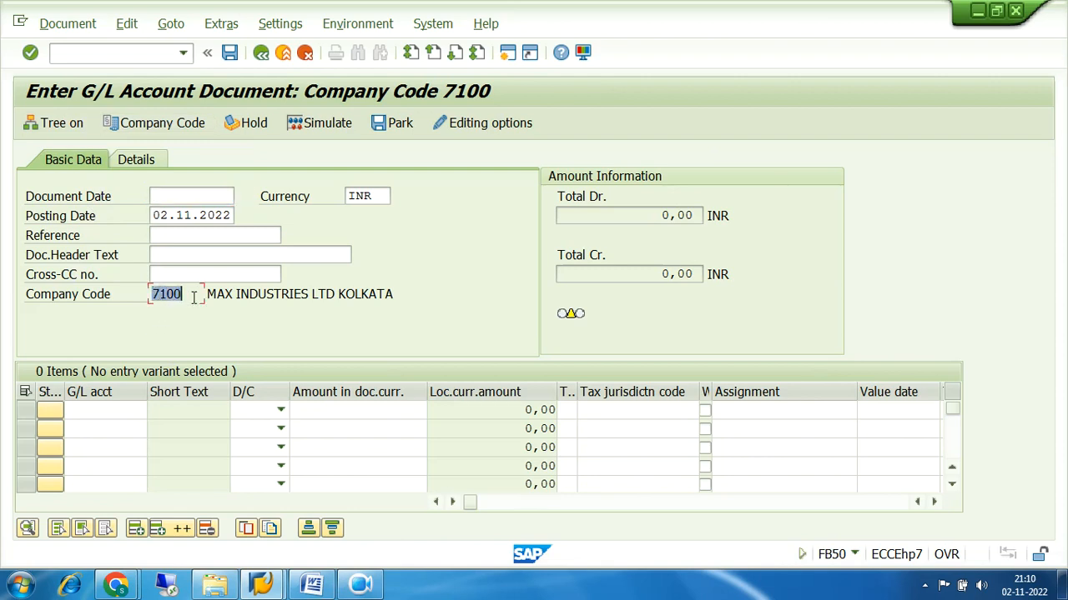
{"action": "left_click_drag", "start_coordinate": [194, 298], "coordinate": [136, 305]}
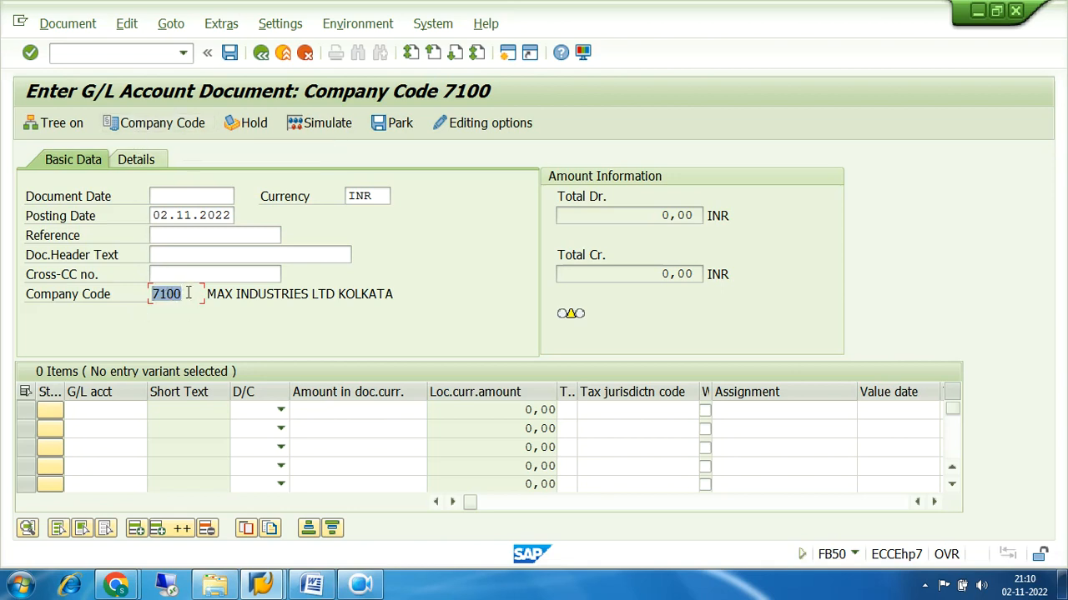
{"action": "left_click", "coordinate": [150, 126]}
{"action": "type", "text": "710"}
{"action": "key", "text": "BackSpace"}
{"action": "key", "text": "BackSpace"}
{"action": "key", "text": "BackSpace"}
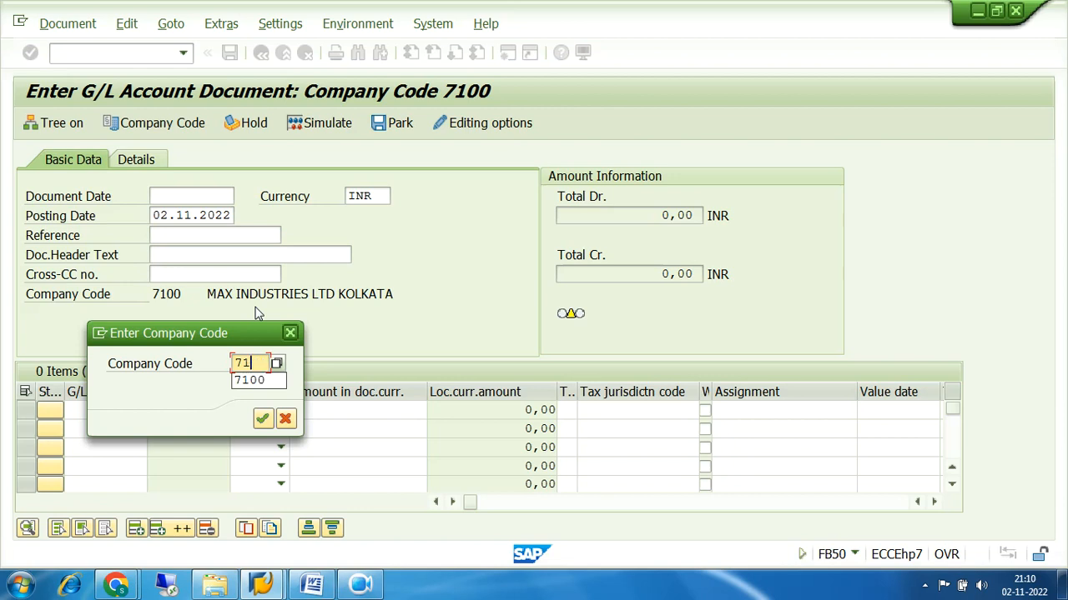
{"action": "type", "text": "200"}
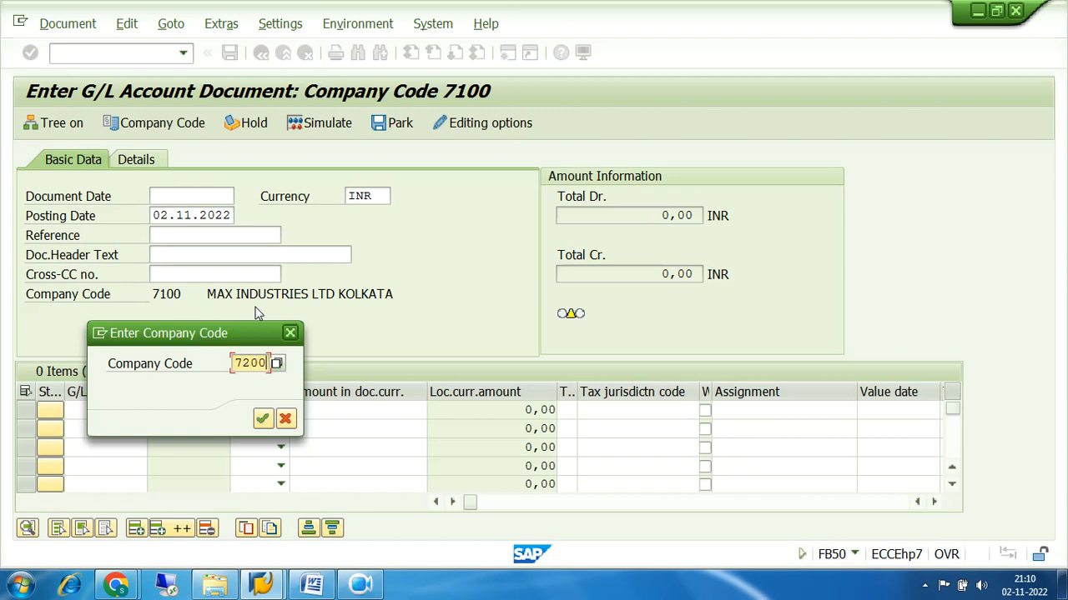
{"action": "key", "text": "Return"}
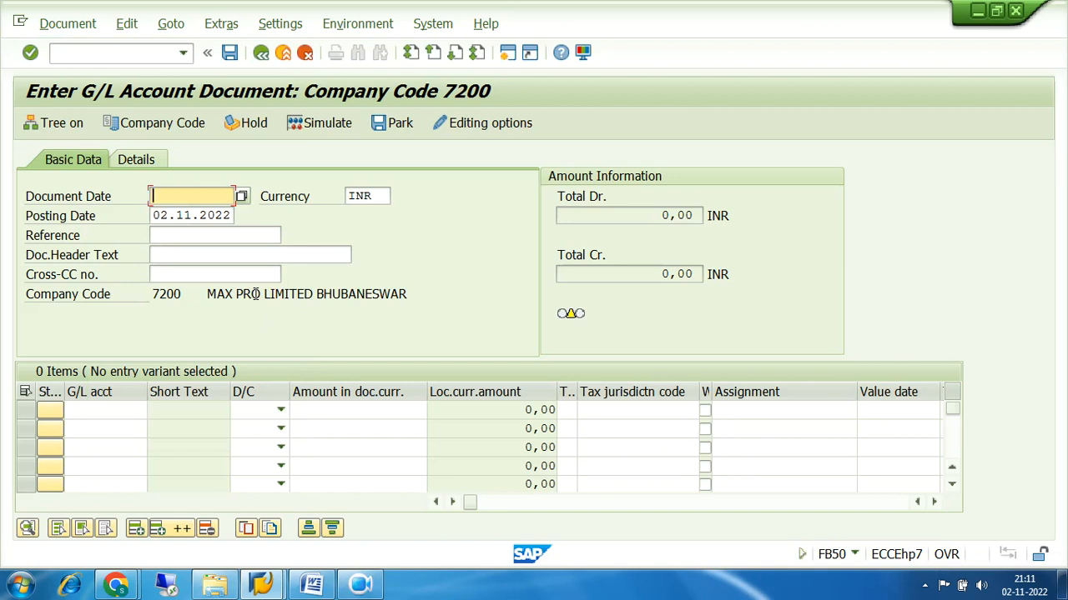
{"action": "left_click_drag", "start_coordinate": [180, 294], "coordinate": [150, 298]}
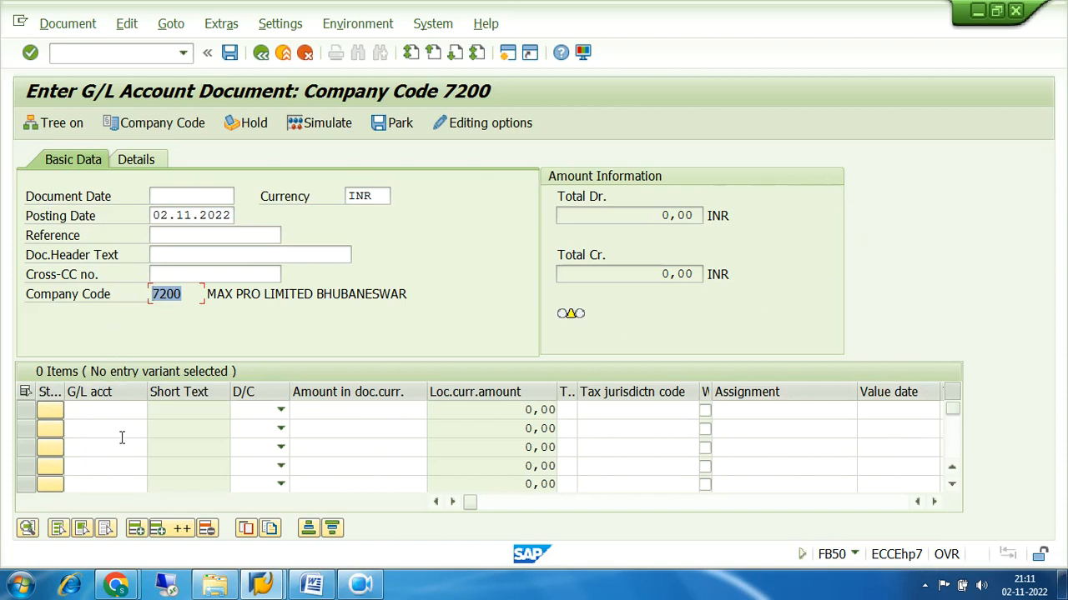
{"action": "left_click", "coordinate": [100, 410]}
{"action": "left_click", "coordinate": [100, 426]}
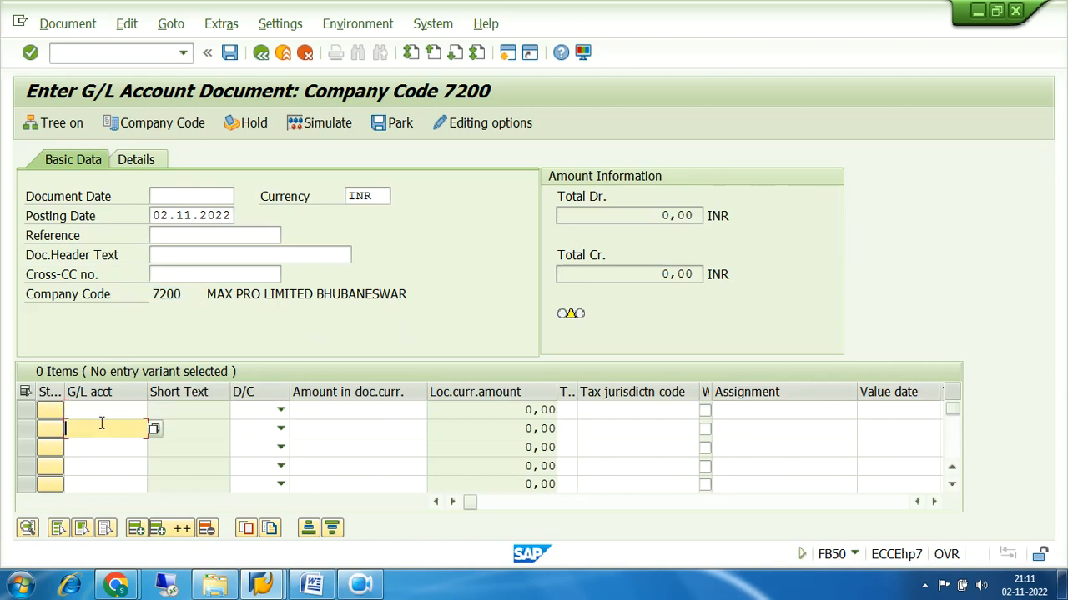
{"action": "left_click", "coordinate": [100, 446]}
{"action": "left_click", "coordinate": [101, 465]}
{"action": "left_click", "coordinate": [102, 483]}
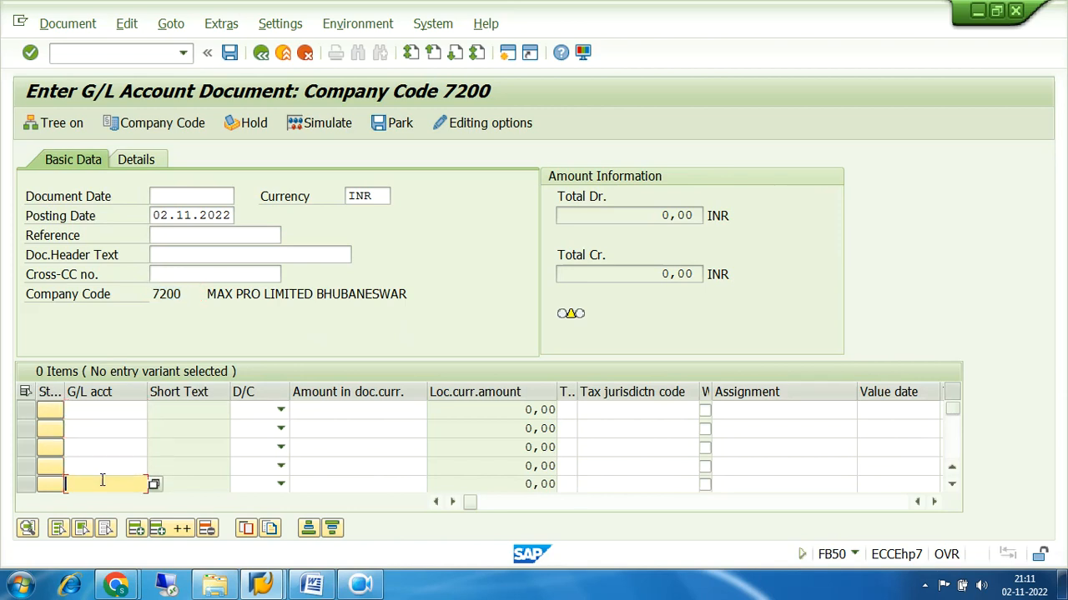
{"action": "left_click", "coordinate": [107, 409]}
{"action": "left_click", "coordinate": [108, 429]}
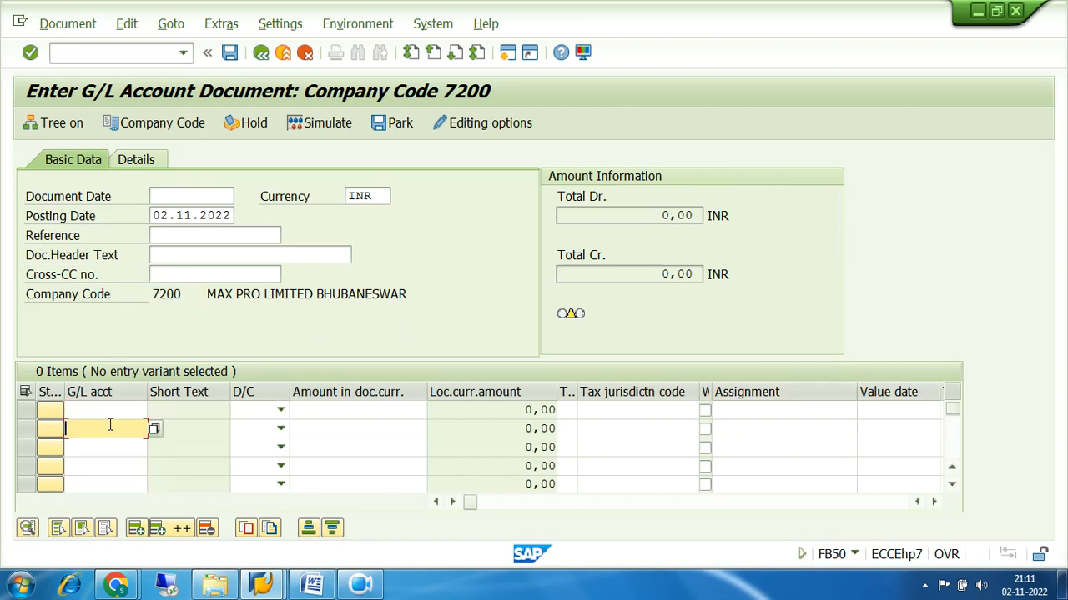
{"action": "left_click", "coordinate": [25, 412]}
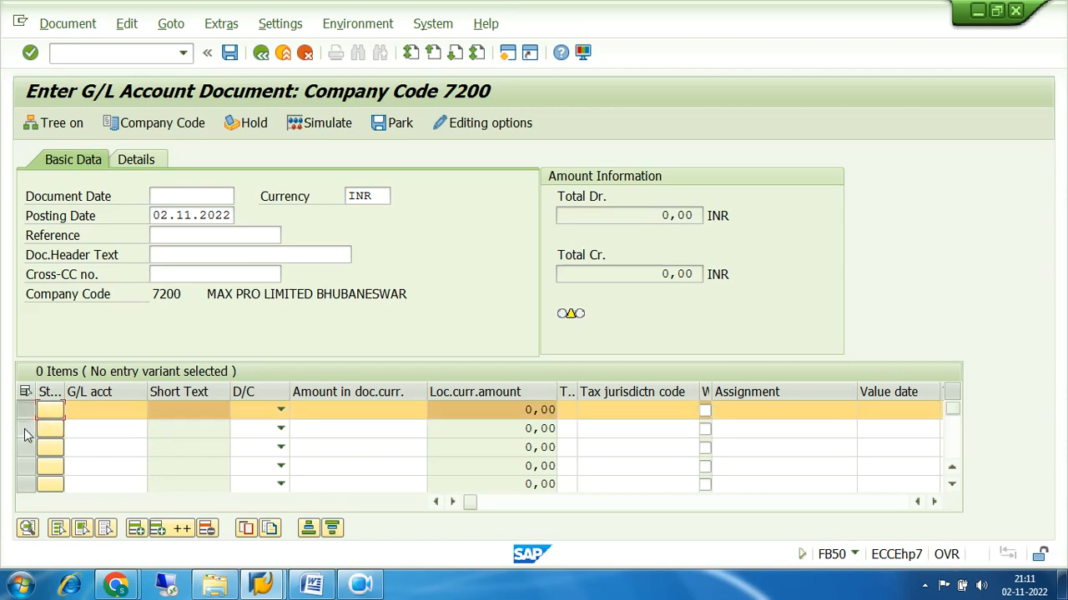
{"action": "left_click", "coordinate": [27, 429]}
{"action": "left_click", "coordinate": [26, 410]}
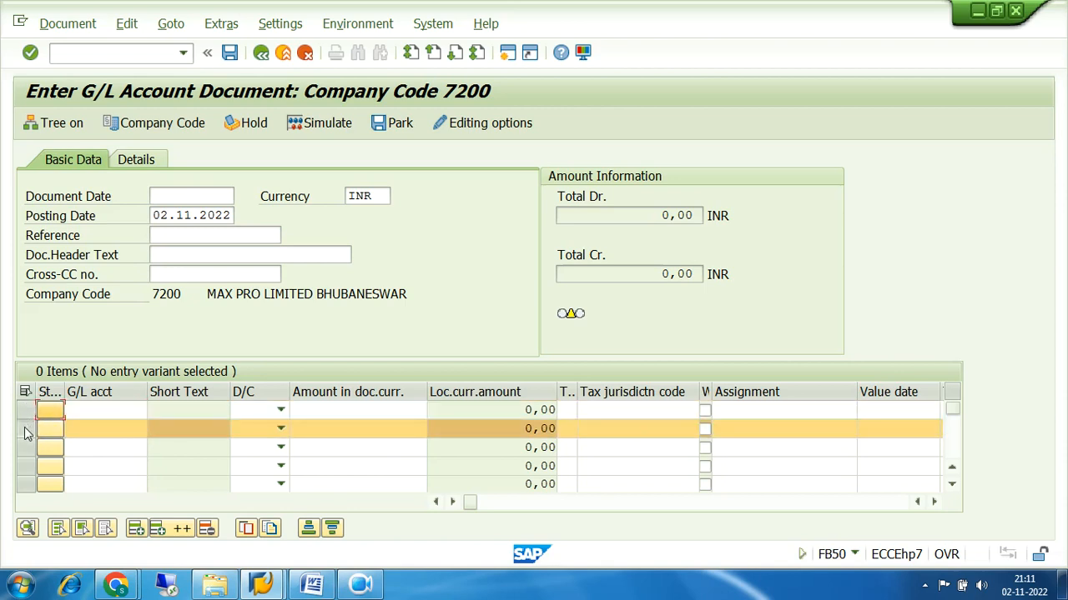
{"action": "left_click", "coordinate": [25, 430]}
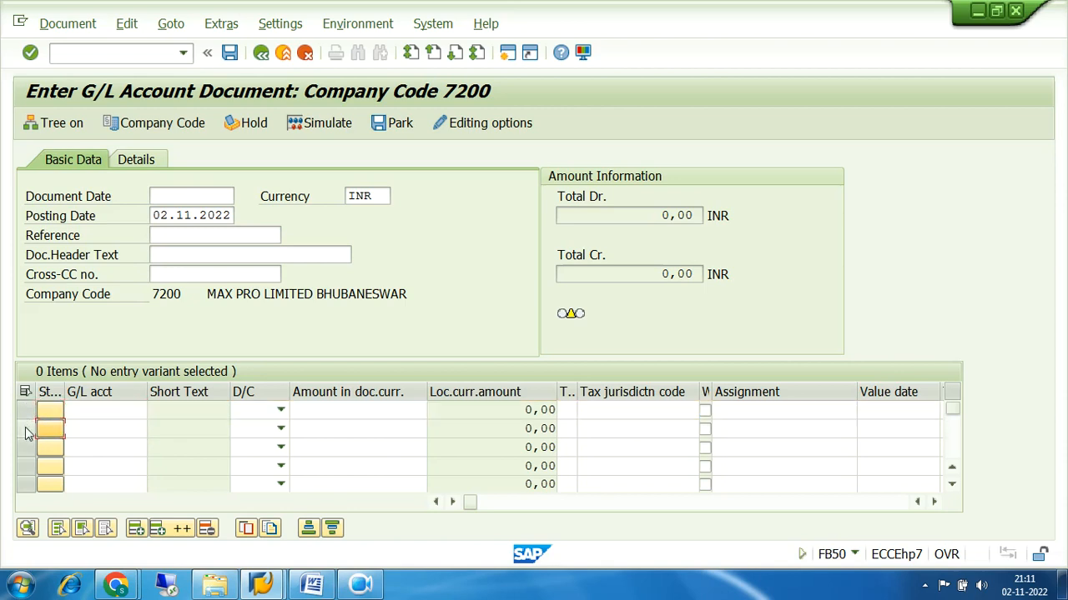
{"action": "left_click", "coordinate": [134, 408]}
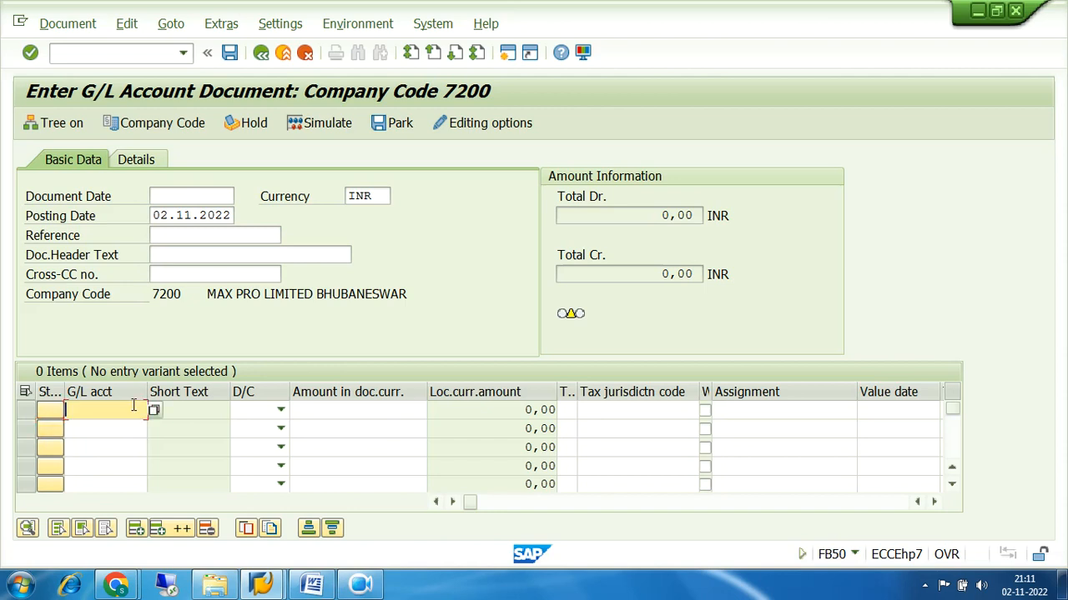
{"action": "left_click", "coordinate": [80, 428]}
{"action": "left_click", "coordinate": [84, 446]}
{"action": "left_click", "coordinate": [86, 467]}
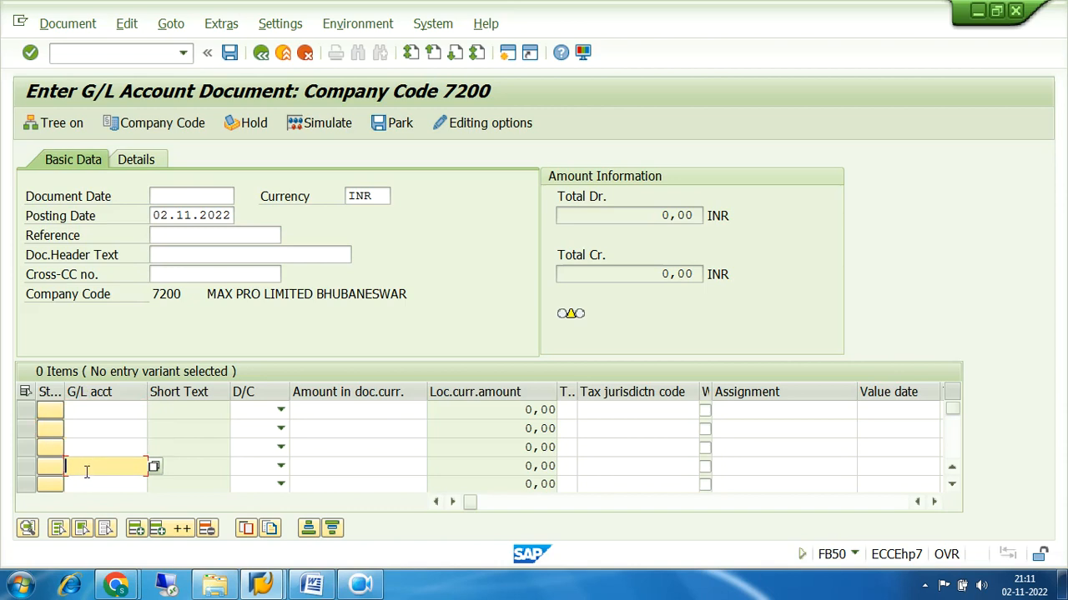
{"action": "left_click", "coordinate": [87, 482]}
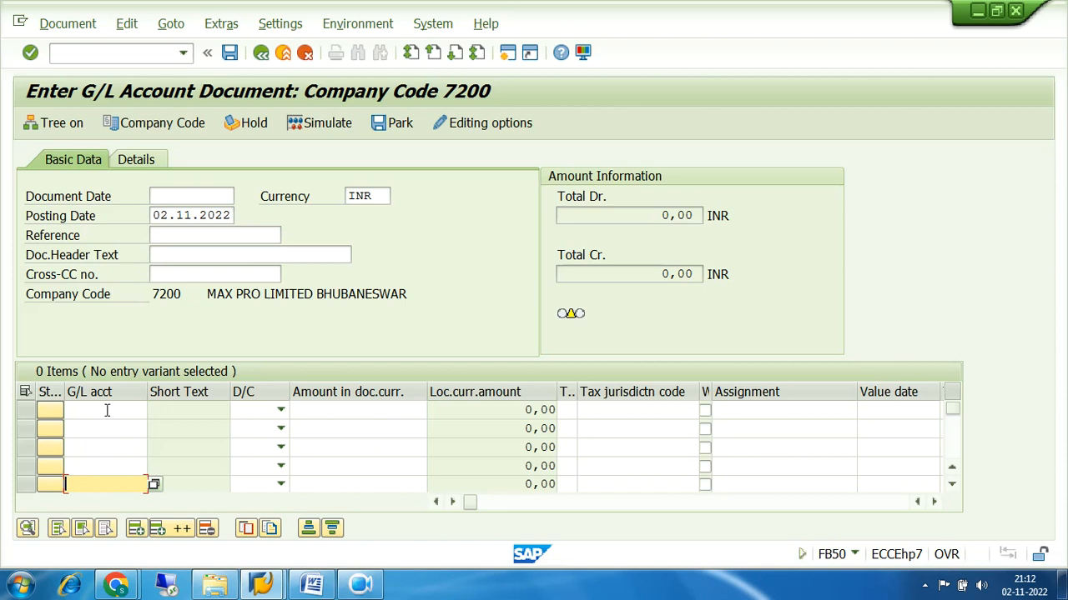
{"action": "left_click", "coordinate": [26, 412]}
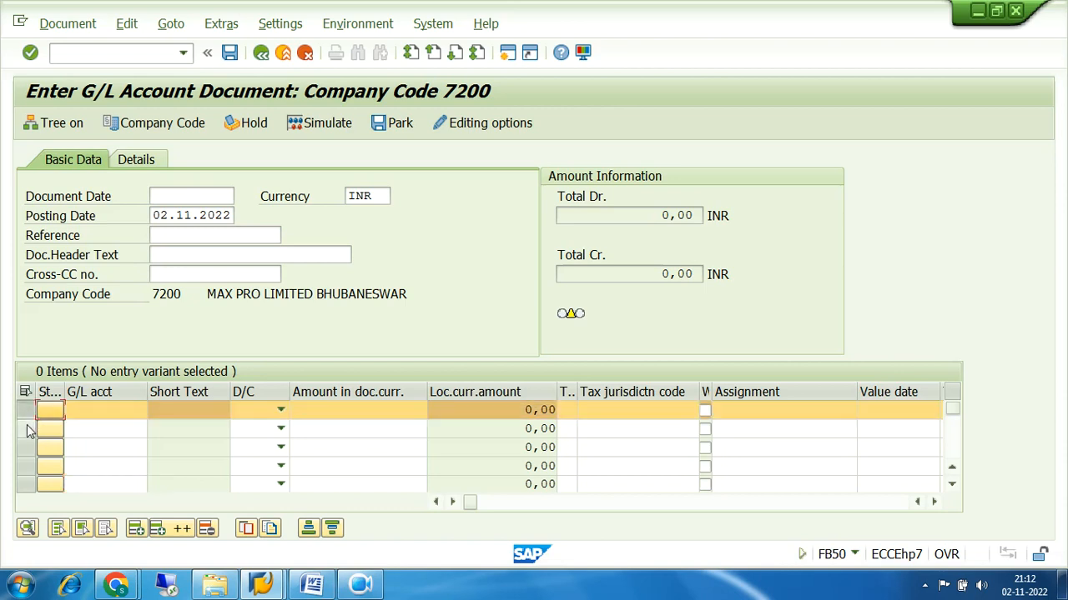
{"action": "left_click", "coordinate": [27, 431]}
{"action": "left_click", "coordinate": [26, 448]}
{"action": "left_click", "coordinate": [27, 429]}
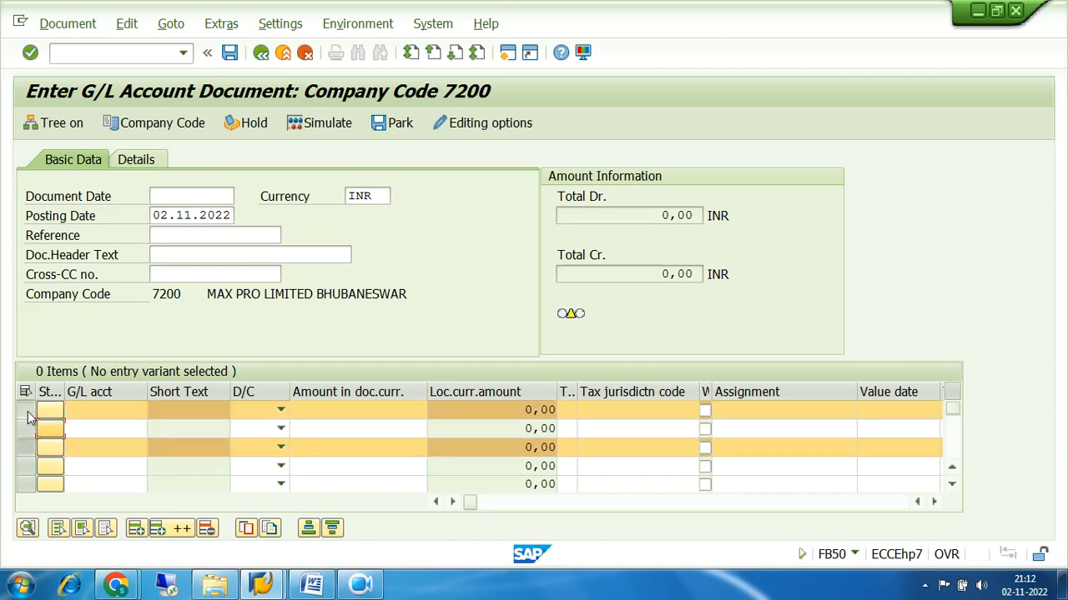
{"action": "left_click", "coordinate": [28, 415]}
{"action": "left_click", "coordinate": [24, 448]}
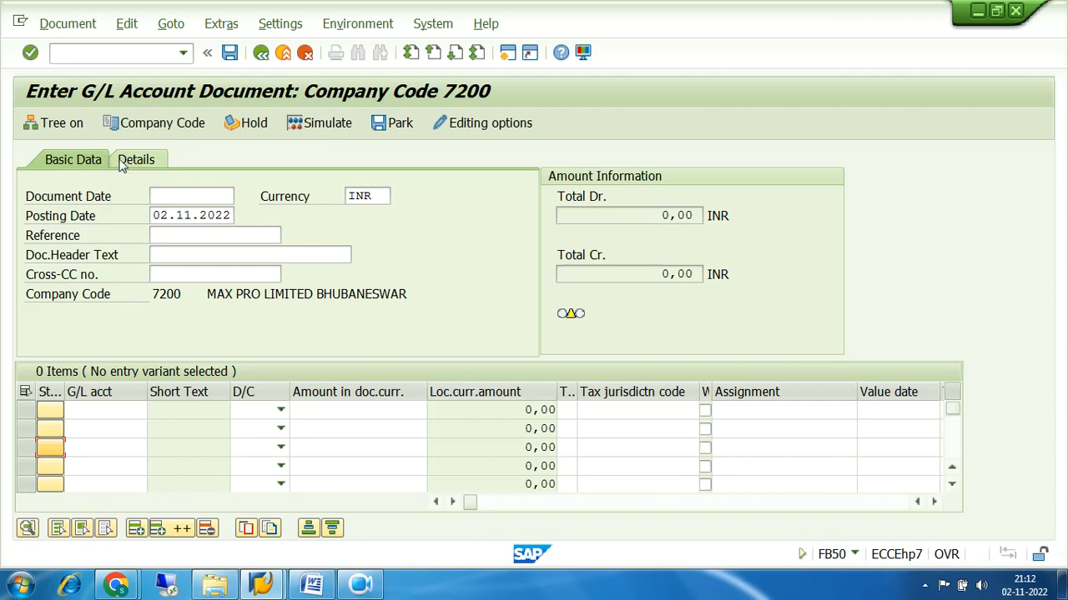
{"action": "left_click", "coordinate": [207, 195]}
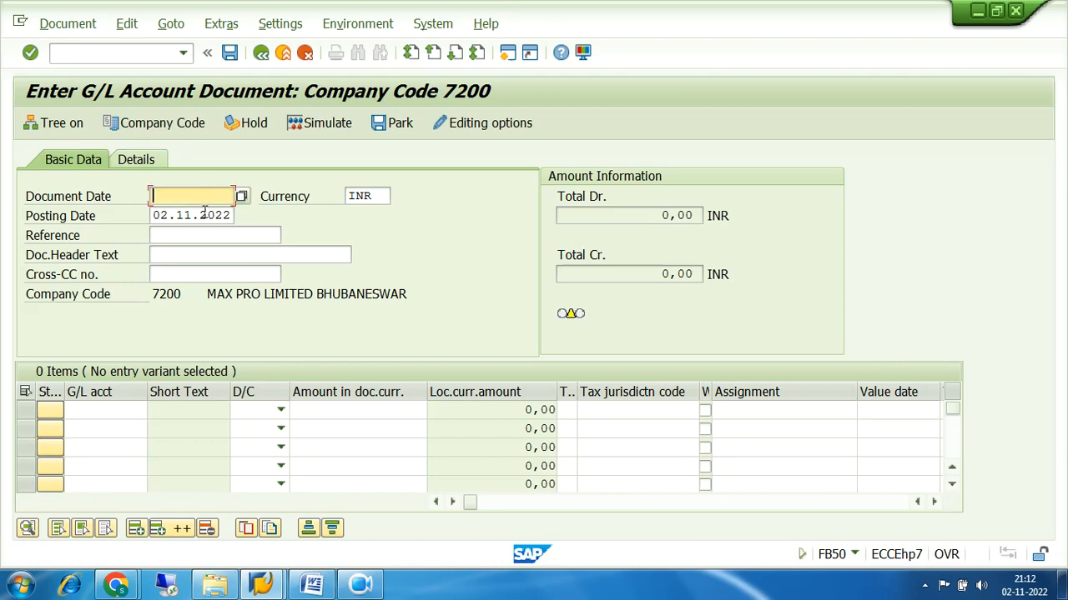
{"action": "left_click", "coordinate": [206, 215]}
{"action": "left_click", "coordinate": [202, 194]}
{"action": "left_click", "coordinate": [202, 216]}
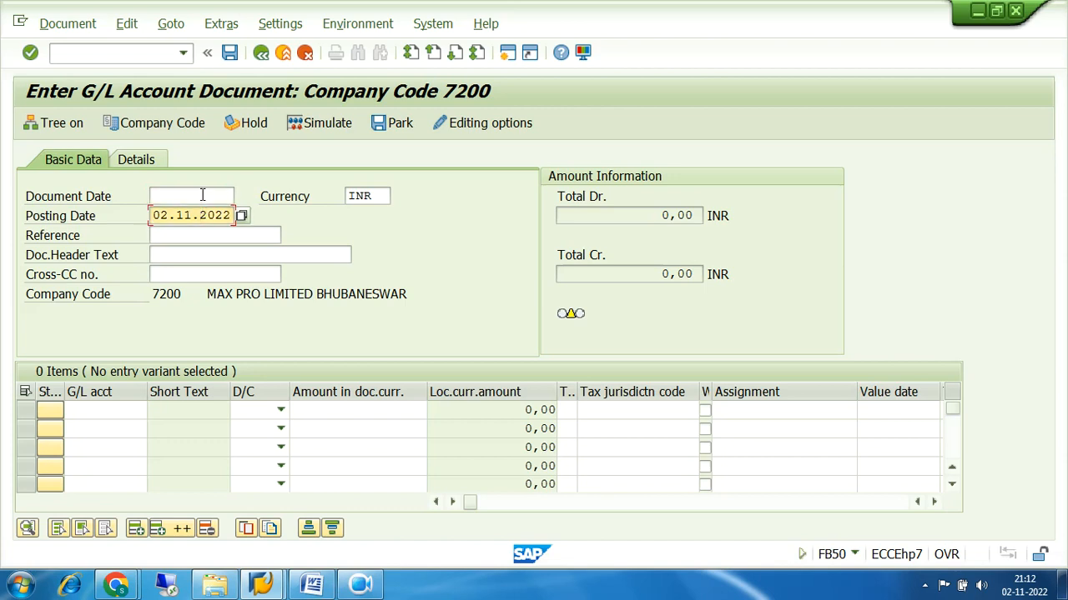
{"action": "left_click", "coordinate": [202, 195]}
{"action": "left_click", "coordinate": [207, 216]}
{"action": "left_click", "coordinate": [193, 196]}
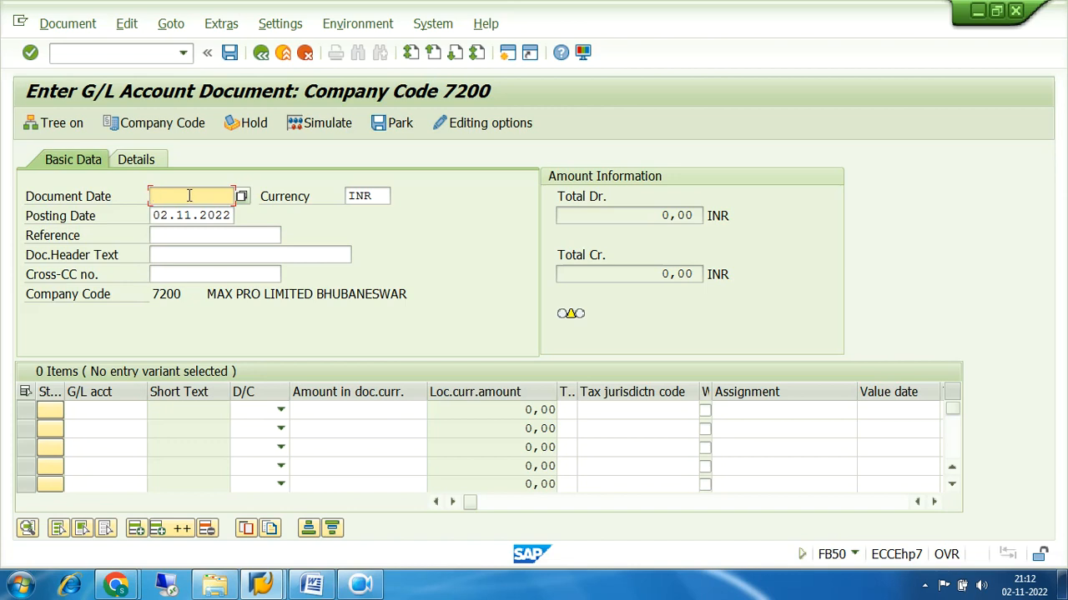
{"action": "left_click", "coordinate": [190, 215]}
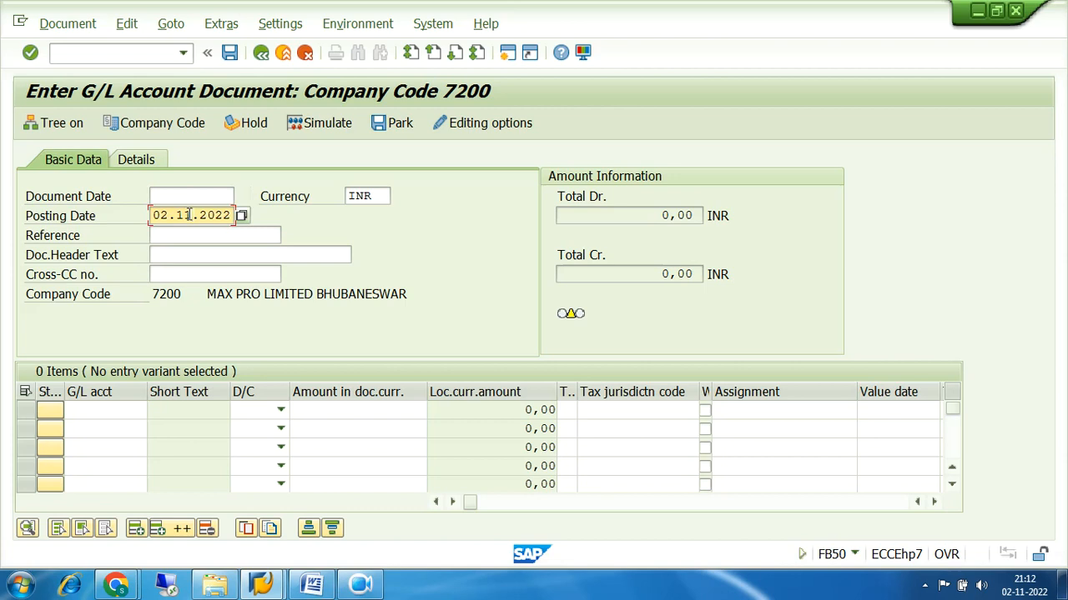
{"action": "left_click", "coordinate": [186, 197]}
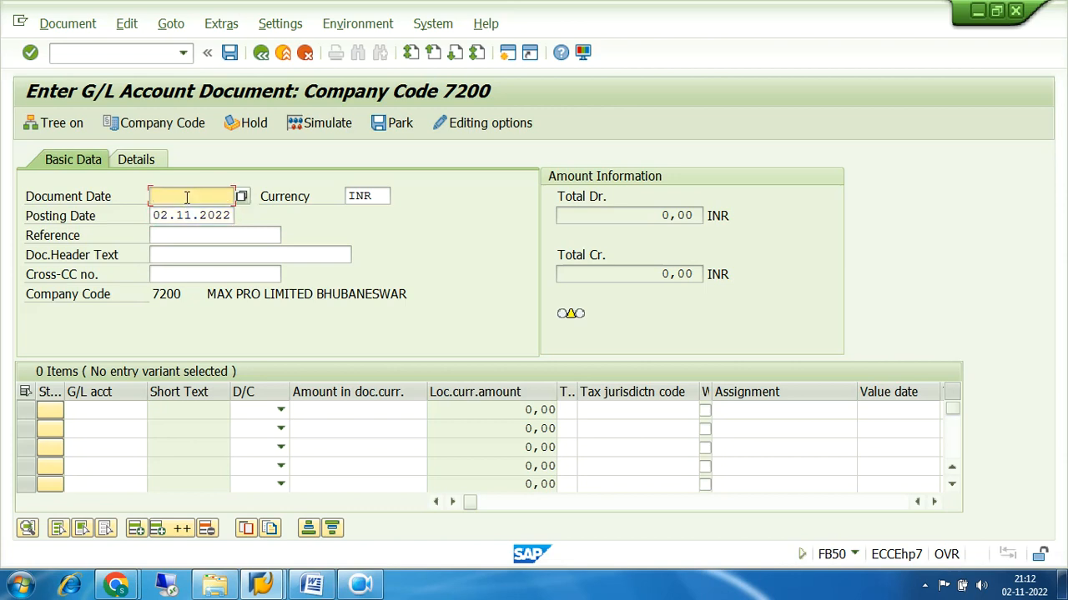
{"action": "left_click", "coordinate": [191, 215]}
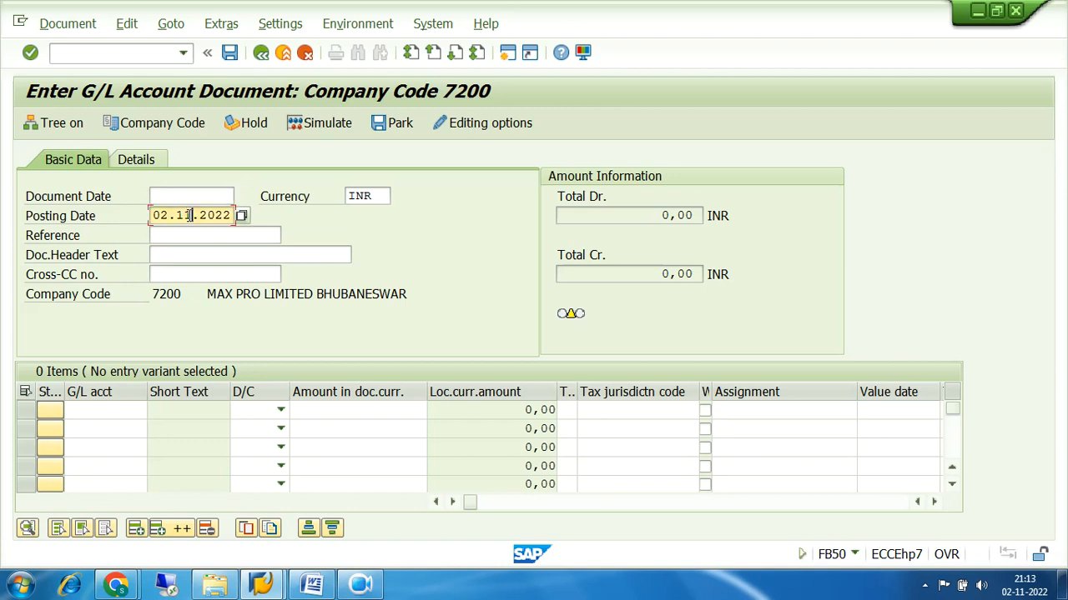
{"action": "left_click", "coordinate": [189, 195]}
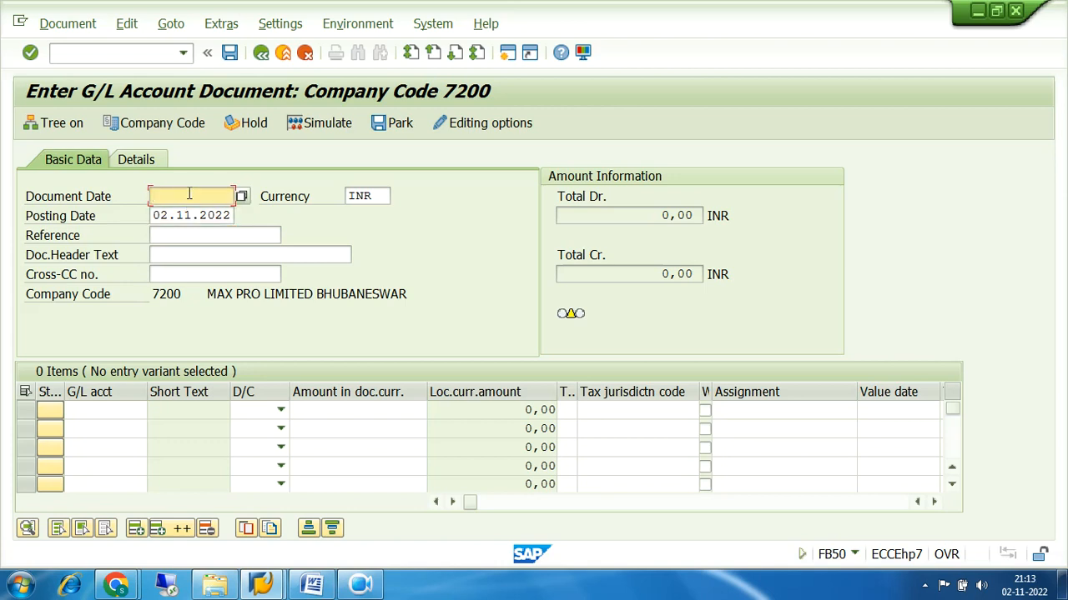
{"action": "left_click", "coordinate": [192, 215]}
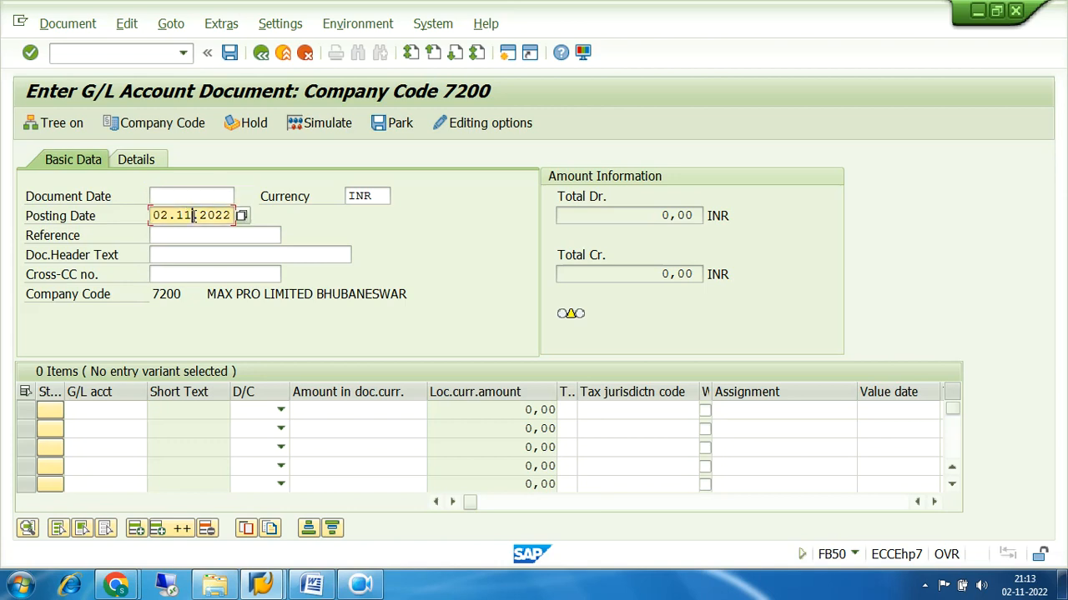
{"action": "left_click_drag", "start_coordinate": [152, 215], "coordinate": [230, 216]}
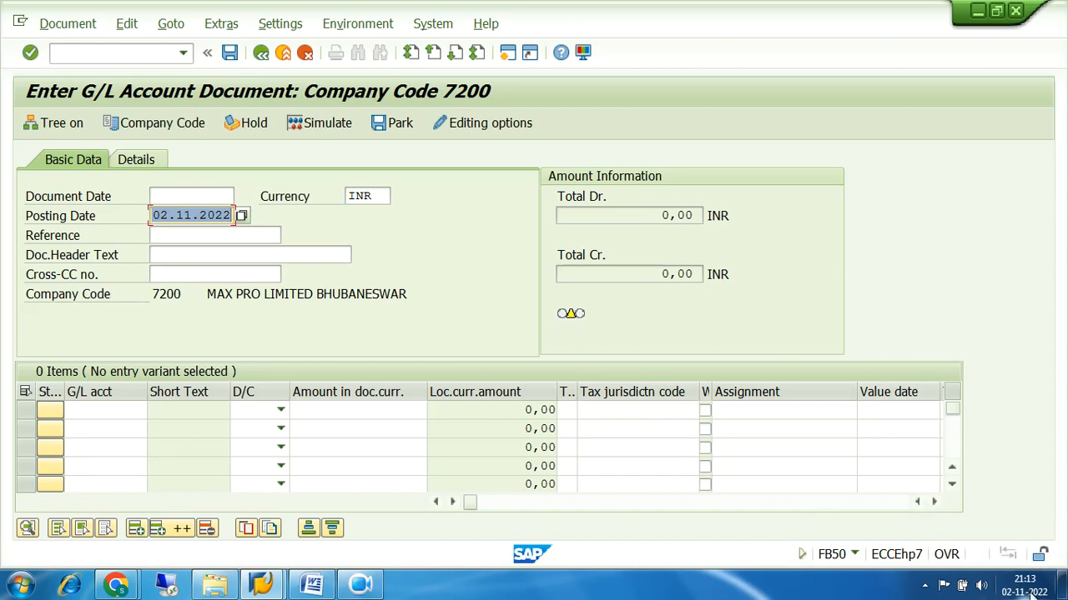
{"action": "left_click_drag", "start_coordinate": [154, 215], "coordinate": [240, 215]}
{"action": "left_click", "coordinate": [212, 196]}
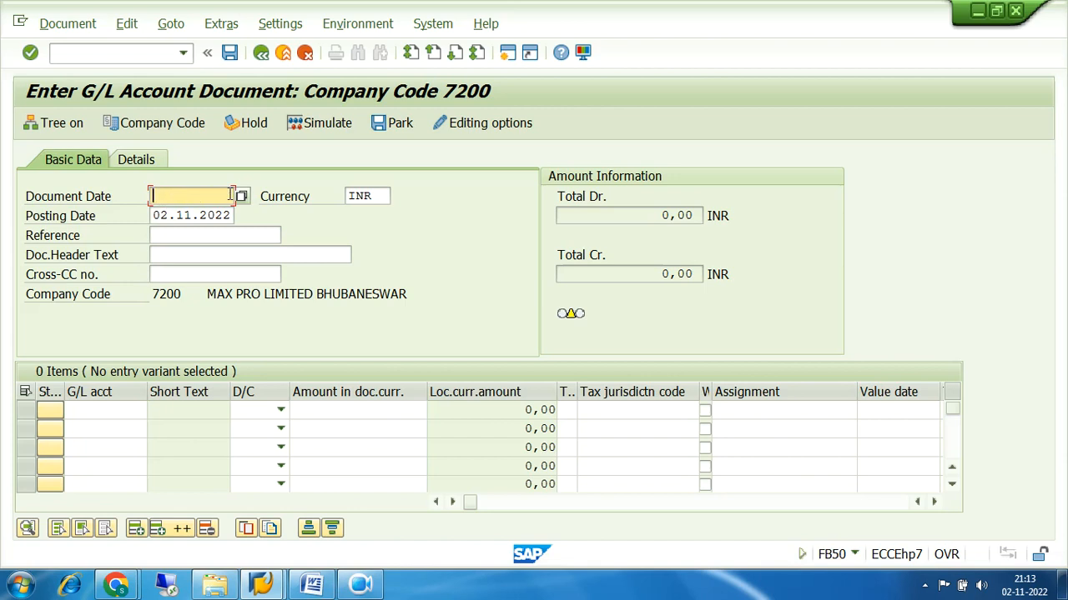
Enter Document Date 02.11.2022 to match the posting date, then move on to the first line item
{"action": "left_click_drag", "start_coordinate": [155, 217], "coordinate": [232, 216]}
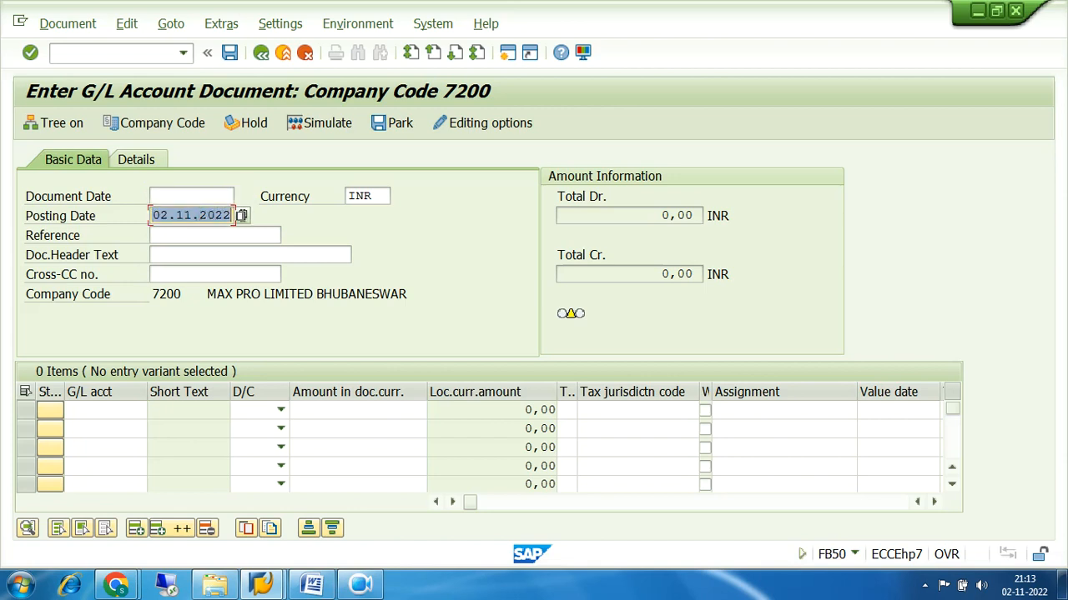
{"action": "left_click", "coordinate": [168, 196]}
{"action": "left_click", "coordinate": [168, 215]}
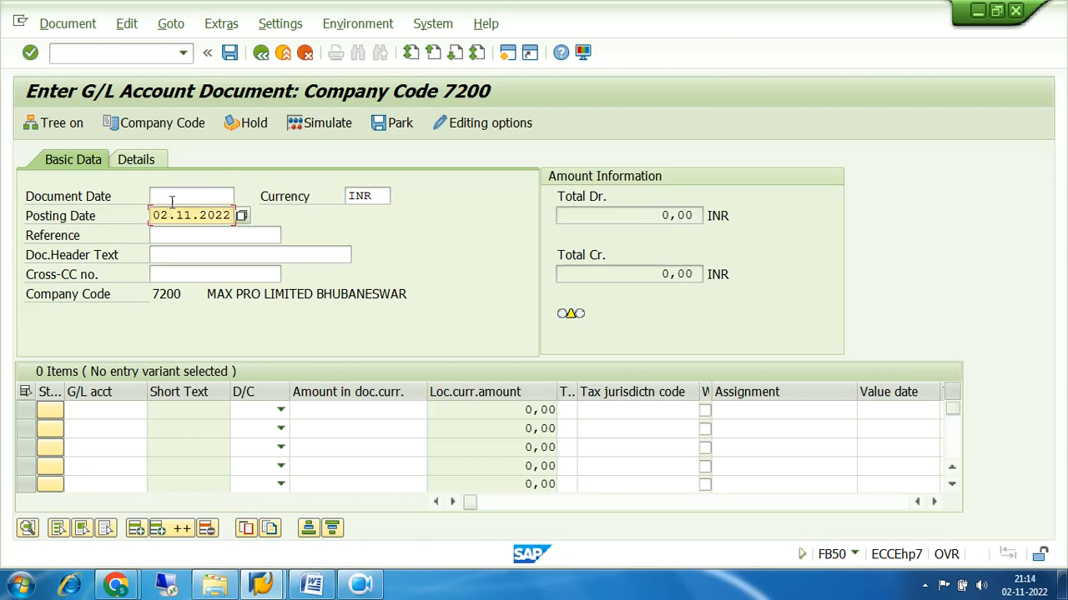
{"action": "left_click", "coordinate": [174, 195]}
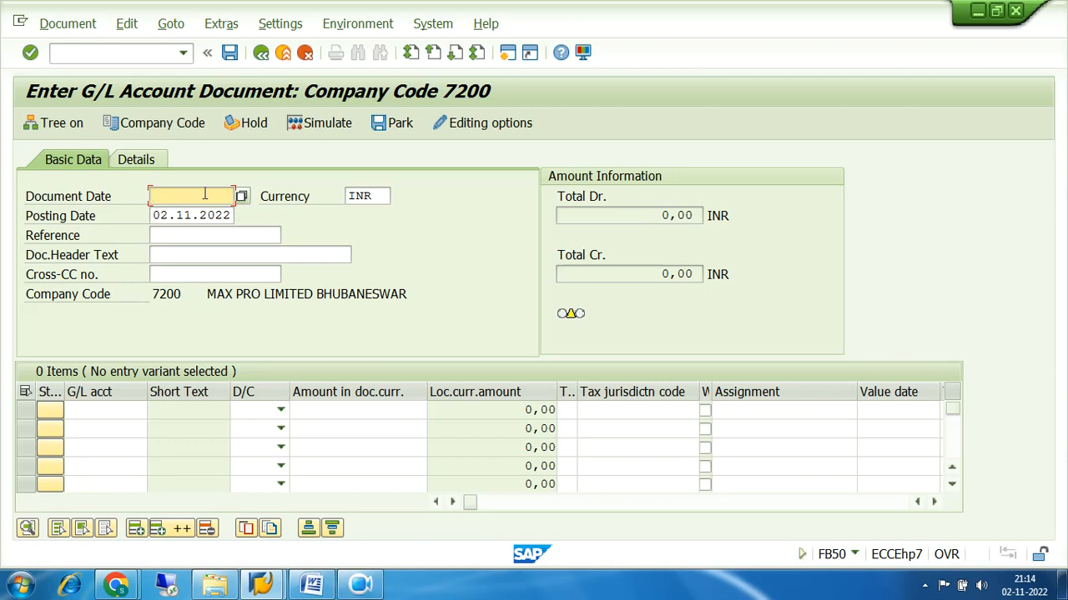
{"action": "type", "text": "02.11.2022"}
{"action": "left_click", "coordinate": [196, 235]}
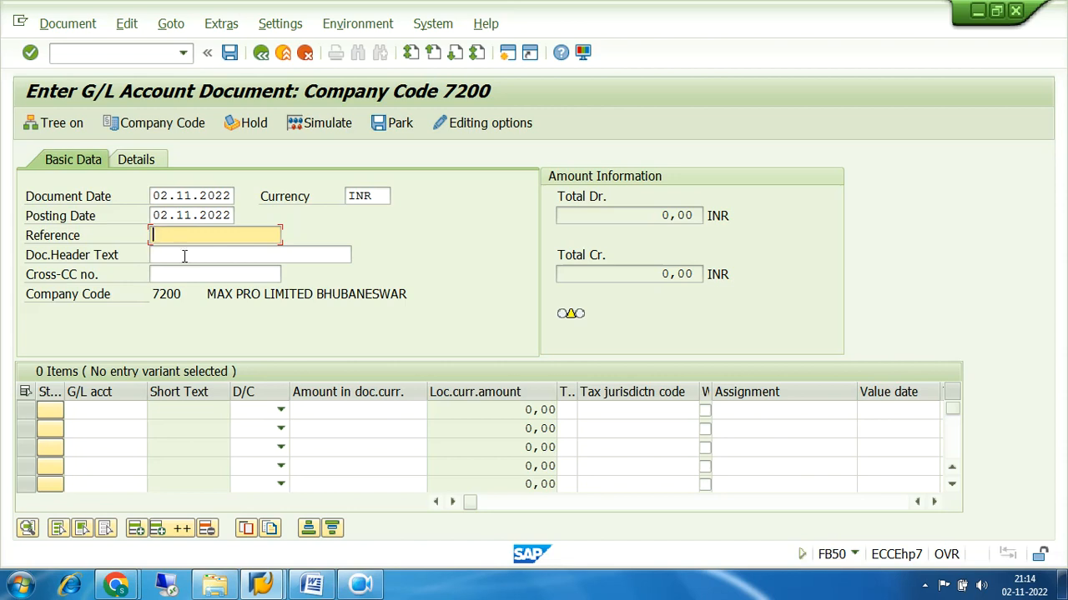
{"action": "left_click", "coordinate": [184, 256]}
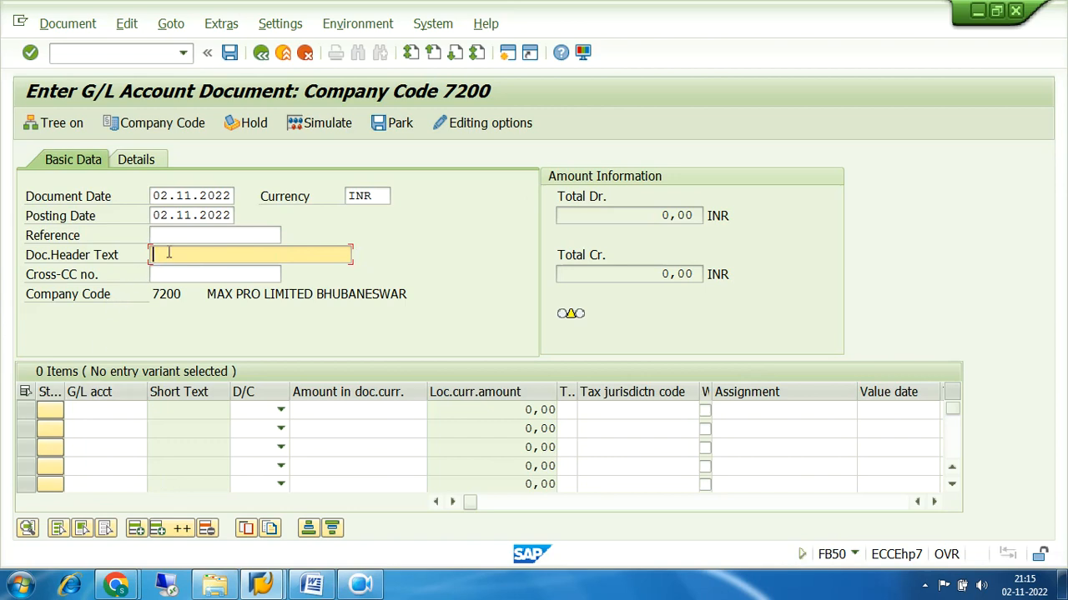
{"action": "left_click", "coordinate": [104, 410]}
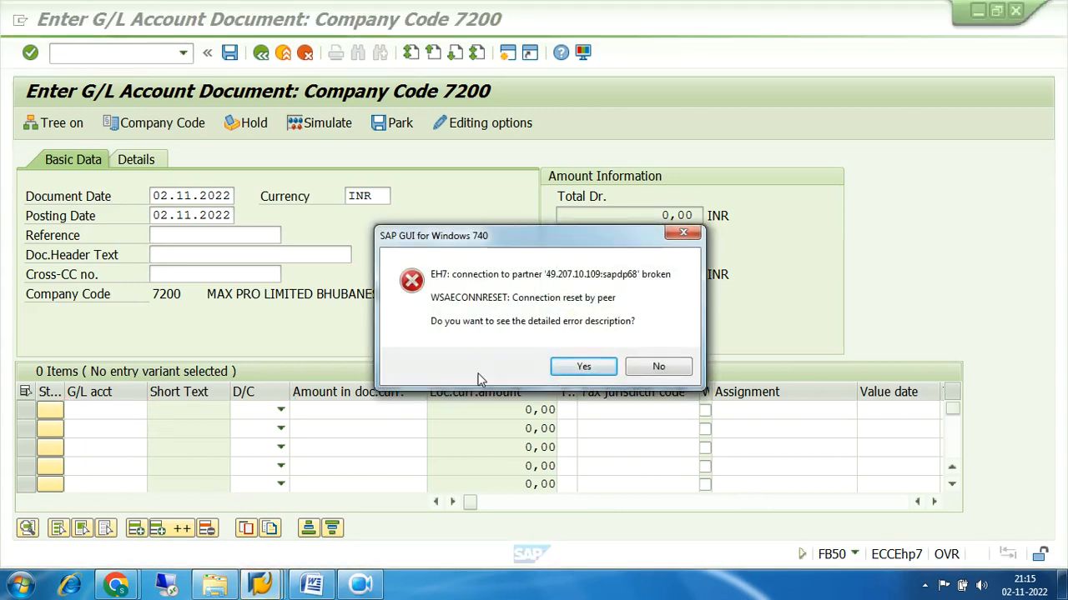
Dismiss the connection error, reopen ECC FUNCTIONAL and log on with the saved user name and password
{"action": "left_click", "coordinate": [659, 365]}
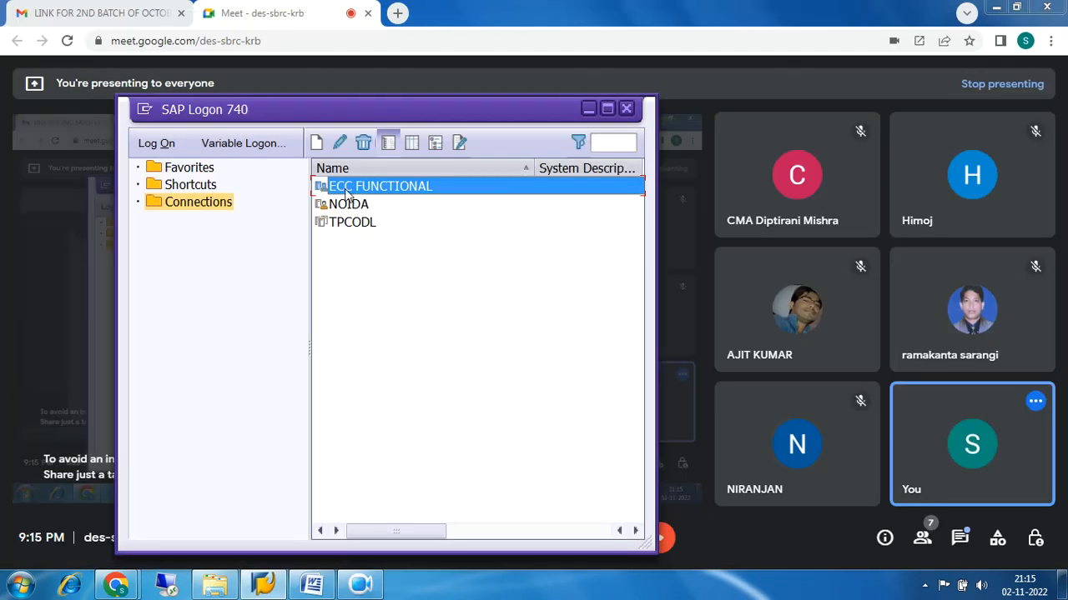
{"action": "double_click", "coordinate": [347, 188]}
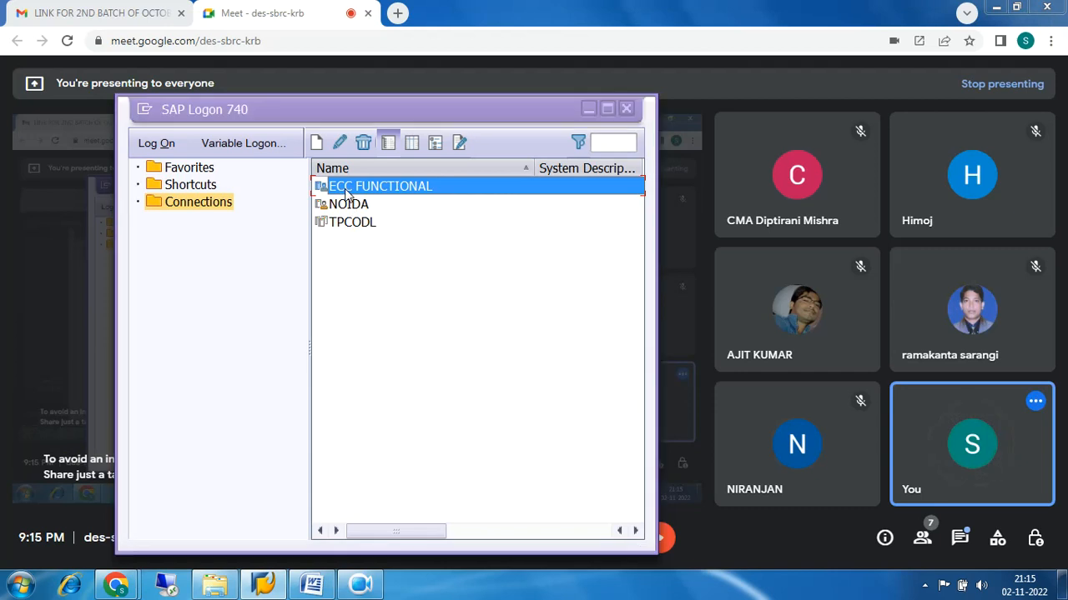
{"action": "left_click", "coordinate": [241, 213]}
{"action": "key", "text": "Tab"}
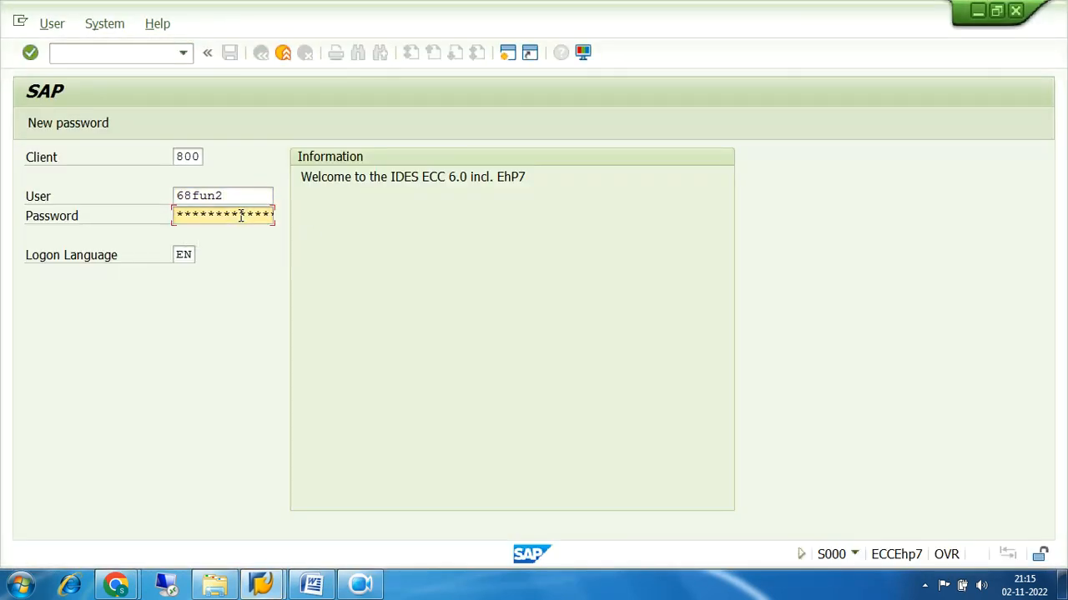
{"action": "type", "text": "**********"}
{"action": "key", "text": "Return"}
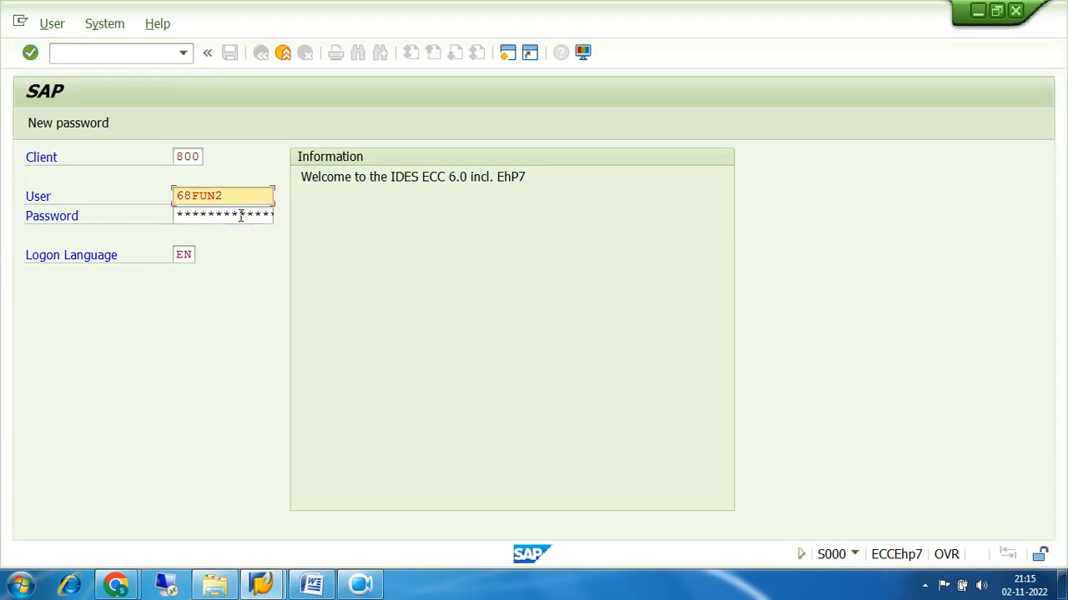
Re-enter the password and continue this logon while ending the other logons
{"action": "key", "text": "Tab"}
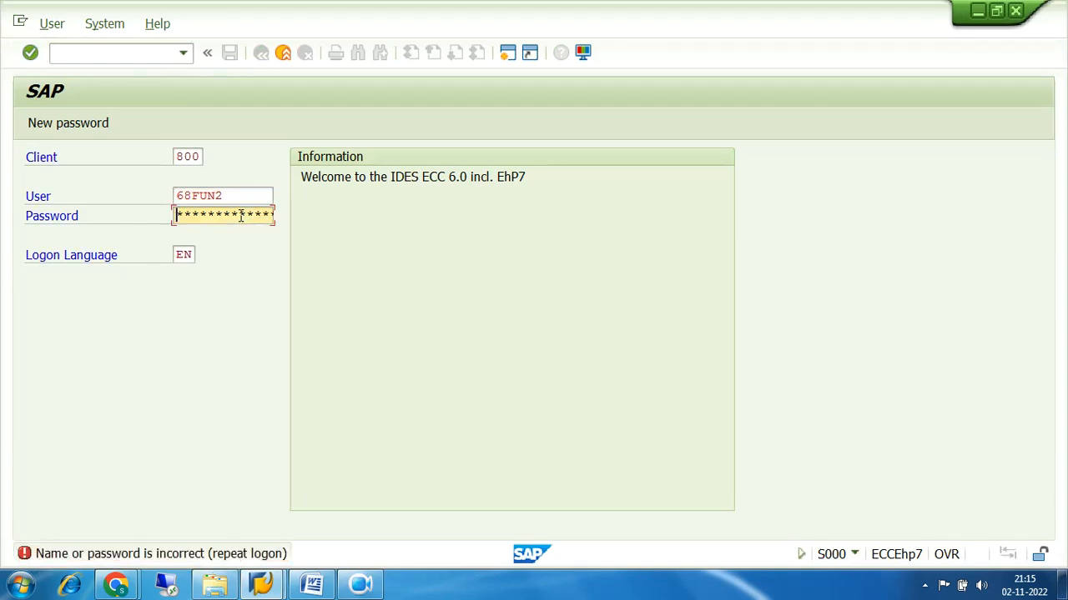
{"action": "type", "text": "***********"}
{"action": "key", "text": "Return"}
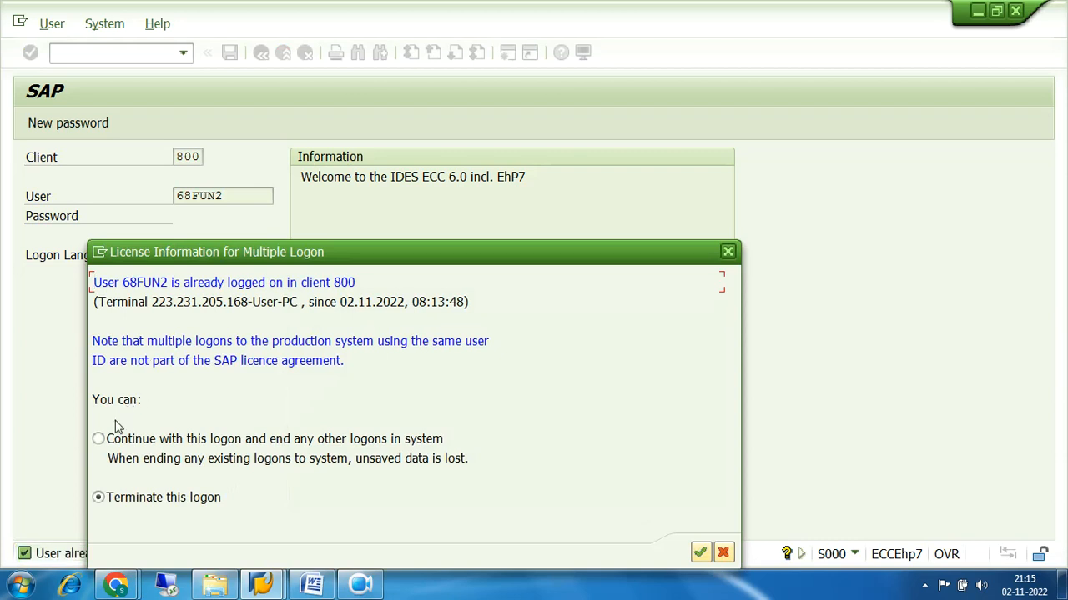
{"action": "left_click", "coordinate": [99, 440]}
{"action": "left_click", "coordinate": [701, 554]}
Dismiss the failed-password notice and restart transaction FB50
{"action": "left_click", "coordinate": [537, 538]}
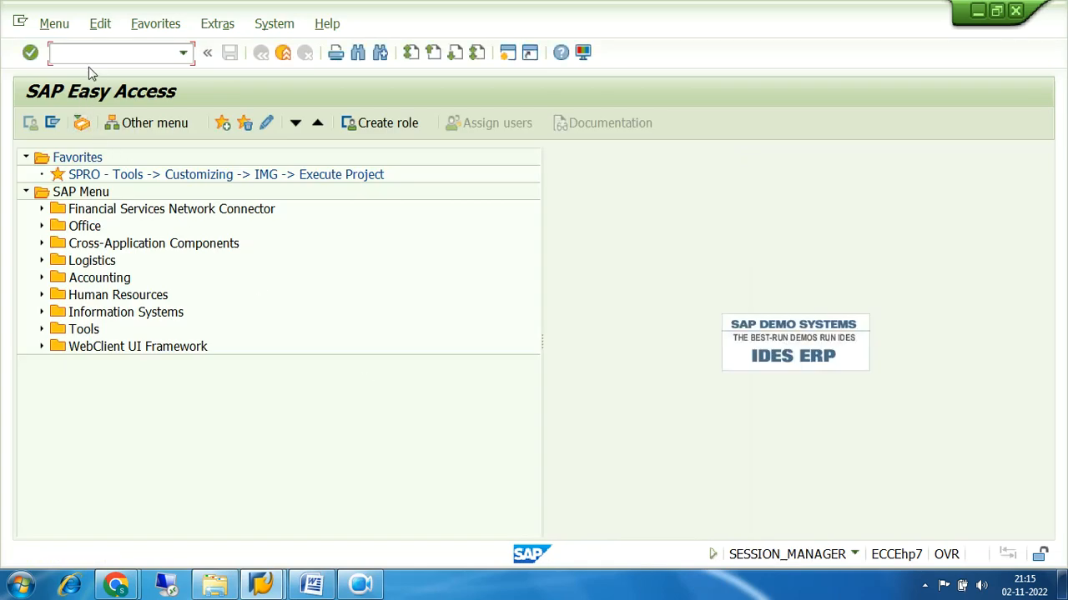
{"action": "left_click", "coordinate": [95, 52]}
{"action": "type", "text": "fb50"}
{"action": "key", "text": "Return"}
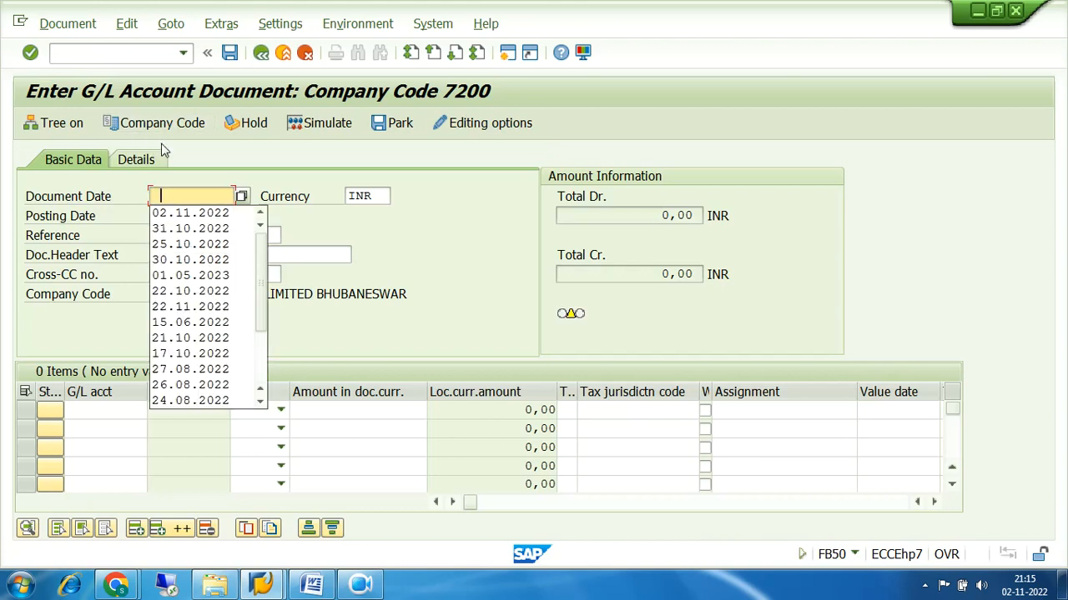
Fill Document Date with 02.11.2022 and confirm company code 7200 before the first line
{"action": "left_click", "coordinate": [192, 214]}
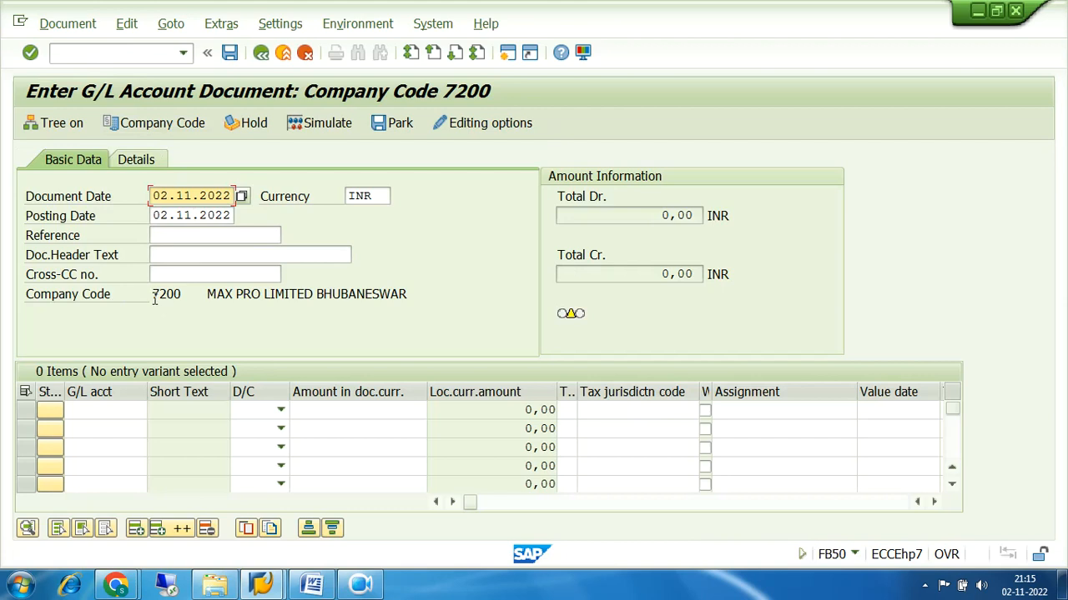
{"action": "left_click_drag", "start_coordinate": [155, 291], "coordinate": [199, 297]}
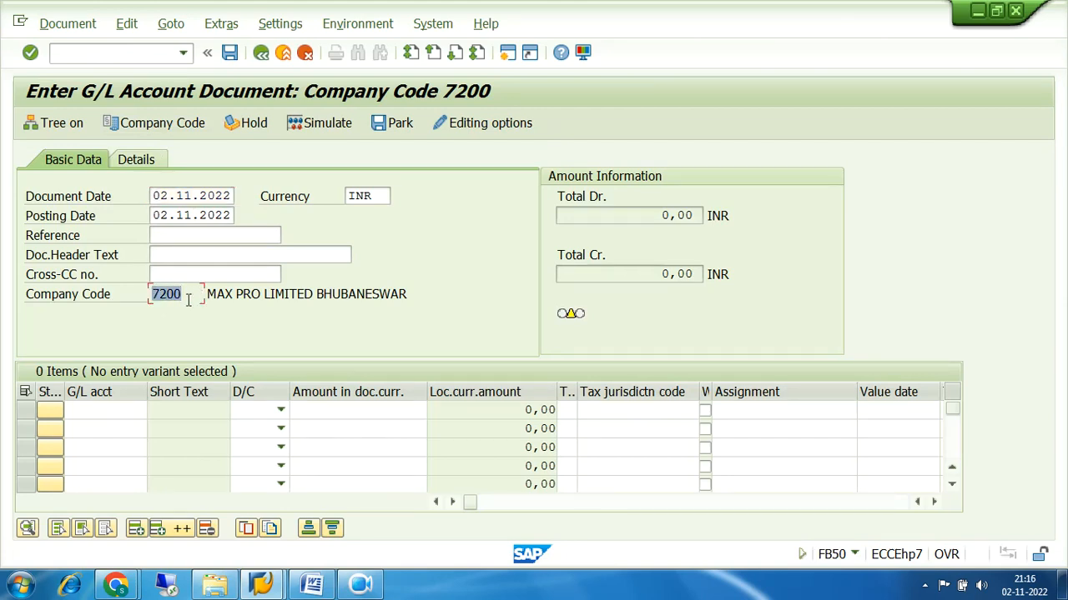
{"action": "left_click", "coordinate": [126, 412]}
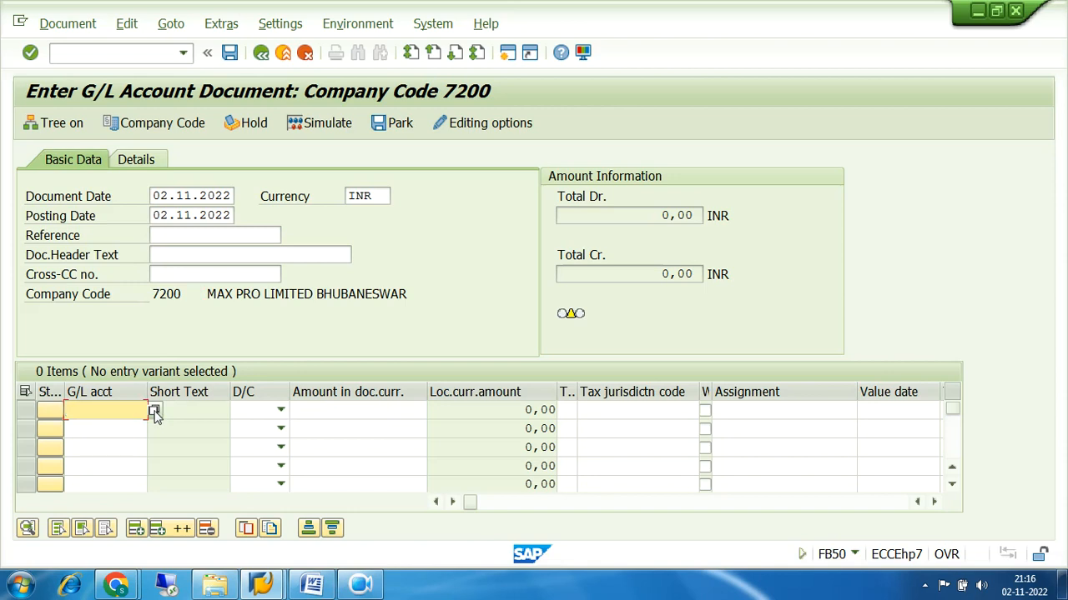
Search G/L accounts by number in company code 7200 without a hit limit and pick 200000 Bank Account
{"action": "left_click", "coordinate": [155, 412]}
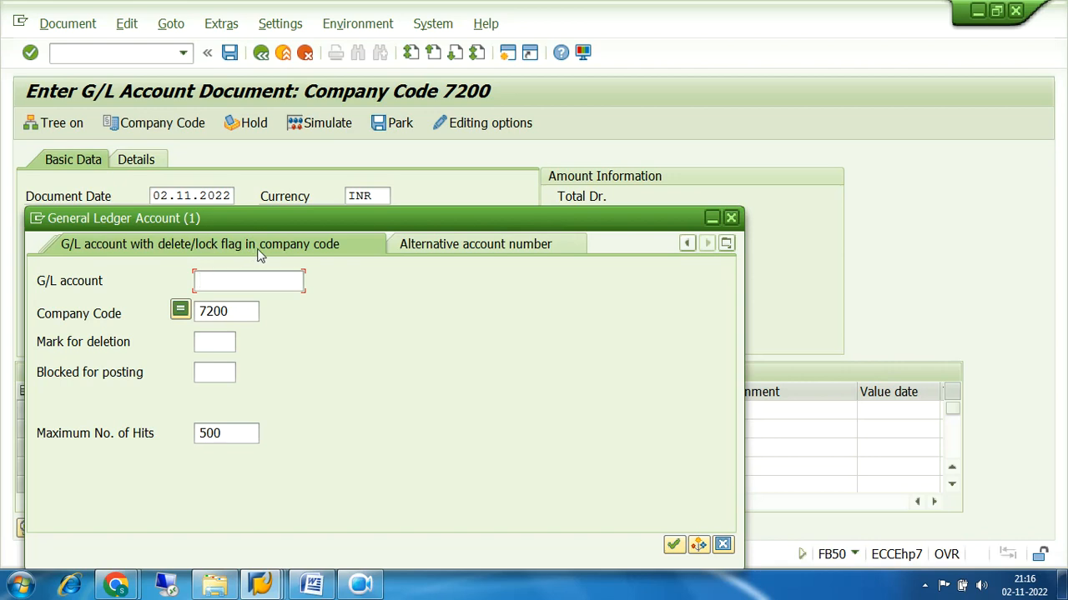
{"action": "left_click", "coordinate": [726, 243]}
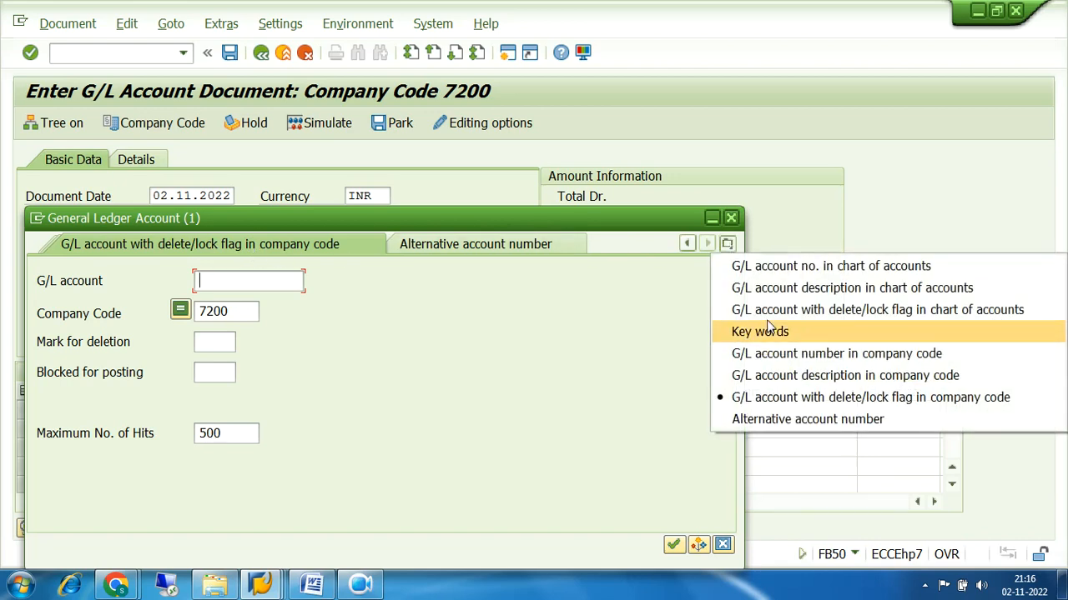
{"action": "left_click", "coordinate": [781, 355]}
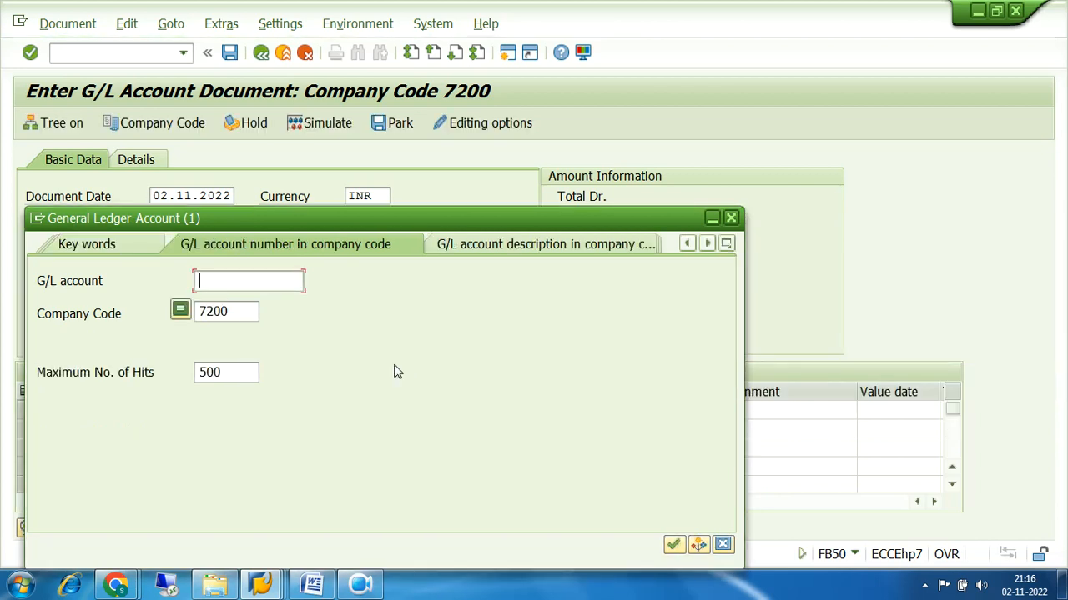
{"action": "left_click_drag", "start_coordinate": [251, 309], "coordinate": [128, 313]}
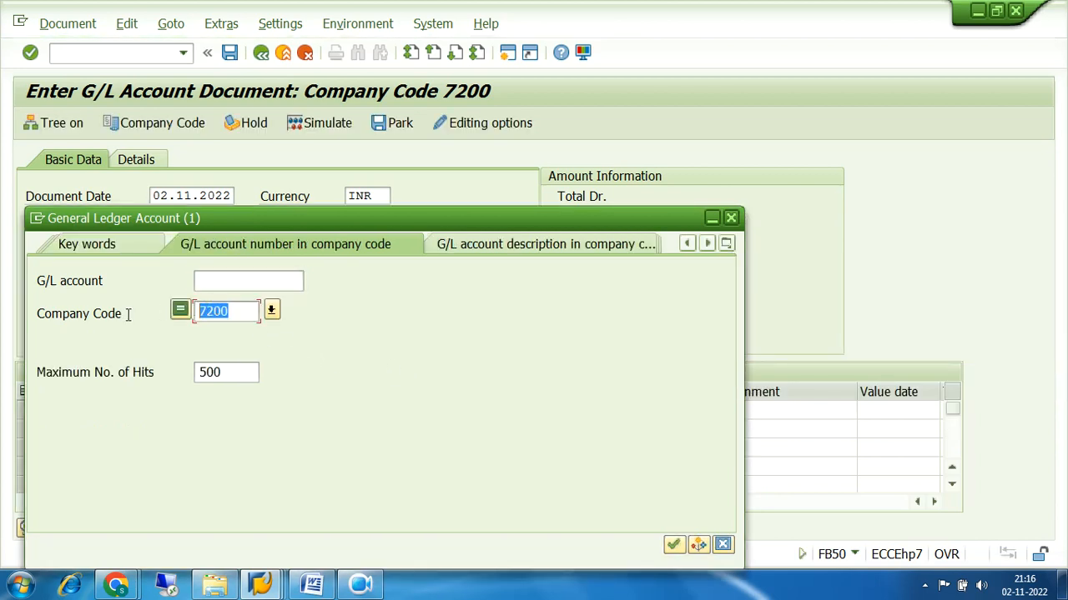
{"action": "left_click", "coordinate": [230, 370]}
{"action": "left_click_drag", "start_coordinate": [230, 370], "coordinate": [155, 377]}
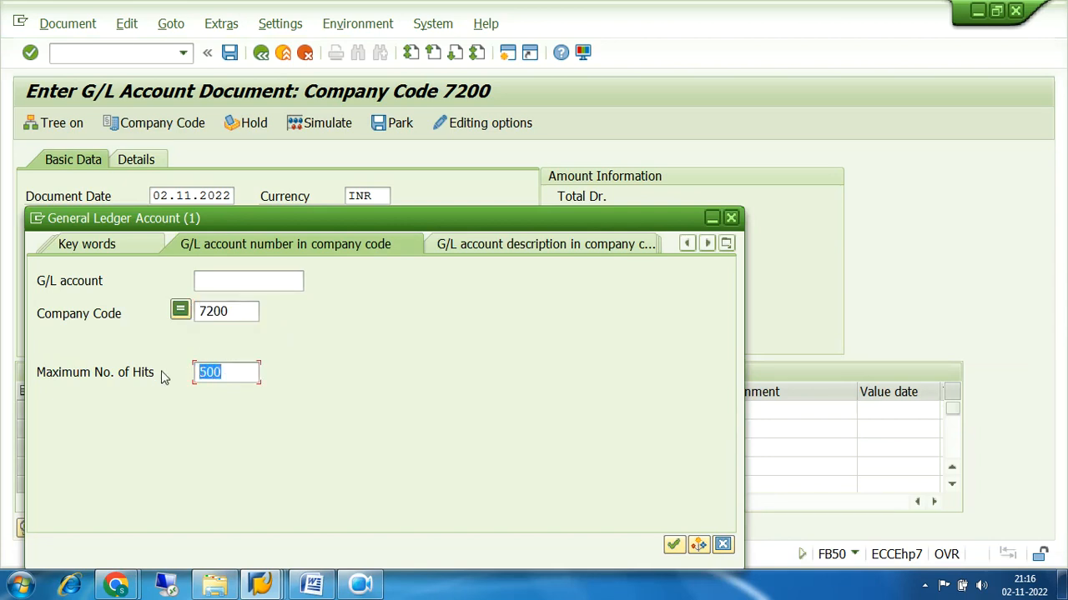
{"action": "key", "text": "Delete"}
{"action": "left_click", "coordinate": [672, 546]}
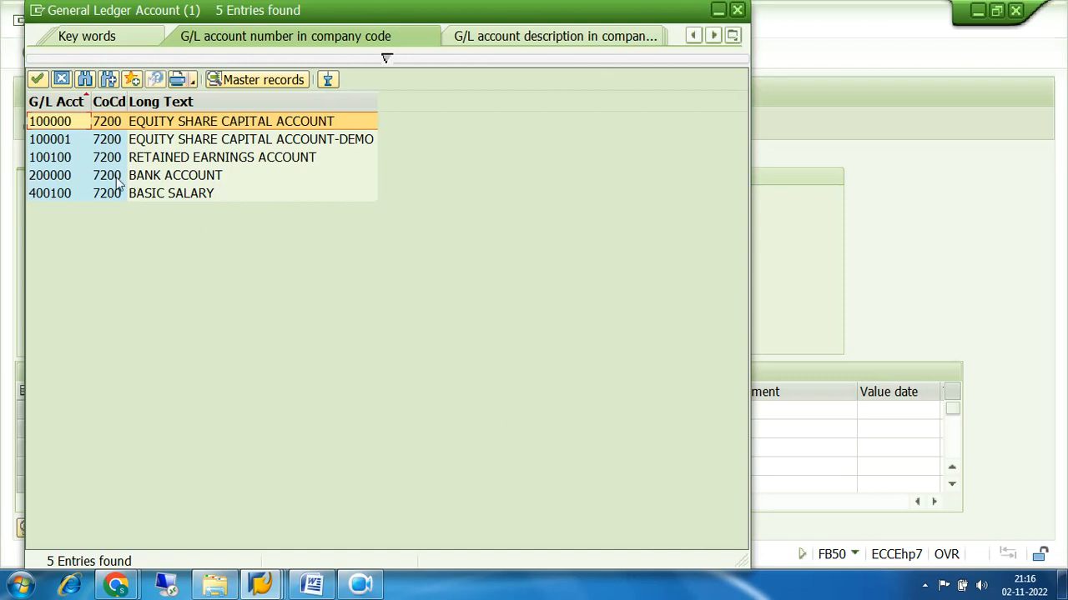
{"action": "double_click", "coordinate": [65, 177]}
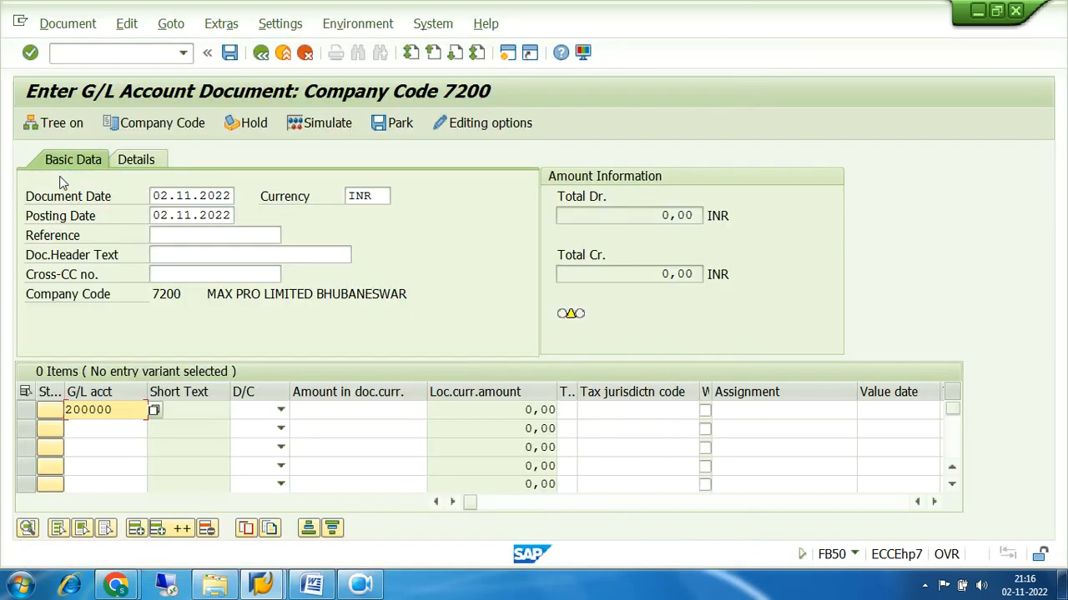
Make line 1 a debit of 100000 to account 200000 and check the entries
{"action": "left_click", "coordinate": [281, 410]}
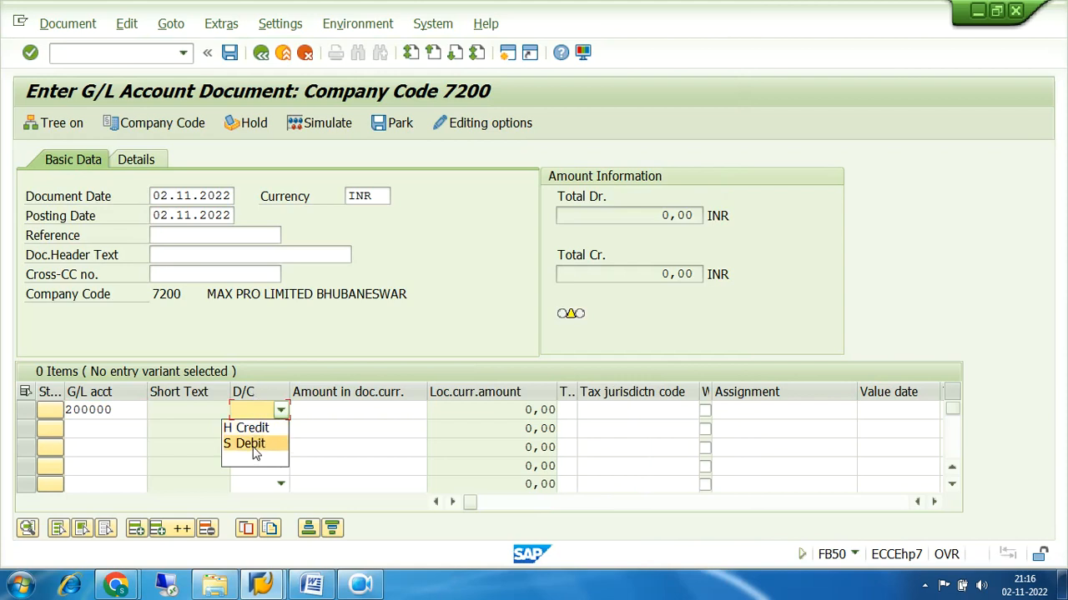
{"action": "left_click", "coordinate": [258, 444]}
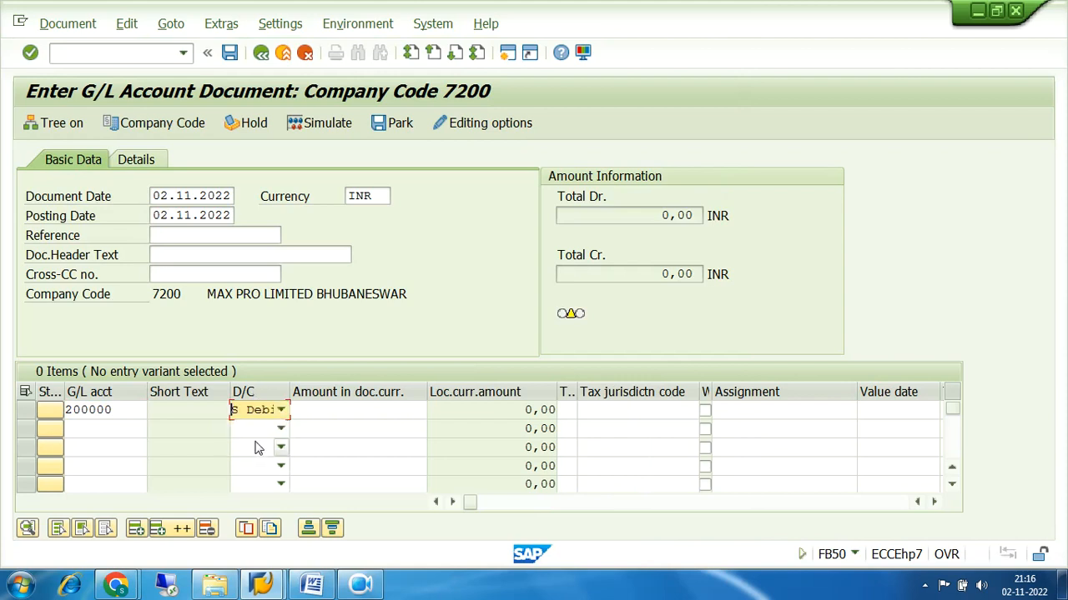
{"action": "left_click", "coordinate": [329, 407]}
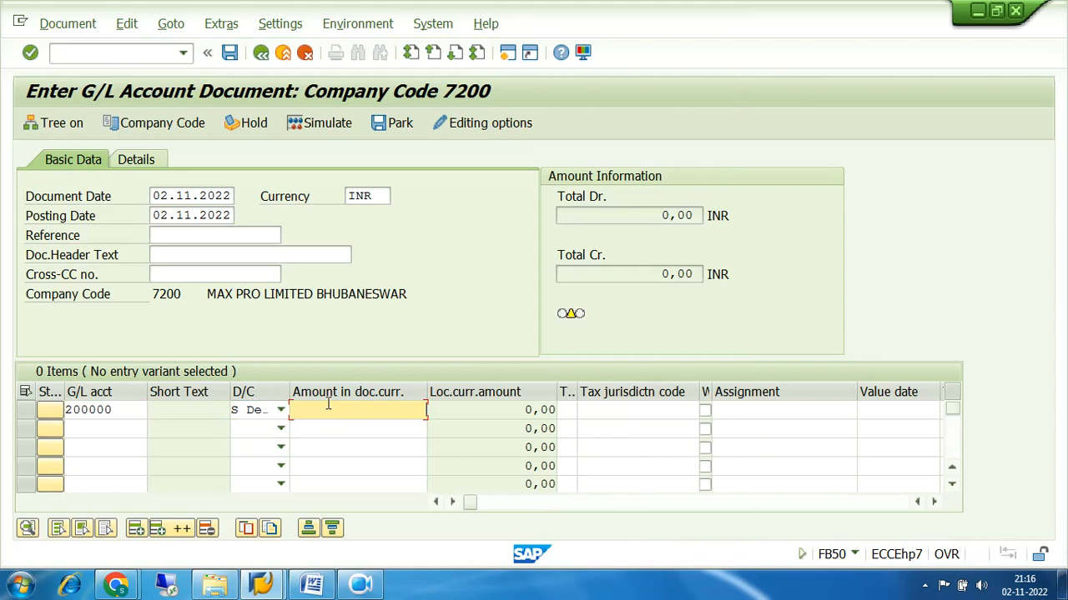
{"action": "type", "text": "100000"}
{"action": "key", "text": "Tab"}
{"action": "key", "text": "Tab"}
{"action": "key", "text": "Tab"}
{"action": "key", "text": "Tab"}
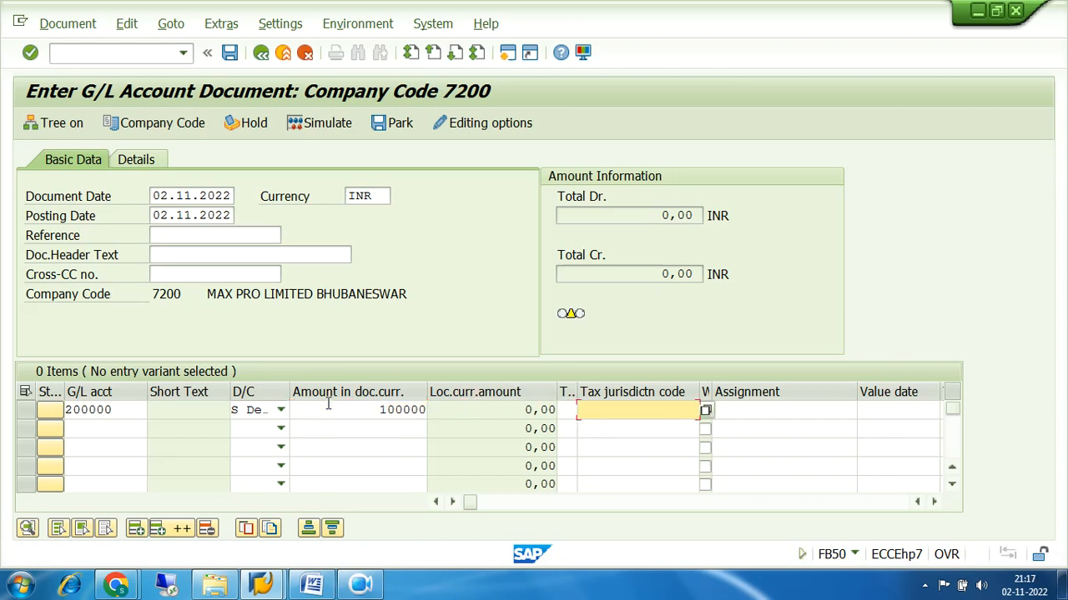
{"action": "key", "text": "Tab"}
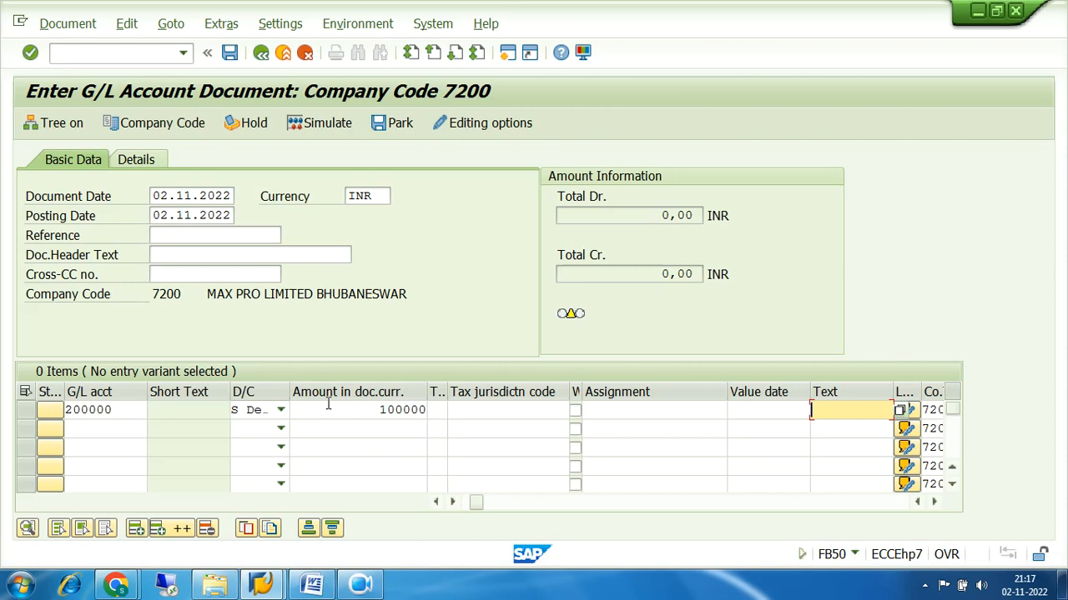
{"action": "left_click", "coordinate": [748, 412]}
{"action": "left_click", "coordinate": [838, 409]}
{"action": "key", "text": "Return"}
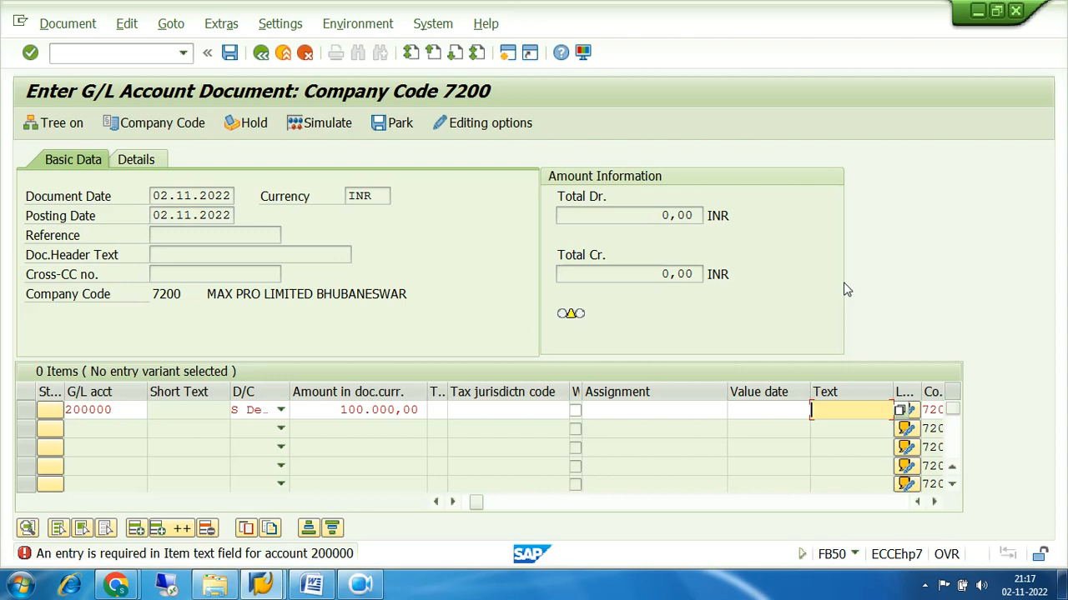
Open a second SAP session and return to the G/L document window
{"action": "left_click", "coordinate": [509, 53]}
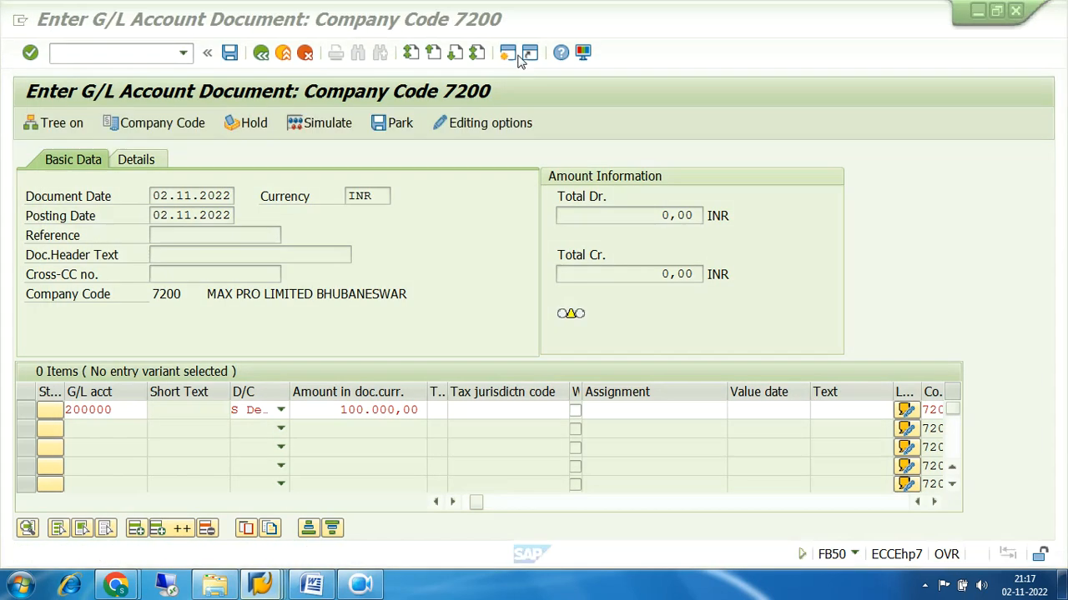
{"action": "left_click", "coordinate": [512, 53]}
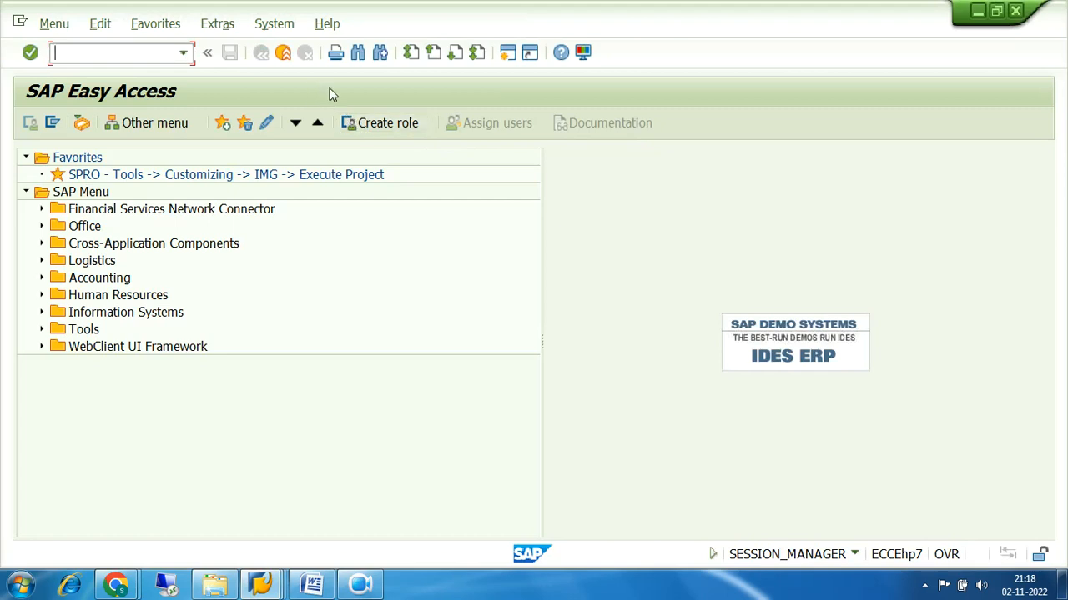
{"action": "left_click", "coordinate": [264, 587]}
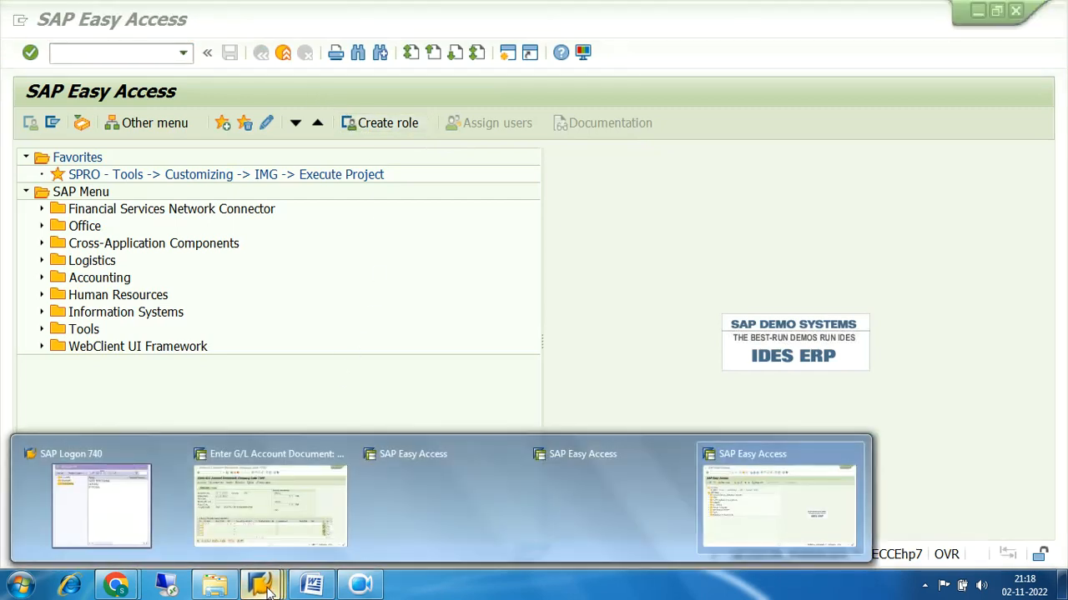
{"action": "left_click", "coordinate": [277, 505]}
Review line 1's assignment, amount, value date and item text, then switch to the new Easy Access session
{"action": "left_click", "coordinate": [642, 411]}
{"action": "left_click", "coordinate": [534, 411]}
{"action": "left_click", "coordinate": [332, 410]}
{"action": "left_click", "coordinate": [634, 410]}
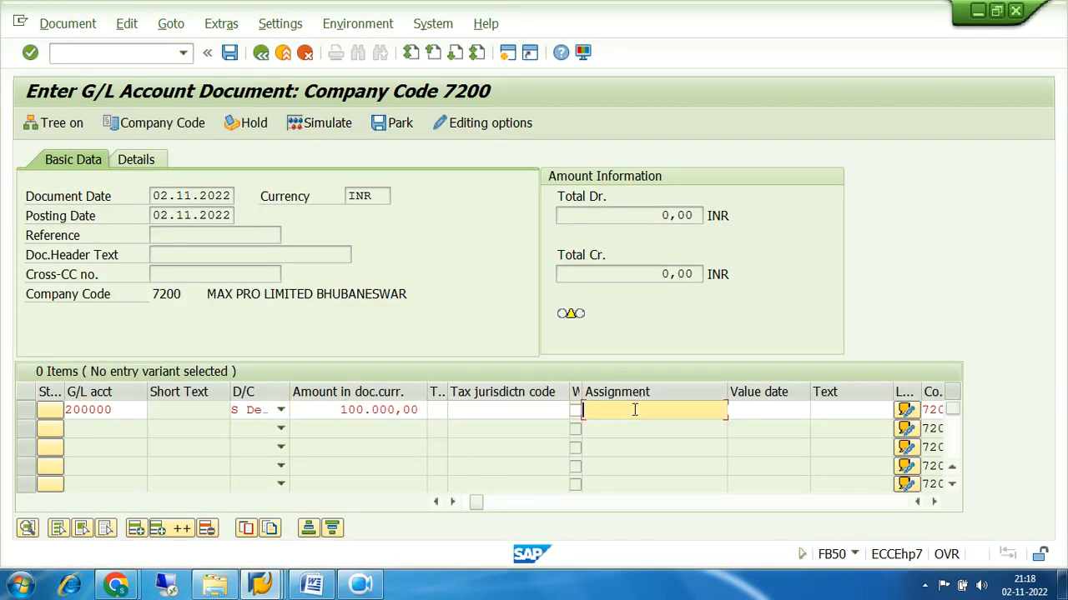
{"action": "left_click", "coordinate": [757, 410]}
{"action": "left_click", "coordinate": [849, 410]}
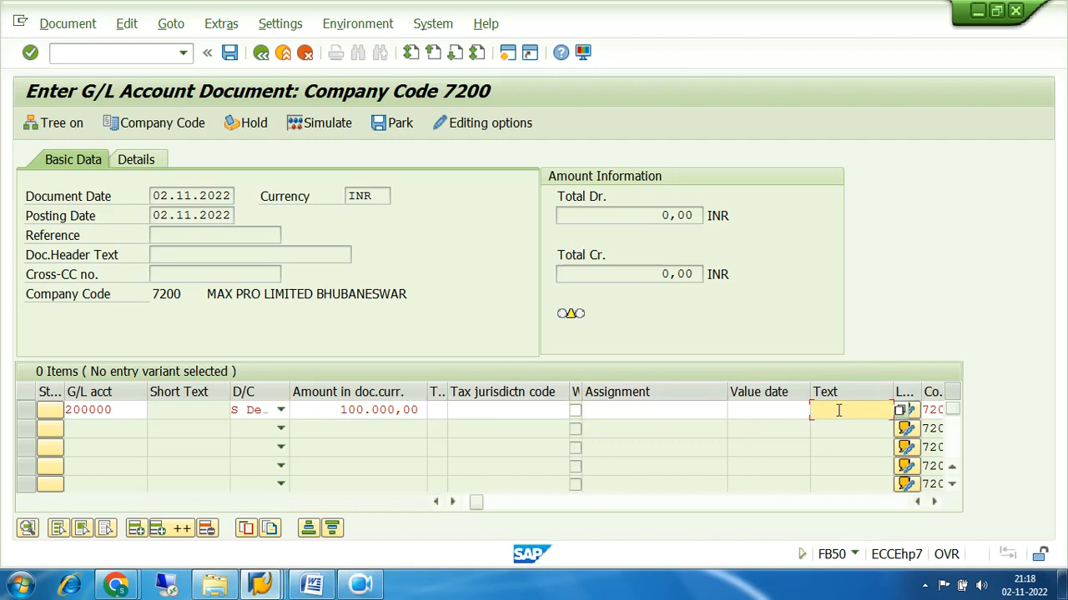
{"action": "left_click", "coordinate": [261, 586]}
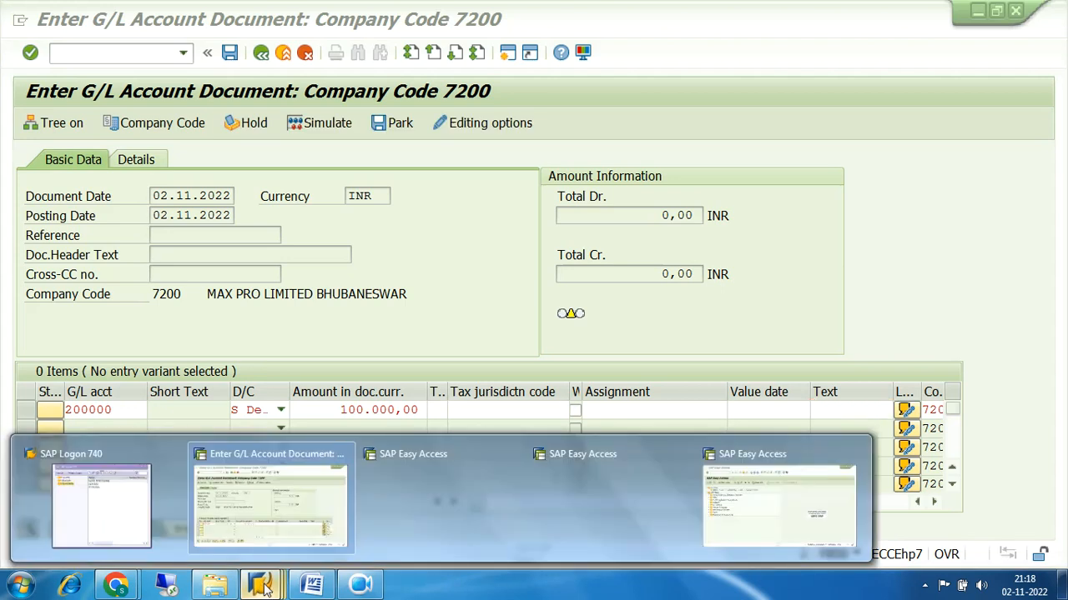
{"action": "left_click", "coordinate": [767, 515]}
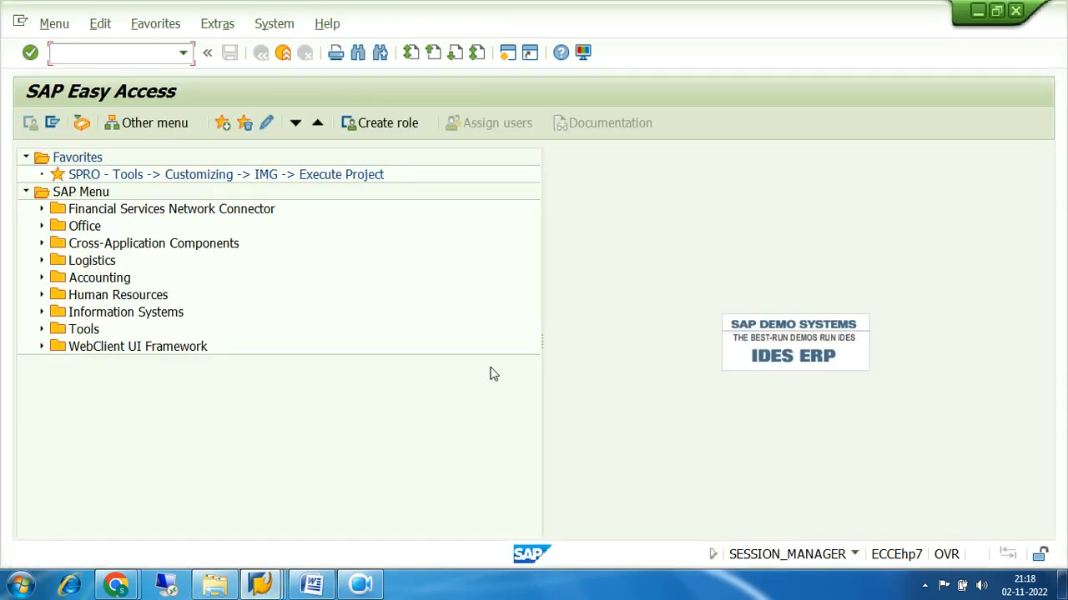
In the SPRO Reference IMG, run Define Field Status Variants under Ledgers > Fields and select variant 7200
{"action": "double_click", "coordinate": [142, 177]}
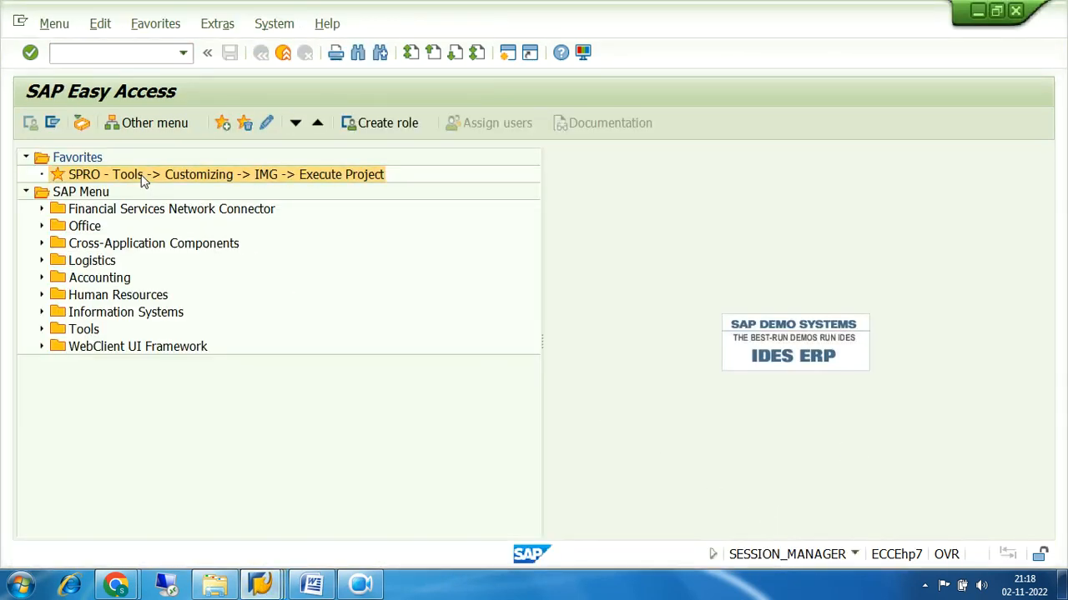
{"action": "left_click", "coordinate": [89, 125]}
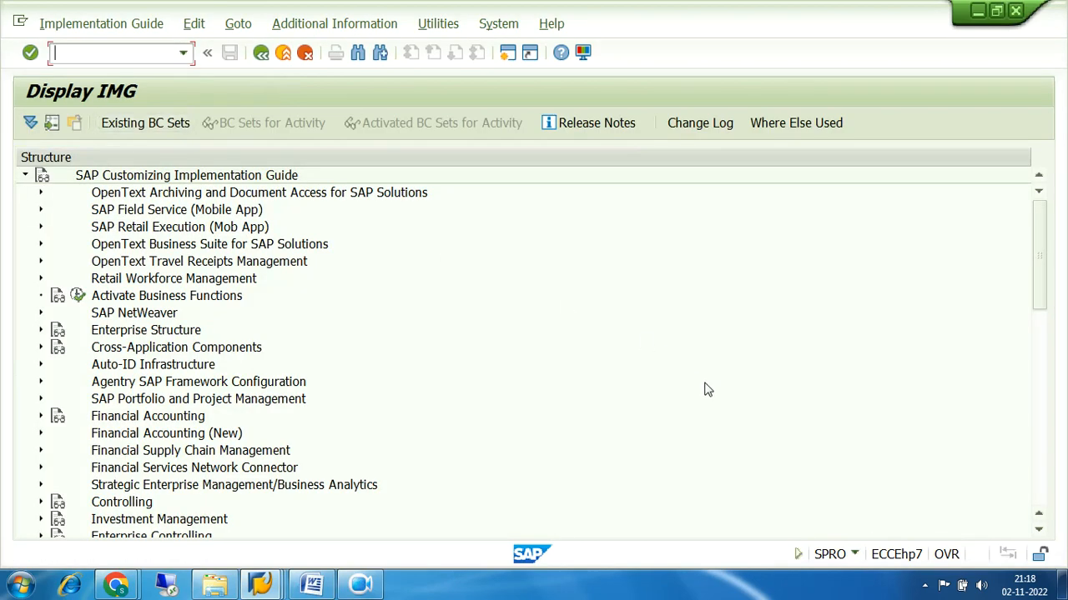
{"action": "left_click", "coordinate": [40, 433]}
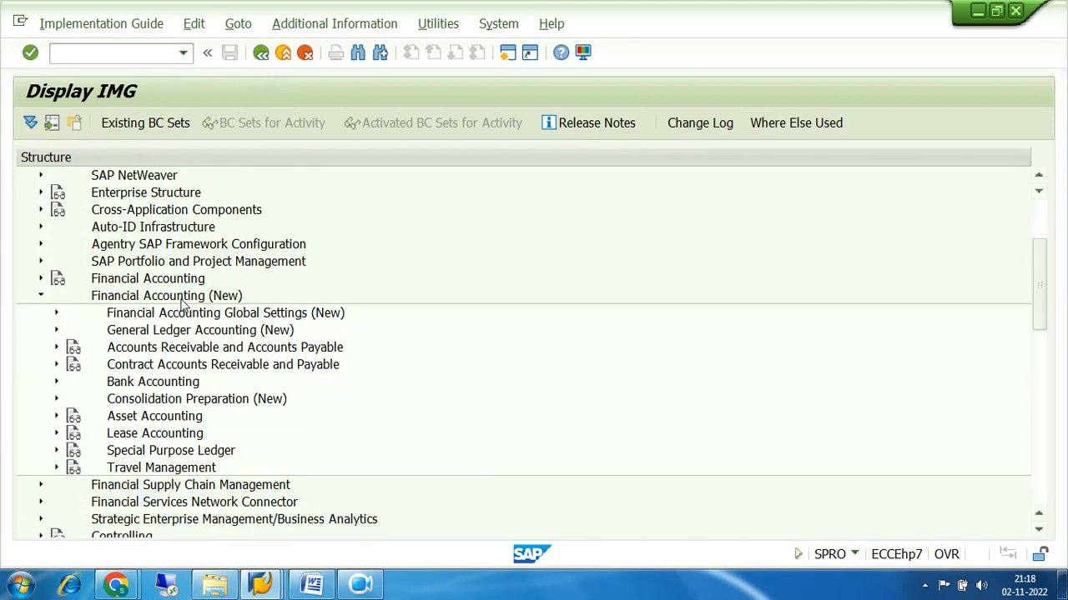
{"action": "left_click", "coordinate": [57, 317]}
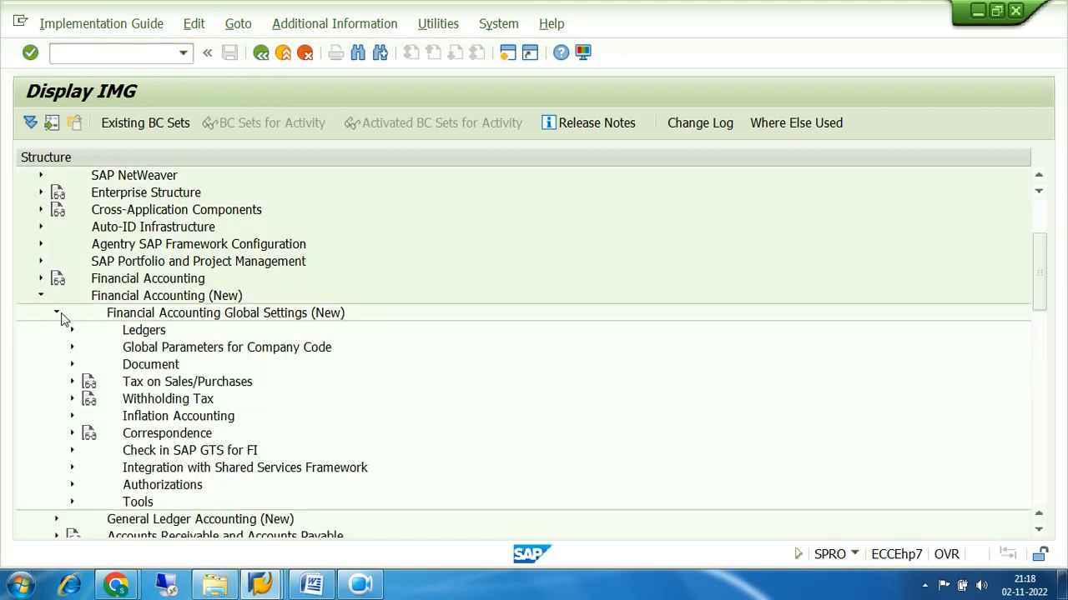
{"action": "left_click", "coordinate": [72, 331]}
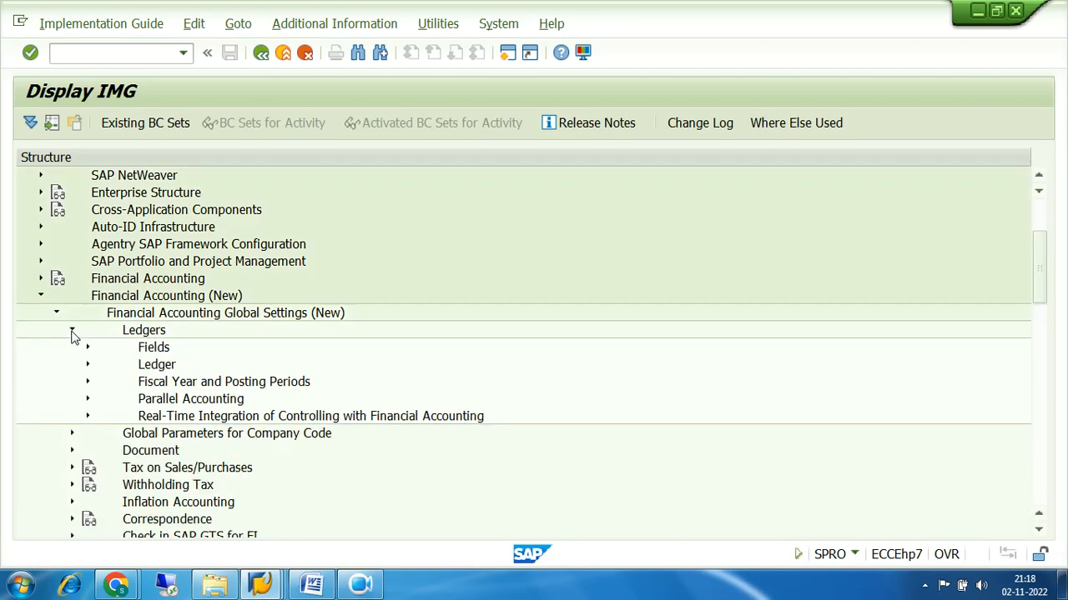
{"action": "left_click", "coordinate": [87, 348]}
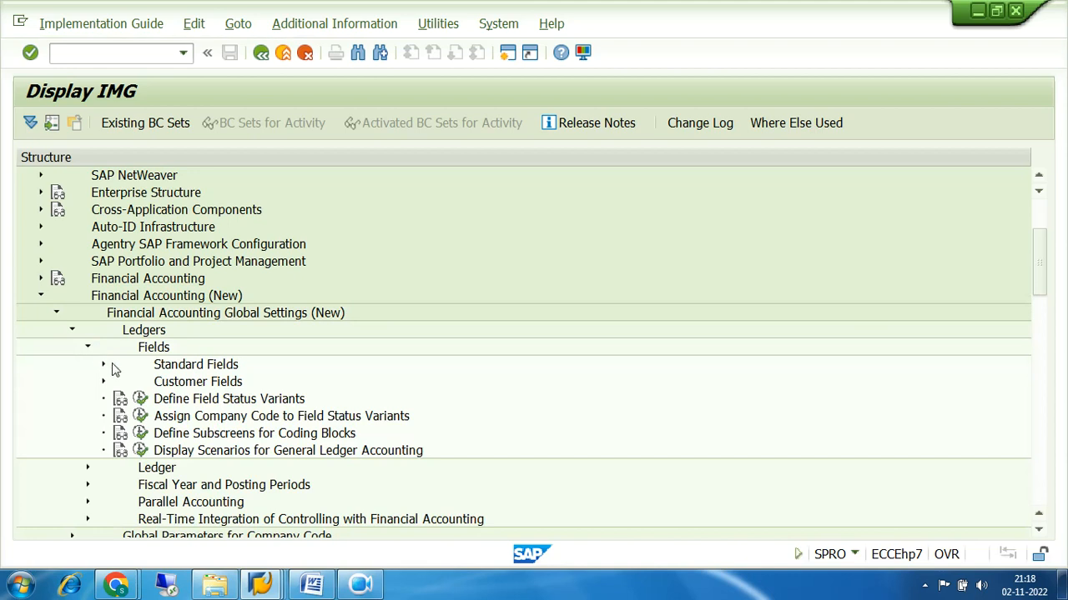
{"action": "left_click", "coordinate": [140, 399]}
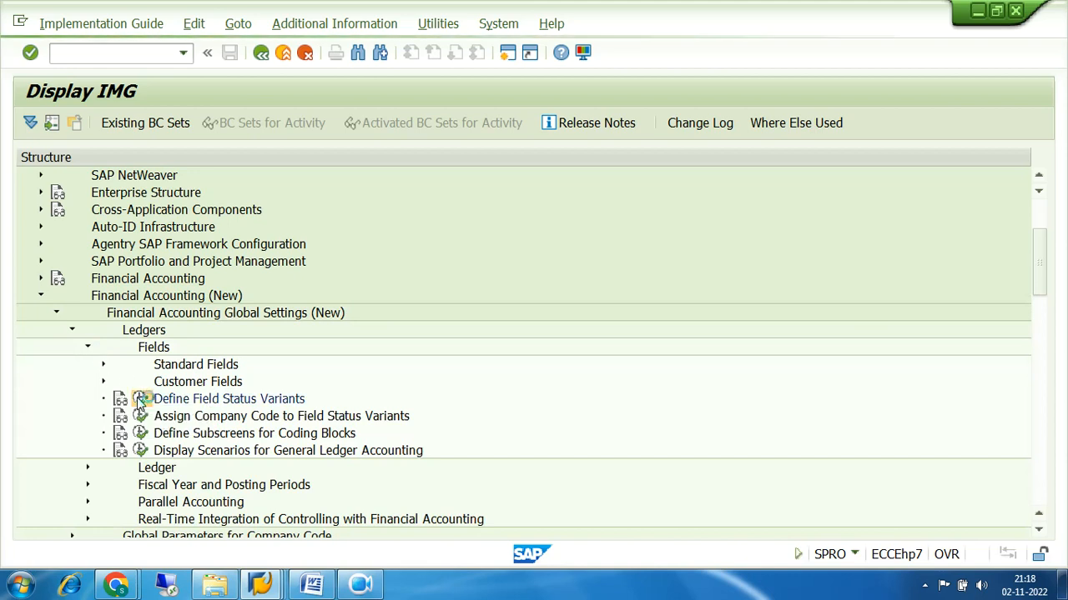
{"action": "left_click", "coordinate": [252, 327]}
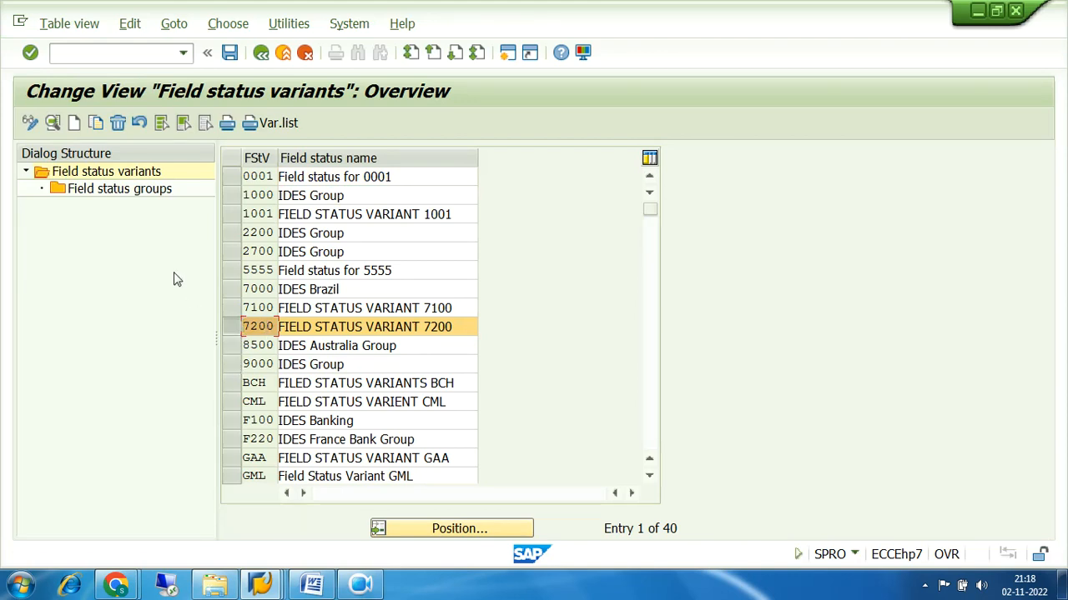
Open group G001 of variant 7200 and check that General data makes Text a required entry
{"action": "double_click", "coordinate": [102, 197]}
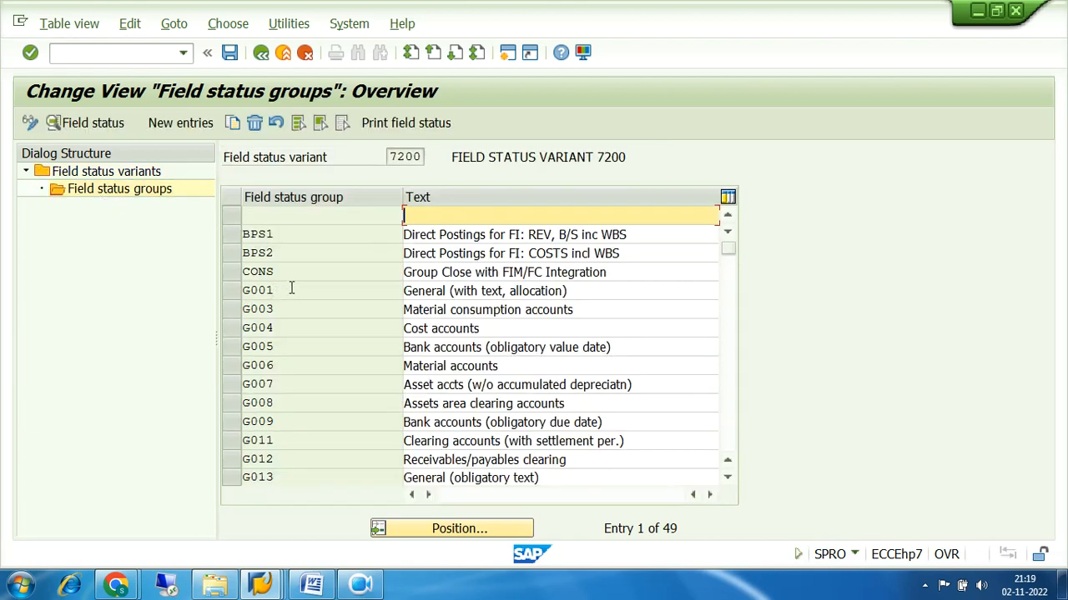
{"action": "left_click_drag", "start_coordinate": [292, 289], "coordinate": [224, 293]}
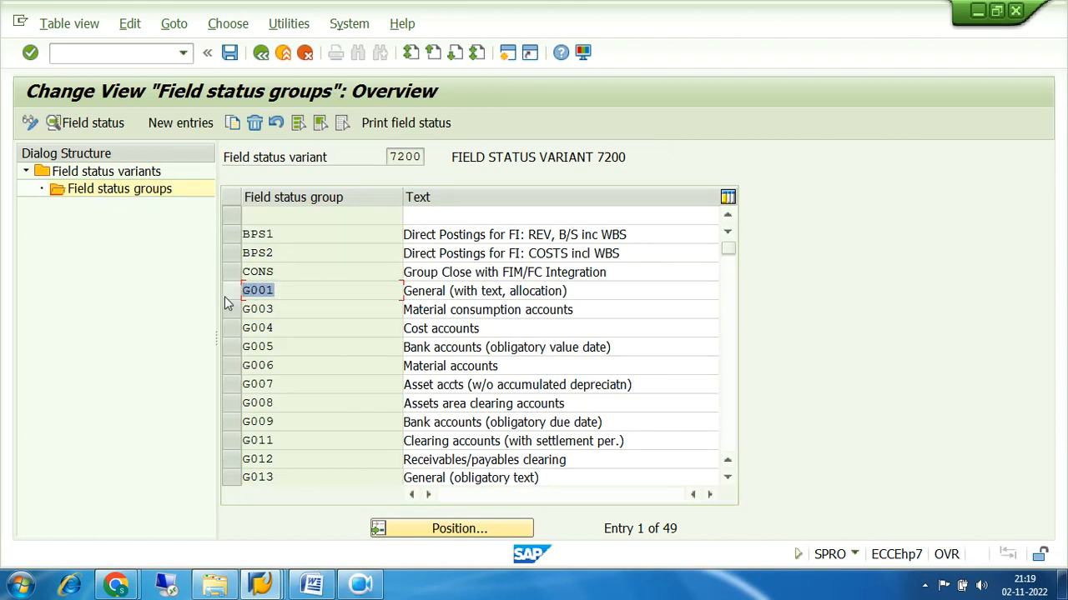
{"action": "double_click", "coordinate": [284, 290]}
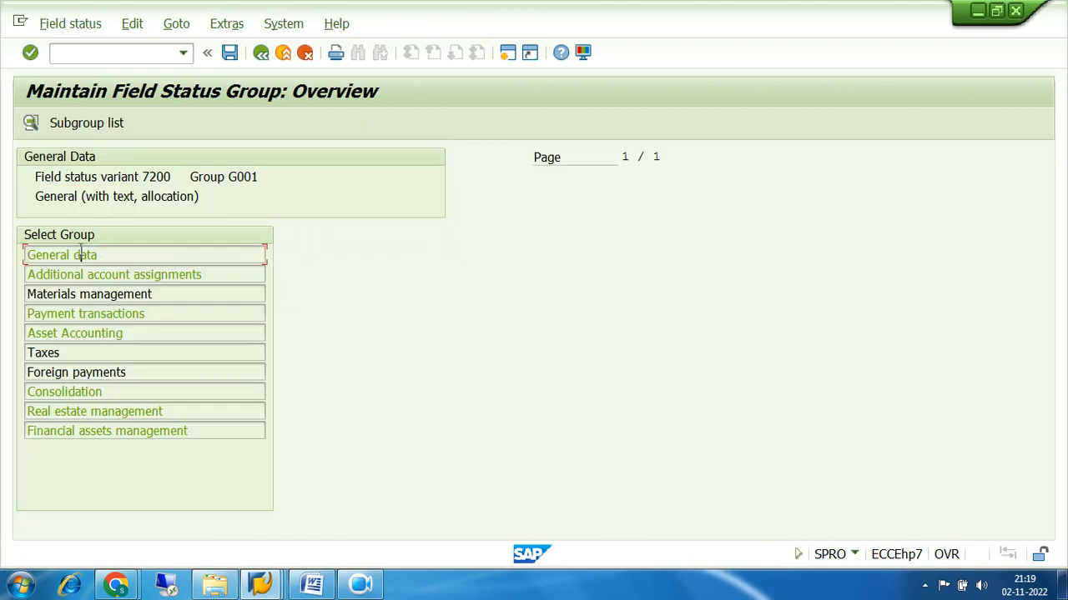
{"action": "double_click", "coordinate": [81, 255]}
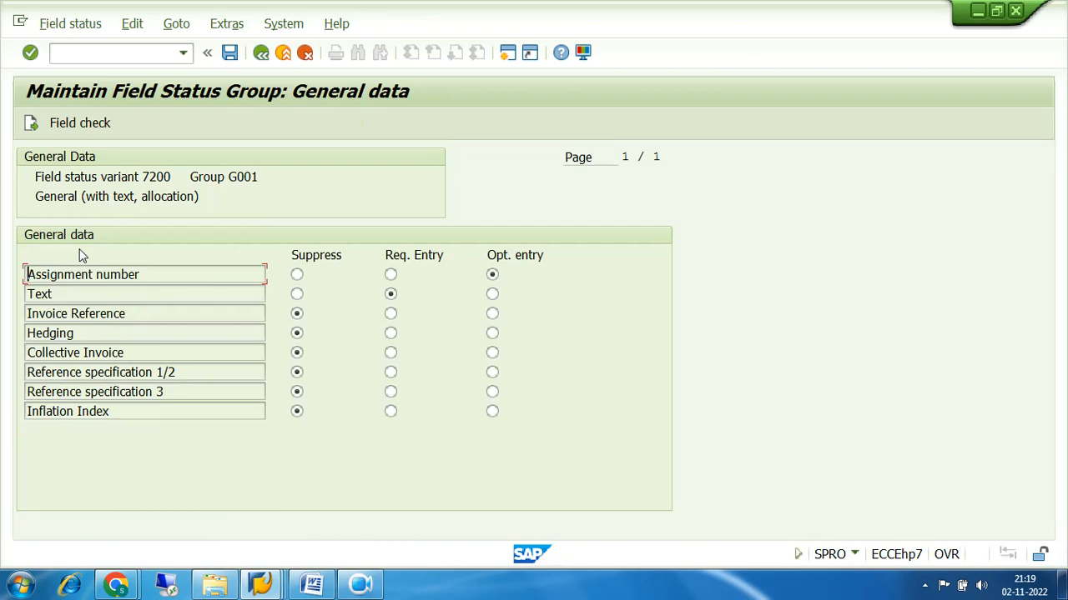
{"action": "left_click", "coordinate": [31, 125]}
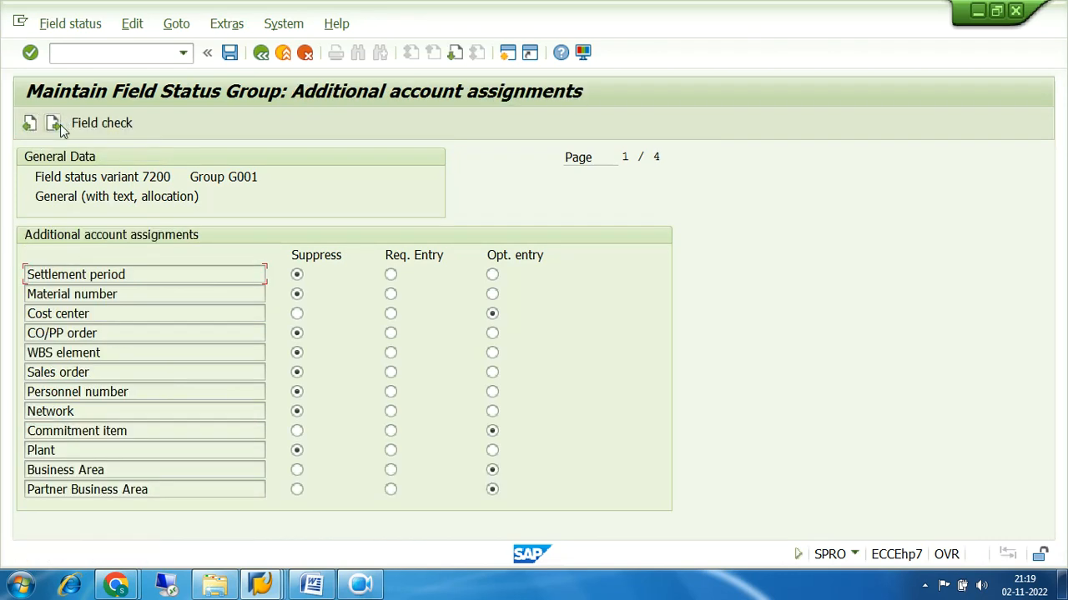
{"action": "left_click", "coordinate": [56, 125]}
{"action": "left_click", "coordinate": [29, 125]}
{"action": "left_click", "coordinate": [29, 125]}
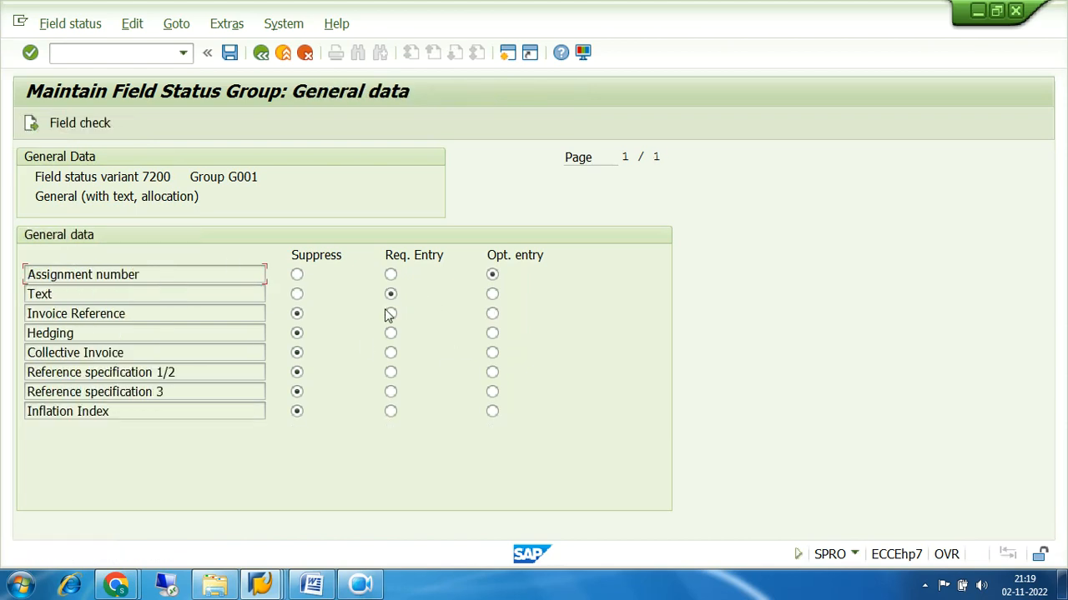
{"action": "left_click_drag", "start_coordinate": [75, 291], "coordinate": [29, 294]}
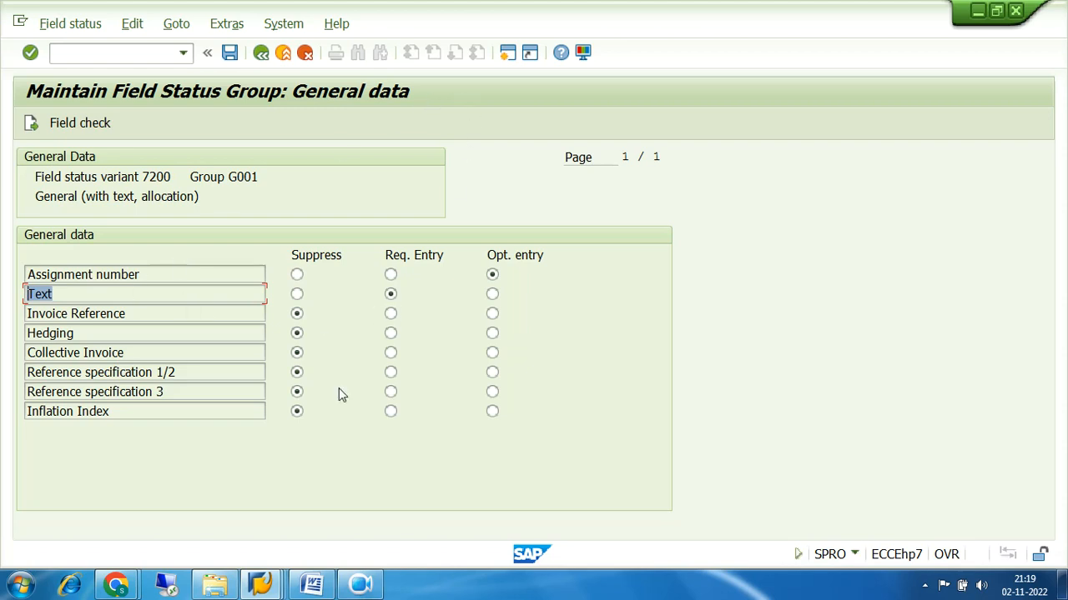
Compare with account 200000 in the G/L document window, then return to the G001 settings
{"action": "left_click", "coordinate": [257, 577]}
{"action": "left_click", "coordinate": [269, 501]}
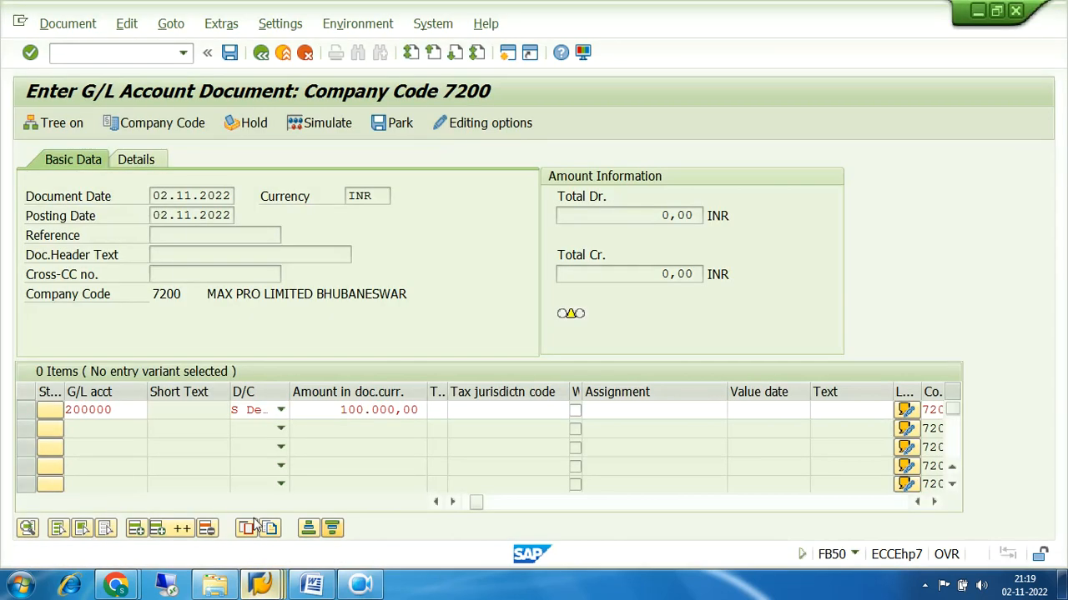
{"action": "double_click", "coordinate": [139, 410]}
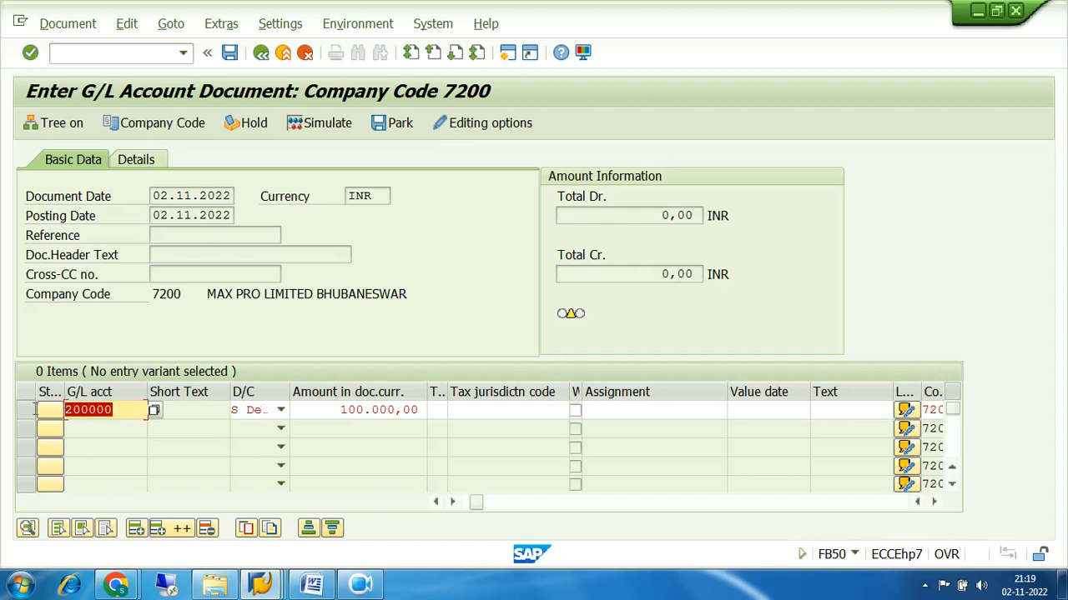
{"action": "left_click", "coordinate": [281, 586]}
{"action": "left_click", "coordinate": [770, 510]}
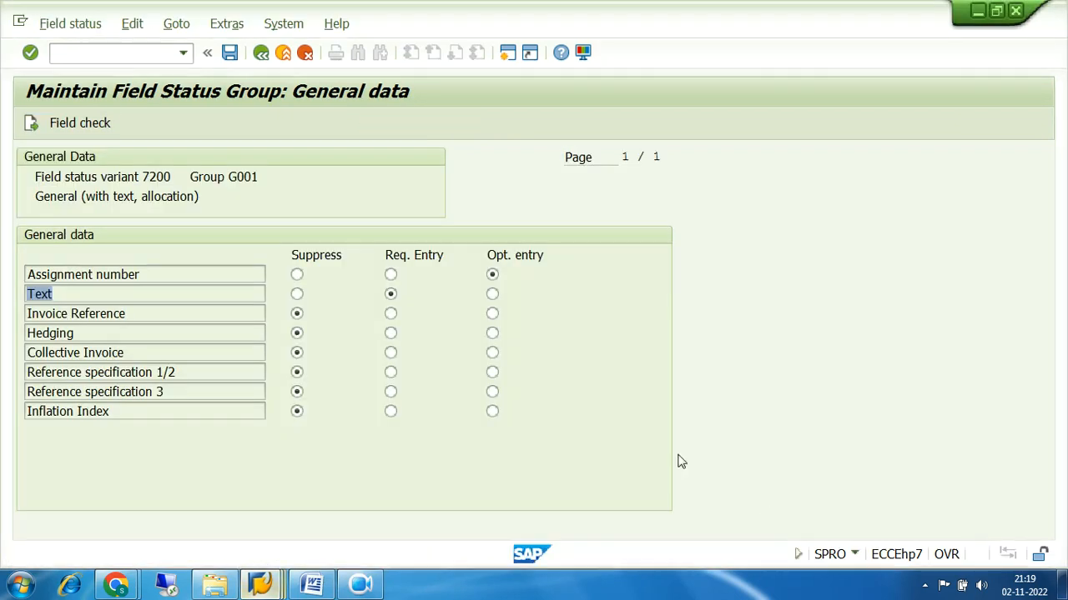
Go back from group G001 to the implementation guide tree
{"action": "left_click_drag", "start_coordinate": [258, 176], "coordinate": [189, 177]}
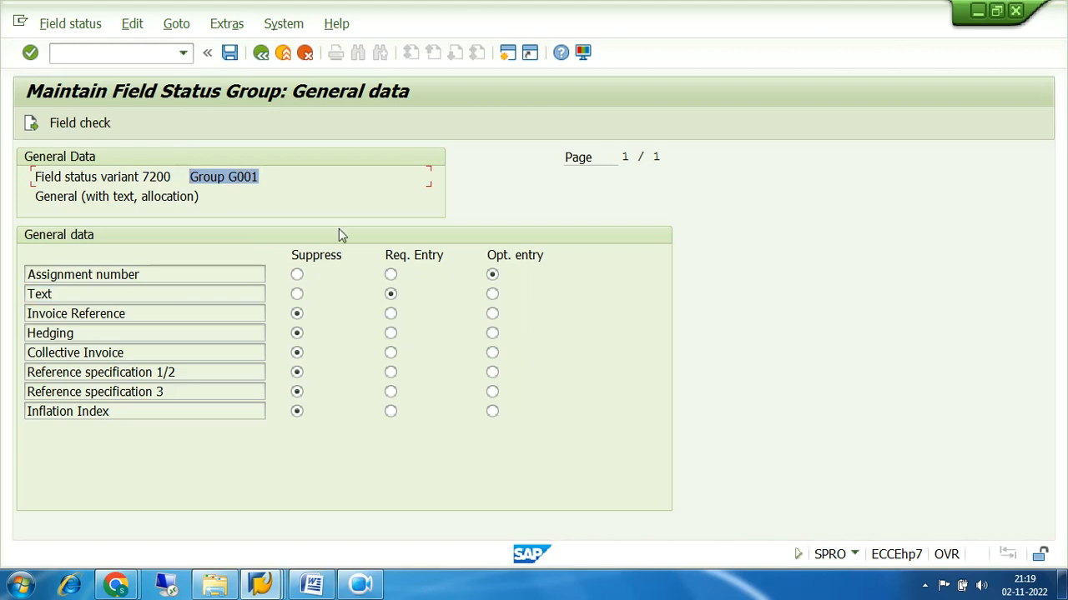
{"action": "left_click", "coordinate": [260, 54]}
{"action": "left_click", "coordinate": [260, 54]}
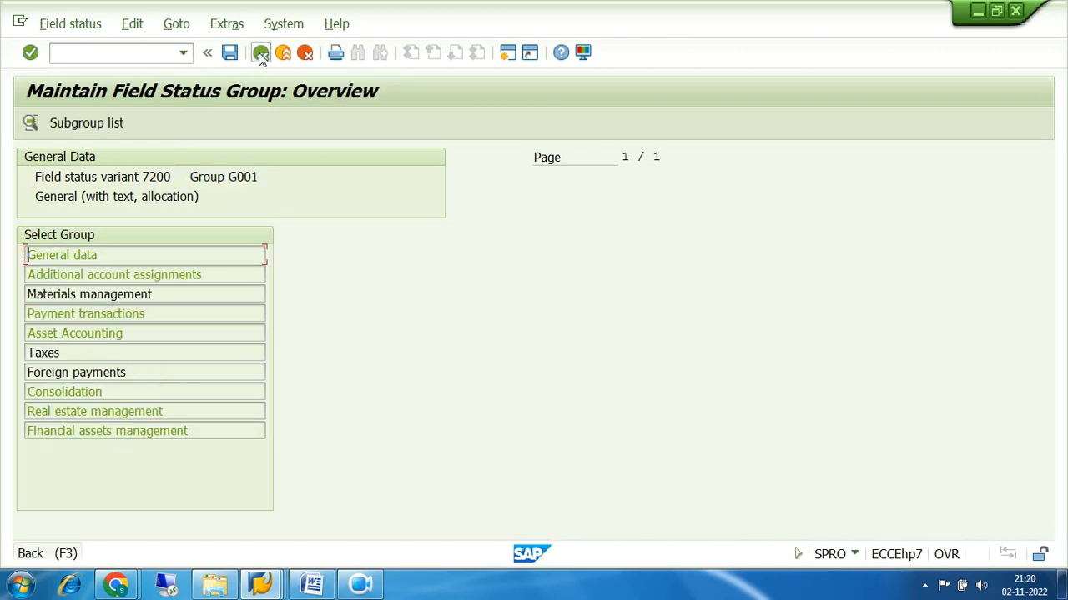
{"action": "left_click", "coordinate": [260, 53]}
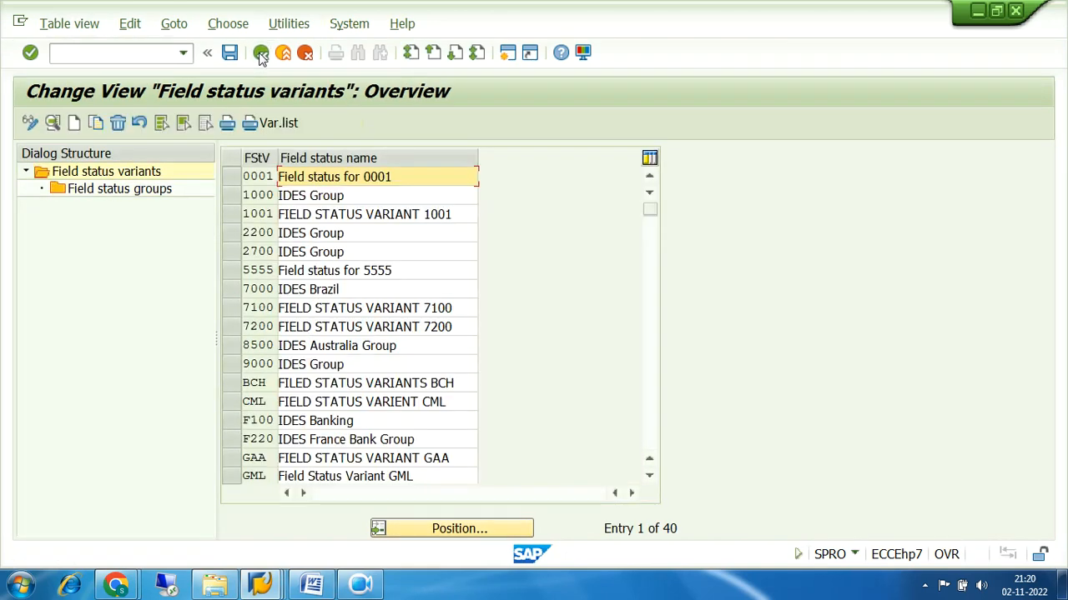
{"action": "left_click", "coordinate": [262, 54]}
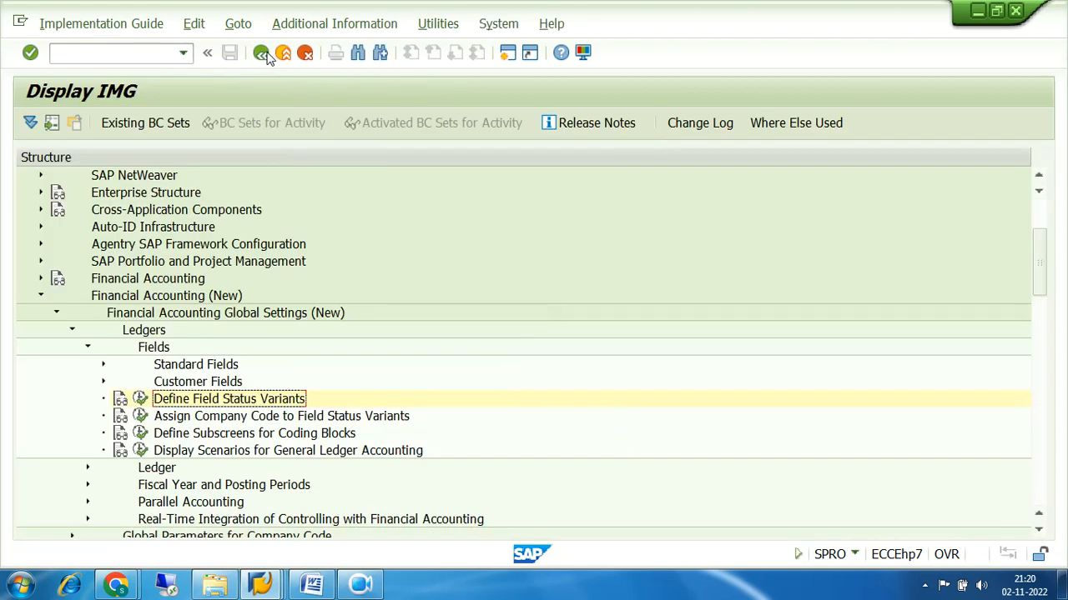
Run the G/L account master data transaction with /NFS00
{"action": "left_click", "coordinate": [122, 53]}
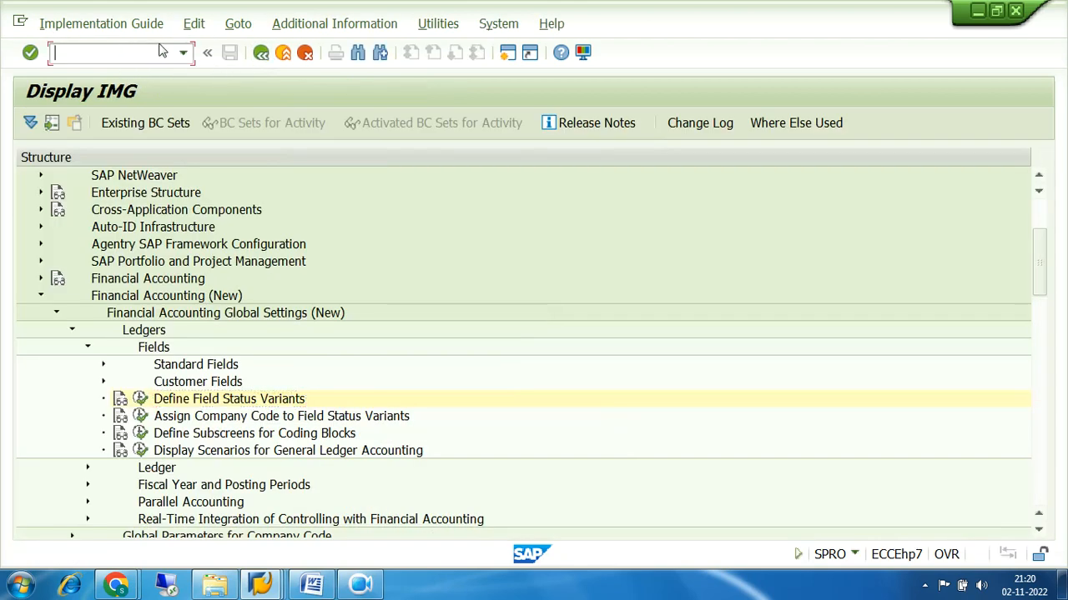
{"action": "type", "text": "NFS00"}
{"action": "key", "text": "BackSpace"}
{"action": "key", "text": "BackSpace"}
{"action": "key", "text": "BackSpace"}
{"action": "key", "text": "BackSpace"}
{"action": "type", "text": "/NFS00"}
{"action": "key", "text": "Return"}
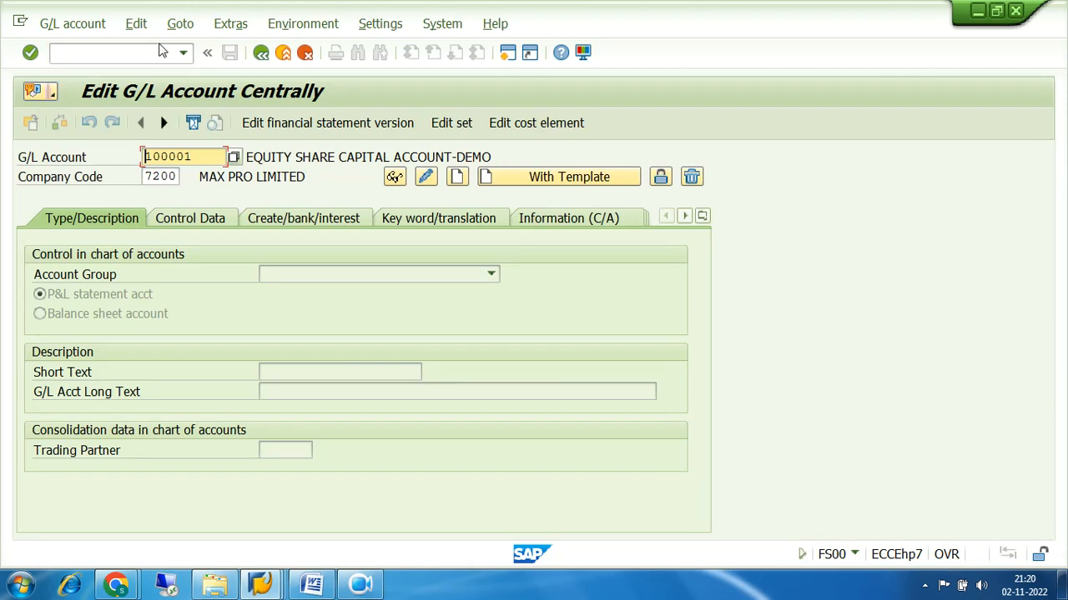
Display account 200000 BANK ACCOUNT in company code 7200 and check its field status group G001
{"action": "left_click", "coordinate": [233, 158]}
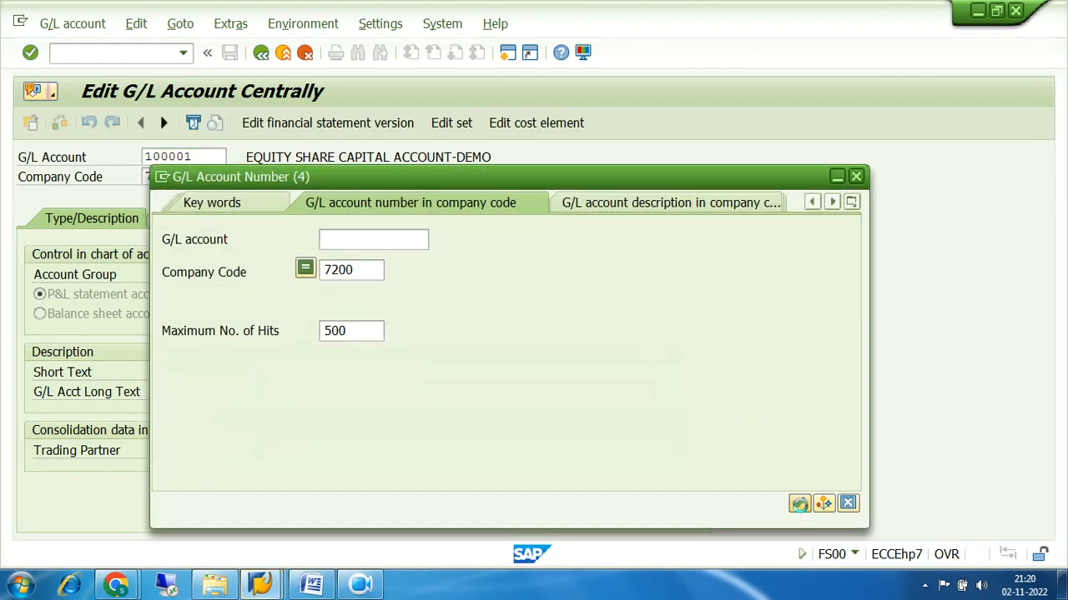
{"action": "left_click", "coordinate": [799, 504]}
{"action": "left_click", "coordinate": [193, 184]}
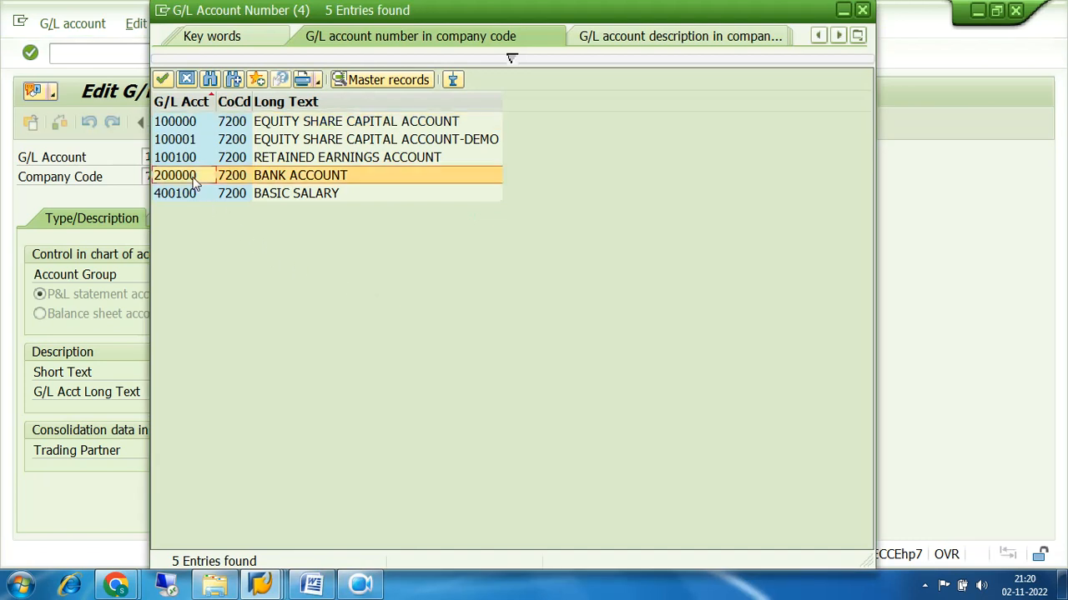
{"action": "left_click", "coordinate": [193, 182]}
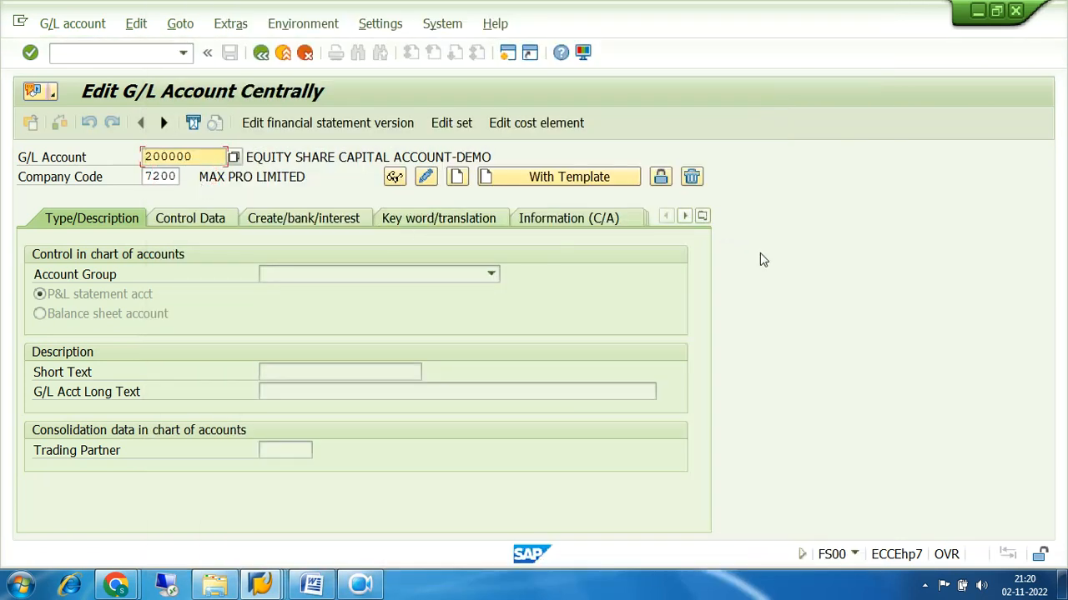
{"action": "key", "text": "Return"}
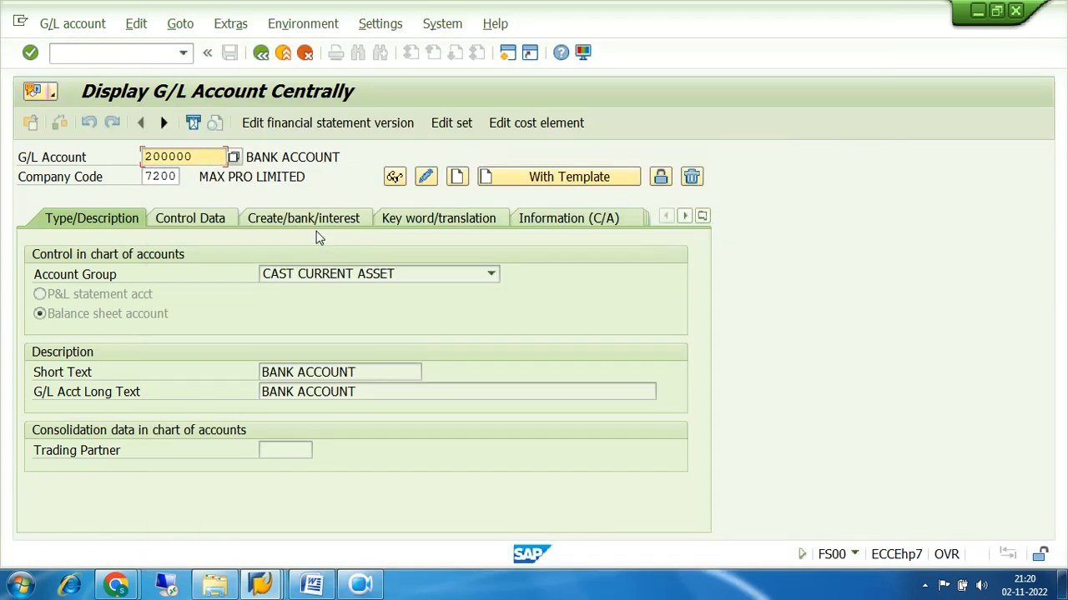
{"action": "left_click", "coordinate": [297, 221]}
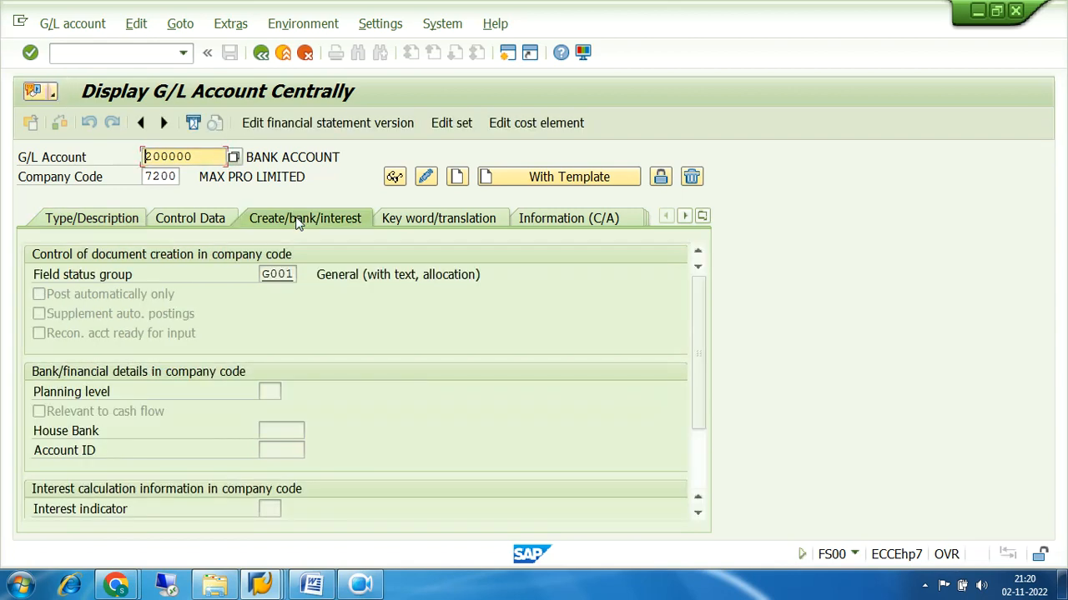
{"action": "left_click", "coordinate": [294, 275]}
{"action": "left_click_drag", "start_coordinate": [293, 275], "coordinate": [190, 294]}
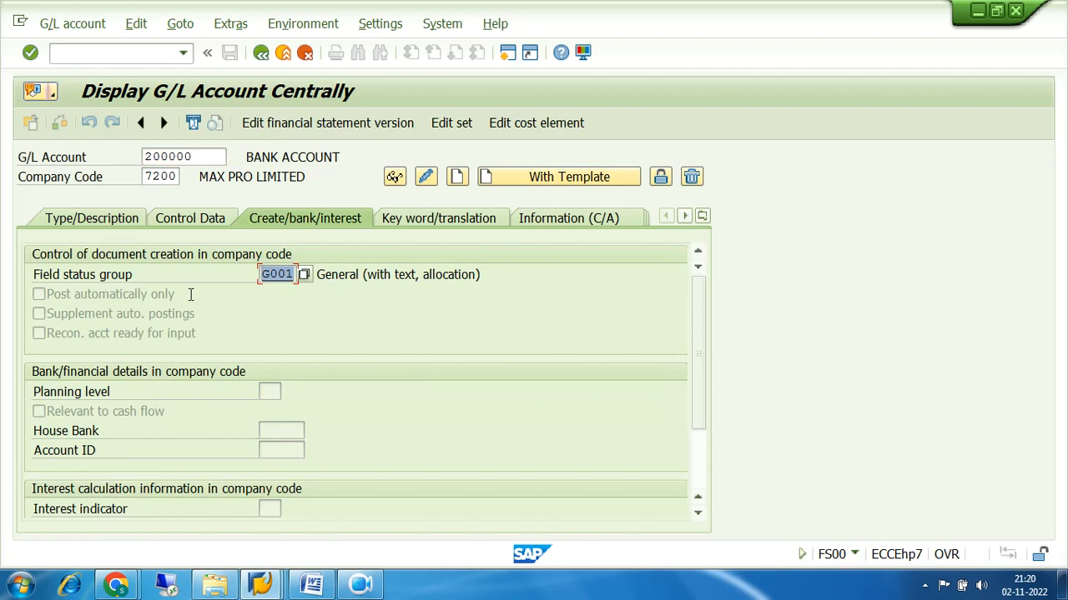
{"action": "left_click", "coordinate": [261, 586]}
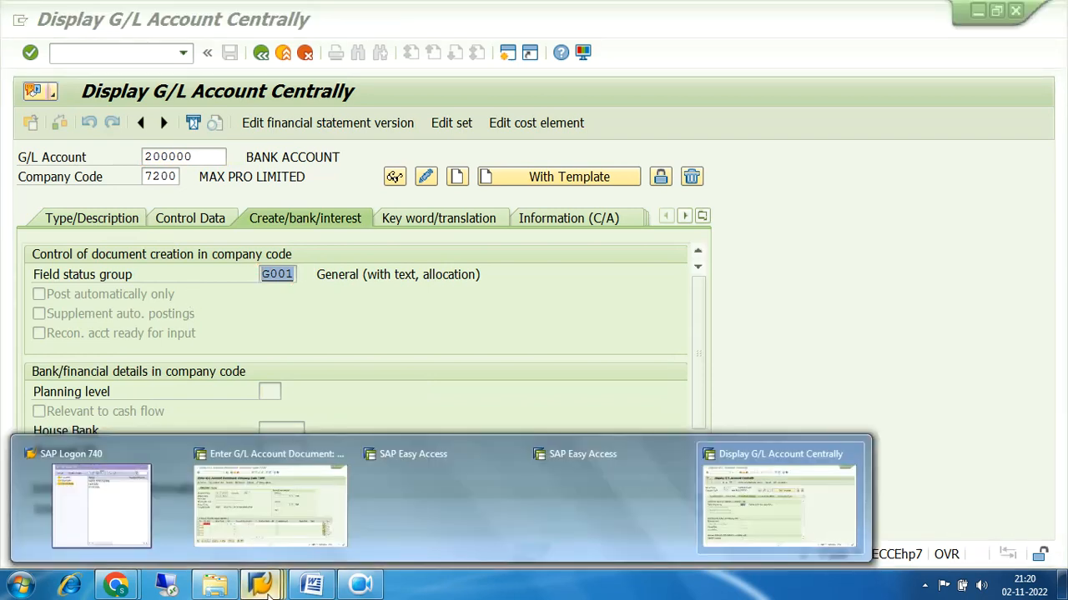
Leave the account display and expand the SAP Reference IMG to FA (New) › Global Settings › Ledgers › Fields
{"action": "left_click", "coordinate": [770, 498]}
{"action": "left_click", "coordinate": [261, 53]}
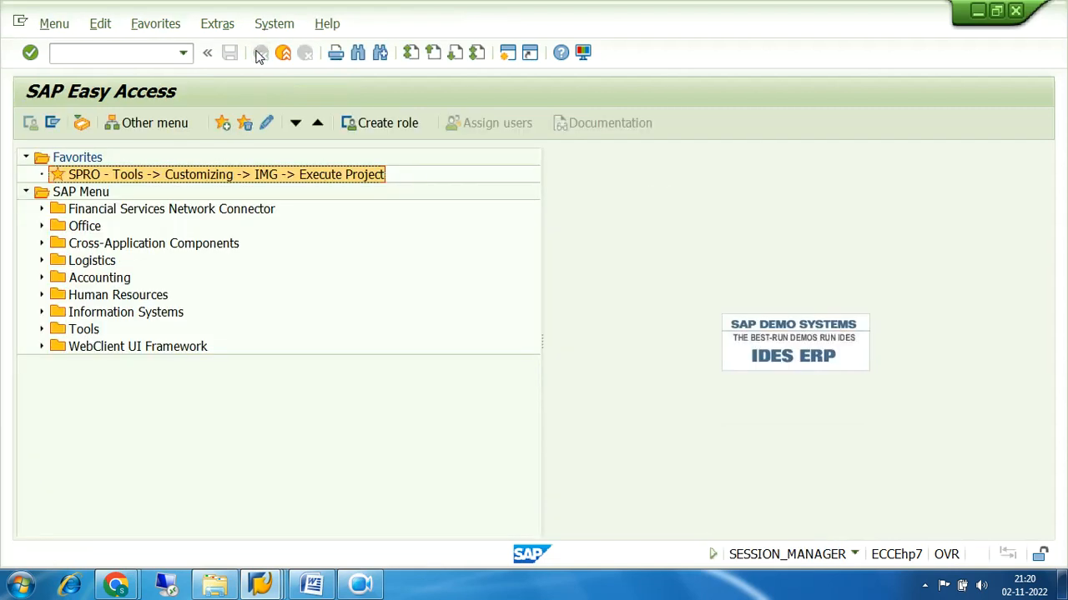
{"action": "double_click", "coordinate": [114, 177]}
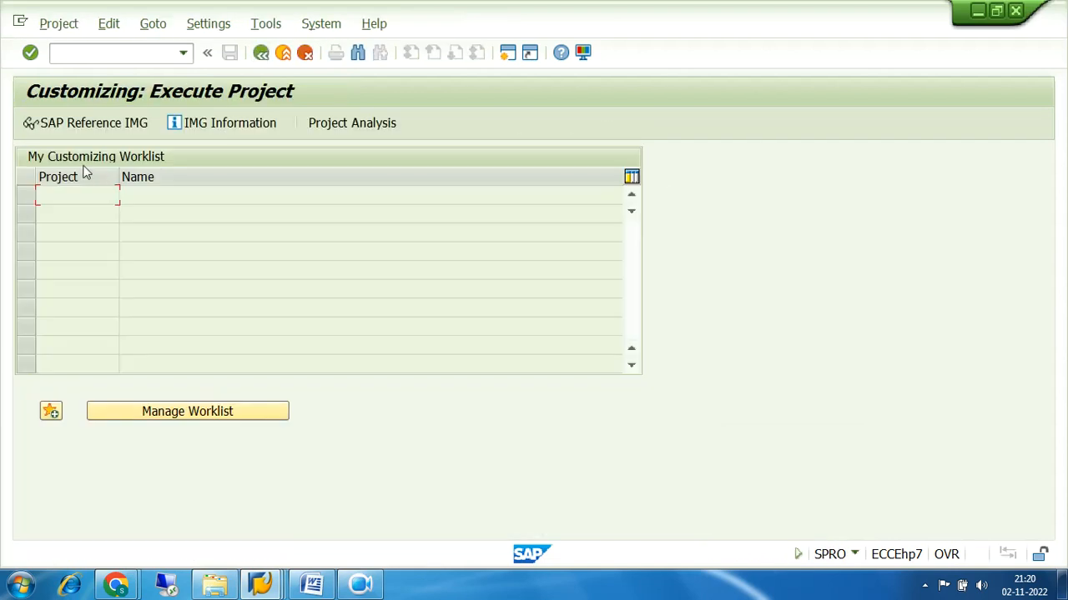
{"action": "left_click", "coordinate": [89, 125]}
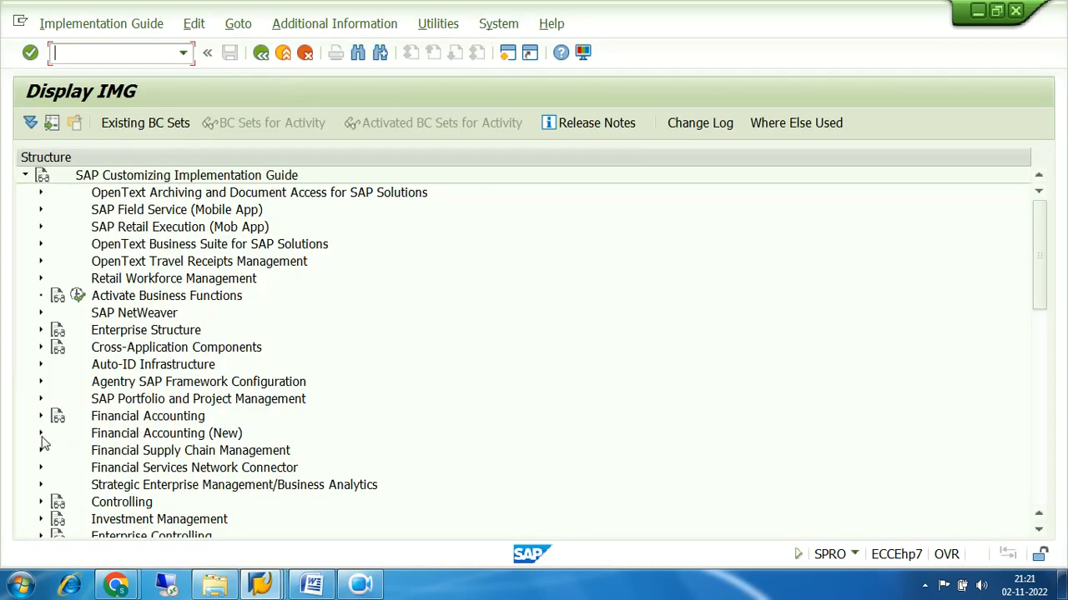
{"action": "left_click", "coordinate": [40, 434]}
{"action": "scroll", "coordinate": [428, 342], "scroll_direction": "down", "scroll_amount": 3}
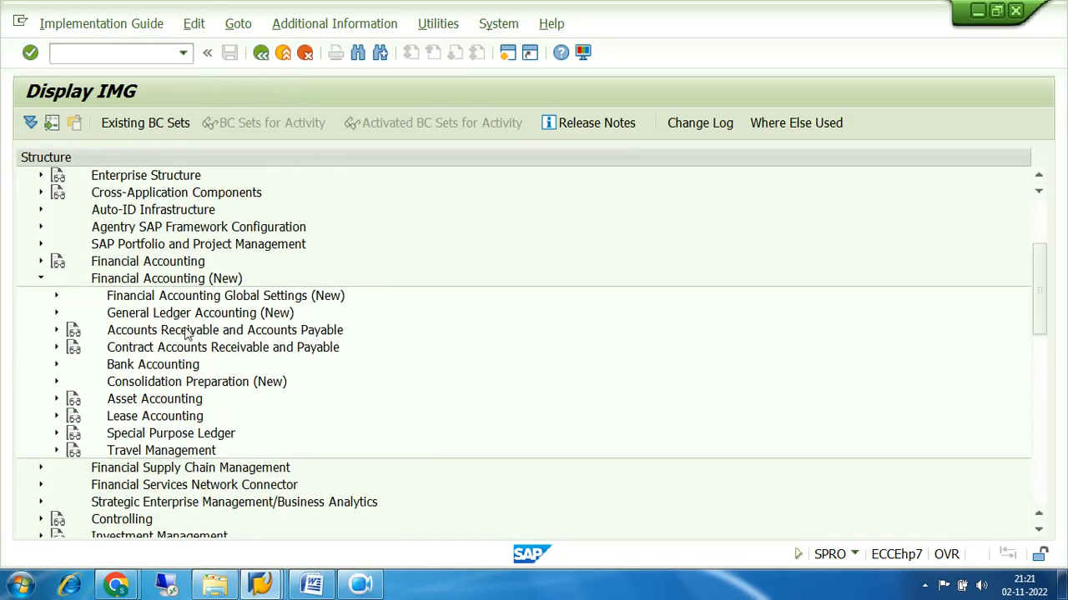
{"action": "left_click", "coordinate": [56, 297]}
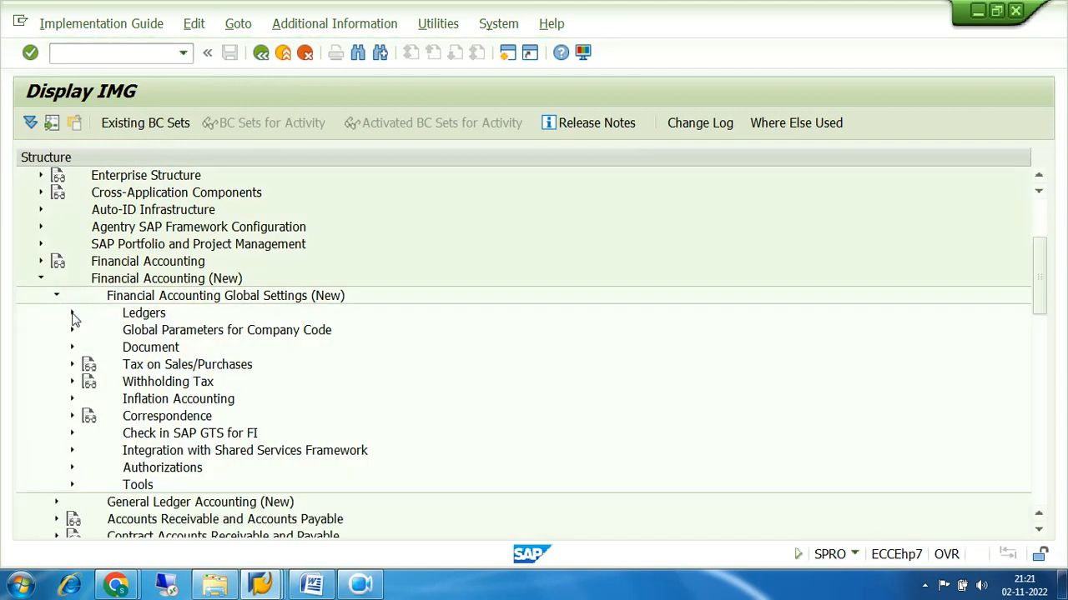
{"action": "left_click", "coordinate": [72, 314]}
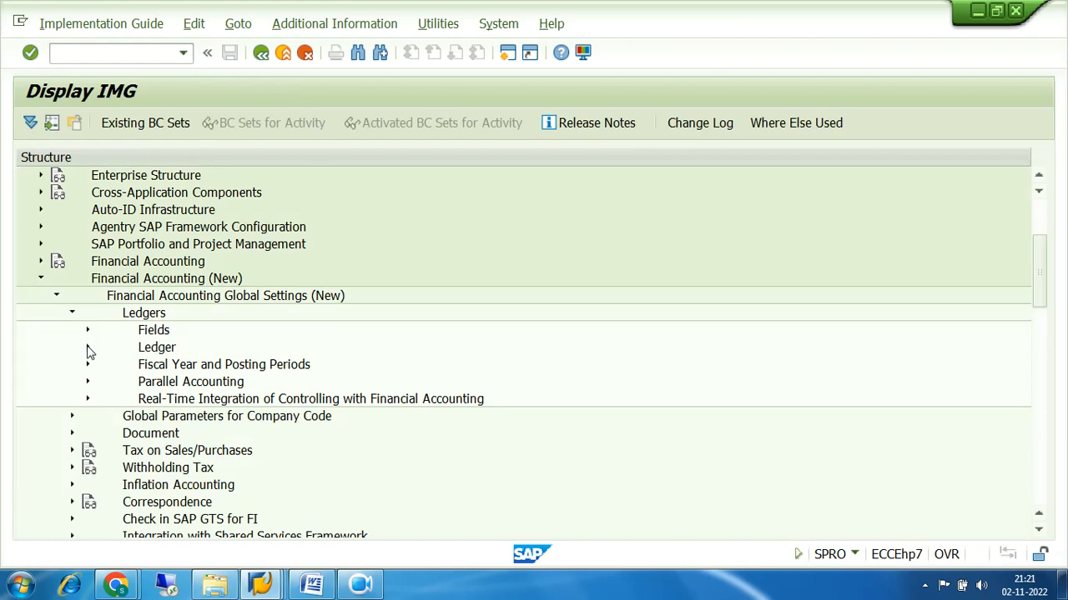
{"action": "left_click", "coordinate": [88, 330]}
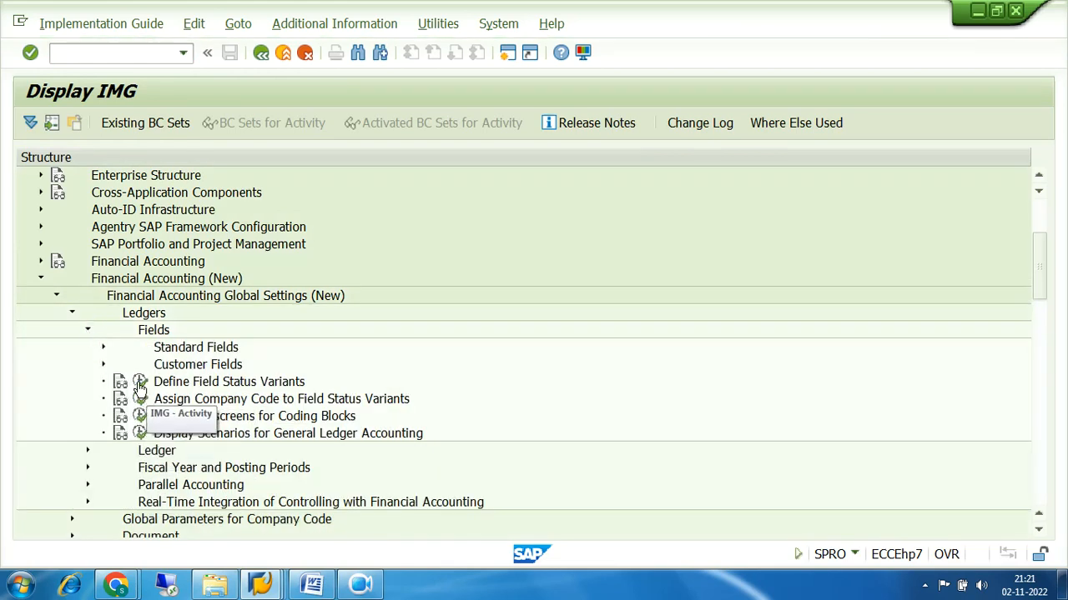
Check variant 7200's G001 General data field statuses in Define Field Status Variants, then return to the IMG tree
{"action": "left_click", "coordinate": [140, 382]}
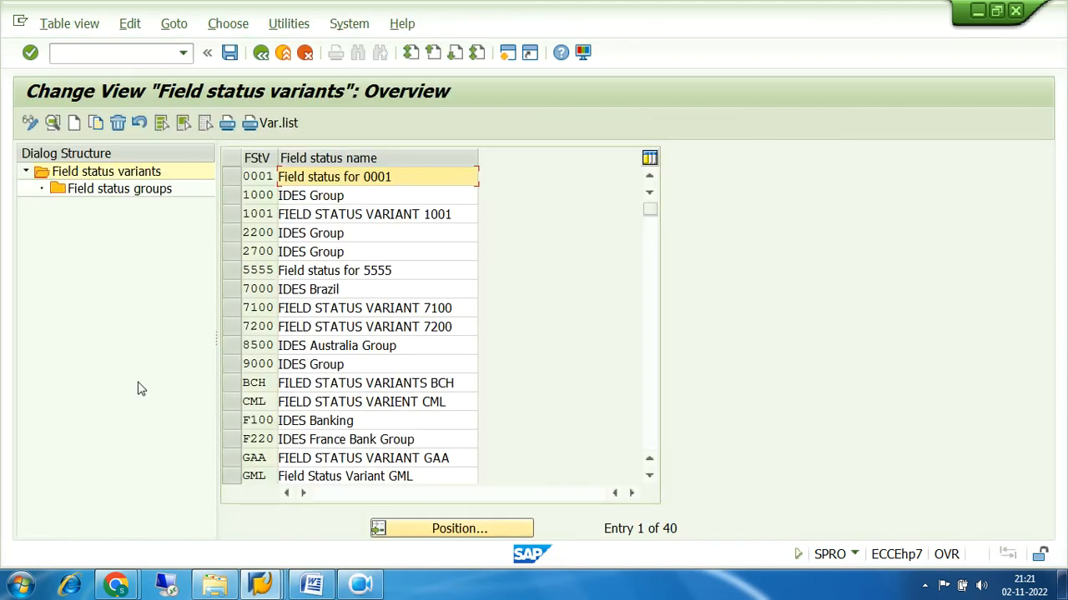
{"action": "left_click", "coordinate": [235, 326]}
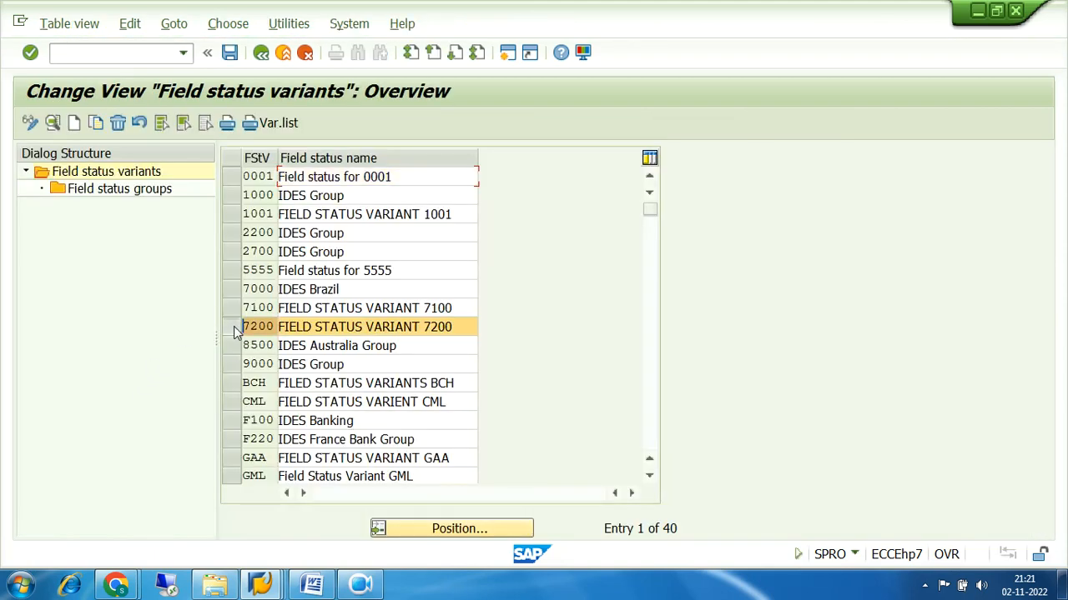
{"action": "double_click", "coordinate": [107, 188]}
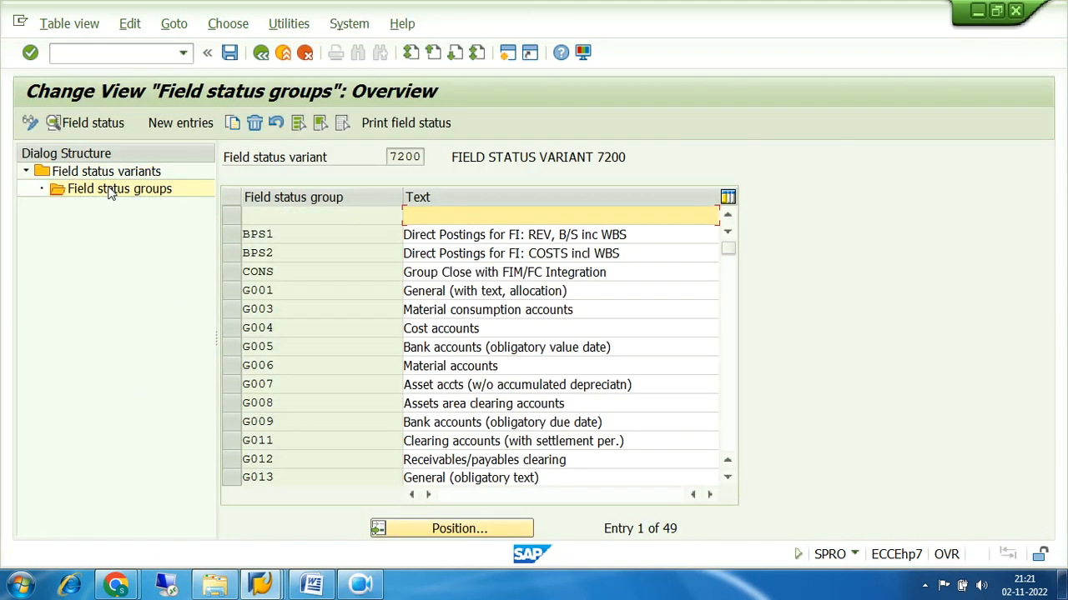
{"action": "double_click", "coordinate": [283, 291]}
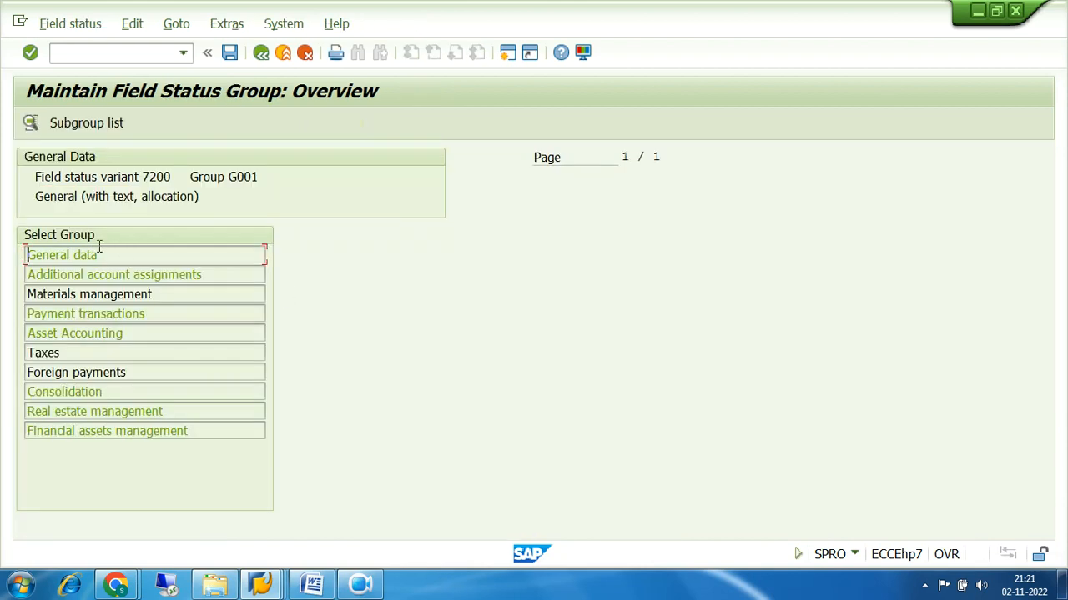
{"action": "double_click", "coordinate": [93, 254]}
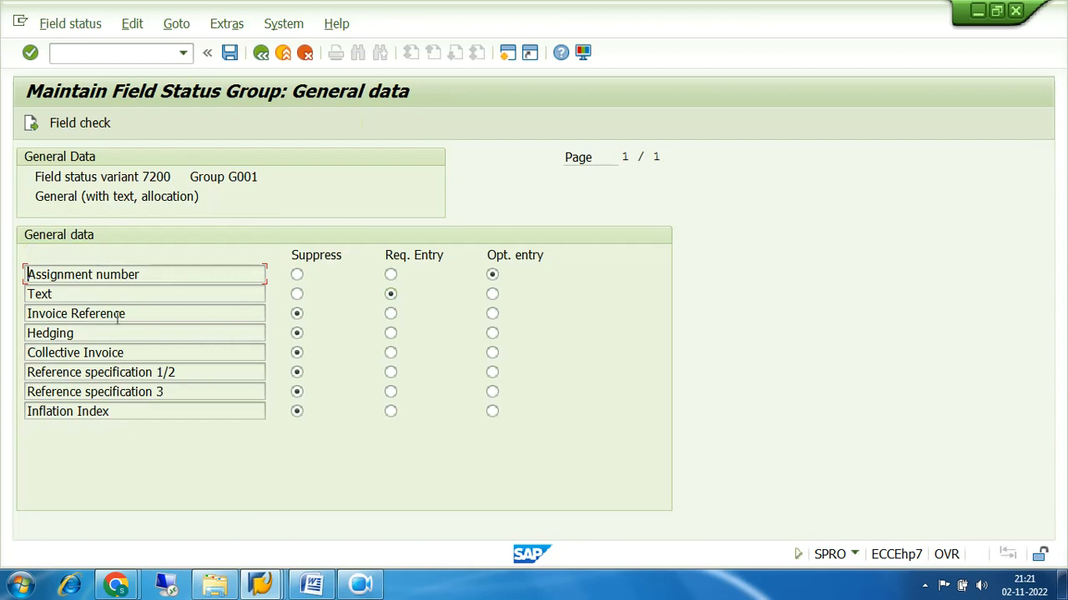
{"action": "left_click", "coordinate": [298, 411]}
{"action": "left_click", "coordinate": [262, 53]}
{"action": "left_click", "coordinate": [262, 53]}
{"action": "left_click", "coordinate": [262, 53]}
{"action": "left_click", "coordinate": [262, 52]}
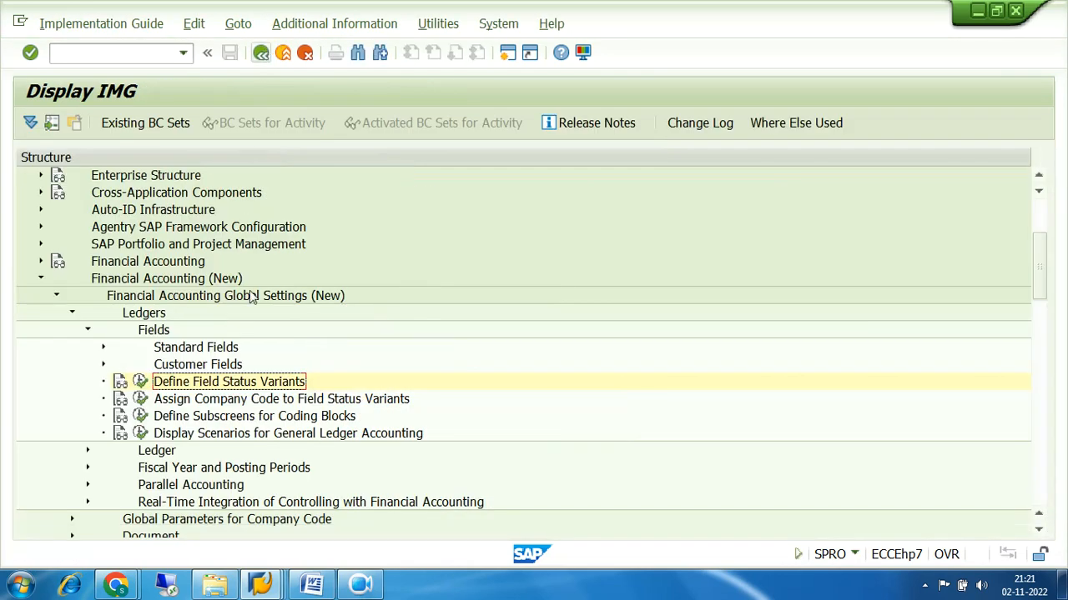
{"action": "left_click", "coordinate": [262, 587]}
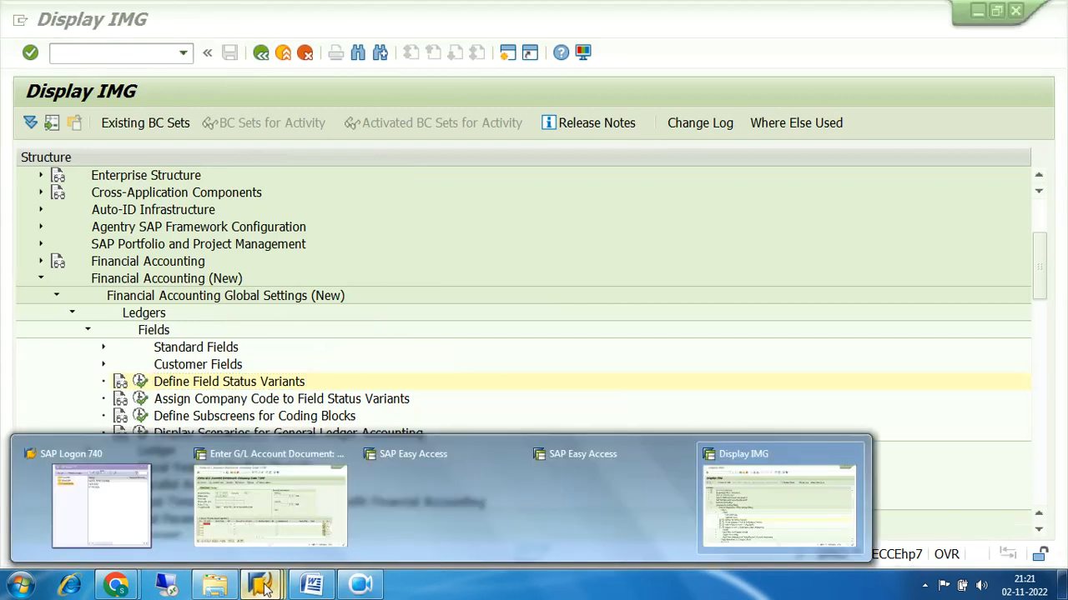
Give line 1 the text BEING SHARE CAPITAL ISSUED, validate it, and list 7200's G/L accounts for line 2
{"action": "left_click", "coordinate": [269, 501]}
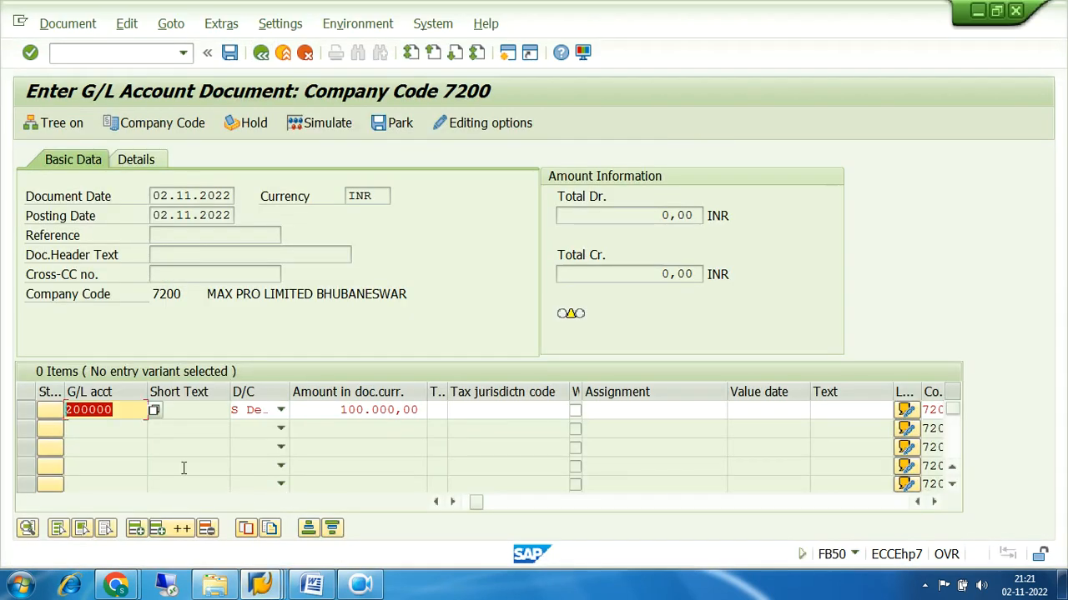
{"action": "left_click", "coordinate": [849, 409]}
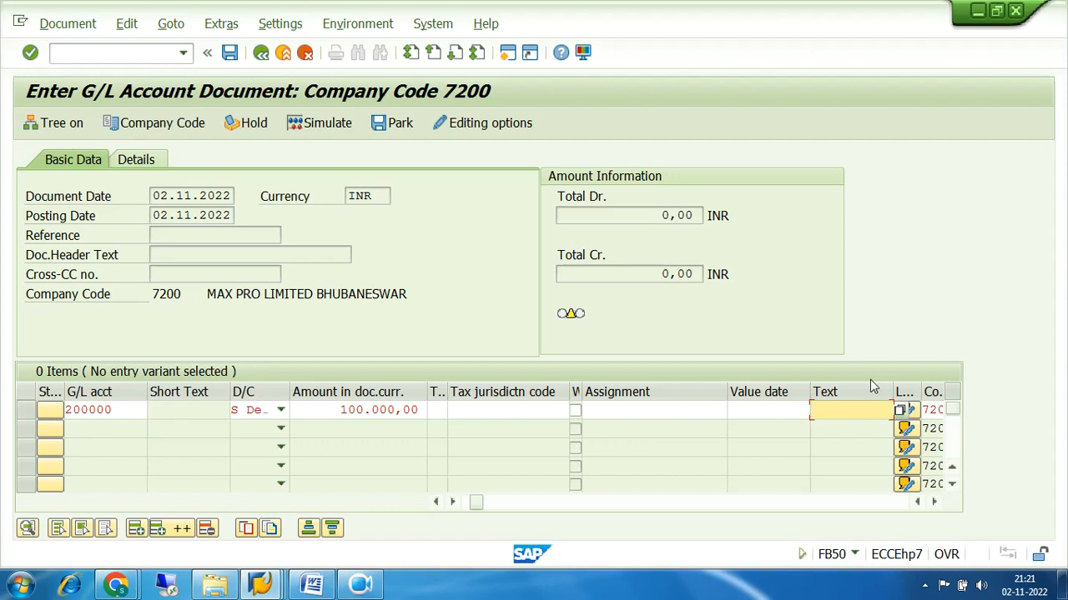
{"action": "type", "text": "BEING"}
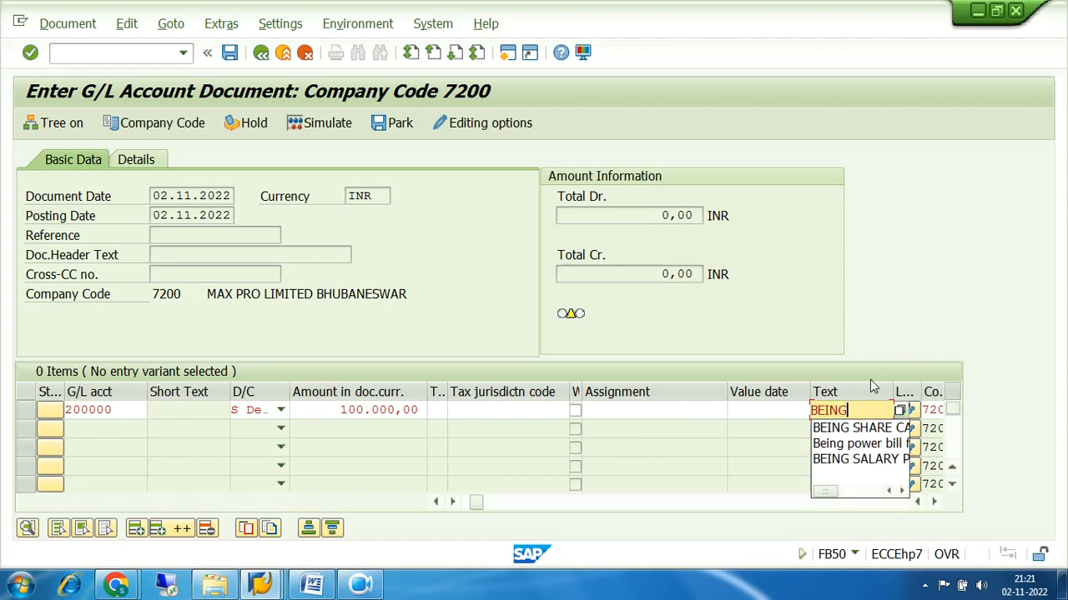
{"action": "left_click", "coordinate": [896, 432]}
{"action": "key", "text": "Return"}
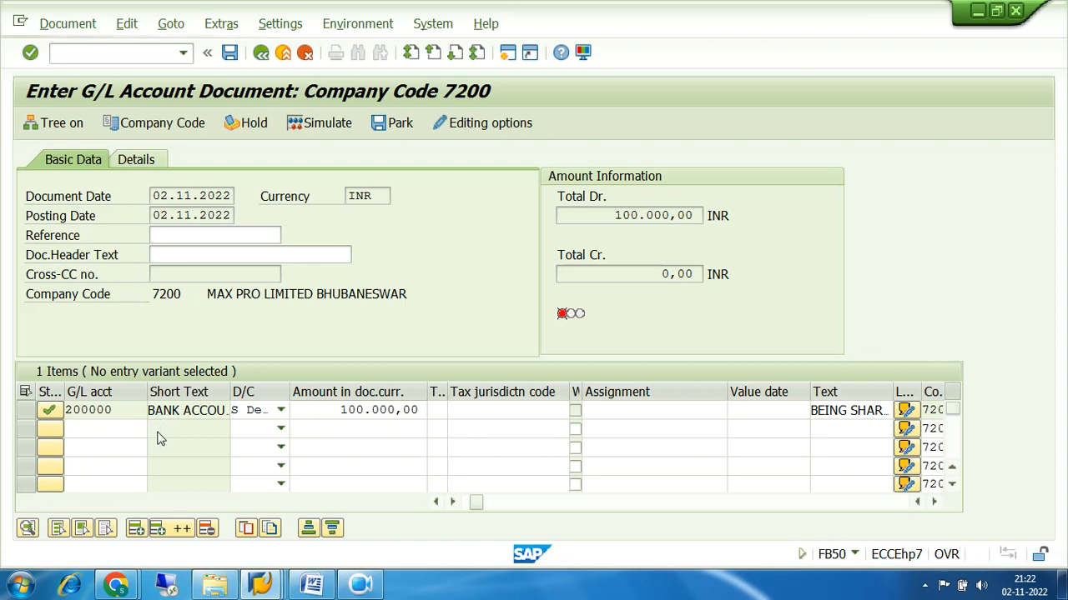
{"action": "left_click", "coordinate": [155, 431]}
{"action": "left_click", "coordinate": [672, 544]}
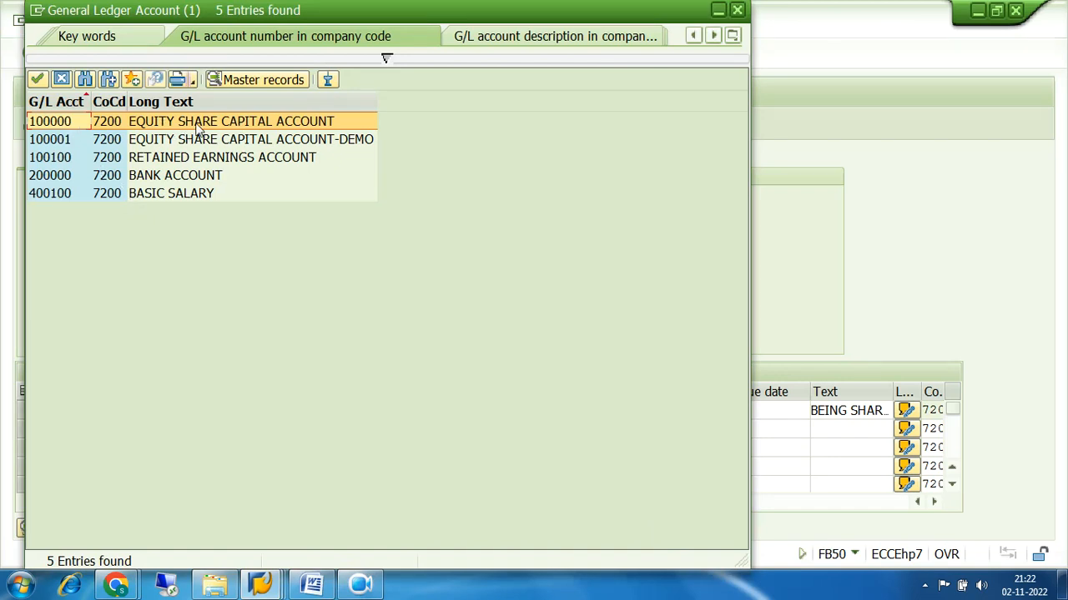
Enter account 100001 on line 2, note its blocked-for-posting error, and reopen the account lookup
{"action": "left_click", "coordinate": [73, 144]}
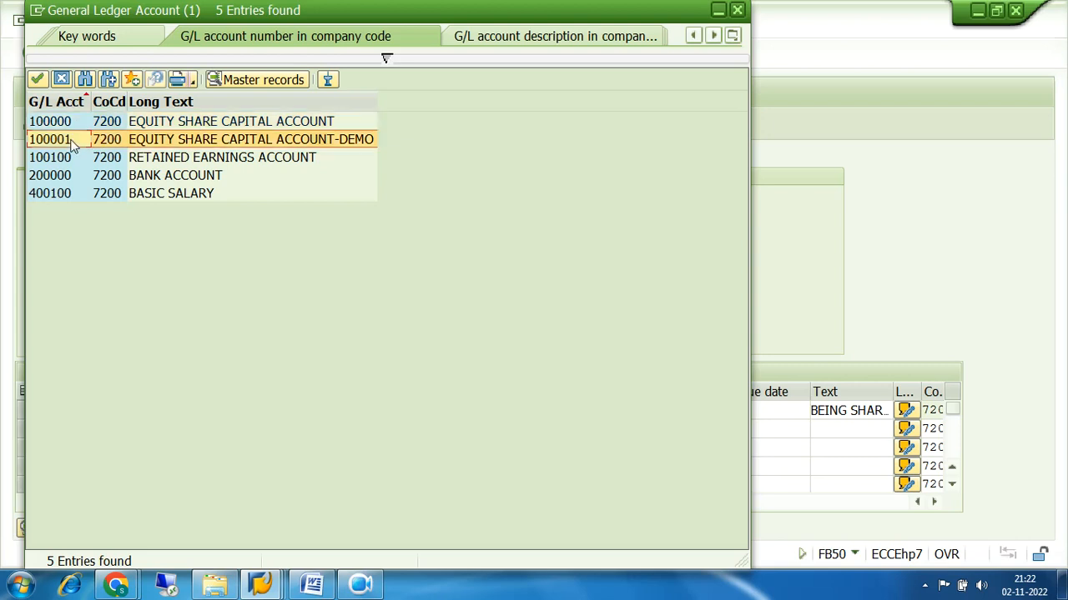
{"action": "double_click", "coordinate": [74, 142]}
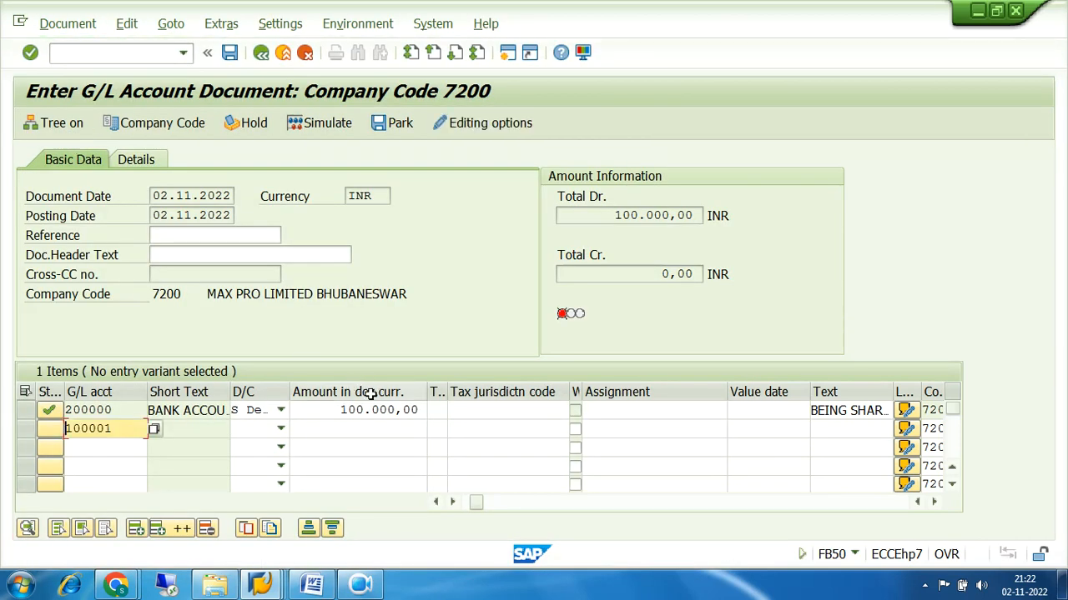
{"action": "key", "text": "Return"}
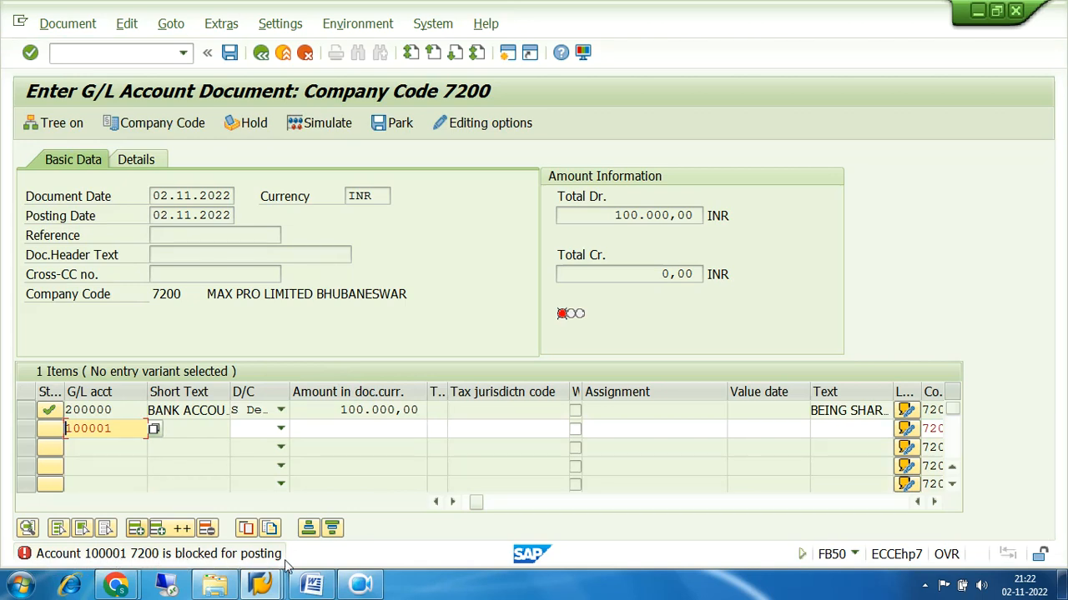
{"action": "left_click_drag", "start_coordinate": [119, 428], "coordinate": [66, 428]}
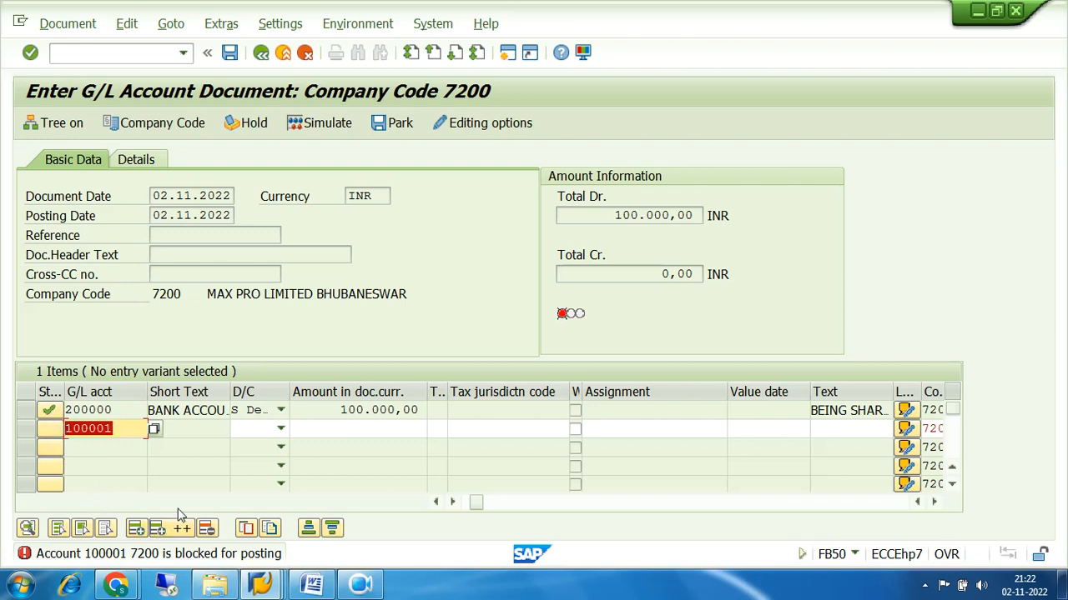
{"action": "left_click", "coordinate": [153, 430]}
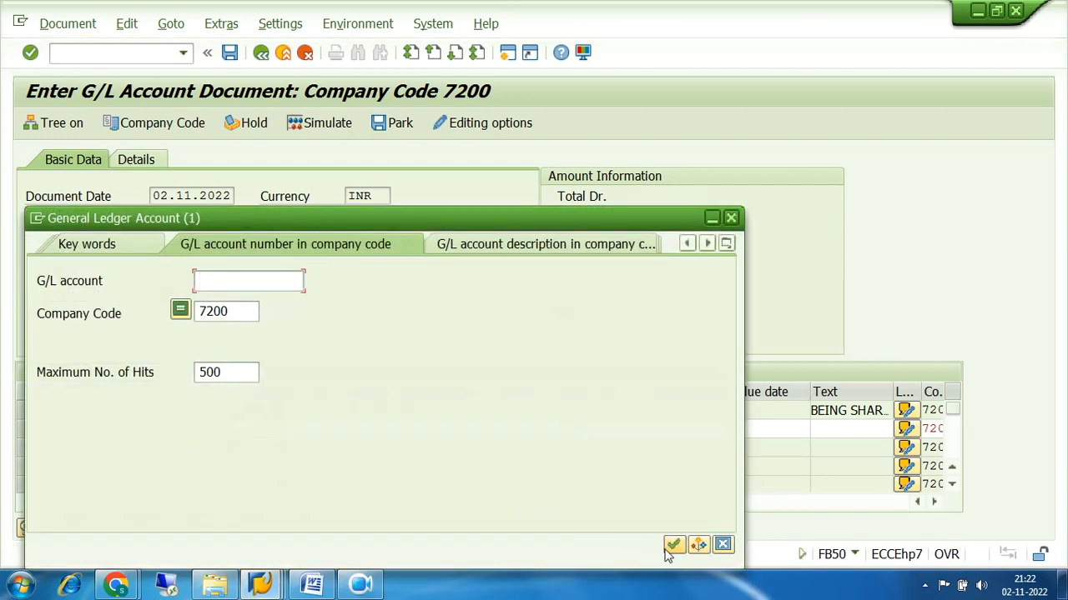
Search by delete/lock flag to confirm 100001 EQUITY SHARE CAPITAL ACCOUNT-DEMO is posting-blocked, then close the lookup
{"action": "left_click", "coordinate": [726, 243]}
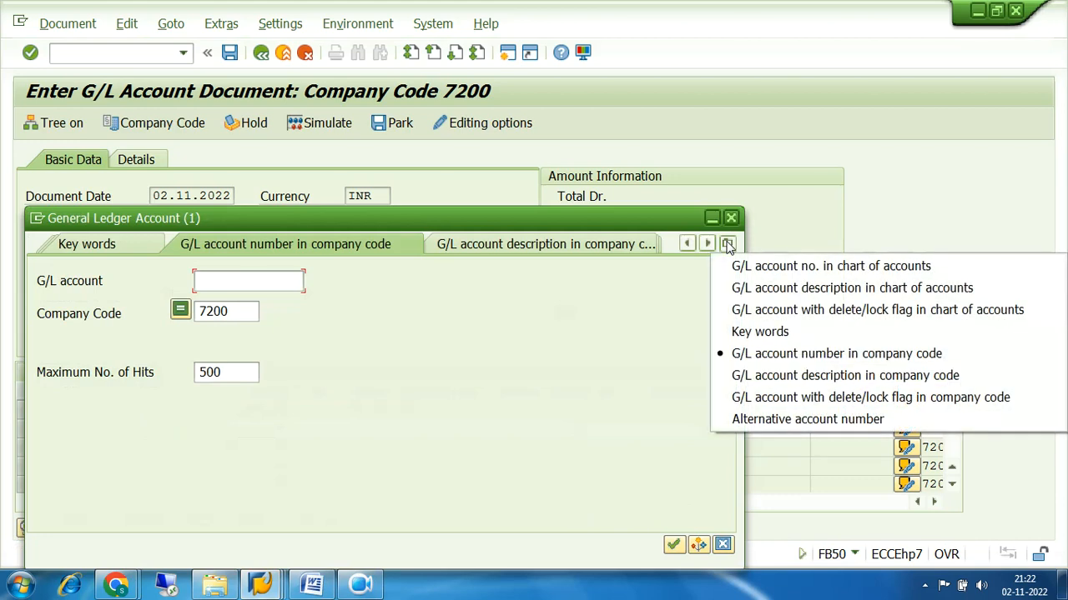
{"action": "left_click", "coordinate": [790, 404]}
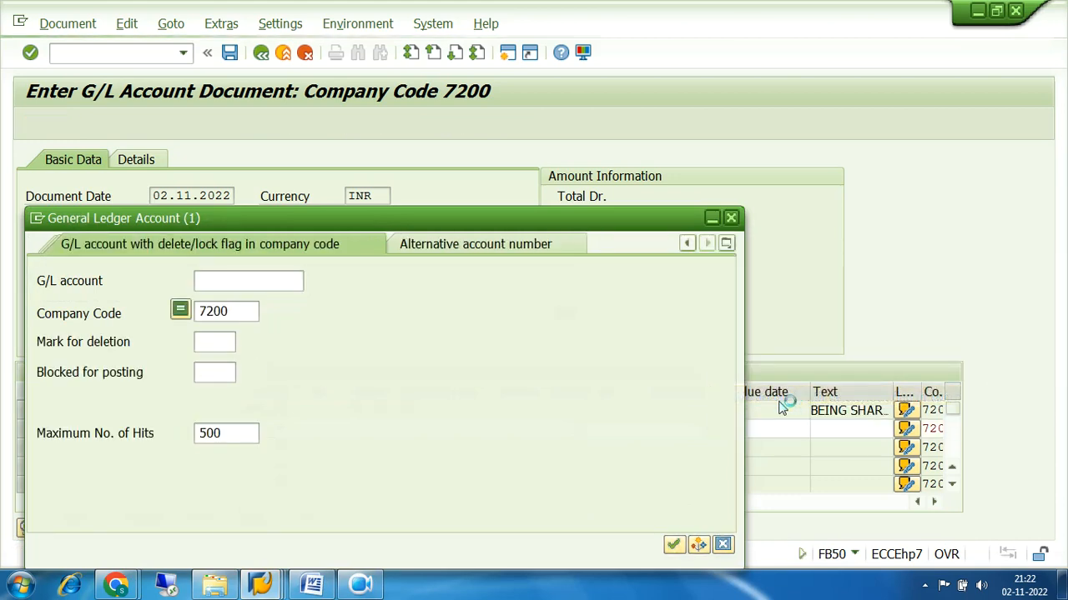
{"action": "left_click", "coordinate": [673, 544]}
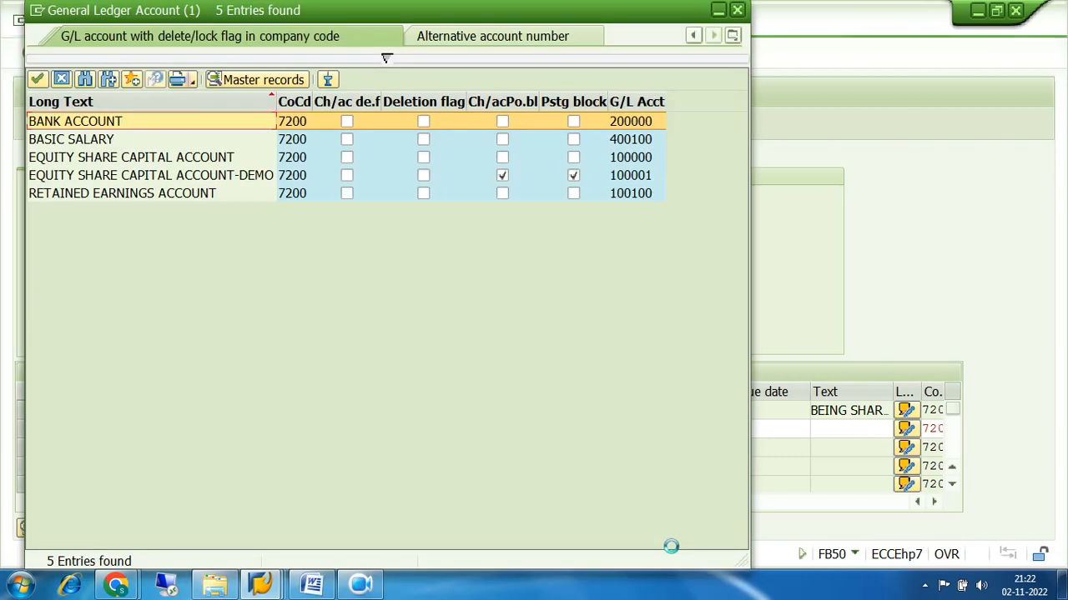
{"action": "left_click", "coordinate": [94, 178]}
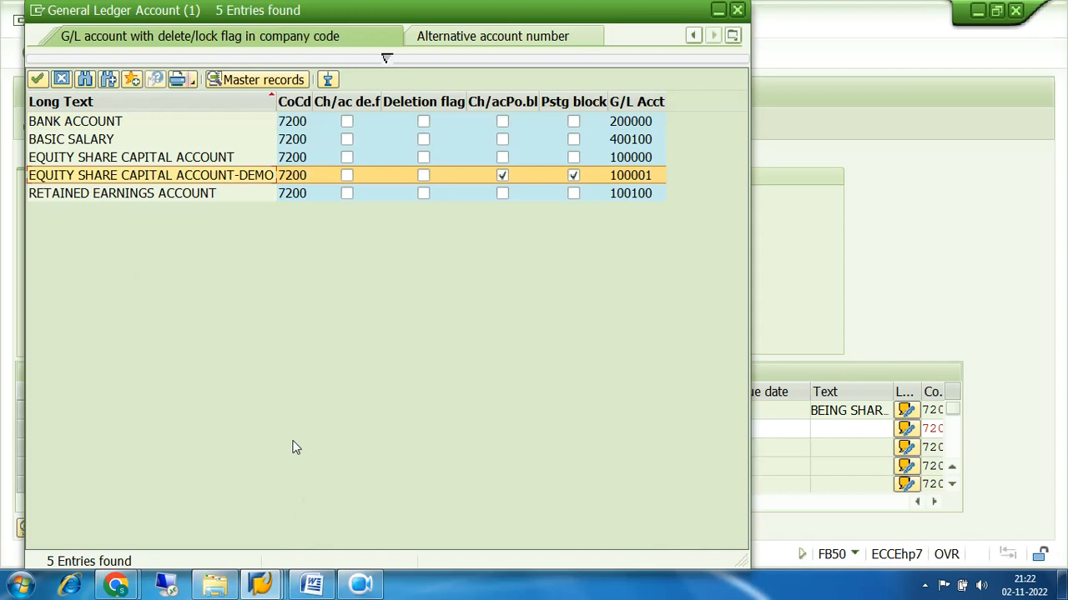
{"action": "left_click", "coordinate": [738, 11]}
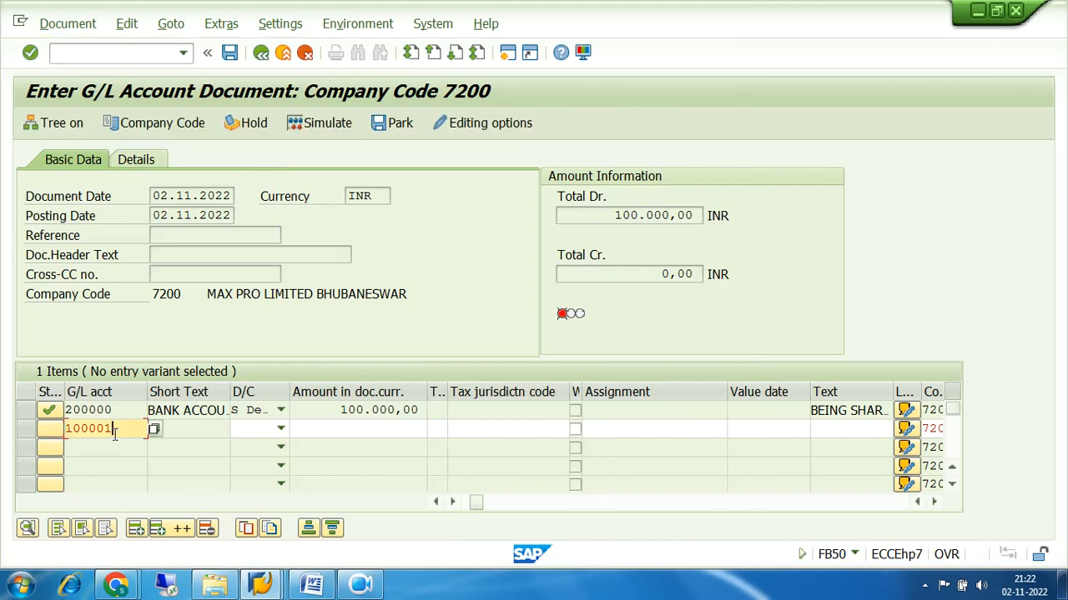
Change line 2's account from 100001 to 100000 and mark it as H Credit
{"action": "left_click", "coordinate": [127, 427]}
{"action": "key", "text": "BackSpace"}
{"action": "type", "text": "0"}
{"action": "left_click", "coordinate": [280, 428]}
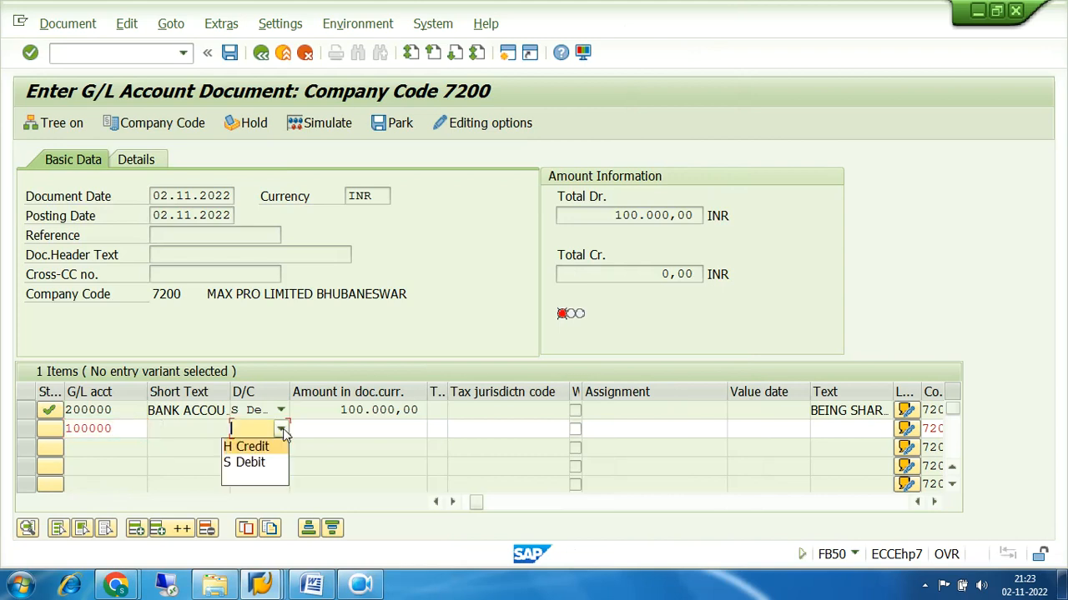
{"action": "left_click", "coordinate": [251, 445]}
Compare line 1's 100.000,00 debit with Total Dr. and the 0,00 Total Cr
{"action": "left_click", "coordinate": [328, 427]}
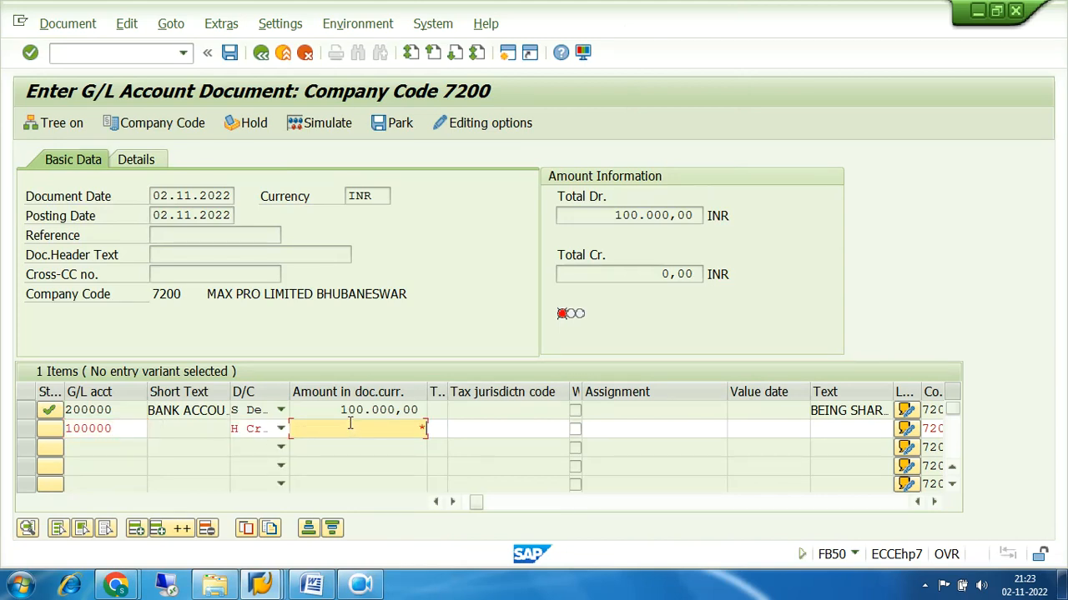
{"action": "left_click_drag", "start_coordinate": [340, 410], "coordinate": [429, 408]}
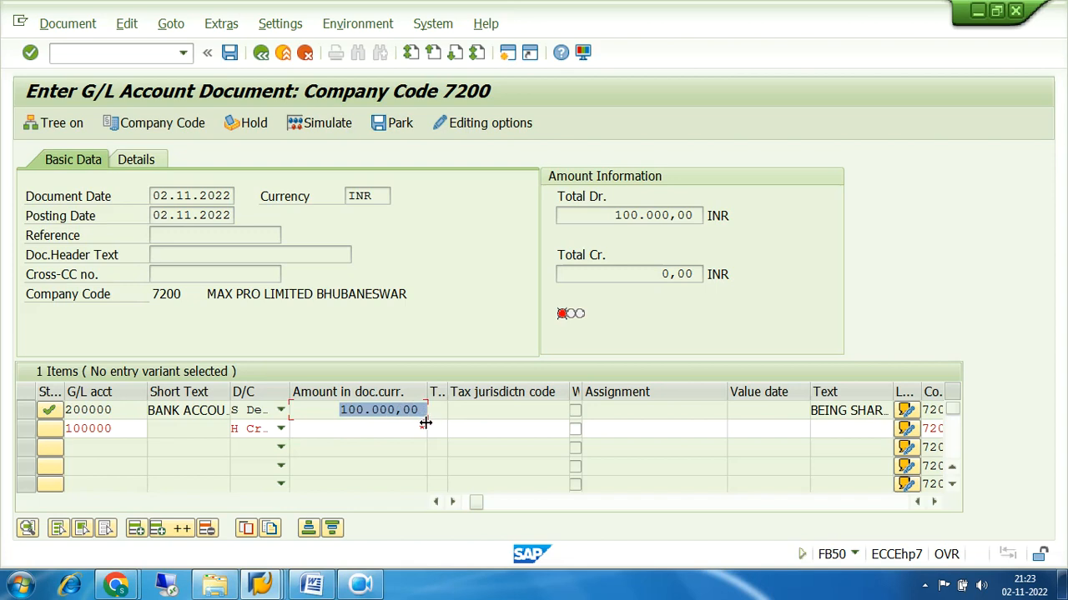
{"action": "left_click", "coordinate": [424, 427]}
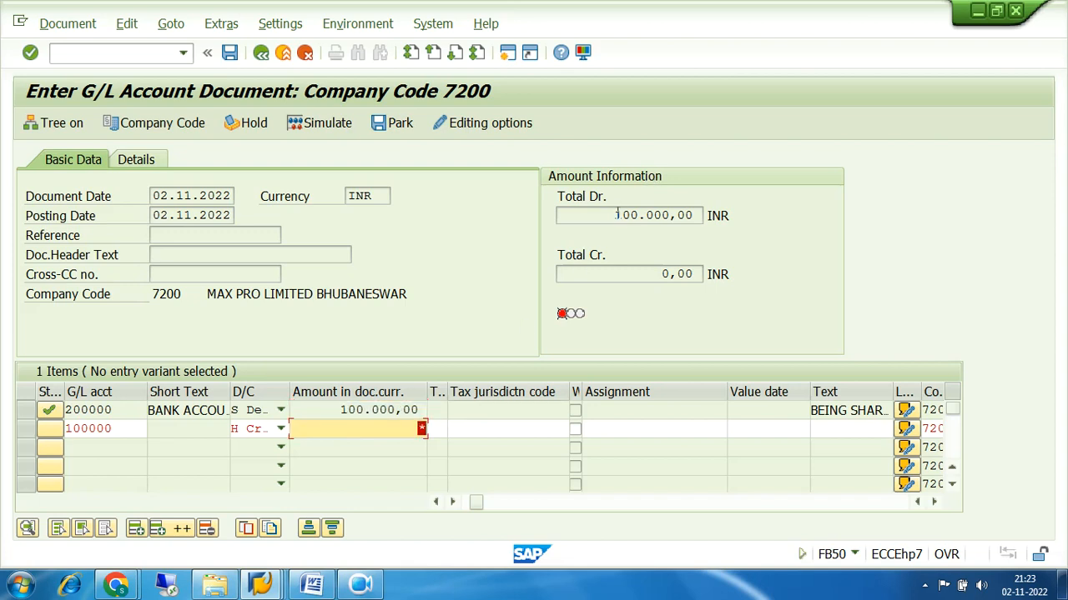
{"action": "left_click_drag", "start_coordinate": [613, 216], "coordinate": [791, 216]}
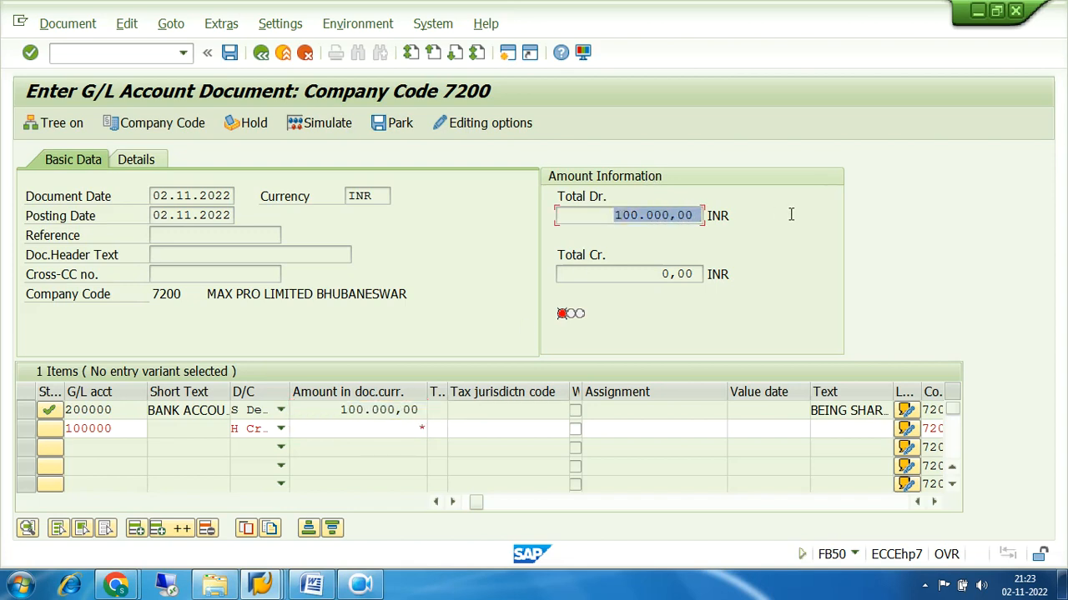
{"action": "left_click_drag", "start_coordinate": [662, 274], "coordinate": [731, 276]}
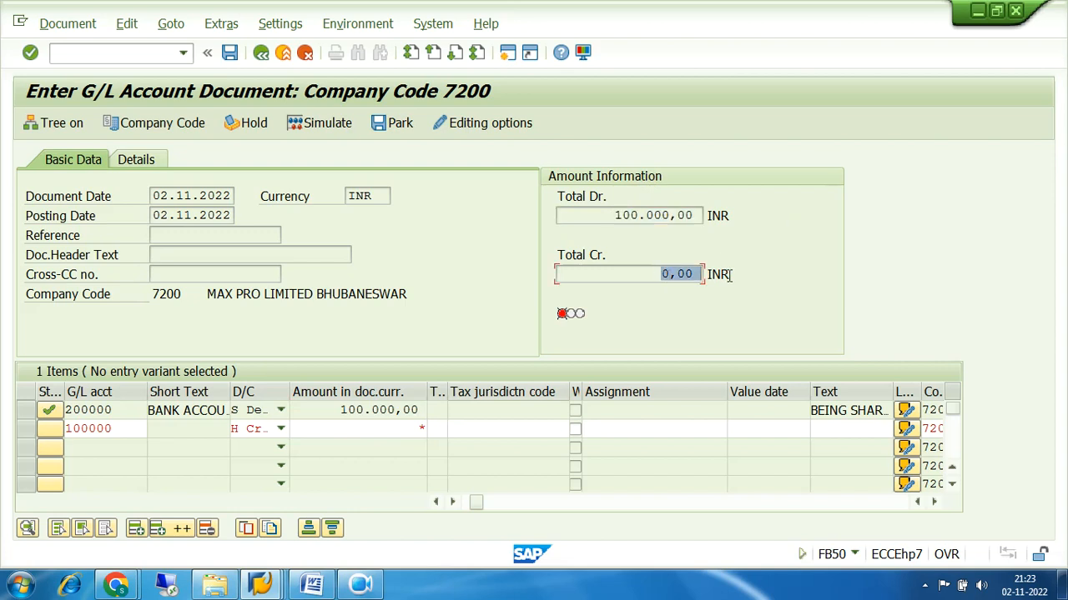
{"action": "mouse_move", "coordinate": [561, 324]}
{"action": "mouse_move", "coordinate": [617, 321]}
Copy line 1's text into line 2 with + and let Enter fill the balancing 100.000,00 credit
{"action": "left_click", "coordinate": [840, 429]}
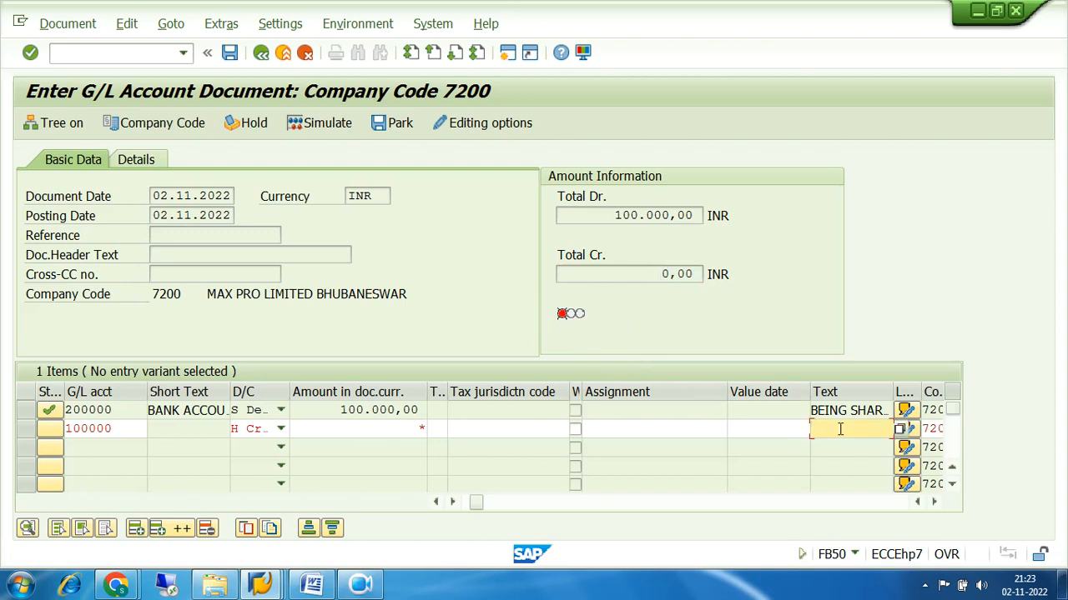
{"action": "type", "text": "+"}
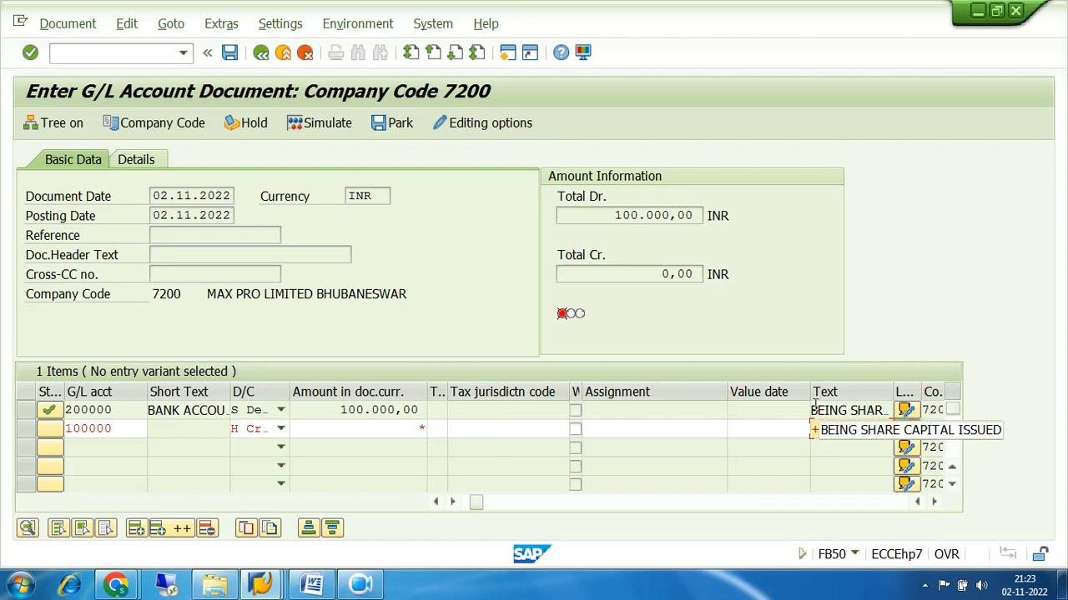
{"action": "left_click_drag", "start_coordinate": [813, 409], "coordinate": [890, 409]}
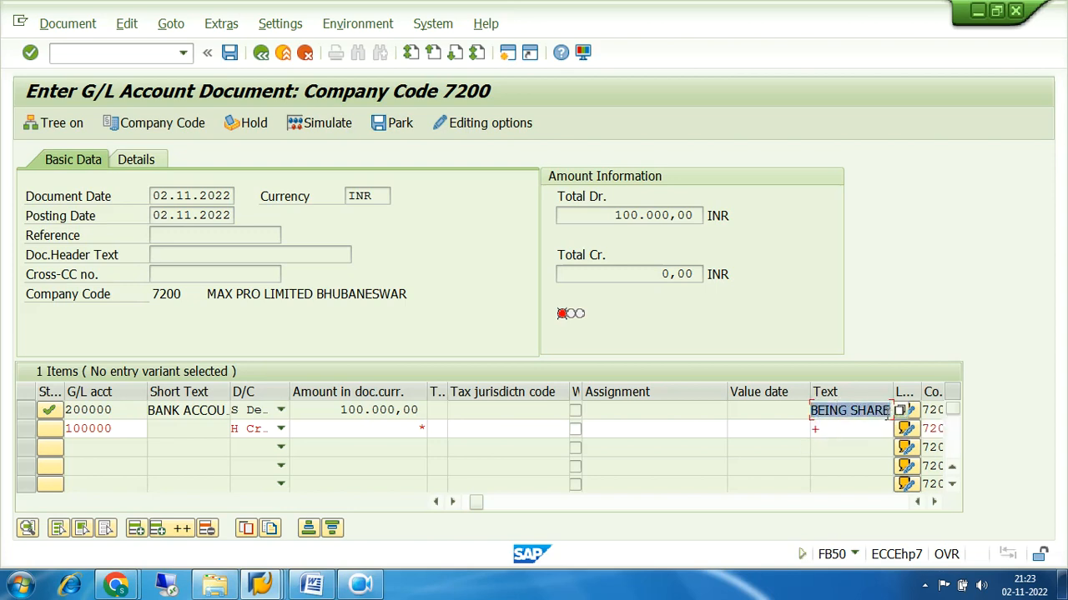
{"action": "left_click", "coordinate": [844, 429]}
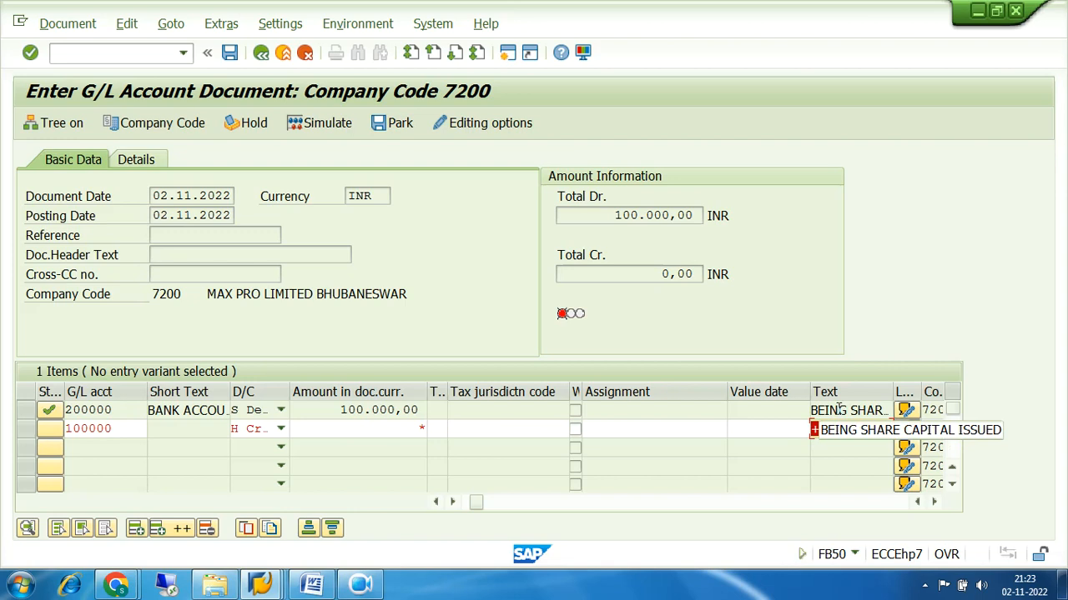
{"action": "left_click", "coordinate": [417, 428]}
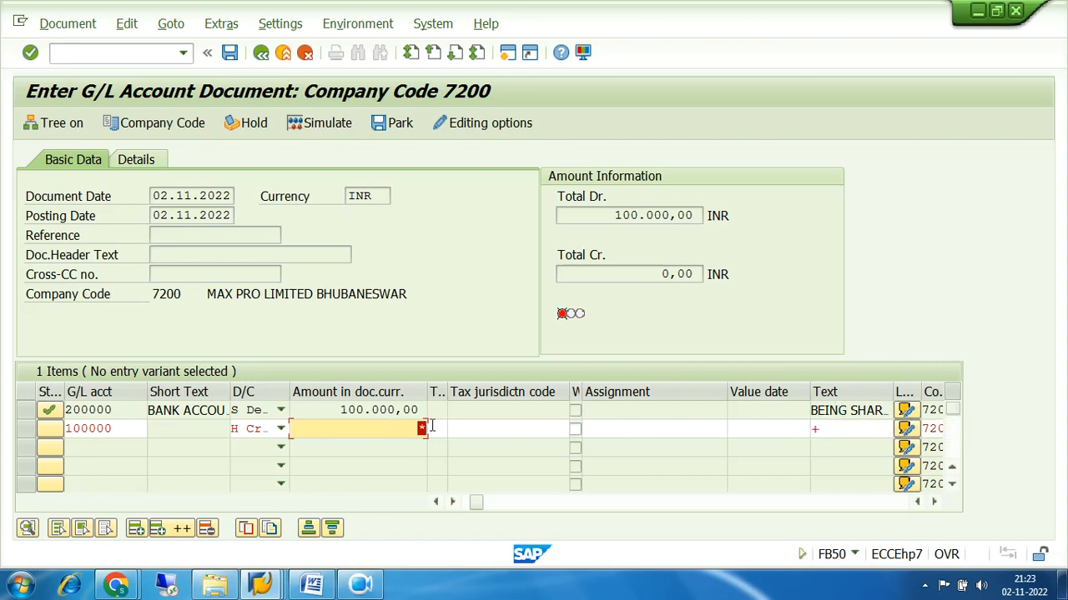
{"action": "left_click", "coordinate": [851, 427]}
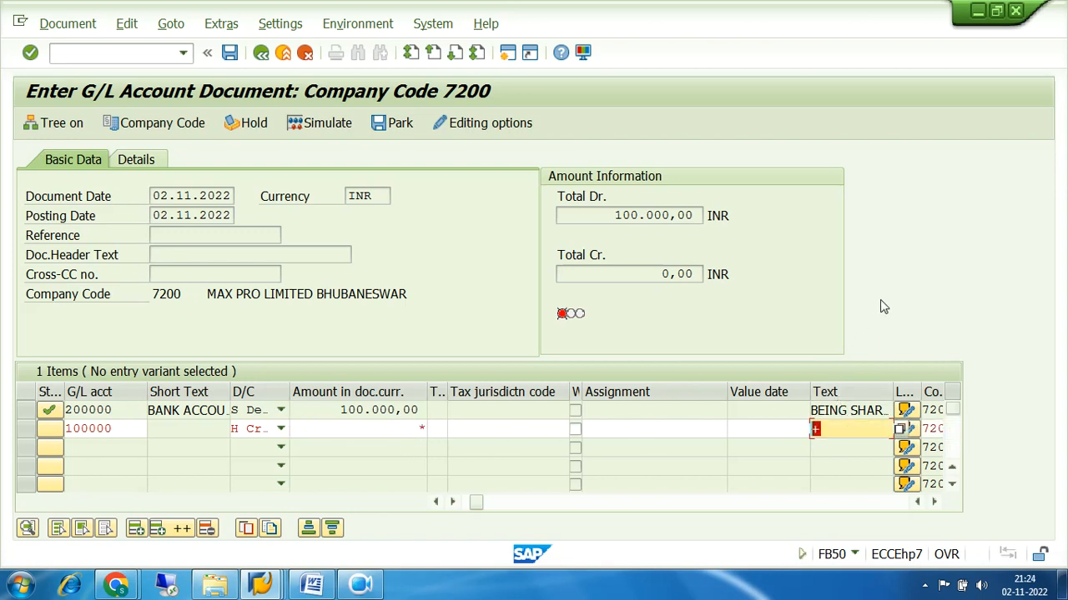
{"action": "key", "text": "Return"}
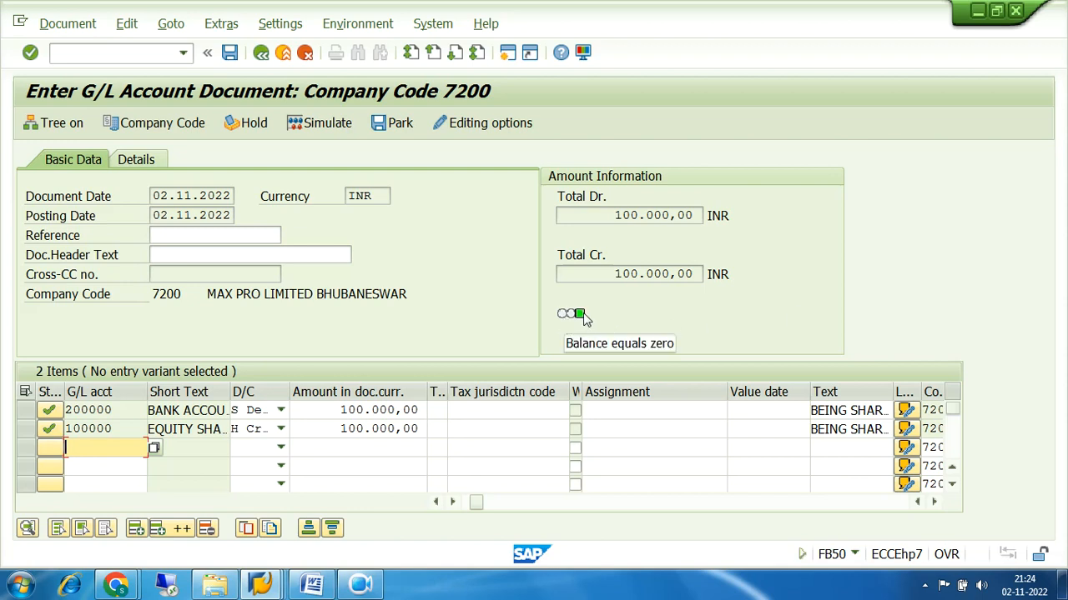
{"action": "left_click_drag", "start_coordinate": [615, 215], "coordinate": [776, 210]}
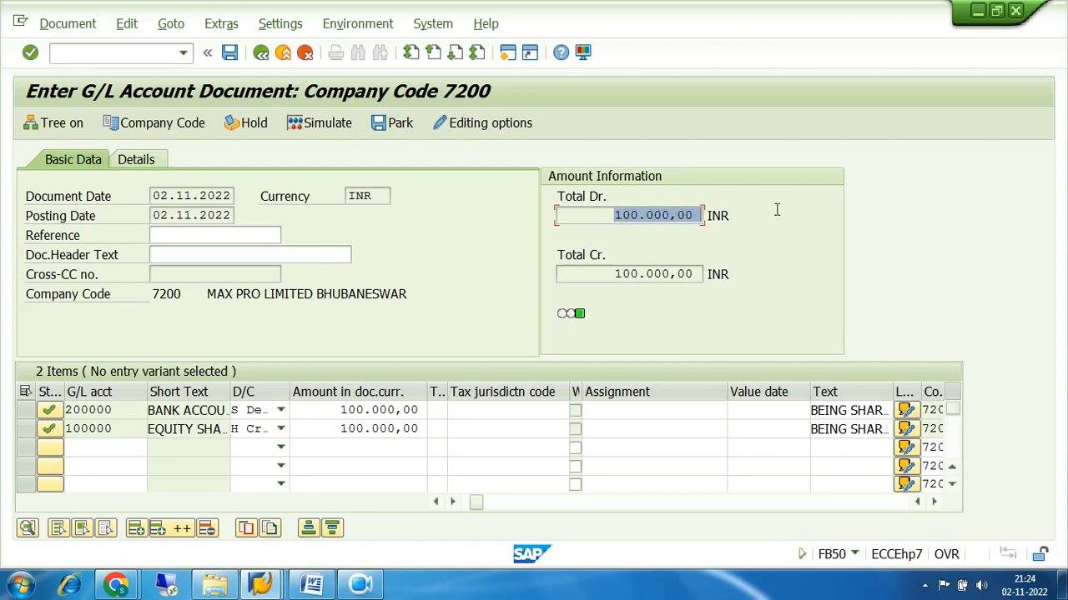
{"action": "left_click_drag", "start_coordinate": [614, 273], "coordinate": [742, 274]}
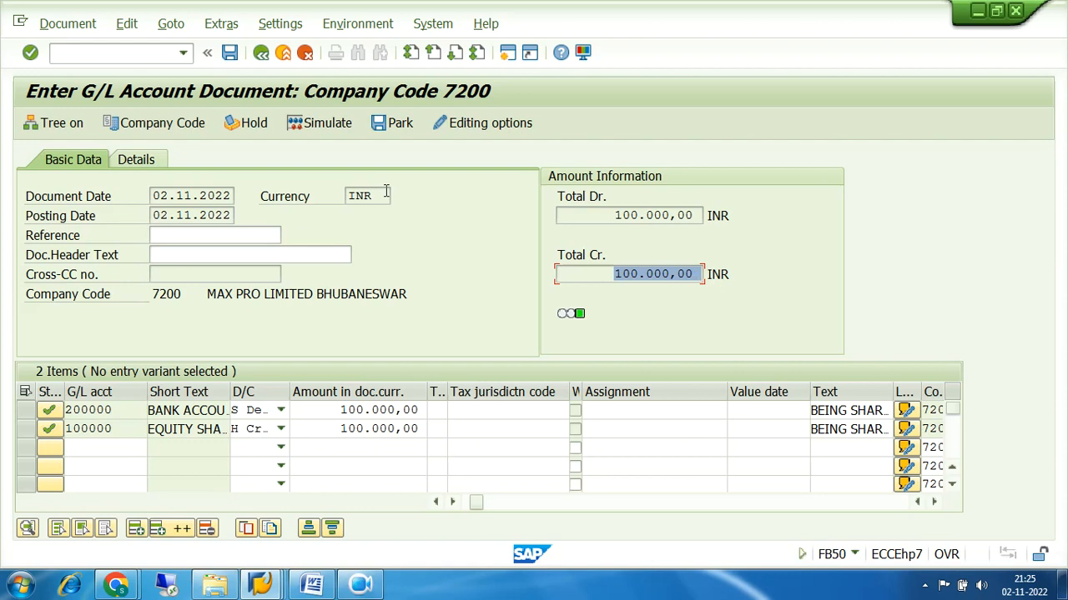
Simulate the document and review its posting date, document date and period 08
{"action": "left_click", "coordinate": [321, 123]}
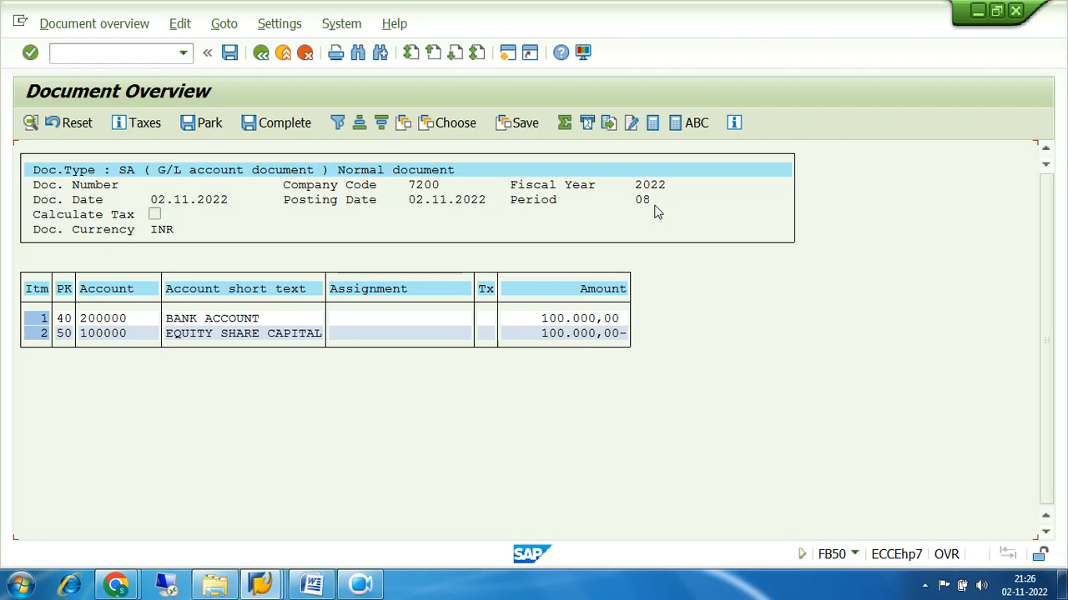
{"action": "left_click", "coordinate": [409, 200]}
{"action": "left_click", "coordinate": [634, 203]}
{"action": "left_click", "coordinate": [150, 203]}
Go back, accept removal of the automatically created lines, and simulate again
{"action": "left_click", "coordinate": [260, 52]}
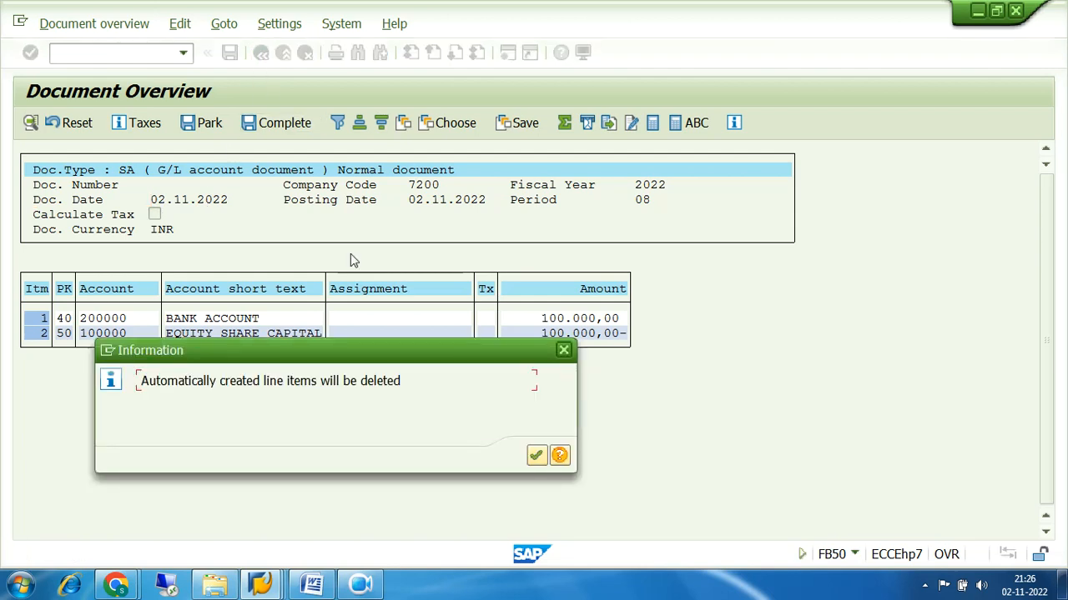
{"action": "left_click", "coordinate": [536, 455]}
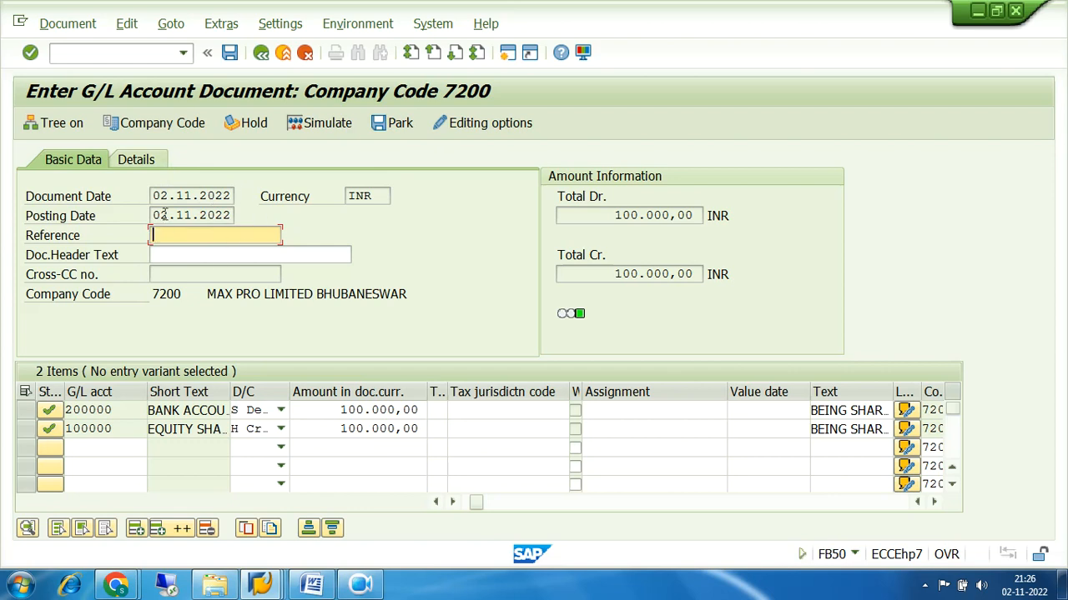
{"action": "left_click", "coordinate": [311, 123]}
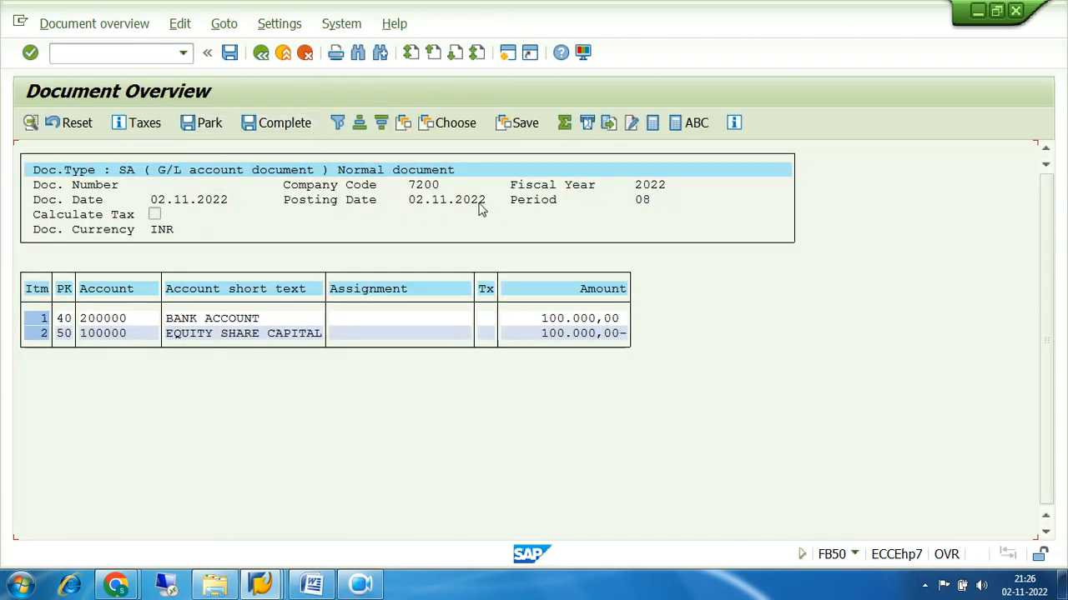
Check posting keys 40 and 50 with their 100.000,00 amounts, then post the document
{"action": "left_click", "coordinate": [298, 205]}
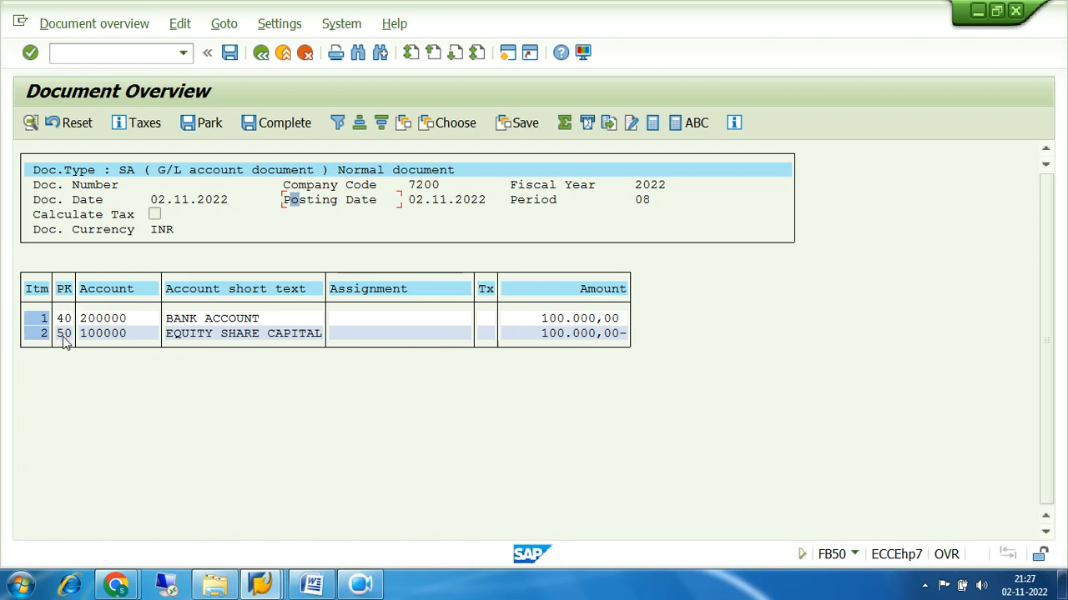
{"action": "left_click", "coordinate": [66, 319]}
{"action": "left_click", "coordinate": [65, 336]}
{"action": "left_click", "coordinate": [561, 319]}
{"action": "left_click", "coordinate": [562, 338]}
{"action": "left_click", "coordinate": [543, 318]}
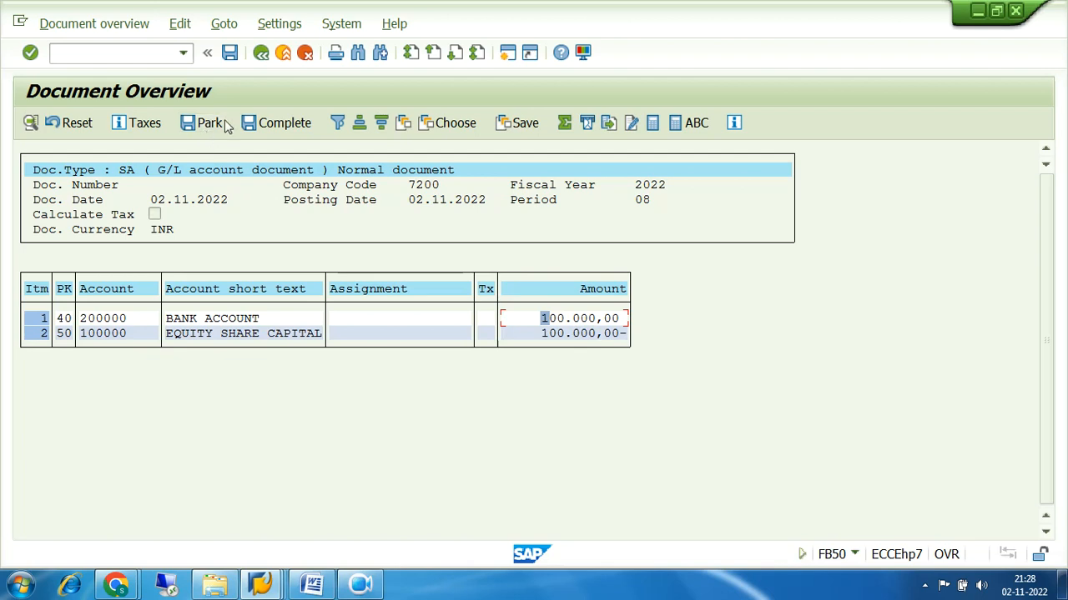
{"action": "left_click", "coordinate": [229, 52]}
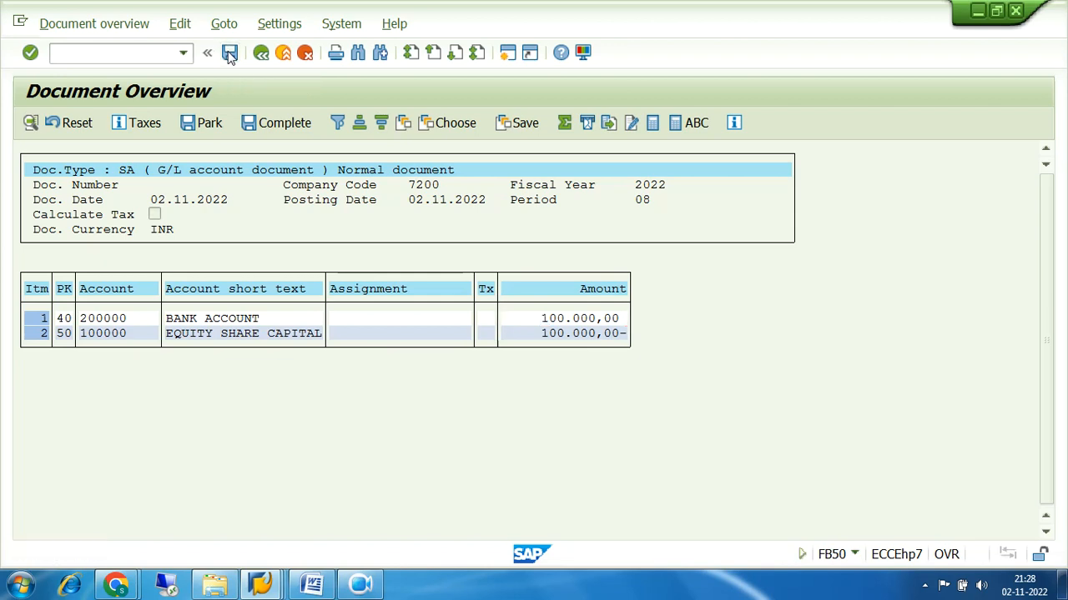
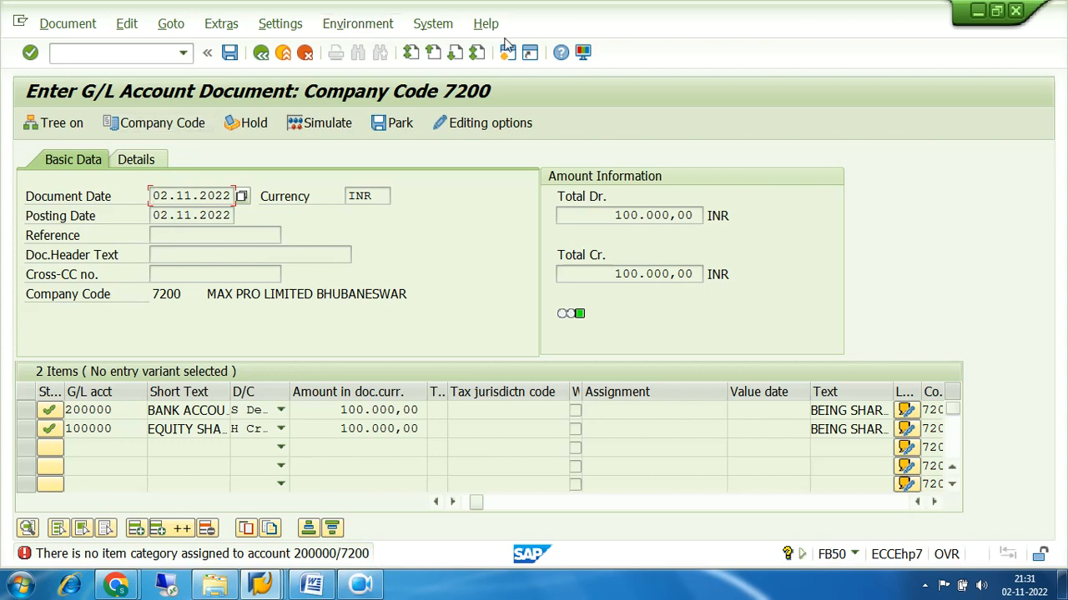
In the Display IMG, open Activate Document Splitting under General Ledger Accounting (New) > Business Transactions > Document Splitting
{"action": "left_click", "coordinate": [260, 584]}
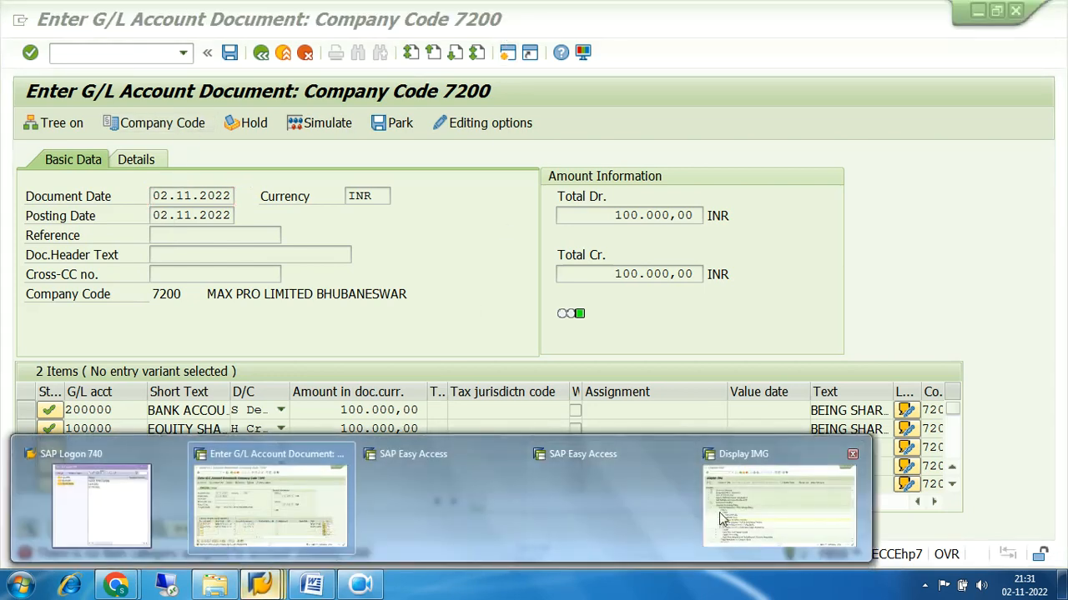
{"action": "left_click", "coordinate": [779, 507]}
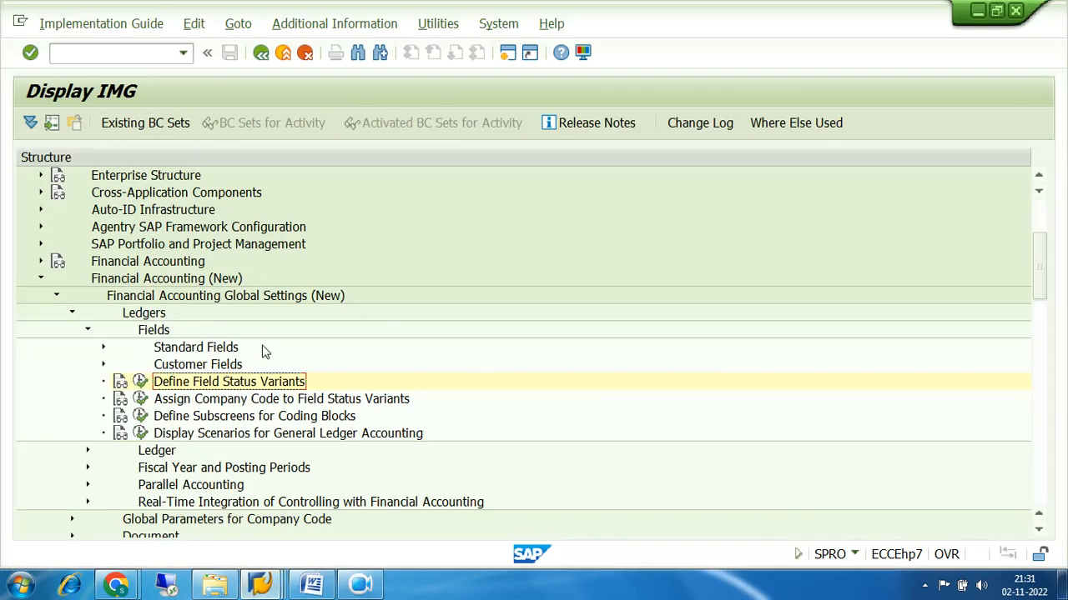
{"action": "scroll", "coordinate": [261, 350], "scroll_direction": "down", "scroll_amount": 2}
{"action": "left_click", "coordinate": [56, 227]}
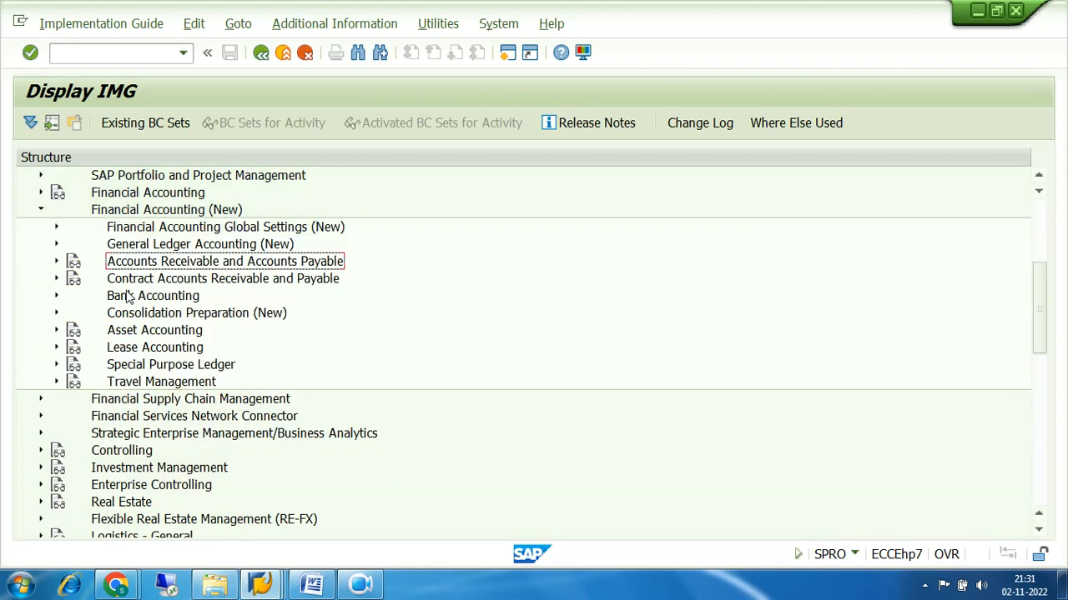
{"action": "left_click", "coordinate": [56, 244]}
{"action": "left_click", "coordinate": [72, 278]}
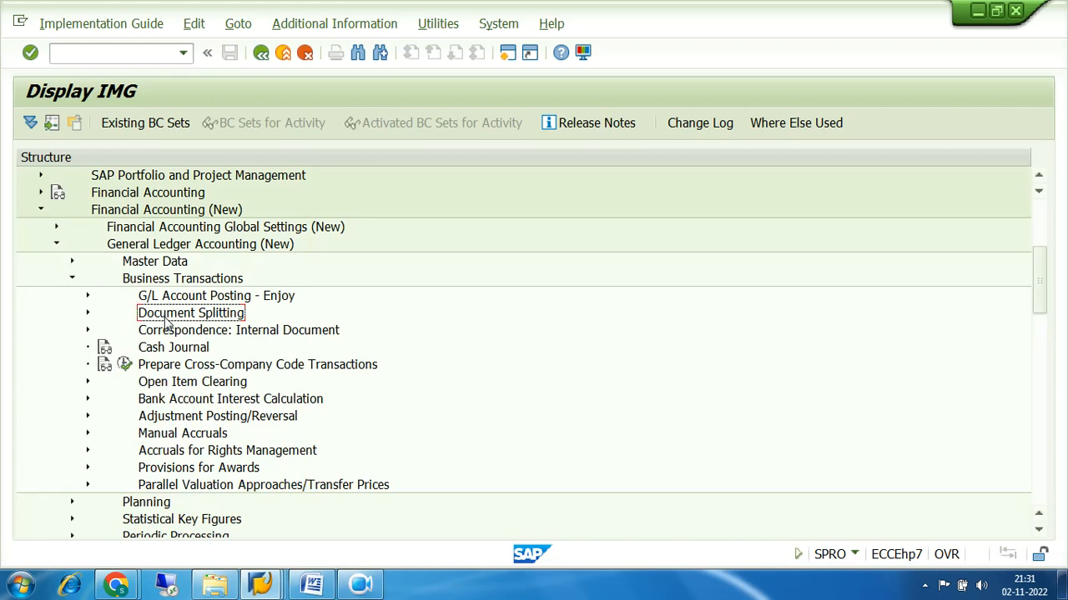
{"action": "left_click", "coordinate": [88, 314]}
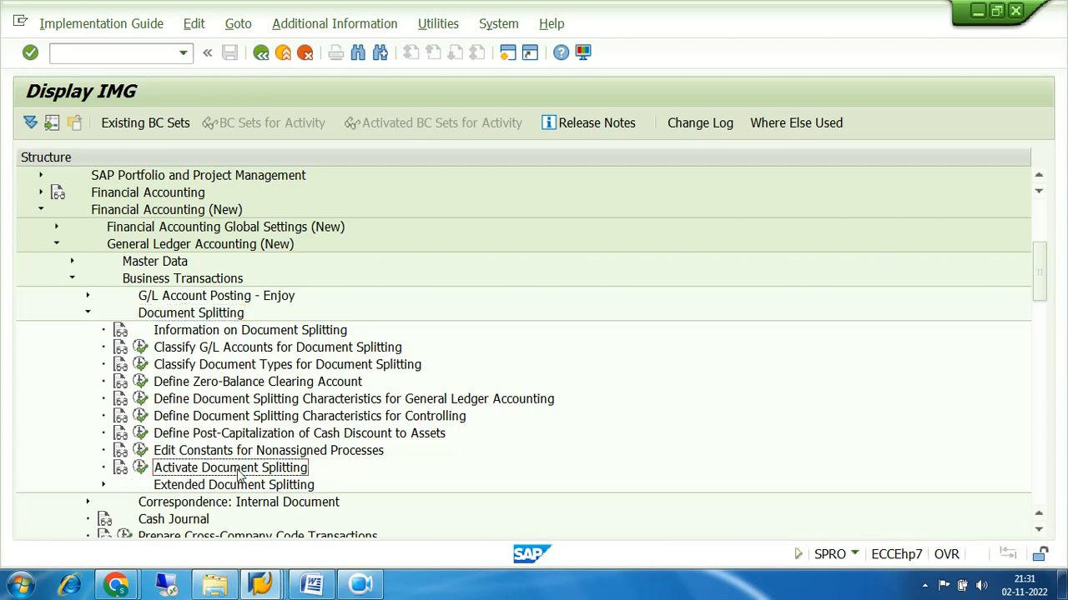
{"action": "left_click", "coordinate": [141, 469]}
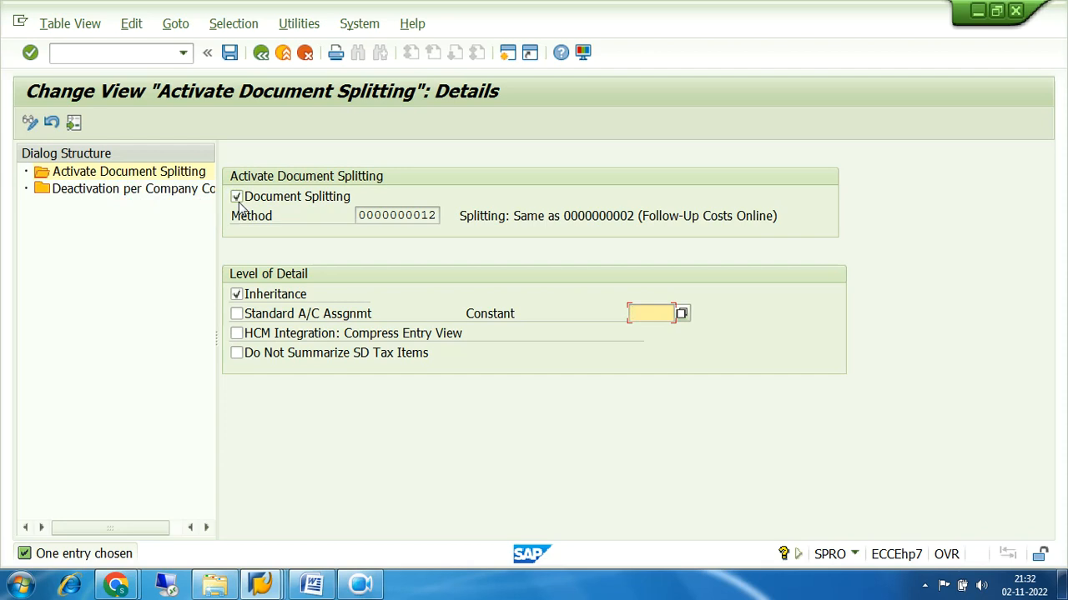
Open Deactivation per Company Code and position the table at company code 7200
{"action": "double_click", "coordinate": [158, 197]}
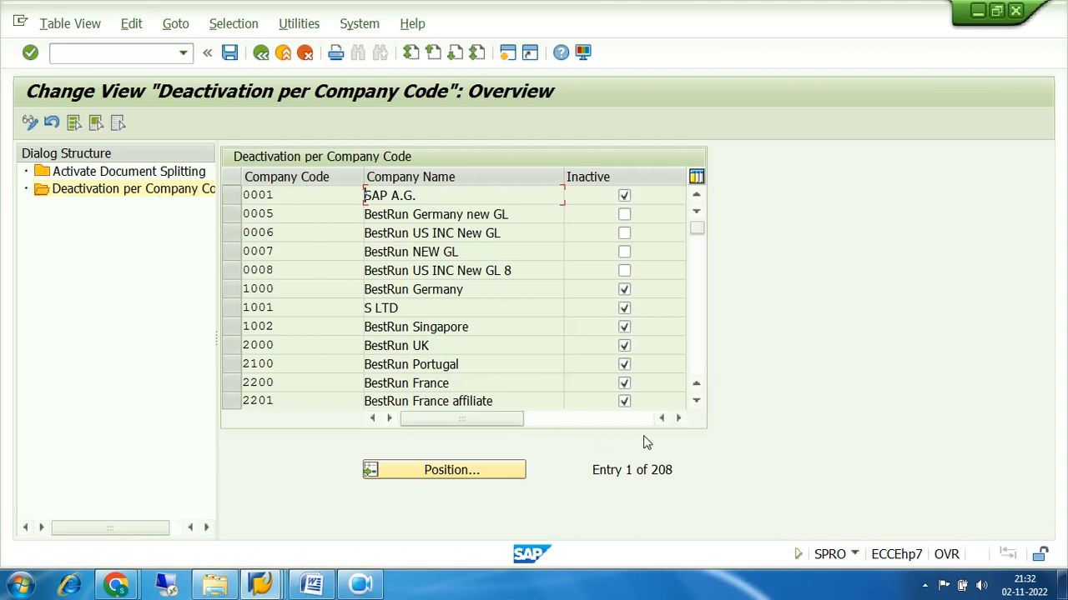
{"action": "left_click_drag", "start_coordinate": [682, 470], "coordinate": [592, 472]}
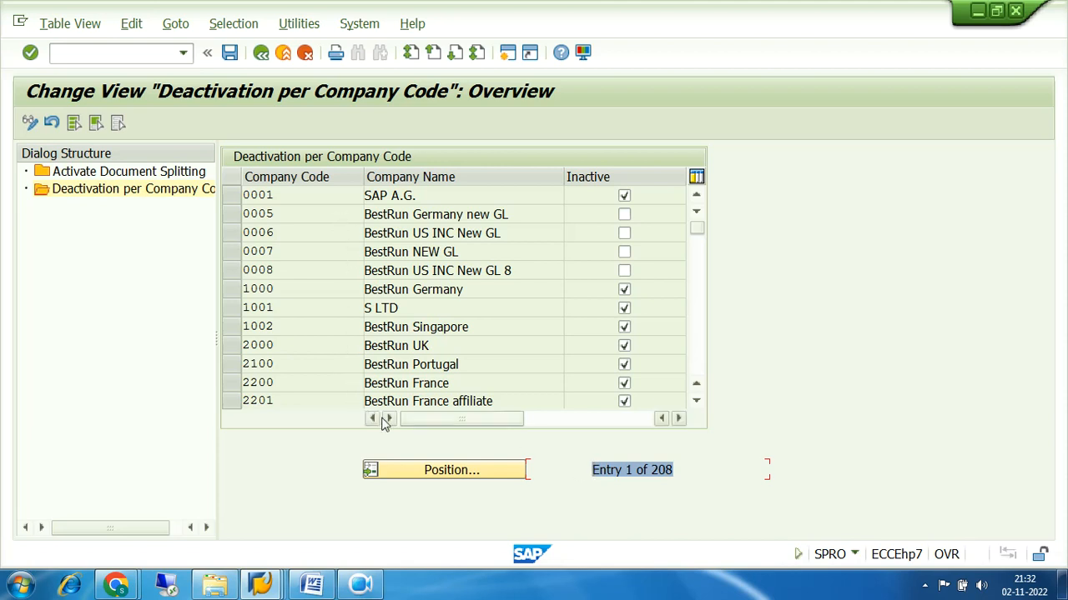
{"action": "left_click", "coordinate": [439, 472]}
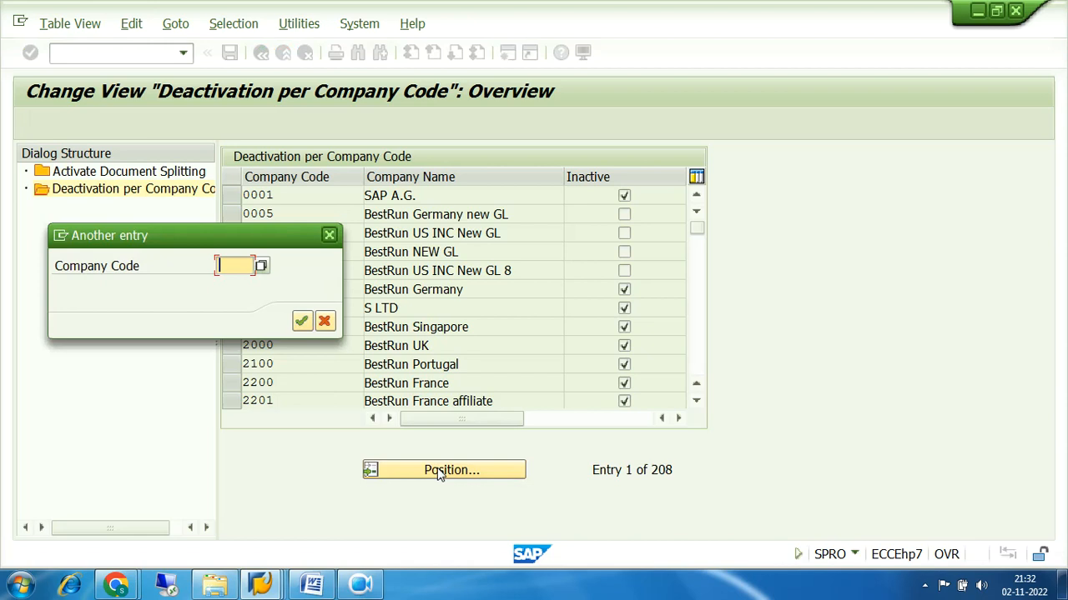
{"action": "type", "text": "7200"}
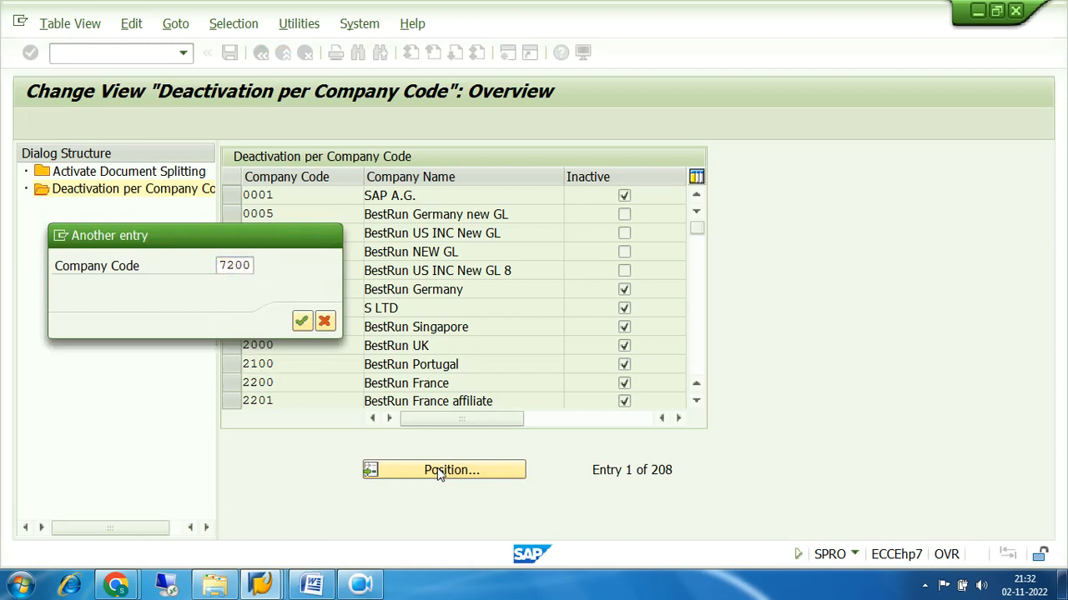
{"action": "key", "text": "Return"}
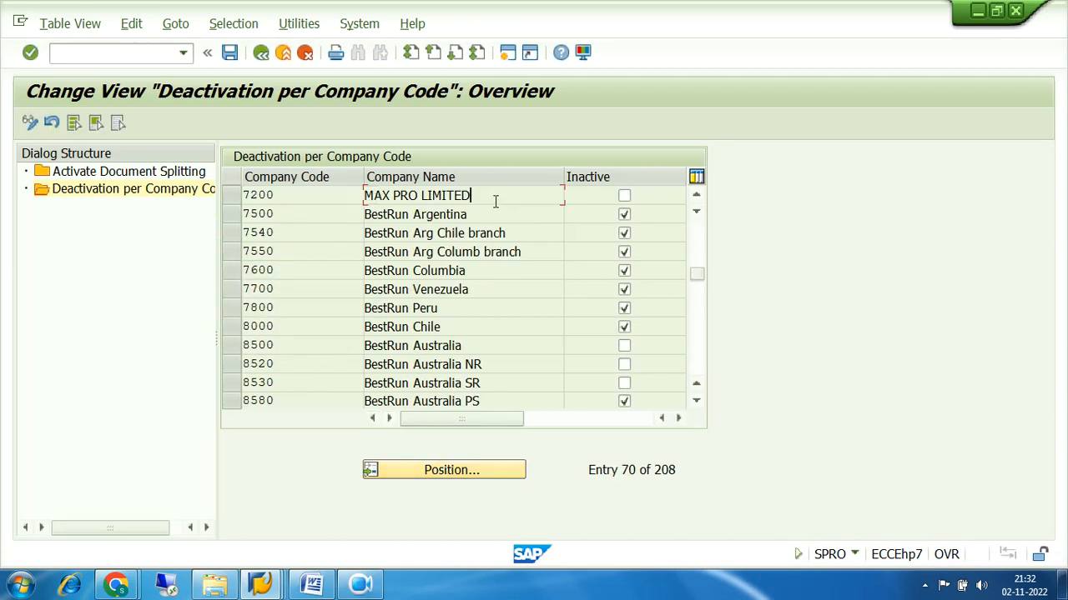
Mark 7200 (MAX PRO LIMITED) as Inactive and save it under the customizing request
{"action": "left_click_drag", "start_coordinate": [493, 197], "coordinate": [345, 200]}
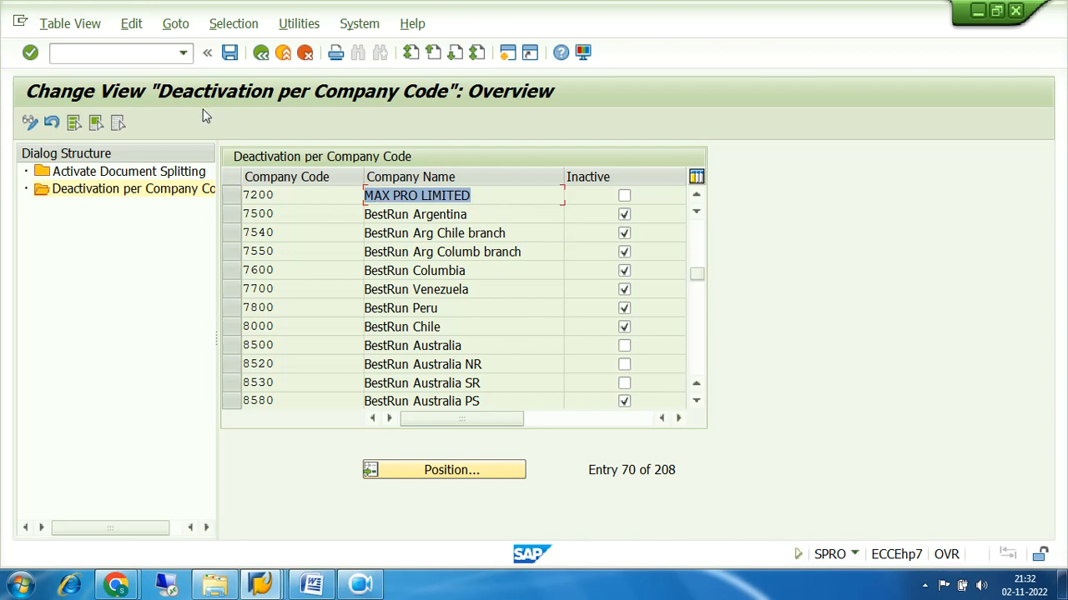
{"action": "left_click", "coordinate": [622, 200]}
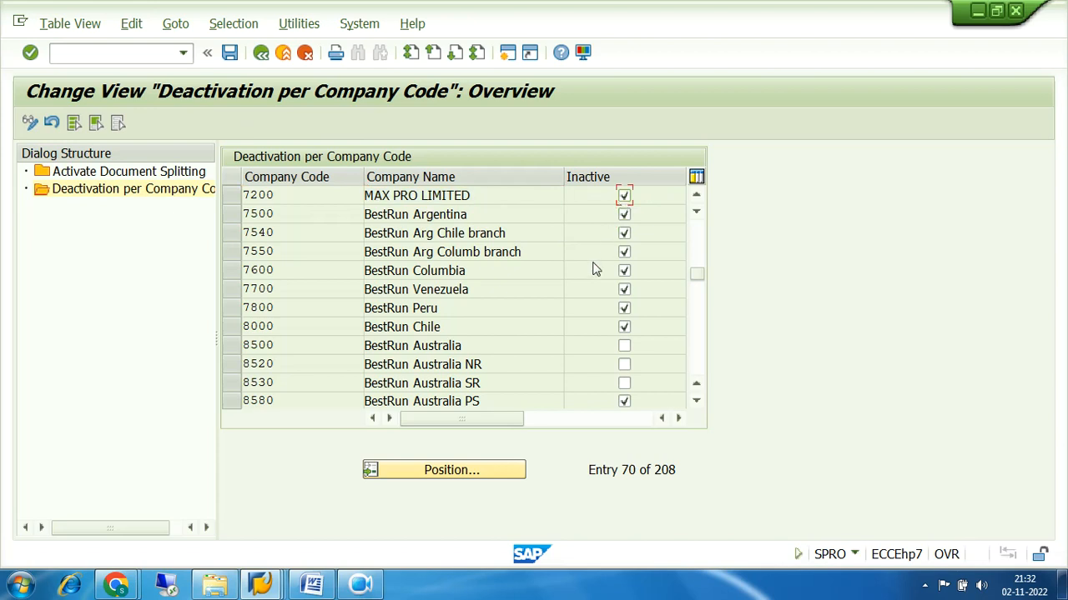
{"action": "left_click", "coordinate": [230, 53]}
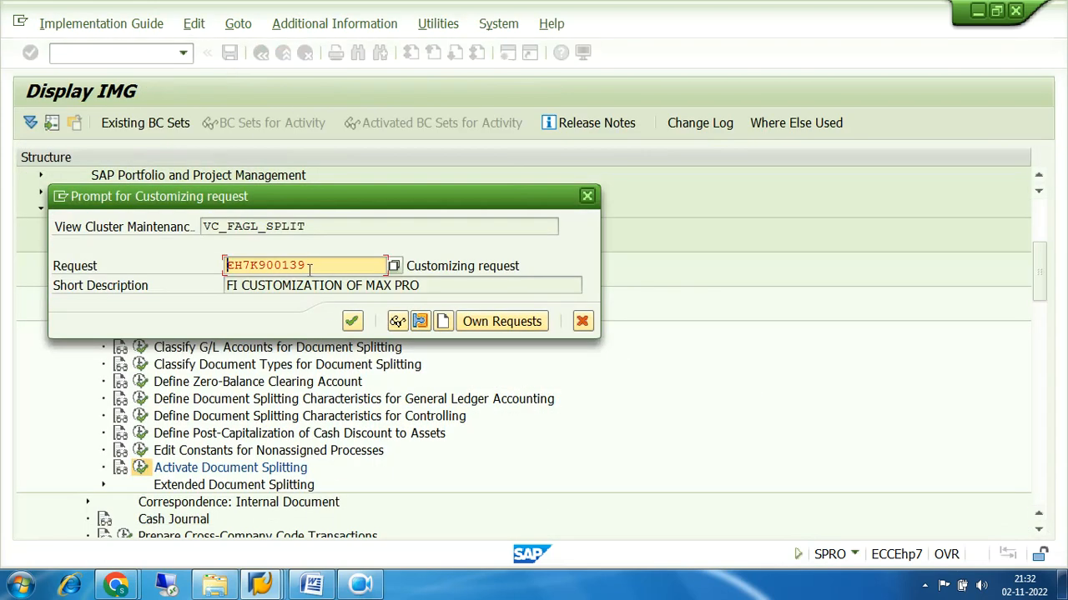
{"action": "left_click", "coordinate": [351, 322]}
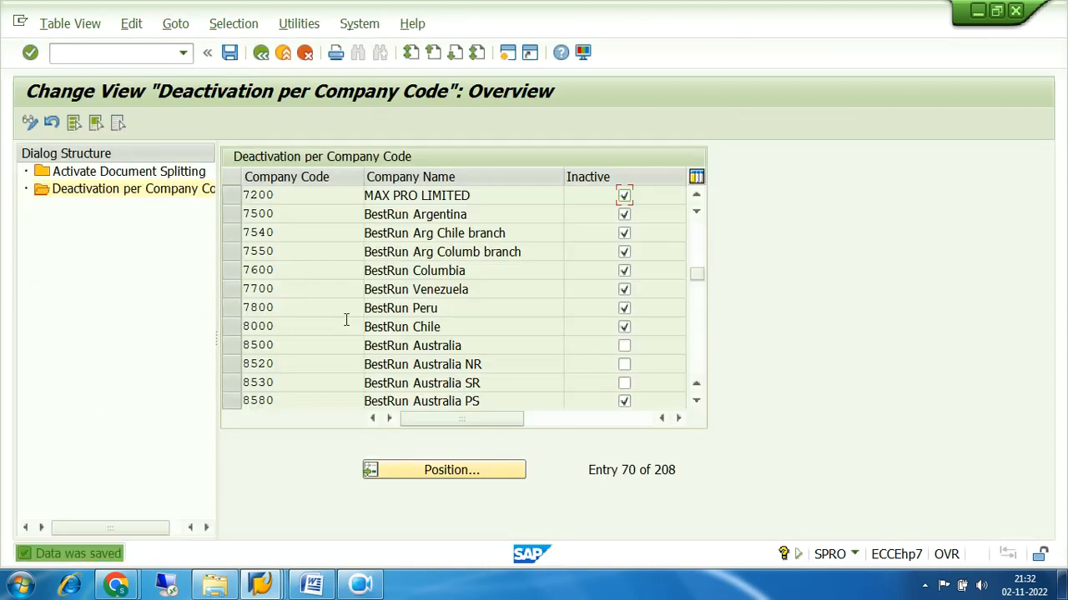
{"action": "left_click", "coordinate": [261, 53]}
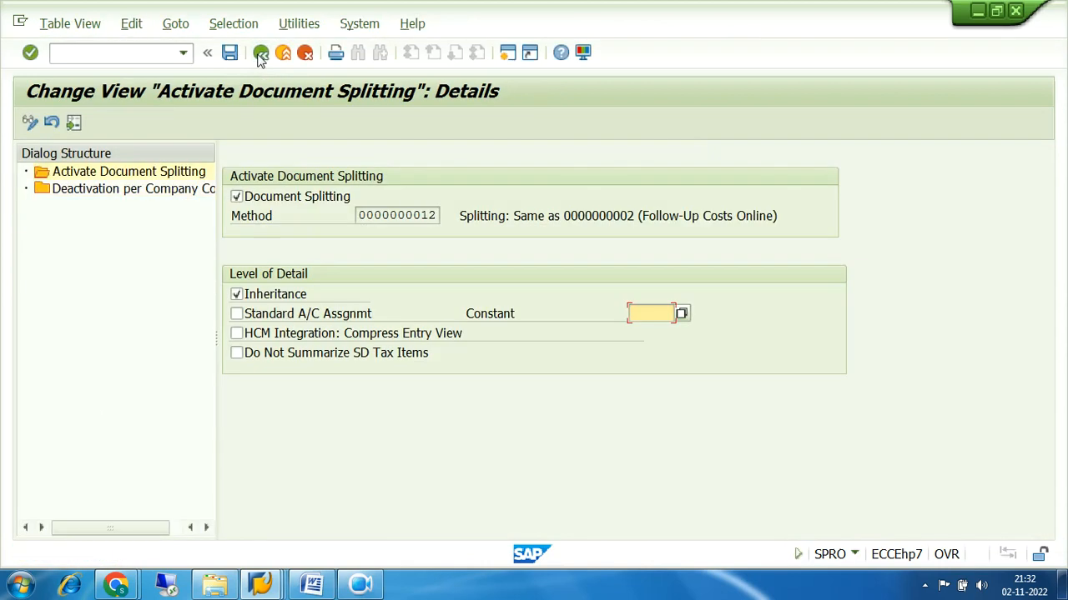
Return to the FB50 window, then re-check, simulate and post the G/L document
{"action": "left_click", "coordinate": [260, 54]}
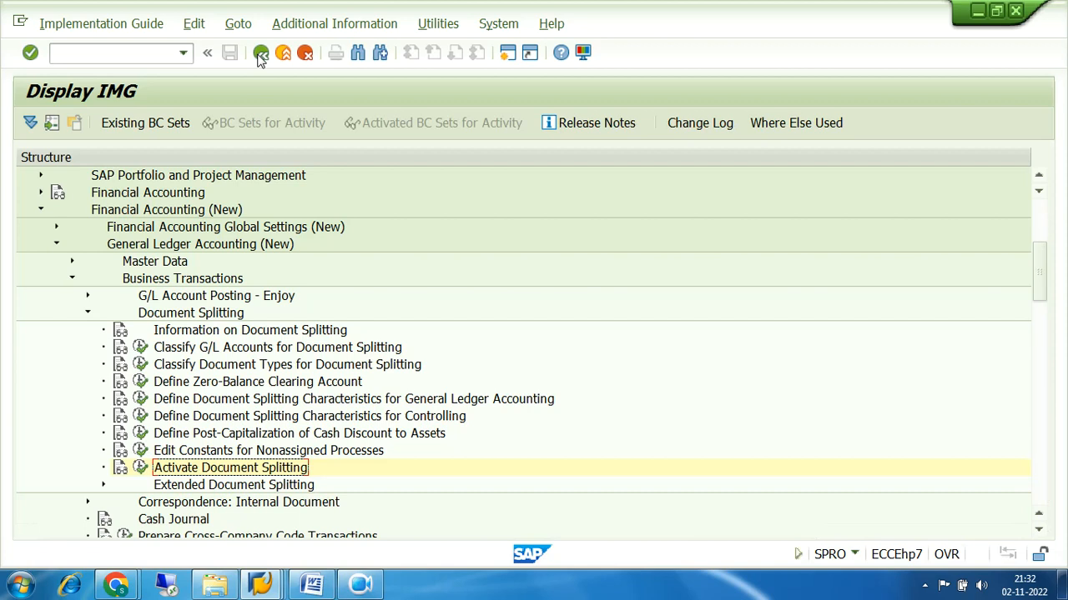
{"action": "mouse_move", "coordinate": [265, 567]}
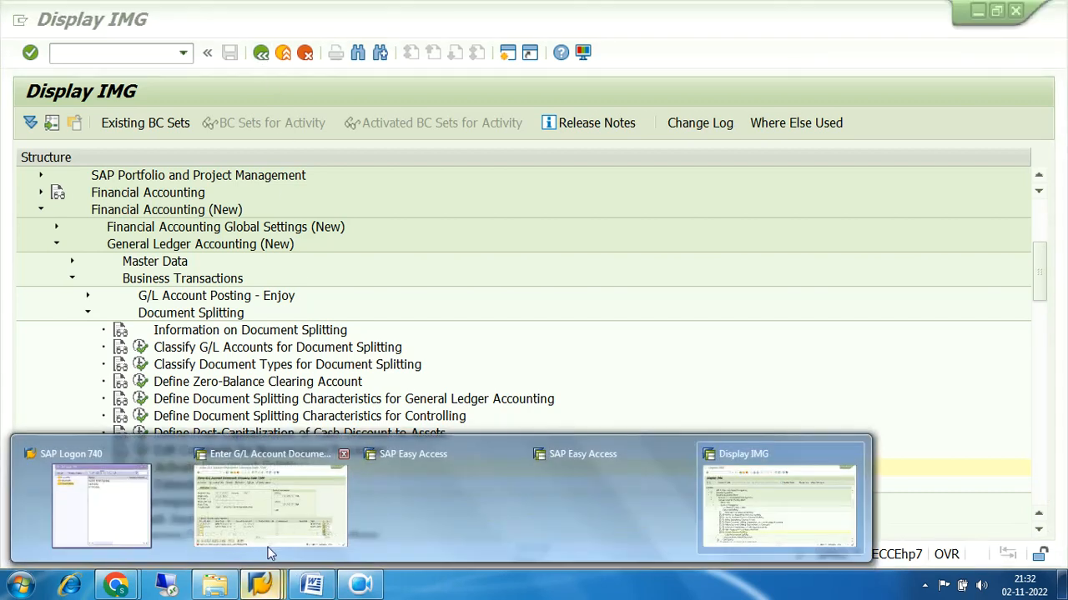
{"action": "left_click", "coordinate": [271, 509]}
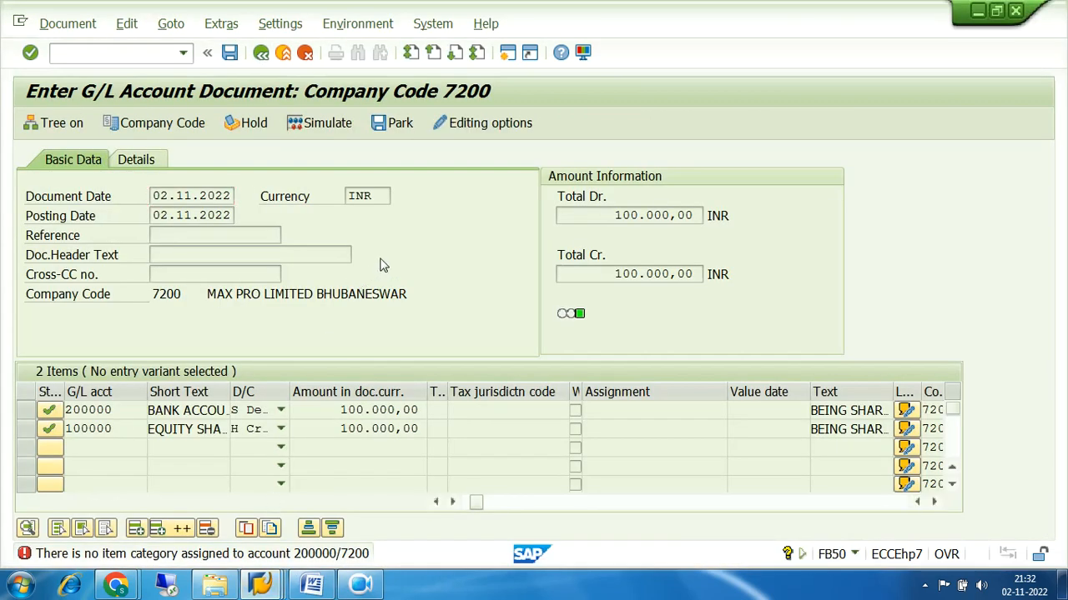
{"action": "key", "text": "Return"}
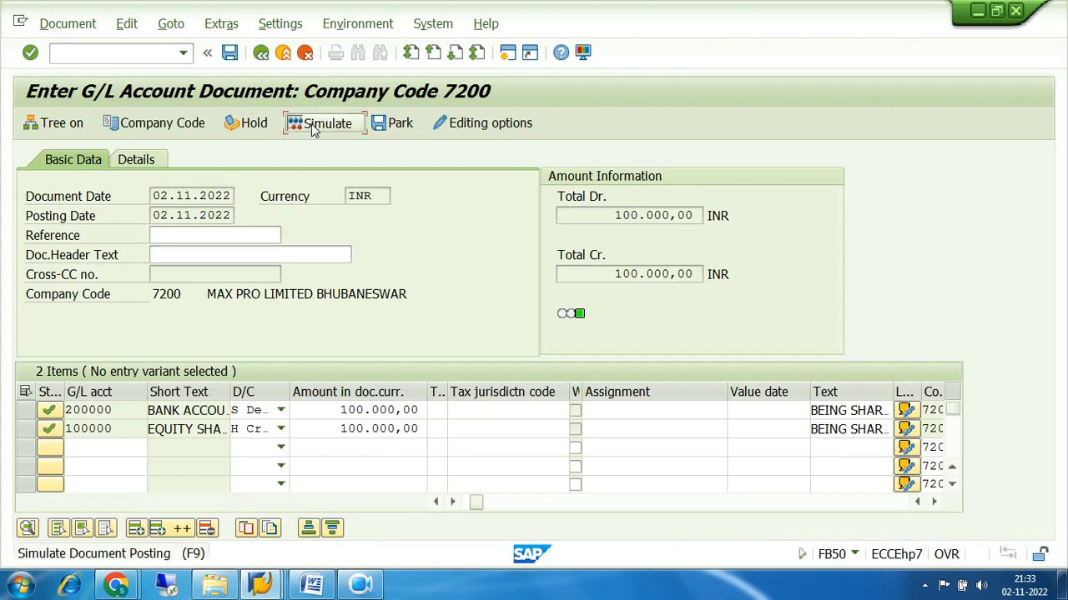
{"action": "left_click", "coordinate": [311, 124]}
{"action": "left_click", "coordinate": [231, 52]}
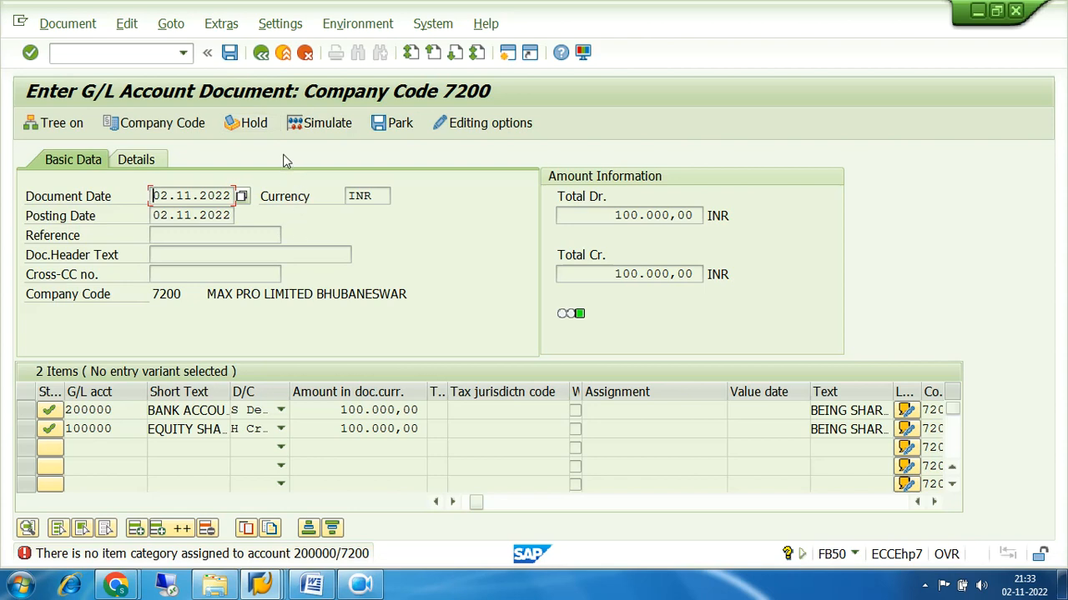
Start a fresh, empty FB50 entry screen with the /NFB50 command
{"action": "left_click", "coordinate": [157, 55]}
{"action": "type", "text": "/N"}
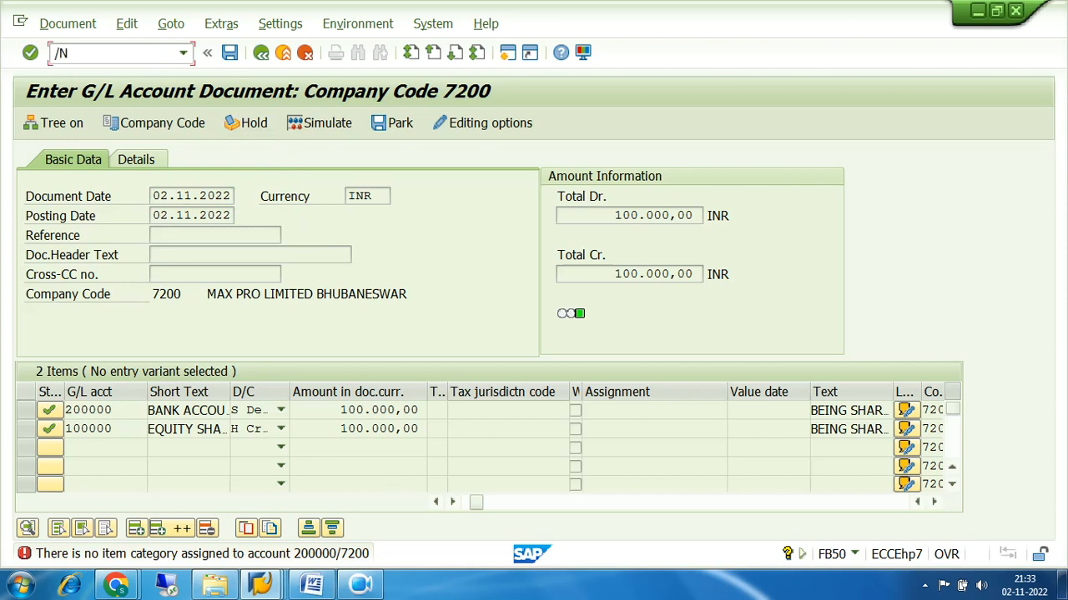
{"action": "type", "text": "FB50"}
{"action": "key", "text": "Return"}
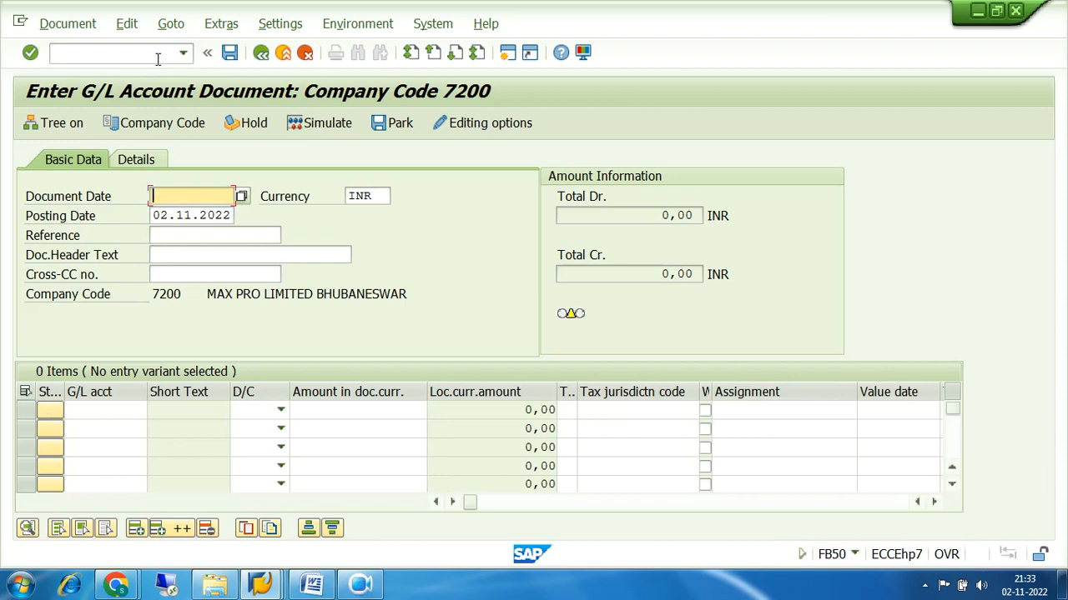
Set document date 02.11.2022 and enter line 1: G/L 200000, debit 100000, share capital narration
{"action": "left_click", "coordinate": [210, 196]}
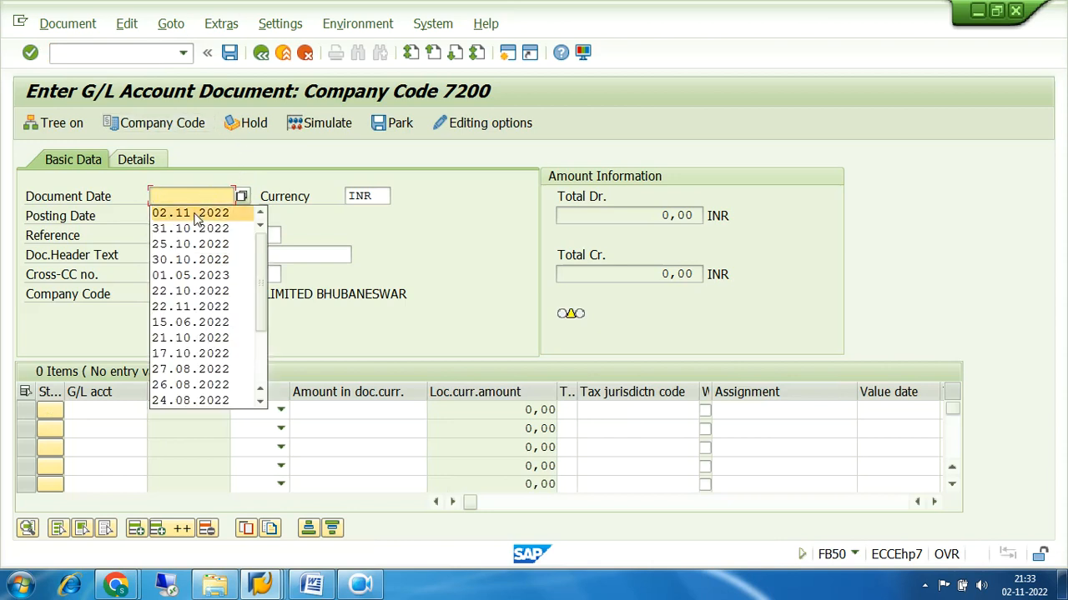
{"action": "left_click", "coordinate": [194, 213]}
{"action": "left_click", "coordinate": [119, 410]}
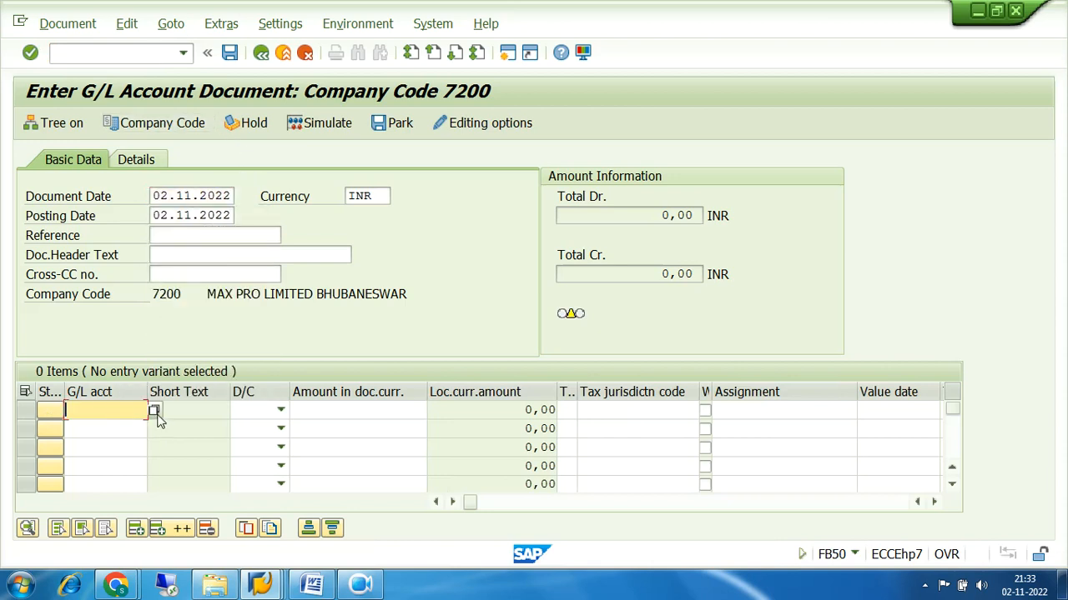
{"action": "left_click", "coordinate": [112, 237]}
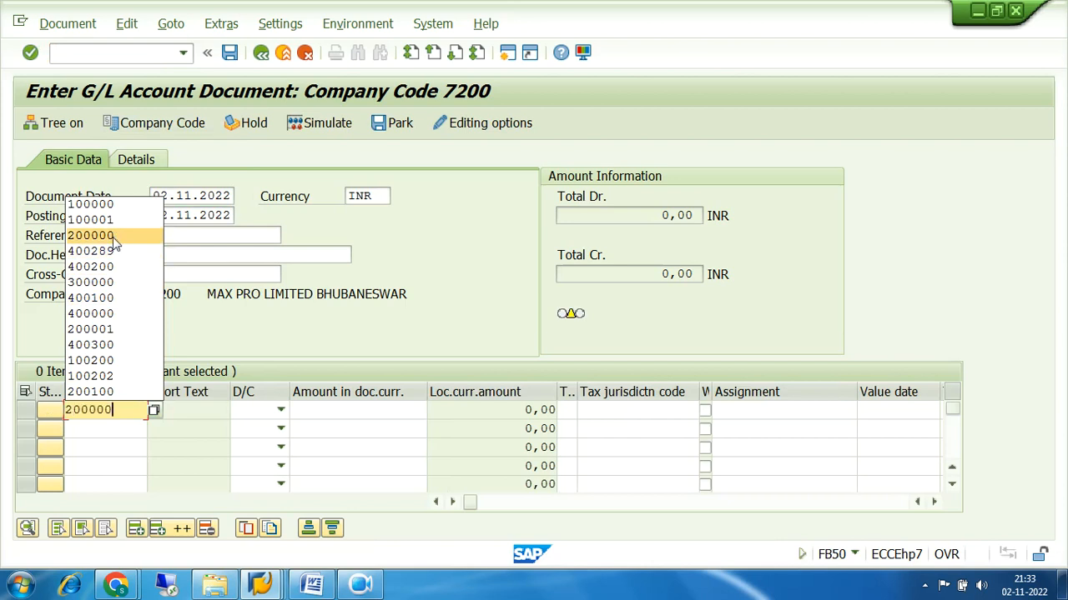
{"action": "left_click", "coordinate": [281, 410]}
{"action": "left_click", "coordinate": [263, 443]}
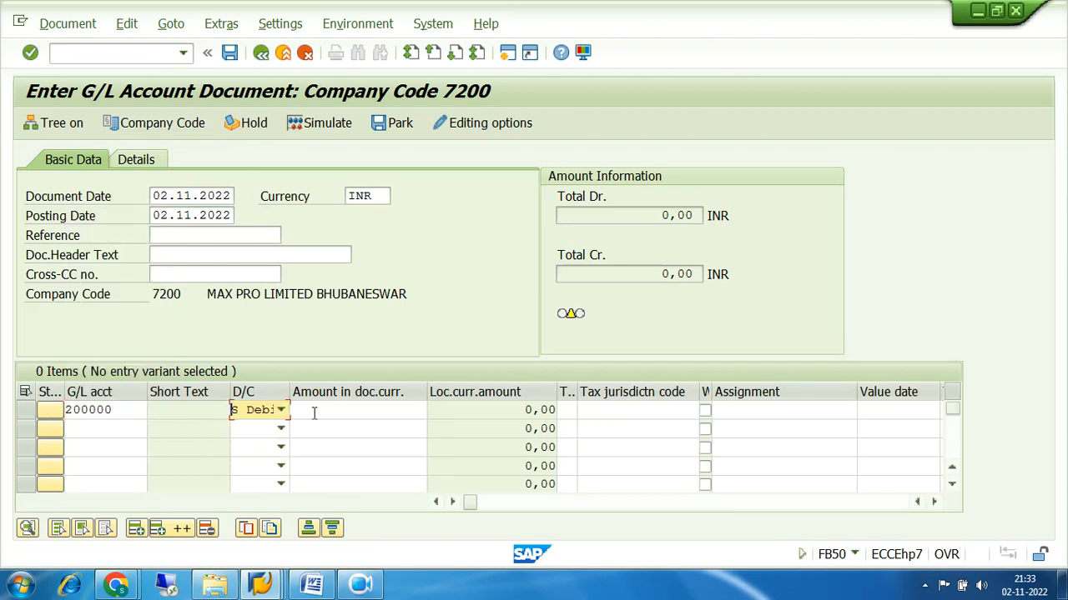
{"action": "left_click", "coordinate": [314, 410]}
{"action": "left_click", "coordinate": [405, 206]}
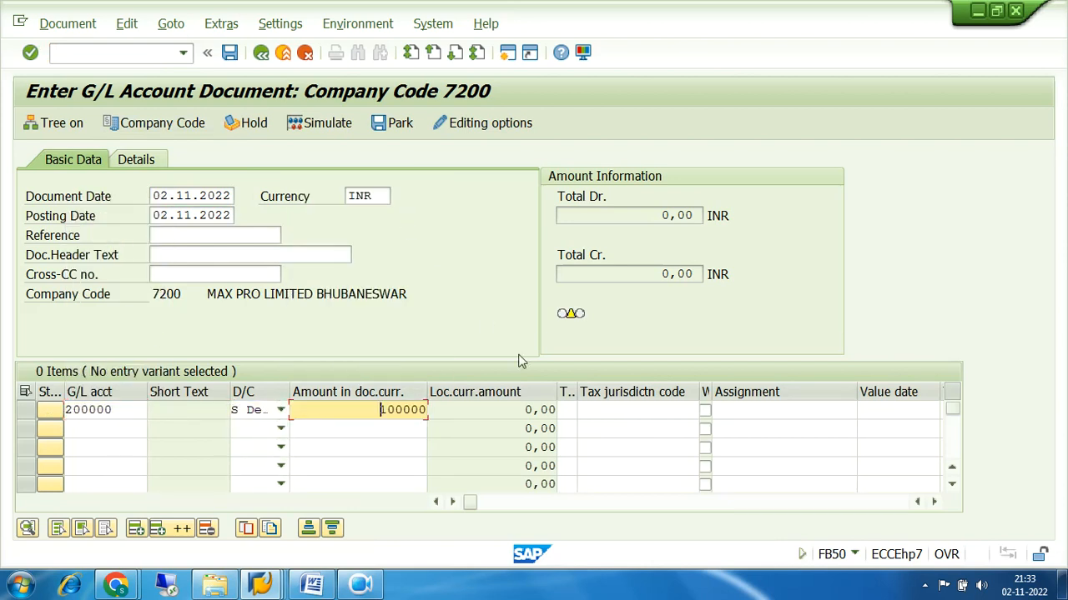
{"action": "left_click", "coordinate": [609, 409]}
{"action": "key", "text": "Tab"}
{"action": "key", "text": "Tab"}
{"action": "key", "text": "Tab"}
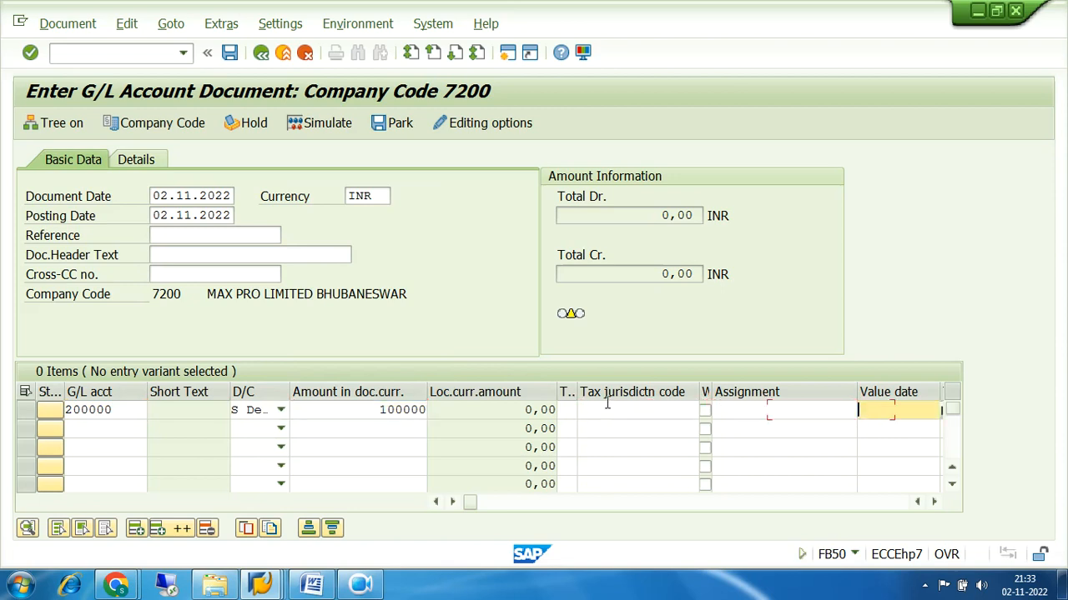
{"action": "key", "text": "Tab"}
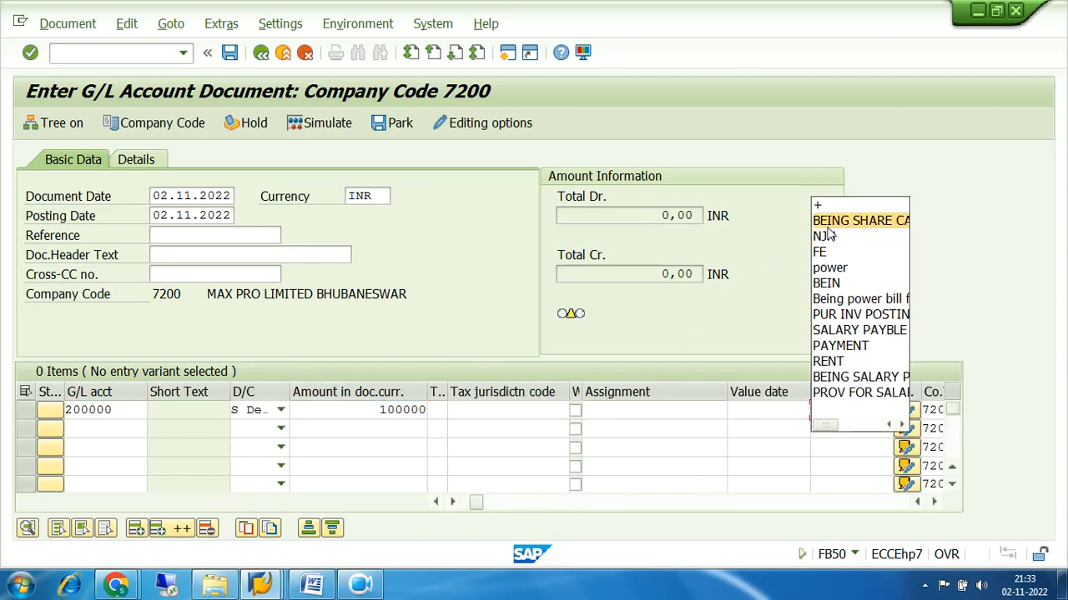
{"action": "left_click", "coordinate": [828, 223]}
Enter line 2 as a credit to G/L 100000 for the balancing amount with text '+', then simulate
{"action": "left_click", "coordinate": [103, 429]}
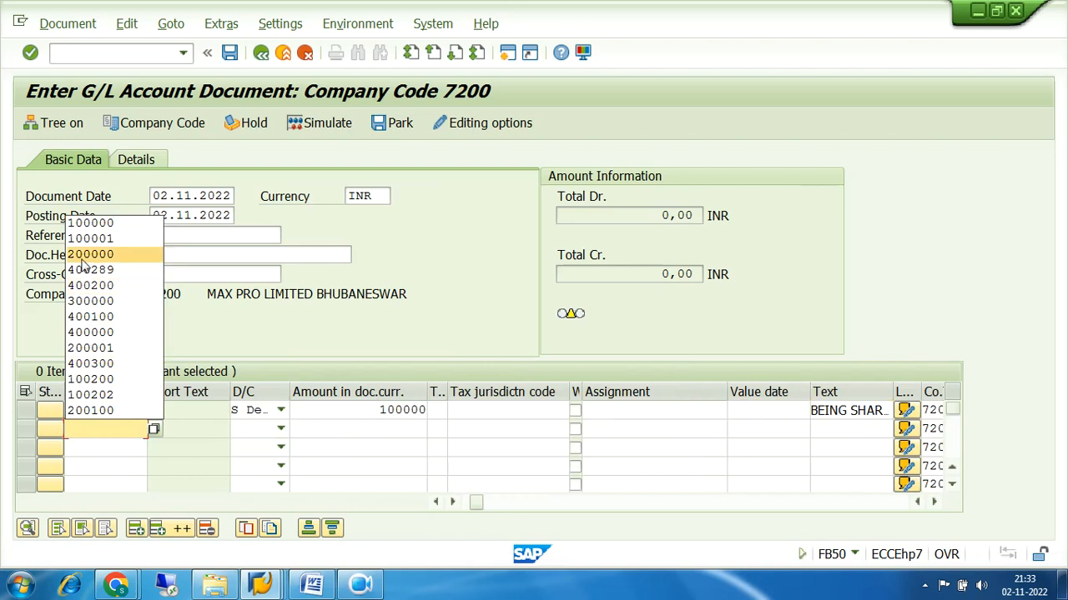
{"action": "left_click", "coordinate": [90, 223]}
{"action": "left_click", "coordinate": [281, 429]}
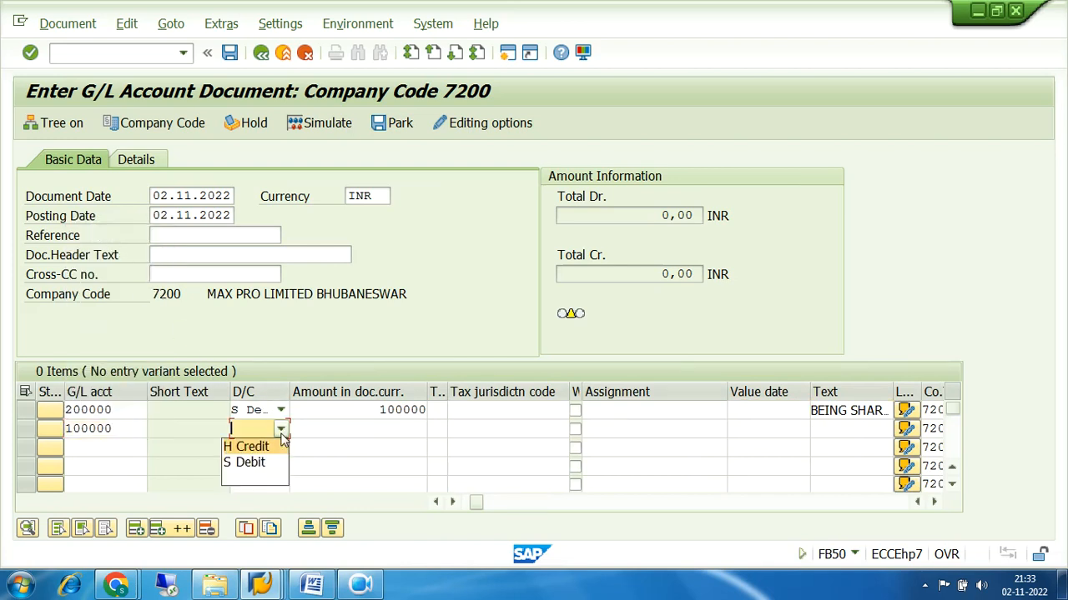
{"action": "left_click", "coordinate": [254, 447]}
{"action": "left_click", "coordinate": [369, 431]}
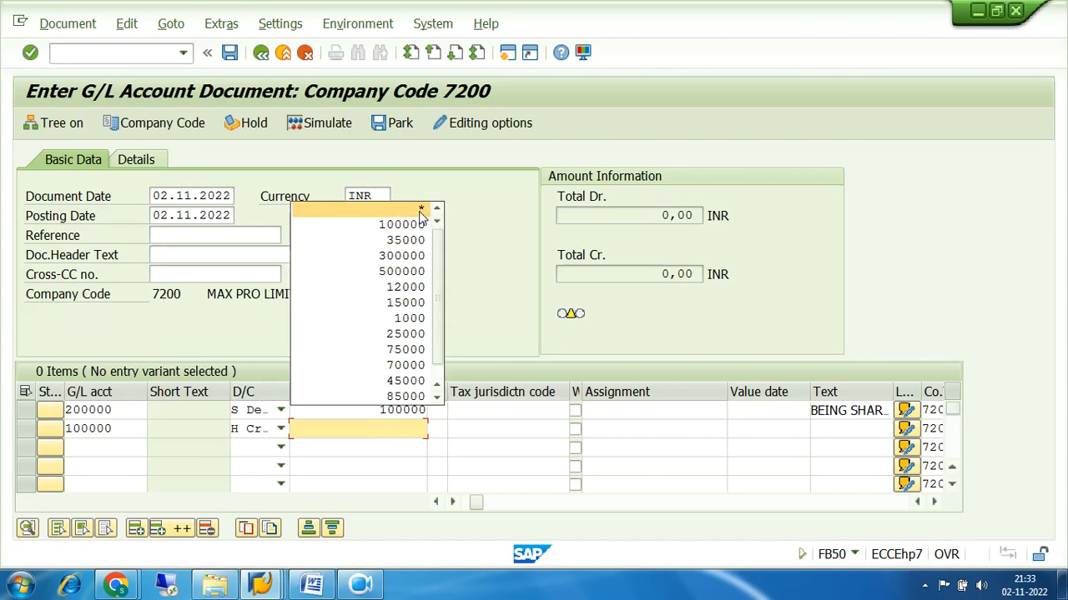
{"action": "left_click", "coordinate": [421, 211]}
{"action": "left_click", "coordinate": [612, 428]}
{"action": "key", "text": "Tab"}
{"action": "key", "text": "Tab"}
{"action": "key", "text": "Tab"}
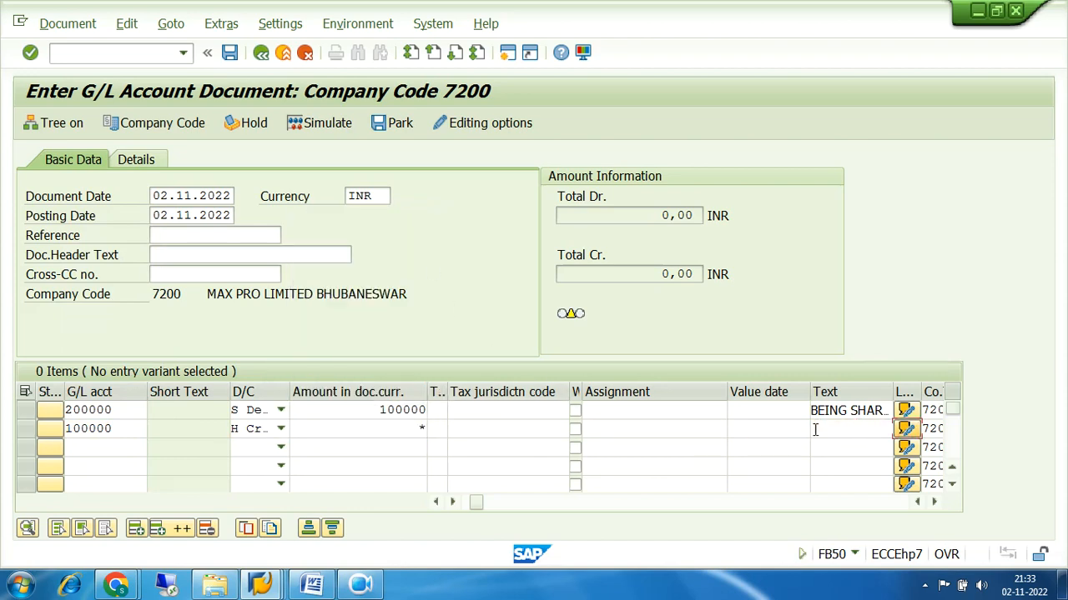
{"action": "left_click", "coordinate": [816, 429]}
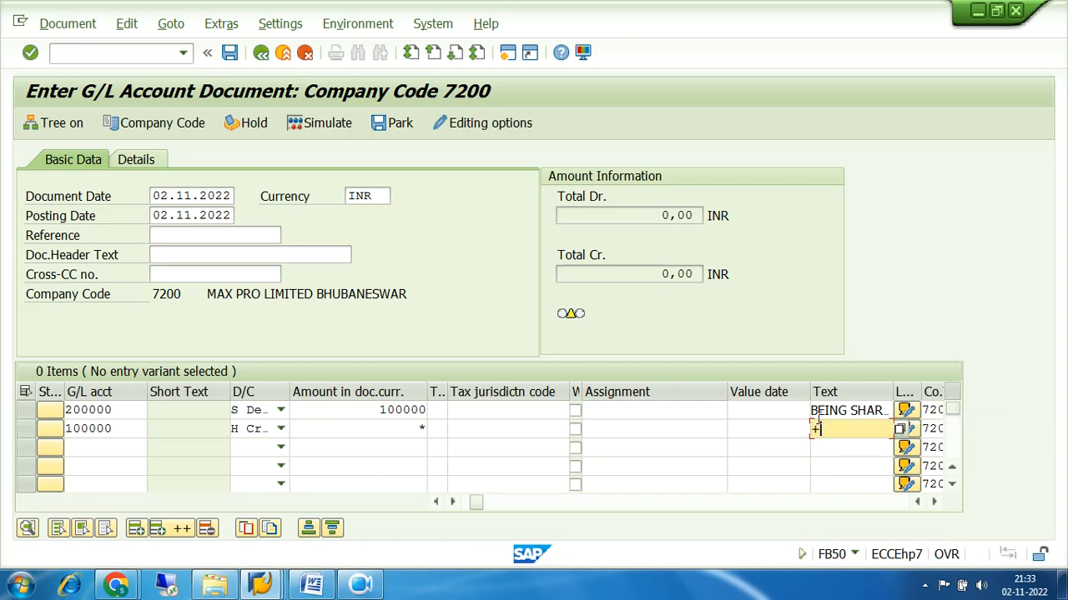
{"action": "type", "text": "+"}
{"action": "key", "text": "Return"}
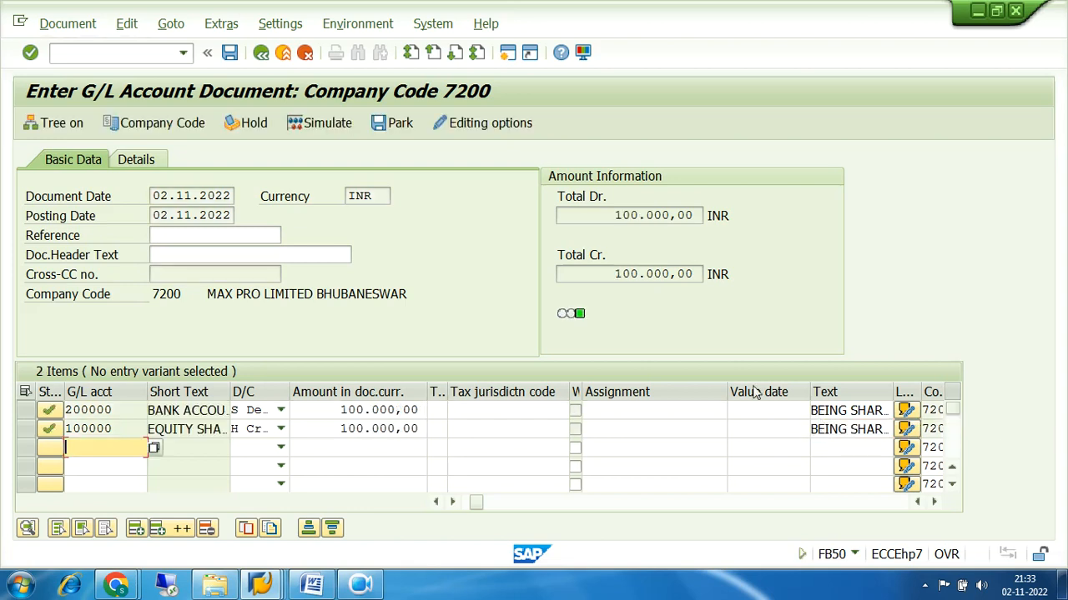
{"action": "left_click", "coordinate": [301, 124]}
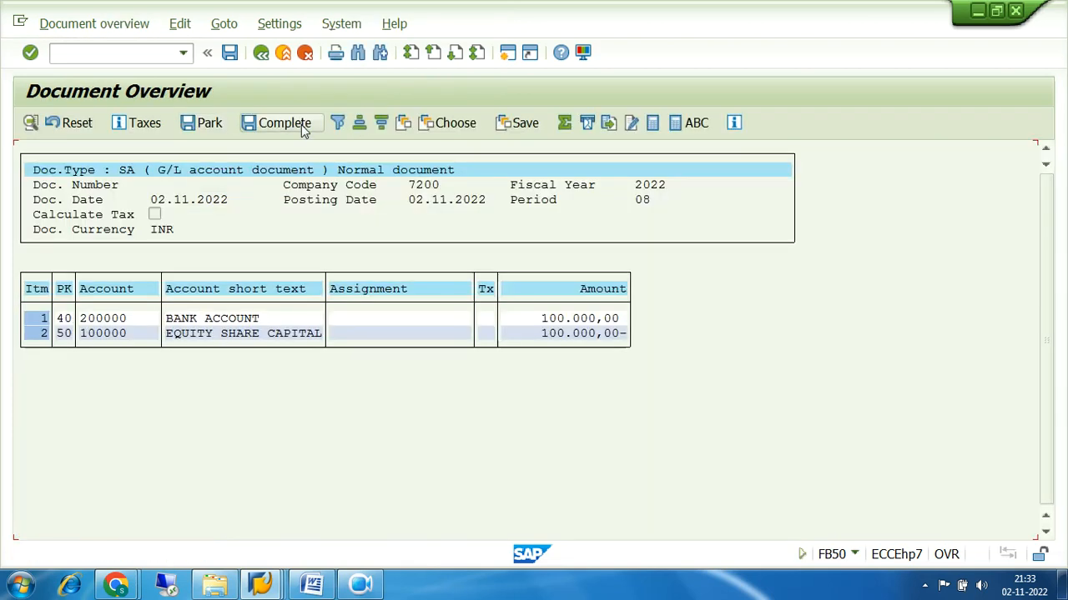
Post the document as Document 1 in company code 7200
{"action": "left_click", "coordinate": [230, 53]}
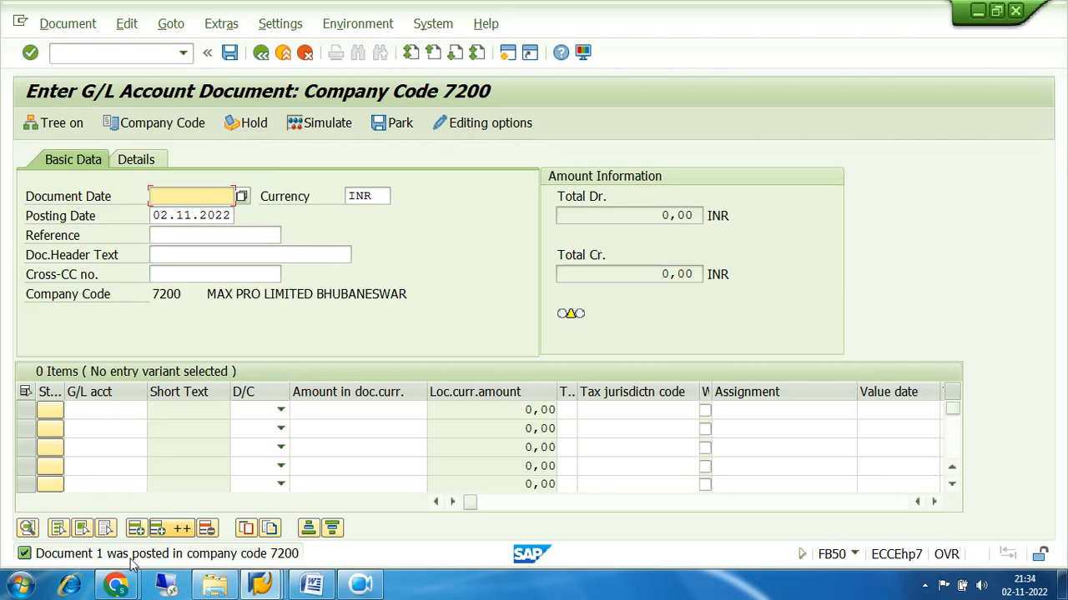
{"action": "left_click", "coordinate": [144, 53]}
{"action": "type", "text": "/"}
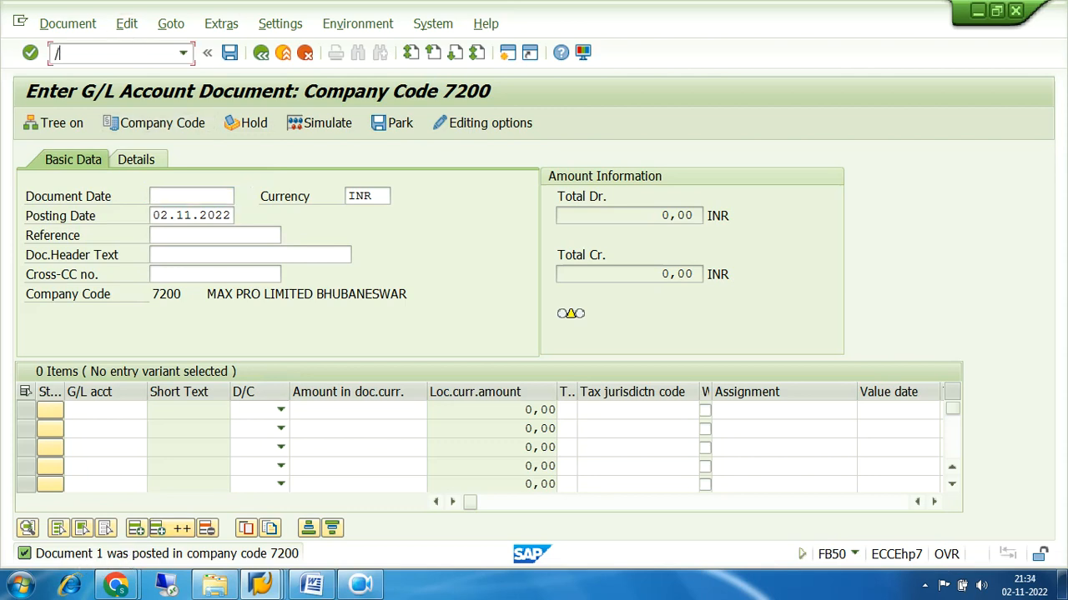
{"action": "type", "text": "OBA"}
Correct the command field entry to /N and go back to the SAP Easy Access menu
{"action": "key", "text": "BackSpace"}
{"action": "key", "text": "BackSpace"}
{"action": "key", "text": "BackSpace"}
{"action": "type", "text": "NOBA7"}
{"action": "key", "text": "BackSpace"}
{"action": "key", "text": "BackSpace"}
{"action": "key", "text": "BackSpace"}
{"action": "key", "text": "BackSpace"}
{"action": "key", "text": "Return"}
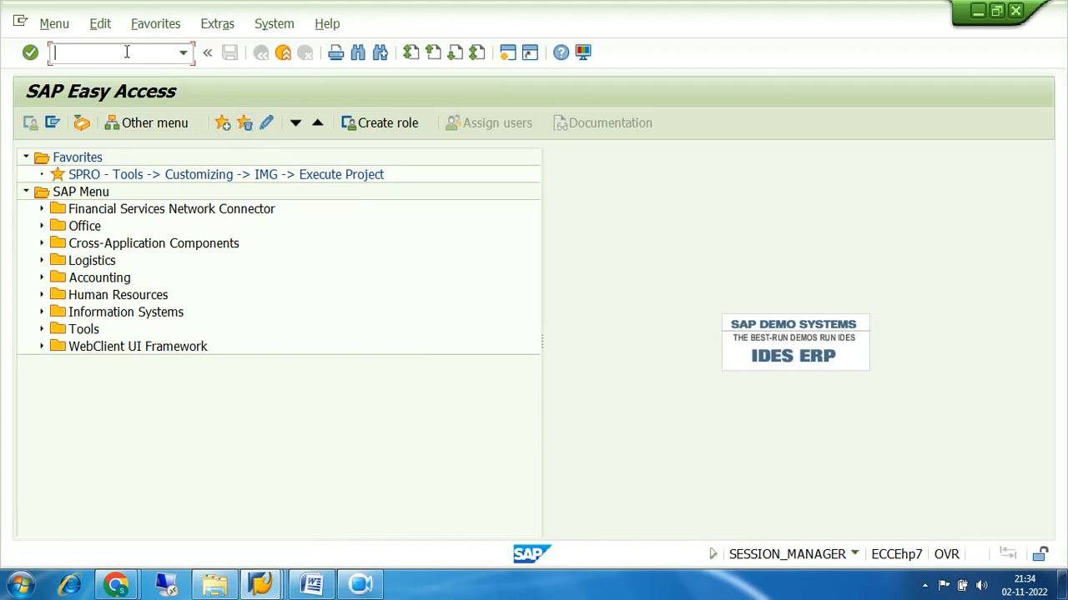
Run OBA7, jump to document type SA and open its details
{"action": "type", "text": "OBA7"}
{"action": "key", "text": "Return"}
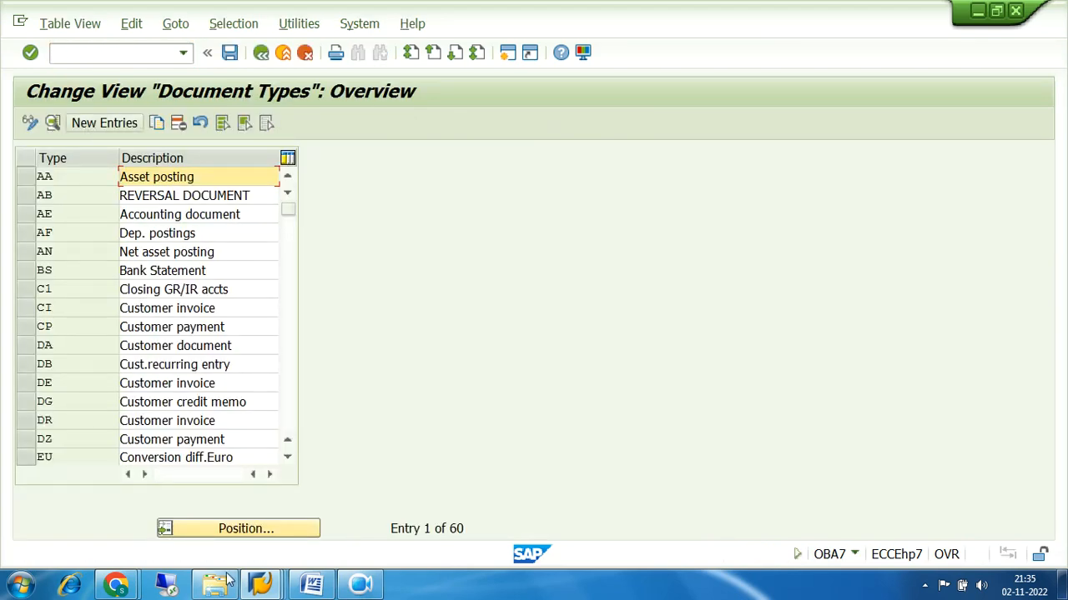
{"action": "left_click", "coordinate": [272, 525]}
{"action": "type", "text": "SA"}
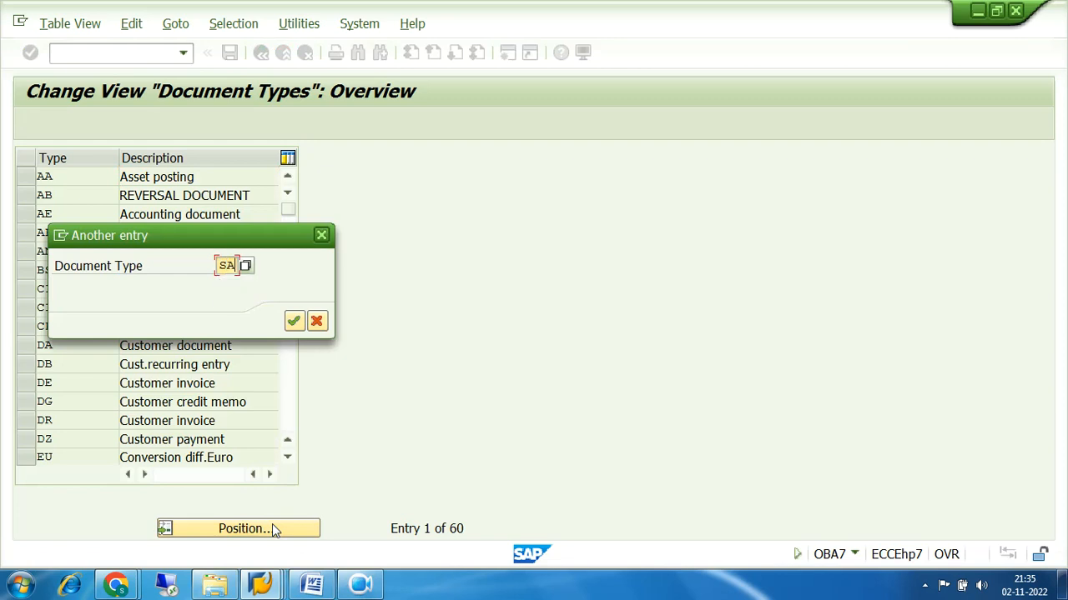
{"action": "key", "text": "Return"}
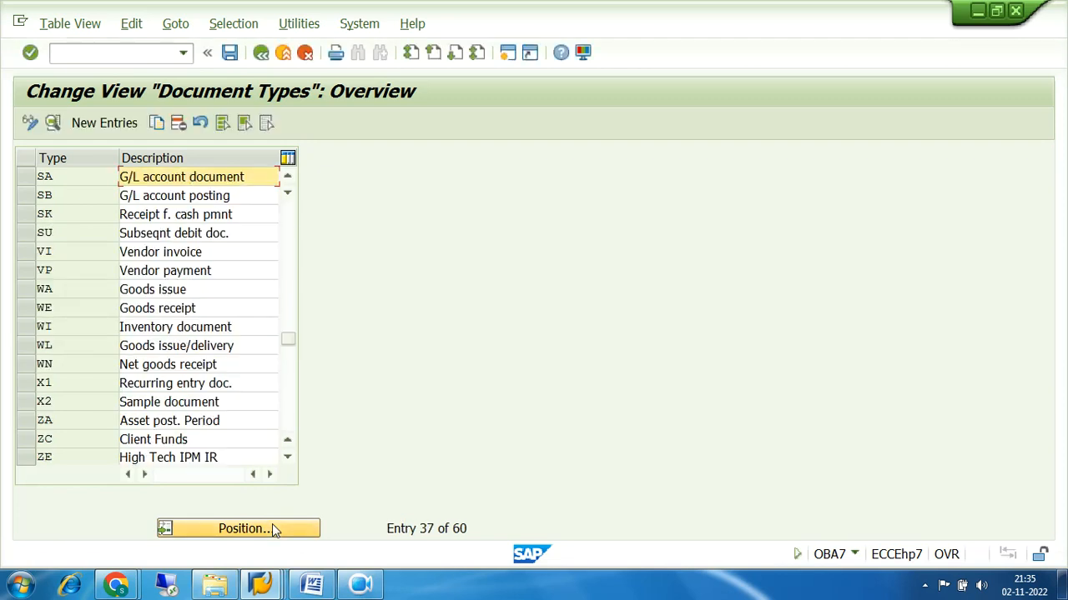
{"action": "double_click", "coordinate": [85, 176]}
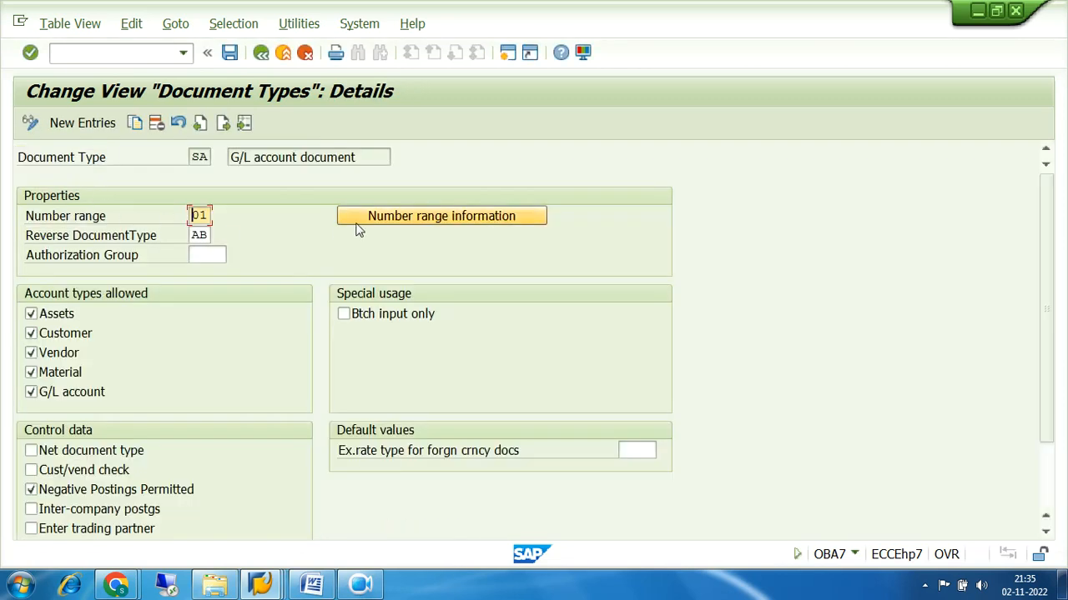
{"action": "left_click", "coordinate": [413, 219]}
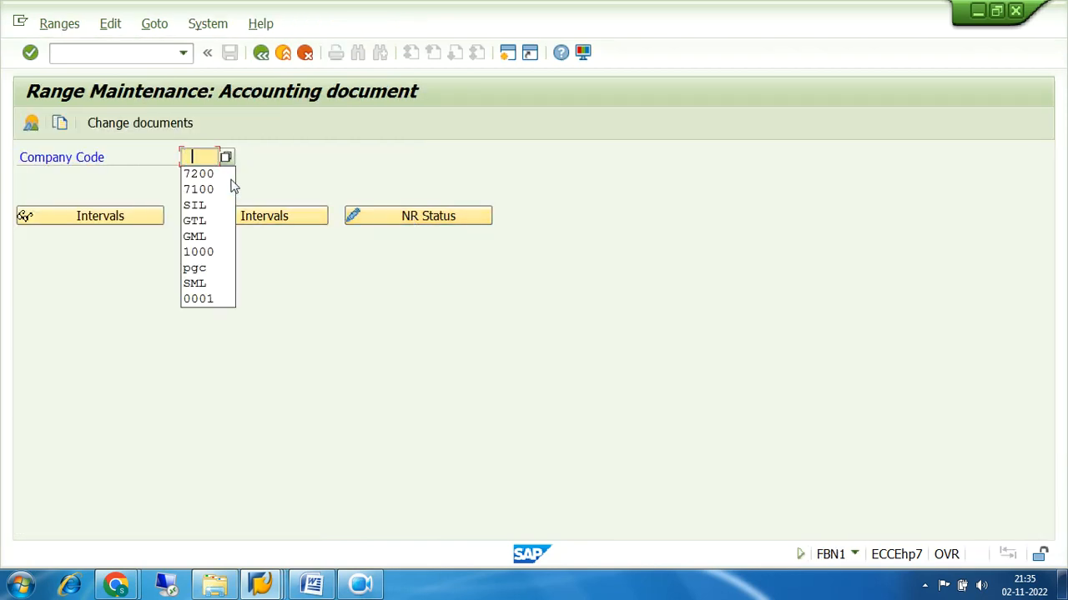
{"action": "left_click", "coordinate": [222, 177]}
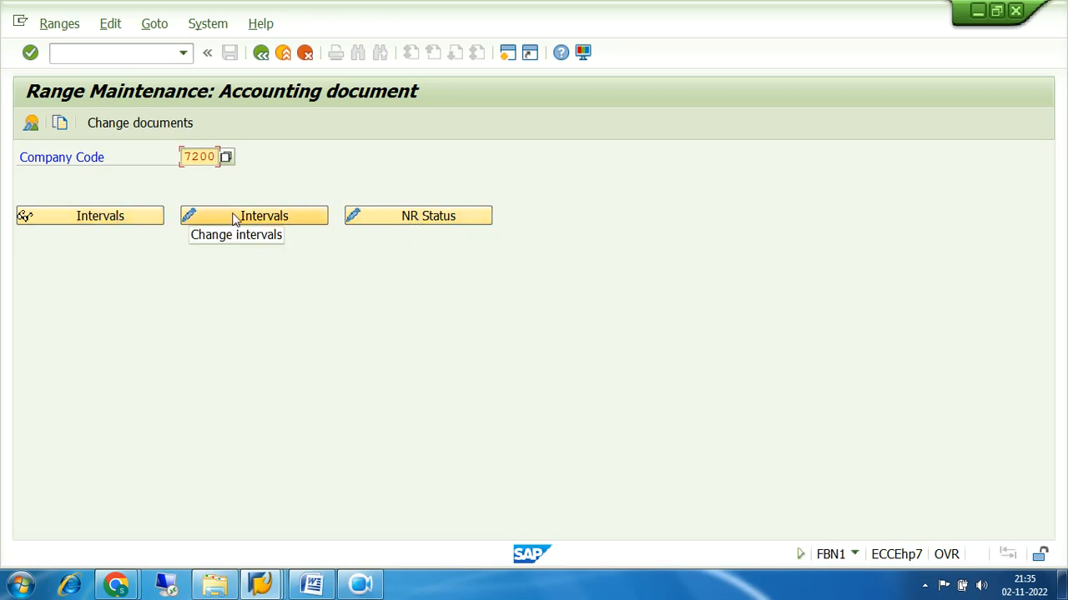
{"action": "left_click", "coordinate": [419, 218]}
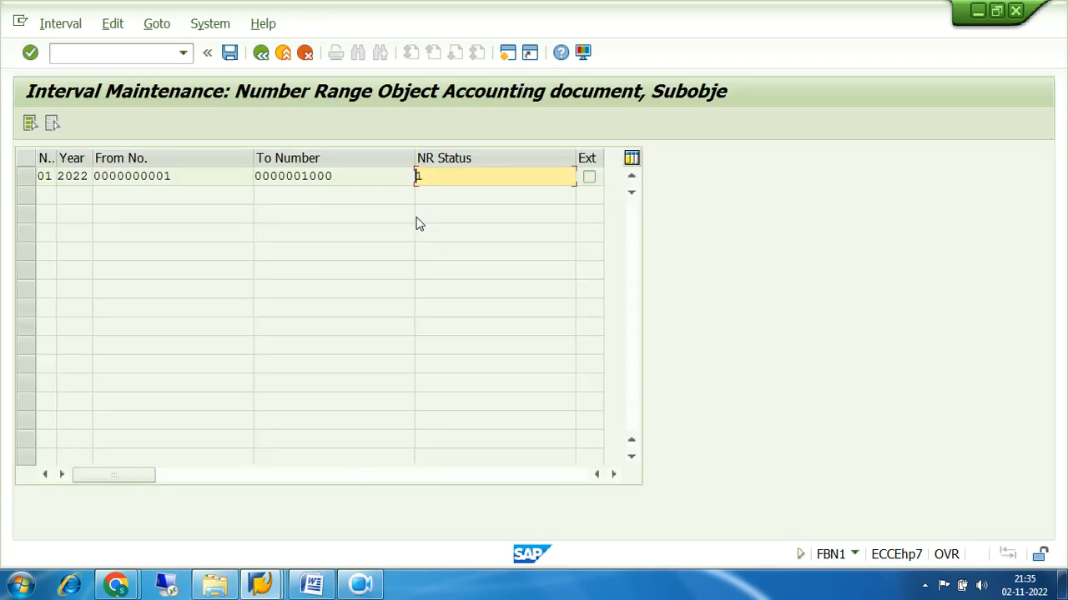
{"action": "left_click_drag", "start_coordinate": [443, 171], "coordinate": [398, 176]}
{"action": "left_click", "coordinate": [261, 52]}
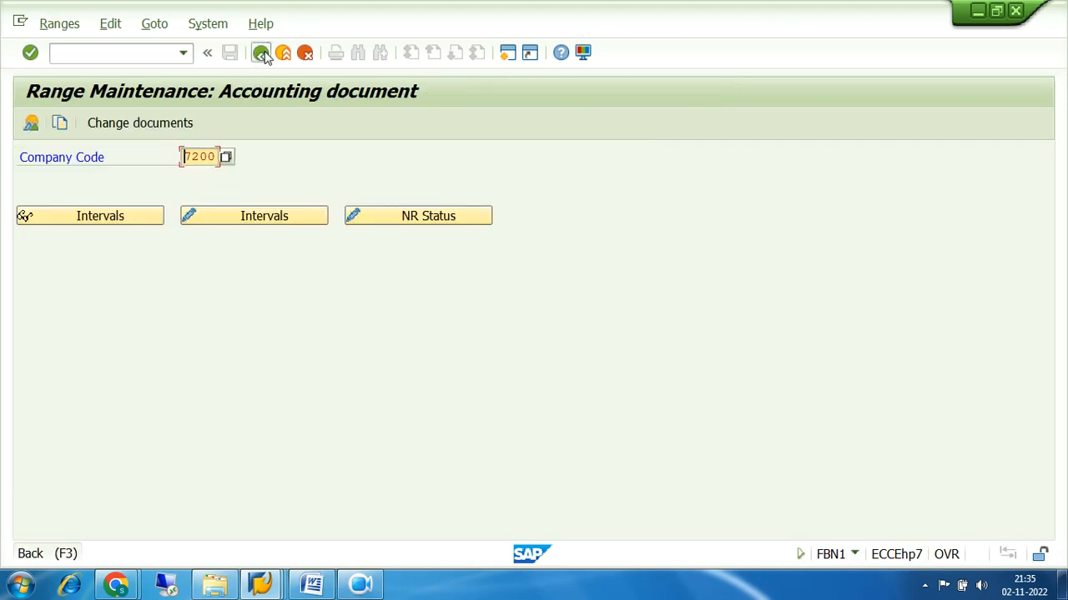
{"action": "left_click", "coordinate": [261, 53]}
Back out to the SAP menu and open FB03 under Accounting > Financial Accounting > General Ledger > Document
{"action": "left_click", "coordinate": [261, 52]}
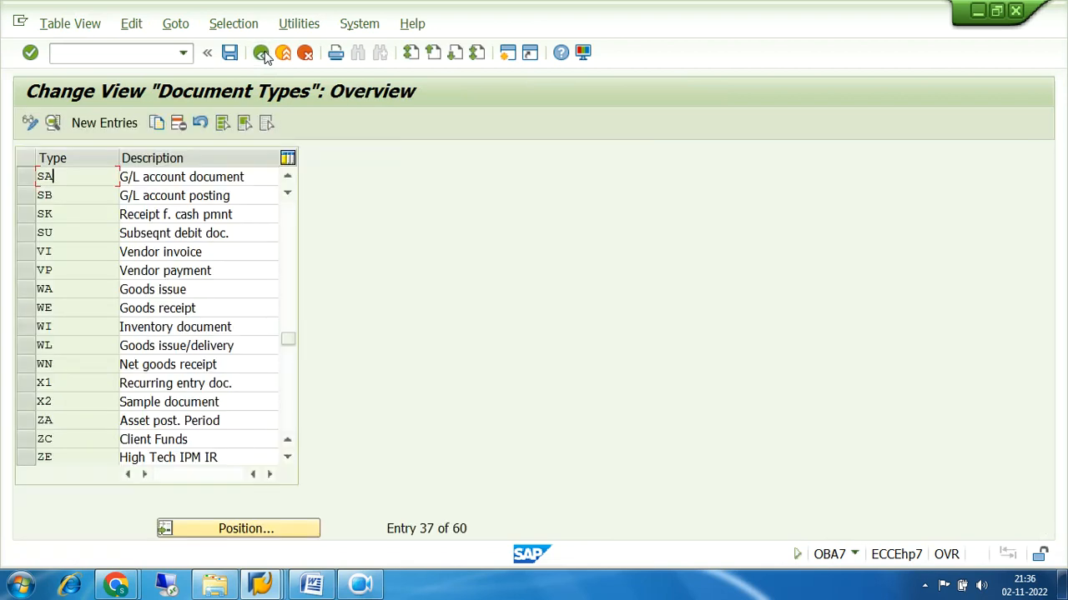
{"action": "left_click", "coordinate": [261, 53]}
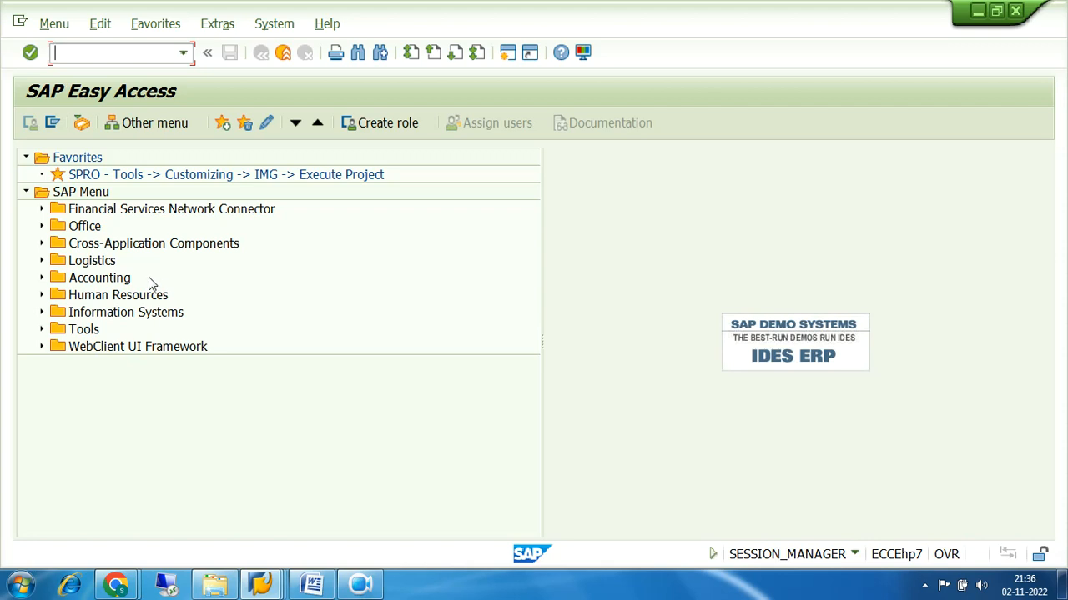
{"action": "left_click", "coordinate": [42, 278]}
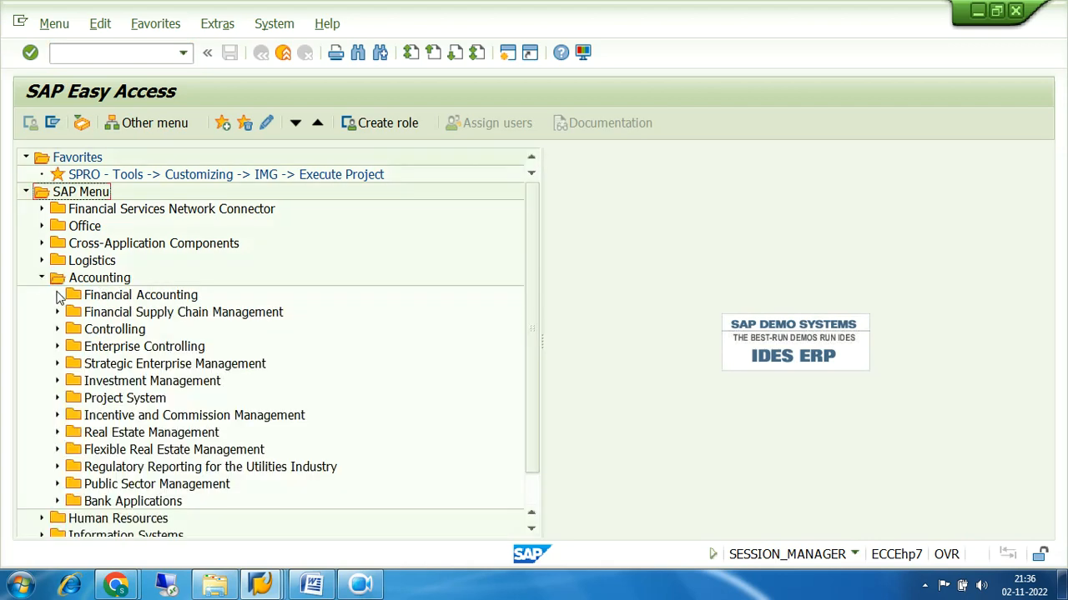
{"action": "left_click", "coordinate": [58, 296]}
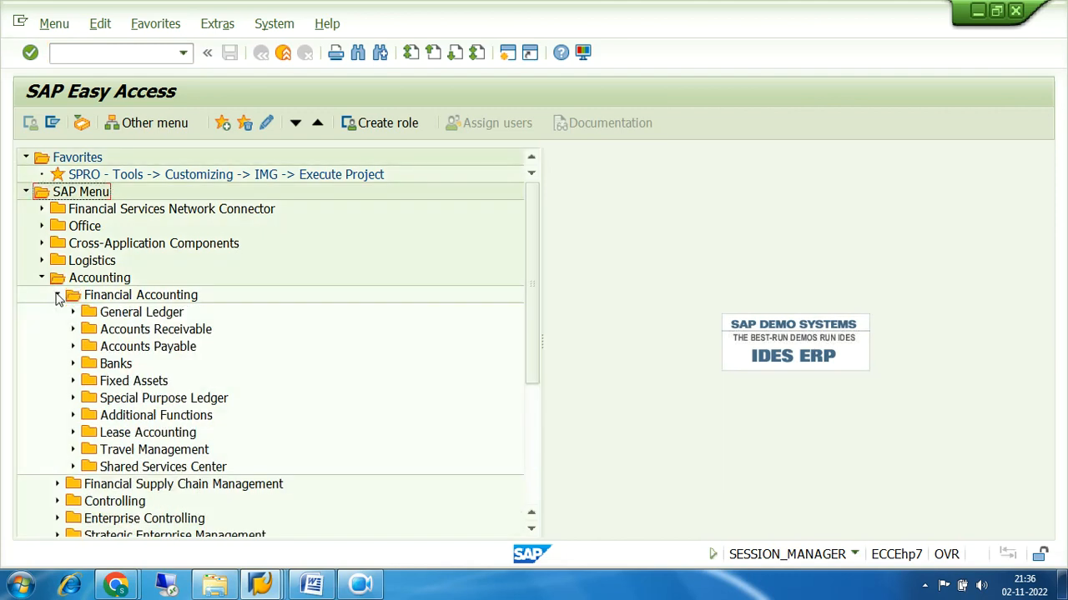
{"action": "left_click", "coordinate": [73, 314]}
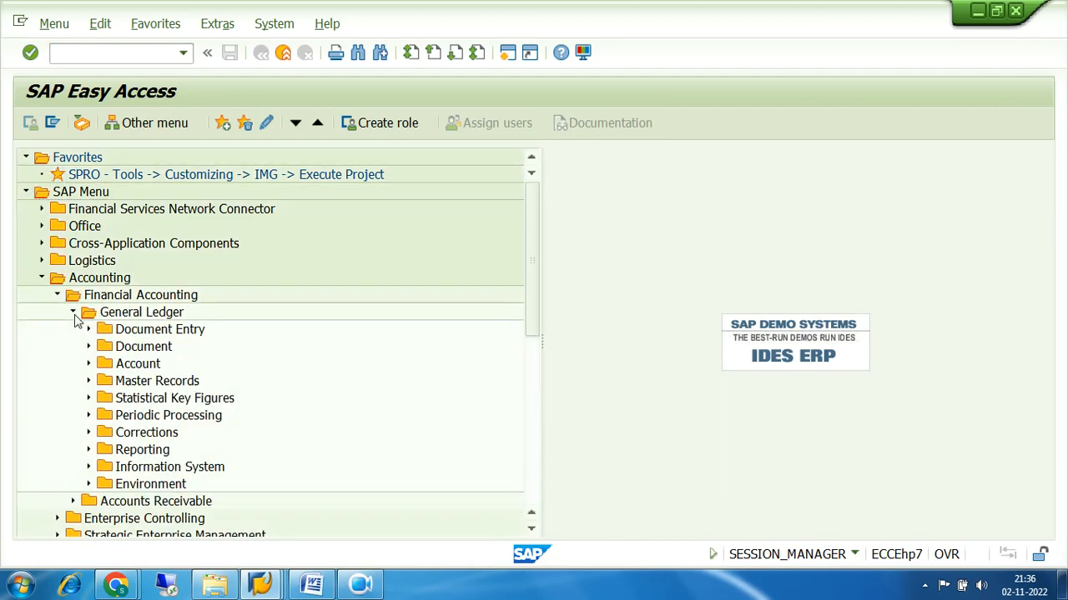
{"action": "left_click", "coordinate": [89, 347]}
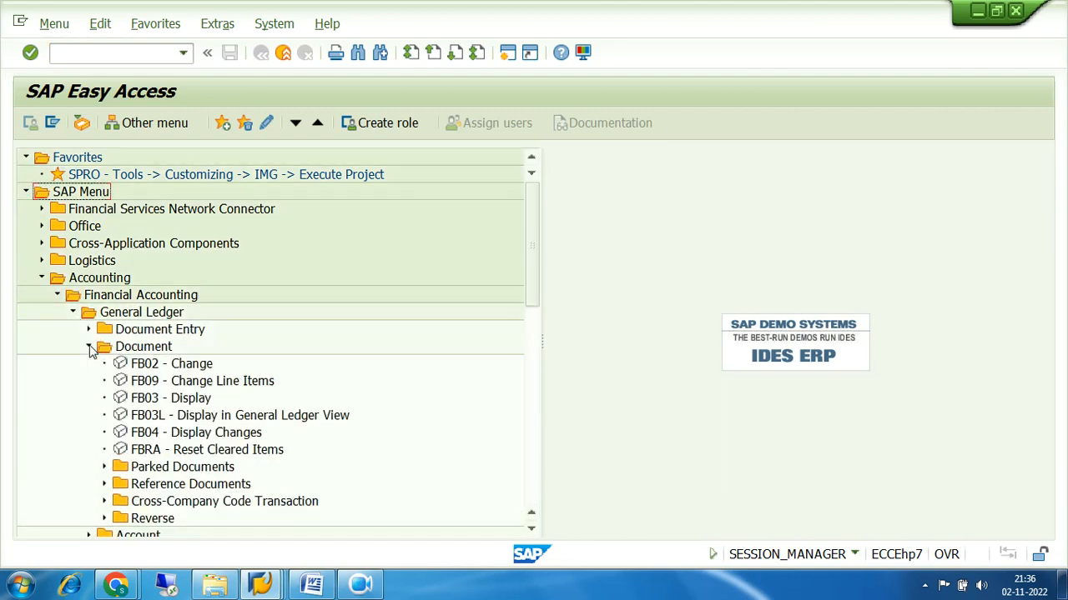
{"action": "left_click", "coordinate": [145, 401]}
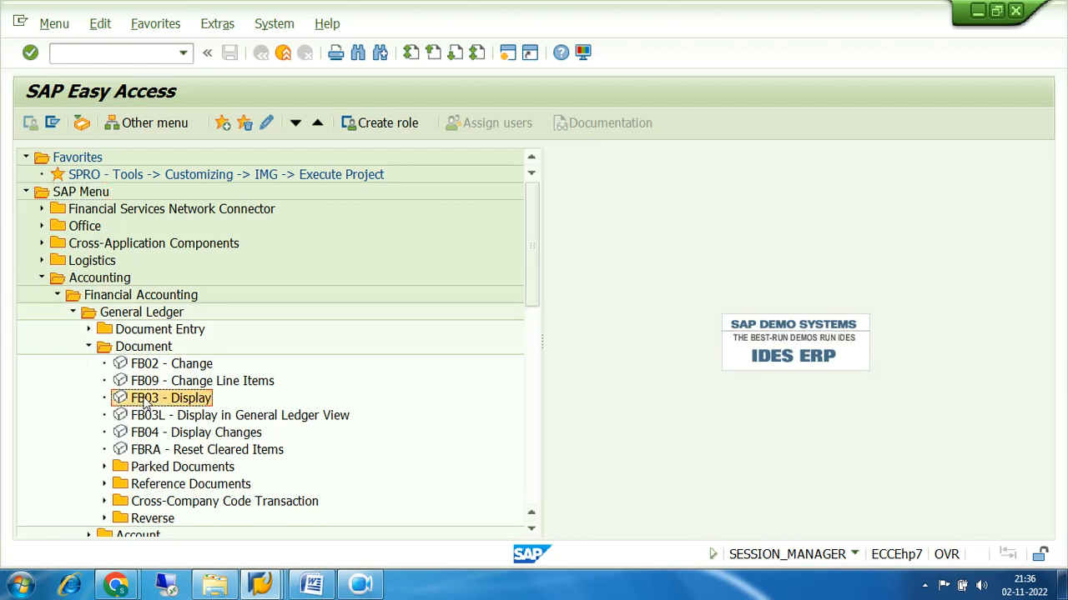
{"action": "double_click", "coordinate": [145, 400]}
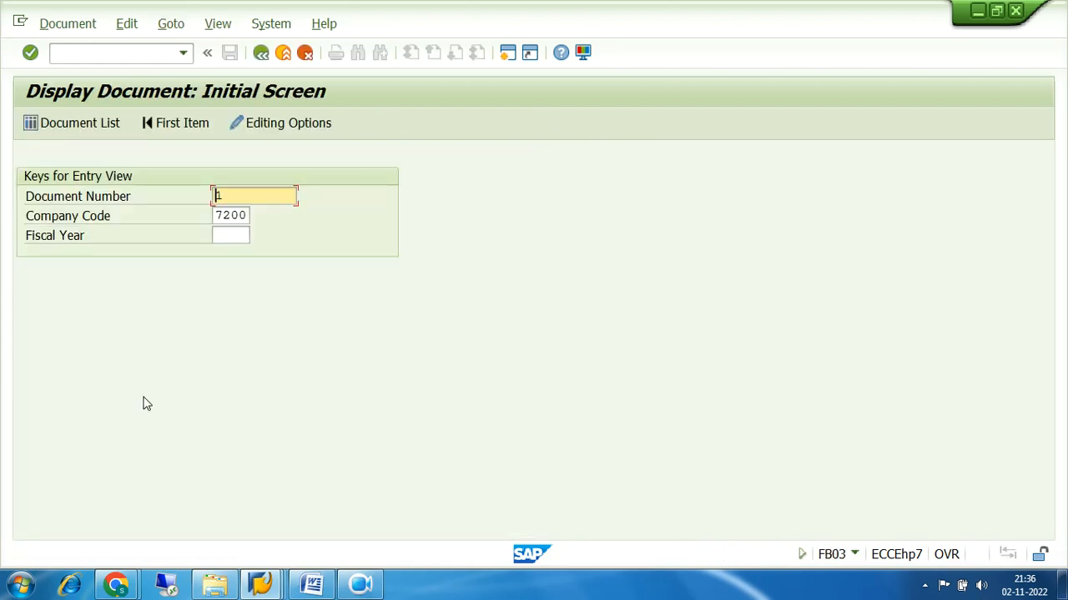
Display document 1 of company code 7200 for fiscal year 2022
{"action": "left_click", "coordinate": [235, 195]}
{"action": "left_click_drag", "start_coordinate": [232, 195], "coordinate": [209, 195]}
{"action": "left_click", "coordinate": [240, 236]}
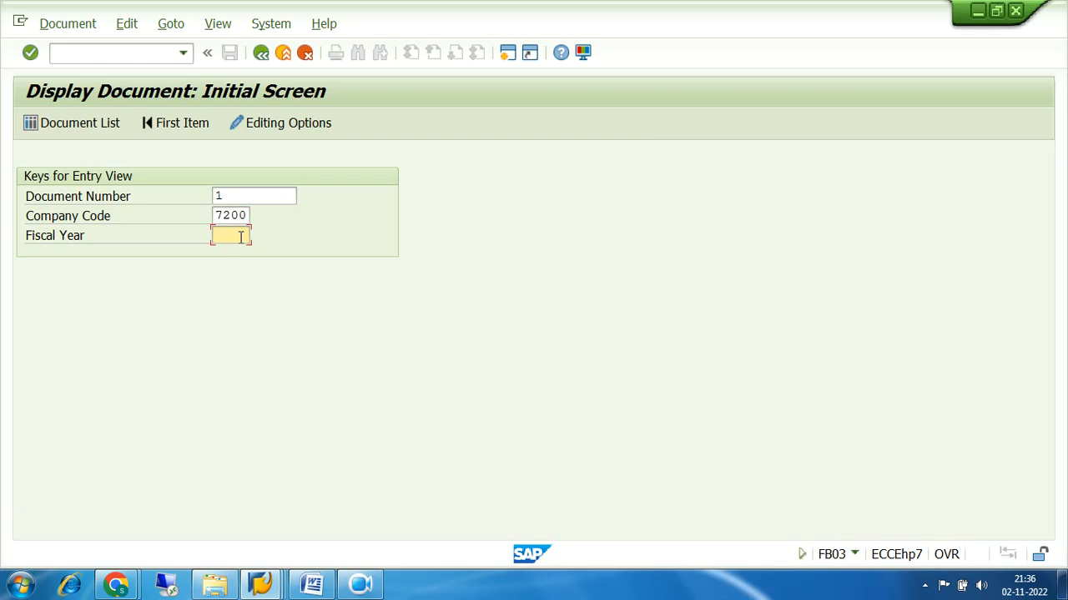
{"action": "type", "text": "2022"}
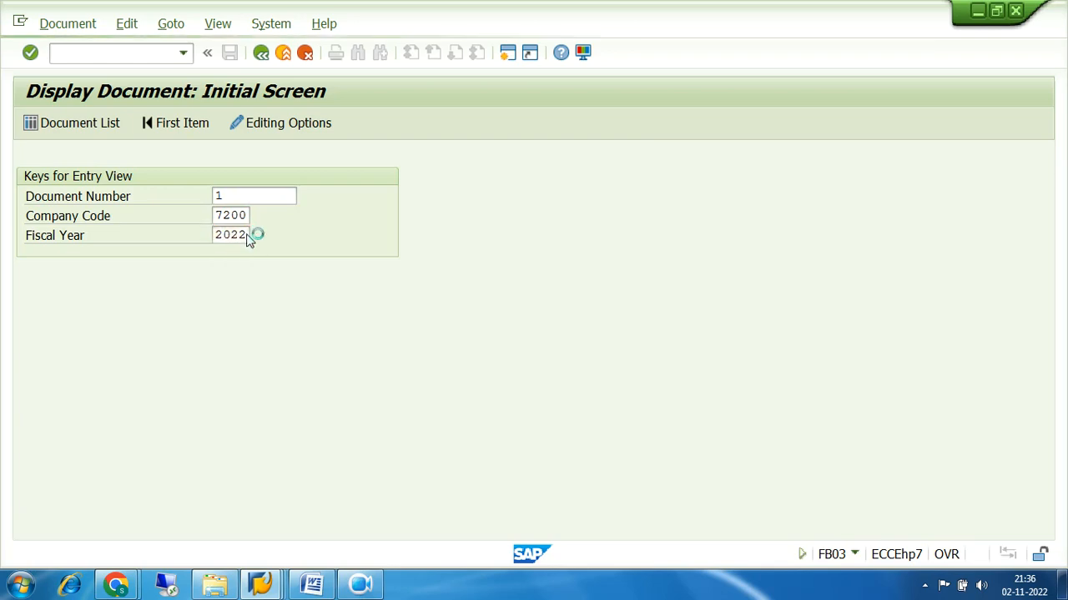
{"action": "key", "text": "Return"}
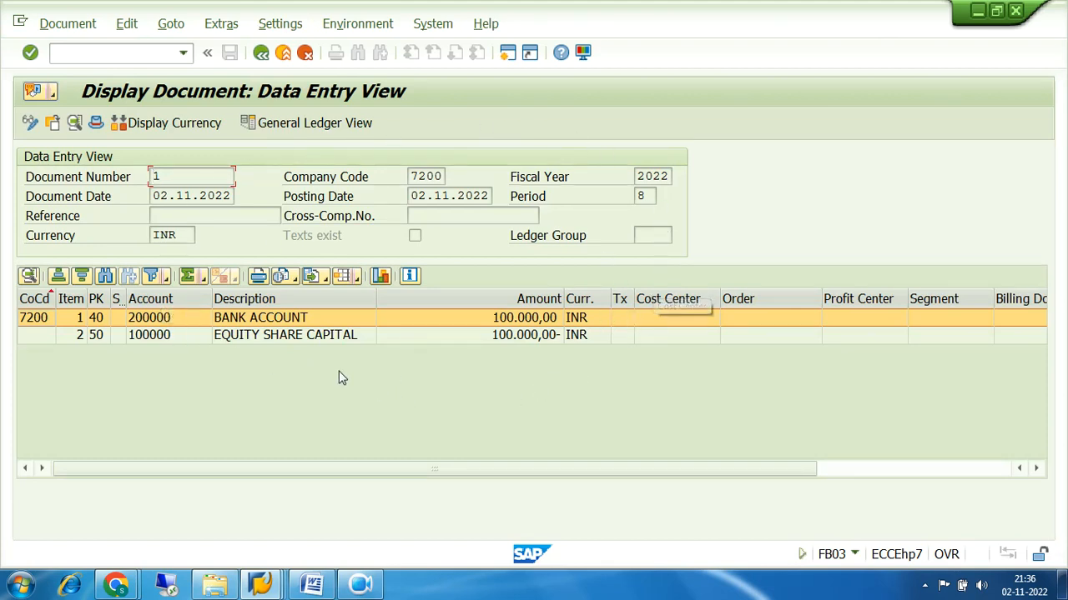
{"action": "left_click_drag", "start_coordinate": [191, 177], "coordinate": [143, 178]}
Show document 1 in the ledger 0L general ledger view and bring up the display currency choice
{"action": "left_click", "coordinate": [297, 124]}
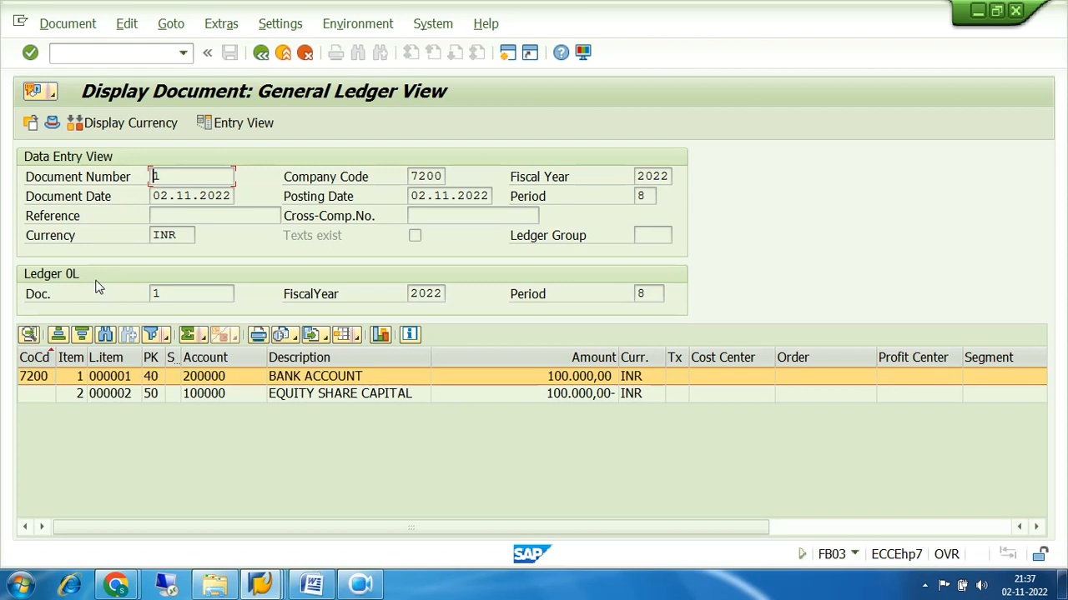
{"action": "left_click", "coordinate": [115, 131]}
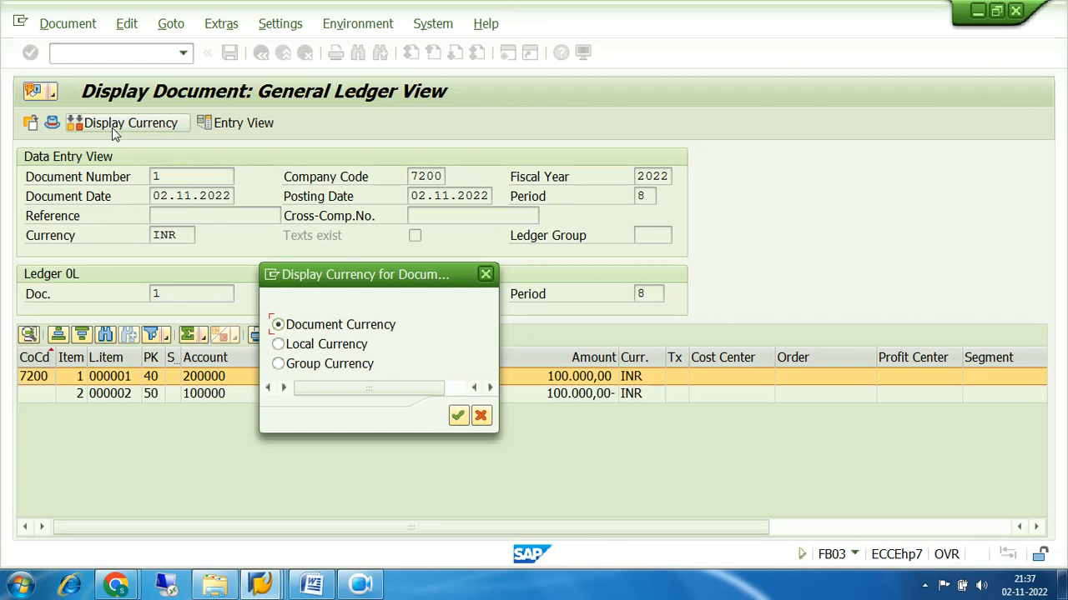
Dismiss the Display Currency for Document dialog, keeping lines at 100.000,00 INR
{"action": "left_click", "coordinate": [490, 280]}
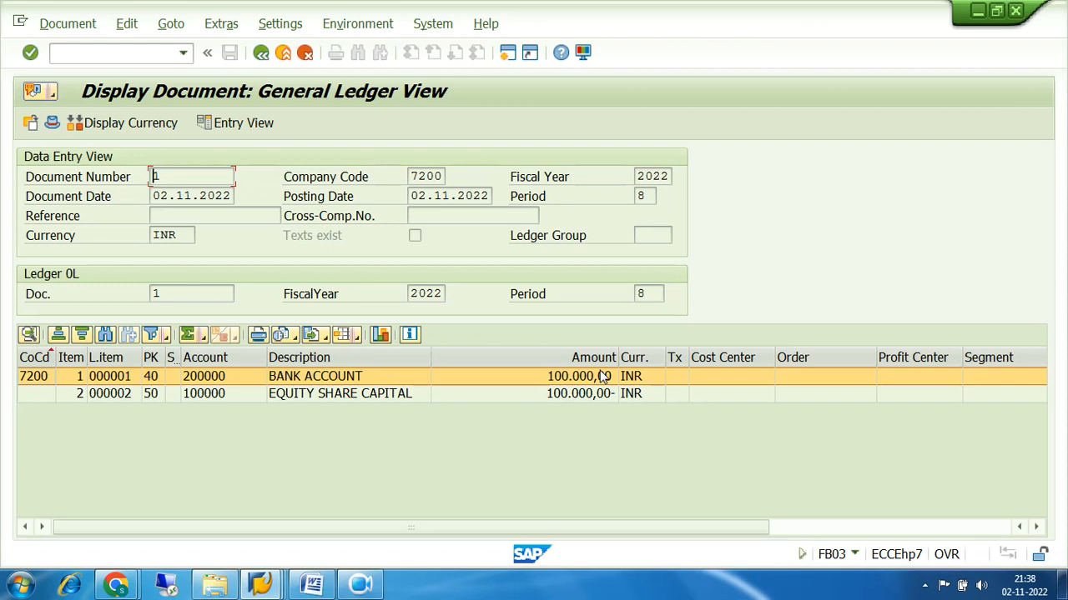
Review the posting date and the first line's amount and currency
{"action": "left_click", "coordinate": [488, 196]}
{"action": "left_click_drag", "start_coordinate": [488, 196], "coordinate": [408, 197]}
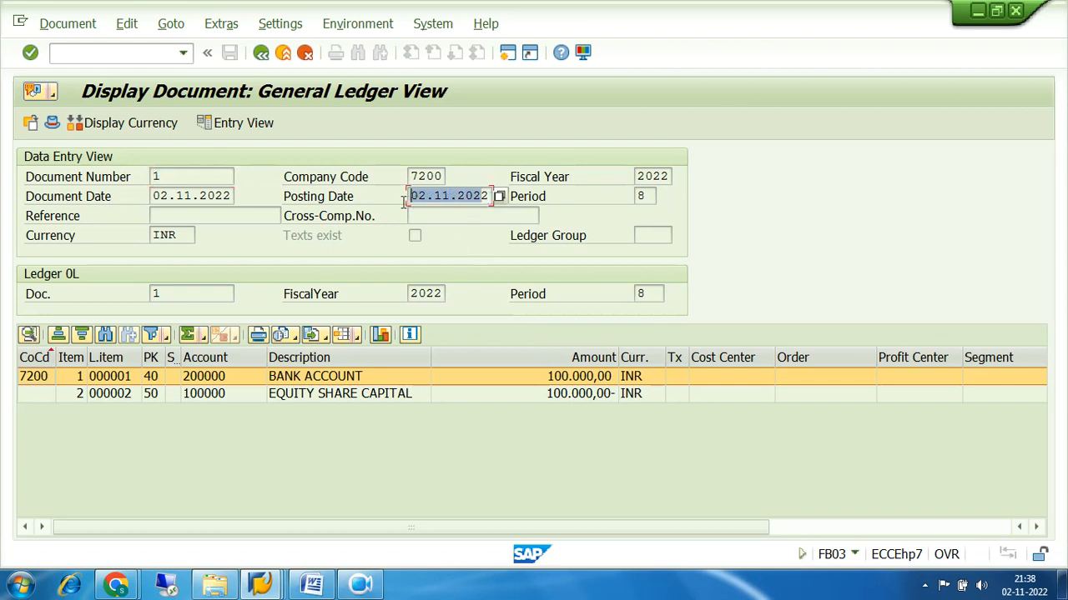
{"action": "left_click", "coordinate": [545, 377]}
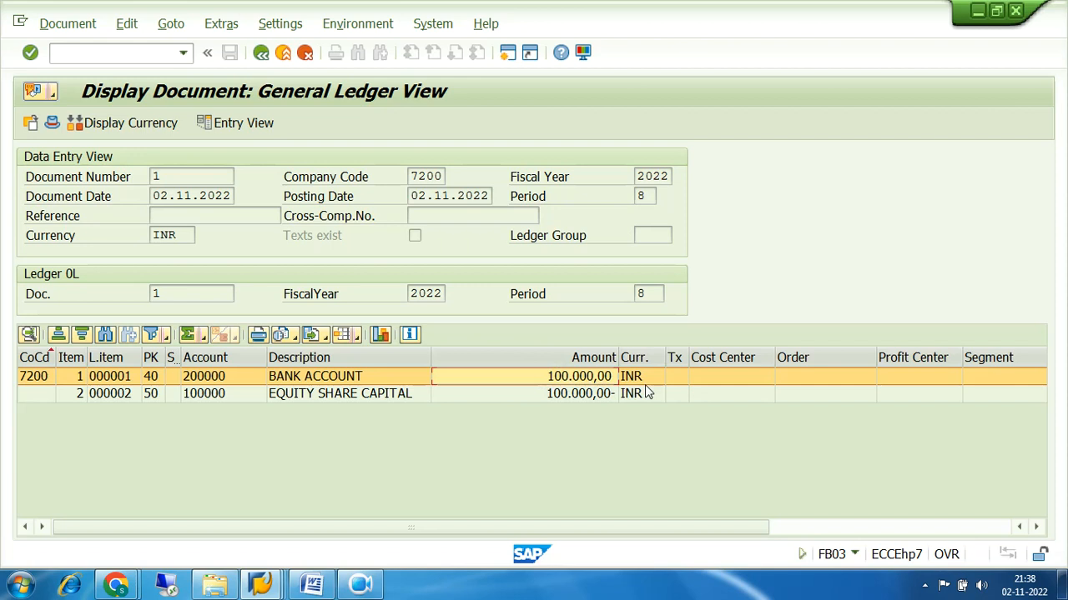
{"action": "left_click", "coordinate": [645, 384]}
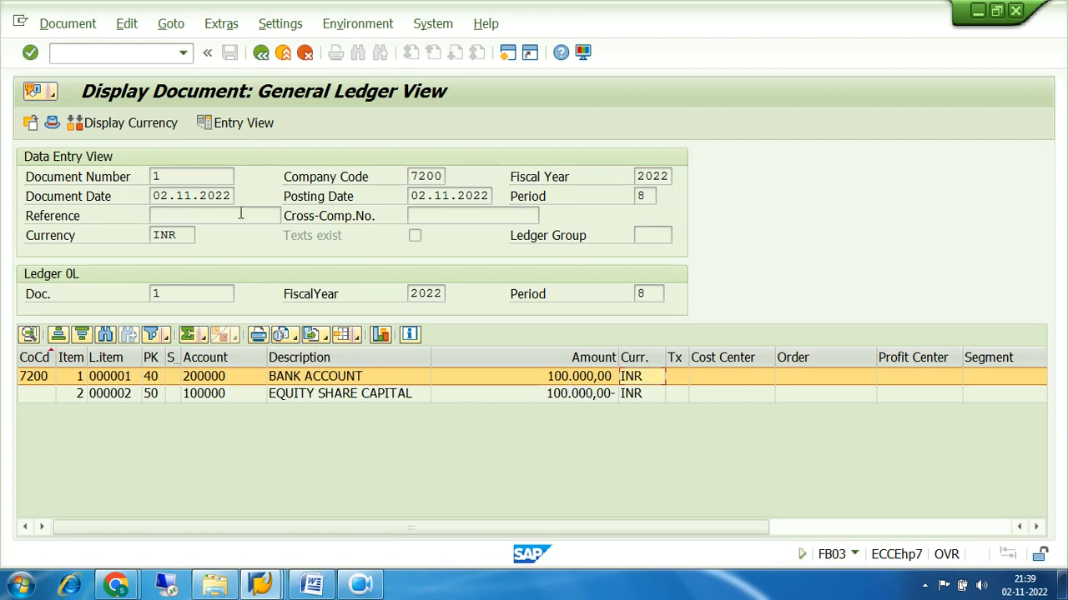
Set the display currency to local currency, still 100.000,00 INR, and check company code 7200
{"action": "left_click", "coordinate": [107, 131]}
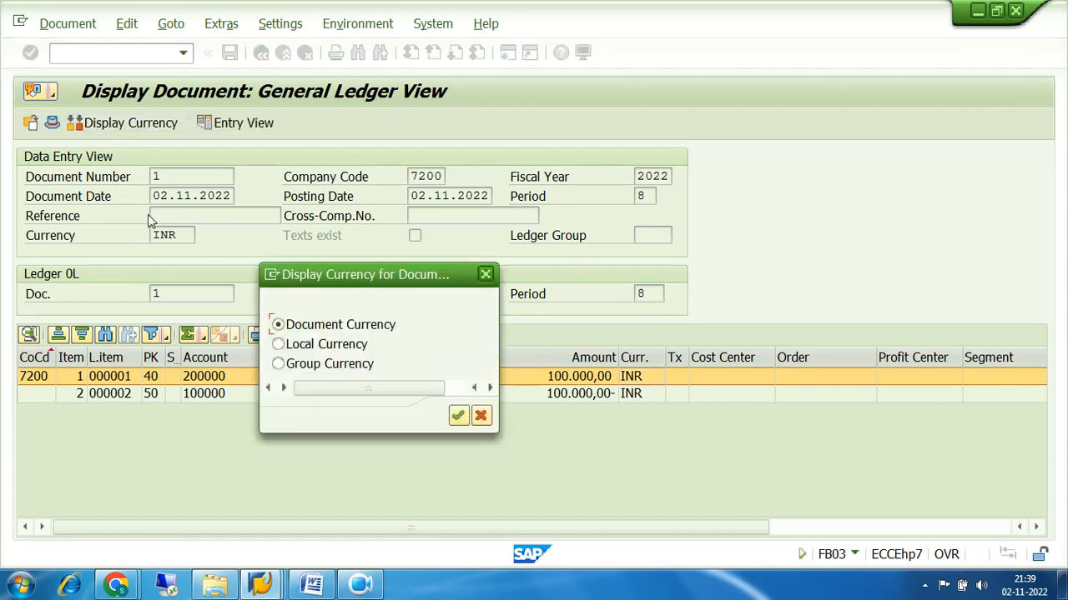
{"action": "left_click", "coordinate": [284, 345]}
{"action": "left_click", "coordinate": [458, 415]}
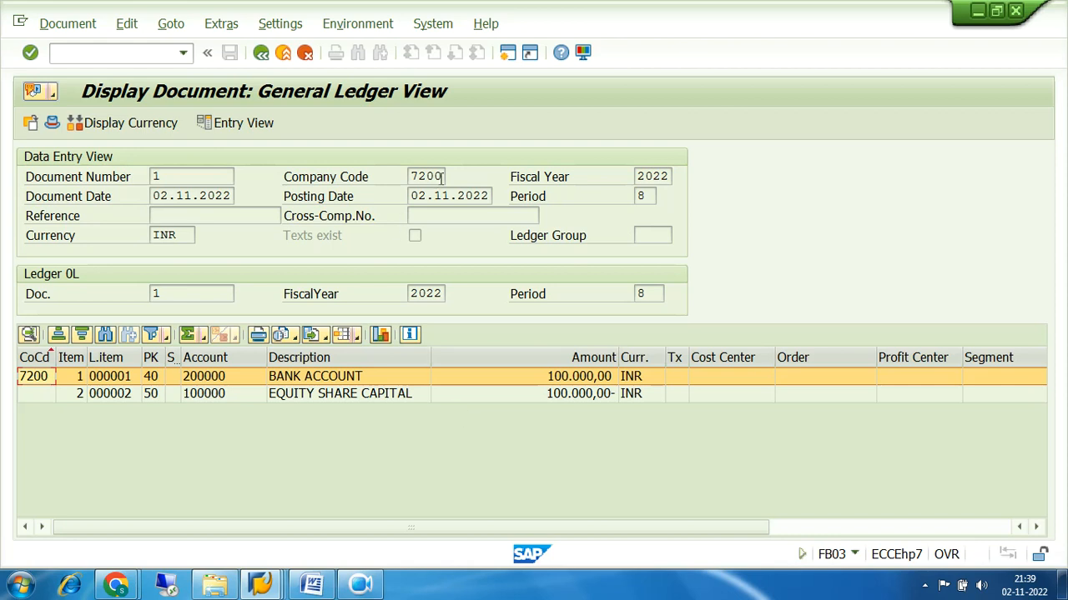
{"action": "left_click_drag", "start_coordinate": [444, 177], "coordinate": [404, 182]}
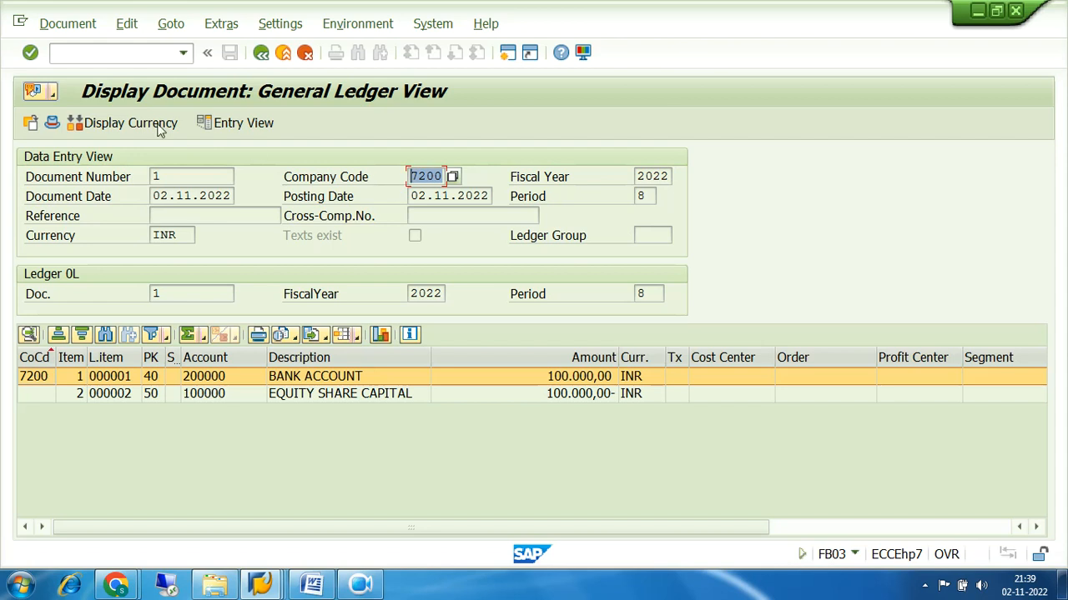
Switch document 1's display to group currency, showing 1.843,32 EUR on both lines
{"action": "left_click", "coordinate": [131, 123]}
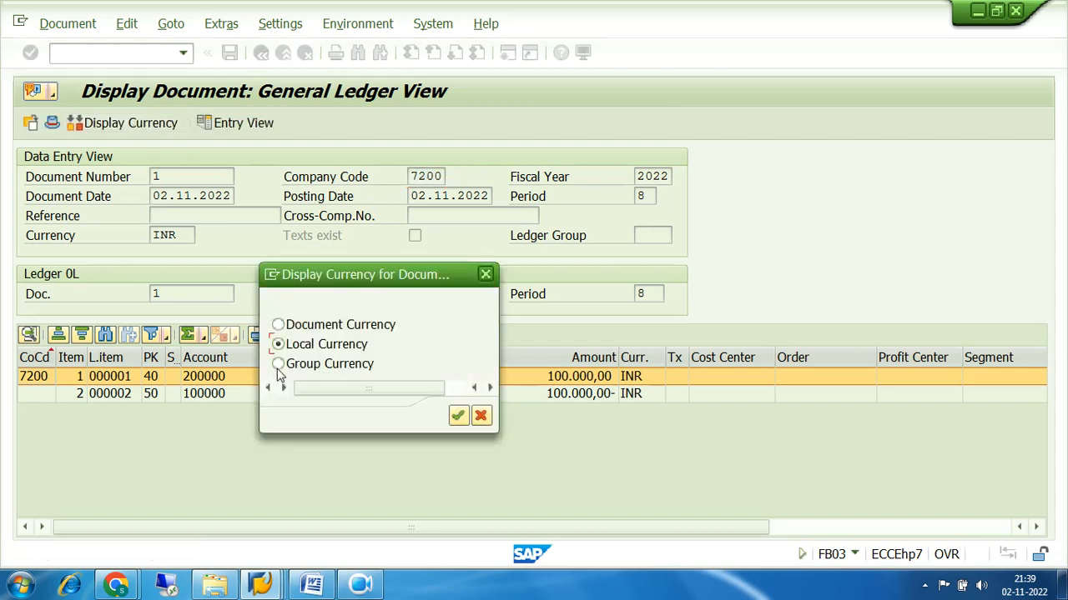
{"action": "left_click", "coordinate": [277, 365]}
{"action": "left_click", "coordinate": [456, 420]}
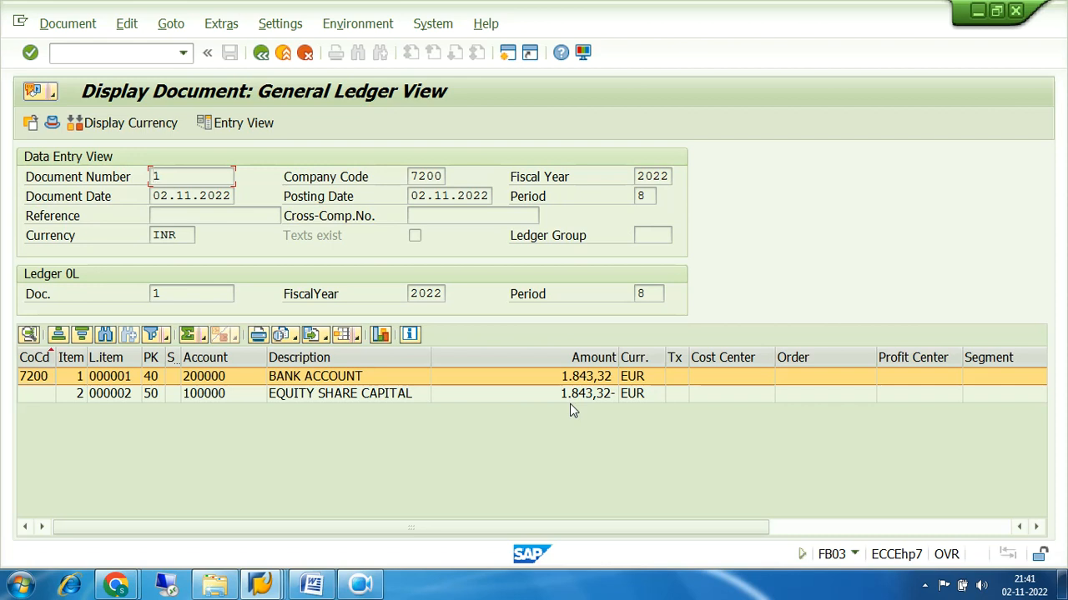
Return to the Display Document screen, clear the document number and enter fiscal year 2022
{"action": "left_click", "coordinate": [261, 53]}
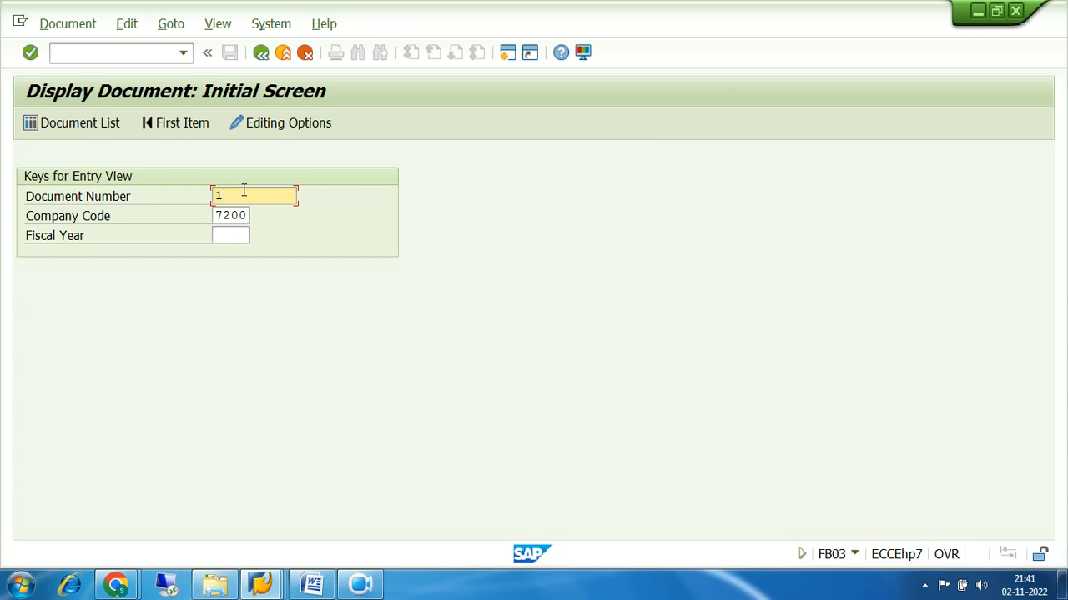
{"action": "key", "text": "BackSpace"}
{"action": "left_click", "coordinate": [382, 219]}
{"action": "left_click", "coordinate": [229, 235]}
{"action": "type", "text": "2"}
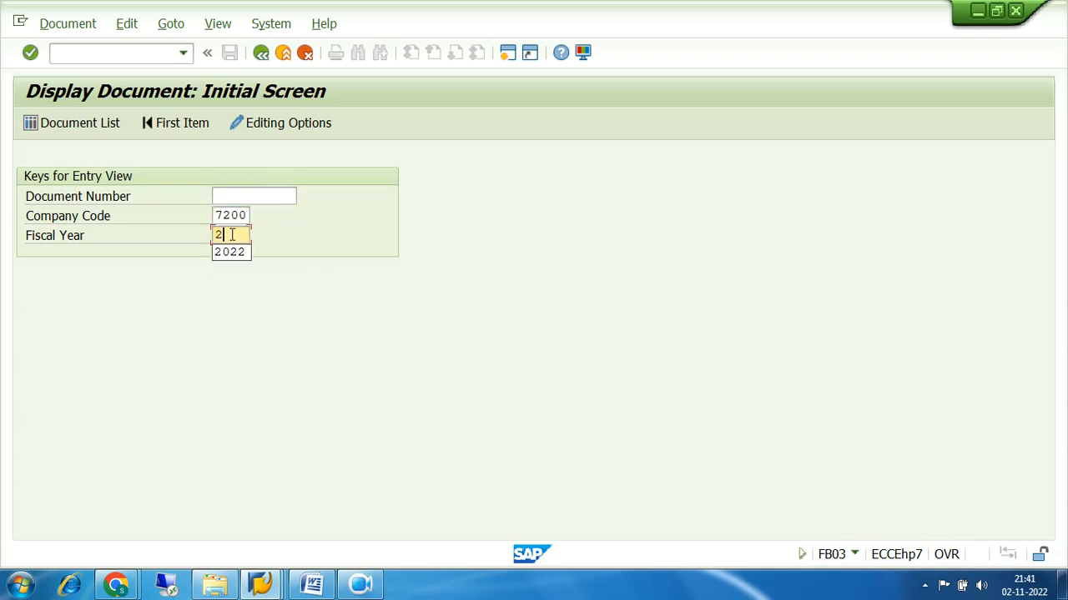
{"action": "type", "text": "022"}
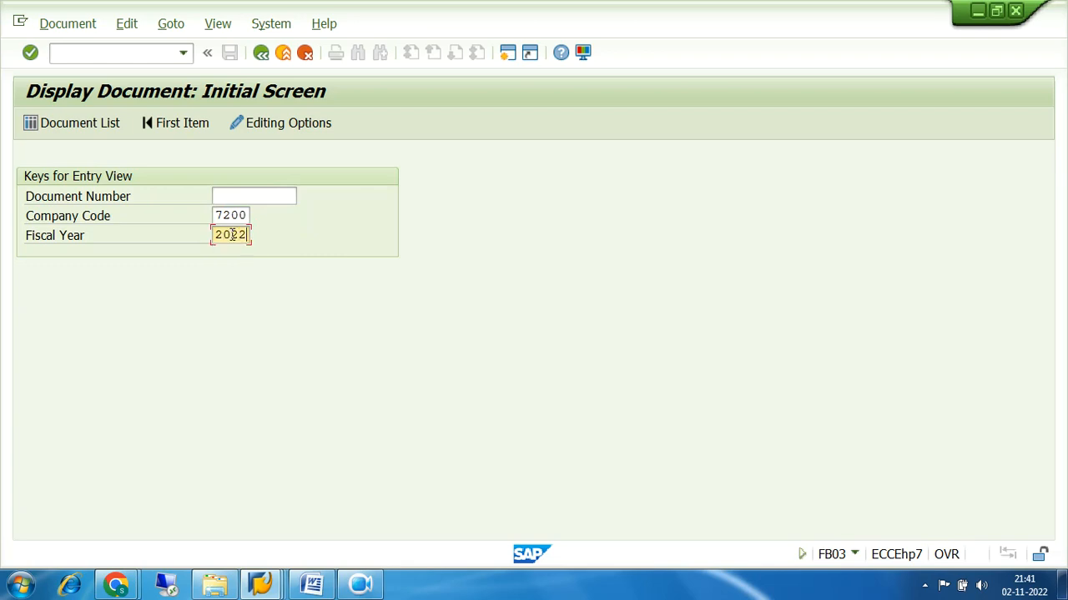
{"action": "left_click", "coordinate": [253, 193]}
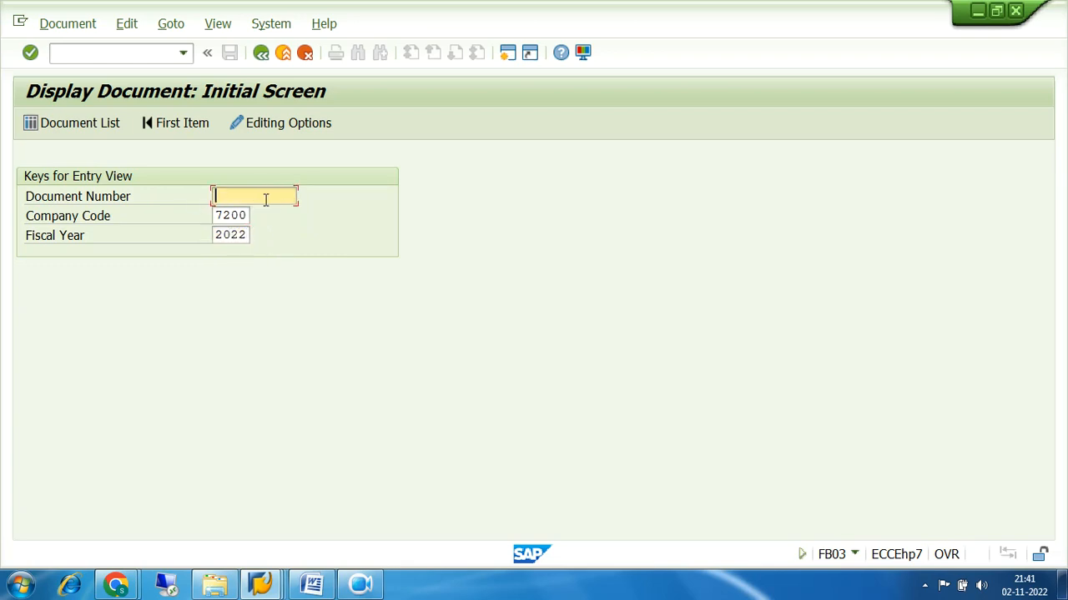
List documents for company code 7200, fiscal year 2022, finding document 1 of type SA
{"action": "left_click", "coordinate": [79, 124]}
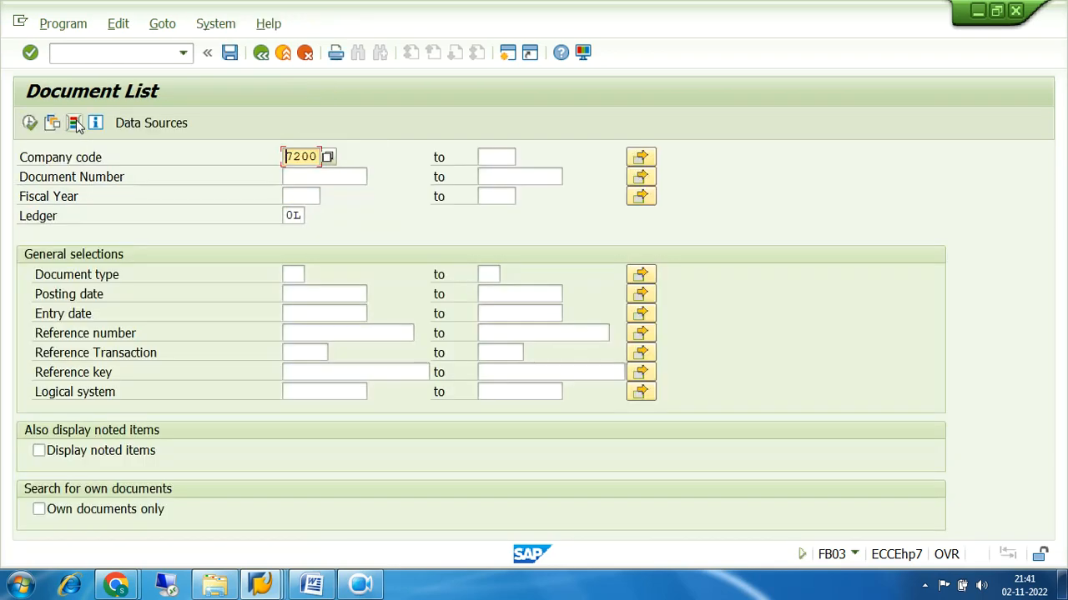
{"action": "left_click", "coordinate": [289, 195]}
{"action": "type", "text": "2022"}
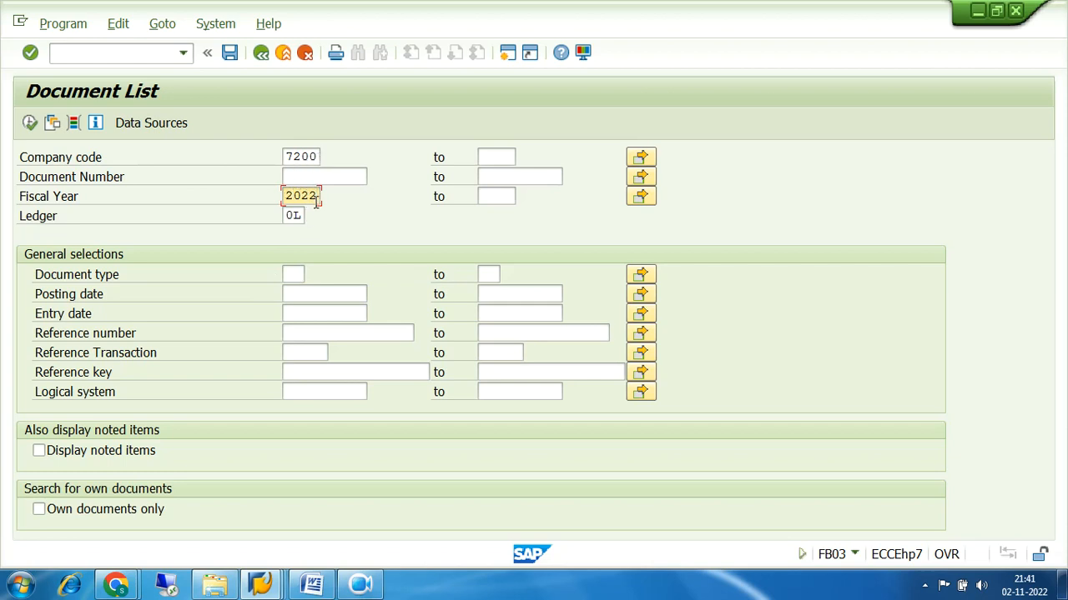
{"action": "left_click_drag", "start_coordinate": [319, 195], "coordinate": [280, 195]}
{"action": "left_click", "coordinate": [30, 123]}
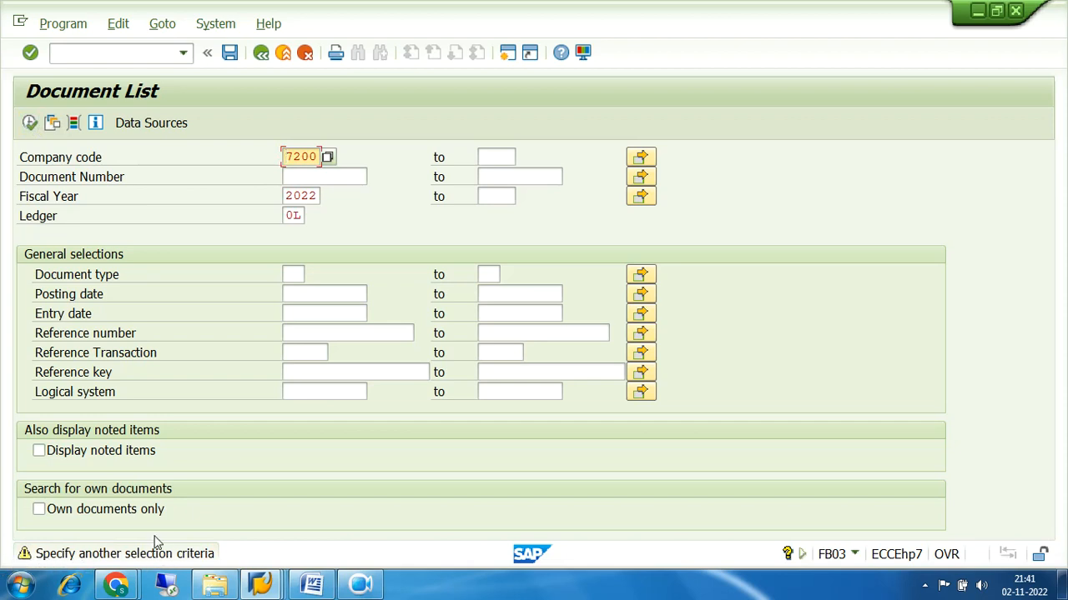
{"action": "key", "text": "Return"}
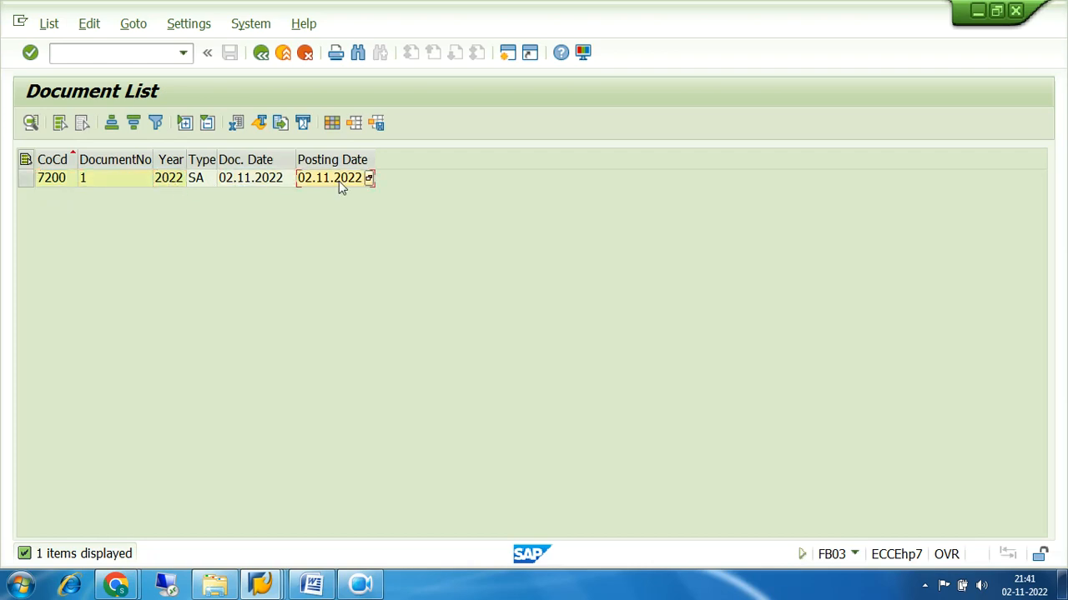
Open document 1 from the list, then back out to the SAP Easy Access menu
{"action": "double_click", "coordinate": [135, 174]}
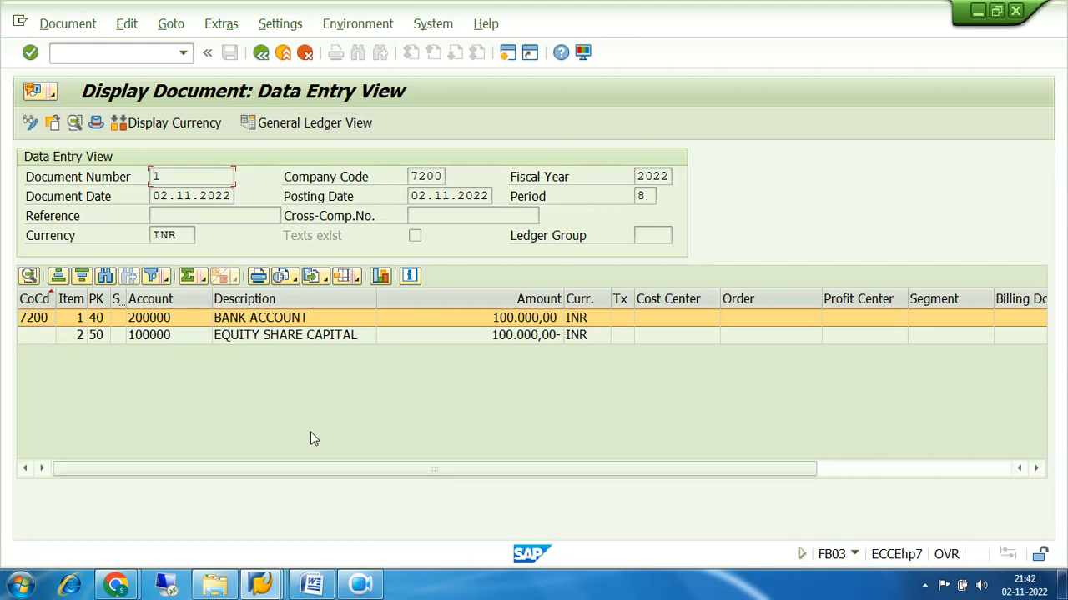
{"action": "left_click", "coordinate": [262, 55]}
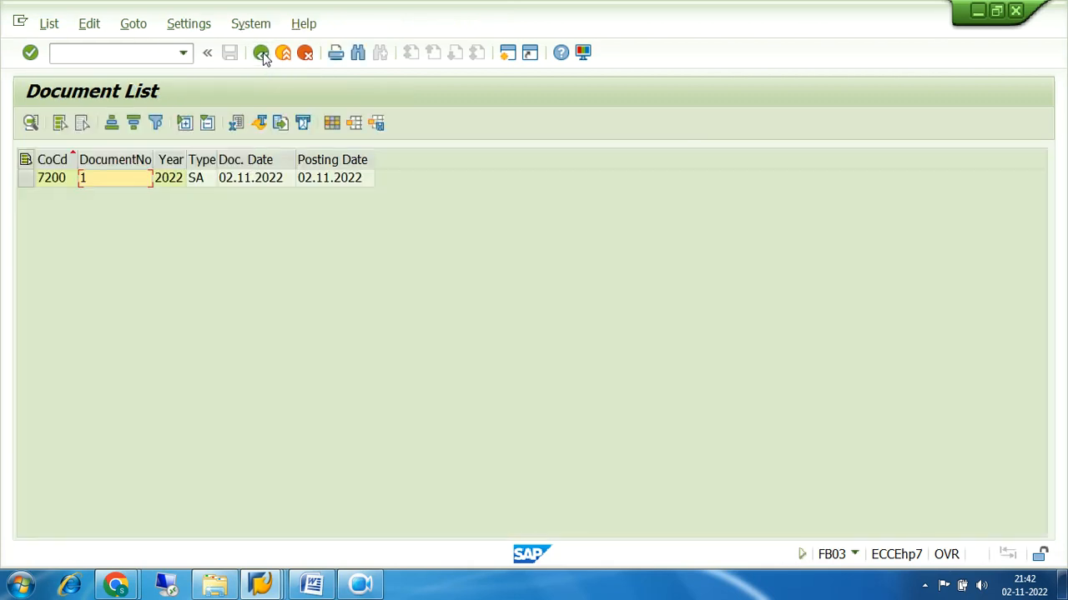
{"action": "left_click", "coordinate": [261, 53]}
{"action": "left_click", "coordinate": [261, 54]}
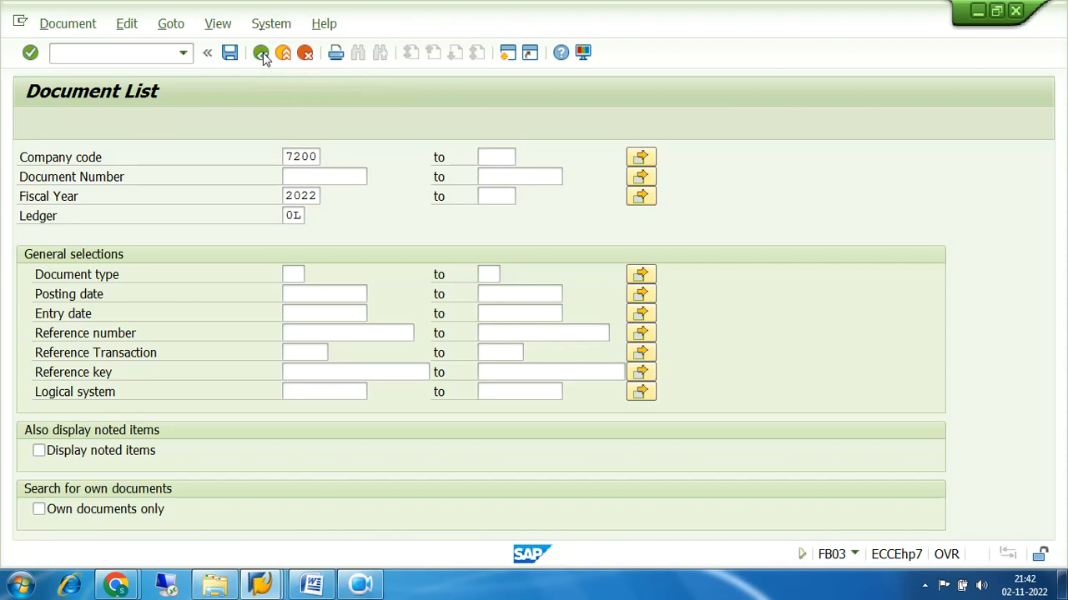
{"action": "left_click", "coordinate": [261, 53]}
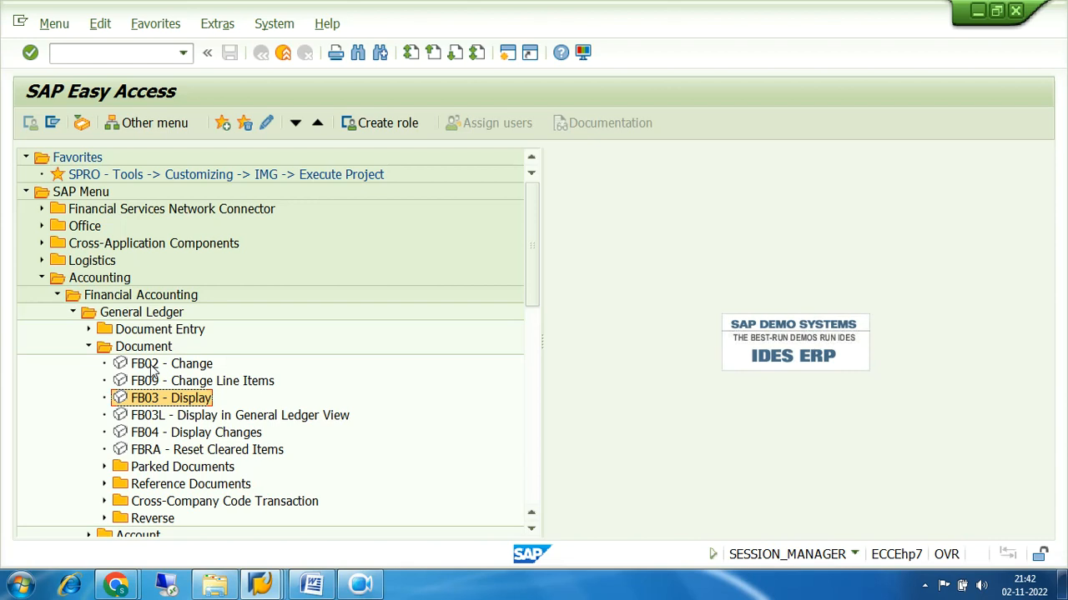
Launch FB02 Change Document from the General Ledger Document folder
{"action": "double_click", "coordinate": [151, 366]}
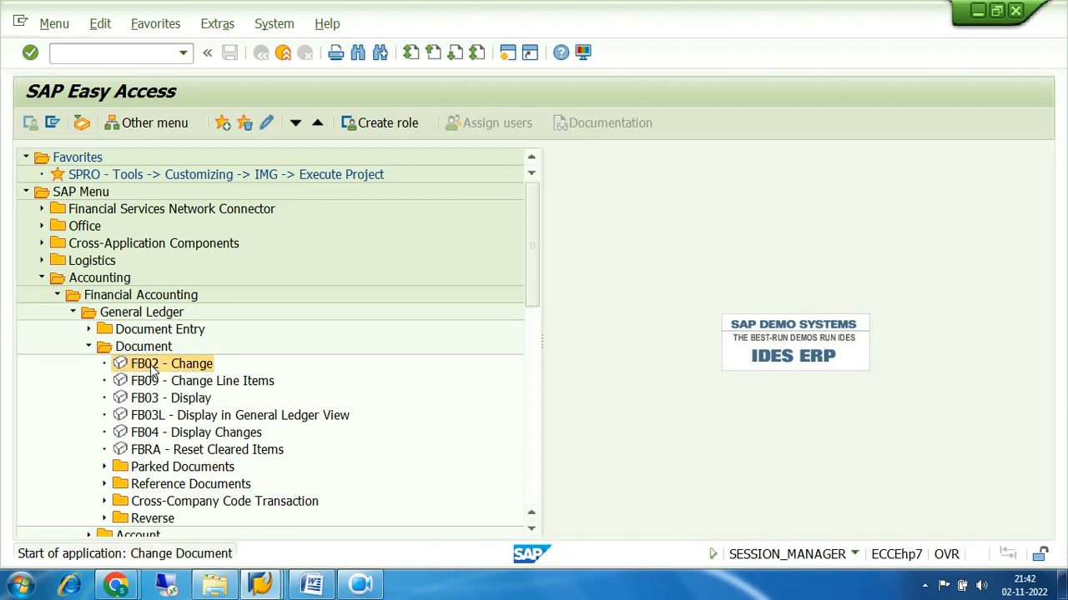
Enter fiscal year 2022 and load document 1's line items in FB02
{"action": "left_click", "coordinate": [231, 235]}
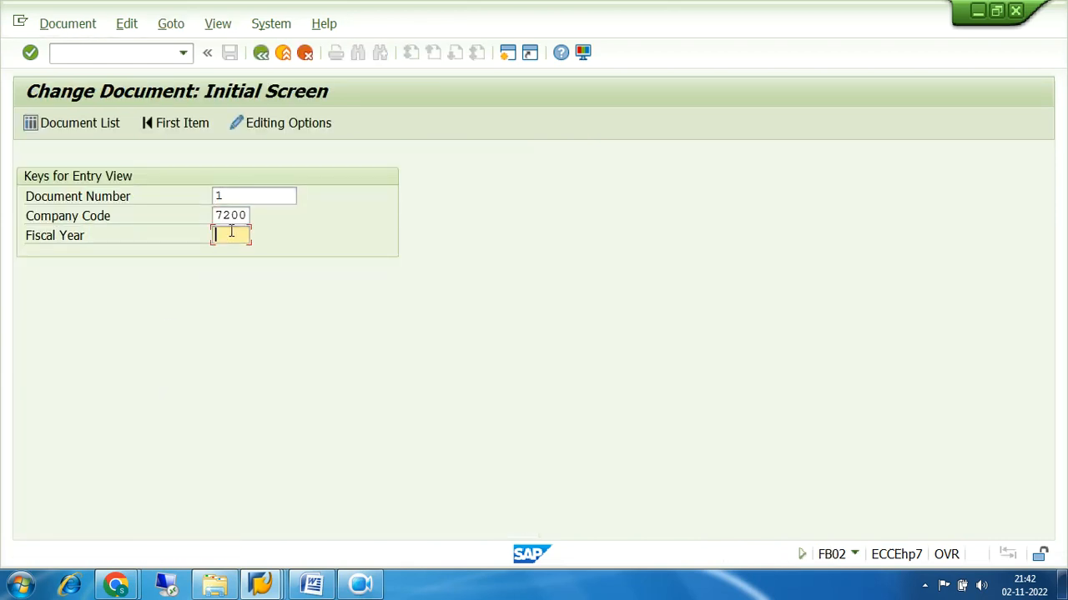
{"action": "type", "text": "2022"}
{"action": "key", "text": "Return"}
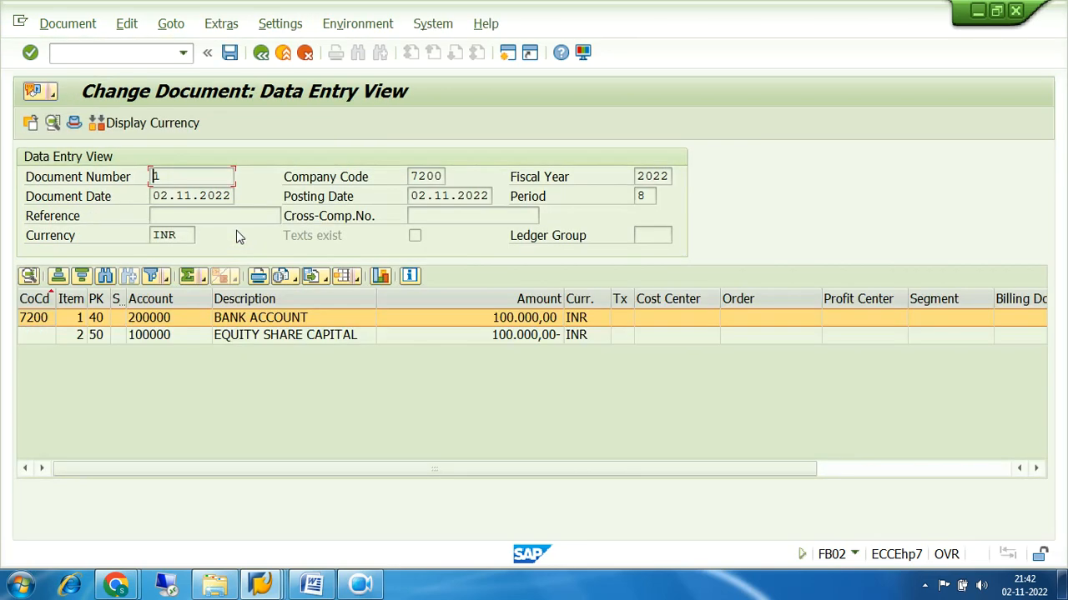
Open line item 001, the 100.000,00 INR debit to 200000 Bank Account
{"action": "left_click", "coordinate": [148, 337]}
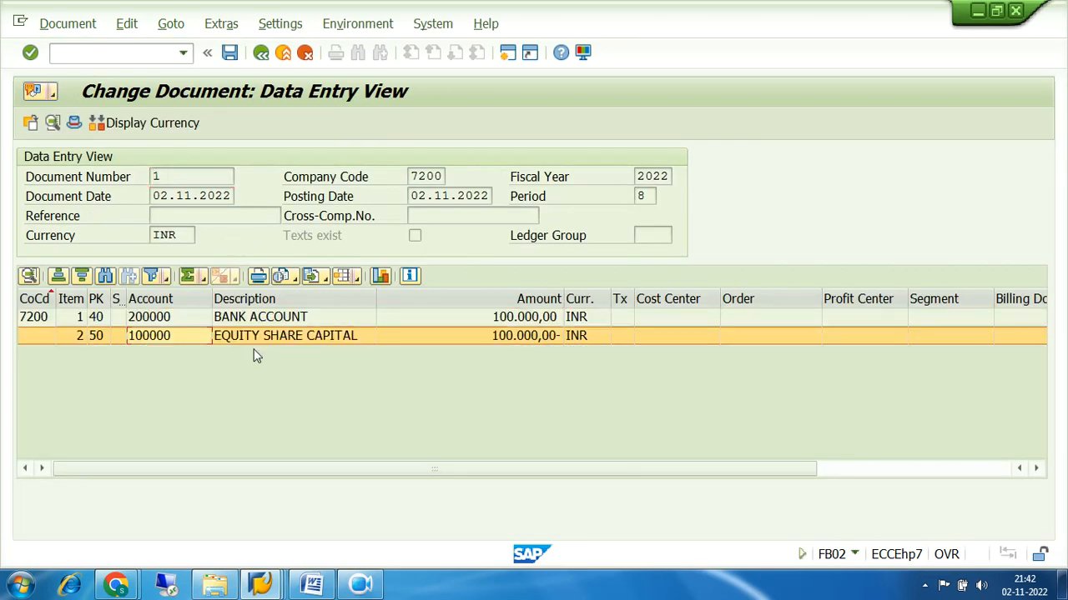
{"action": "left_click", "coordinate": [625, 320]}
{"action": "left_click", "coordinate": [787, 325]}
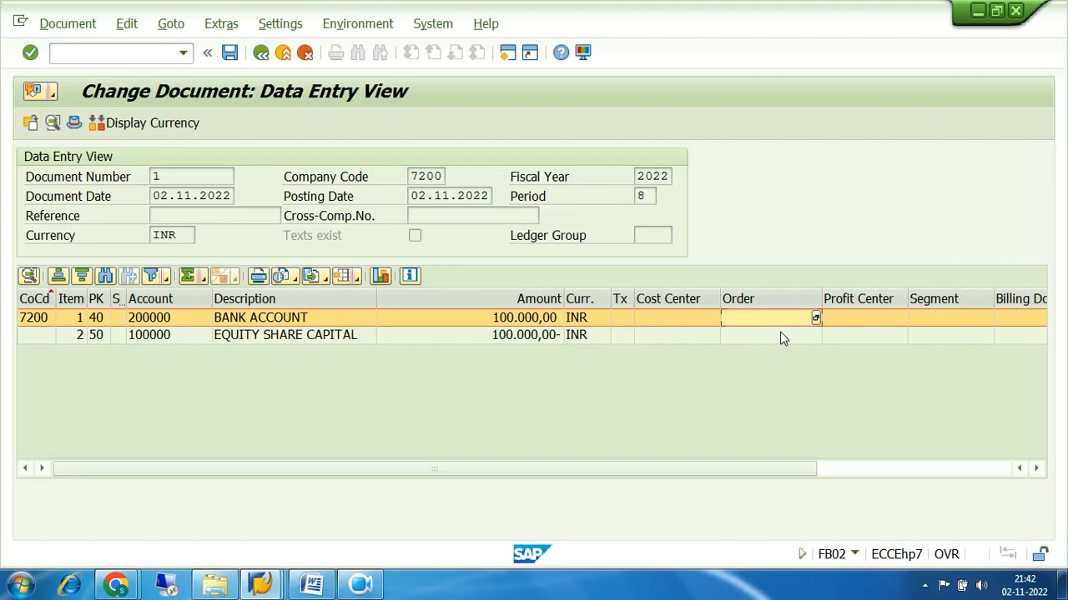
{"action": "left_click", "coordinate": [779, 338]}
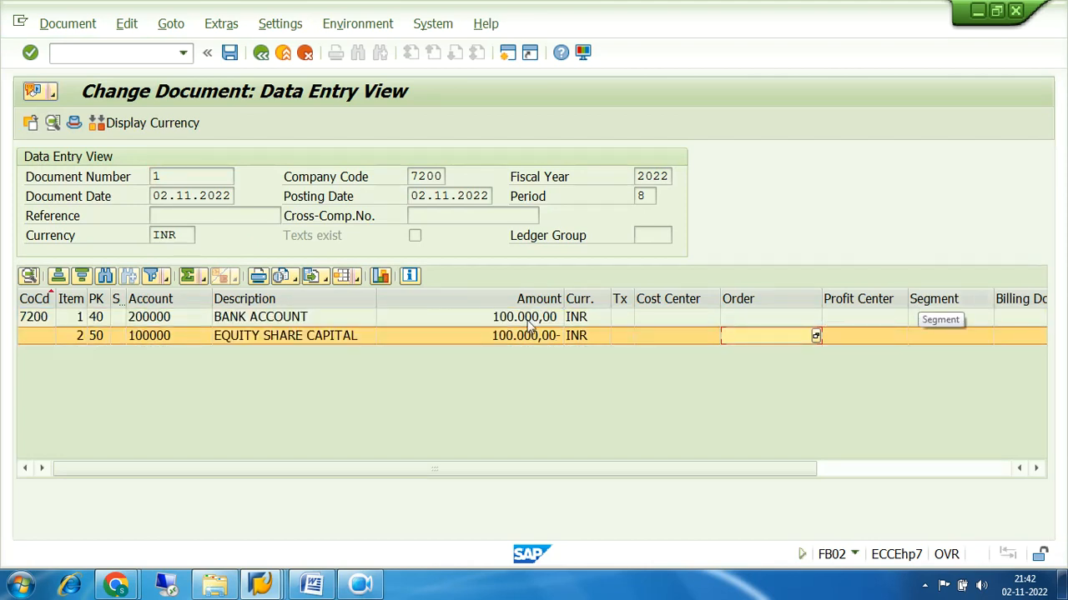
{"action": "left_click", "coordinate": [189, 321]}
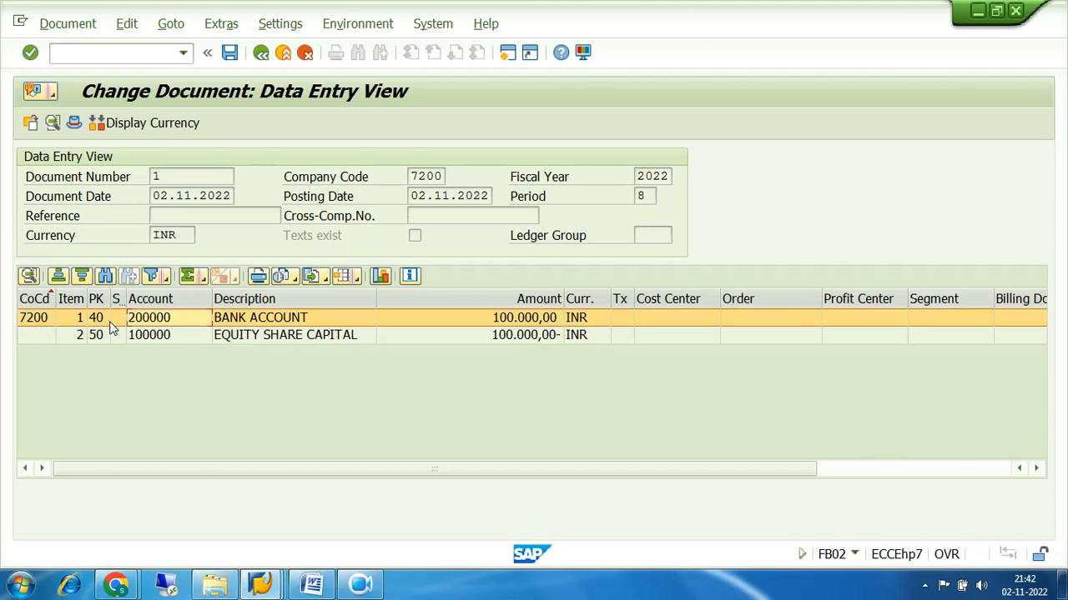
{"action": "left_click", "coordinate": [187, 338]}
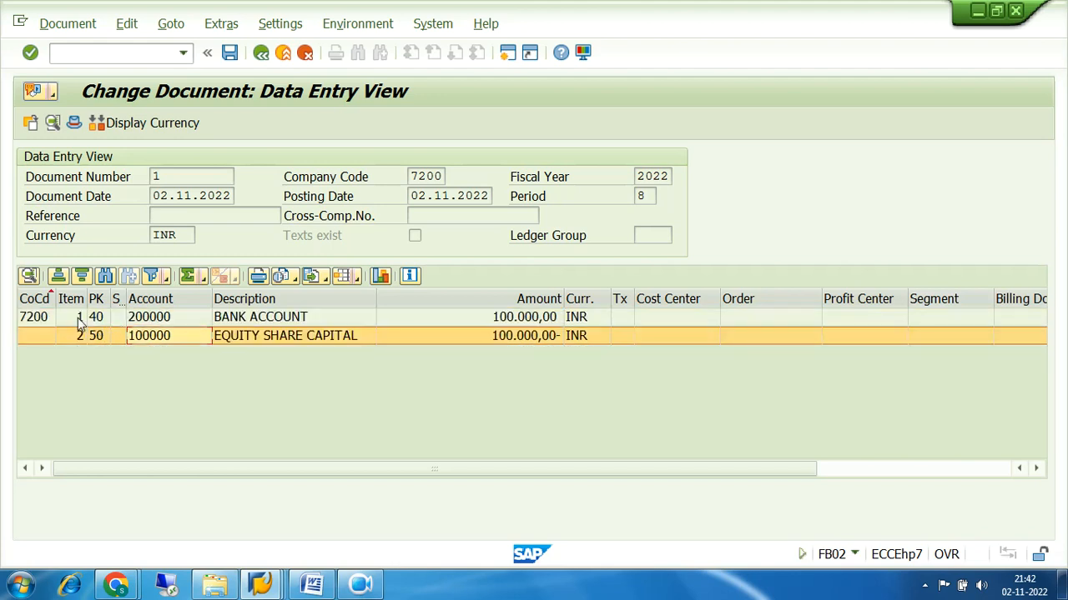
{"action": "left_click", "coordinate": [204, 319]}
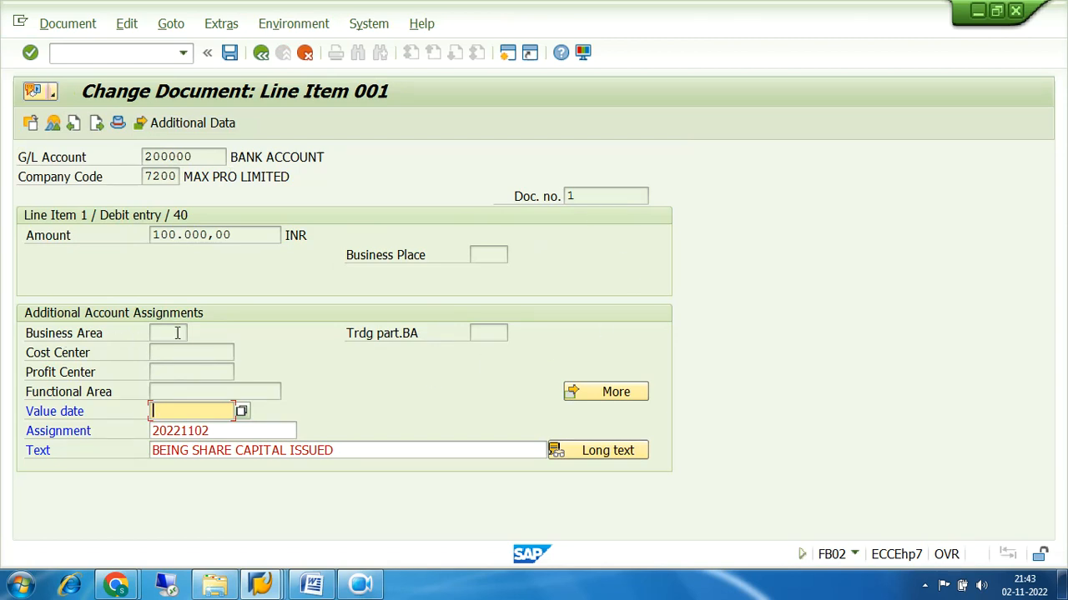
{"action": "left_click", "coordinate": [227, 436]}
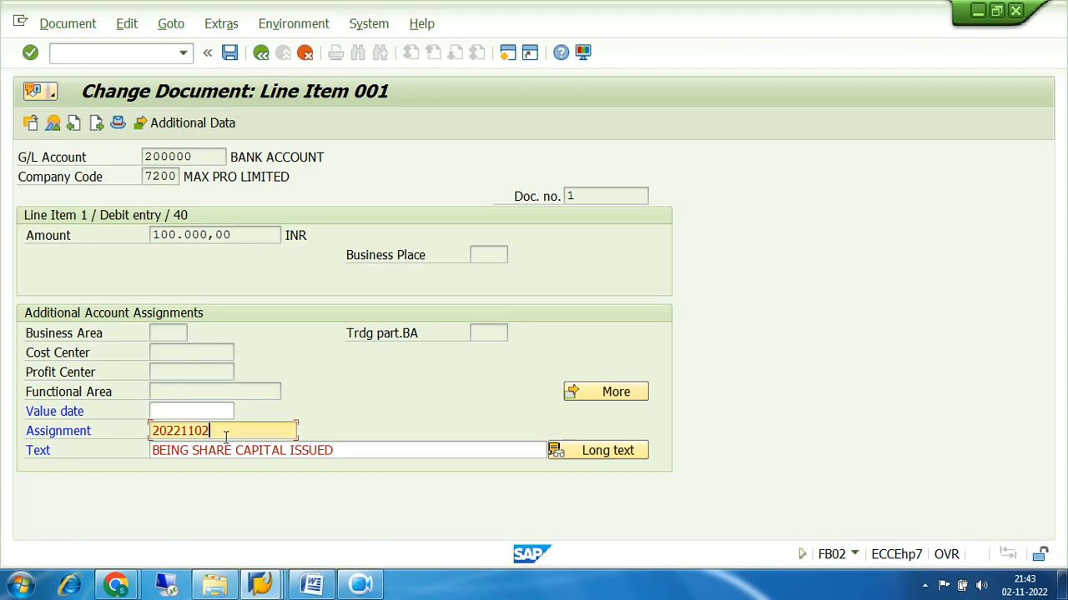
{"action": "left_click", "coordinate": [346, 454]}
{"action": "left_click", "coordinate": [194, 411]}
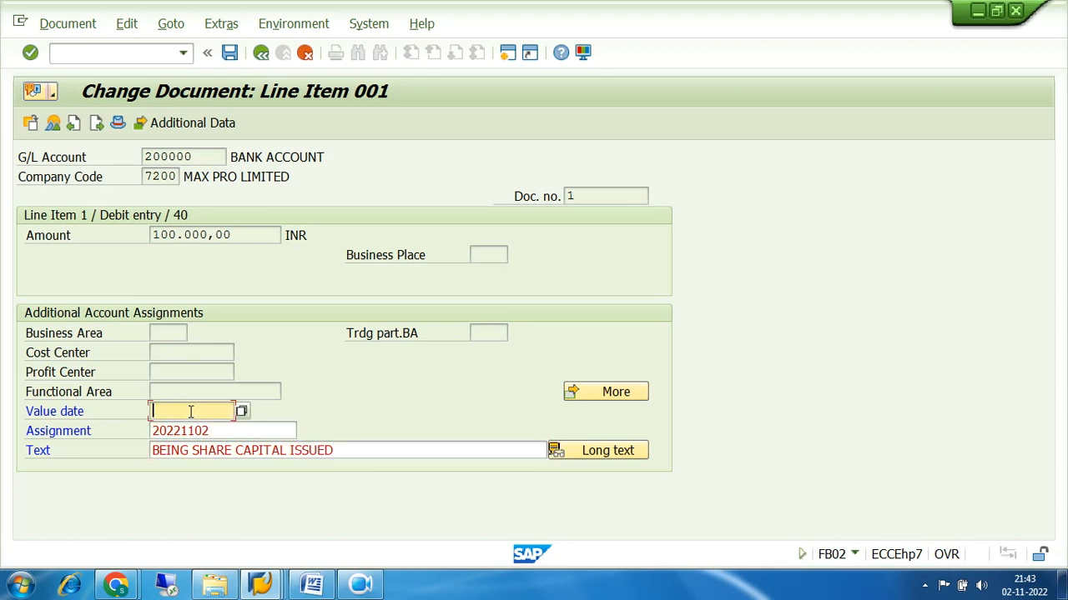
{"action": "left_click", "coordinate": [225, 429]}
{"action": "left_click", "coordinate": [351, 449]}
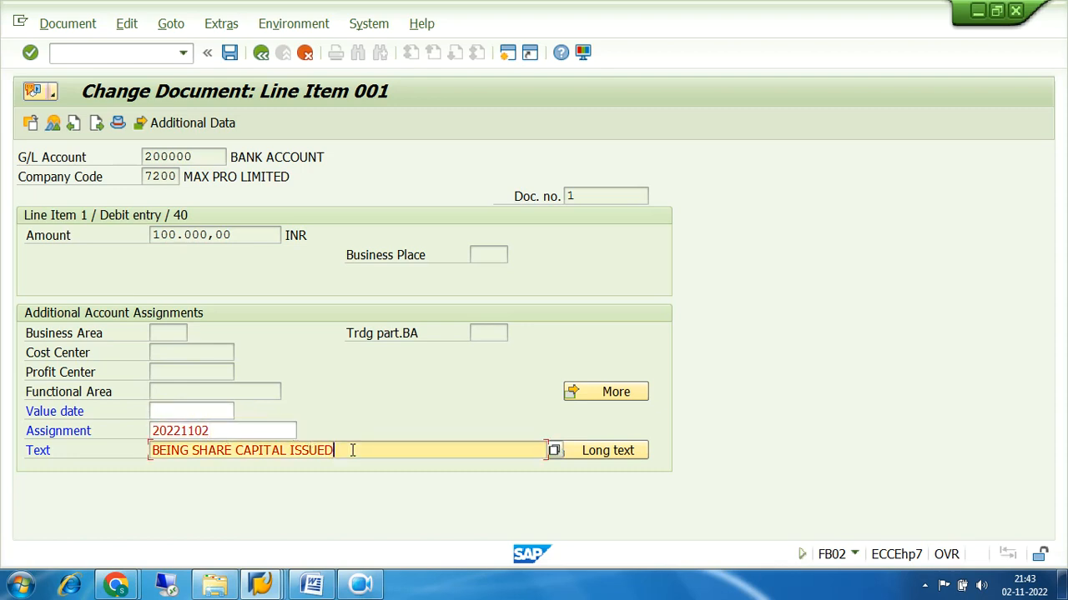
{"action": "left_click", "coordinate": [177, 413]}
{"action": "left_click", "coordinate": [343, 450]}
{"action": "left_click", "coordinate": [200, 407]}
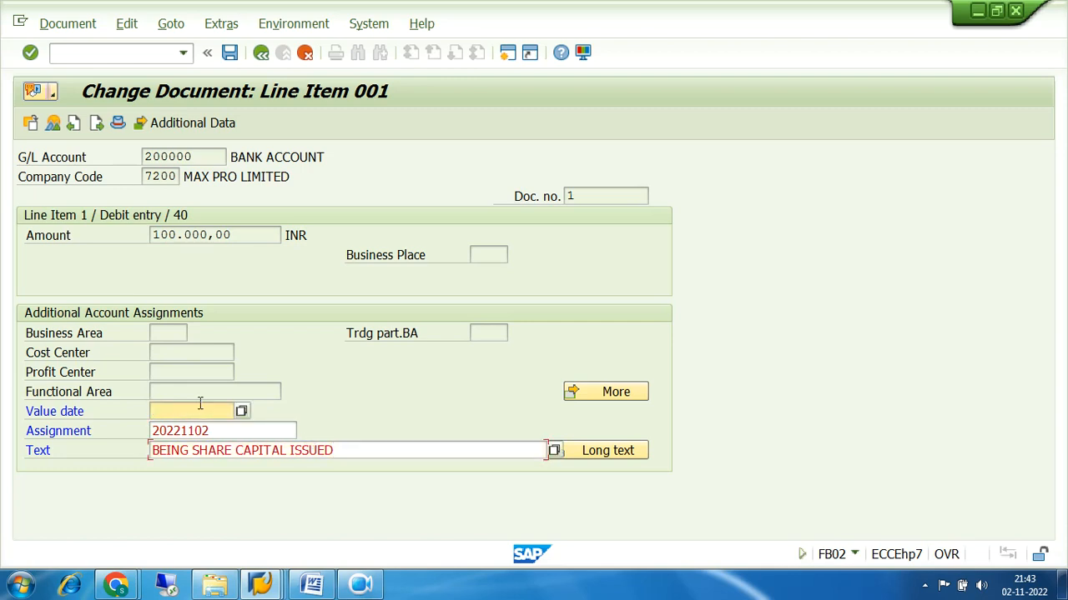
{"action": "left_click", "coordinate": [226, 431]}
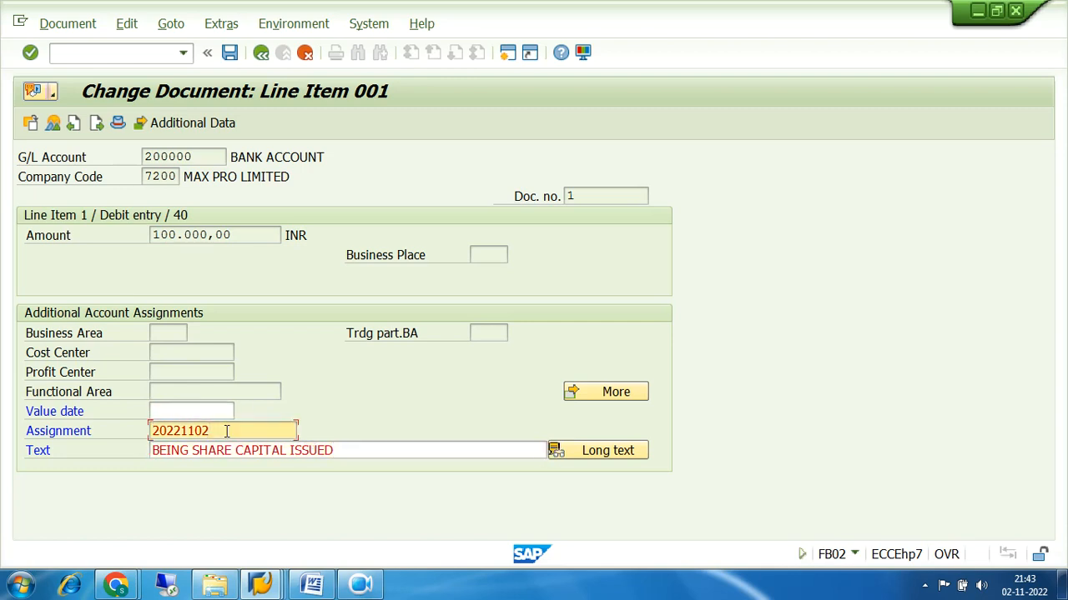
{"action": "left_click", "coordinate": [338, 450]}
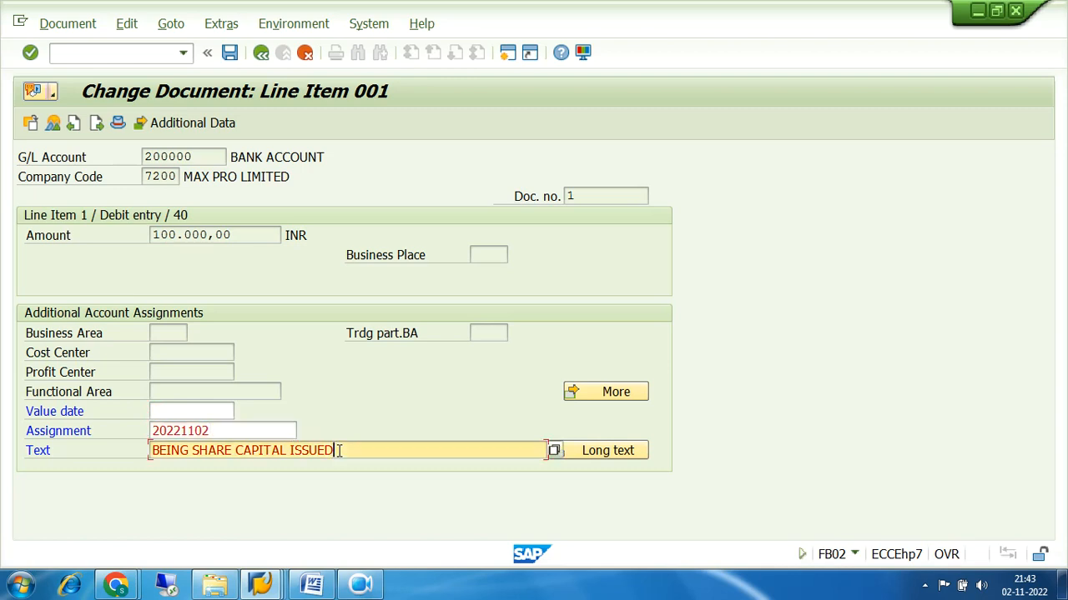
{"action": "left_click", "coordinate": [181, 410]}
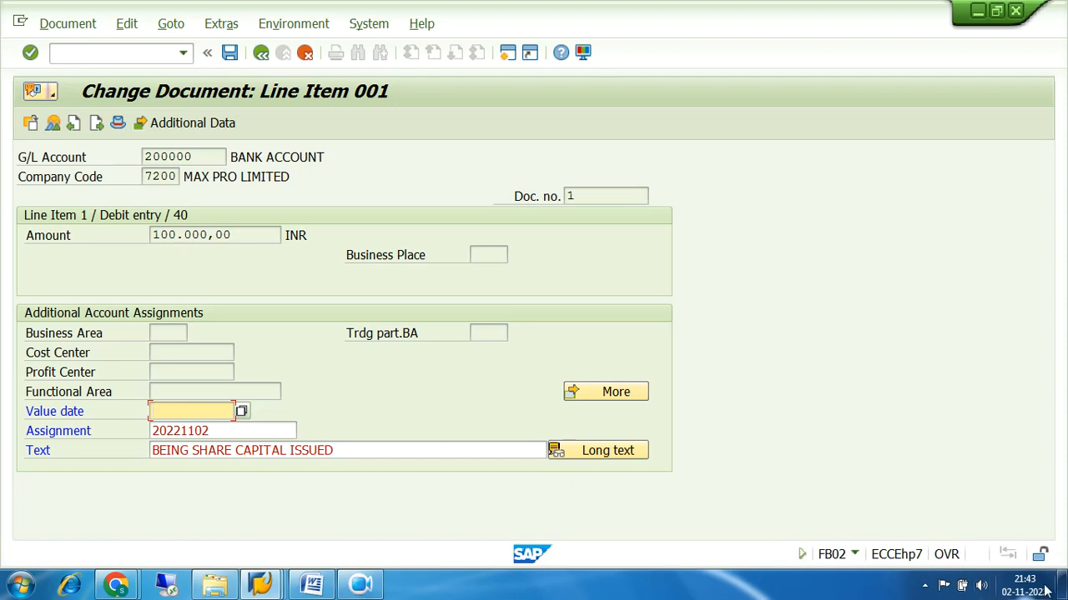
{"action": "mouse_move", "coordinate": [1048, 589]}
{"action": "left_click", "coordinate": [218, 429]}
{"action": "left_click", "coordinate": [200, 411]}
{"action": "left_click_drag", "start_coordinate": [215, 431], "coordinate": [112, 440]}
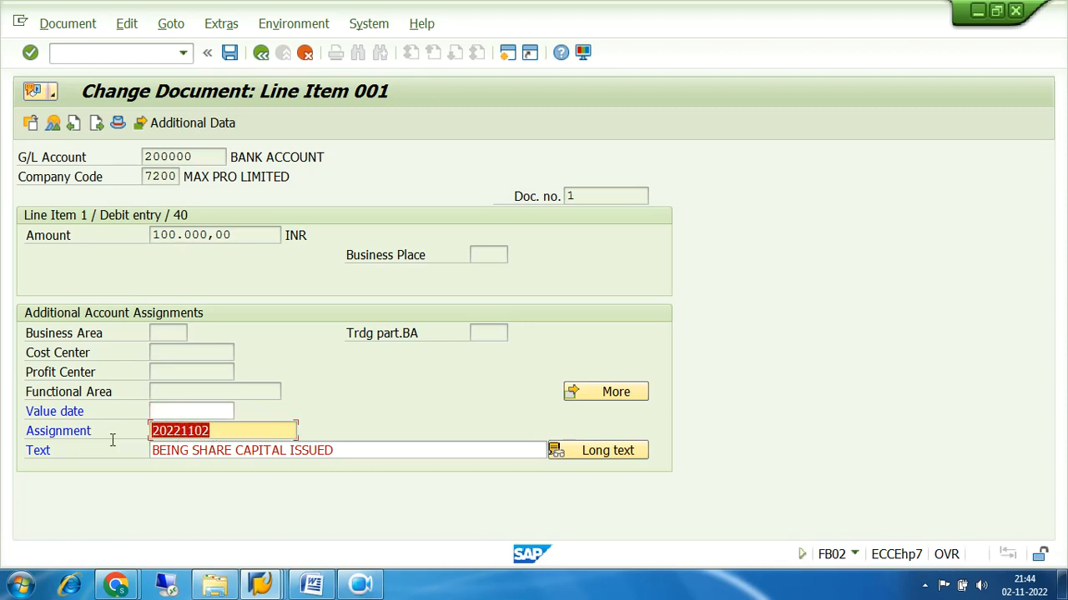
{"action": "left_click_drag", "start_coordinate": [213, 431], "coordinate": [148, 432]}
{"action": "left_click_drag", "start_coordinate": [219, 431], "coordinate": [145, 430]}
{"action": "left_click_drag", "start_coordinate": [227, 431], "coordinate": [123, 434]}
{"action": "left_click_drag", "start_coordinate": [219, 431], "coordinate": [147, 429]}
{"action": "left_click_drag", "start_coordinate": [232, 432], "coordinate": [130, 432]}
{"action": "left_click_drag", "start_coordinate": [218, 434], "coordinate": [147, 431]}
In the Display IMG window, start the G/L account master transaction with /NFS00
{"action": "left_click", "coordinate": [261, 586]}
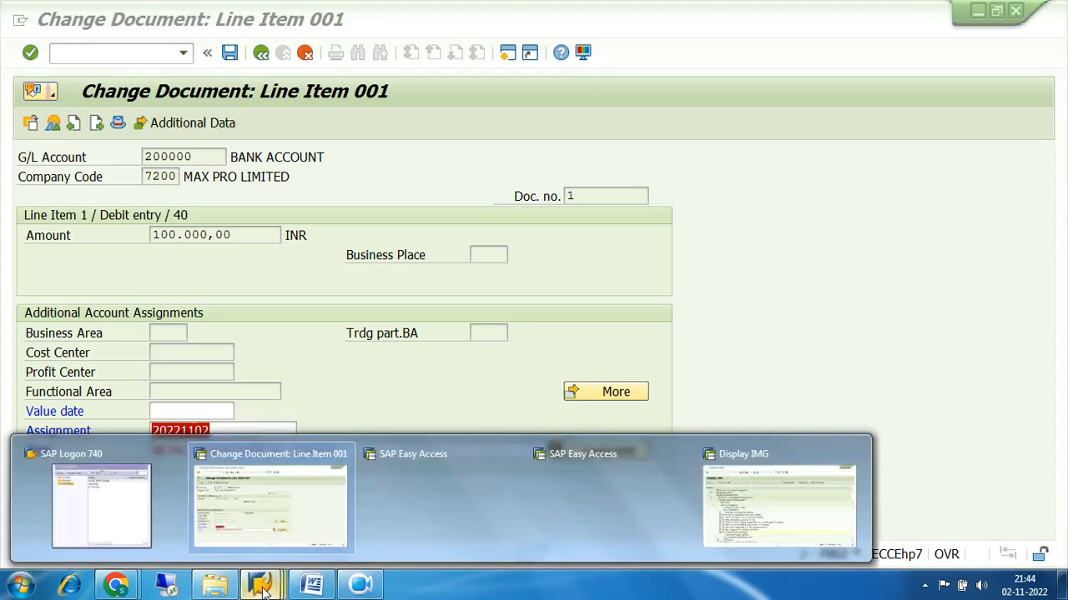
{"action": "left_click", "coordinate": [779, 504]}
{"action": "left_click", "coordinate": [131, 51]}
{"action": "type", "text": "FS00"}
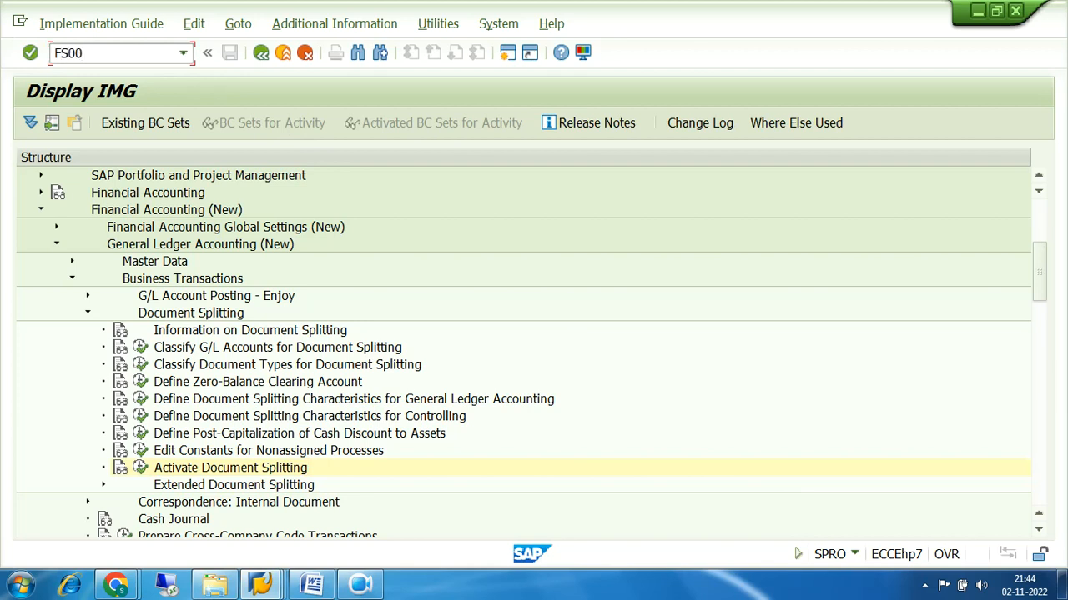
{"action": "key", "text": "Return"}
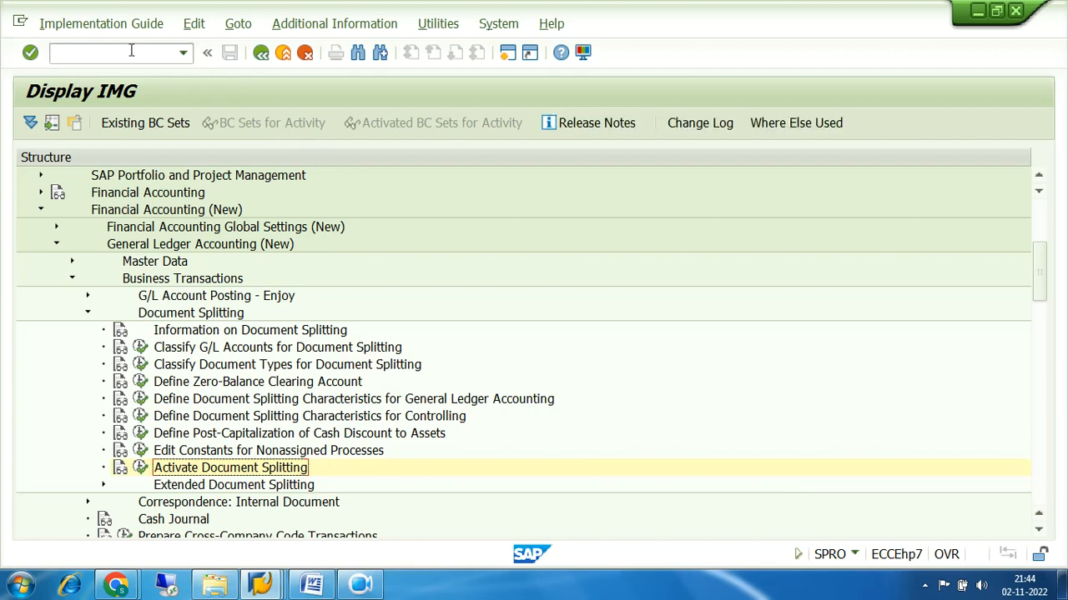
{"action": "type", "text": "/N"}
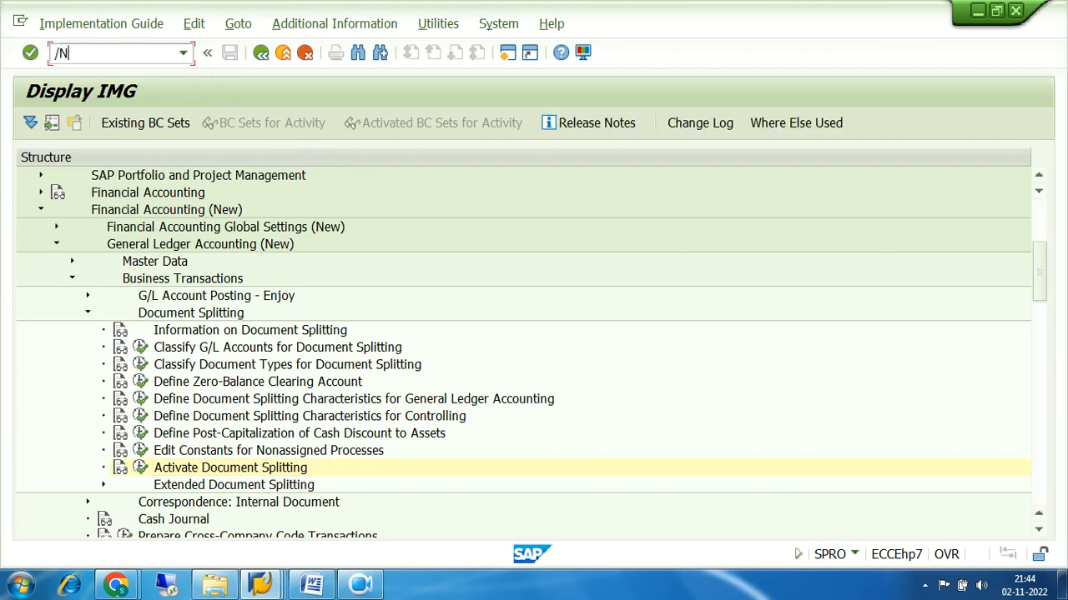
{"action": "type", "text": "FS00"}
{"action": "key", "text": "Return"}
Display account 200000's control data and locate sort key 001 Posting date
{"action": "left_click", "coordinate": [198, 159]}
{"action": "key", "text": "Return"}
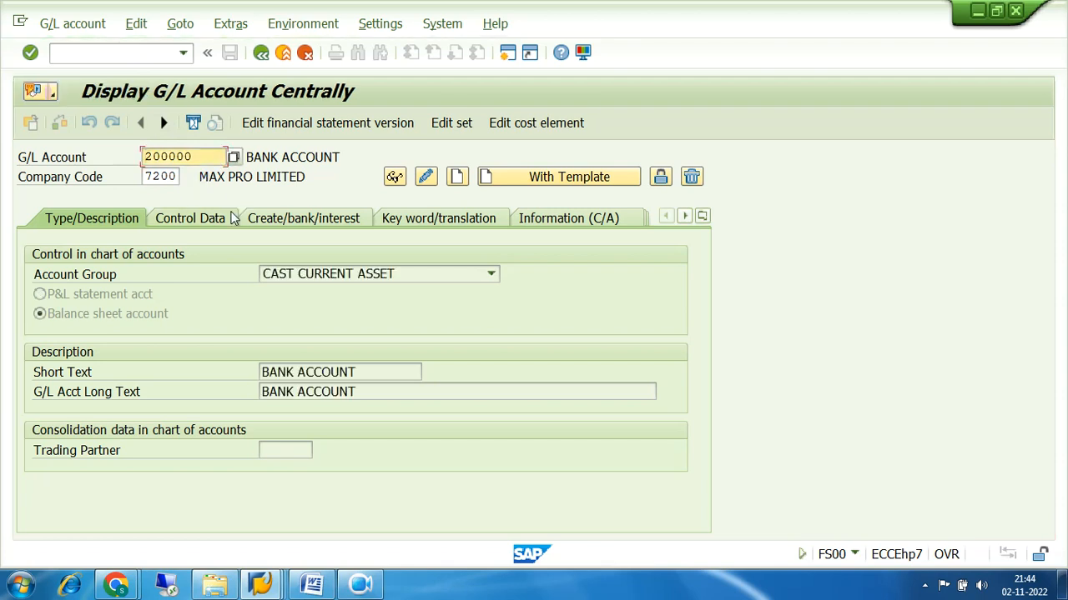
{"action": "left_click", "coordinate": [218, 217]}
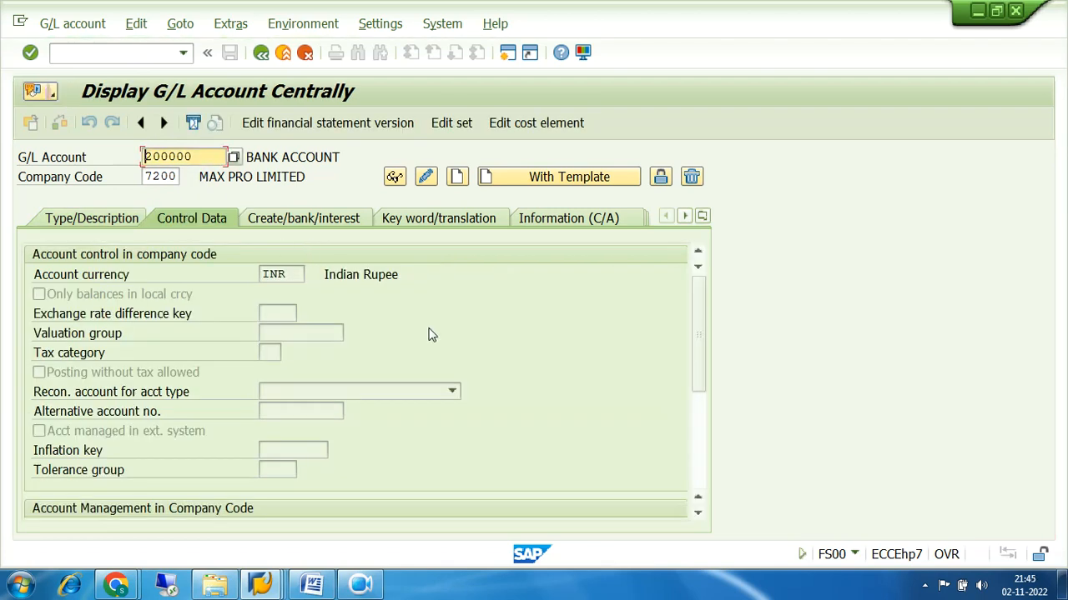
{"action": "left_click", "coordinate": [701, 465]}
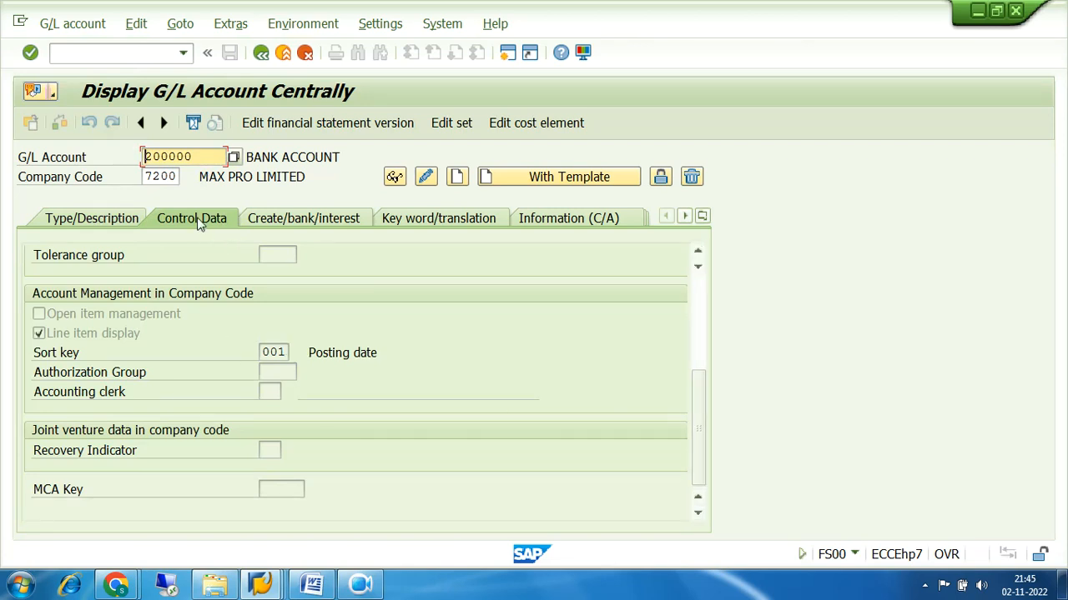
{"action": "left_click", "coordinate": [285, 352]}
{"action": "left_click_drag", "start_coordinate": [286, 352], "coordinate": [209, 360]}
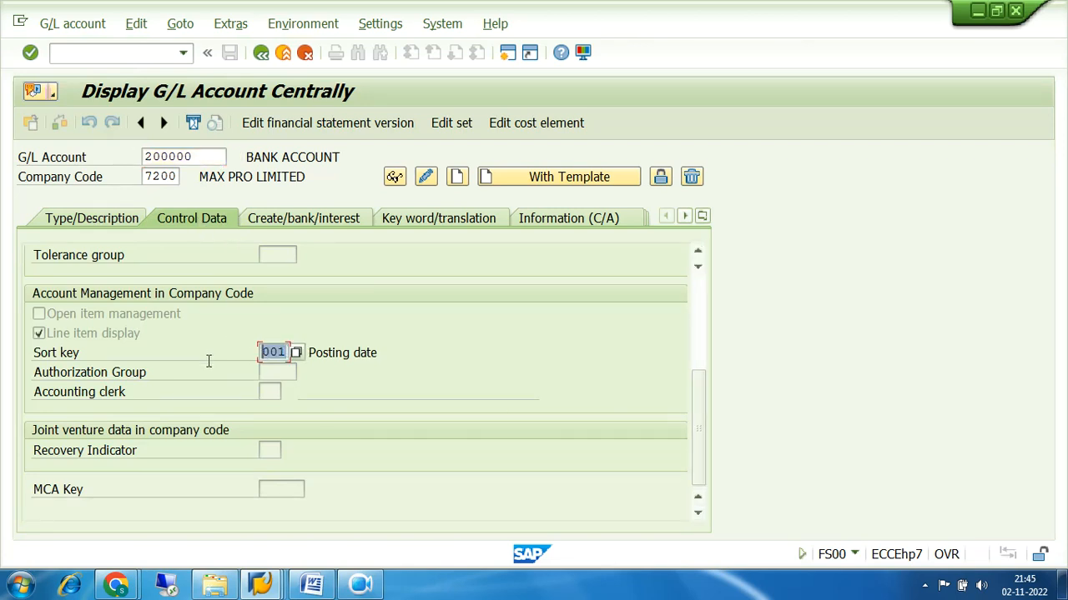
{"action": "left_click", "coordinate": [392, 352]}
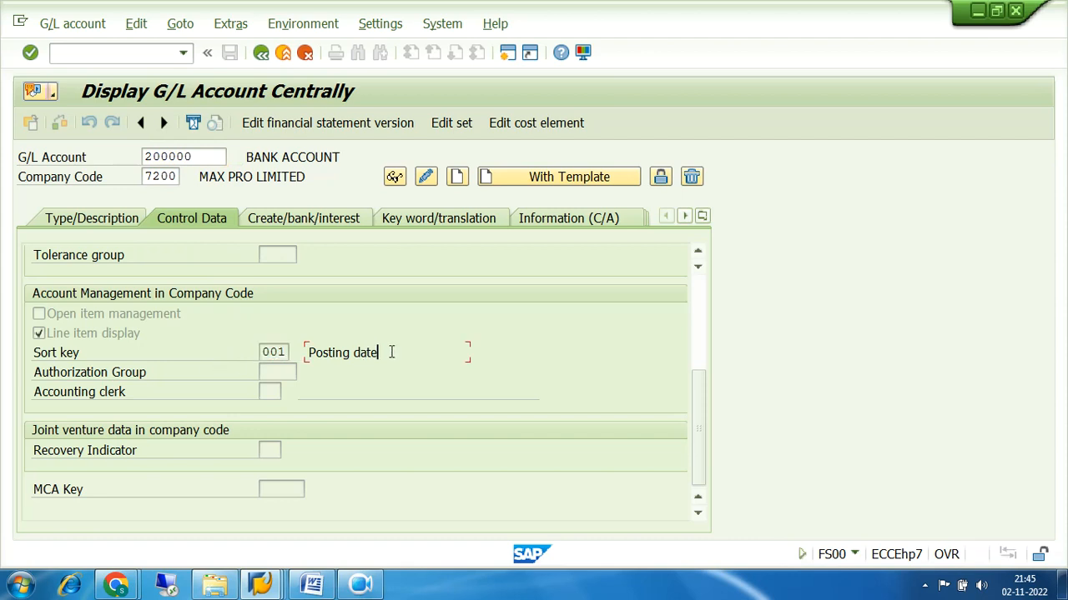
{"action": "left_click_drag", "start_coordinate": [391, 352], "coordinate": [306, 354]}
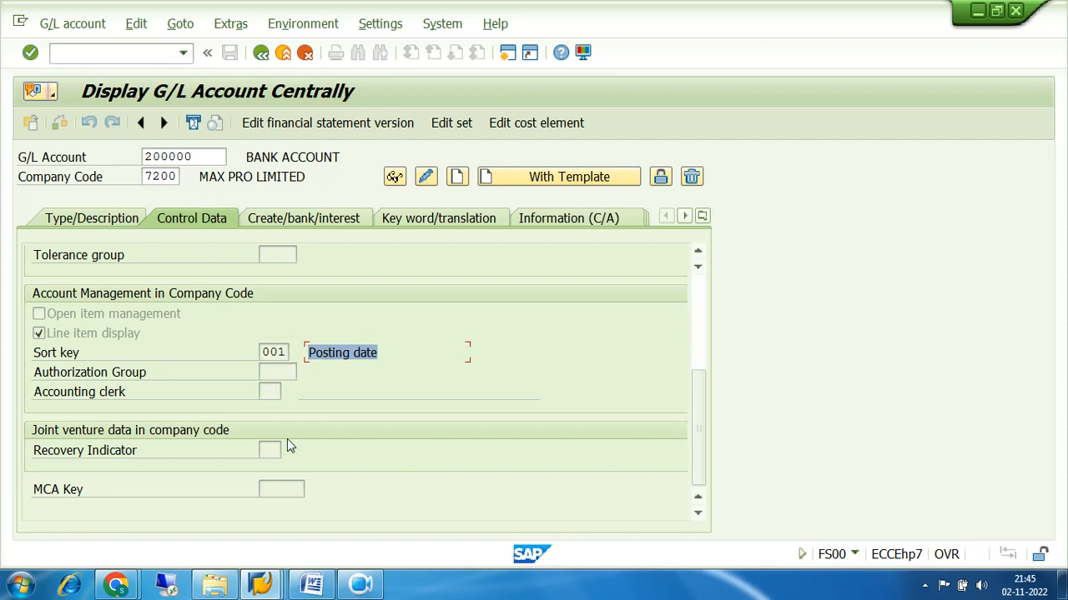
{"action": "left_click", "coordinate": [261, 587]}
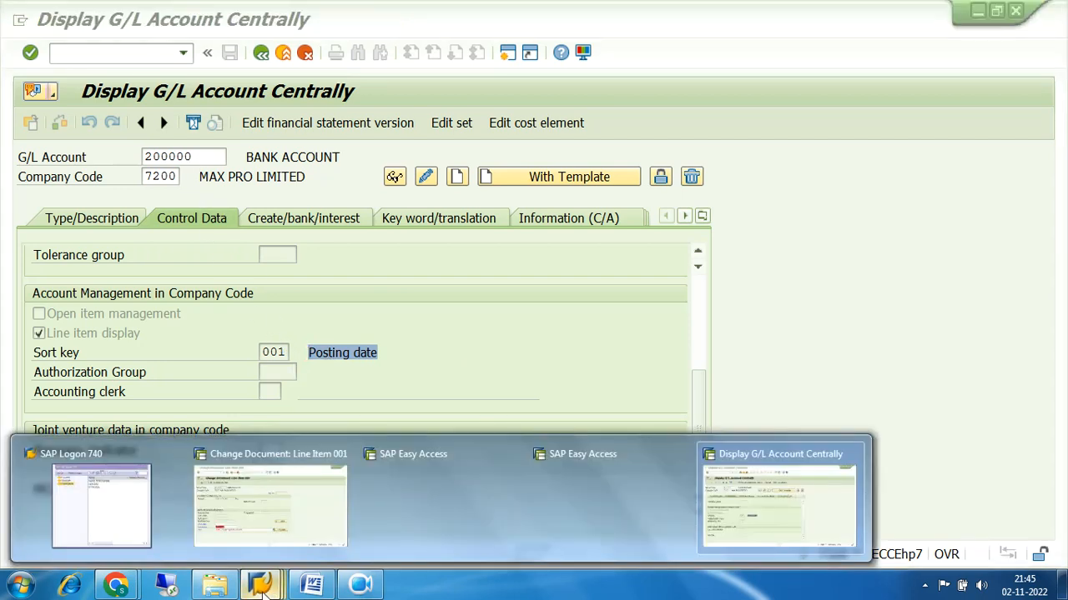
Switch to the G/L account 200000 display and highlight sort key 001 Posting date
{"action": "left_click", "coordinate": [244, 517]}
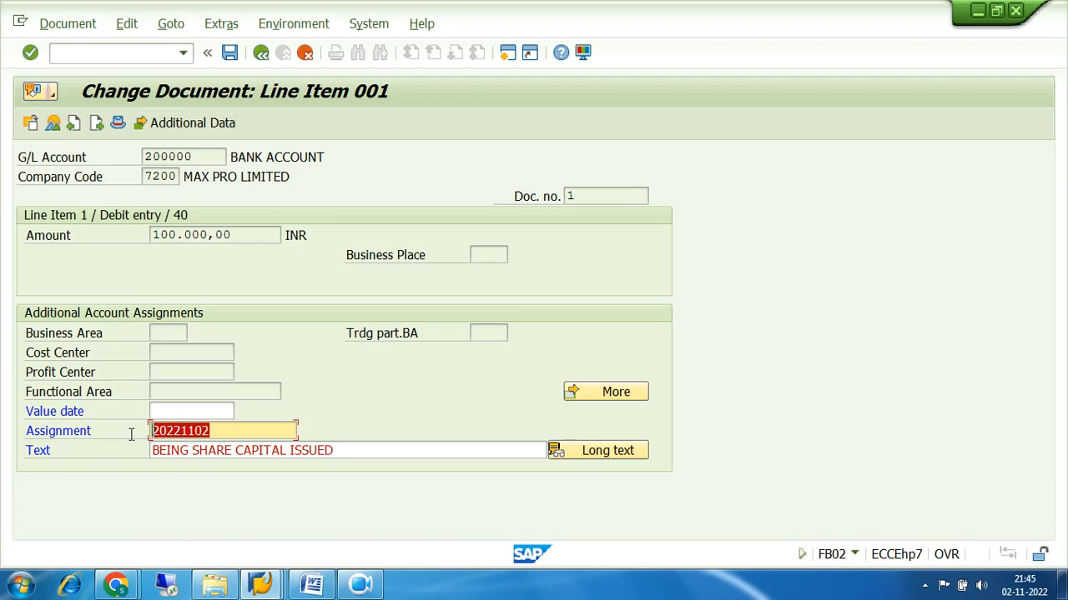
{"action": "left_click", "coordinate": [261, 587]}
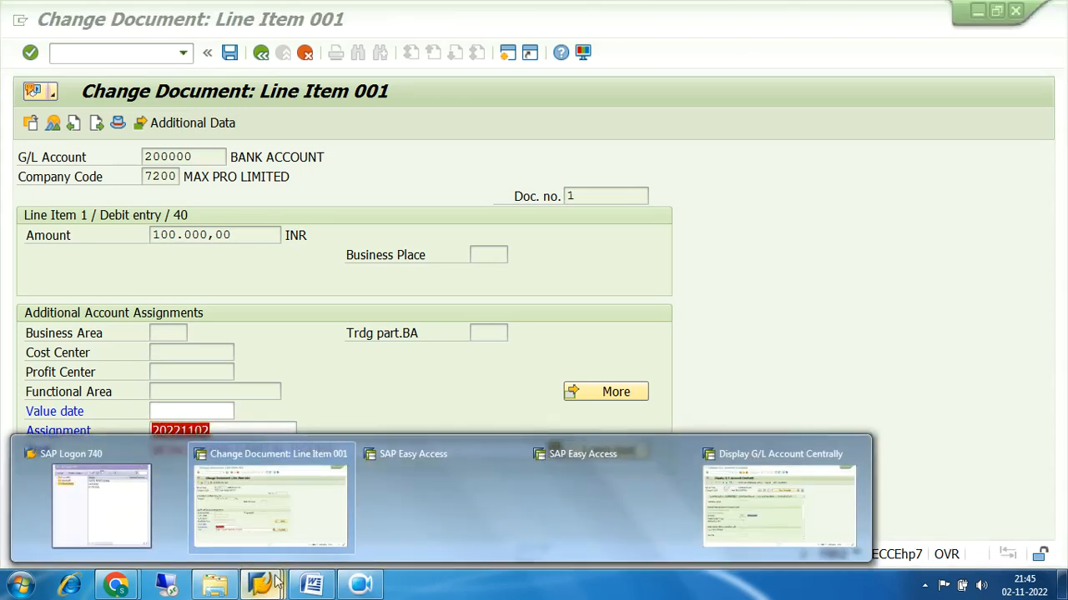
{"action": "left_click", "coordinate": [709, 510]}
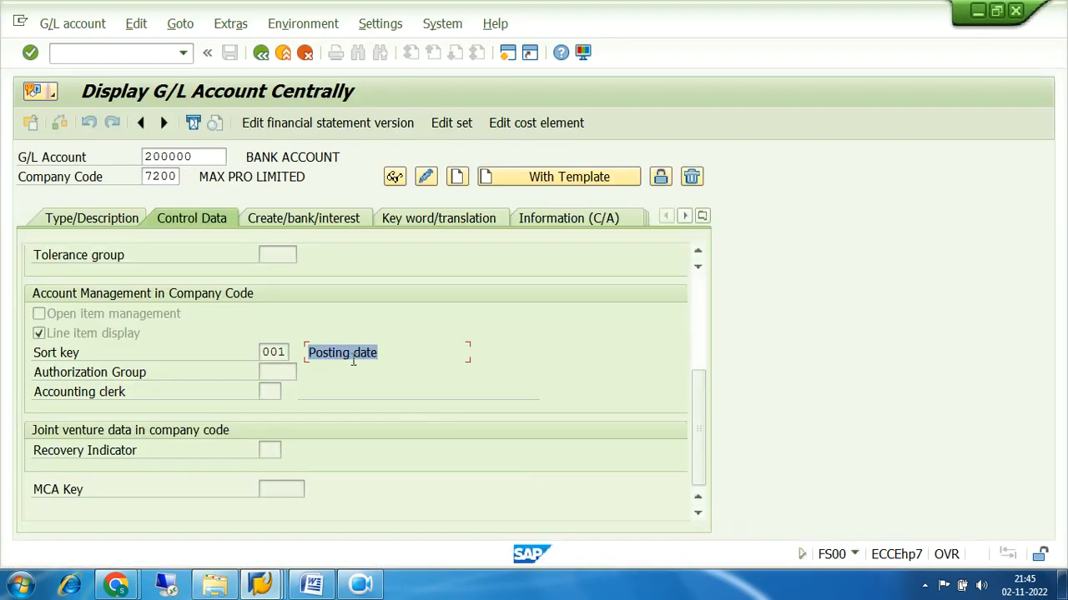
{"action": "left_click", "coordinate": [288, 352]}
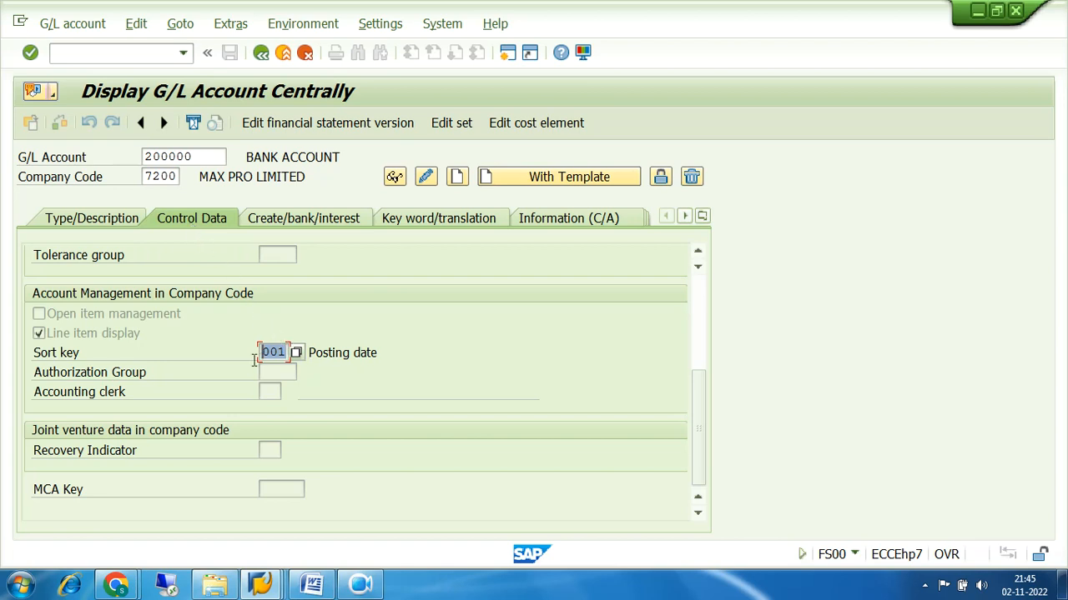
Glance at the line item change document, then return to the G/L account 200000 display
{"action": "left_click", "coordinate": [266, 583]}
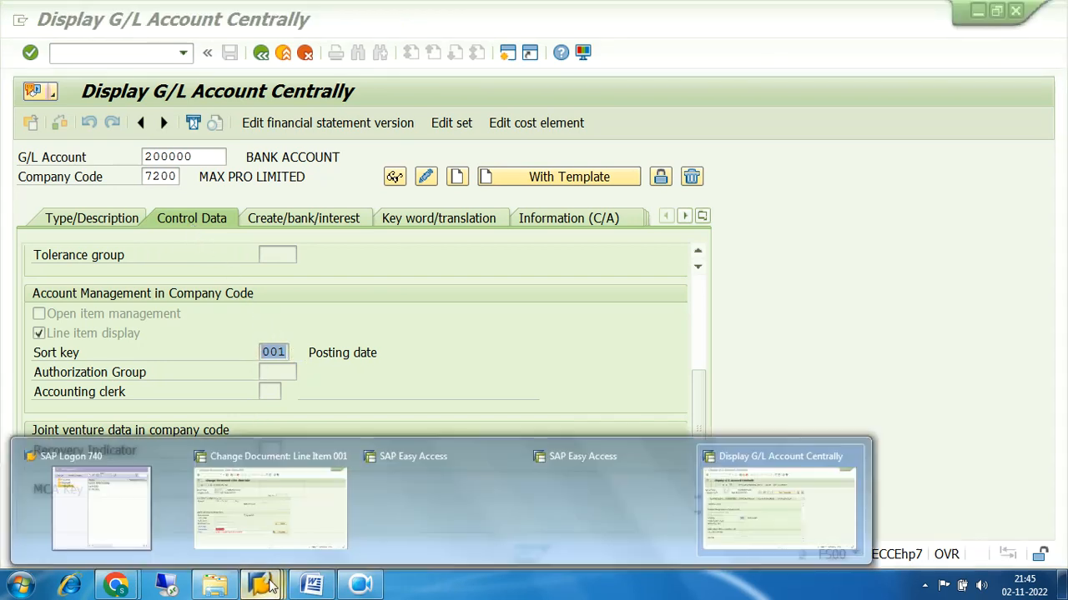
{"action": "left_click", "coordinate": [340, 455]}
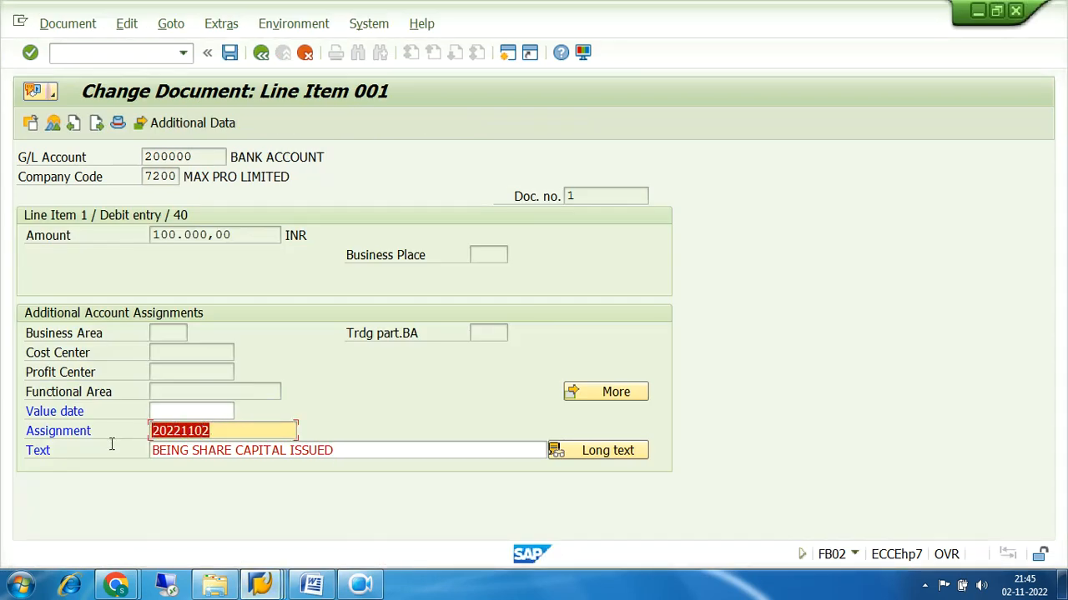
{"action": "left_click", "coordinate": [264, 584]}
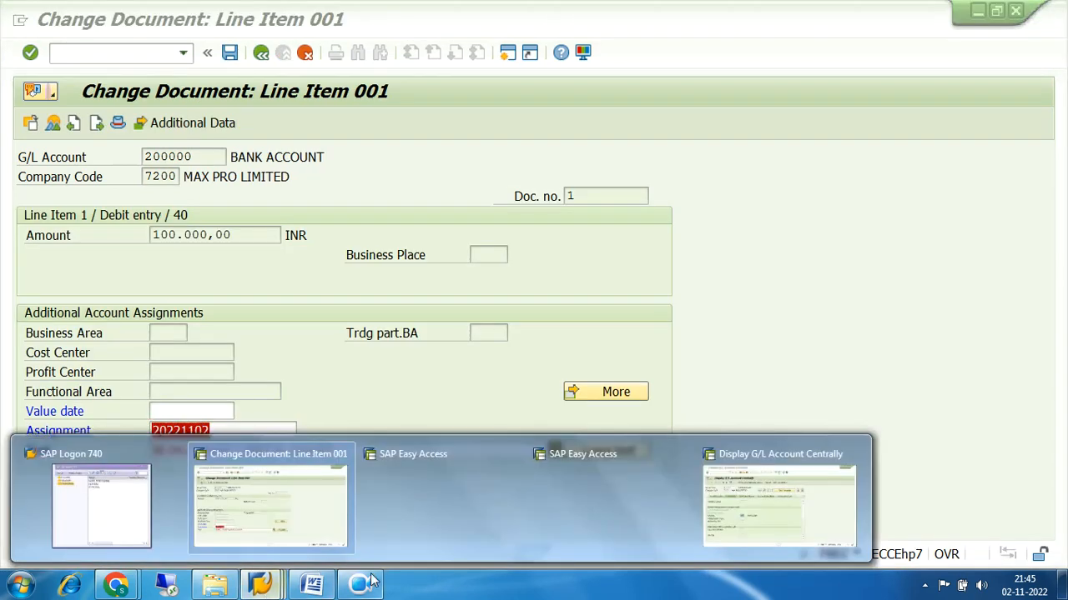
{"action": "left_click", "coordinate": [747, 513]}
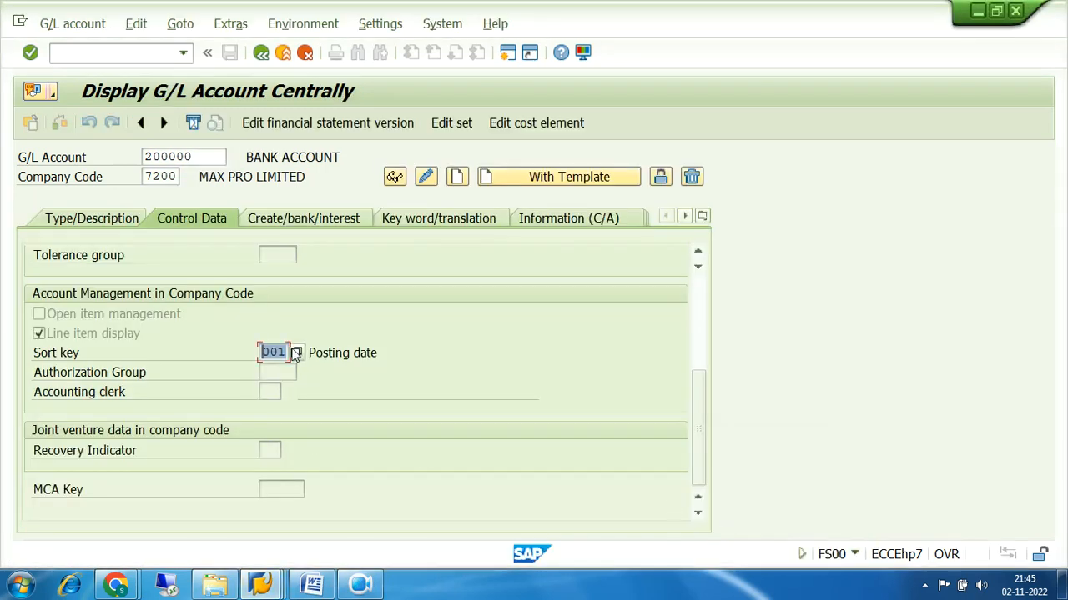
{"action": "left_click", "coordinate": [296, 353]}
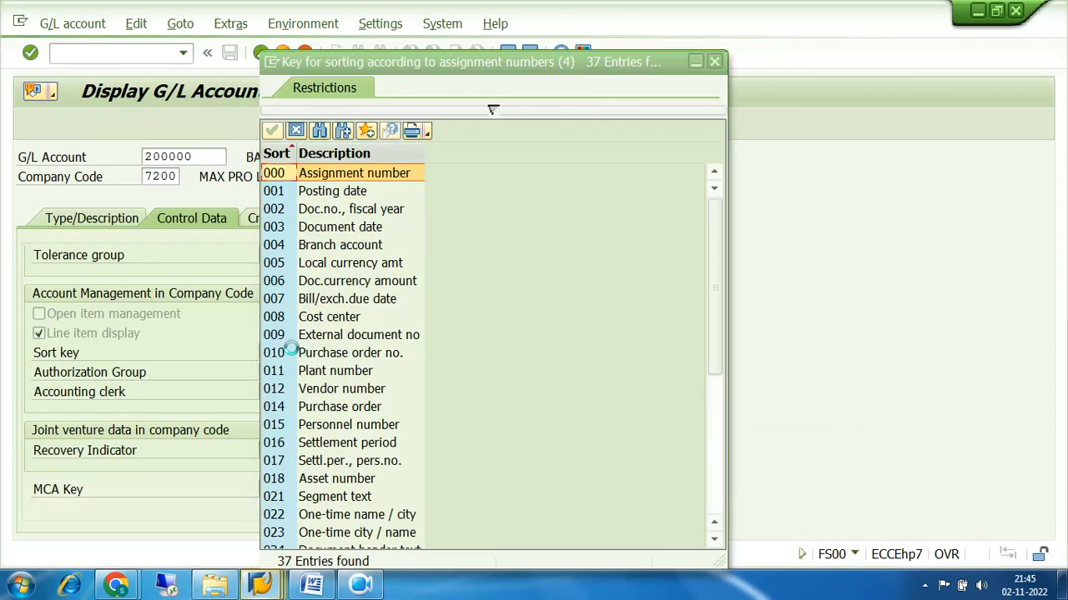
{"action": "left_click", "coordinate": [280, 194]}
{"action": "left_click", "coordinate": [286, 212]}
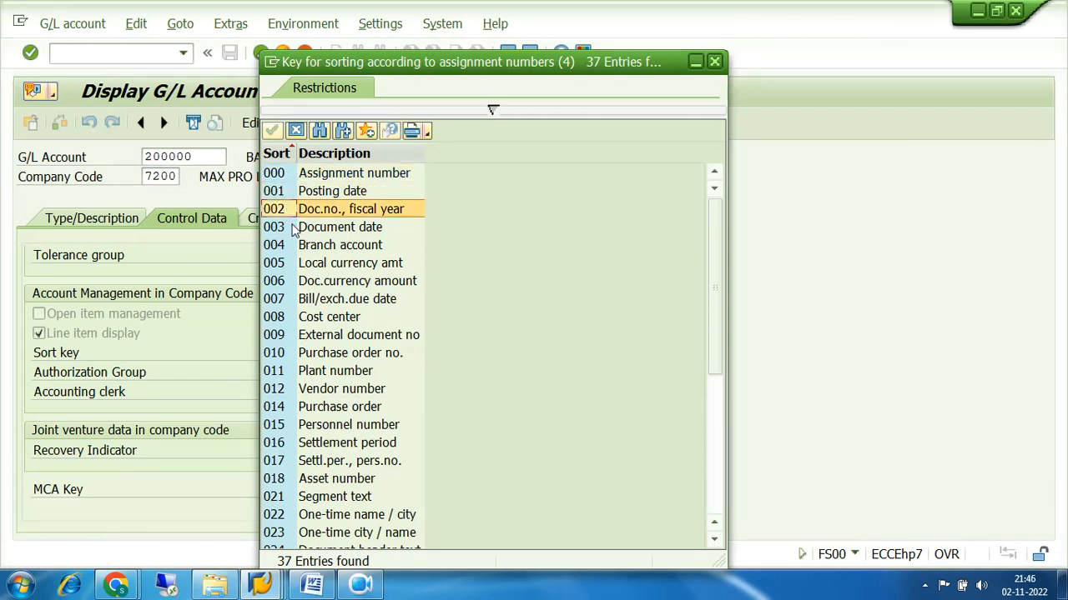
{"action": "left_click", "coordinate": [293, 230]}
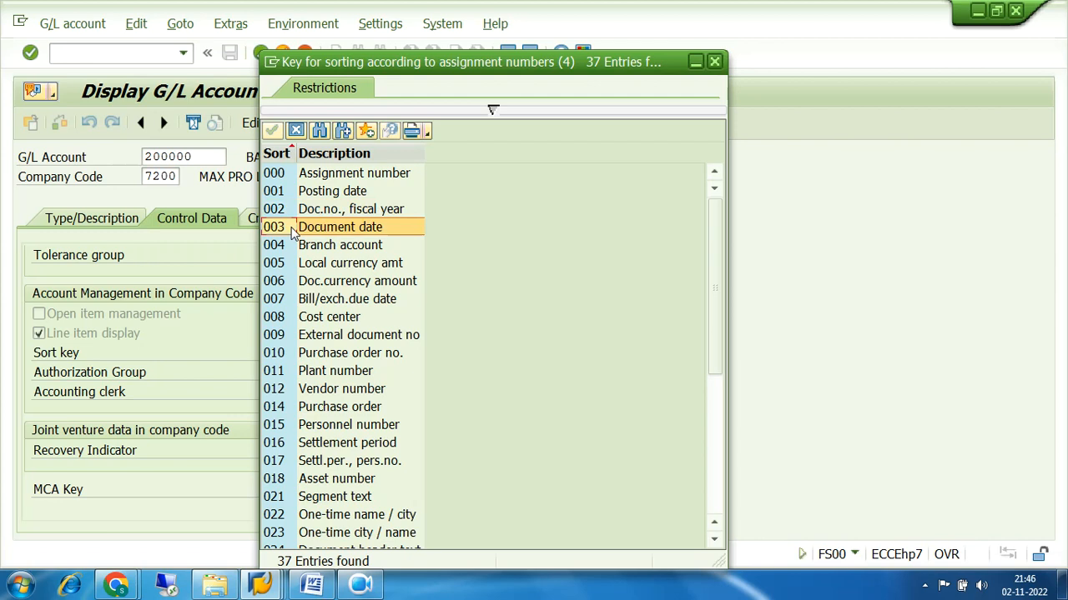
{"action": "left_click", "coordinate": [285, 315]}
{"action": "left_click", "coordinate": [285, 352]}
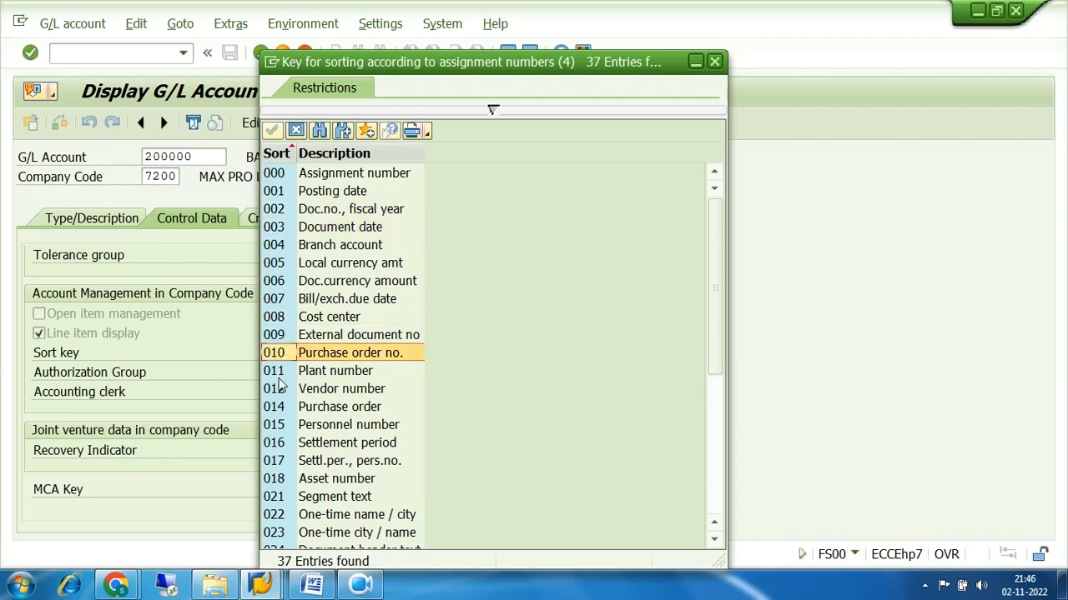
{"action": "left_click", "coordinate": [280, 377]}
{"action": "left_click", "coordinate": [282, 390]}
{"action": "left_click", "coordinate": [282, 407]}
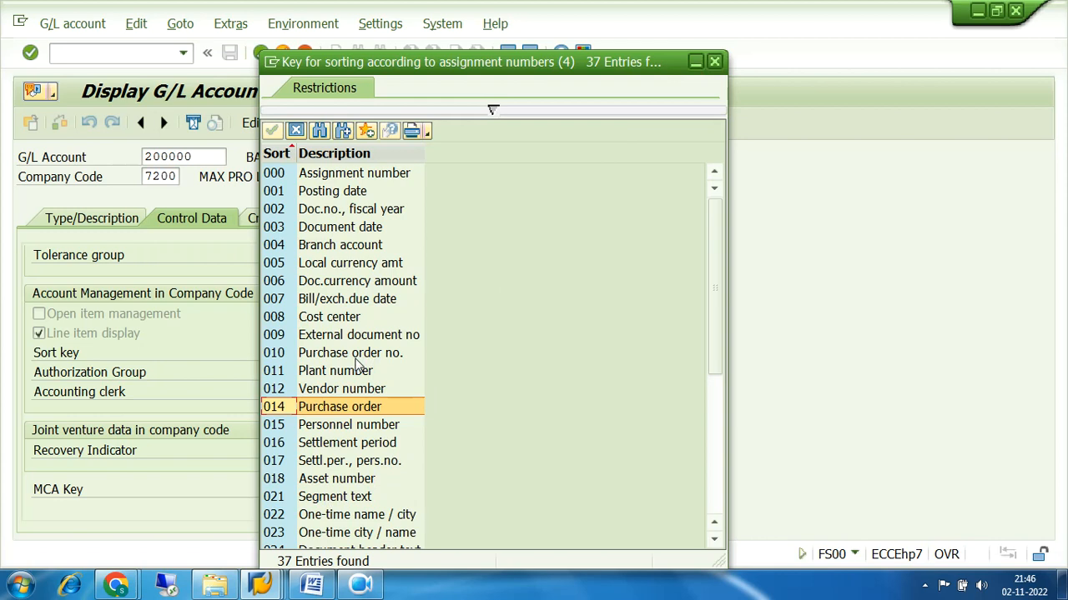
{"action": "left_click", "coordinate": [715, 62]}
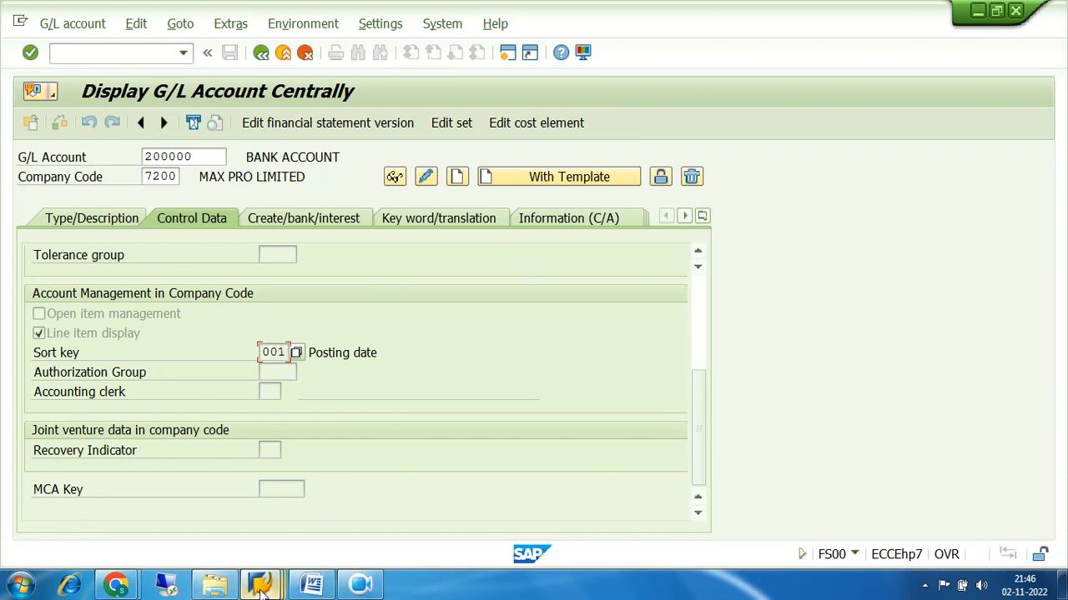
Switch to the FB02 line item and highlight G/L account 200000 and assignment 20221102
{"action": "mouse_move", "coordinate": [261, 583]}
{"action": "left_click", "coordinate": [262, 538]}
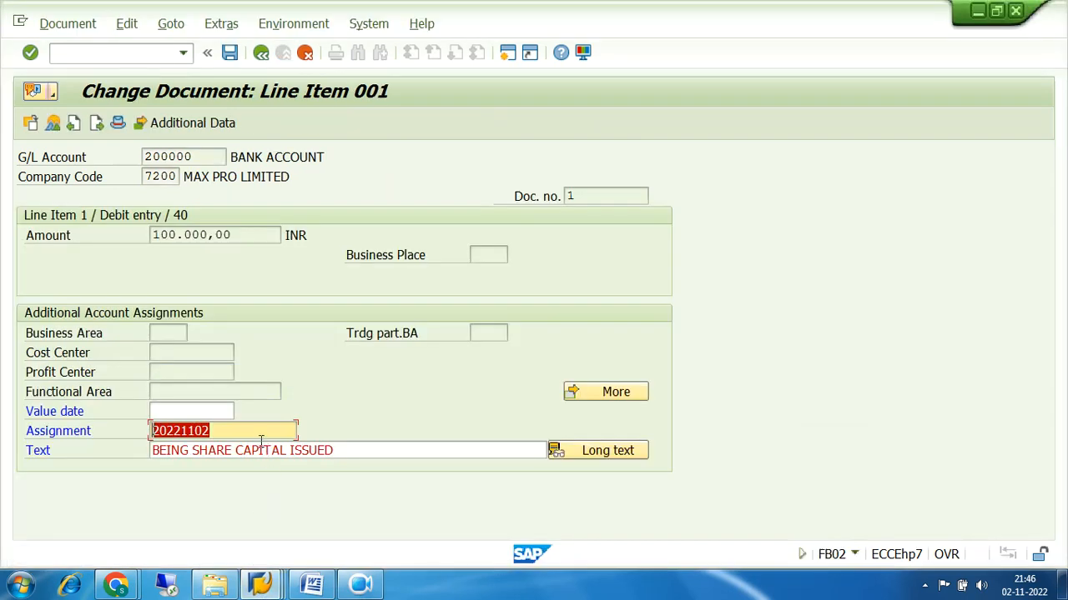
{"action": "left_click_drag", "start_coordinate": [209, 156], "coordinate": [78, 157]}
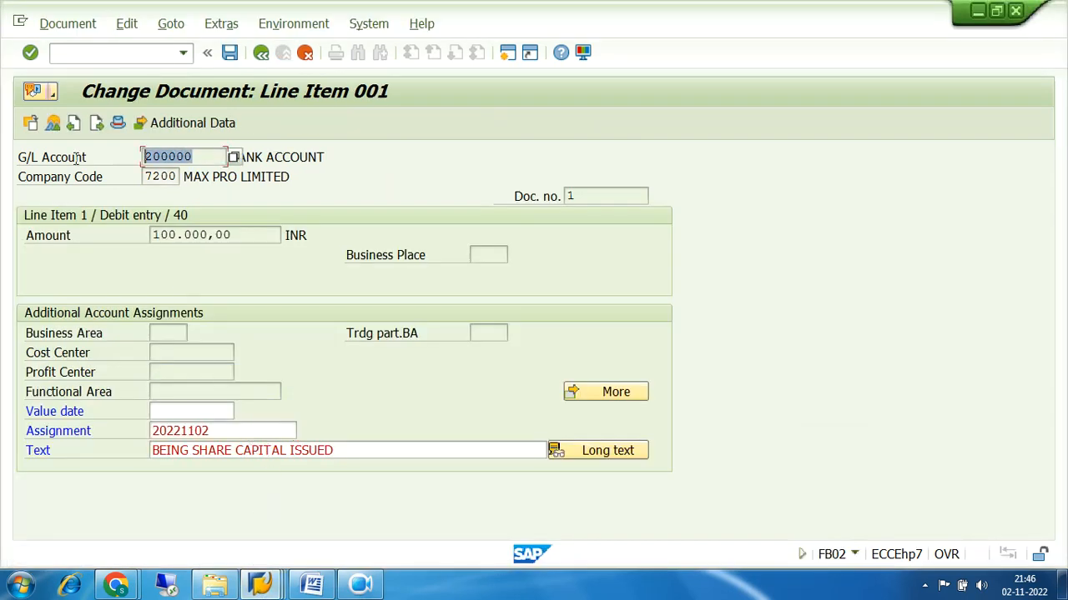
{"action": "left_click_drag", "start_coordinate": [222, 429], "coordinate": [120, 446]}
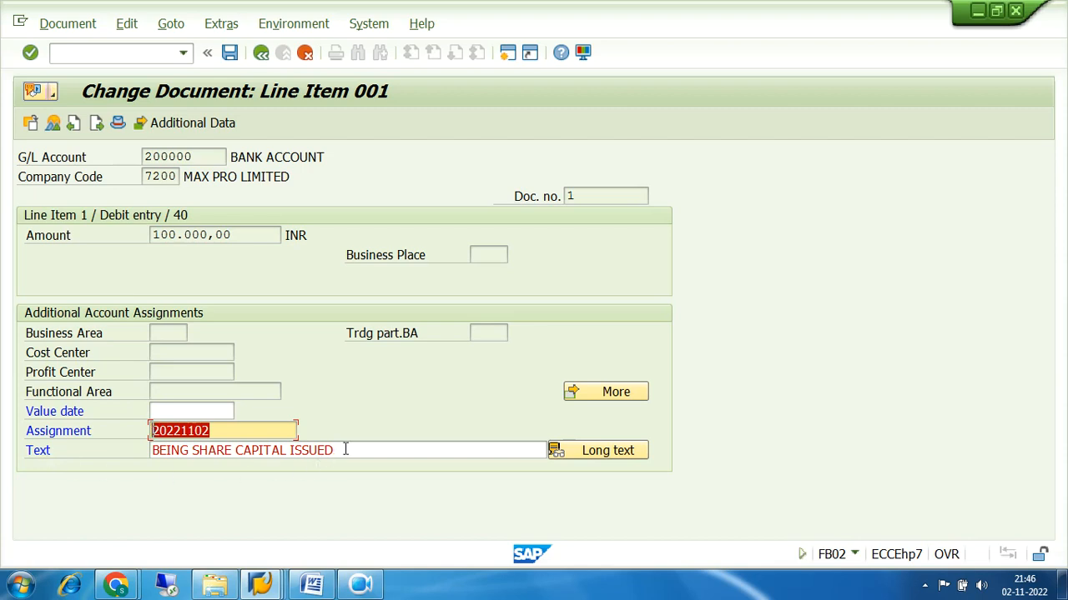
Append ' FOR THE FIRST TIME' to line item 001's text and move on to item 002
{"action": "left_click_drag", "start_coordinate": [345, 448], "coordinate": [53, 455]}
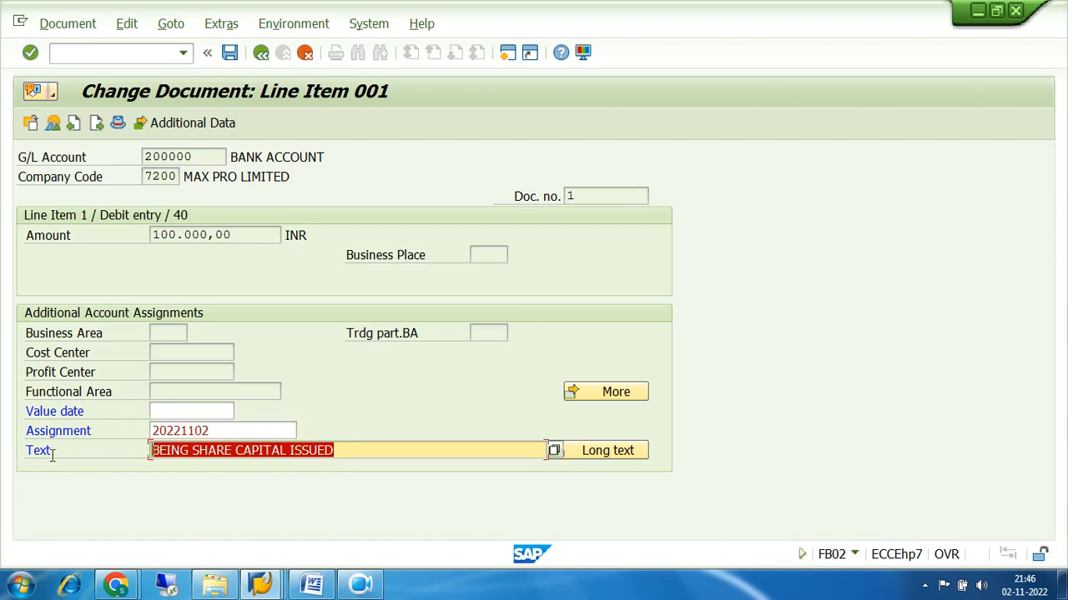
{"action": "left_click", "coordinate": [353, 448]}
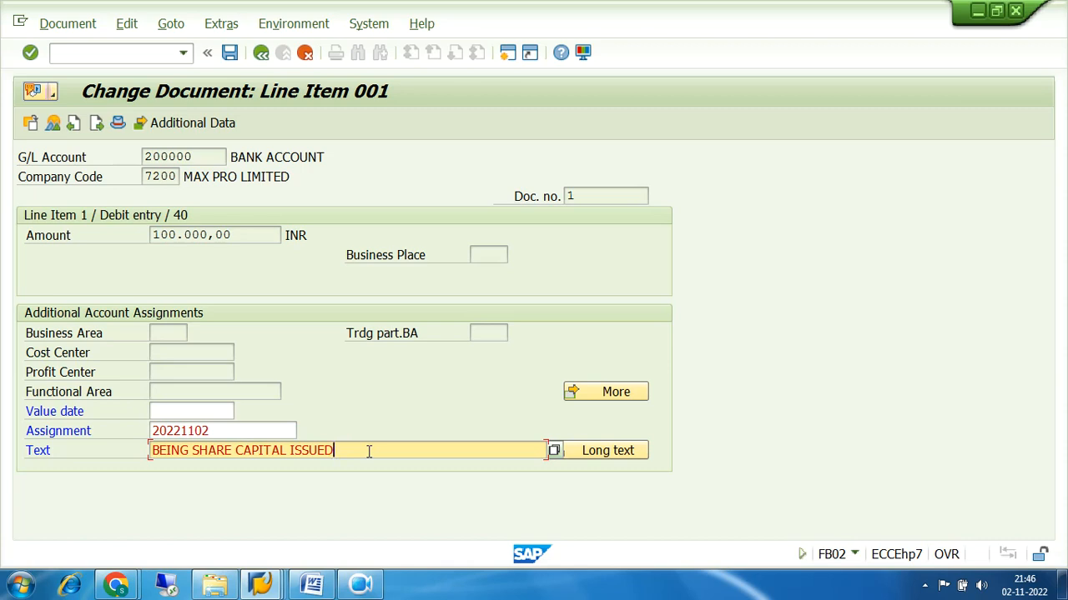
{"action": "type", "text": "FO"}
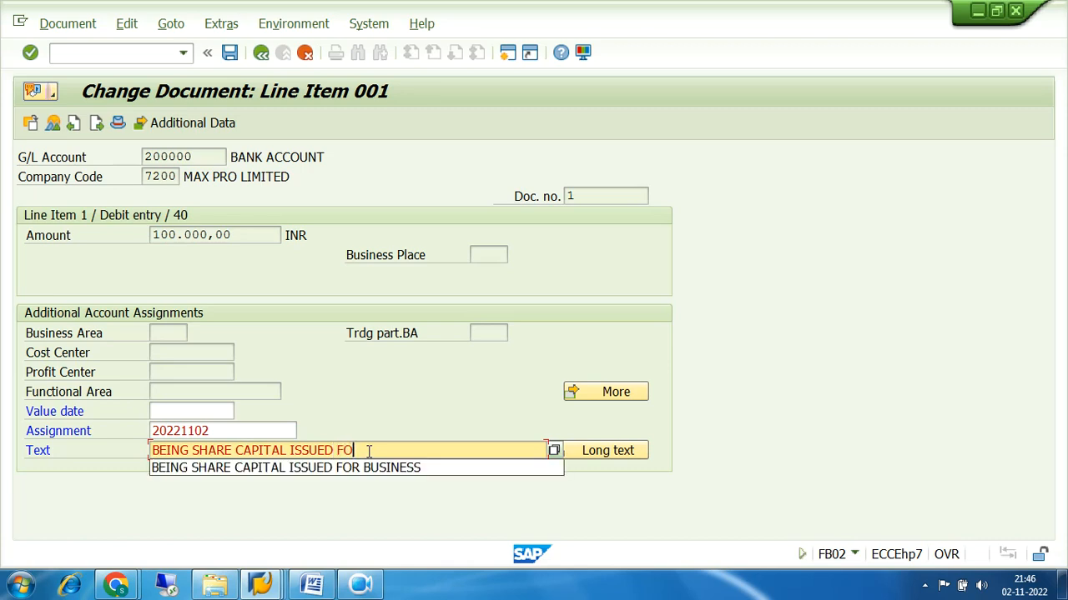
{"action": "type", "text": "R THE F"}
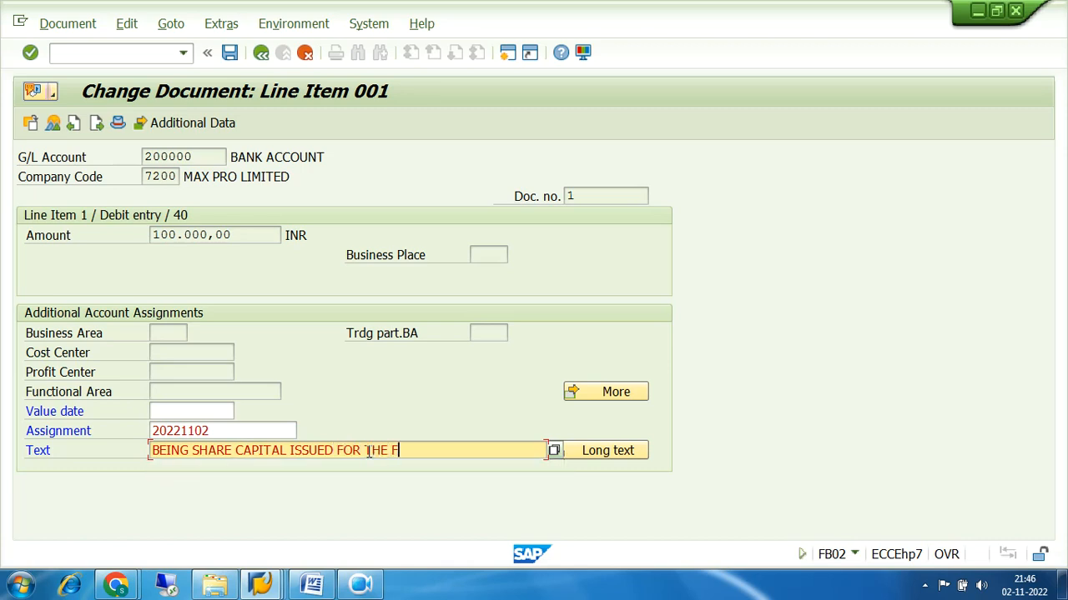
{"action": "type", "text": "IRST TIME"}
{"action": "left_click", "coordinate": [97, 127]}
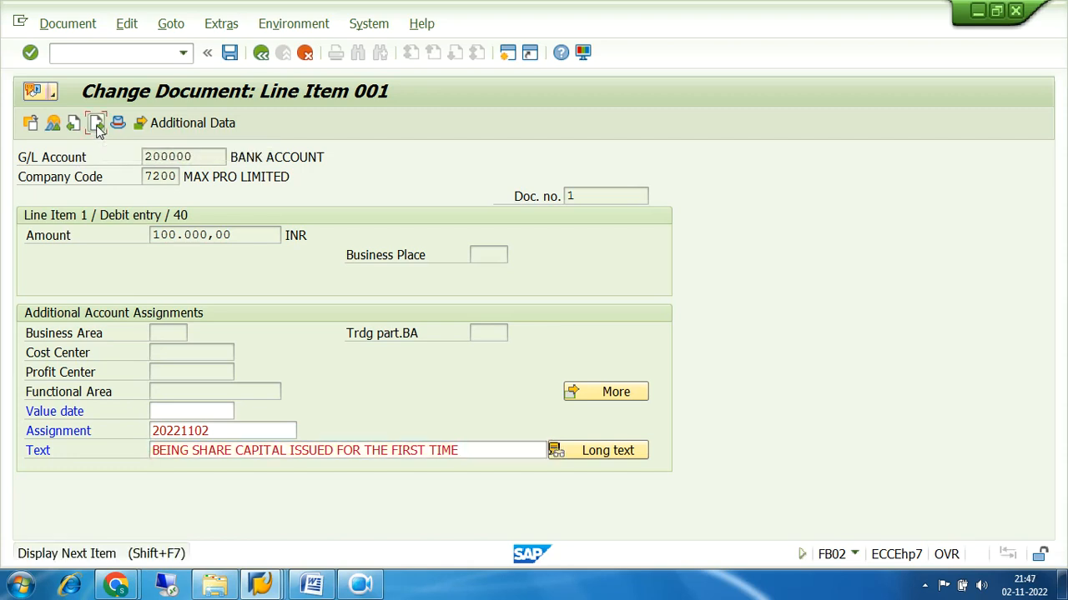
Extend item 002's text to 'BEING SHARE CAPITAL ISSUED FOR THE FIRST TIME' from the input history
{"action": "left_click", "coordinate": [379, 451]}
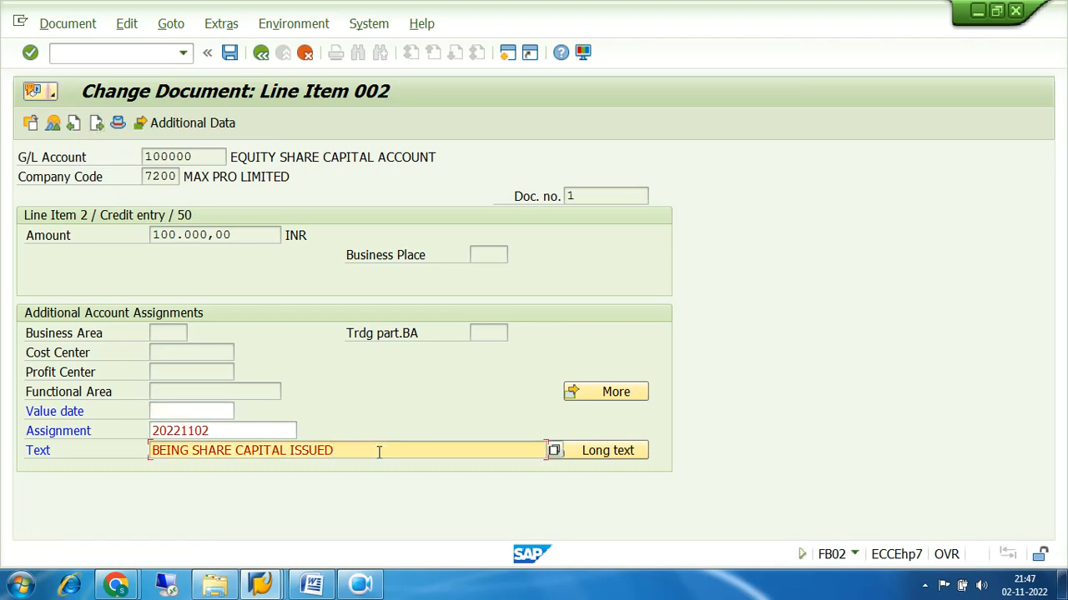
{"action": "type", "text": "FOR"}
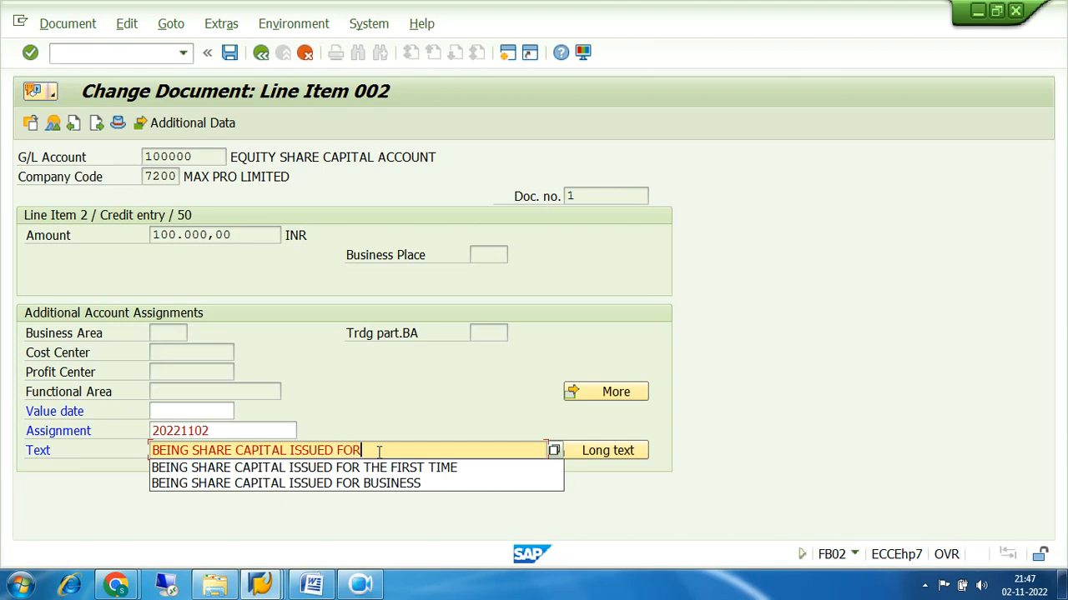
{"action": "left_click", "coordinate": [392, 468]}
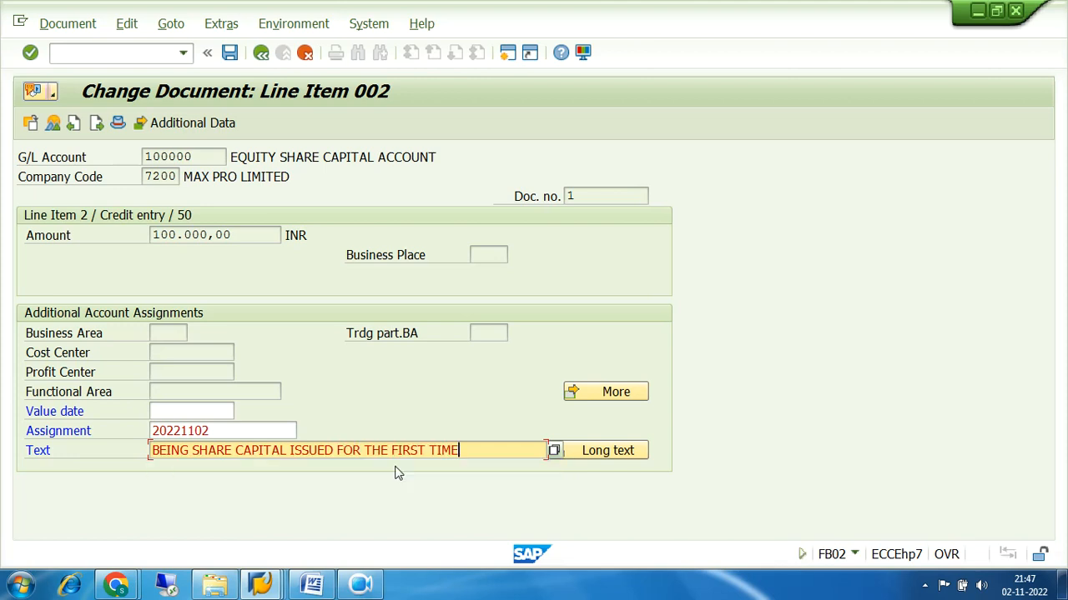
Go to the document overview and review the BANK ACCOUNT line item details
{"action": "left_click", "coordinate": [52, 123]}
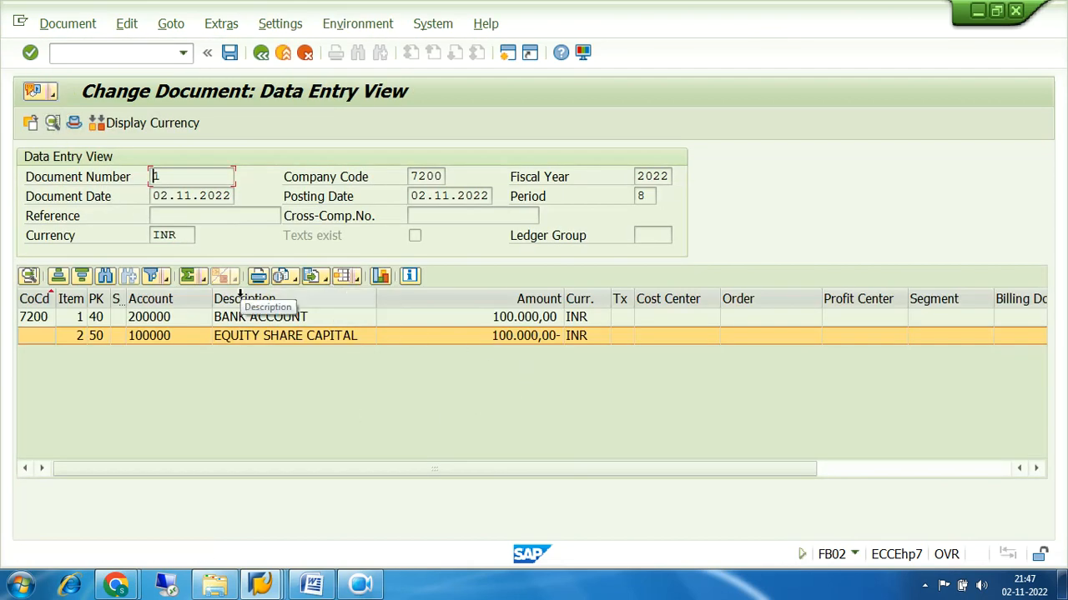
{"action": "left_click", "coordinate": [1037, 469]}
{"action": "left_click", "coordinate": [1037, 469]}
{"action": "left_click", "coordinate": [1036, 469]}
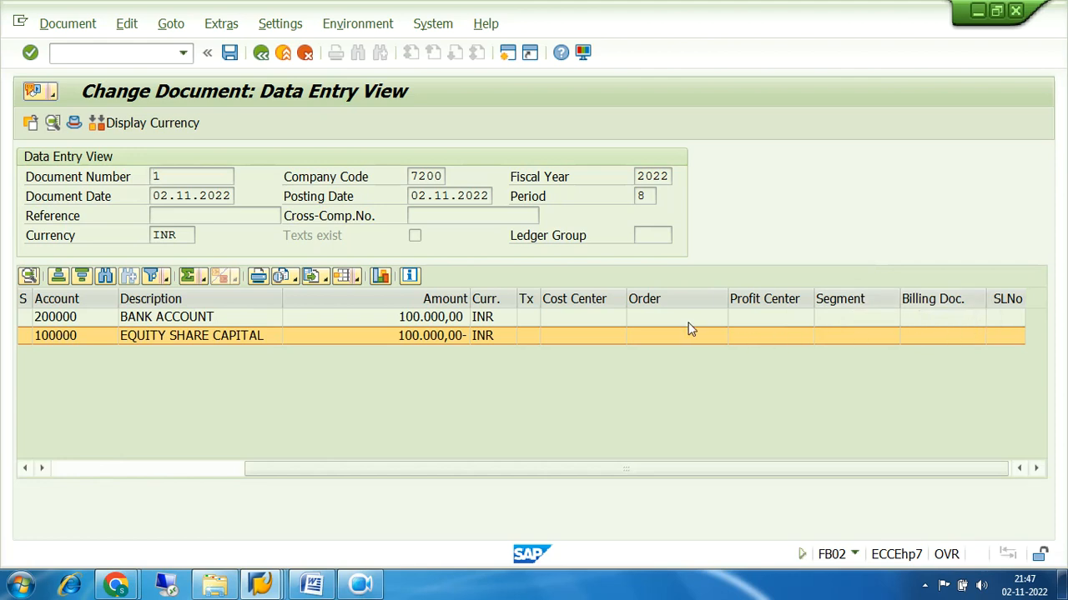
{"action": "double_click", "coordinate": [166, 320]}
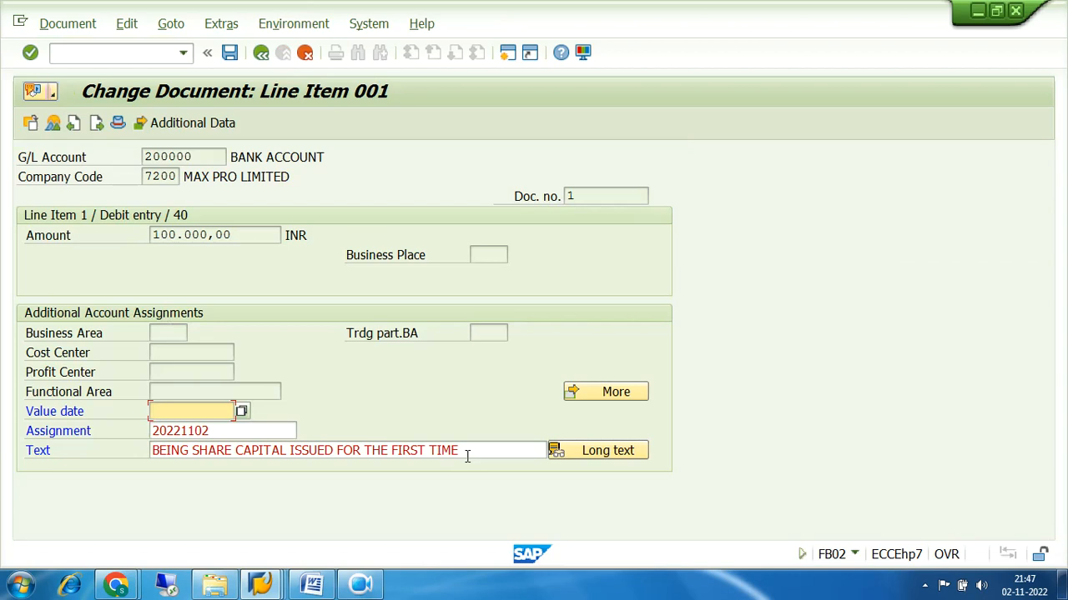
{"action": "left_click", "coordinate": [52, 126]}
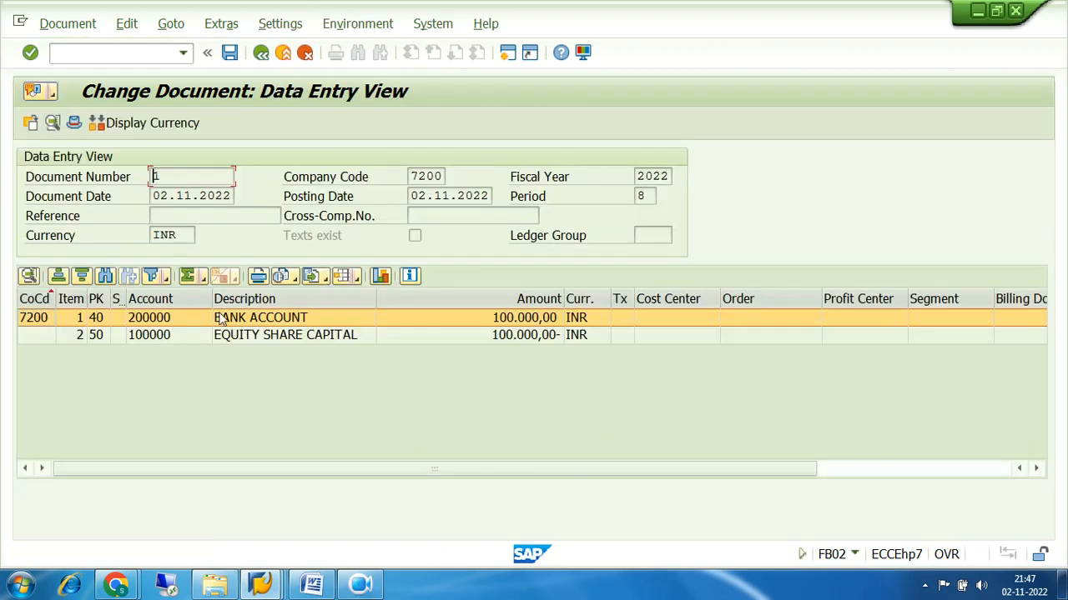
Browse the item grid's layout options, then bring up the saved line item layouts list
{"action": "left_click", "coordinate": [359, 280]}
{"action": "left_click", "coordinate": [643, 409]}
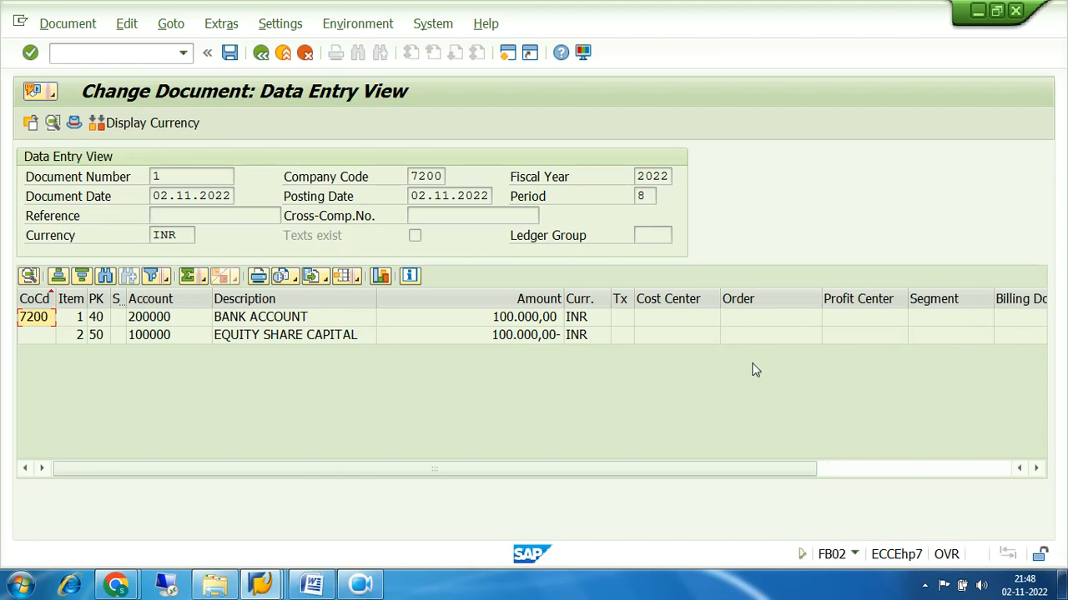
{"action": "left_click", "coordinate": [1035, 468]}
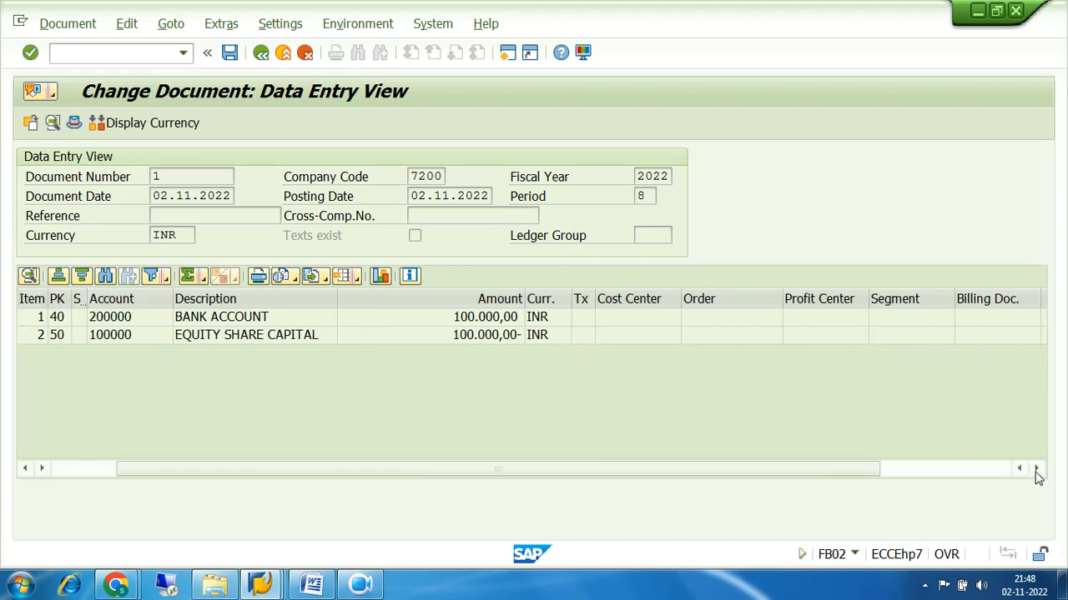
{"action": "left_click", "coordinate": [1035, 468]}
{"action": "left_click", "coordinate": [1035, 469]}
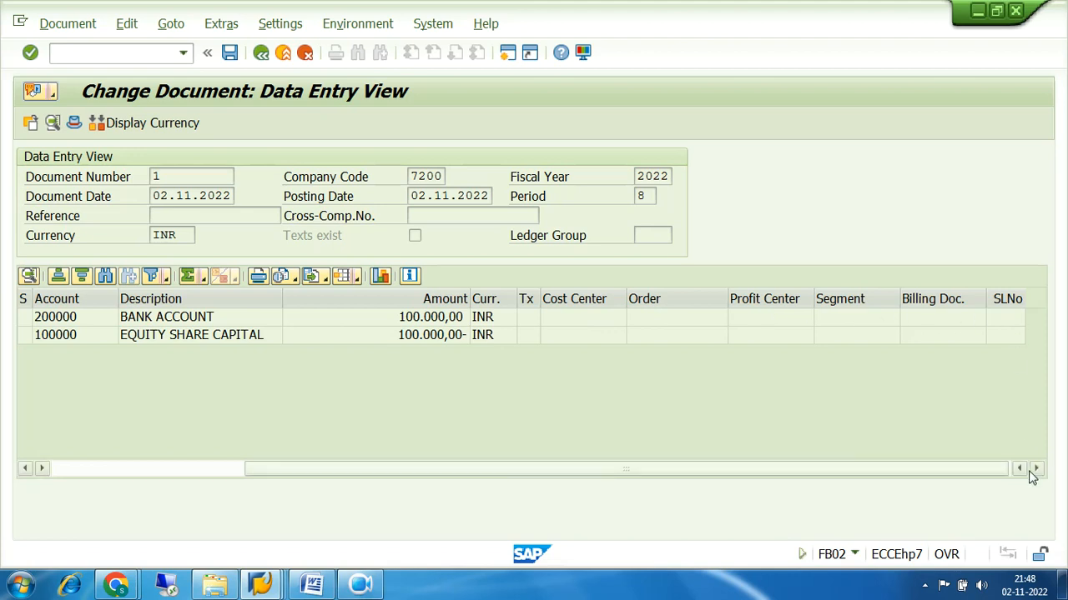
{"action": "left_click", "coordinate": [71, 469]}
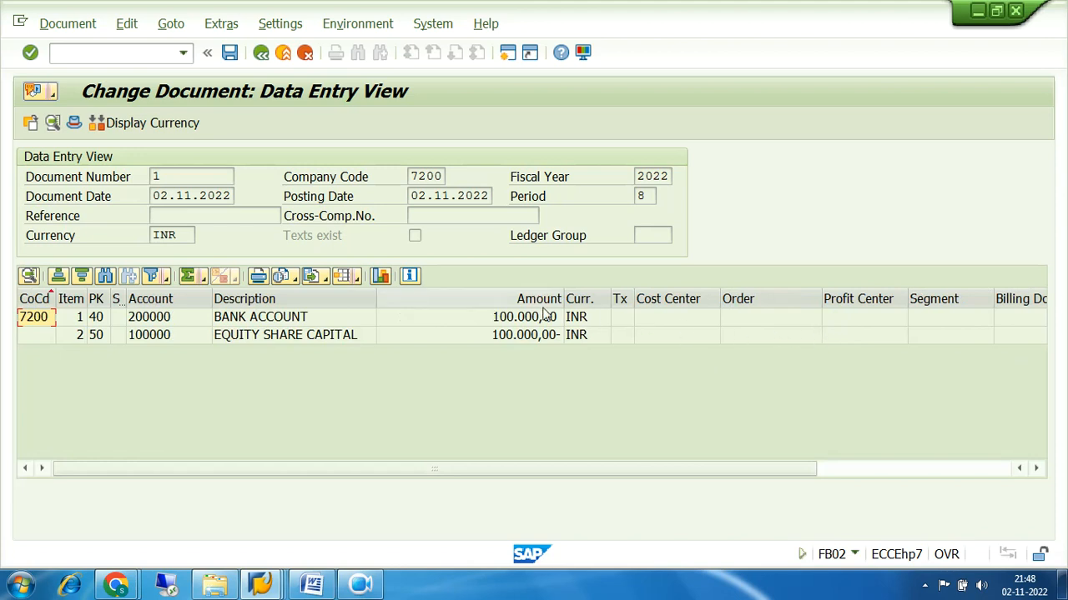
{"action": "left_click", "coordinate": [341, 274]}
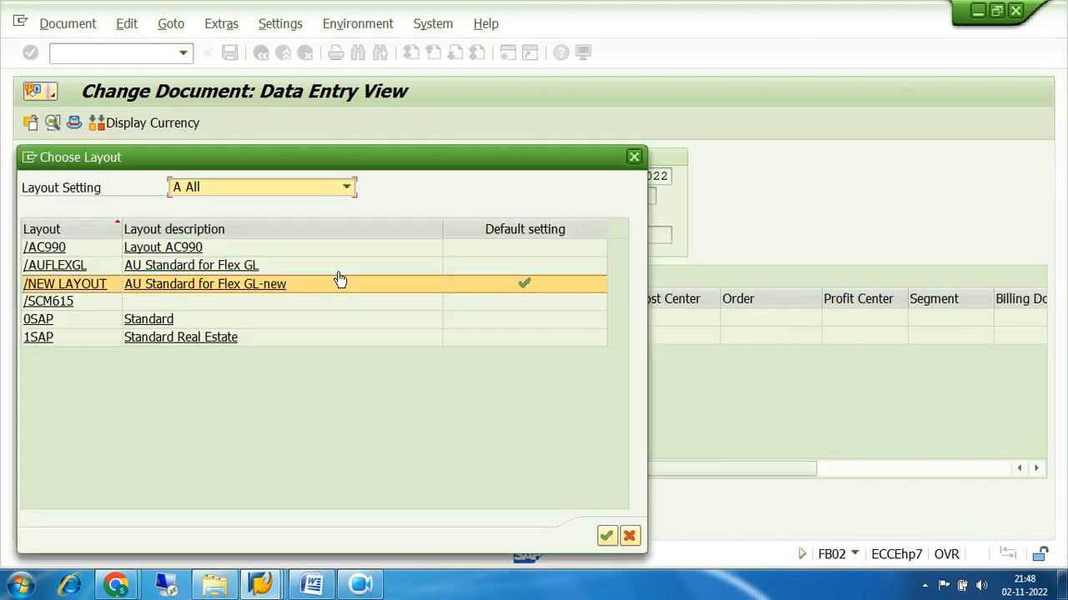
Close the Choose Layout list without selecting any layout
{"action": "left_click", "coordinate": [634, 157]}
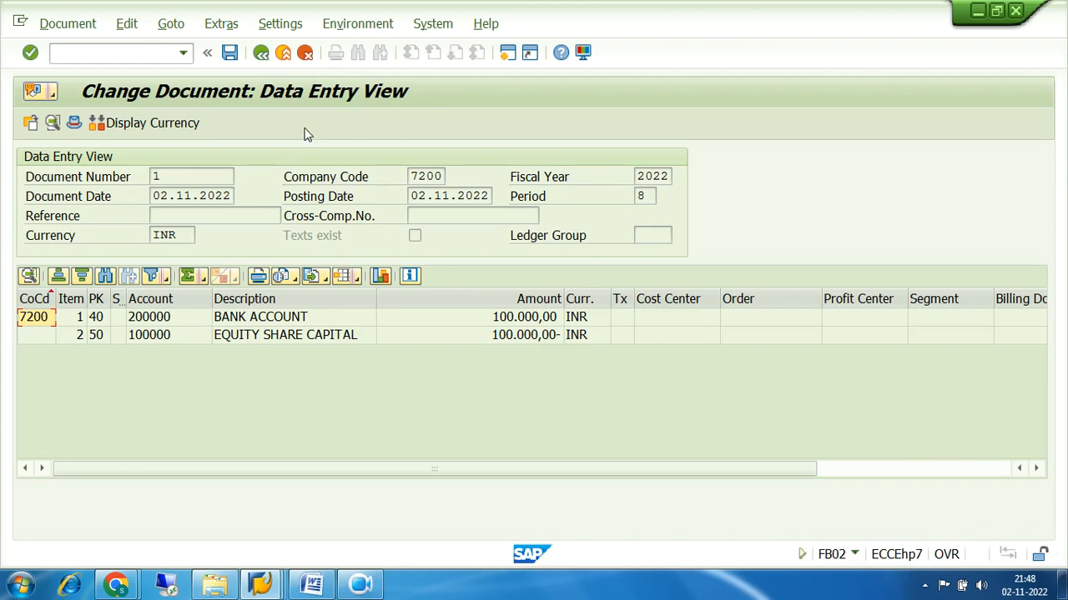
Open document 1's header, move it up, and highlight the Entered By value
{"action": "left_click", "coordinate": [73, 123]}
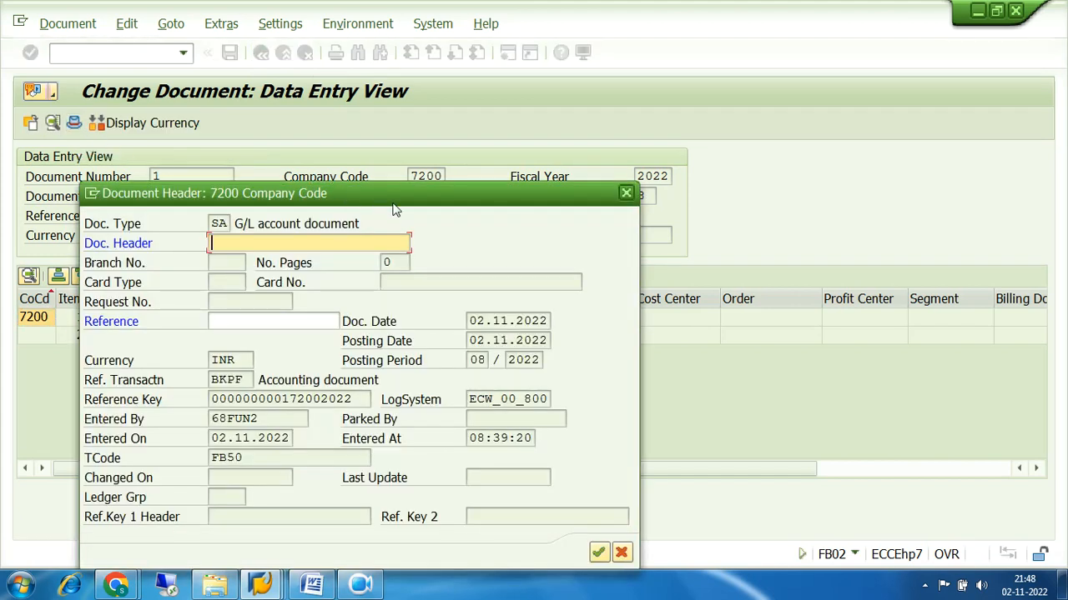
{"action": "left_click_drag", "start_coordinate": [396, 201], "coordinate": [400, 188]}
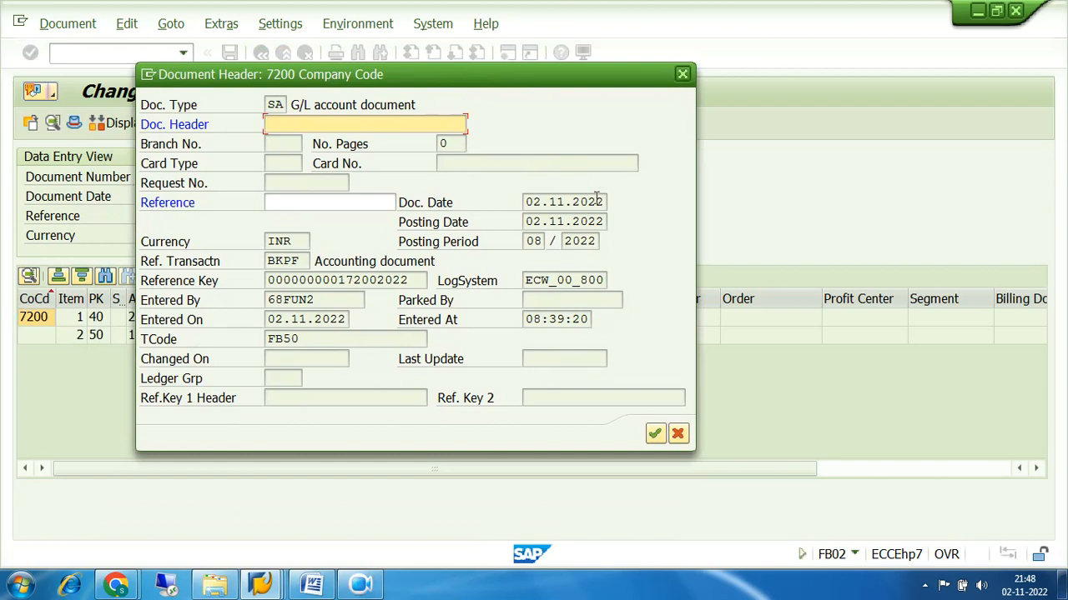
{"action": "left_click_drag", "start_coordinate": [329, 302], "coordinate": [236, 299]}
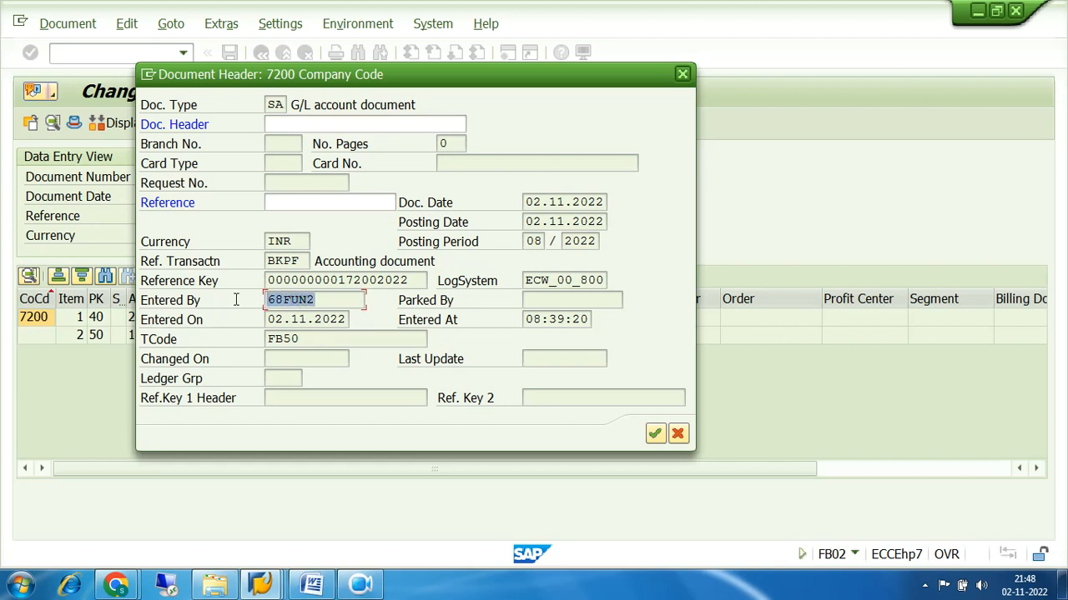
{"action": "left_click_drag", "start_coordinate": [339, 301], "coordinate": [247, 307]}
{"action": "left_click_drag", "start_coordinate": [332, 302], "coordinate": [248, 305]}
Highlight entry date 02.11.2022, transaction FB50, entry time 08:39:20 and reference transaction BKPF
{"action": "left_click_drag", "start_coordinate": [351, 321], "coordinate": [243, 320]}
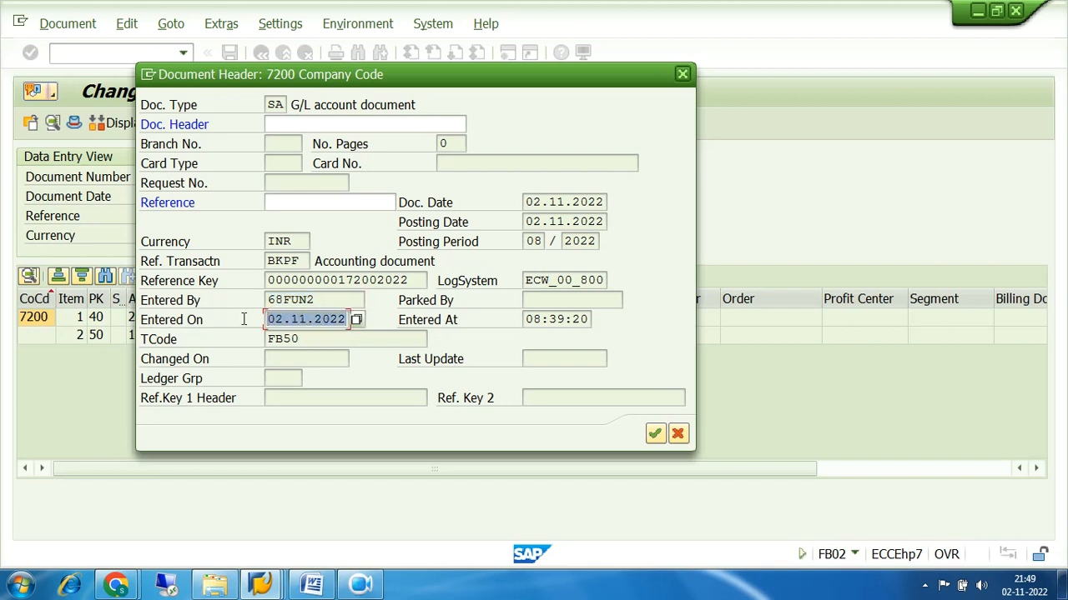
{"action": "left_click_drag", "start_coordinate": [319, 337], "coordinate": [226, 341]}
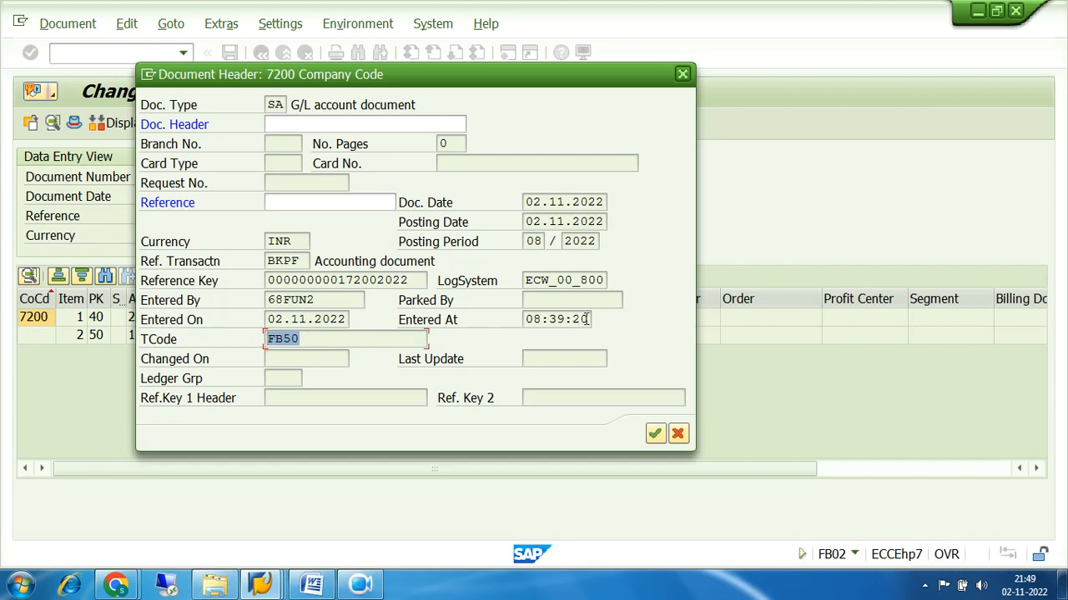
{"action": "left_click_drag", "start_coordinate": [588, 319], "coordinate": [508, 323]}
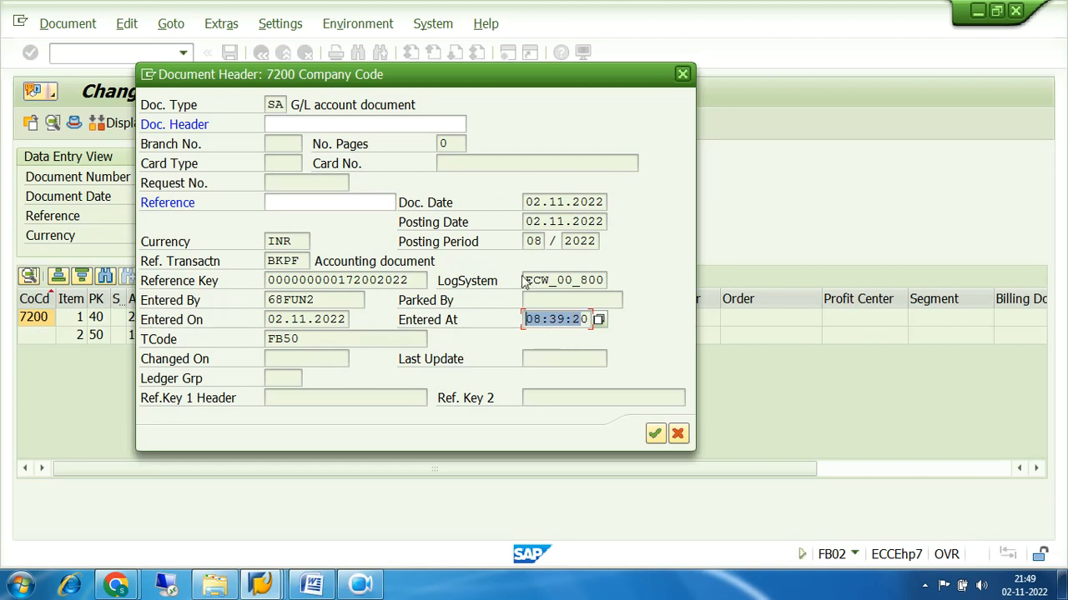
{"action": "left_click", "coordinate": [308, 259]}
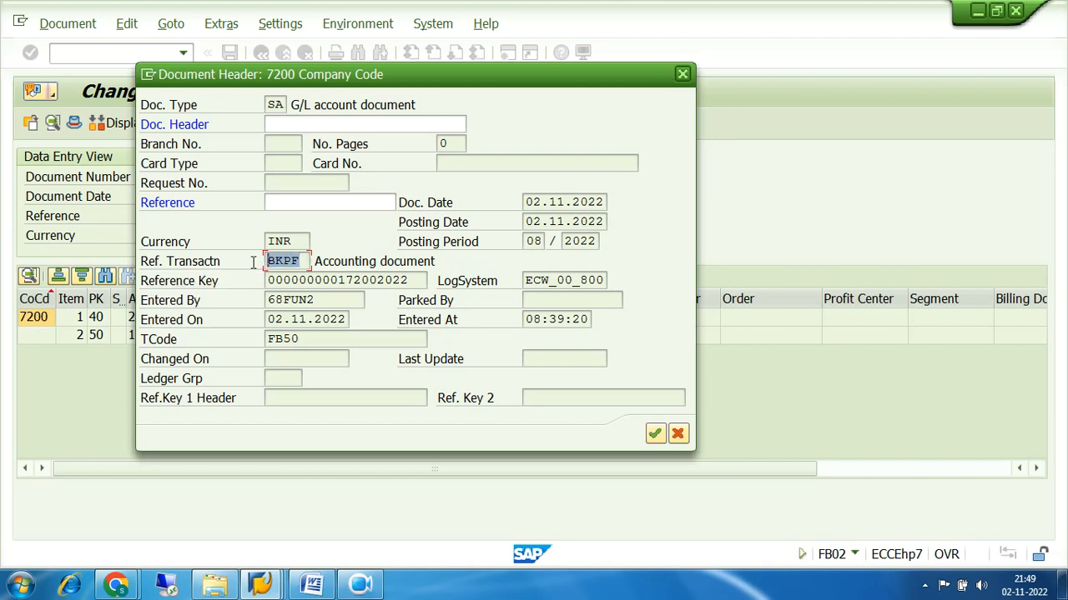
{"action": "left_click", "coordinate": [303, 261]}
{"action": "left_click_drag", "start_coordinate": [303, 261], "coordinate": [255, 268]}
Close the document header, then reopen it and close it again
{"action": "left_click", "coordinate": [655, 436]}
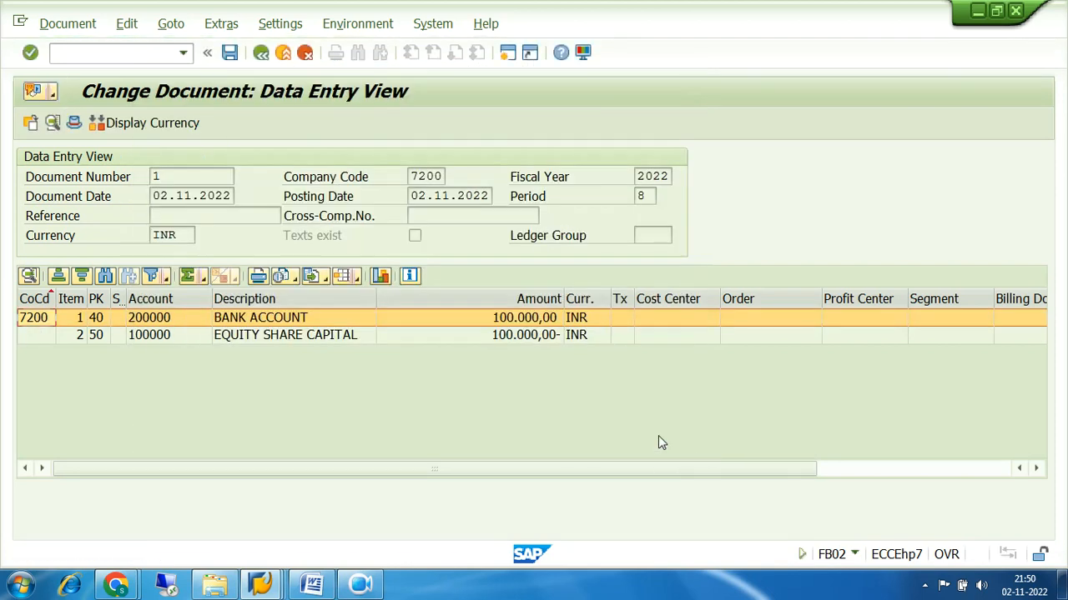
{"action": "left_click", "coordinate": [74, 124]}
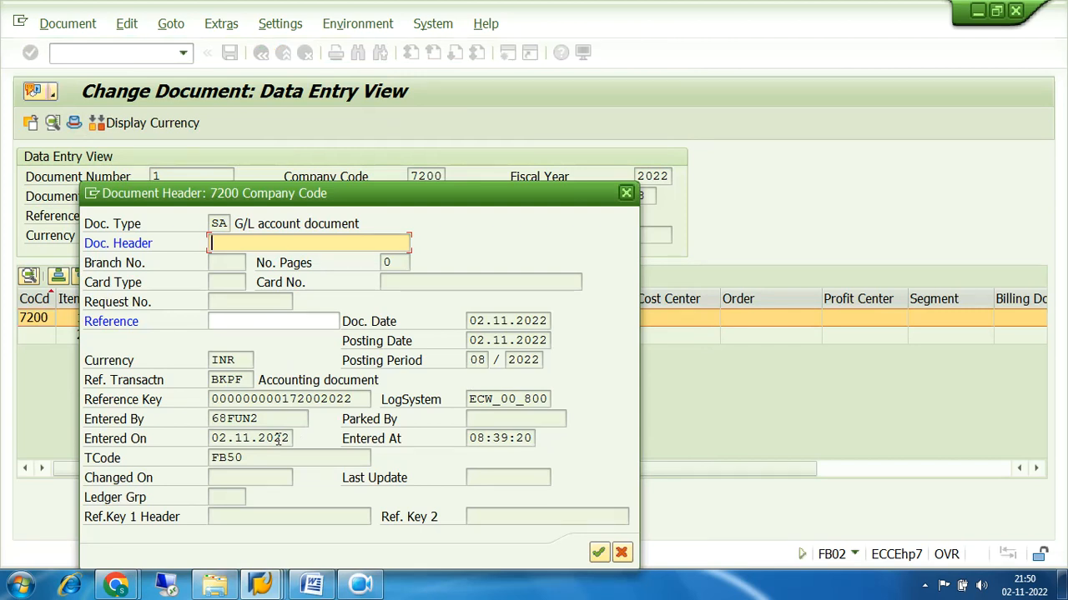
{"action": "left_click", "coordinate": [627, 197]}
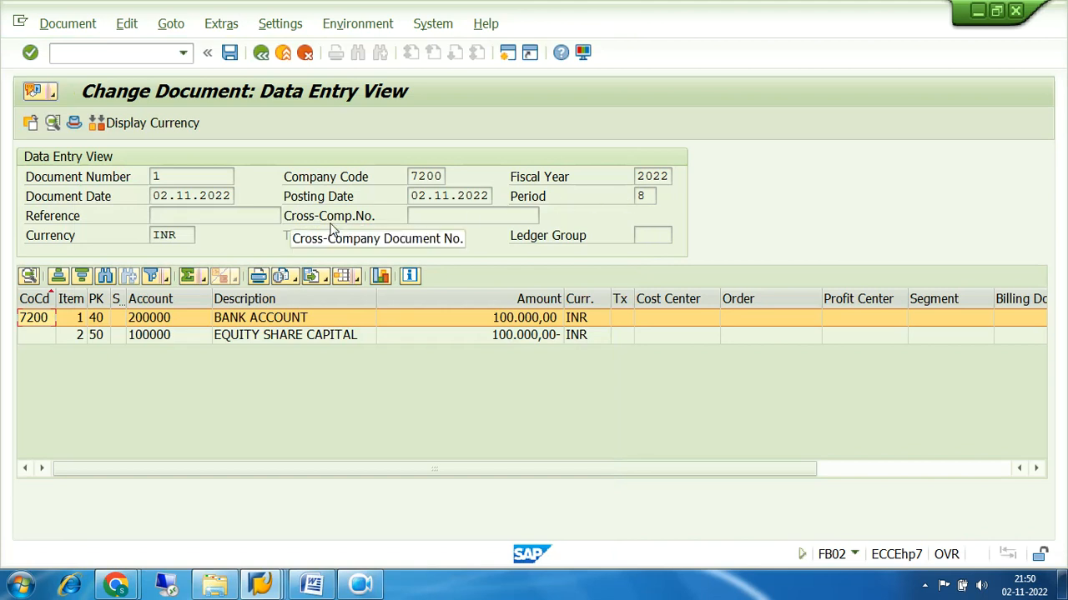
Reopen the header, highlight the Entered By value, and confirm to close it
{"action": "left_click", "coordinate": [74, 125]}
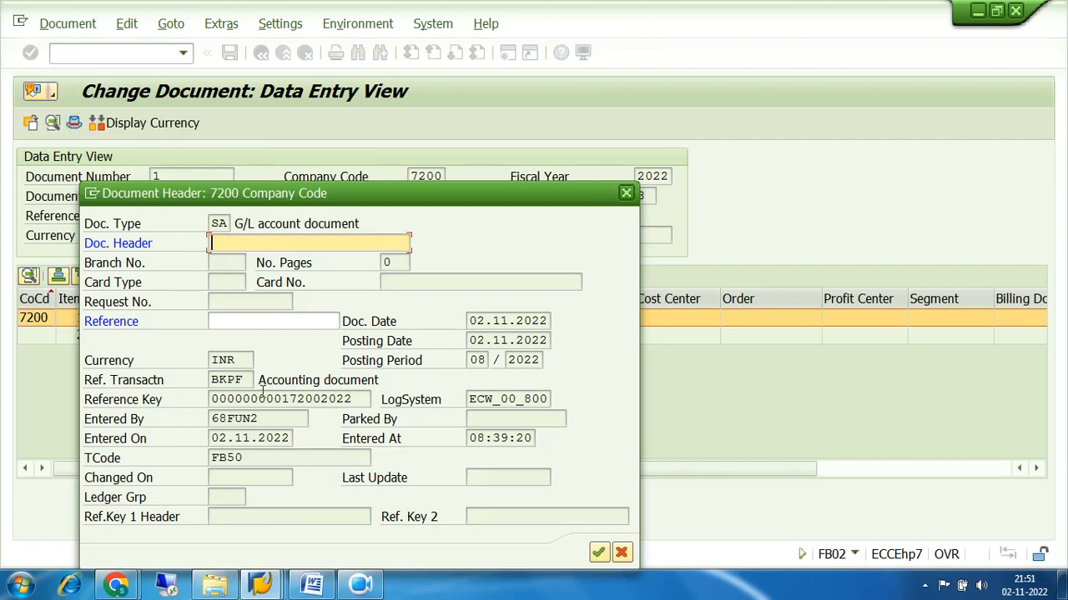
{"action": "left_click_drag", "start_coordinate": [269, 419], "coordinate": [187, 420]}
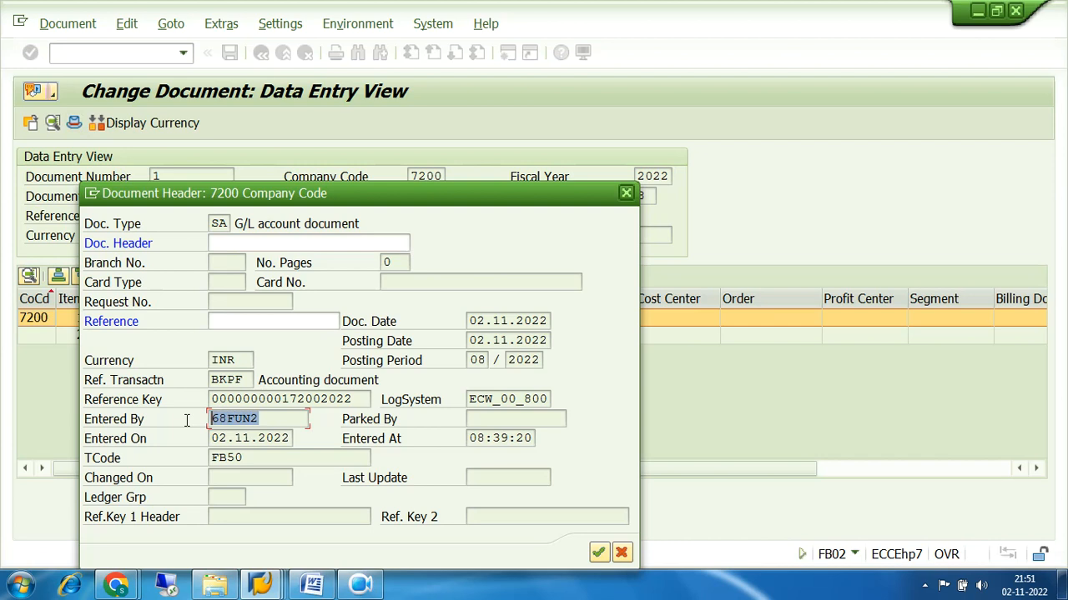
{"action": "left_click", "coordinate": [285, 418]}
{"action": "left_click_drag", "start_coordinate": [284, 417], "coordinate": [208, 418]}
{"action": "left_click_drag", "start_coordinate": [277, 418], "coordinate": [209, 419]}
{"action": "left_click", "coordinate": [269, 419]}
{"action": "left_click_drag", "start_coordinate": [268, 419], "coordinate": [212, 419]}
{"action": "left_click", "coordinate": [600, 555]}
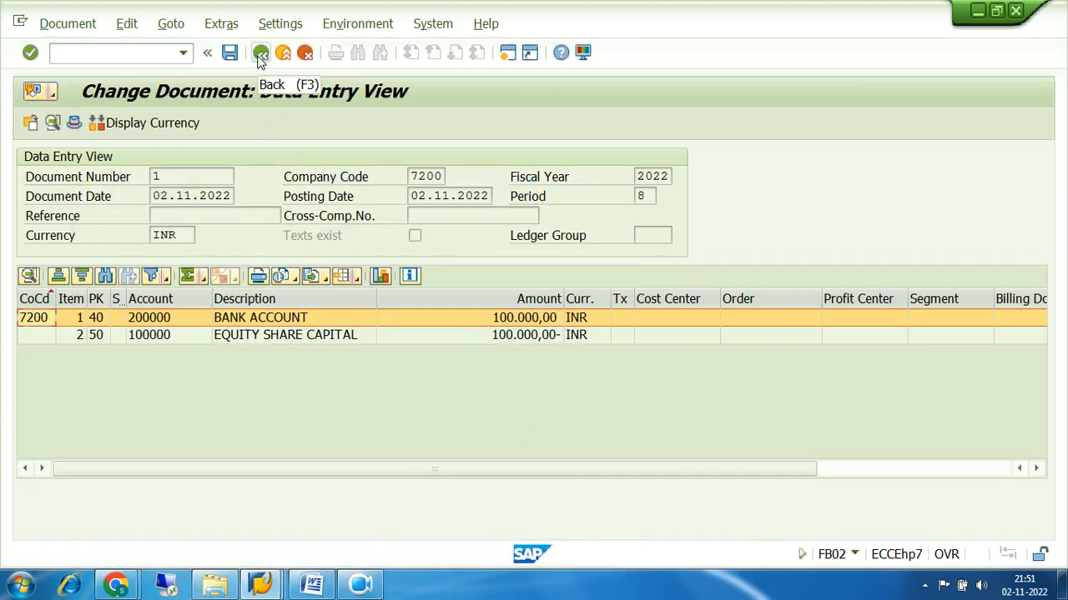
Review the BANK ACCOUNT line item's text, then save document 1
{"action": "double_click", "coordinate": [247, 319]}
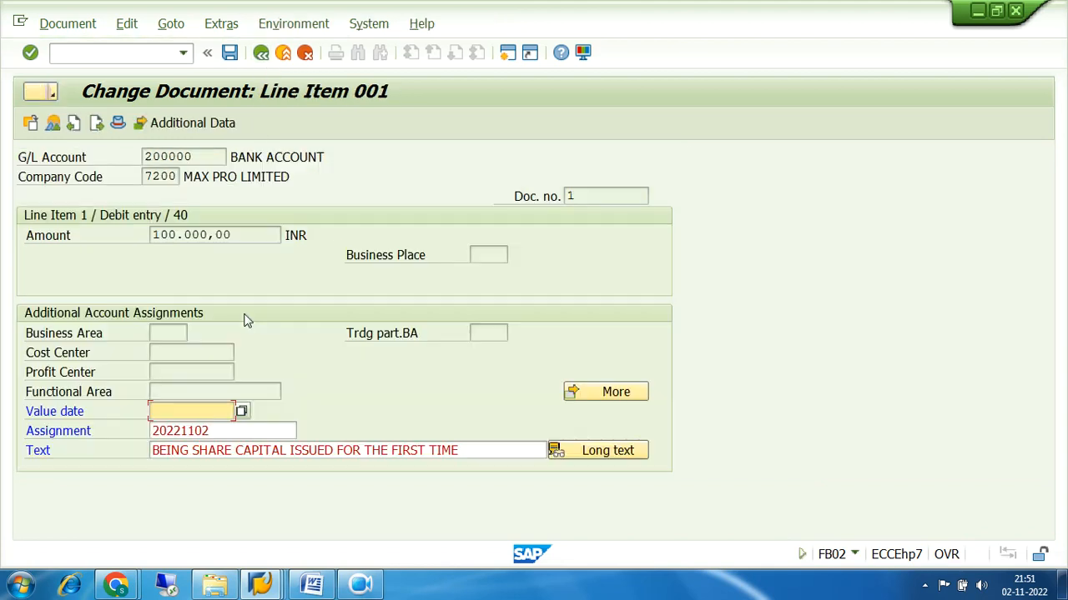
{"action": "left_click_drag", "start_coordinate": [463, 452], "coordinate": [47, 450]}
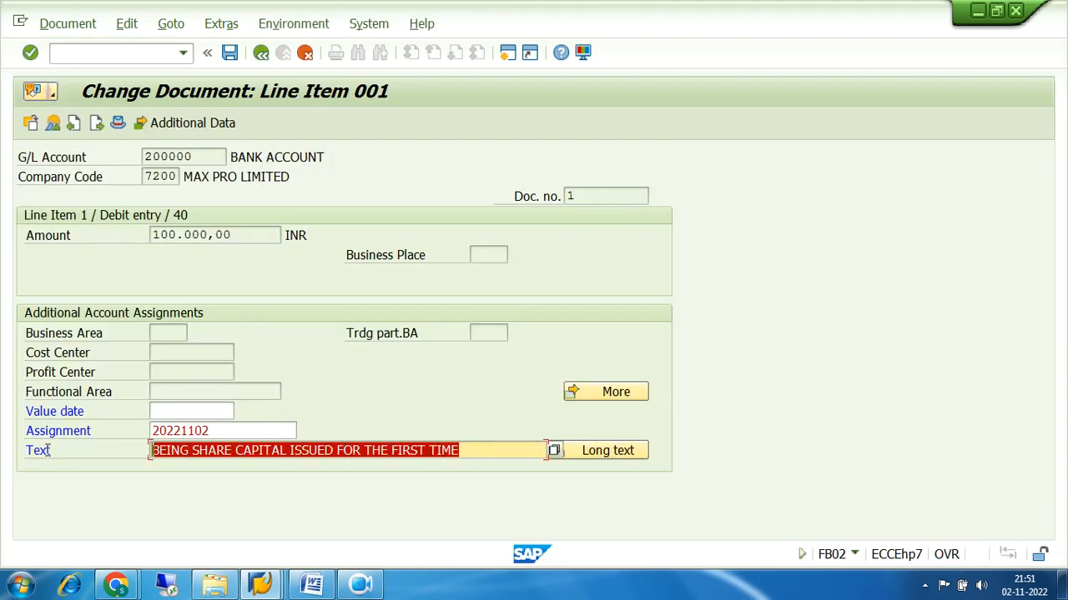
{"action": "left_click", "coordinate": [473, 451]}
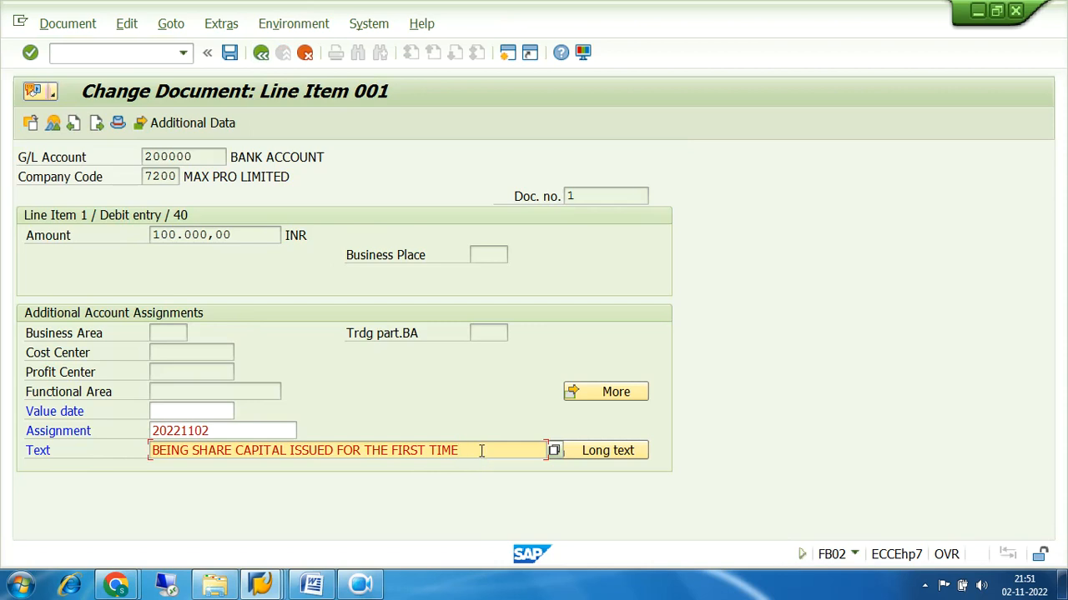
{"action": "left_click_drag", "start_coordinate": [469, 451], "coordinate": [337, 444]}
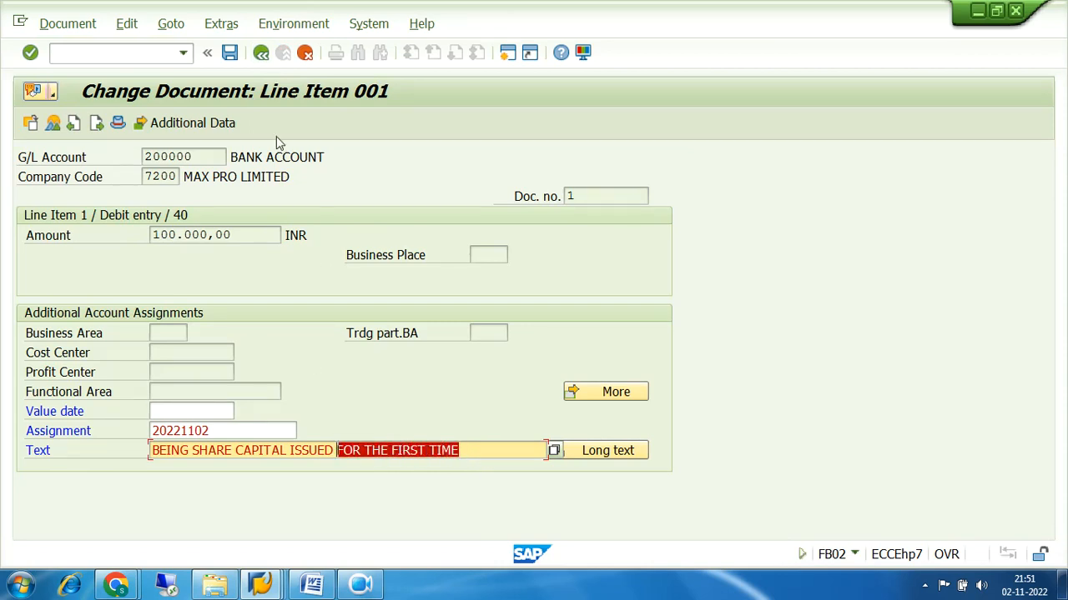
{"action": "left_click", "coordinate": [230, 53]}
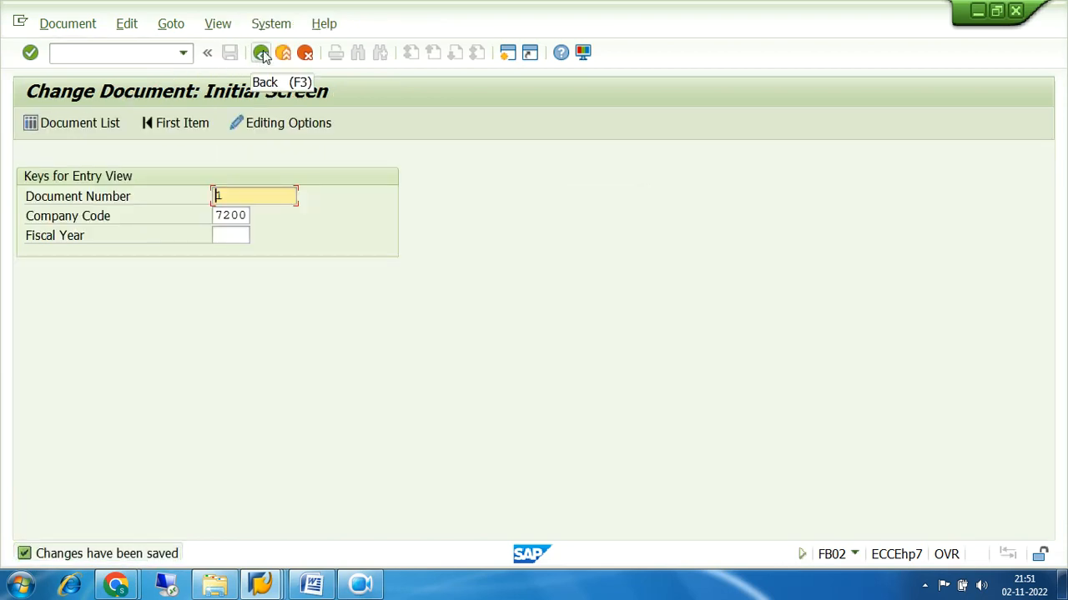
Return to Easy Access and launch FBL3N from General Ledger > Account
{"action": "left_click", "coordinate": [261, 53]}
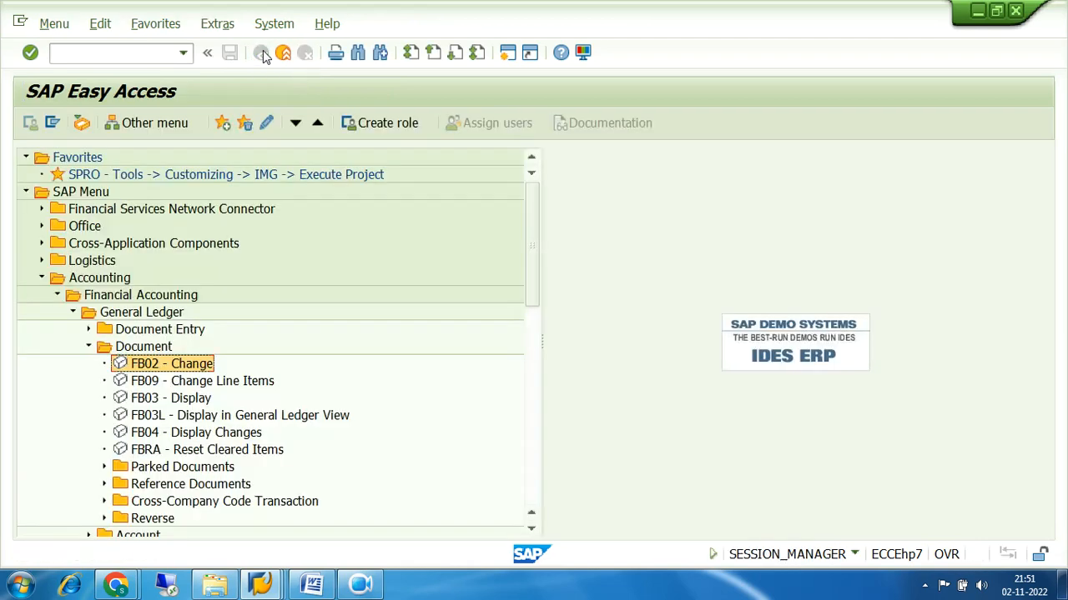
{"action": "left_click", "coordinate": [173, 399]}
{"action": "left_click", "coordinate": [170, 367]}
{"action": "left_click", "coordinate": [88, 346]}
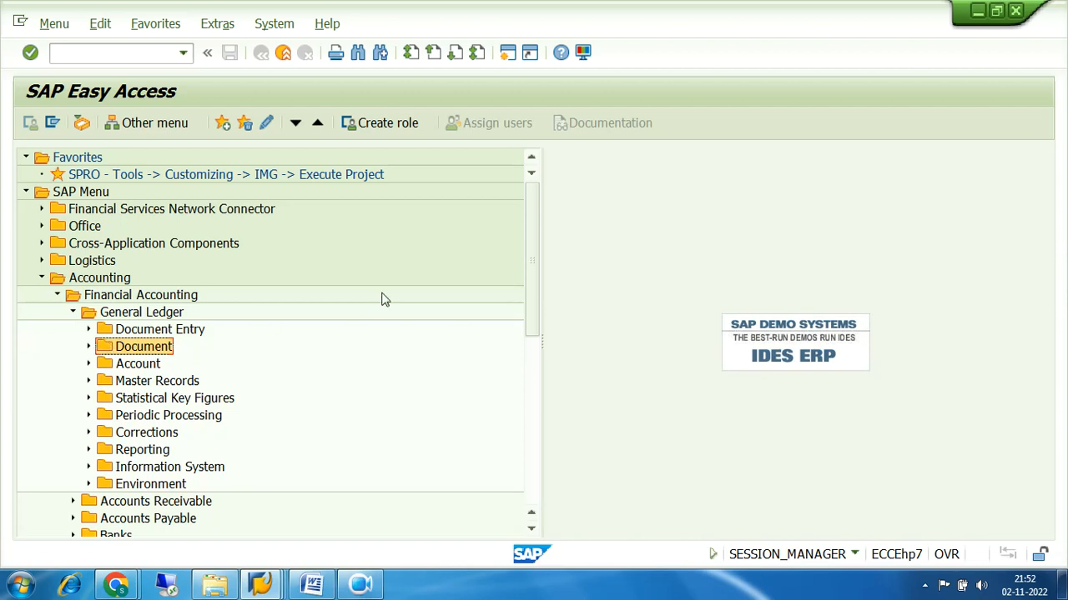
{"action": "scroll", "coordinate": [382, 299], "scroll_direction": "down", "scroll_amount": 2}
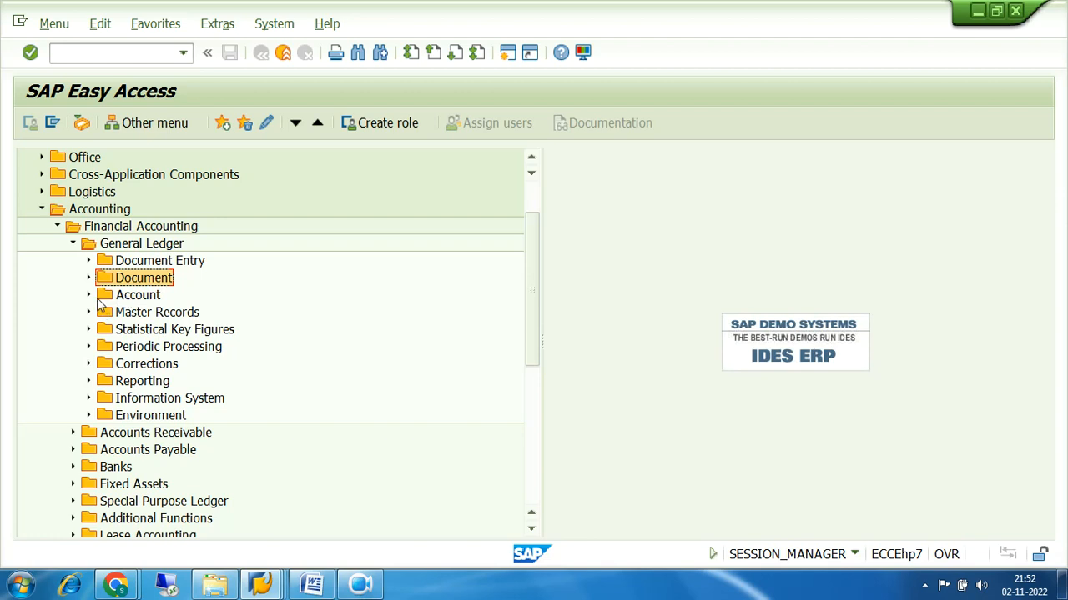
{"action": "left_click", "coordinate": [133, 297]}
{"action": "left_click", "coordinate": [89, 296]}
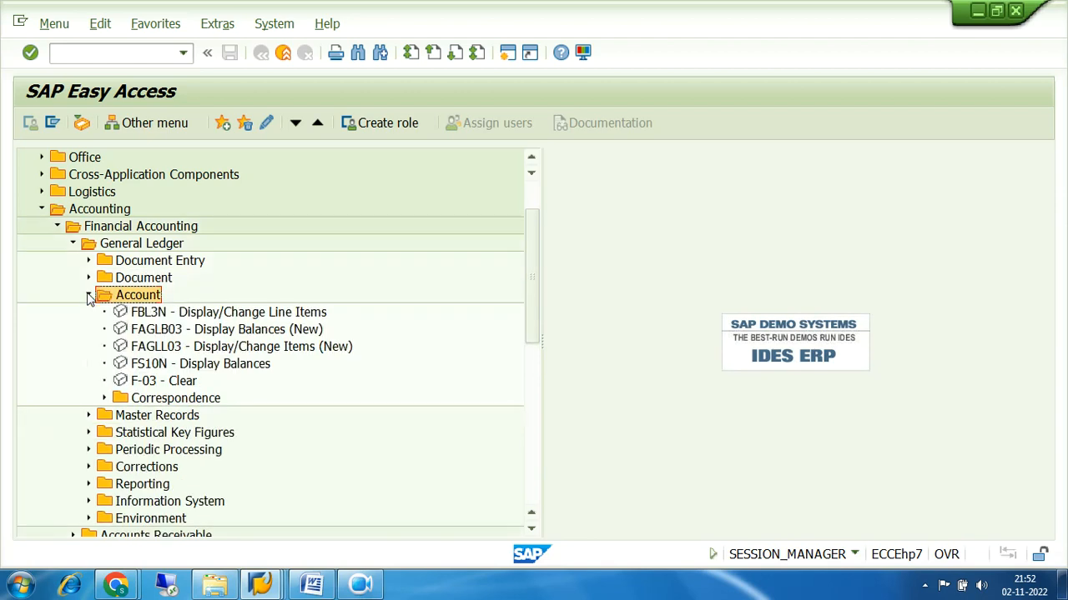
{"action": "double_click", "coordinate": [178, 315]}
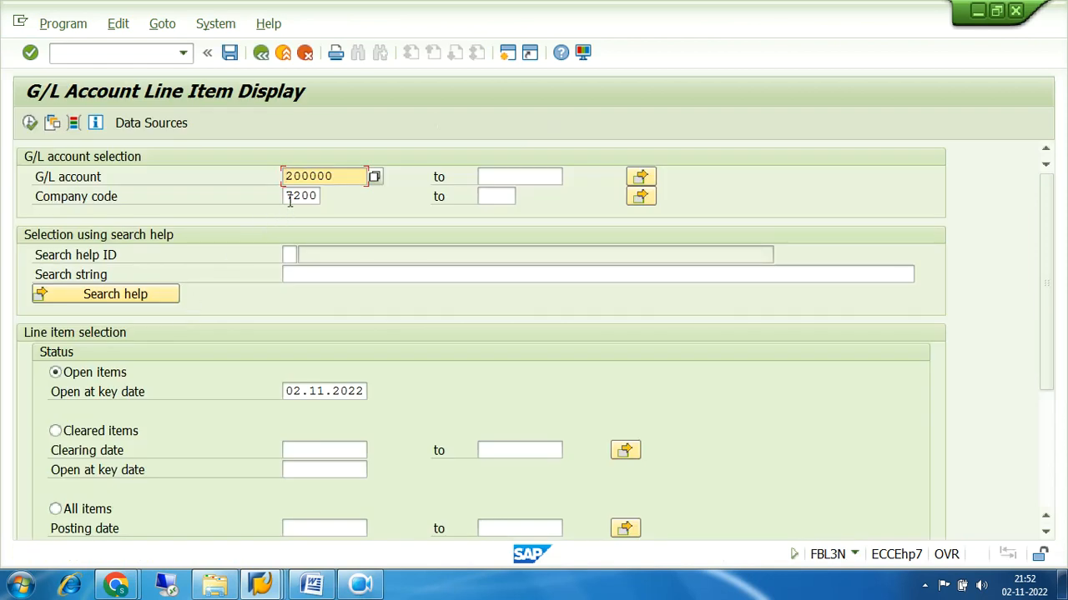
Run FBL3N for G/L account 200000 with all items included
{"action": "left_click_drag", "start_coordinate": [356, 175], "coordinate": [219, 206]}
{"action": "left_click_drag", "start_coordinate": [349, 176], "coordinate": [270, 180]}
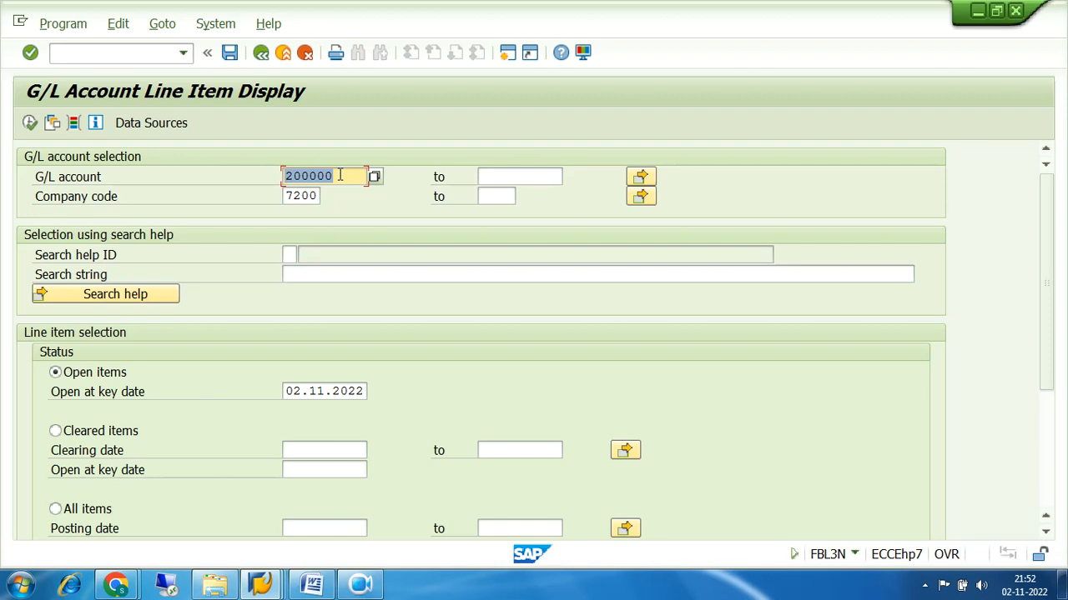
{"action": "left_click", "coordinate": [56, 510]}
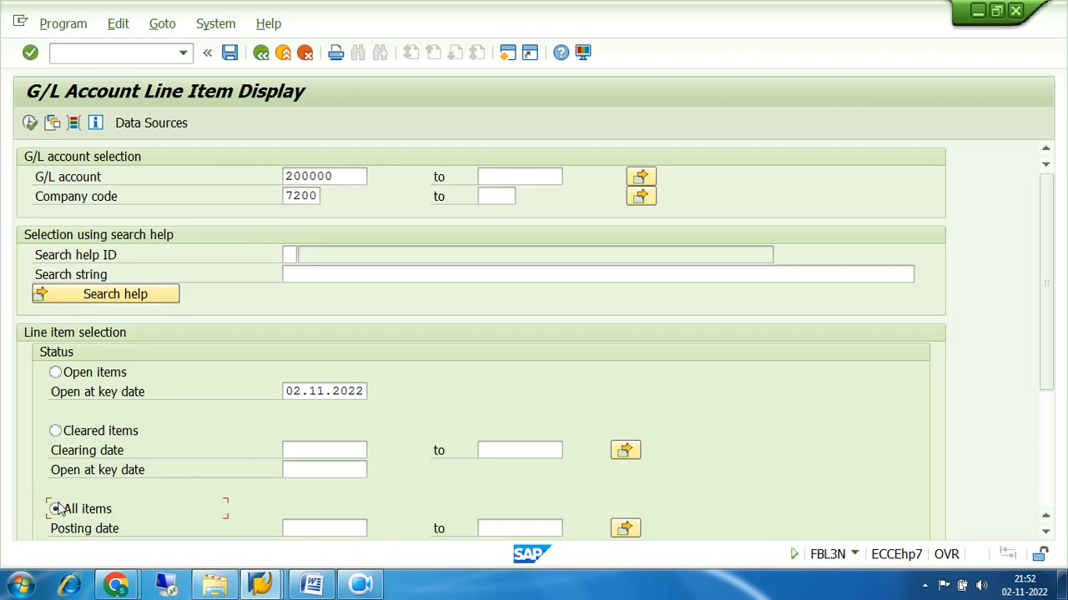
{"action": "left_click", "coordinate": [29, 123]}
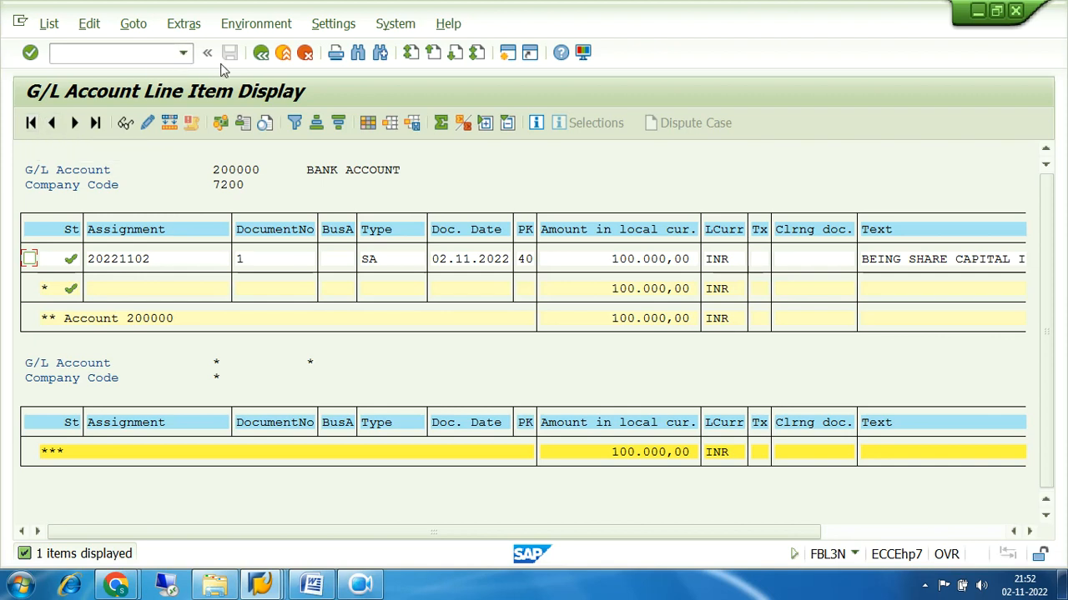
Back out of the report to Easy Access and select FS10N Display Balances
{"action": "left_click", "coordinate": [261, 54]}
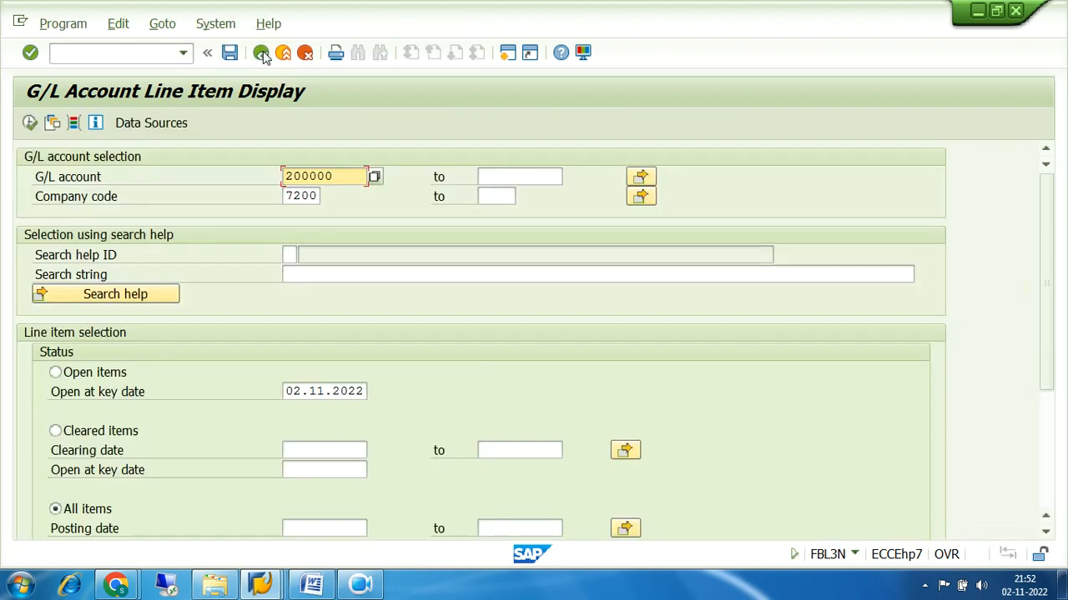
{"action": "left_click", "coordinate": [261, 53]}
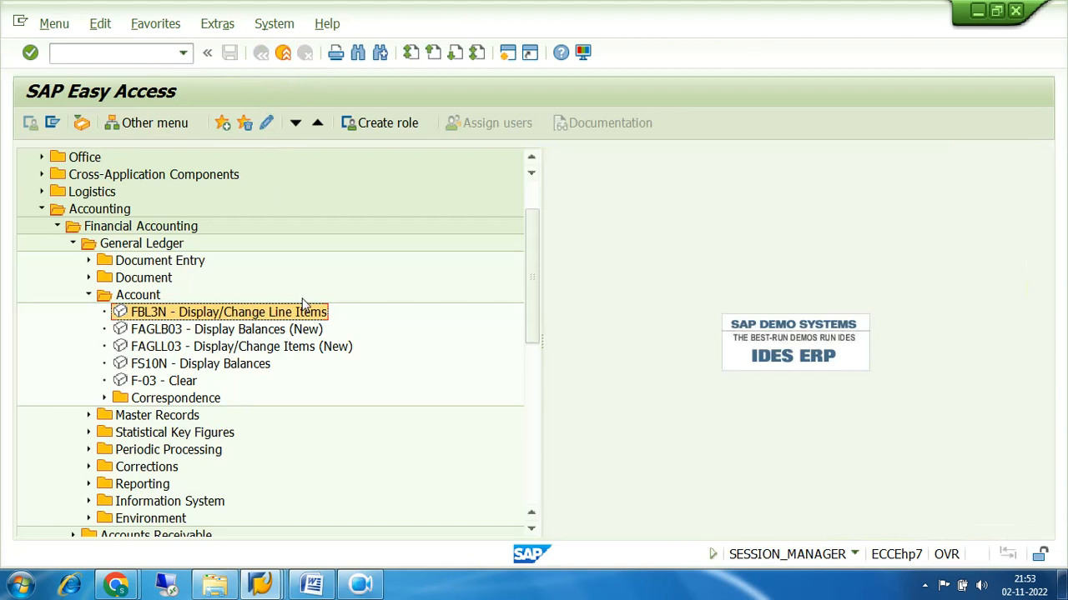
{"action": "left_click", "coordinate": [163, 368]}
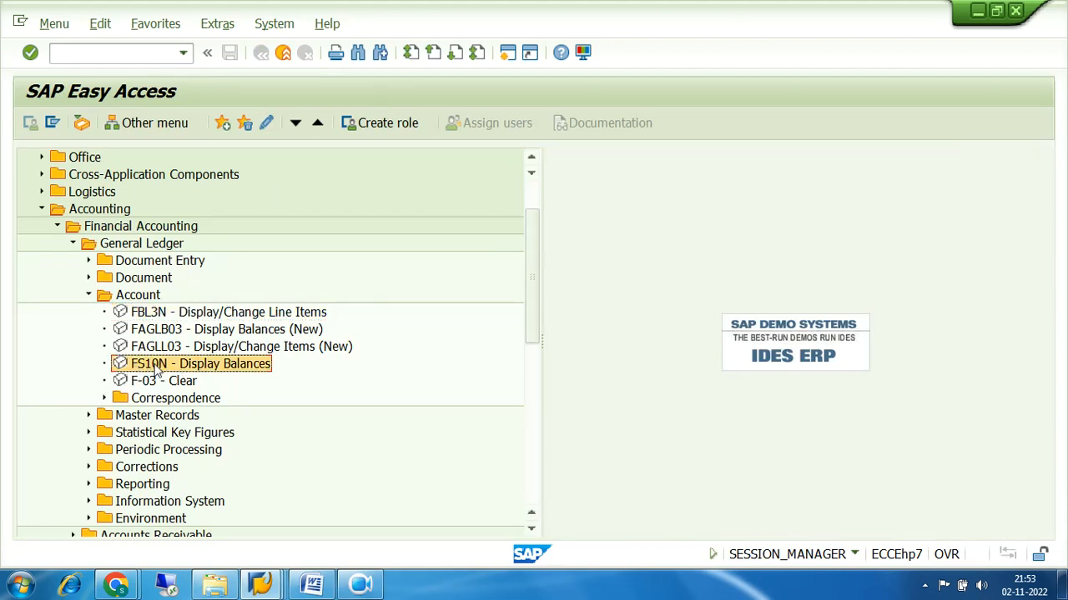
Display FS10N balances for G/L account 200000 in company code 7200, fiscal year 2022
{"action": "double_click", "coordinate": [156, 370]}
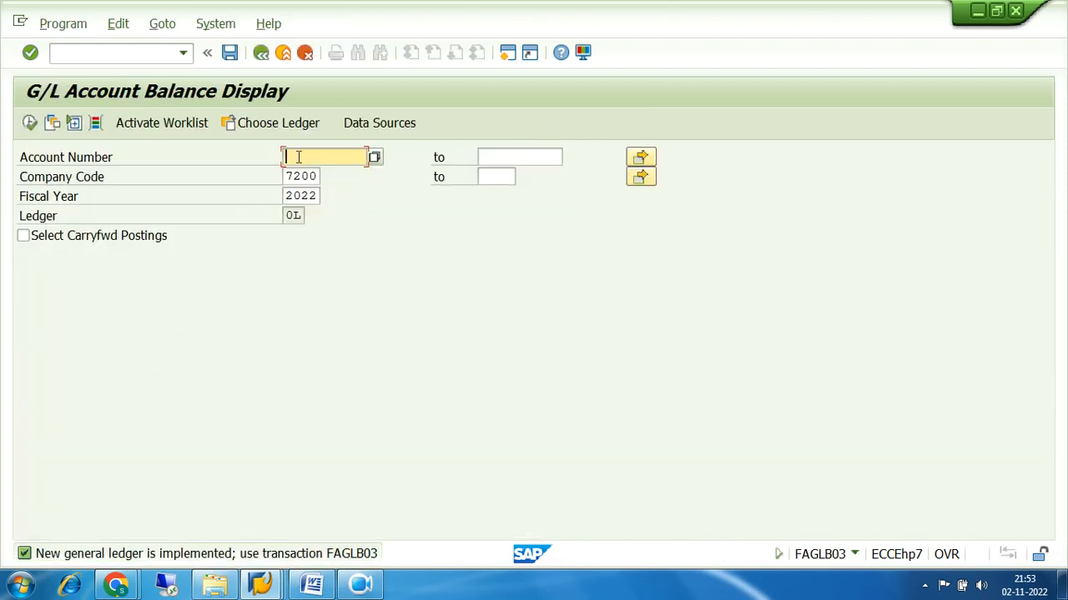
{"action": "type", "text": "200000"}
{"action": "left_click", "coordinate": [29, 123]}
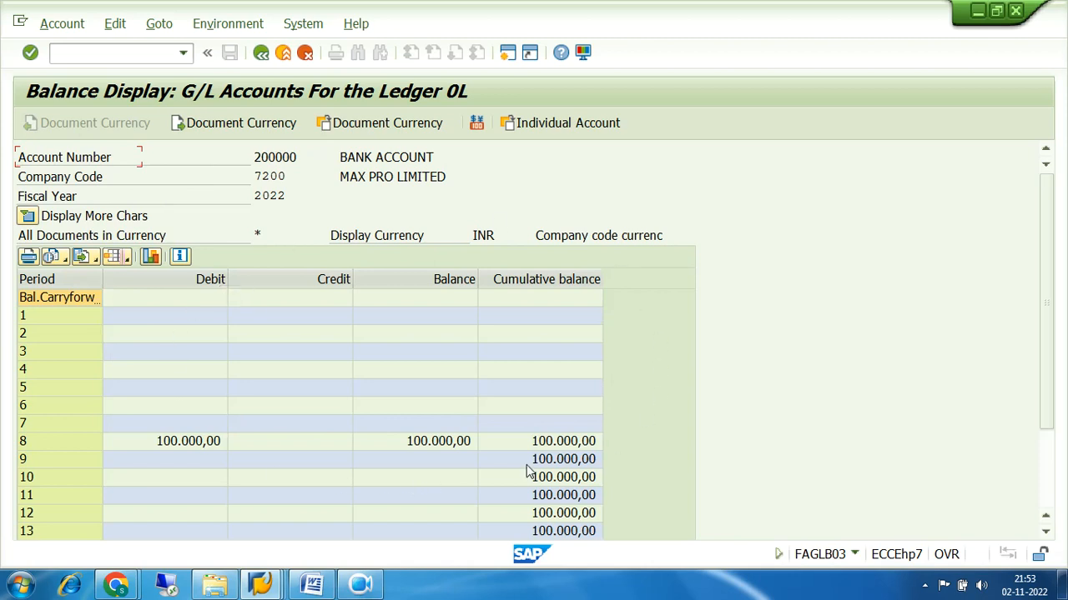
{"action": "left_click", "coordinate": [254, 156]}
{"action": "left_click_drag", "start_coordinate": [255, 157], "coordinate": [315, 157]}
{"action": "left_click", "coordinate": [335, 158]}
{"action": "left_click_drag", "start_coordinate": [253, 176], "coordinate": [285, 176]}
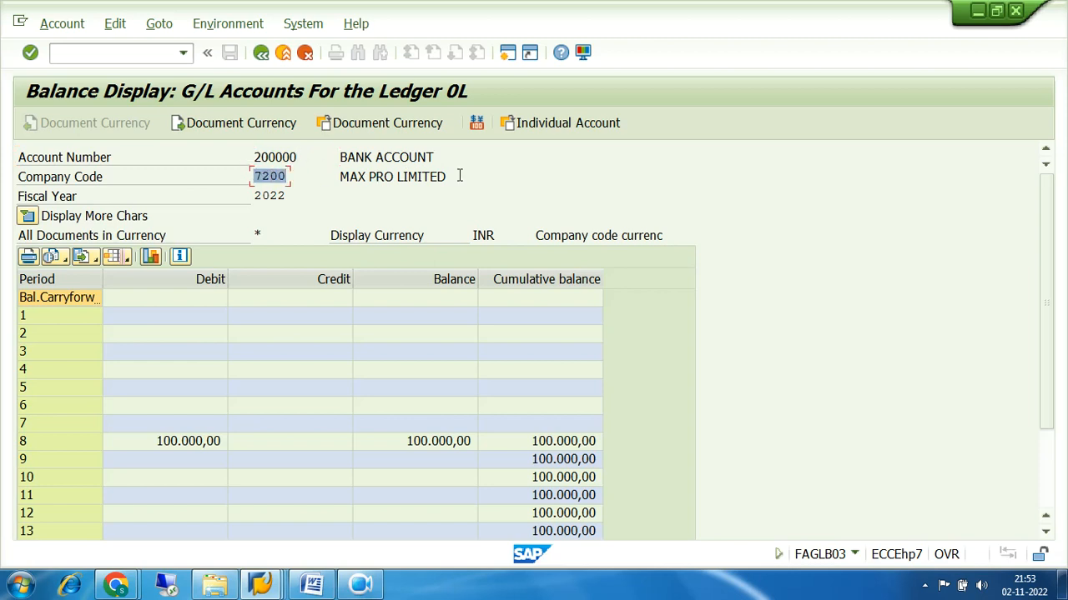
{"action": "left_click", "coordinate": [254, 195]}
{"action": "left_click_drag", "start_coordinate": [254, 195], "coordinate": [347, 194]}
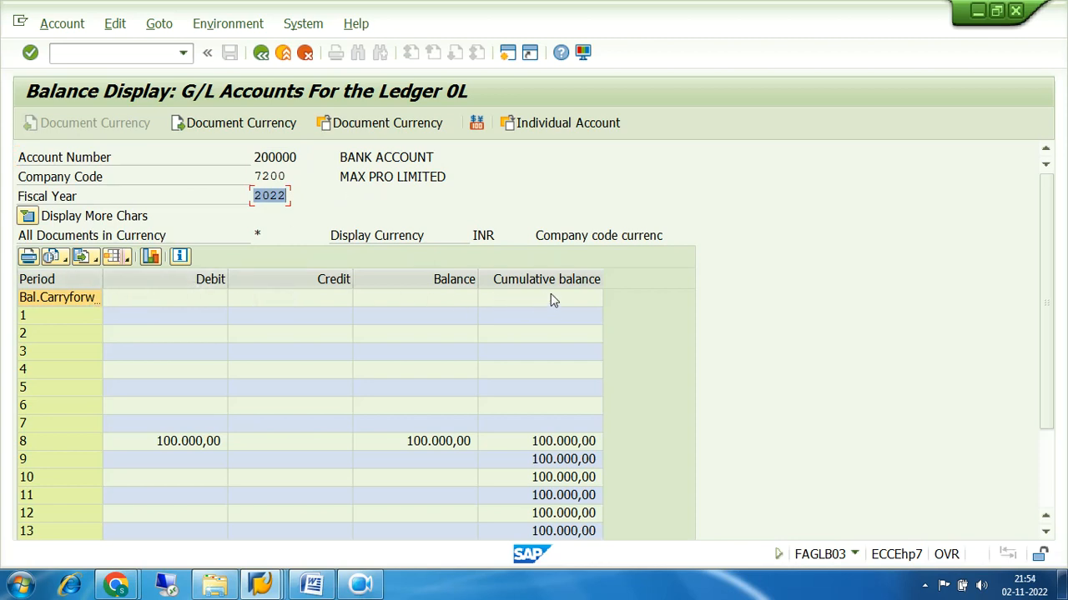
{"action": "left_click", "coordinate": [75, 278]}
{"action": "left_click", "coordinate": [174, 280]}
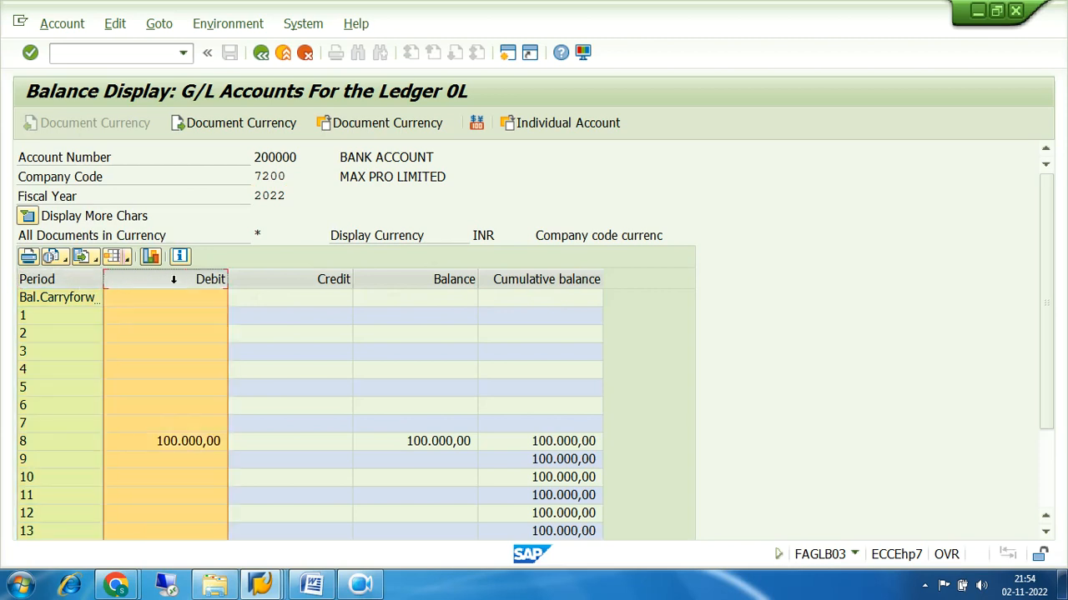
{"action": "left_click", "coordinate": [295, 279]}
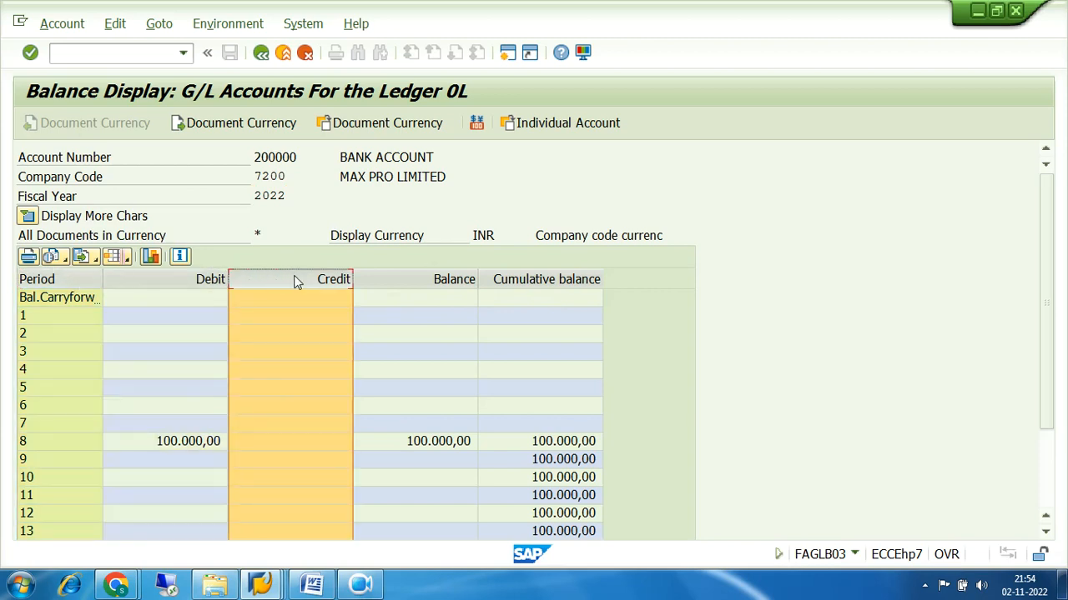
{"action": "left_click", "coordinate": [419, 277]}
{"action": "left_click", "coordinate": [533, 282]}
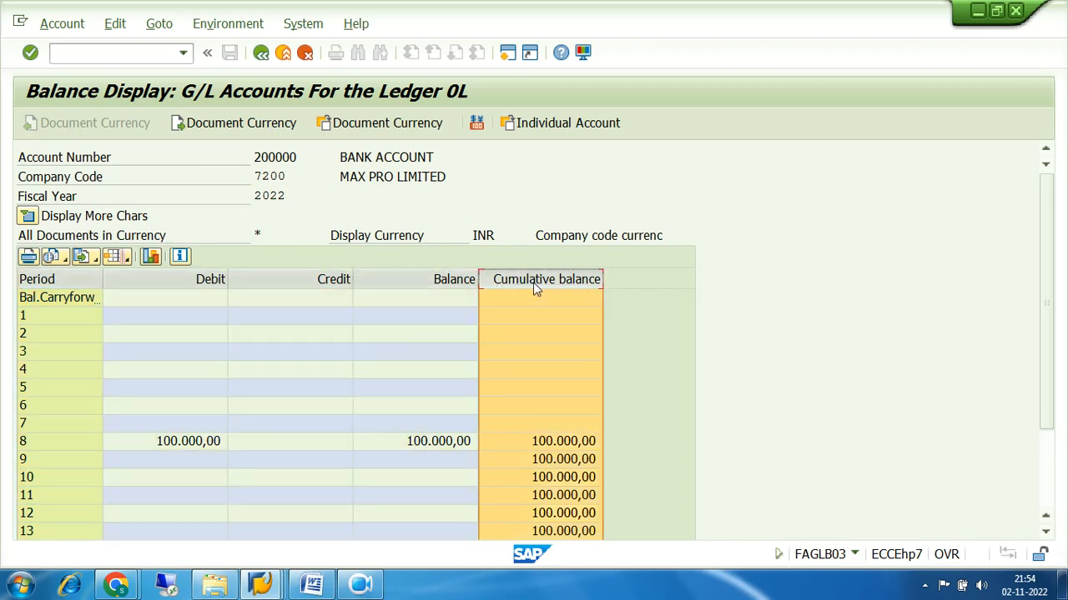
{"action": "left_click", "coordinate": [51, 282]}
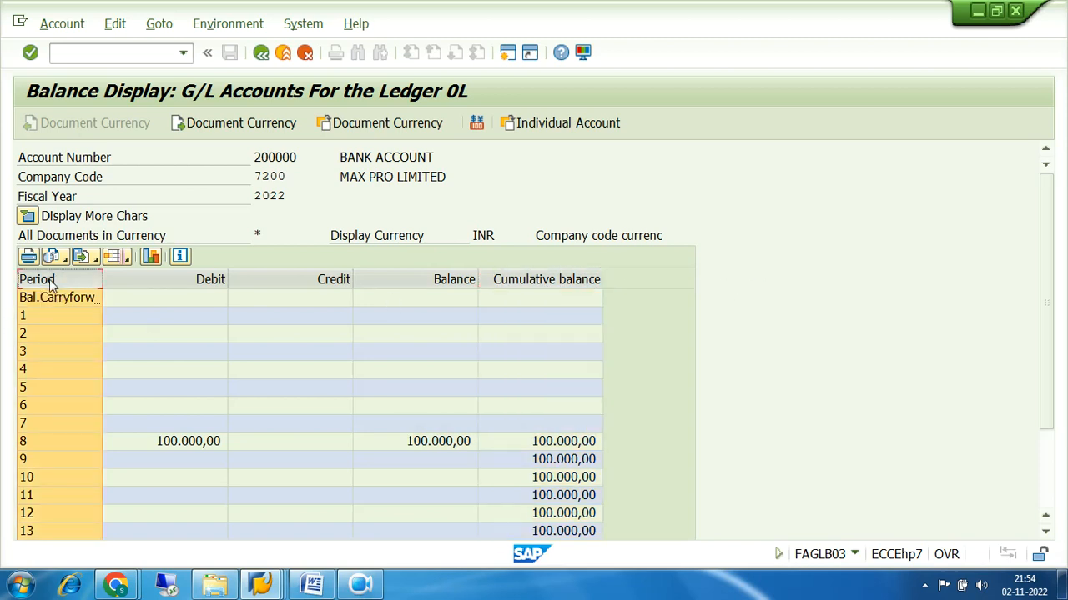
{"action": "left_click", "coordinate": [1044, 533]}
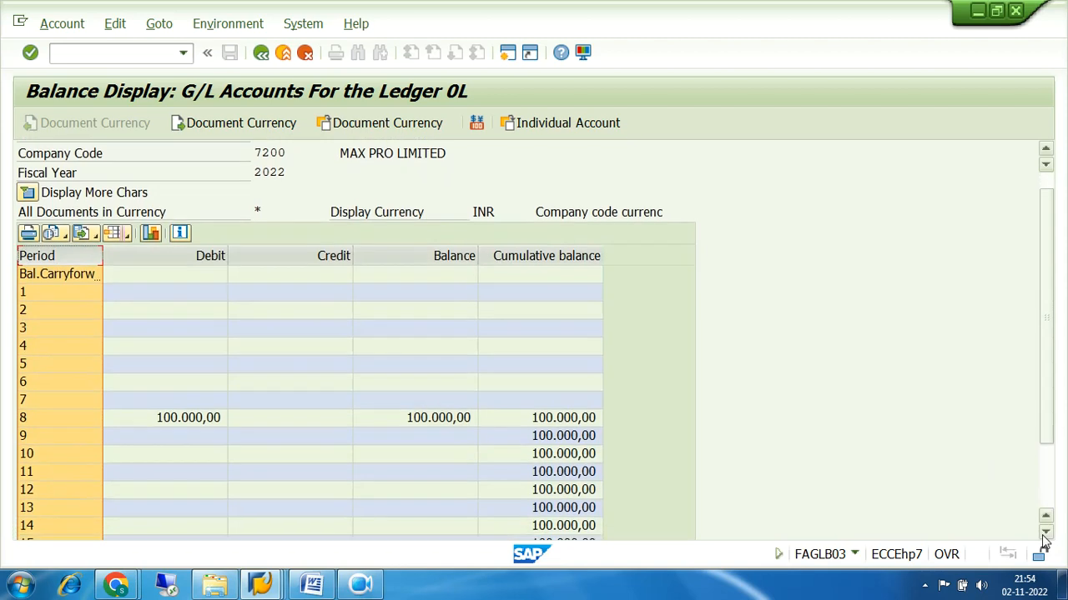
{"action": "left_click", "coordinate": [1044, 534]}
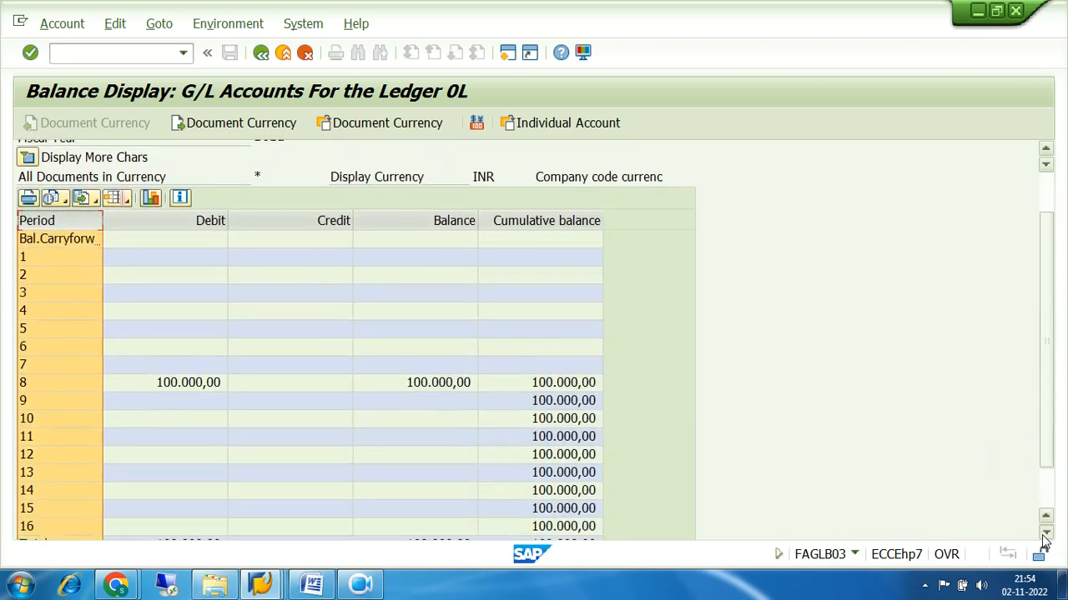
{"action": "left_click", "coordinate": [1045, 534]}
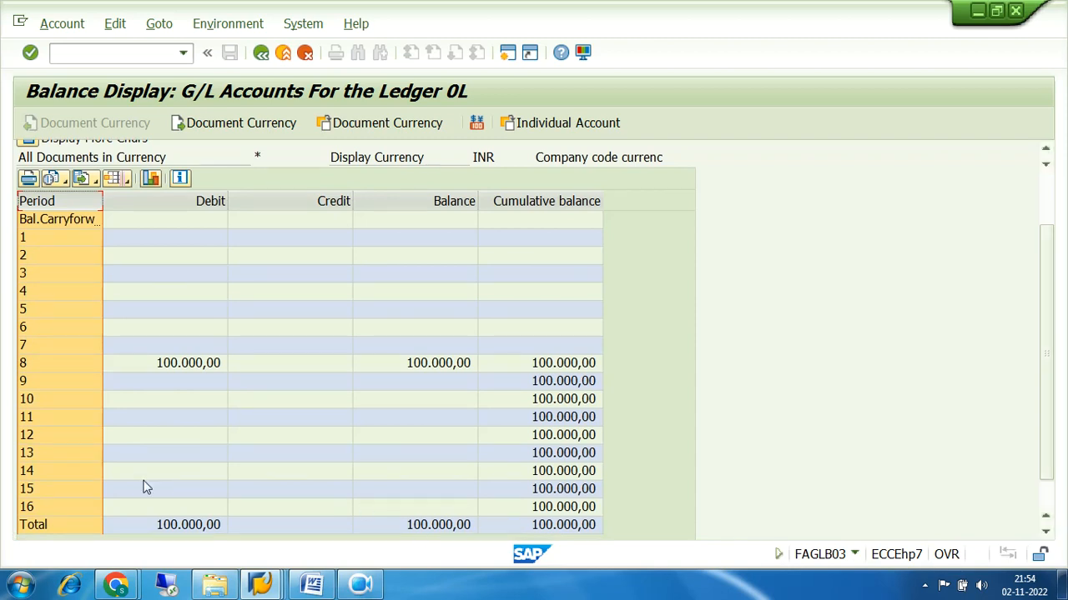
{"action": "left_click", "coordinate": [40, 506]}
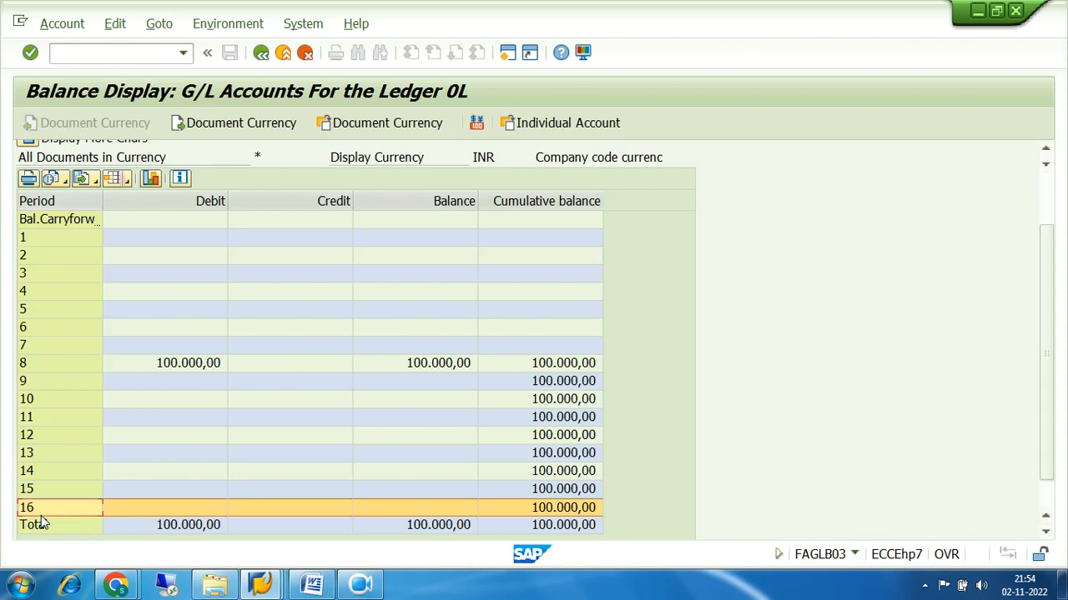
{"action": "left_click", "coordinate": [47, 488]}
{"action": "left_click", "coordinate": [49, 470]}
{"action": "left_click", "coordinate": [46, 456]}
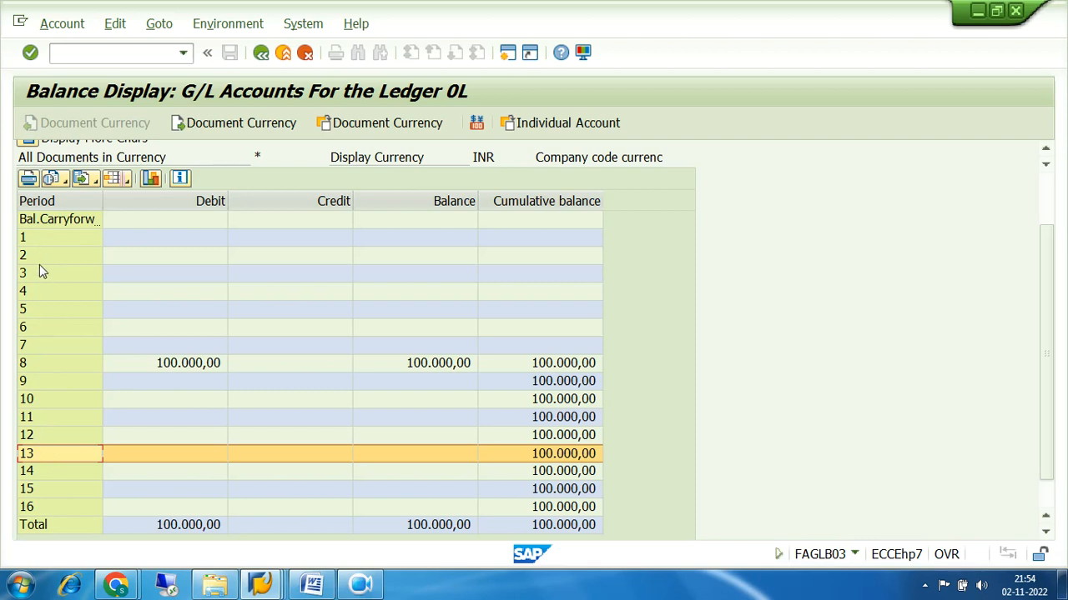
{"action": "left_click", "coordinate": [36, 437]}
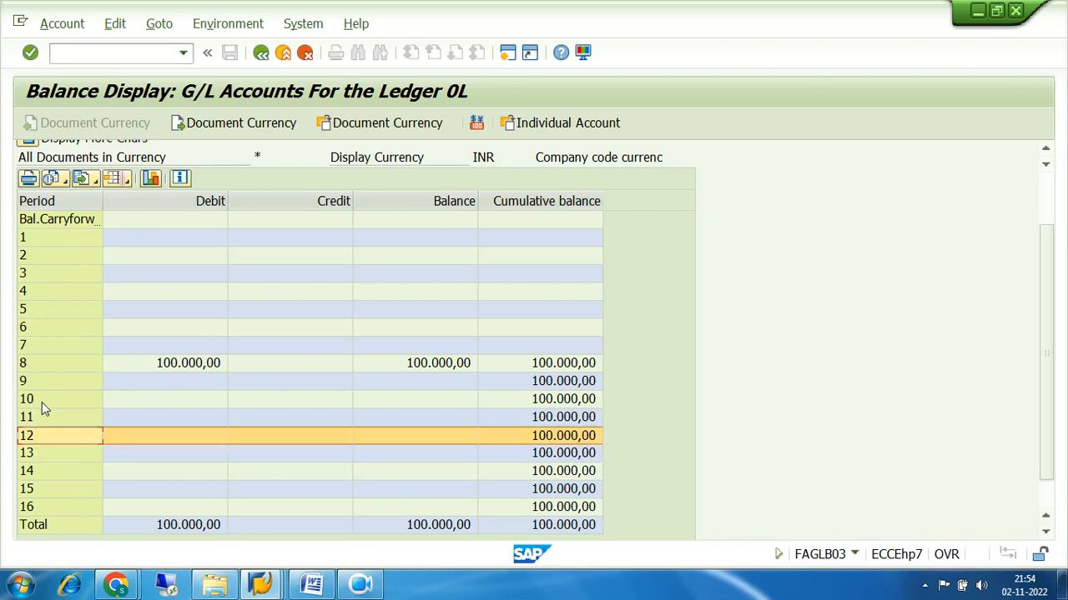
{"action": "left_click", "coordinate": [37, 220]}
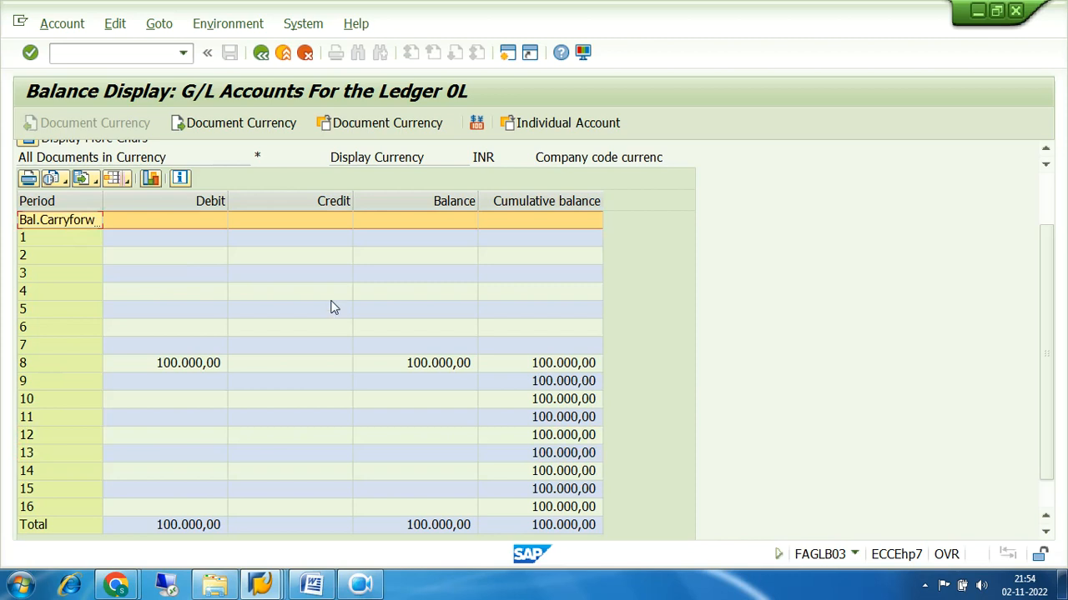
{"action": "left_click_drag", "start_coordinate": [1048, 249], "coordinate": [1048, 199]}
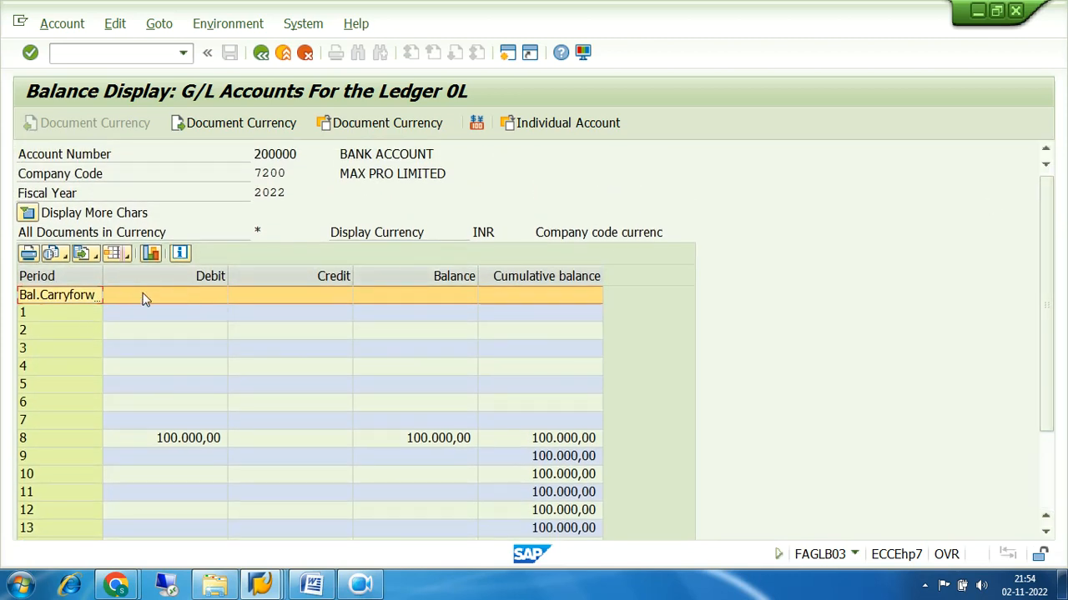
{"action": "left_click", "coordinate": [197, 298]}
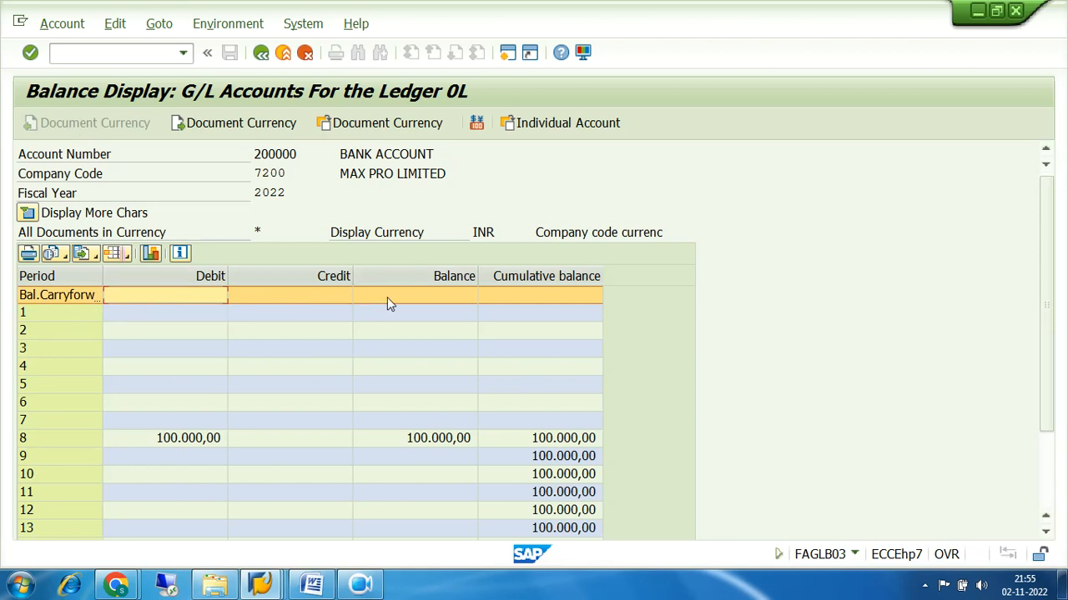
{"action": "left_click", "coordinate": [74, 438]}
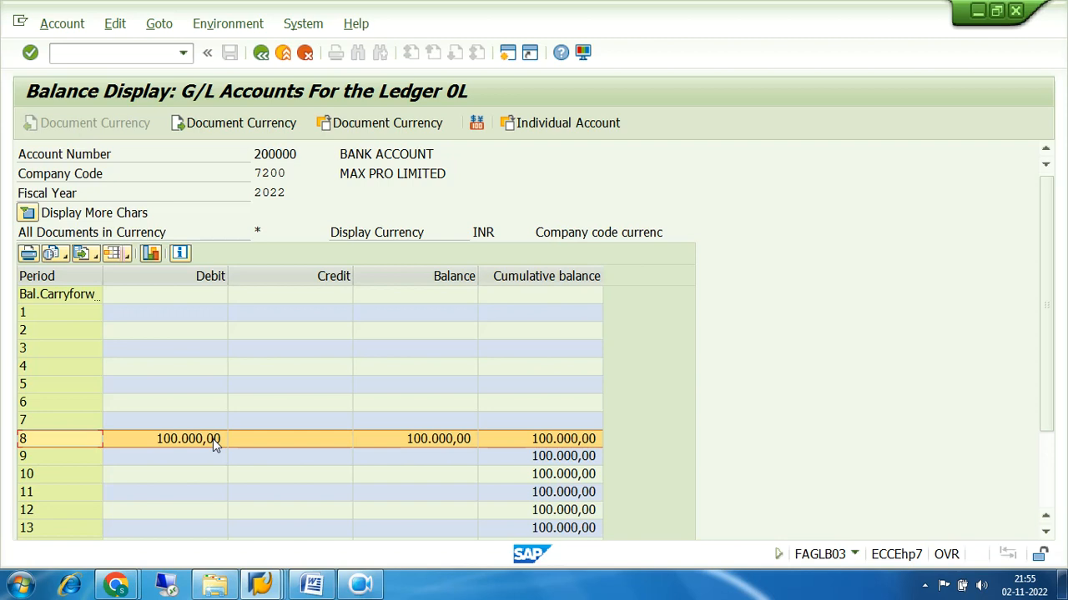
{"action": "left_click", "coordinate": [163, 443]}
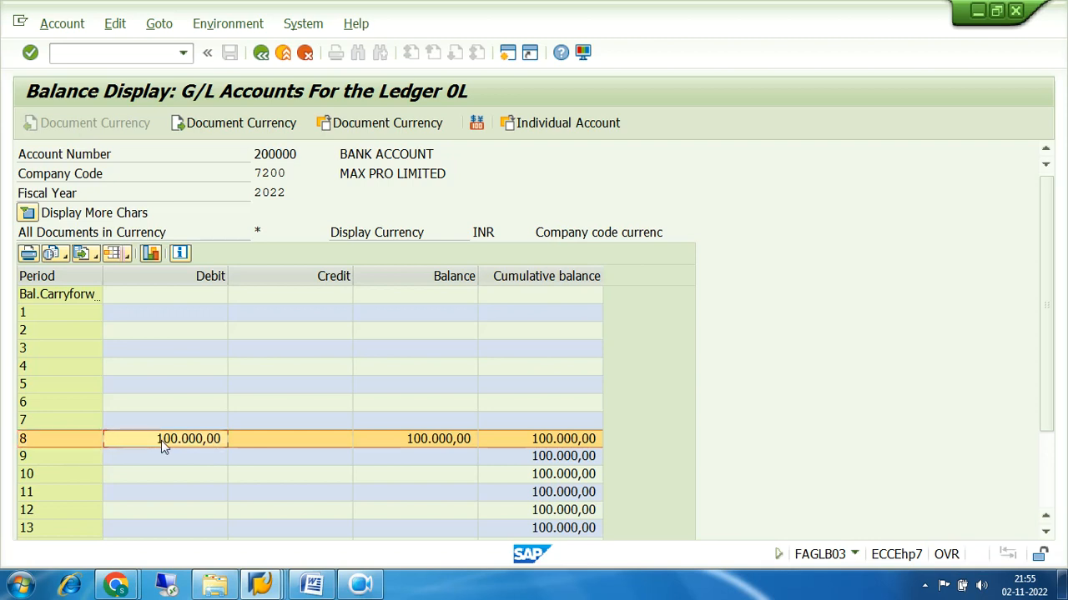
{"action": "left_click", "coordinate": [205, 277]}
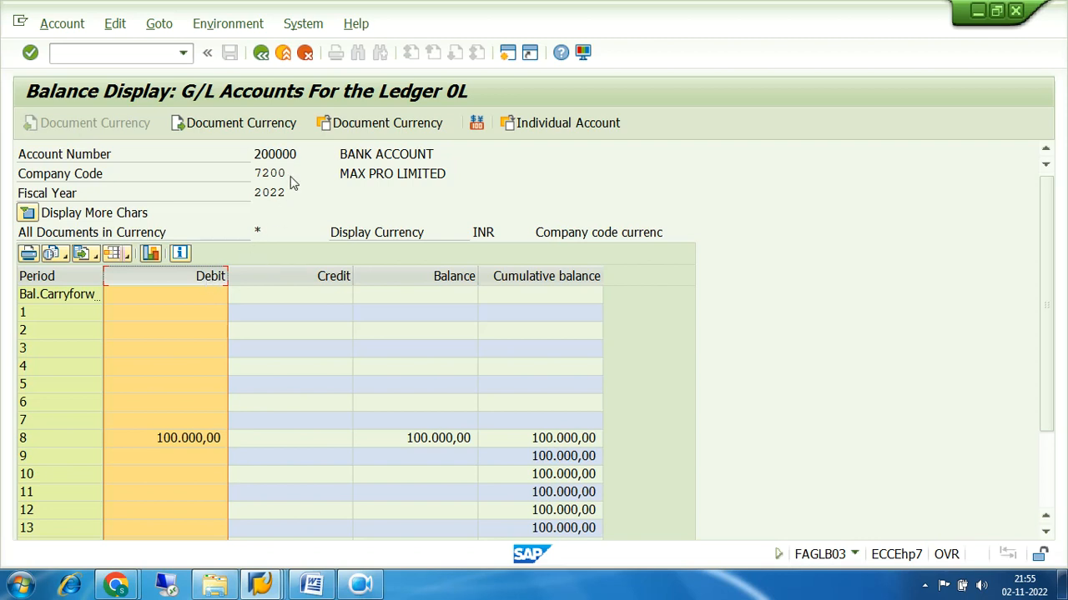
{"action": "left_click_drag", "start_coordinate": [299, 154], "coordinate": [251, 157]}
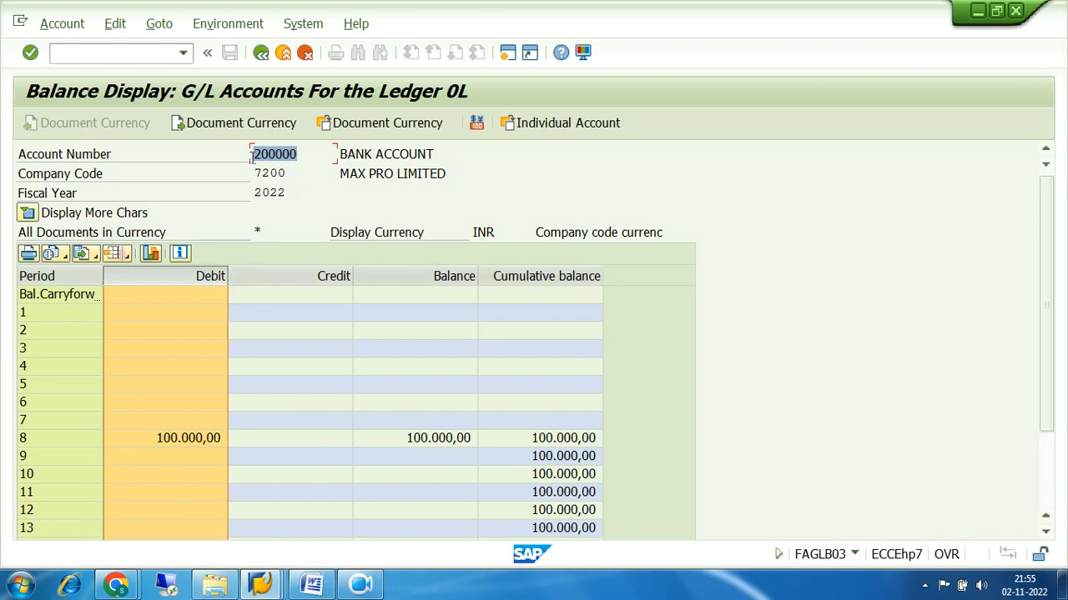
{"action": "left_click", "coordinate": [207, 442]}
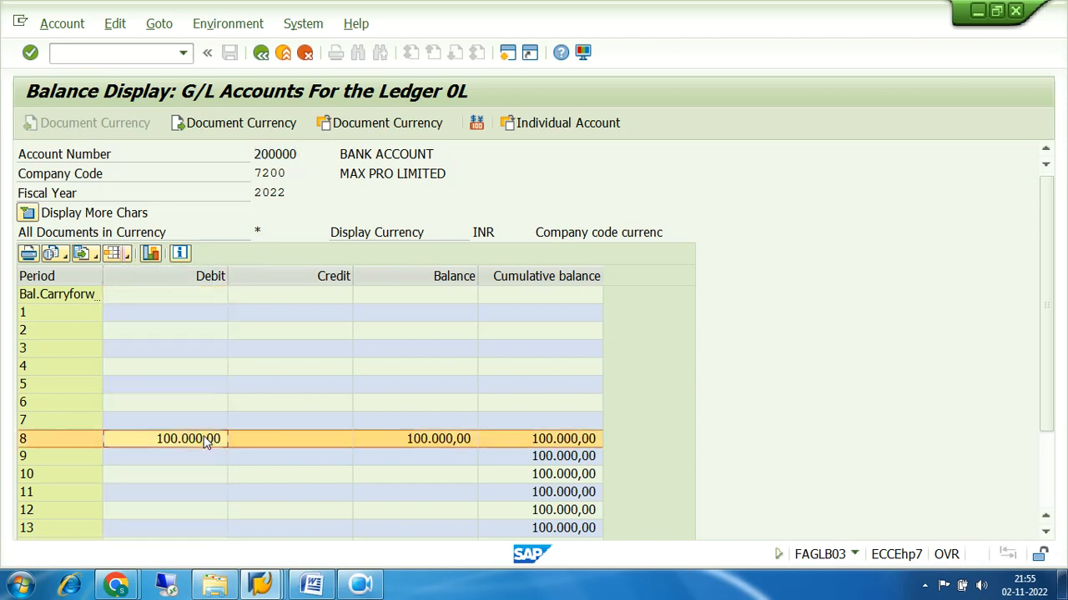
{"action": "left_click", "coordinate": [284, 446]}
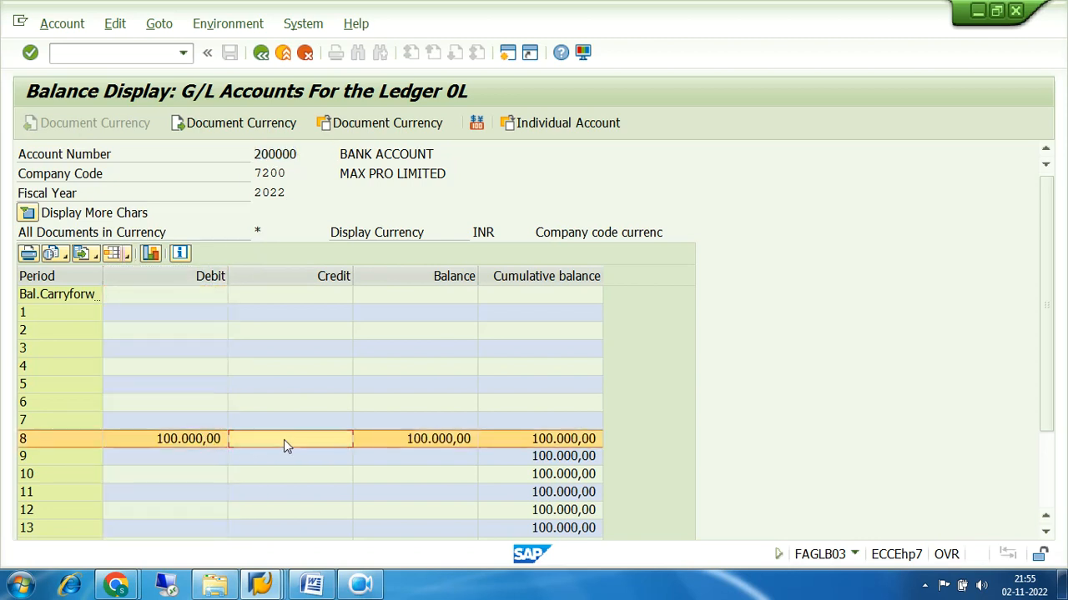
{"action": "left_click", "coordinate": [421, 450]}
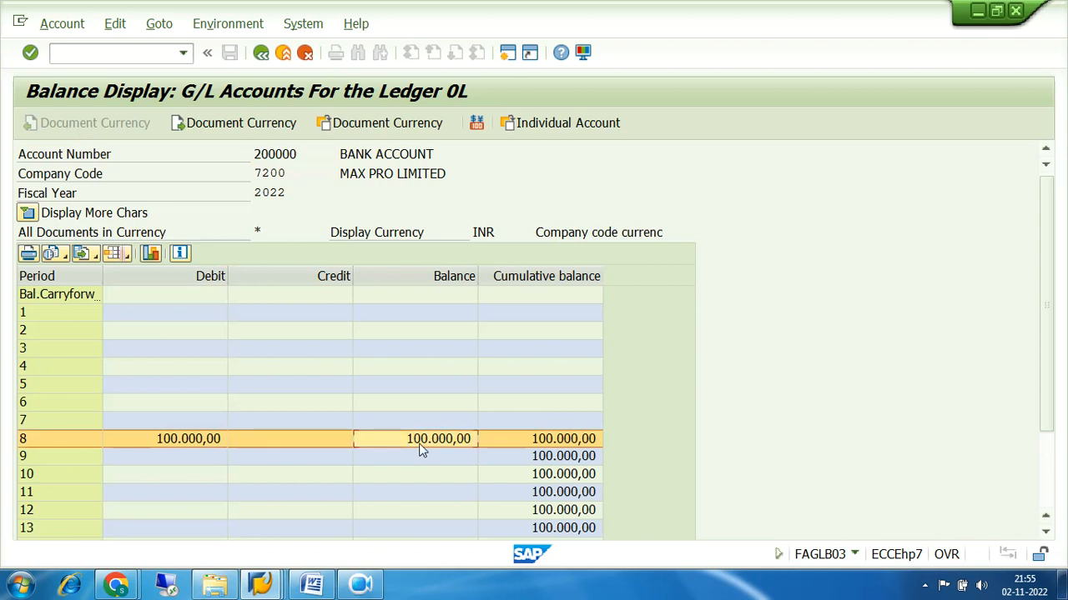
{"action": "left_click", "coordinate": [581, 445]}
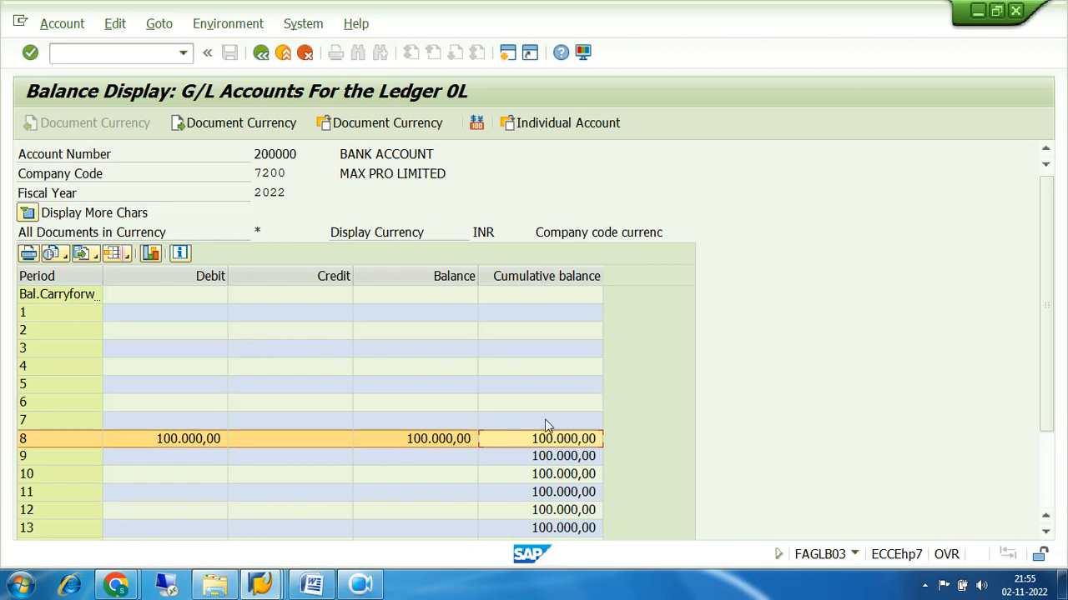
{"action": "left_click", "coordinate": [526, 402]}
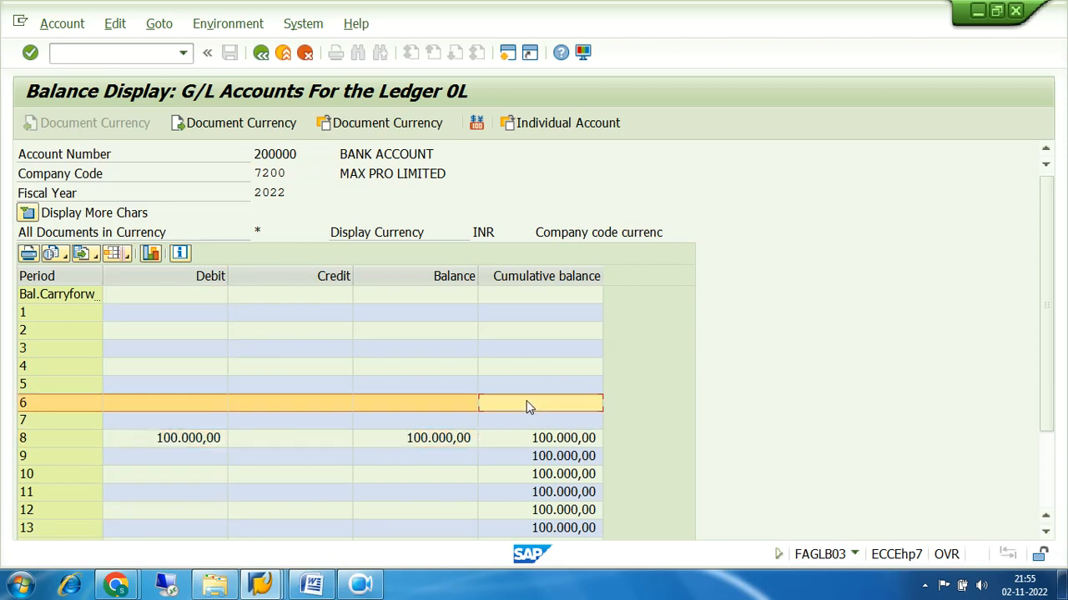
{"action": "left_click", "coordinate": [529, 422]}
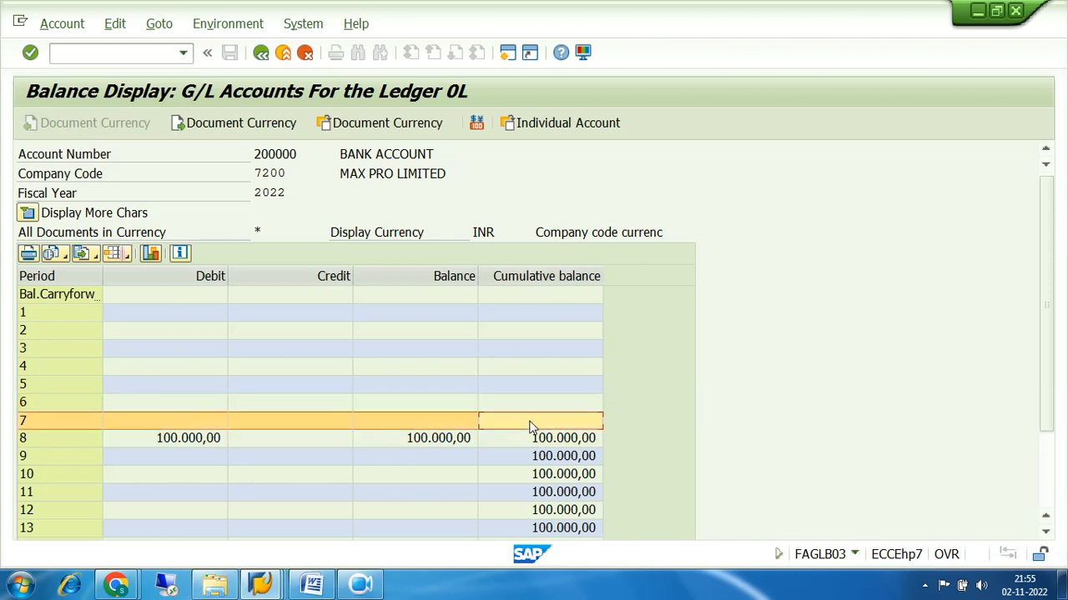
{"action": "left_click", "coordinate": [434, 446]}
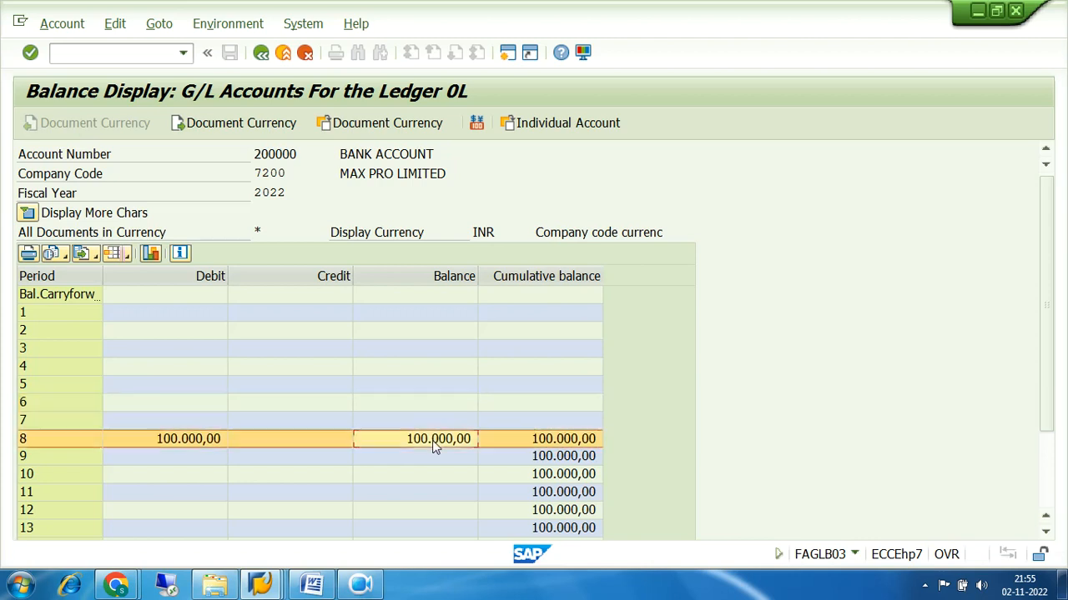
{"action": "left_click", "coordinate": [540, 428]}
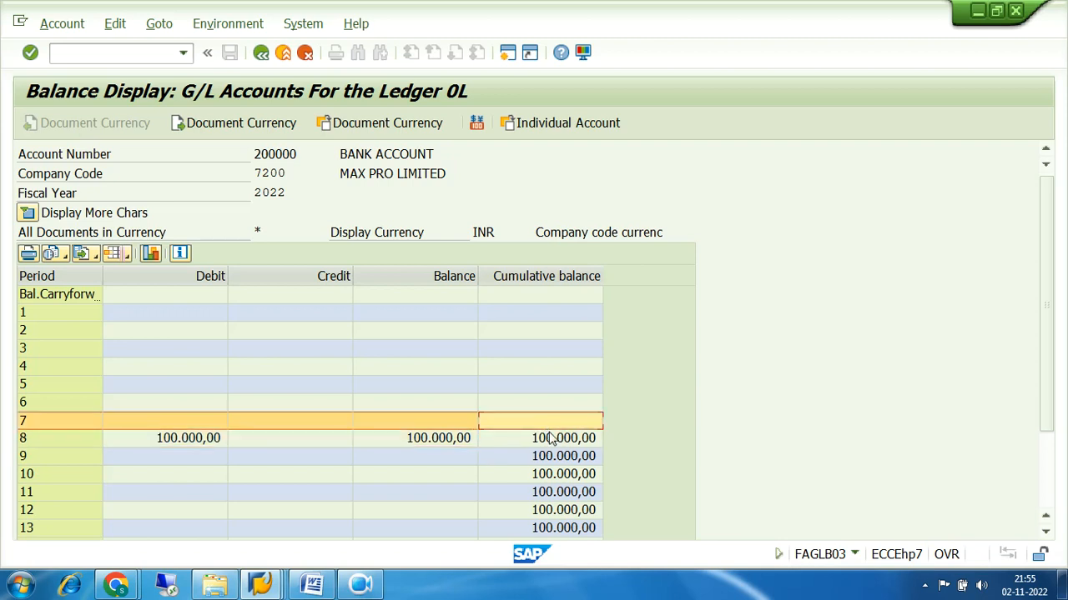
{"action": "left_click", "coordinate": [557, 444]}
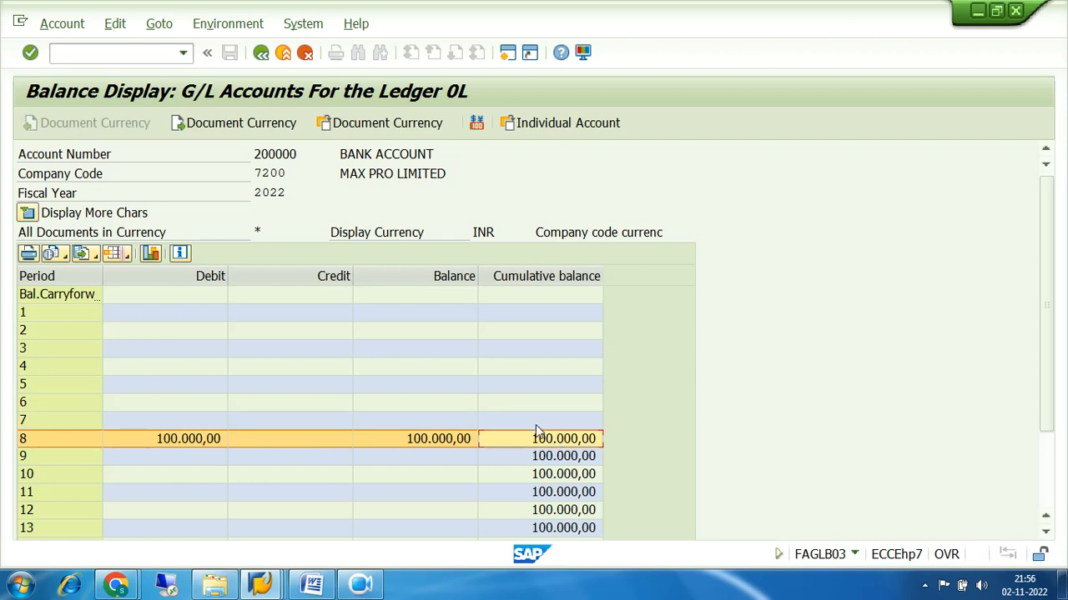
Drill into period 8's debit and inspect the line item: posting key 40, type SA, 100.000,00
{"action": "double_click", "coordinate": [172, 440]}
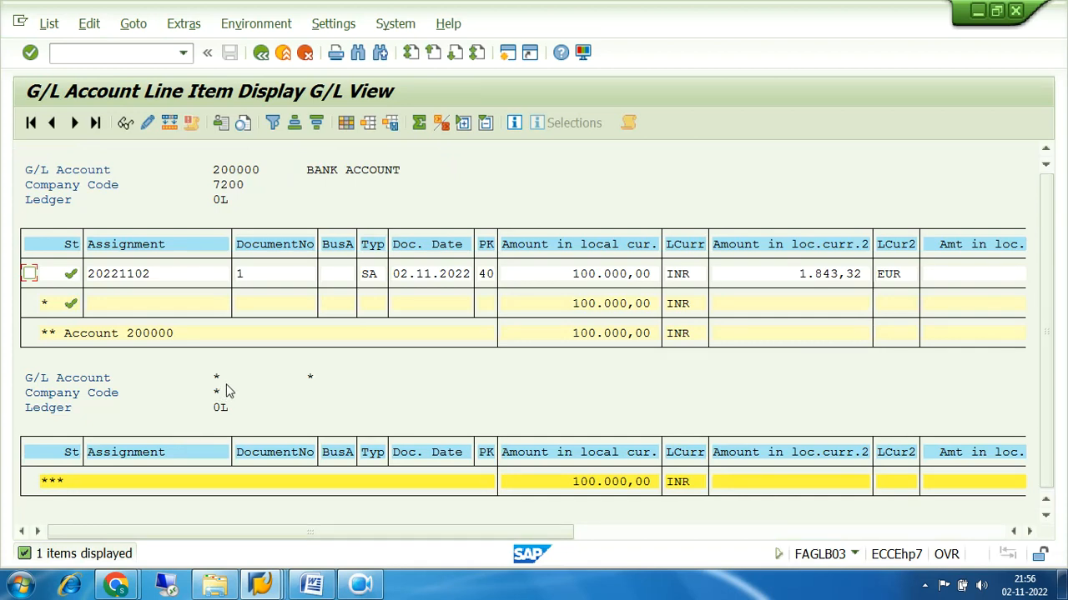
{"action": "left_click", "coordinate": [253, 276]}
{"action": "left_click", "coordinate": [214, 171]}
{"action": "left_click", "coordinate": [489, 277]}
{"action": "left_click", "coordinate": [368, 275]}
{"action": "left_click", "coordinate": [566, 276]}
{"action": "left_click", "coordinate": [818, 277]}
Scroll right to the Profit Ctr, Segment and Text columns, then back to the left
{"action": "left_click", "coordinate": [1030, 532]}
{"action": "left_click", "coordinate": [1030, 532]}
{"action": "left_click", "coordinate": [1030, 532]}
{"action": "left_click", "coordinate": [1030, 532]}
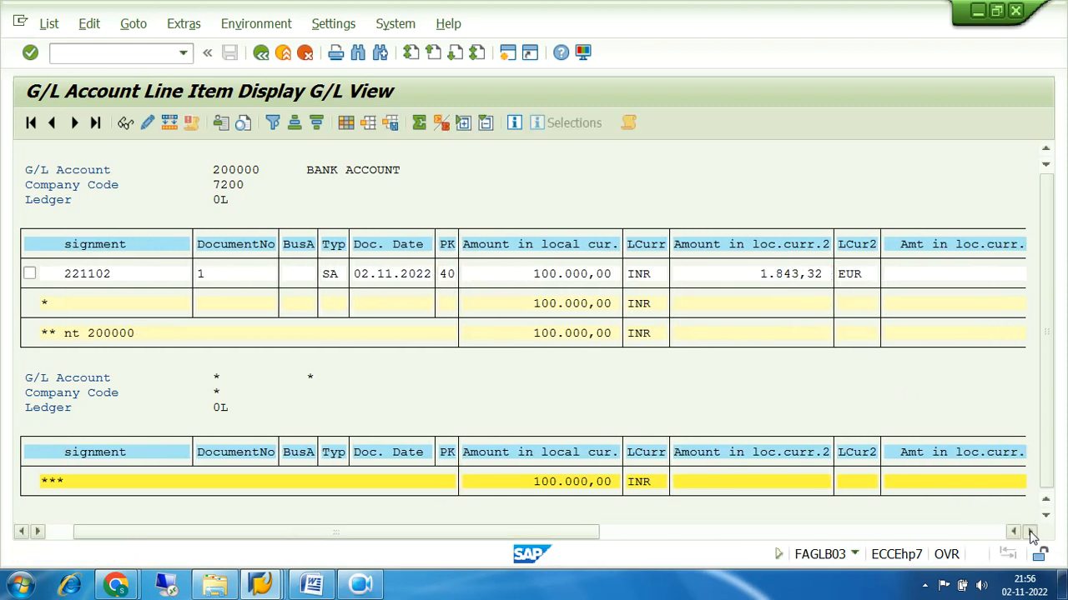
{"action": "left_click", "coordinate": [1030, 532]}
{"action": "left_click", "coordinate": [1030, 532]}
{"action": "left_click", "coordinate": [992, 533]}
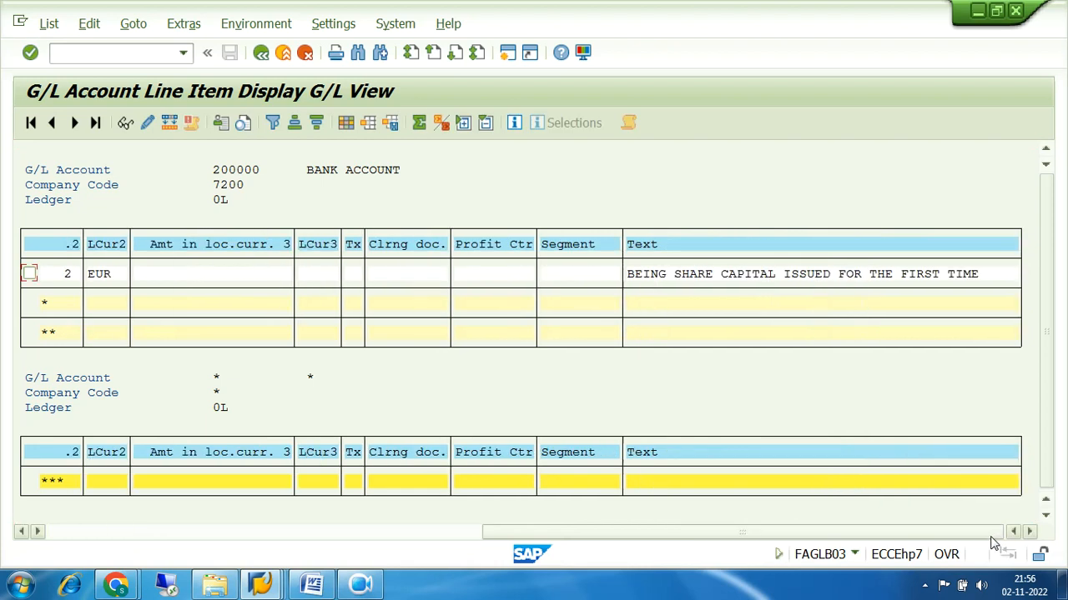
{"action": "left_click", "coordinate": [660, 278]}
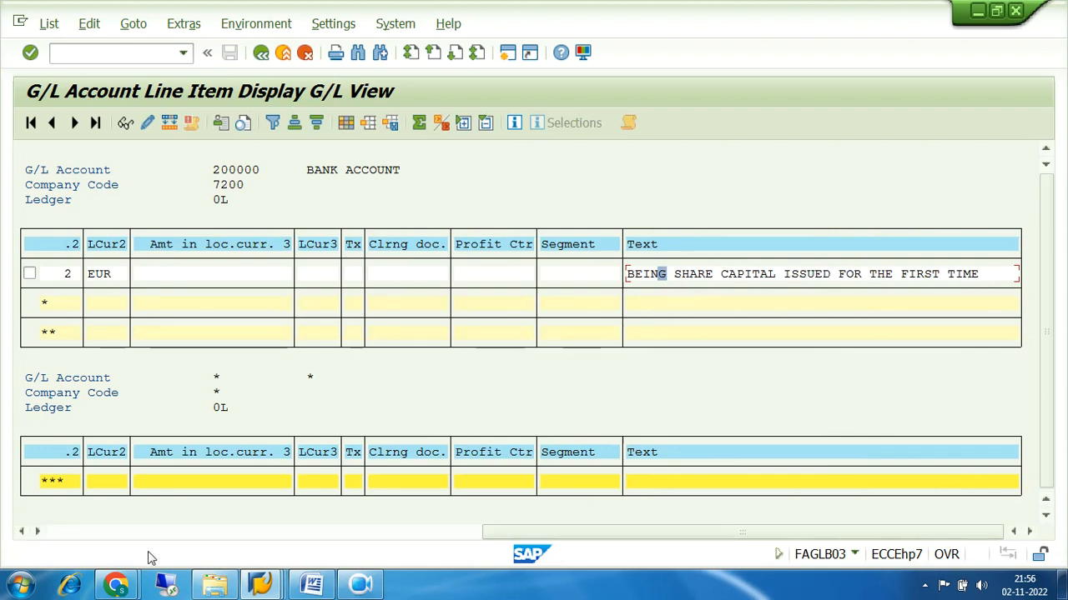
{"action": "left_click", "coordinate": [75, 531]}
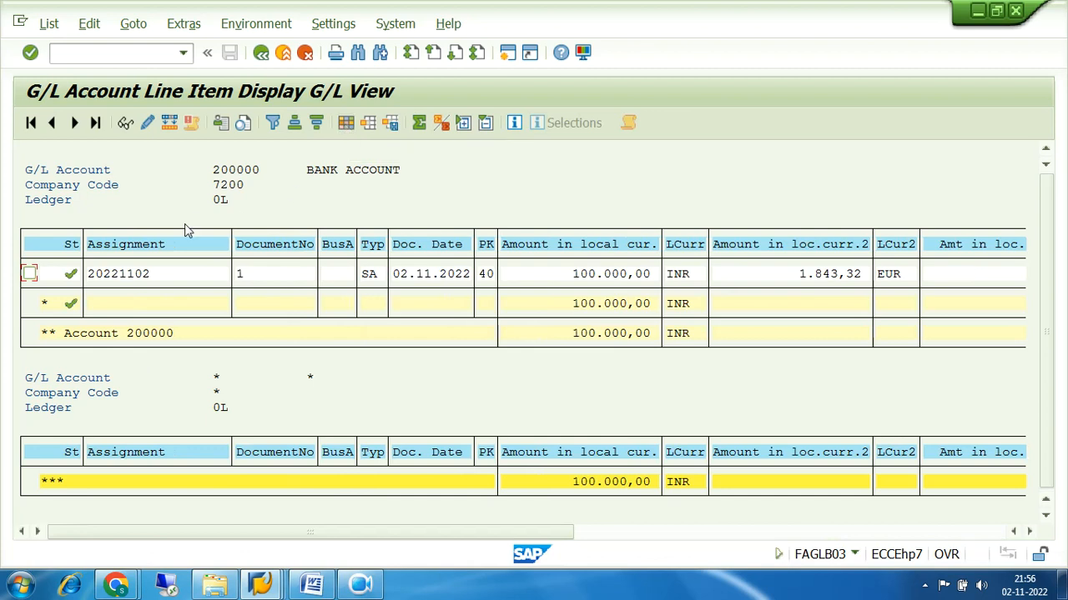
Scroll out to the last line item columns and bring up the Change Layout settings
{"action": "left_click", "coordinate": [1029, 534]}
{"action": "left_click", "coordinate": [1030, 536]}
{"action": "left_click", "coordinate": [1030, 536]}
{"action": "left_click", "coordinate": [1029, 536]}
{"action": "left_click", "coordinate": [1030, 535]}
{"action": "left_click", "coordinate": [1030, 536]}
{"action": "left_click", "coordinate": [1030, 535]}
{"action": "left_click", "coordinate": [1030, 536]}
{"action": "left_click", "coordinate": [1030, 535]}
{"action": "left_click", "coordinate": [1030, 535]}
{"action": "left_click", "coordinate": [1030, 535]}
{"action": "left_click", "coordinate": [1030, 535]}
{"action": "left_click", "coordinate": [996, 536]}
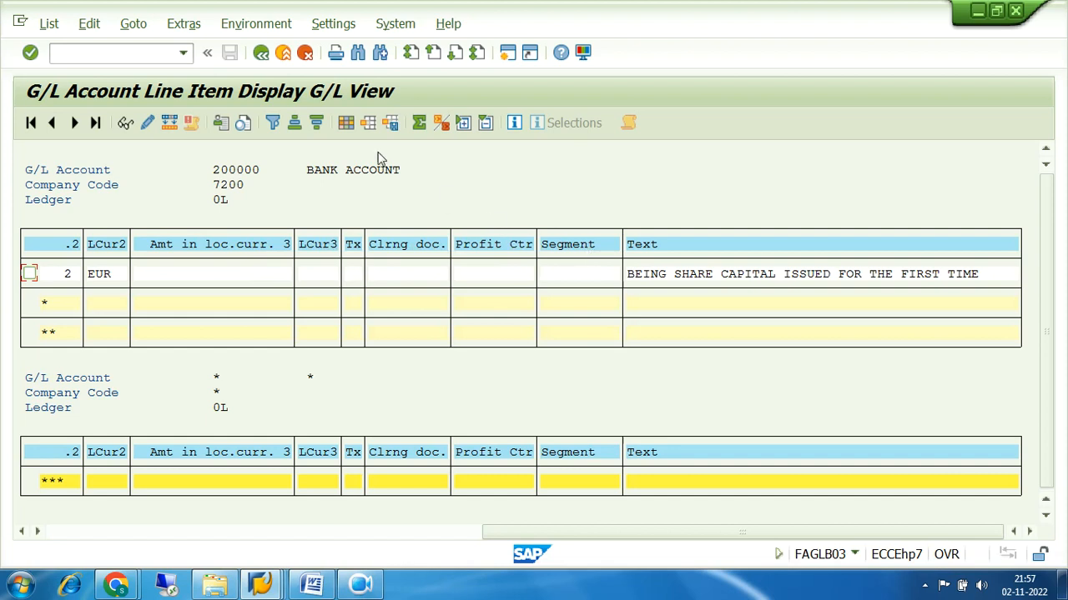
{"action": "left_click", "coordinate": [345, 123]}
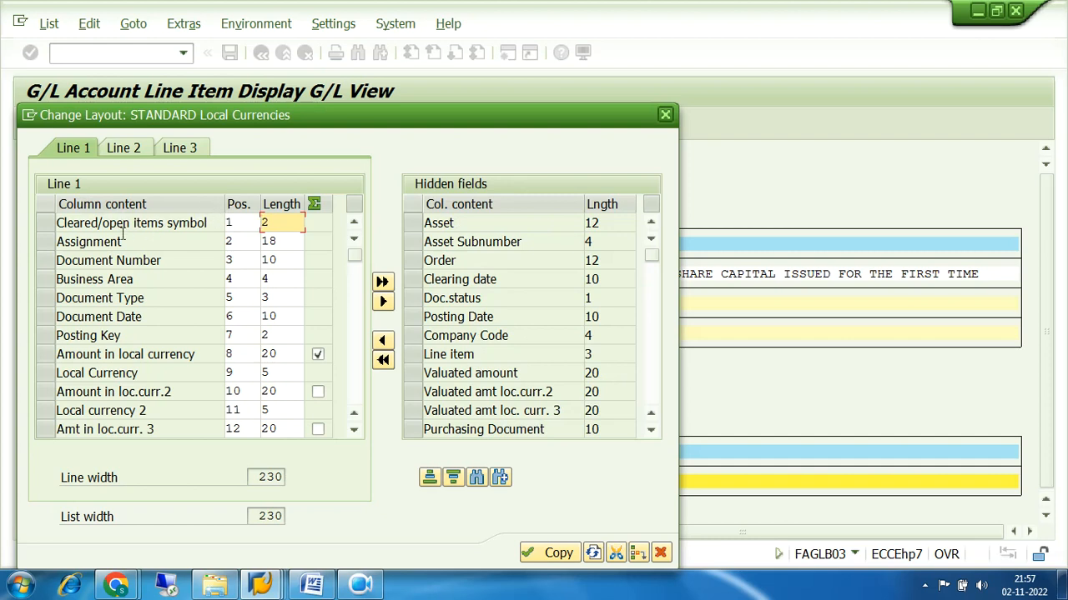
Undo the accidental selection of the Assignment through Posting Key columns in Line 1
{"action": "left_click_drag", "start_coordinate": [47, 242], "coordinate": [47, 339]}
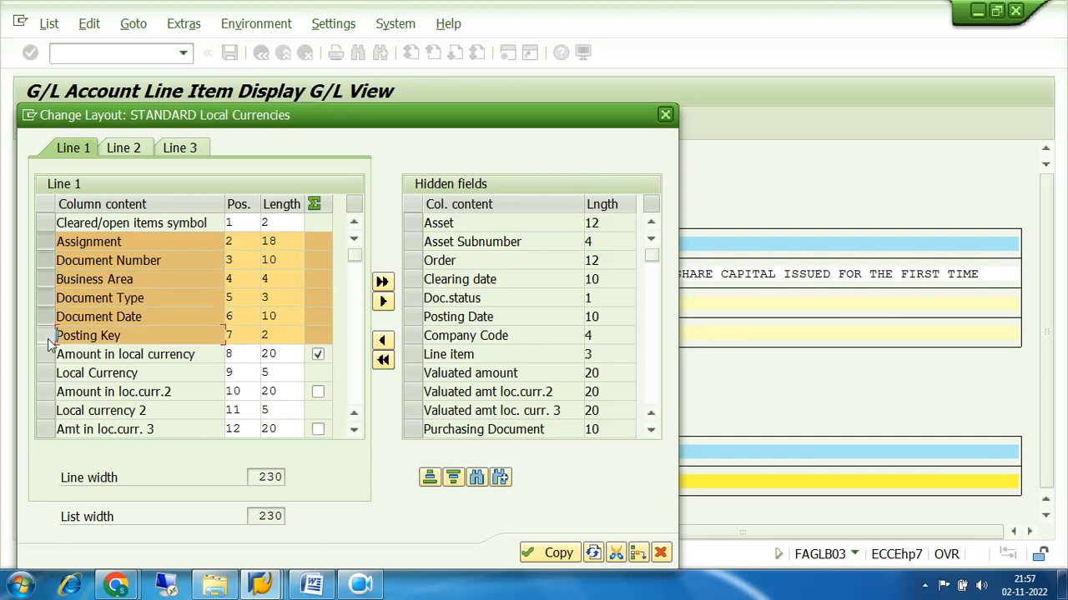
{"action": "left_click_drag", "start_coordinate": [429, 121], "coordinate": [575, 378]}
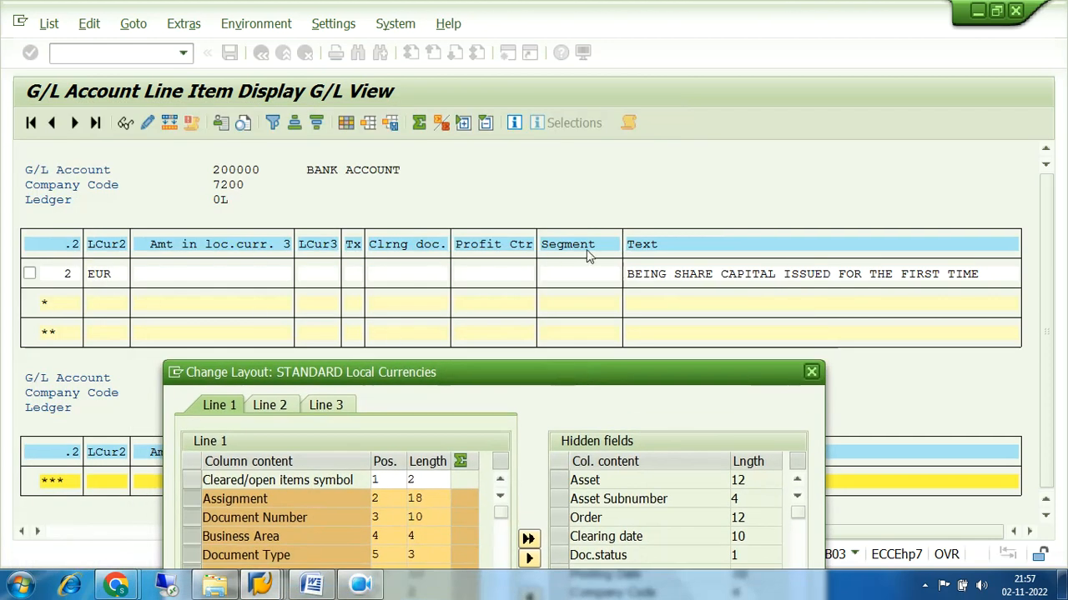
{"action": "left_click_drag", "start_coordinate": [647, 370], "coordinate": [576, 85]}
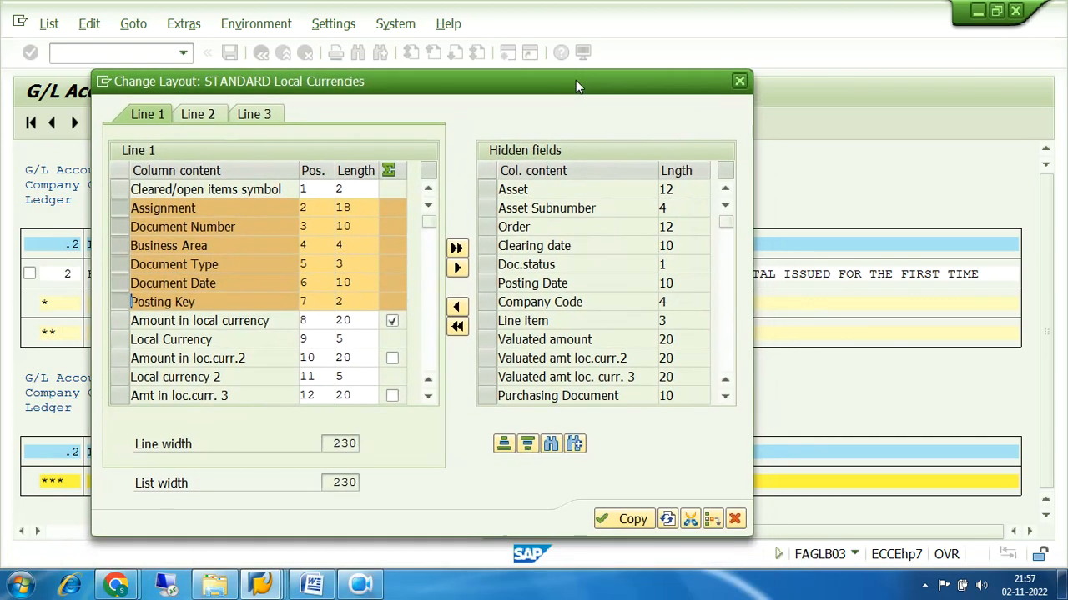
{"action": "left_click", "coordinate": [119, 208]}
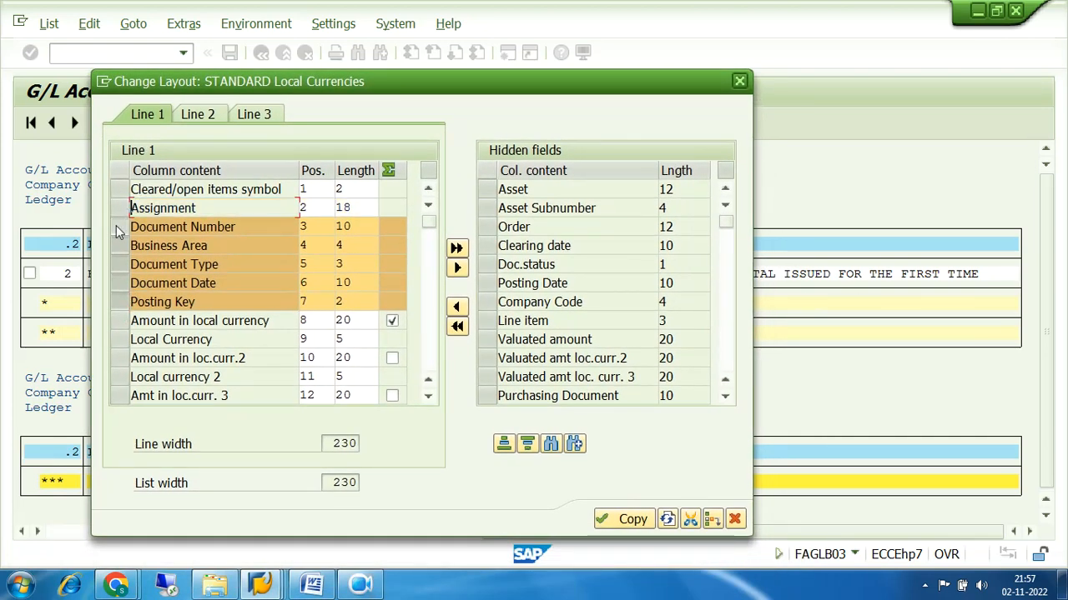
{"action": "left_click", "coordinate": [117, 226]}
{"action": "left_click", "coordinate": [115, 246]}
{"action": "left_click", "coordinate": [117, 264]}
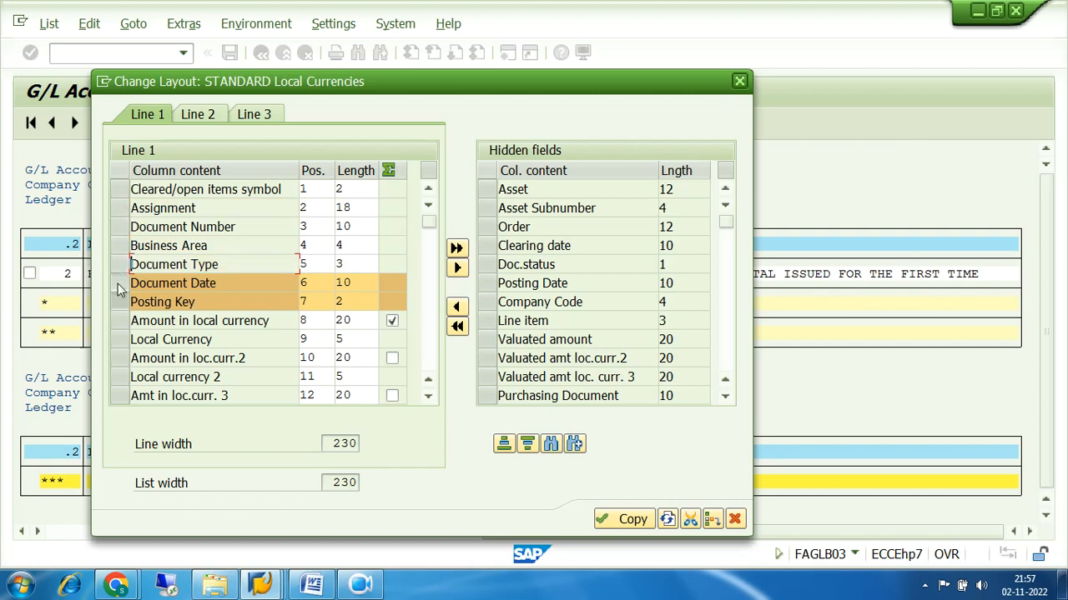
{"action": "left_click", "coordinate": [118, 283]}
{"action": "left_click", "coordinate": [119, 301]}
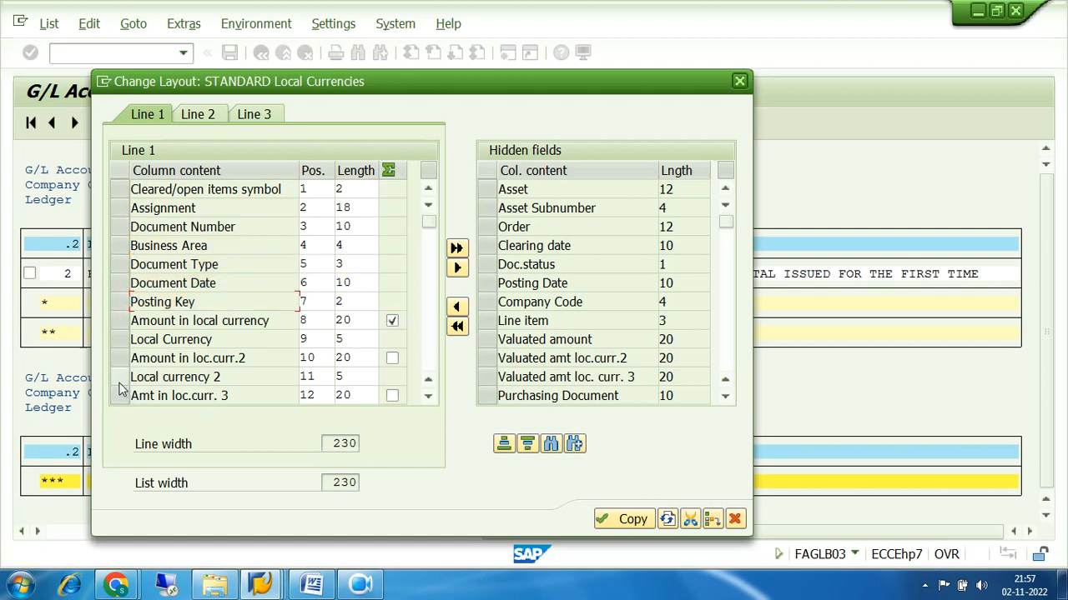
Hide Amt in loc.curr. 3, Local currency 3, Tax code, Profit Center and Segment, and apply
{"action": "left_click", "coordinate": [428, 399]}
{"action": "left_click", "coordinate": [427, 399]}
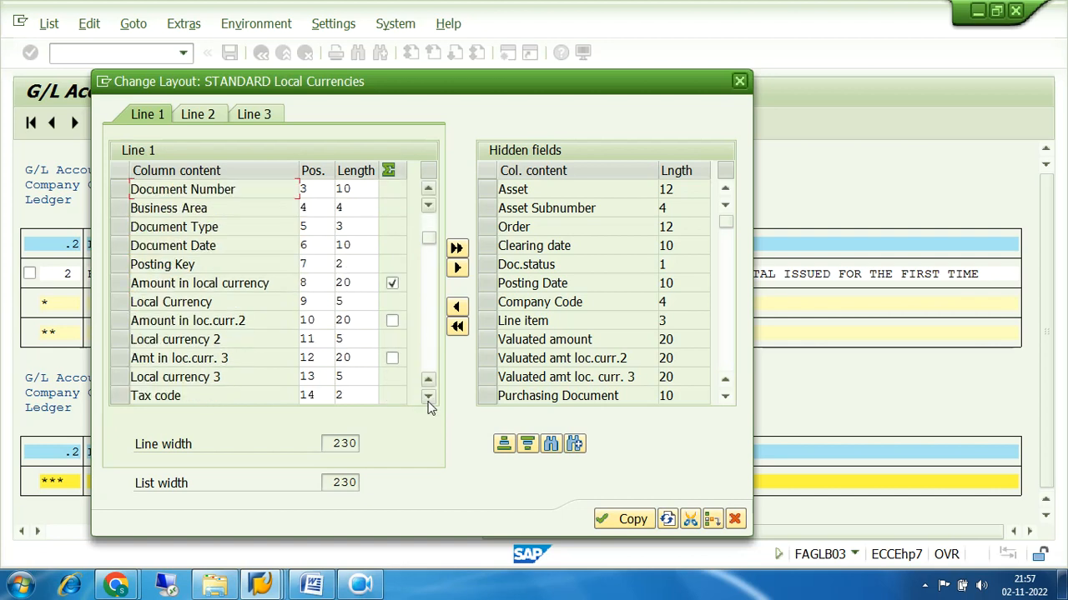
{"action": "left_click", "coordinate": [121, 357]}
{"action": "left_click", "coordinate": [119, 377]}
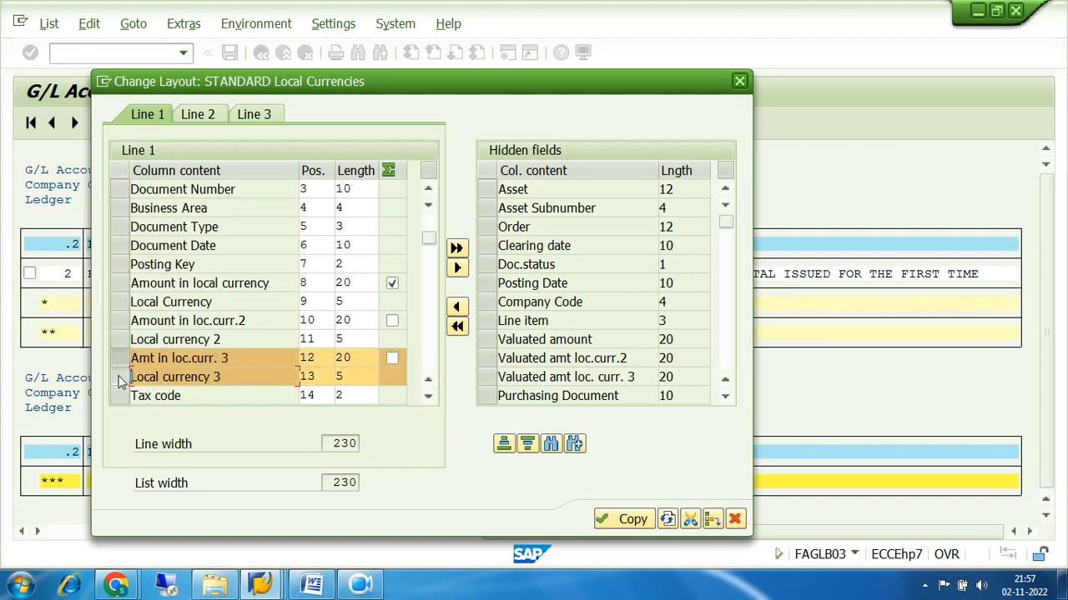
{"action": "left_click", "coordinate": [427, 398]}
{"action": "left_click", "coordinate": [427, 399]}
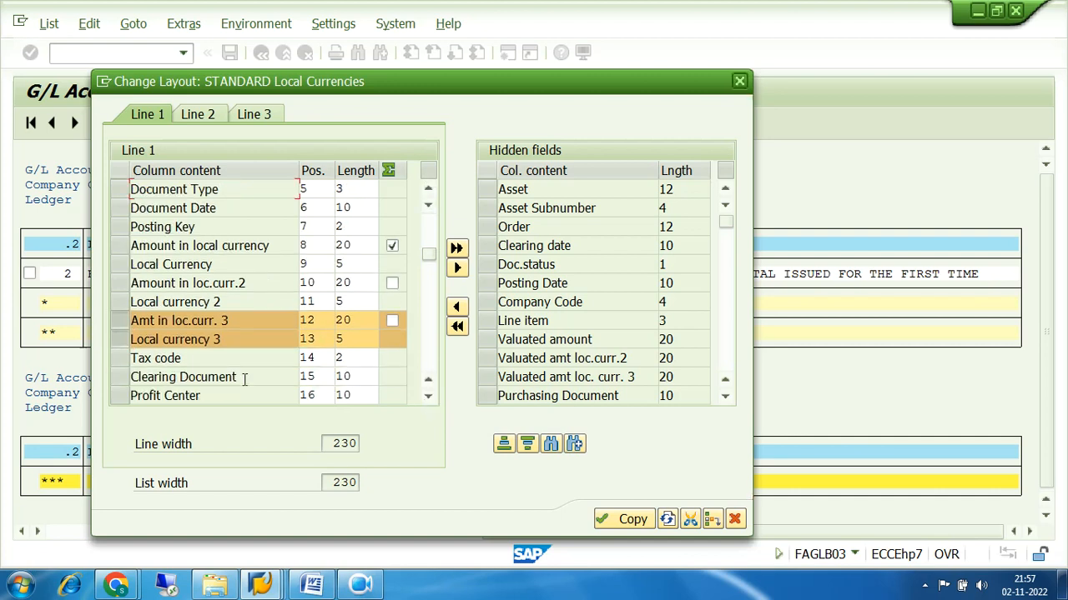
{"action": "left_click", "coordinate": [121, 361]}
{"action": "left_click", "coordinate": [121, 395]}
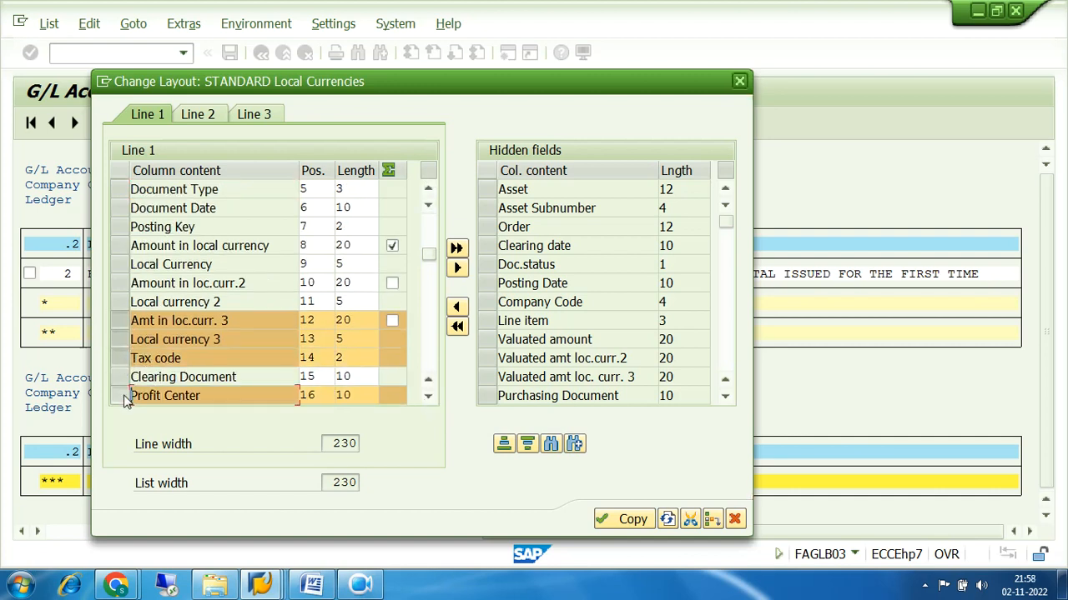
{"action": "left_click", "coordinate": [427, 398]}
{"action": "left_click", "coordinate": [427, 398]}
{"action": "left_click", "coordinate": [427, 399]}
{"action": "left_click", "coordinate": [427, 399]}
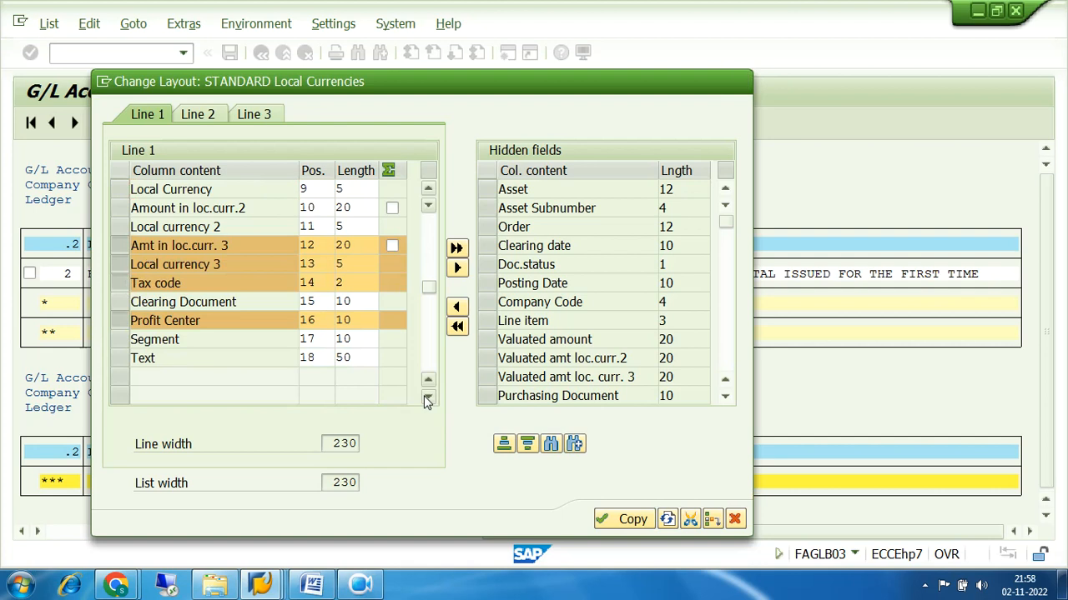
{"action": "left_click", "coordinate": [427, 399]}
{"action": "left_click", "coordinate": [121, 322]}
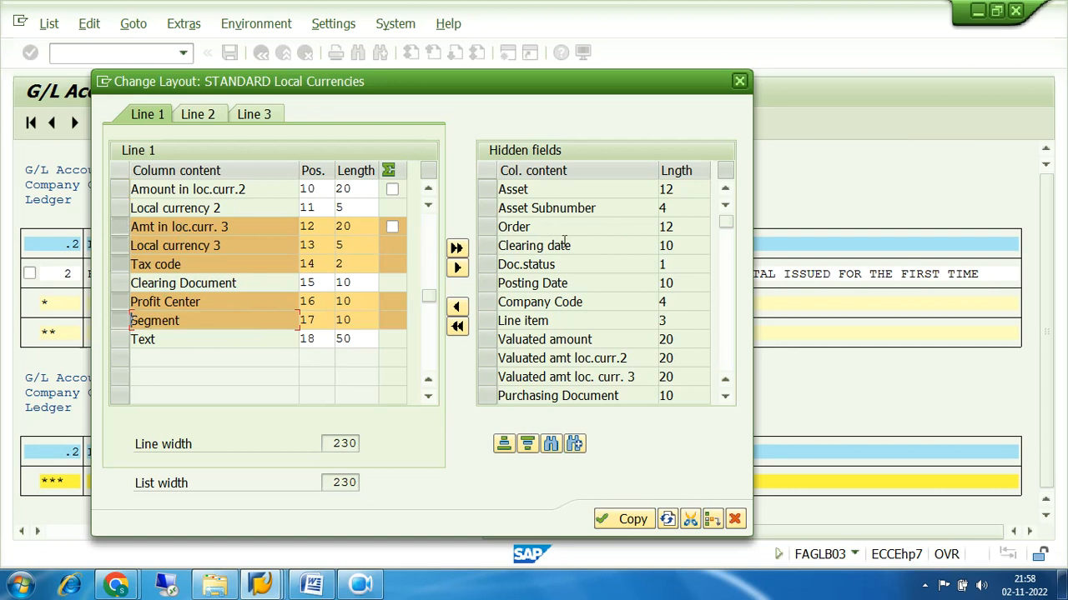
{"action": "left_click", "coordinate": [456, 269]}
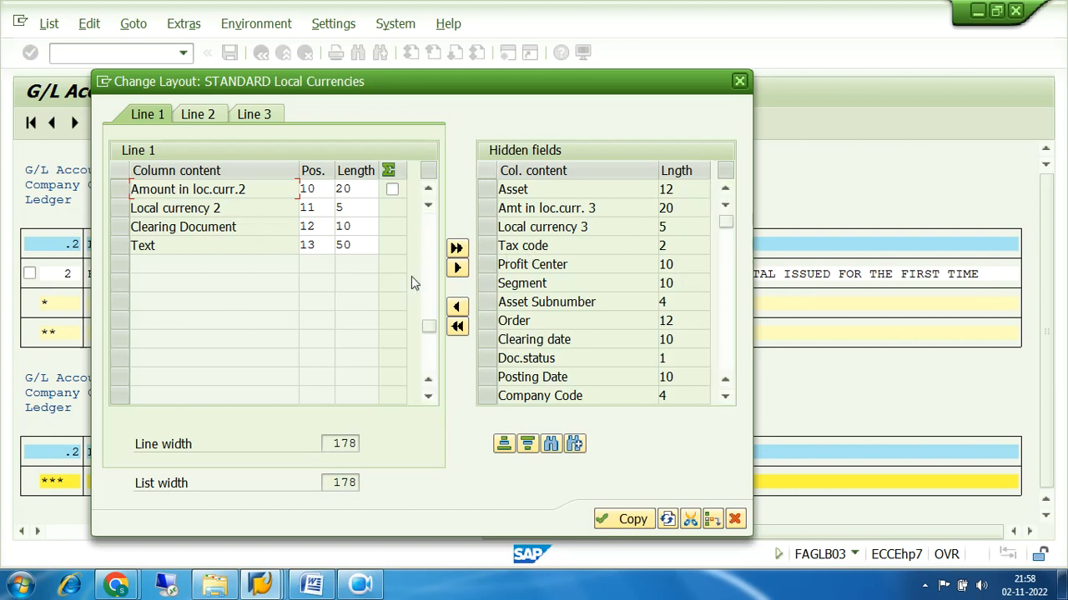
{"action": "left_click", "coordinate": [627, 520]}
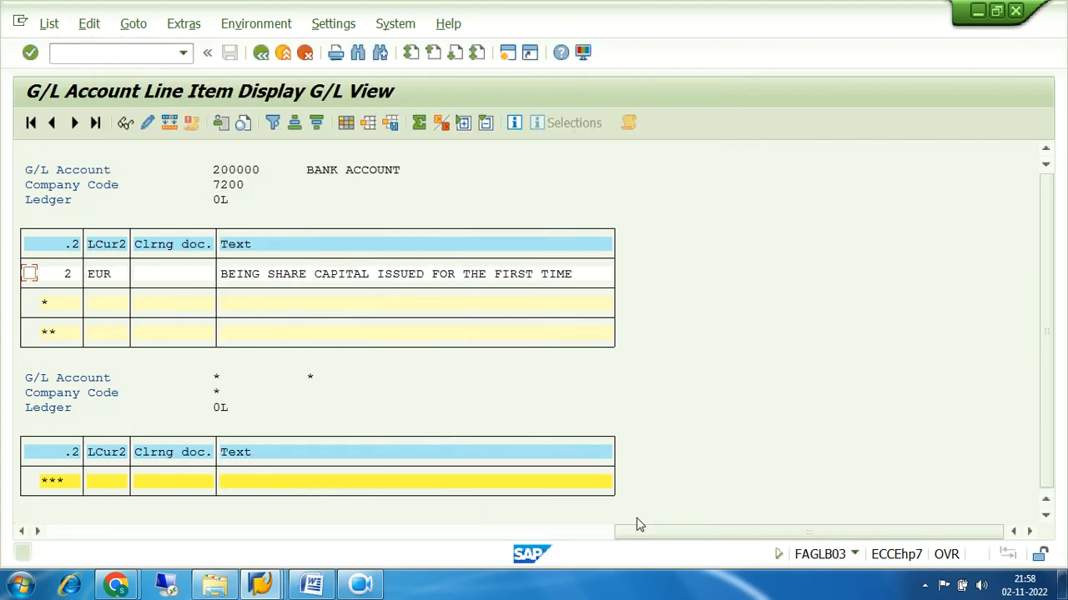
Scroll the list back to its leftmost columns and return to the Change Layout settings
{"action": "left_click", "coordinate": [65, 531]}
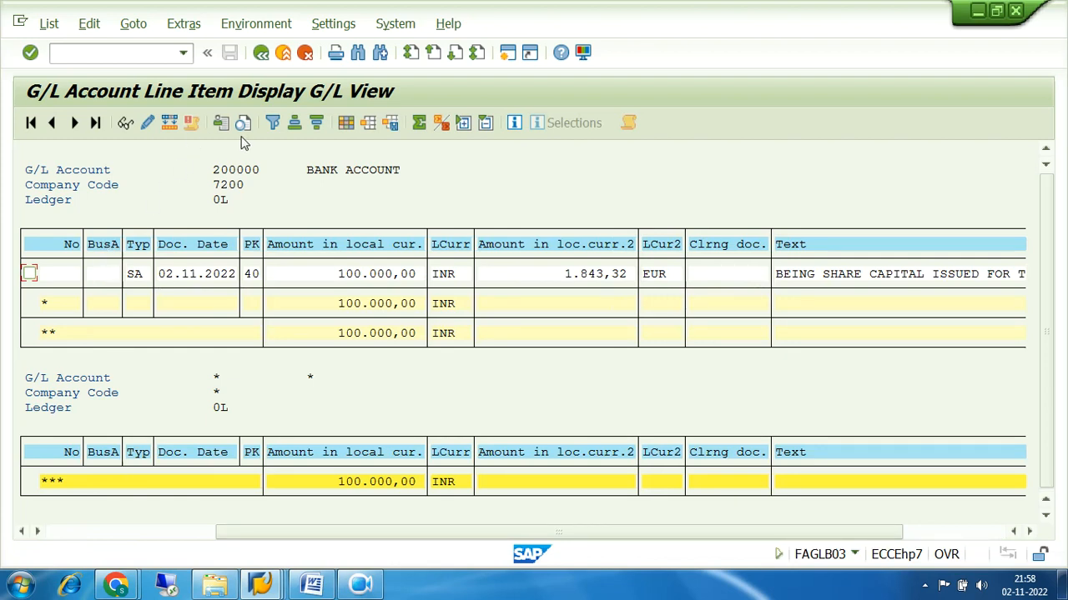
{"action": "left_click", "coordinate": [346, 123]}
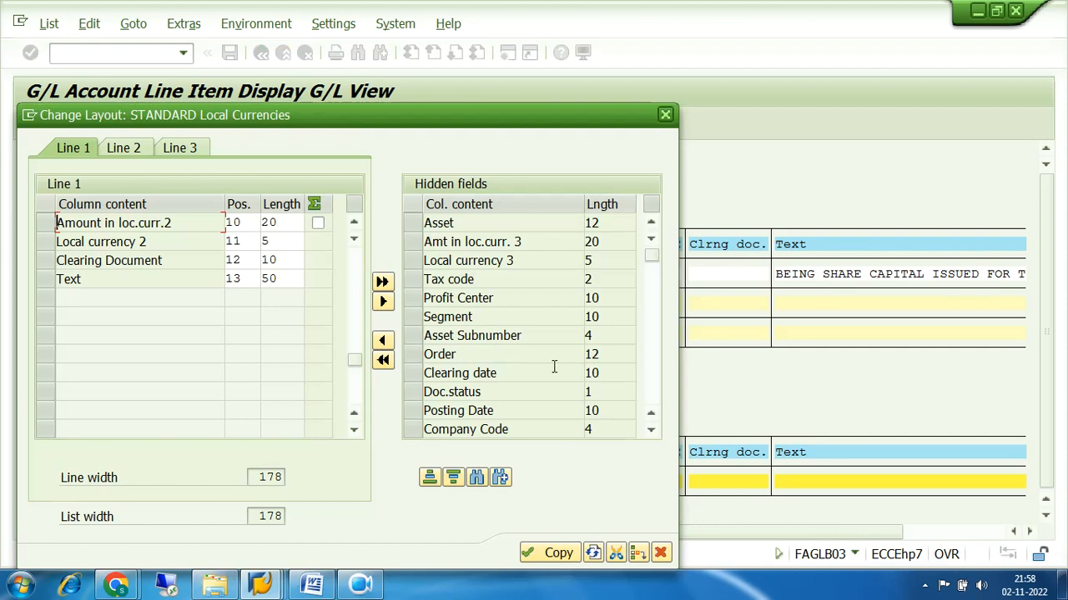
Move Company Code from the hidden fields into the displayed columns and apply the layout
{"action": "left_click", "coordinate": [412, 431]}
{"action": "left_click", "coordinate": [651, 431]}
{"action": "left_click", "coordinate": [652, 431]}
{"action": "left_click", "coordinate": [652, 431]}
{"action": "left_click", "coordinate": [651, 431]}
{"action": "left_click", "coordinate": [651, 431]}
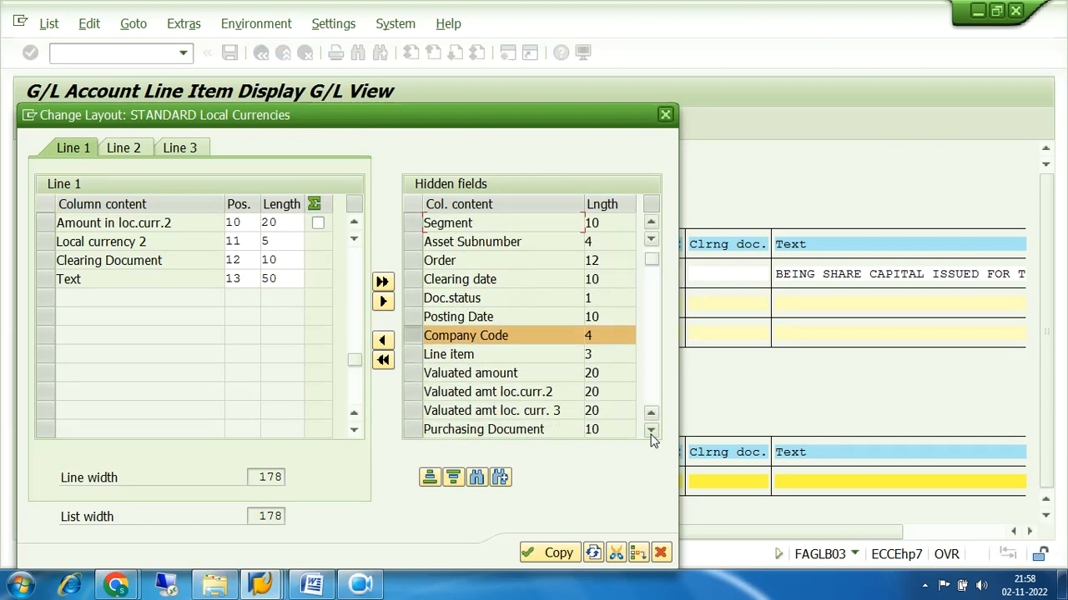
{"action": "left_click", "coordinate": [382, 341]}
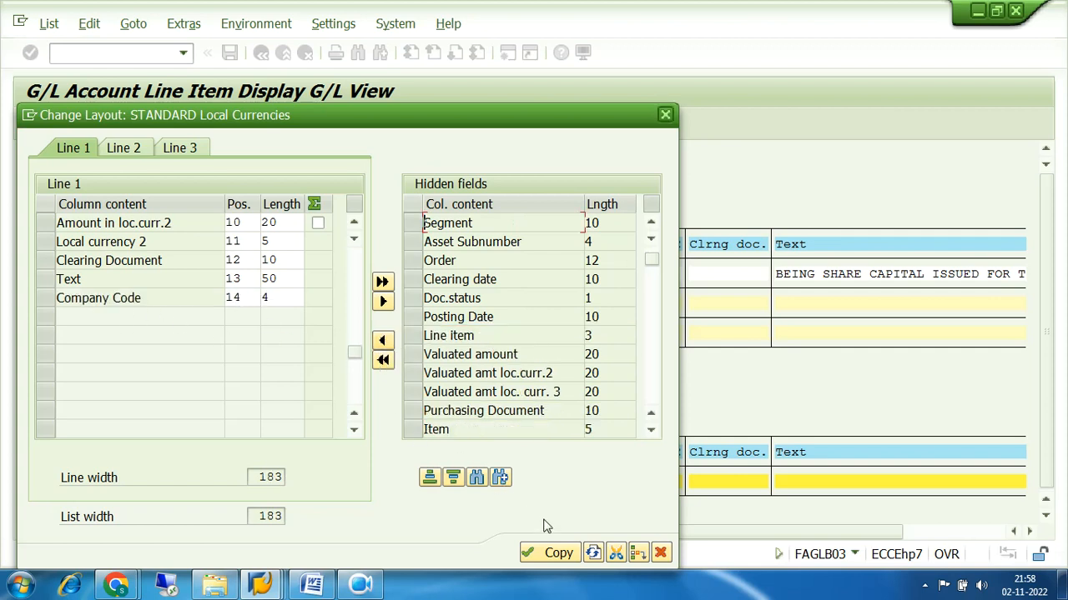
{"action": "left_click", "coordinate": [557, 553]}
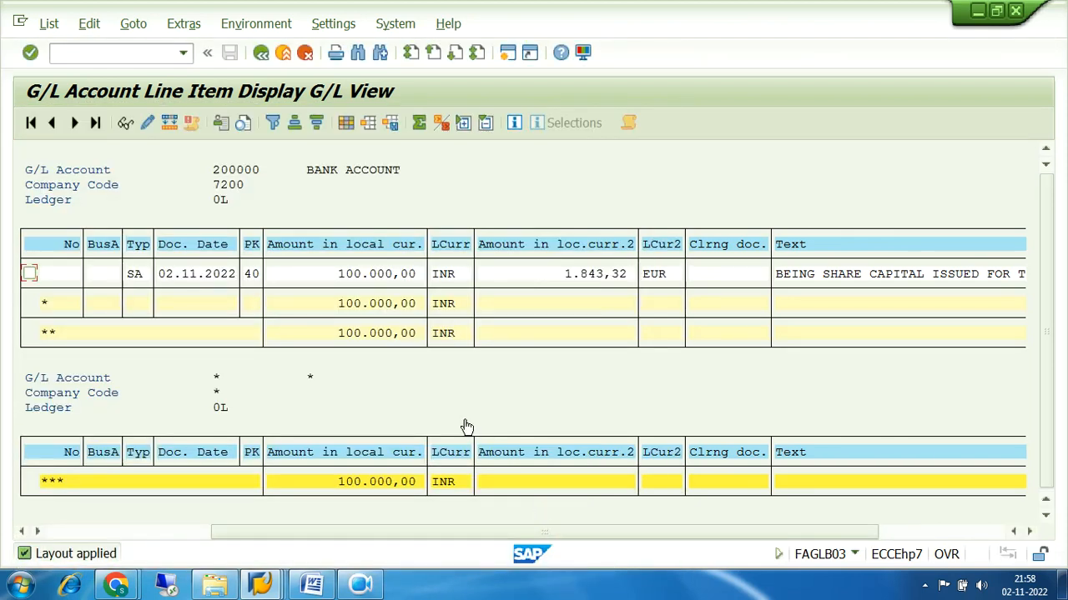
Scroll the list to check the CoCd column, then reopen the column layout editor
{"action": "left_click_drag", "start_coordinate": [229, 536], "coordinate": [534, 534]}
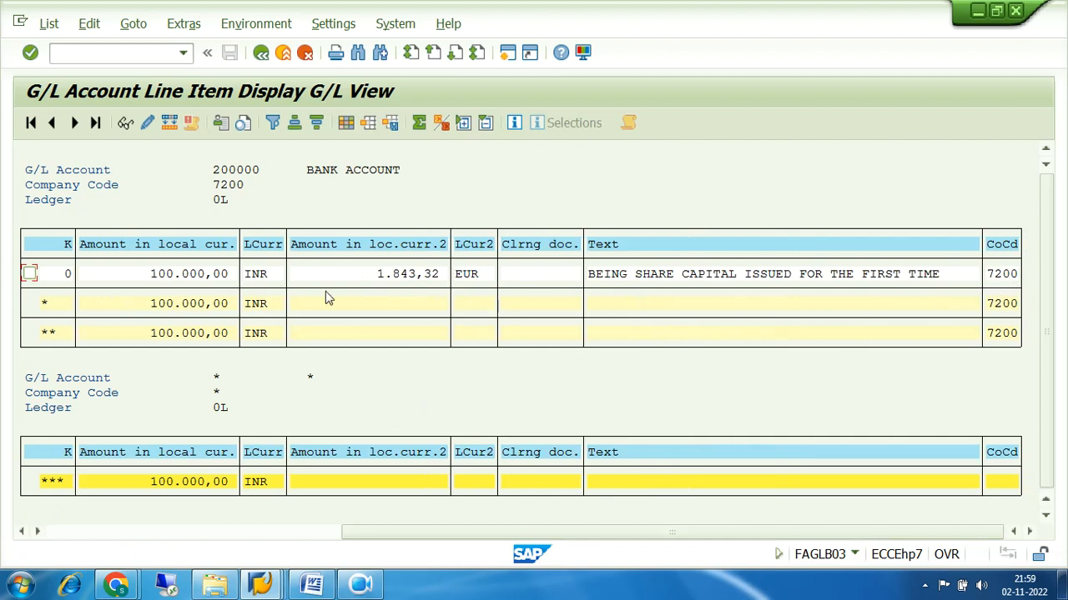
{"action": "left_click", "coordinate": [61, 534]}
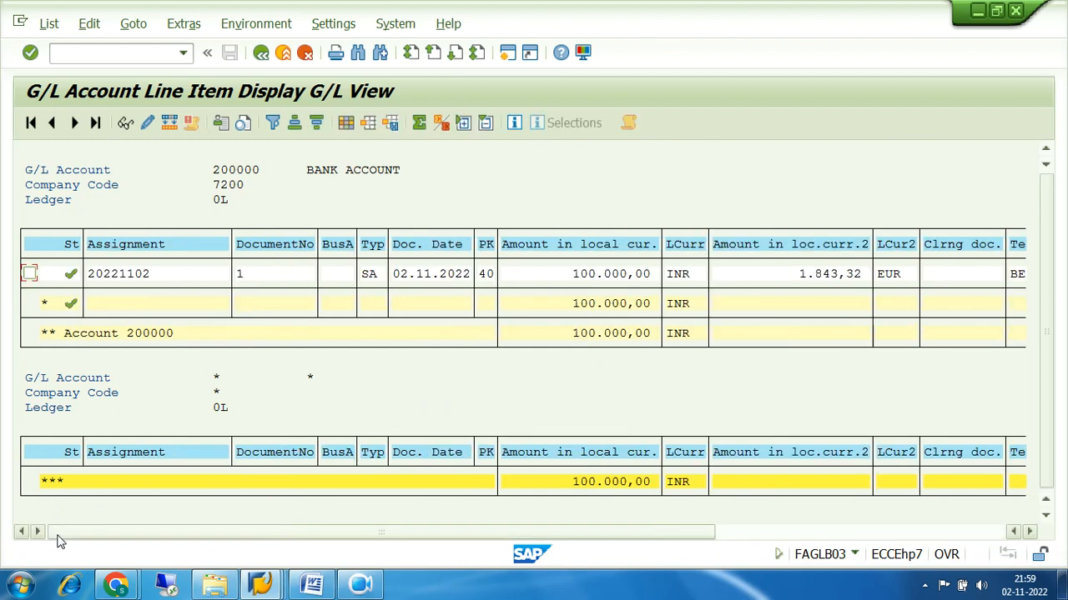
{"action": "left_click", "coordinate": [346, 124]}
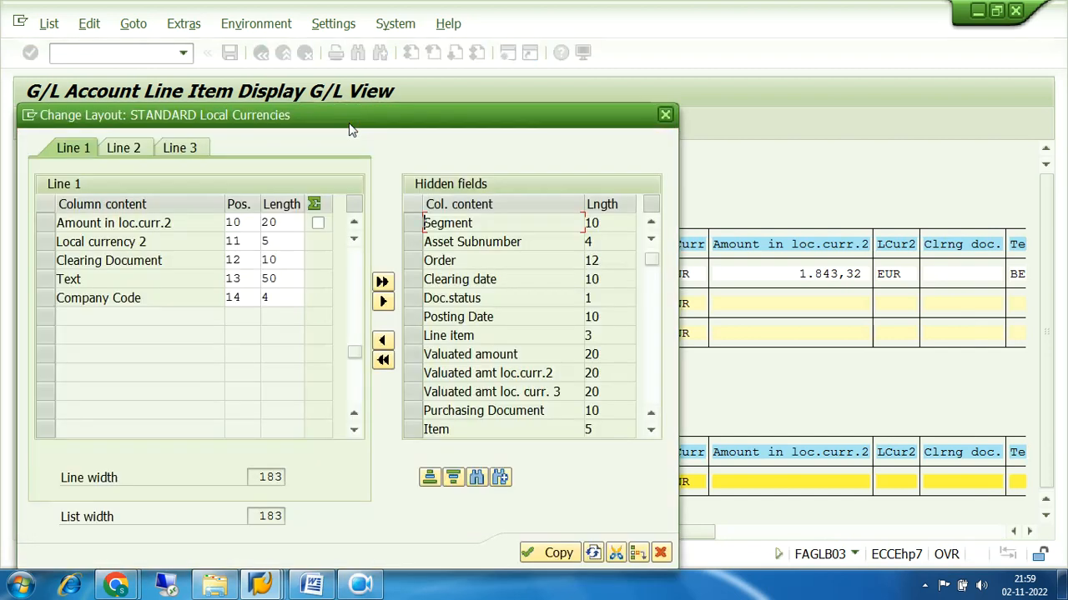
Return Company Code to the hidden fields and start a search of the field list
{"action": "left_click", "coordinate": [45, 300]}
{"action": "left_click", "coordinate": [384, 303]}
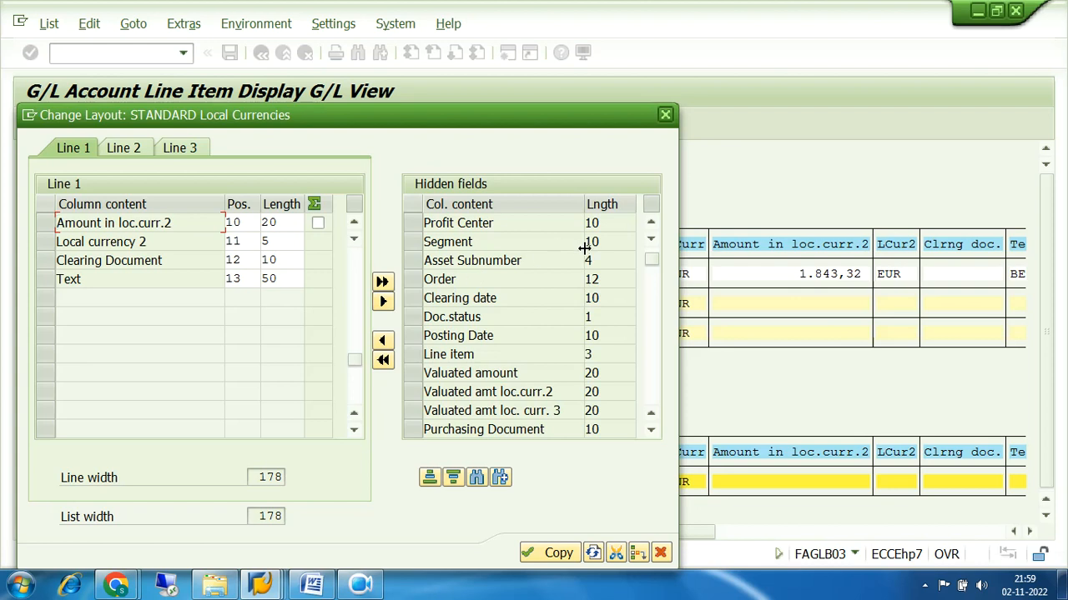
{"action": "left_click", "coordinate": [651, 431]}
{"action": "left_click", "coordinate": [651, 431]}
{"action": "left_click", "coordinate": [651, 431]}
{"action": "left_click", "coordinate": [651, 431]}
{"action": "left_click", "coordinate": [652, 431]}
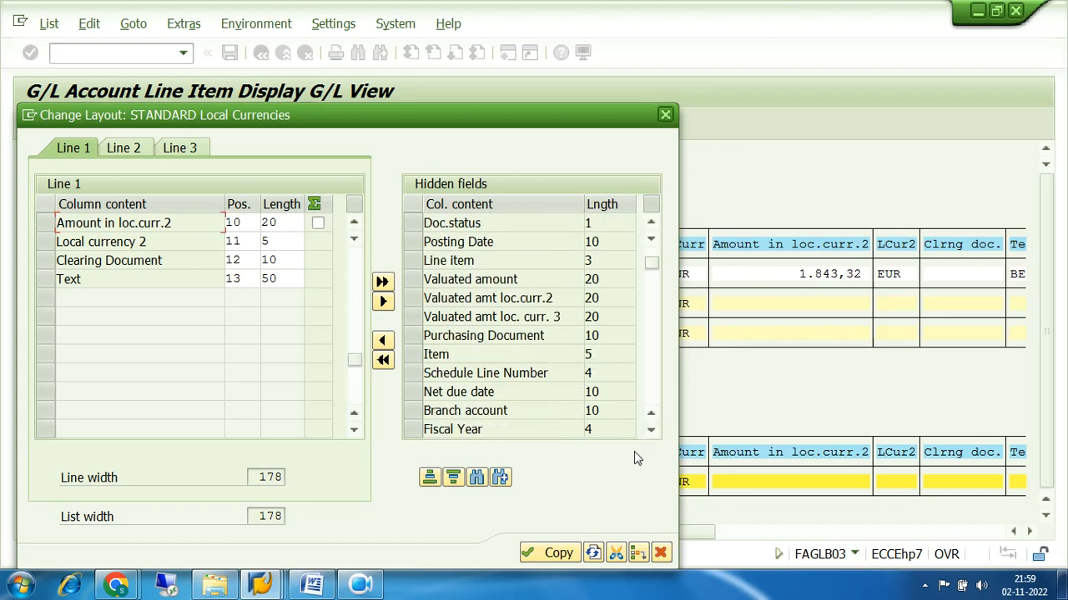
{"action": "left_click", "coordinate": [652, 431]}
{"action": "left_click", "coordinate": [651, 431]}
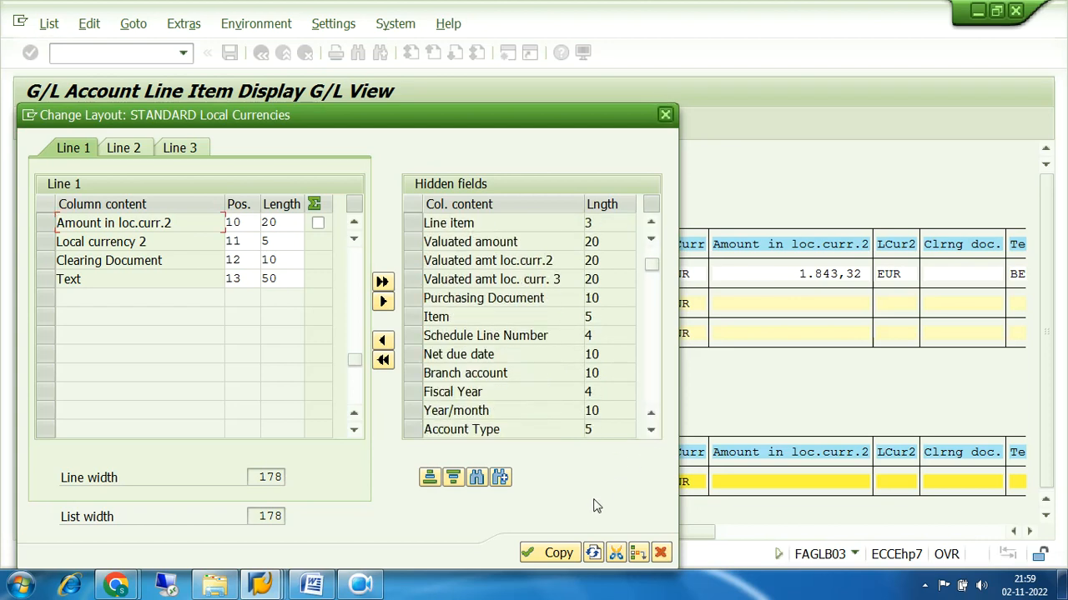
{"action": "left_click", "coordinate": [476, 479]}
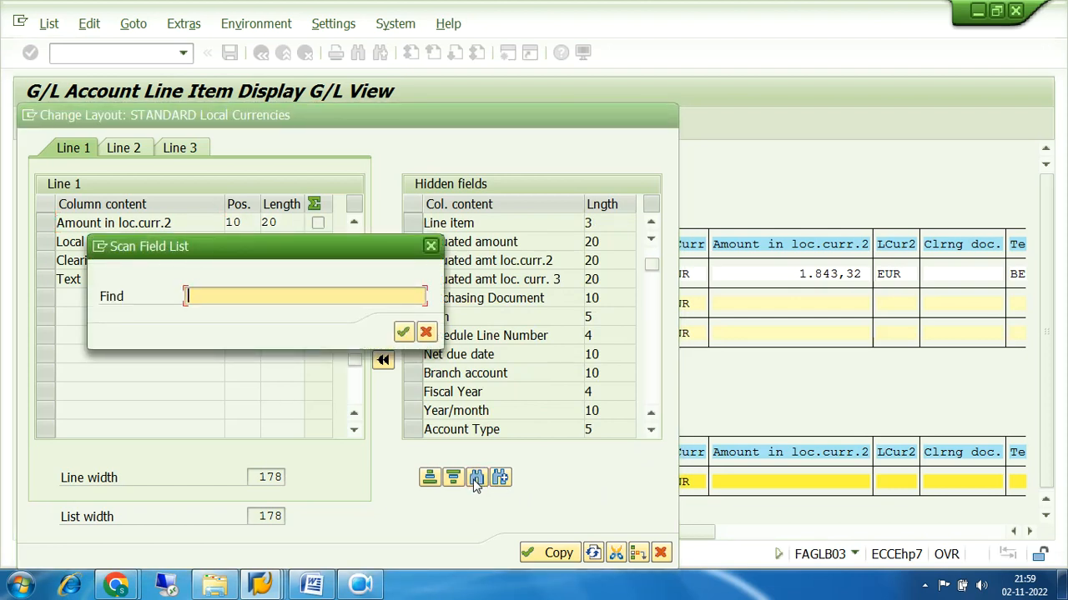
Search the field list for 'COMPANY CODE' and add it to the displayed columns
{"action": "type", "text": "COMPANY CODE"}
{"action": "key", "text": "Return"}
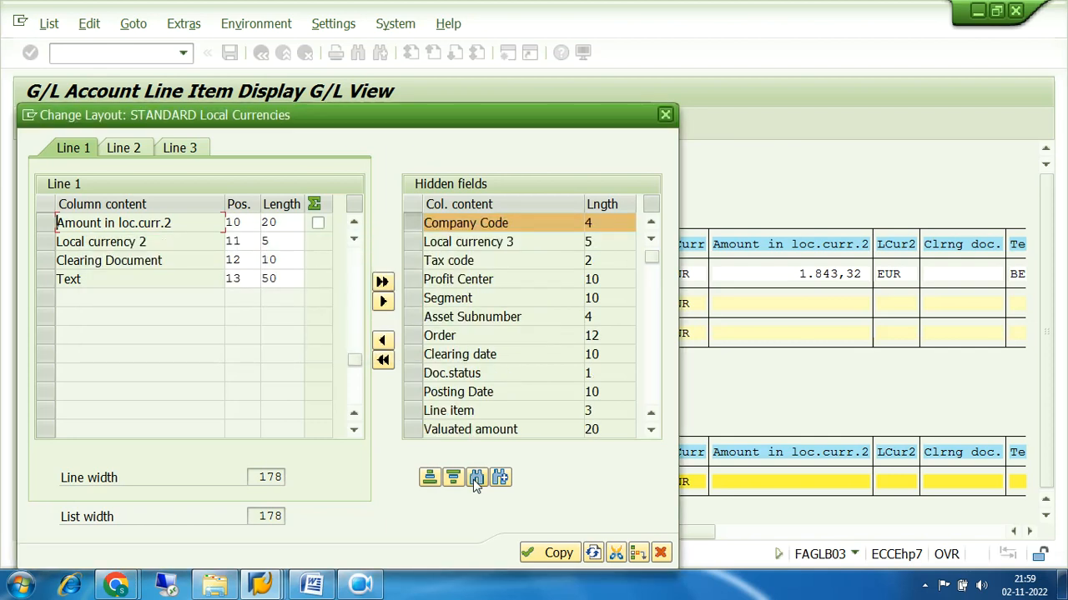
{"action": "left_click", "coordinate": [415, 227]}
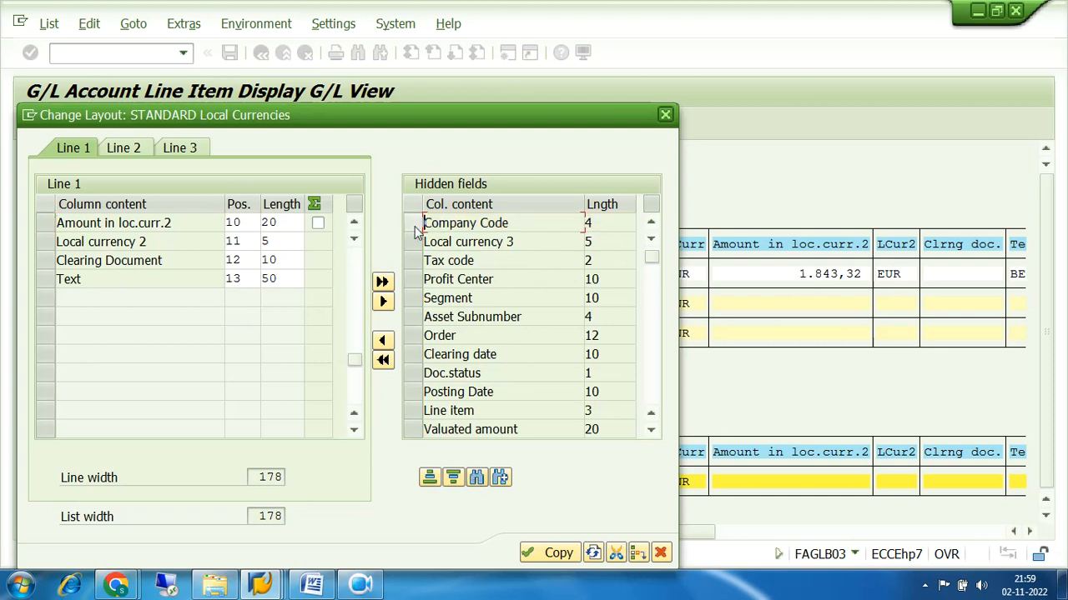
{"action": "left_click", "coordinate": [415, 226]}
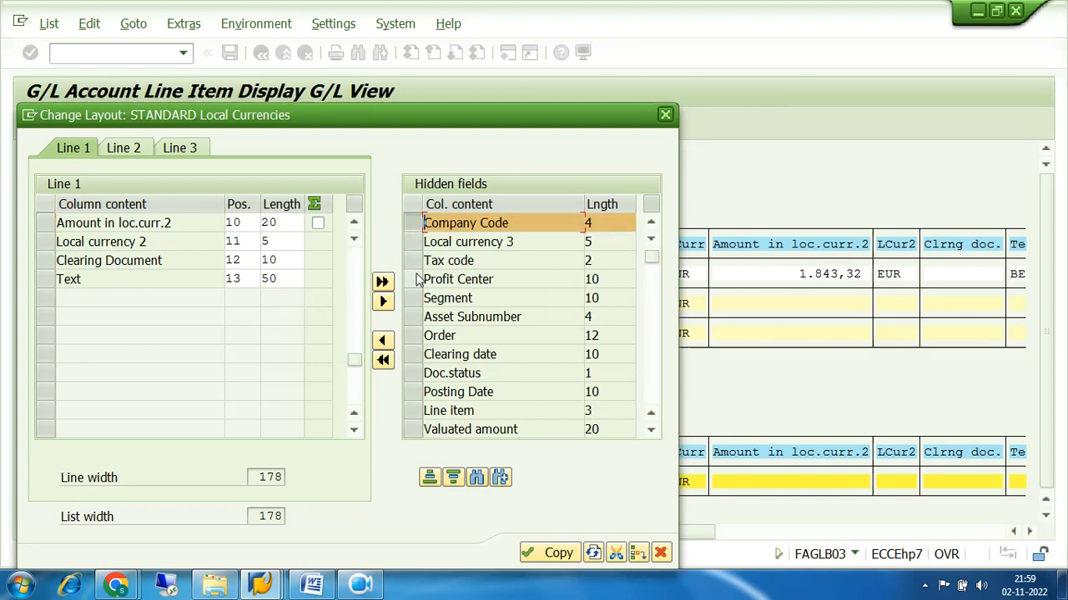
{"action": "left_click", "coordinate": [382, 341]}
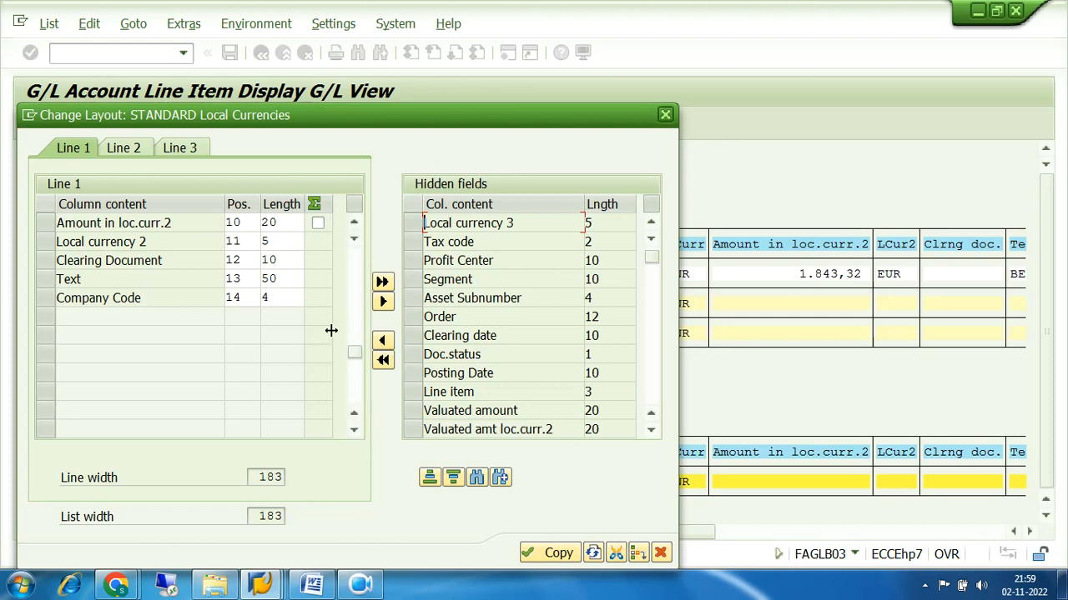
Move Company Code back to hidden fields and clear the Amount in loc.curr.2 selection
{"action": "left_click", "coordinate": [46, 300]}
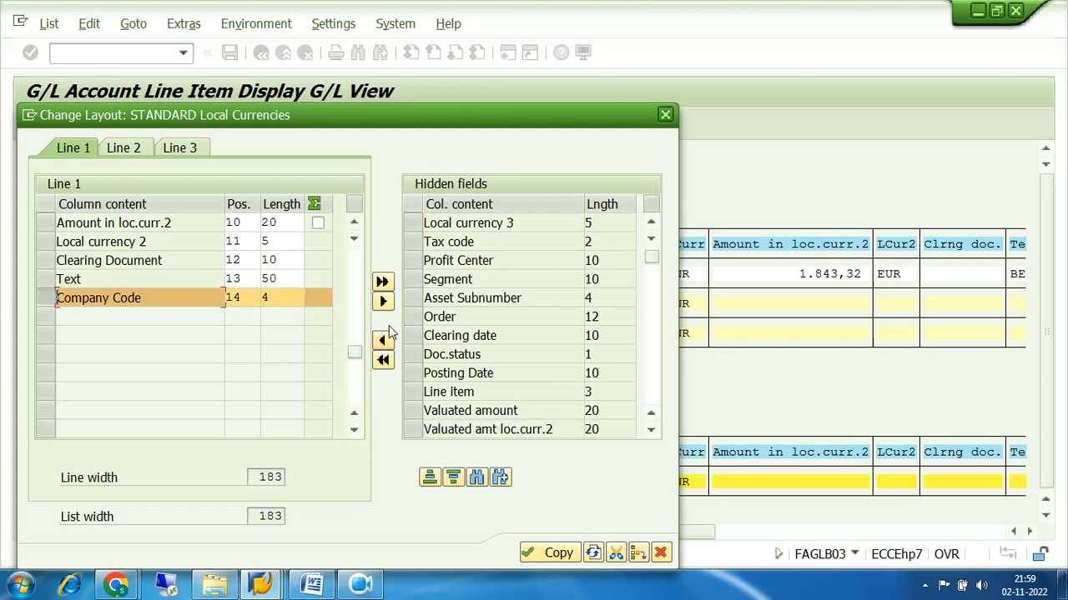
{"action": "left_click", "coordinate": [384, 301]}
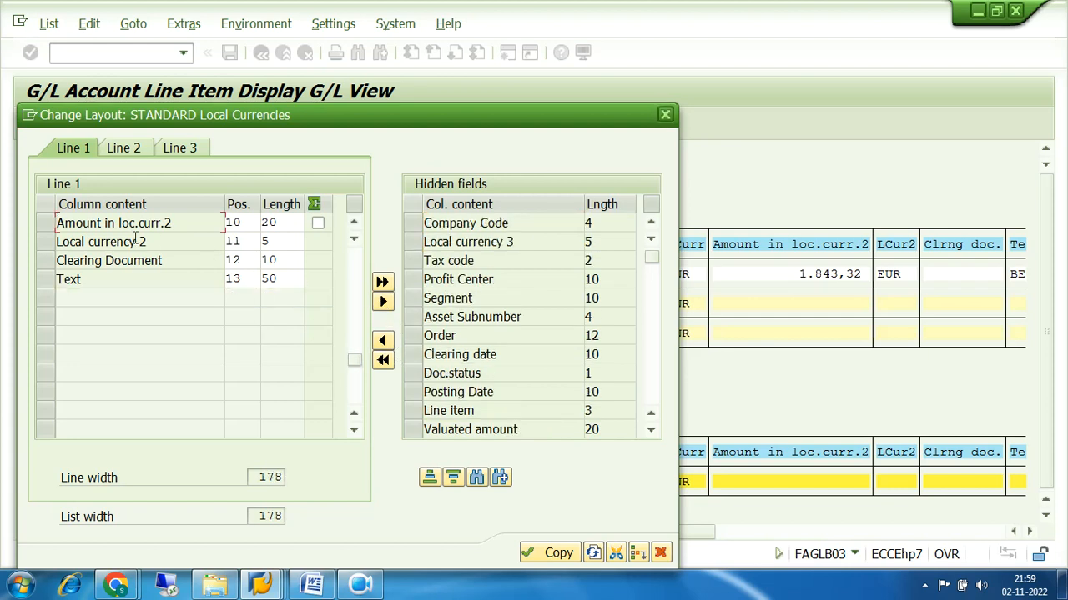
{"action": "left_click", "coordinate": [46, 224]}
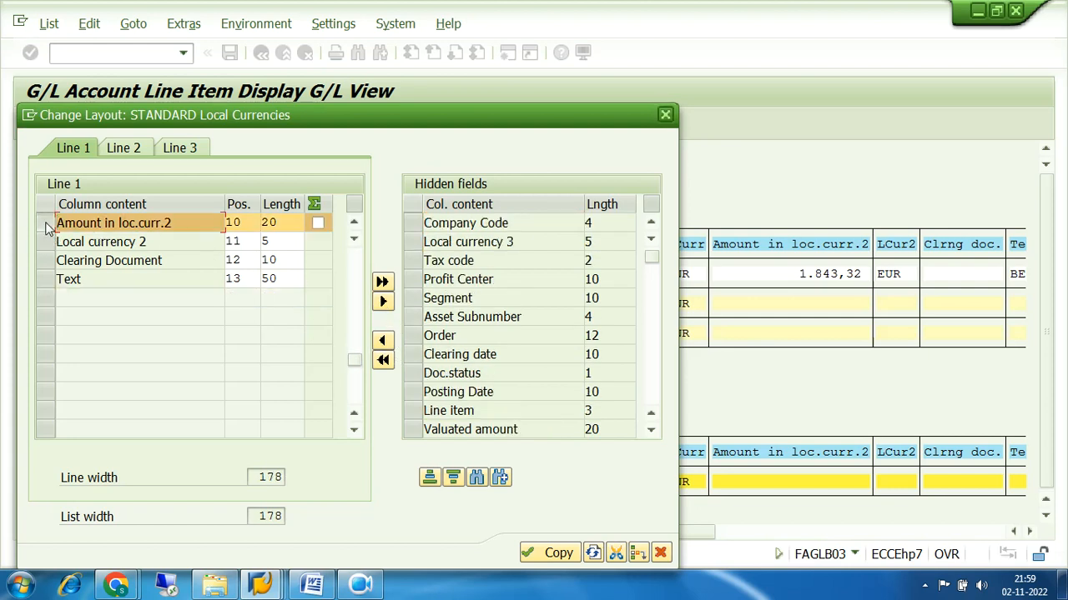
{"action": "left_click", "coordinate": [354, 270]}
{"action": "left_click", "coordinate": [46, 396]}
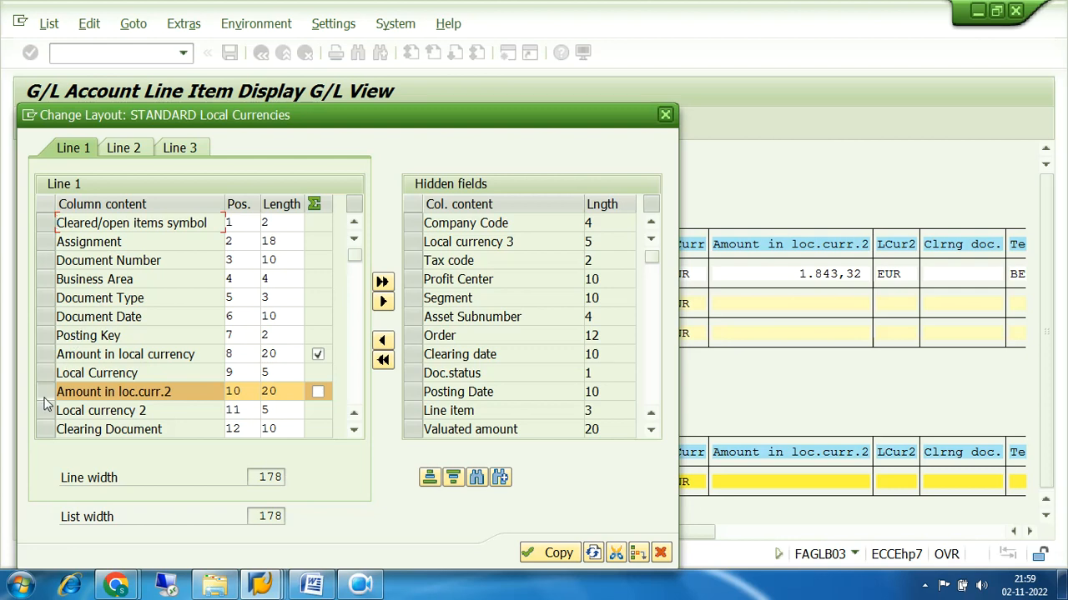
Insert Company Code before Cleared/open items symbol as the first column and apply the layout
{"action": "left_click", "coordinate": [46, 224]}
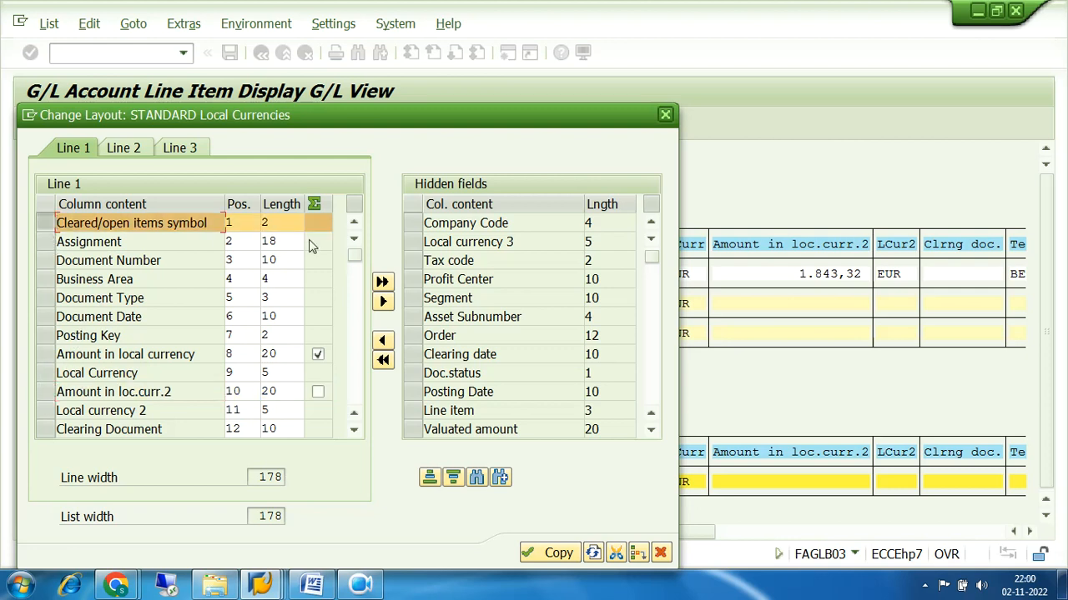
{"action": "left_click", "coordinate": [413, 225]}
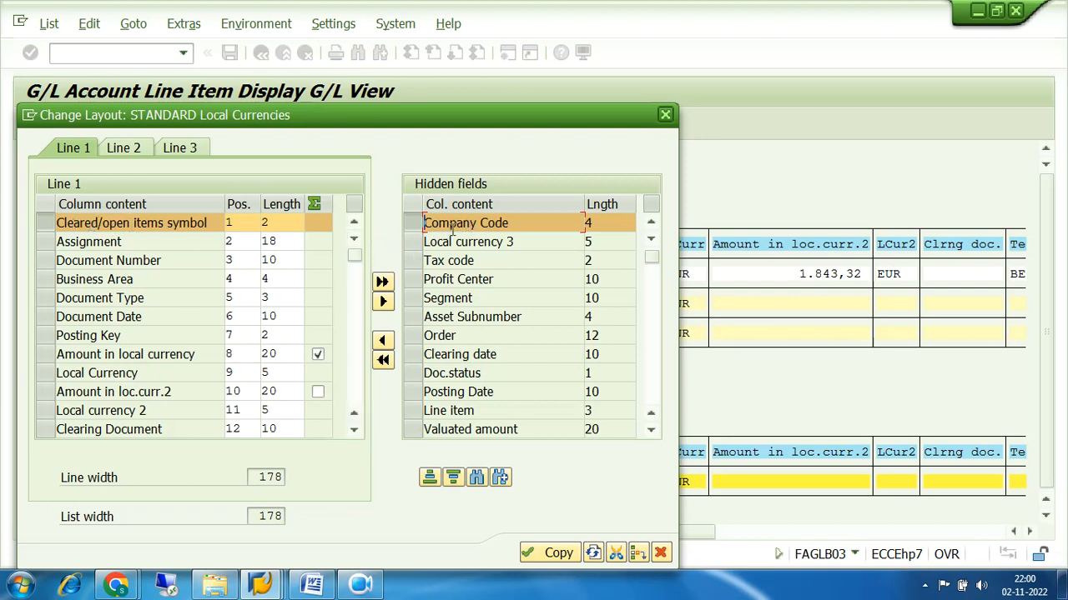
{"action": "left_click", "coordinate": [382, 340]}
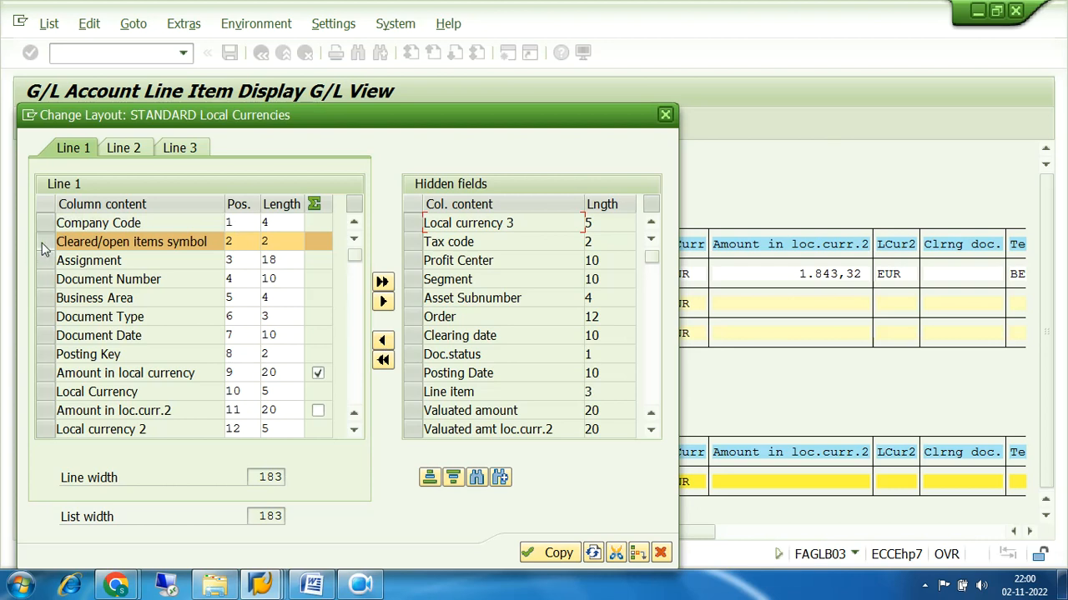
{"action": "left_click", "coordinate": [547, 554]}
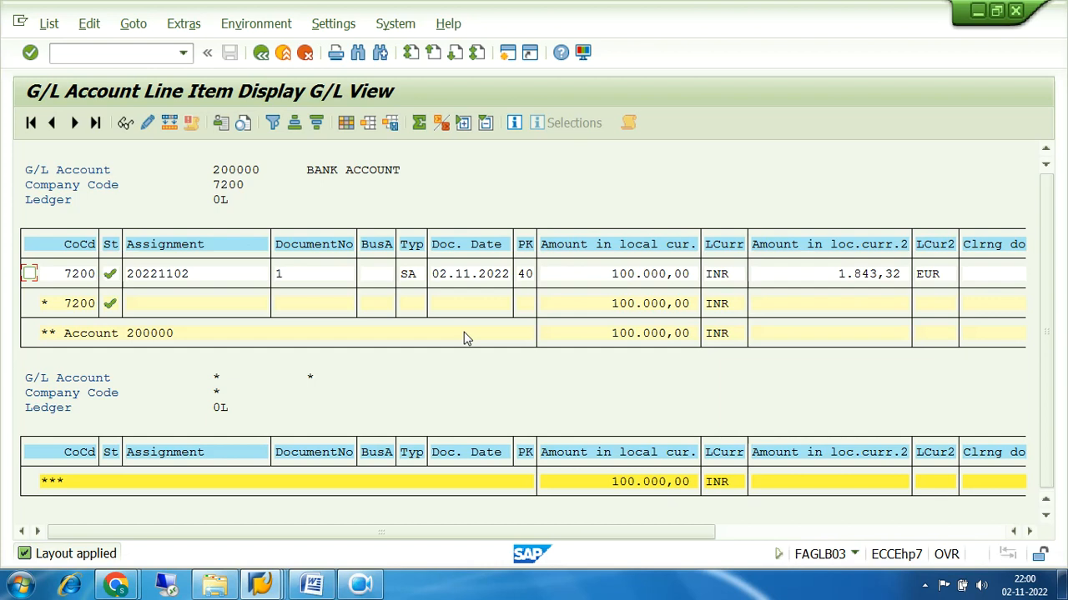
Back out of the line item and balance displays to the SAP Easy Access menu
{"action": "left_click", "coordinate": [261, 53]}
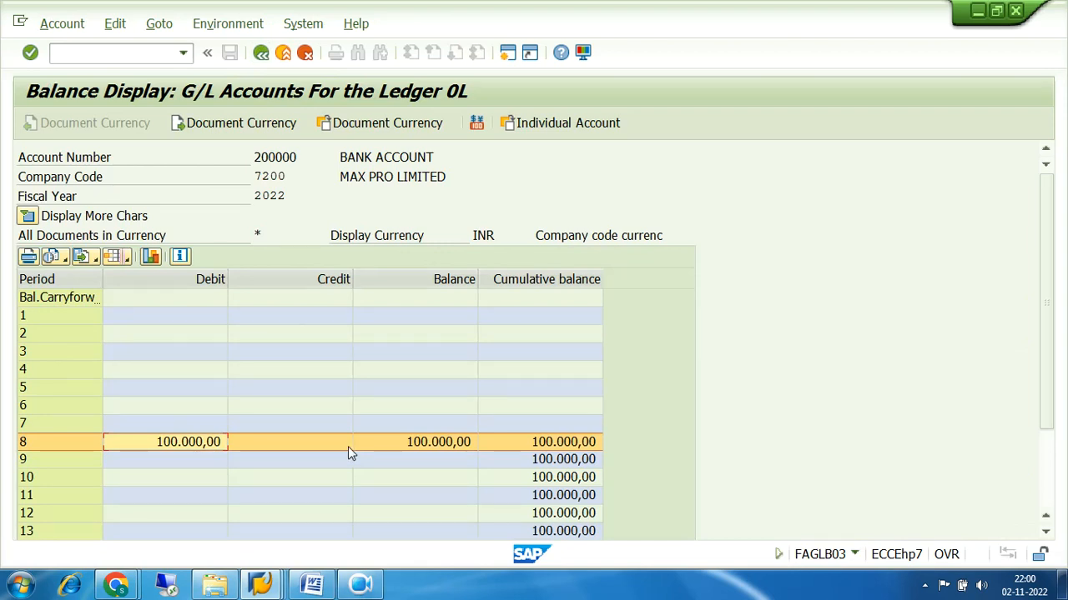
{"action": "left_click", "coordinate": [262, 55]}
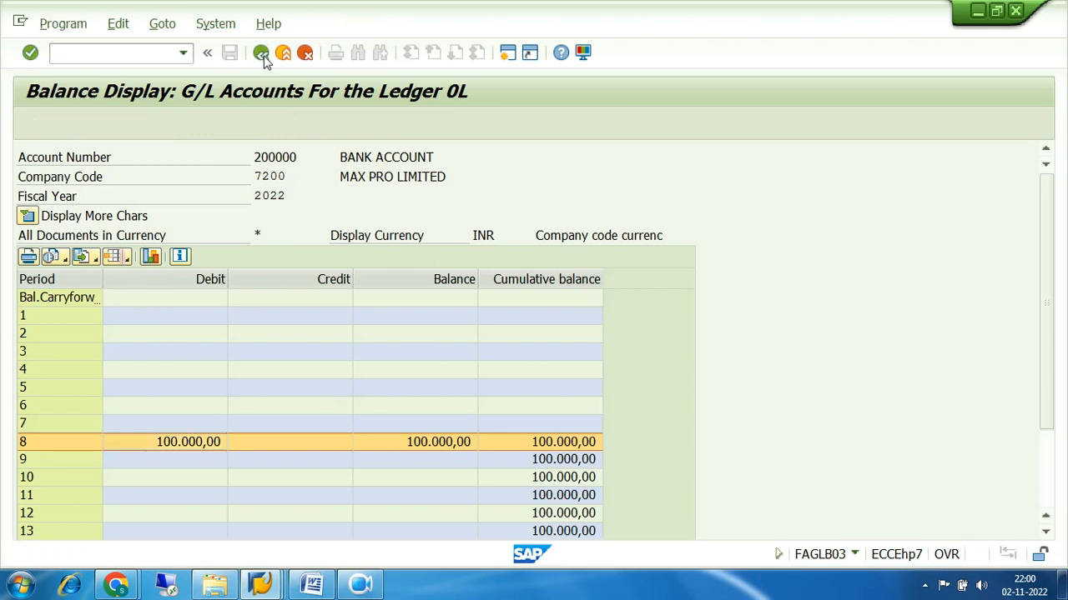
{"action": "left_click", "coordinate": [261, 54]}
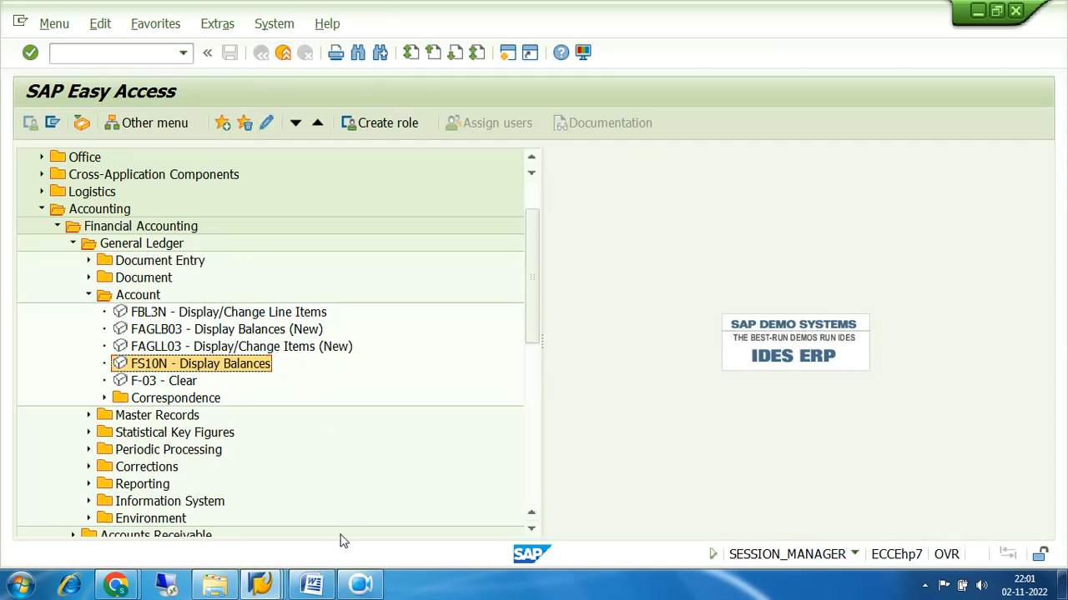
{"action": "left_click", "coordinate": [116, 586]}
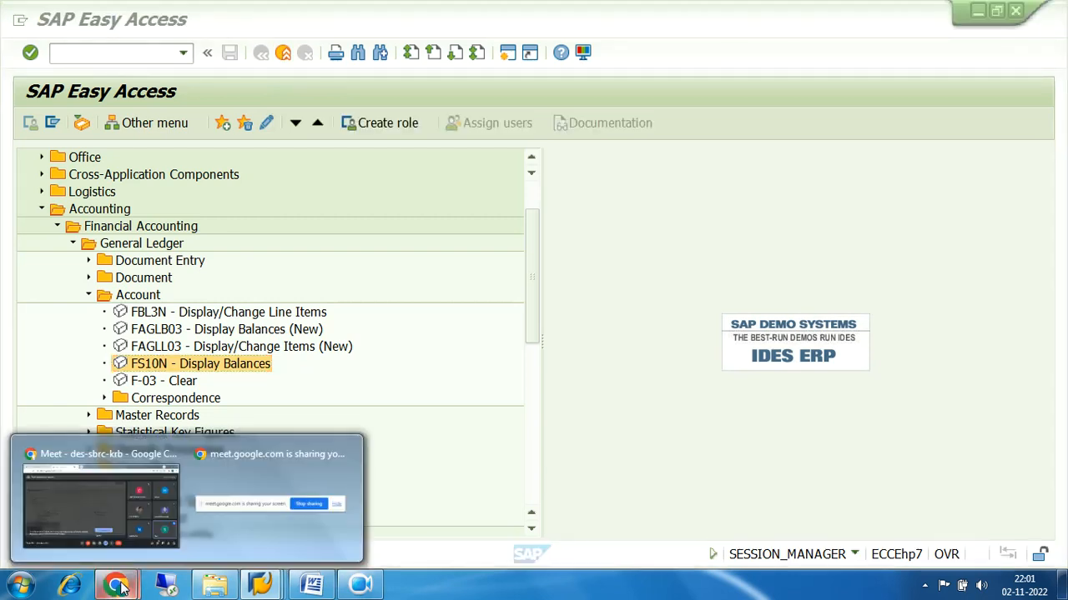
Switch to the Google Meet window and leave the call
{"action": "left_click", "coordinate": [122, 511]}
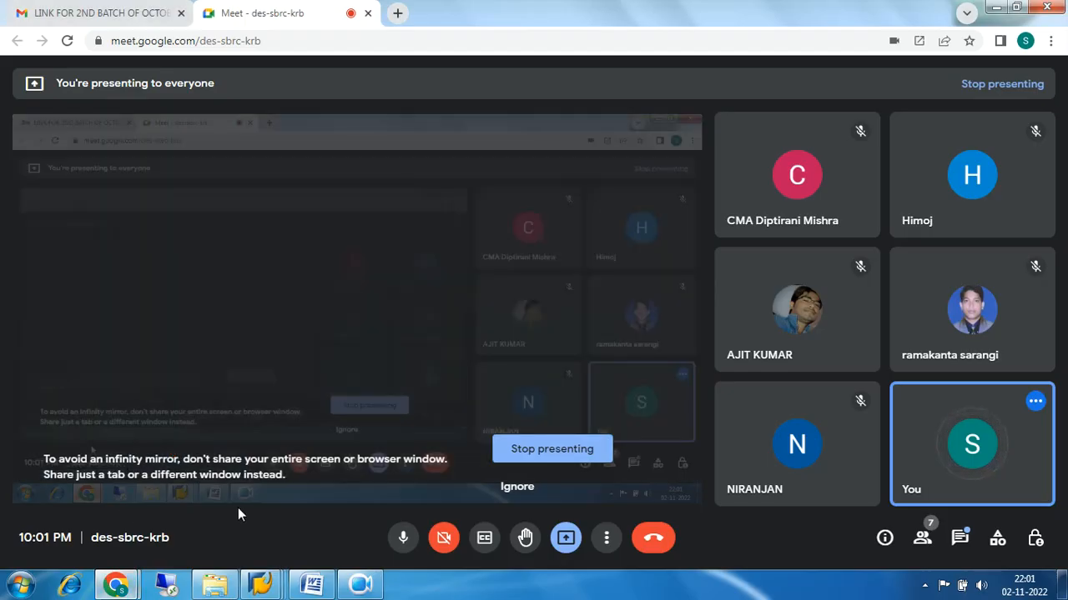
{"action": "left_click", "coordinate": [659, 542]}
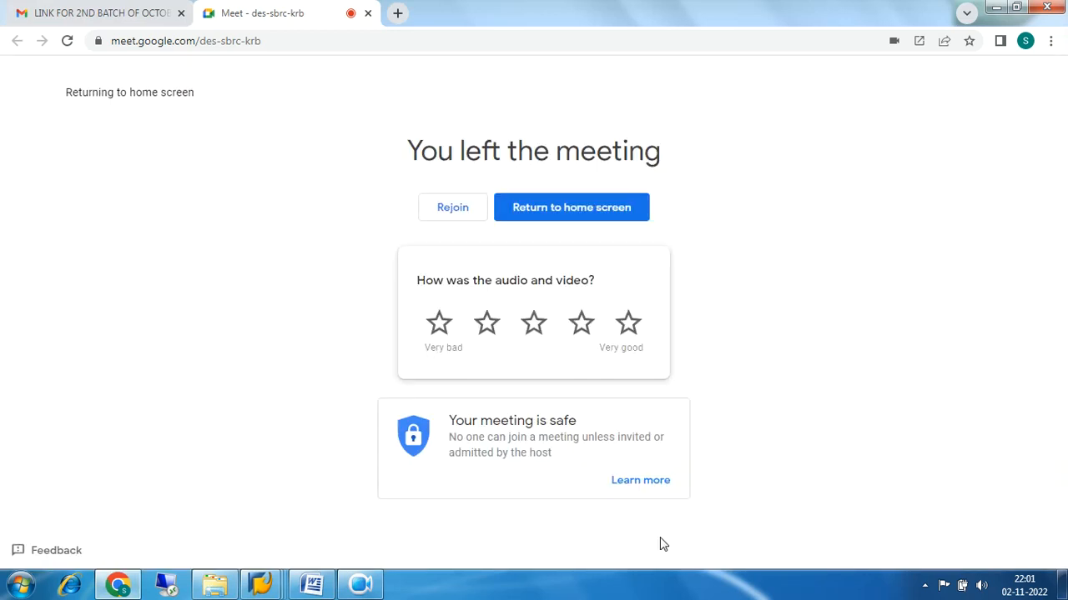
{"action": "left_click", "coordinate": [371, 588]}
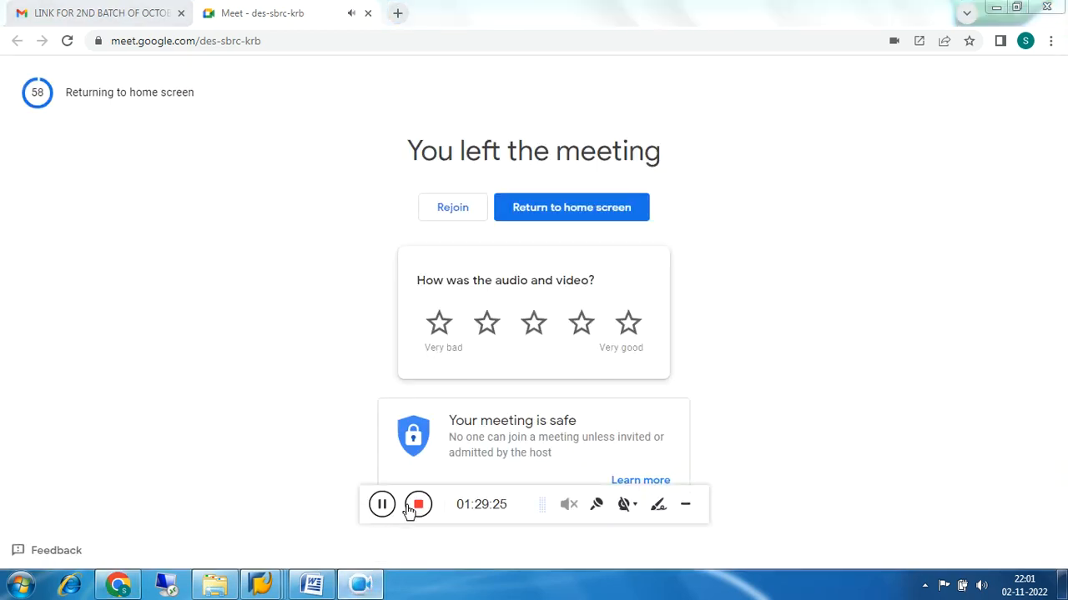